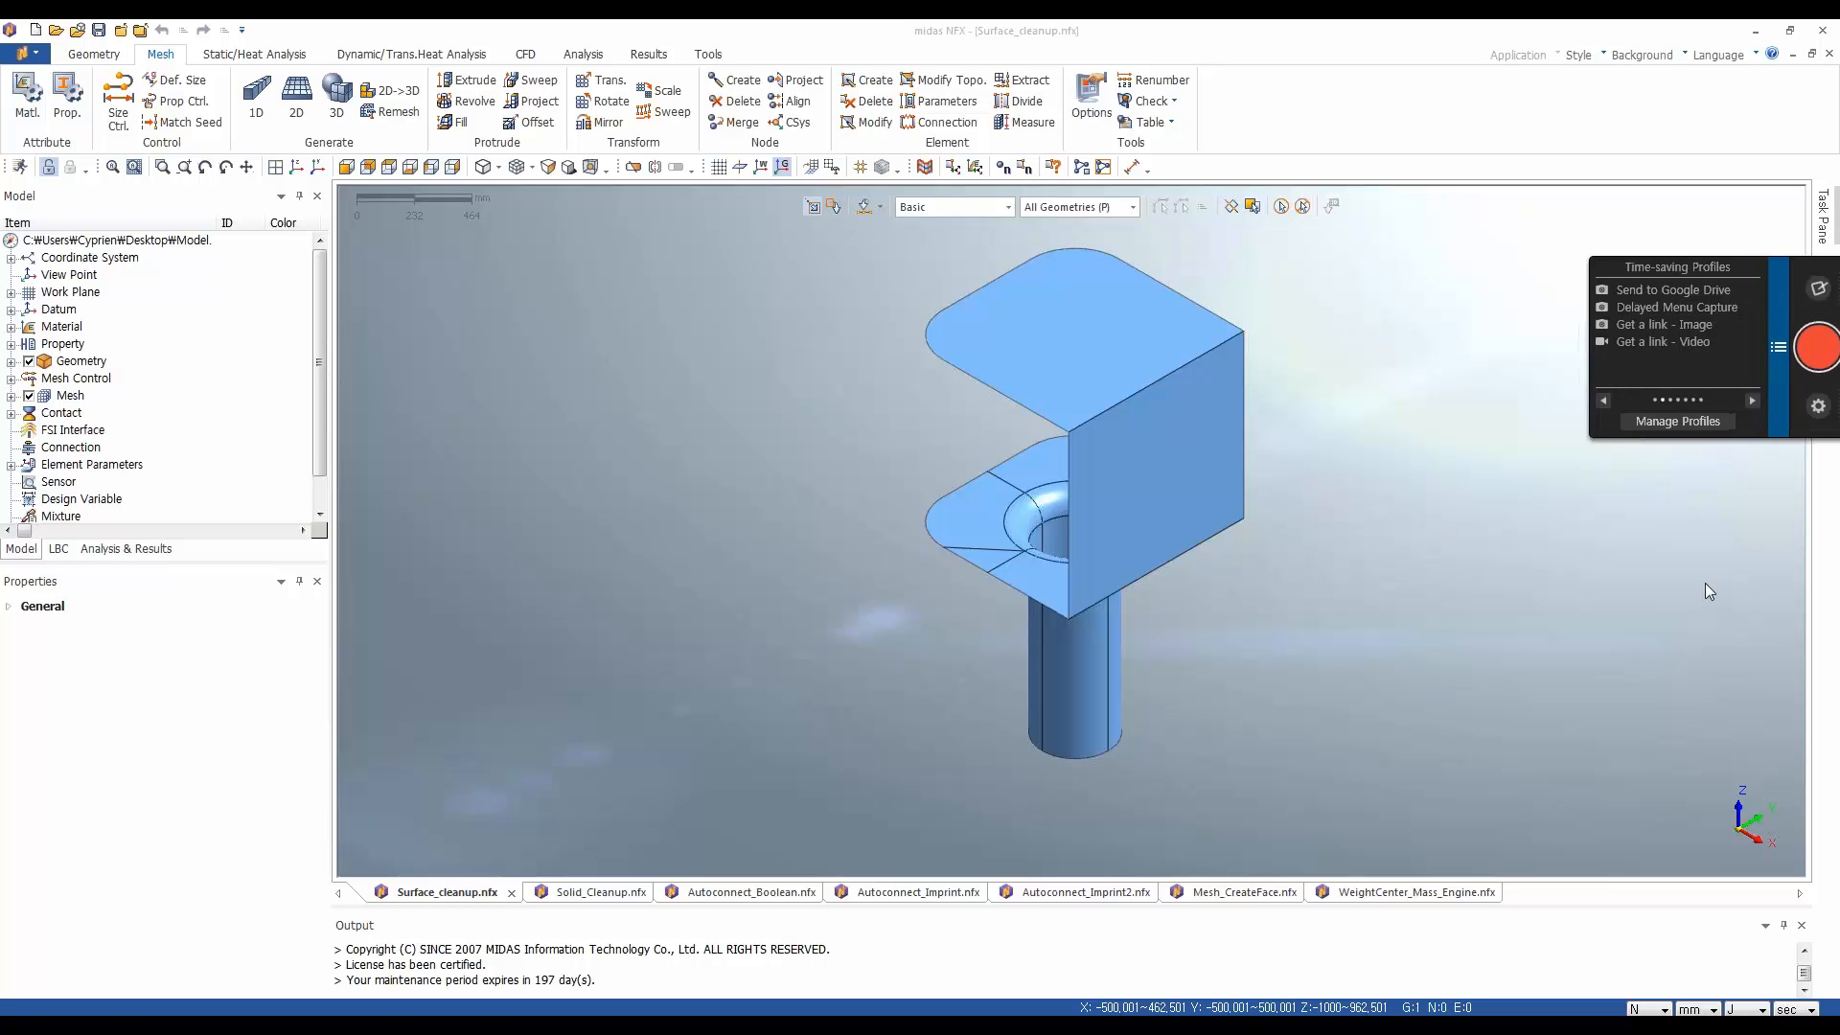
Examine the bracket and tube surface model from several angles, including the joint between the tube and the plate
middle_click_drag(619, 364, 879, 341)
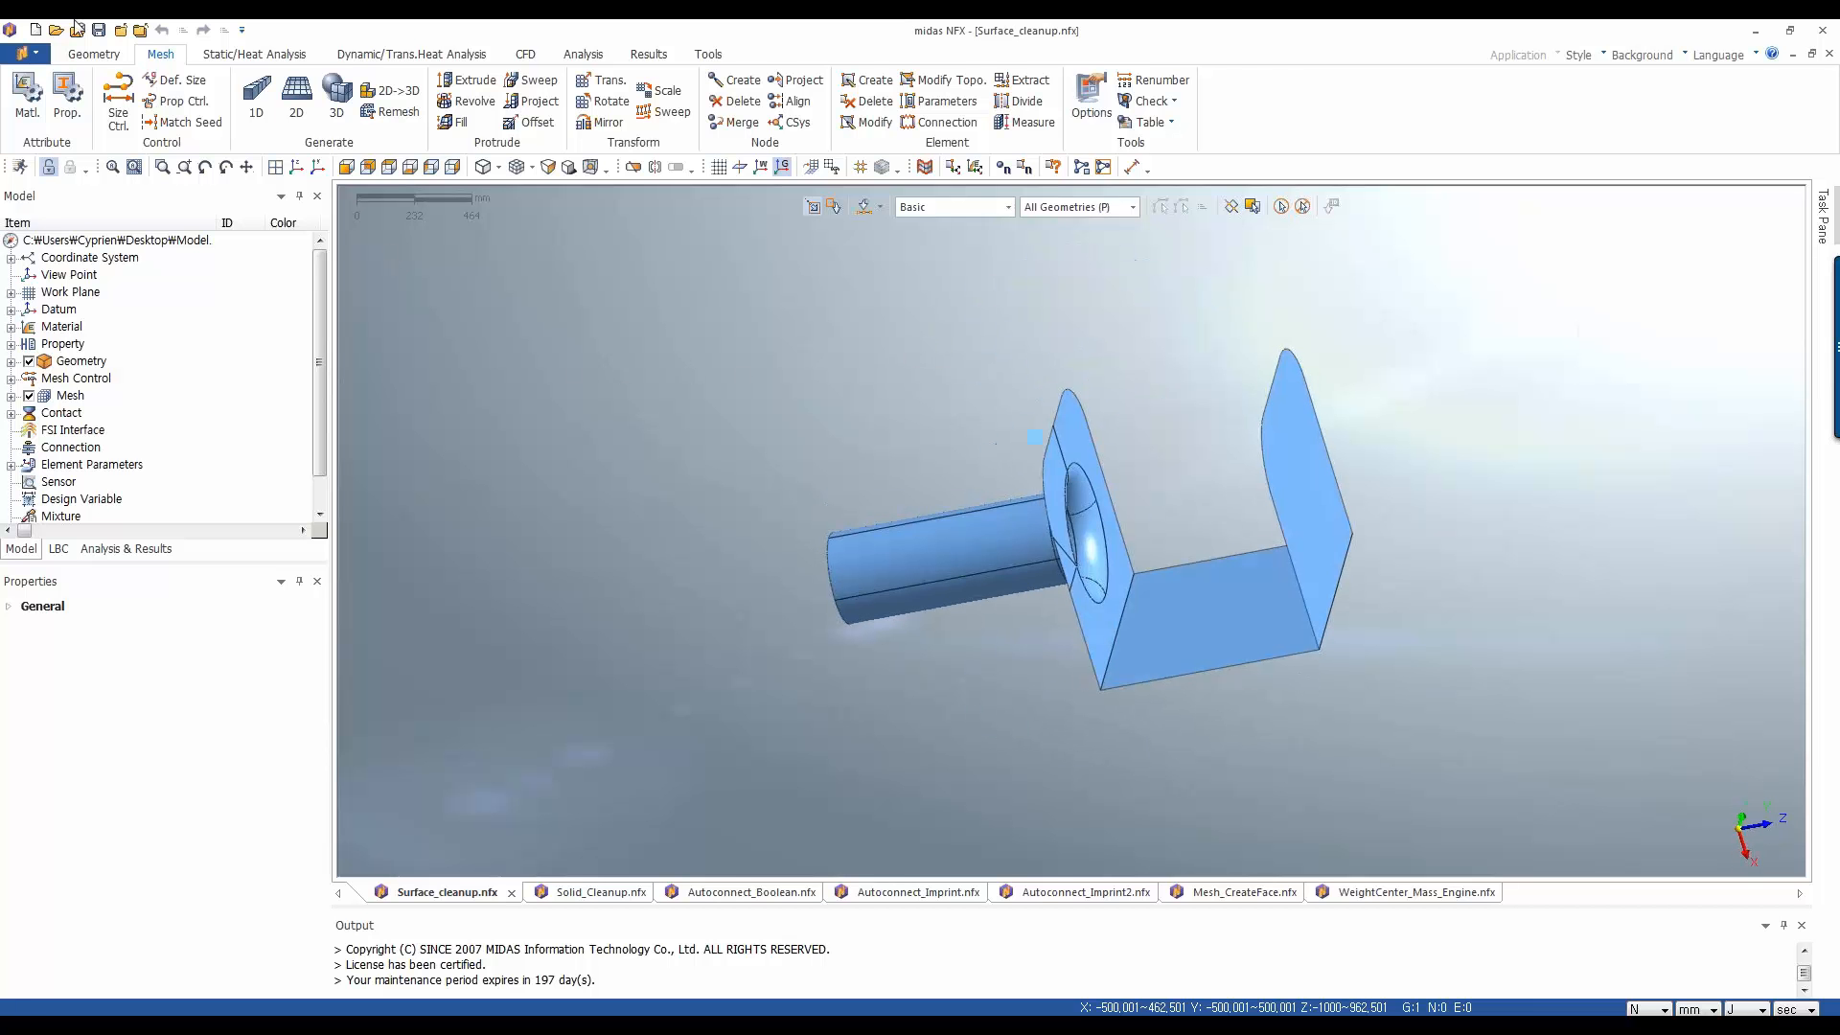
left_click(113, 51)
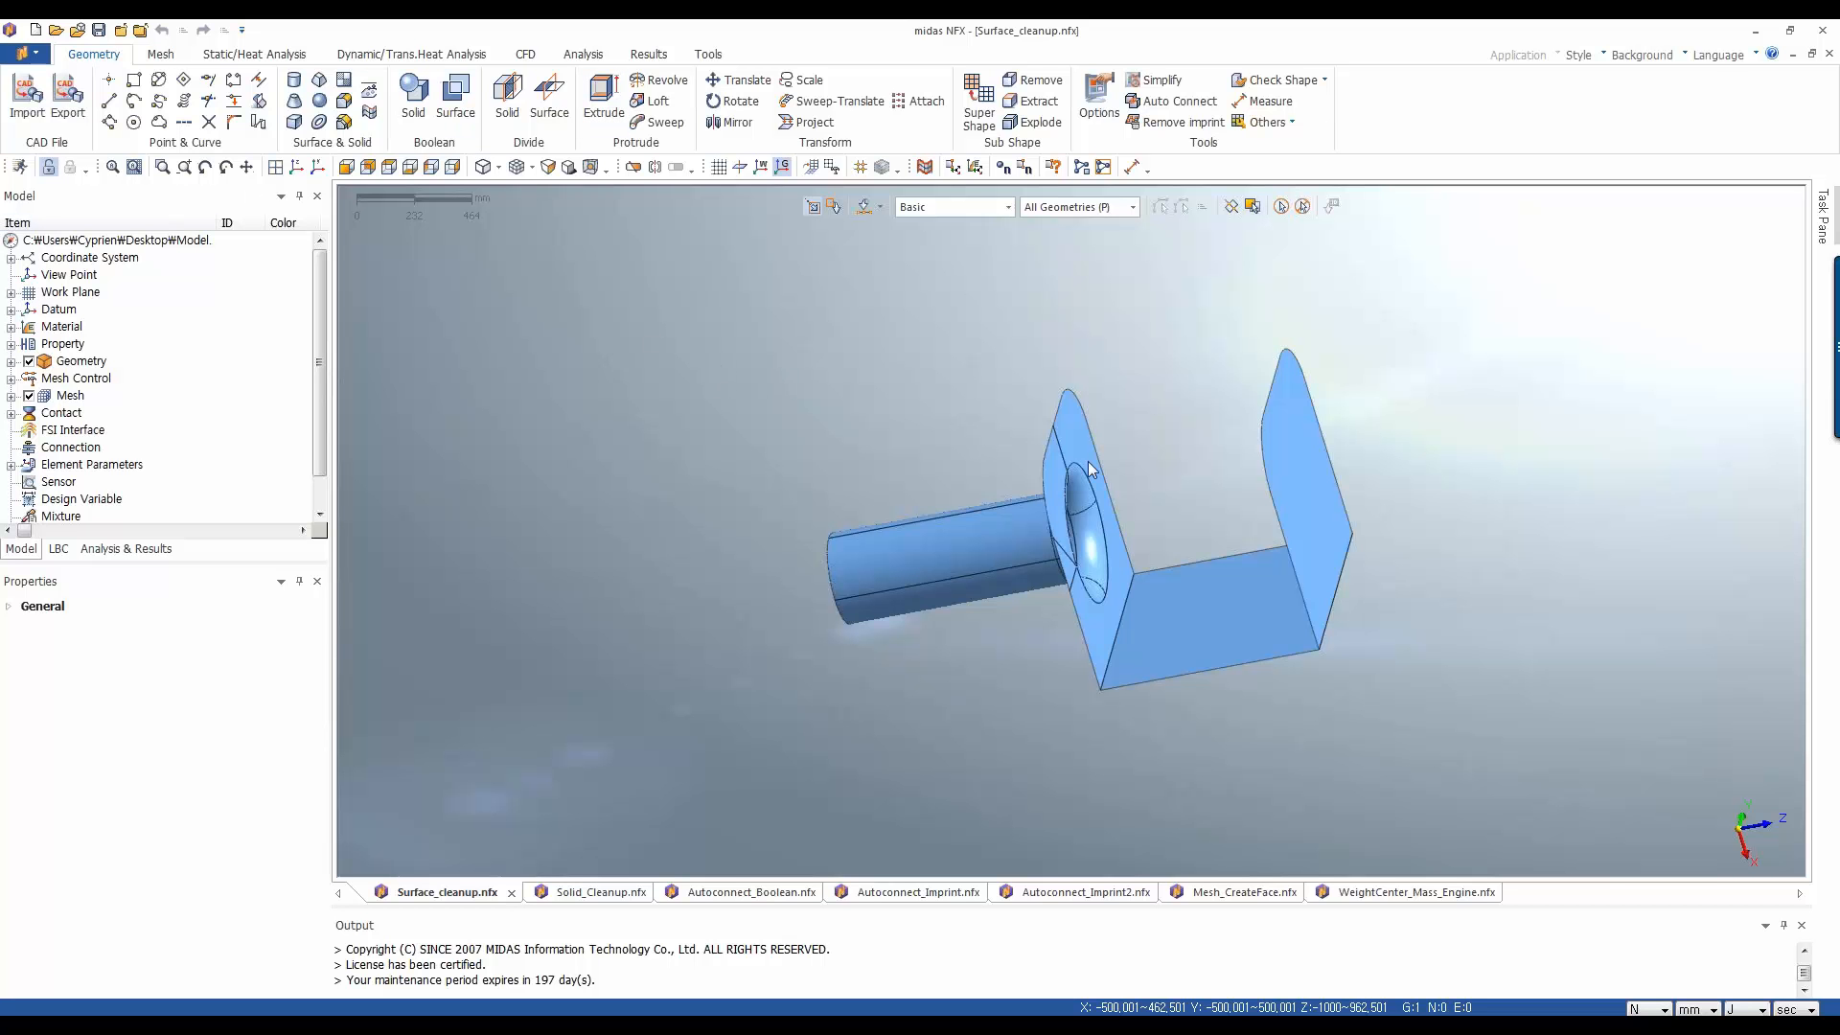
middle_click_drag(1088, 461, 1331, 521)
scroll(1401, 541, "up", 1)
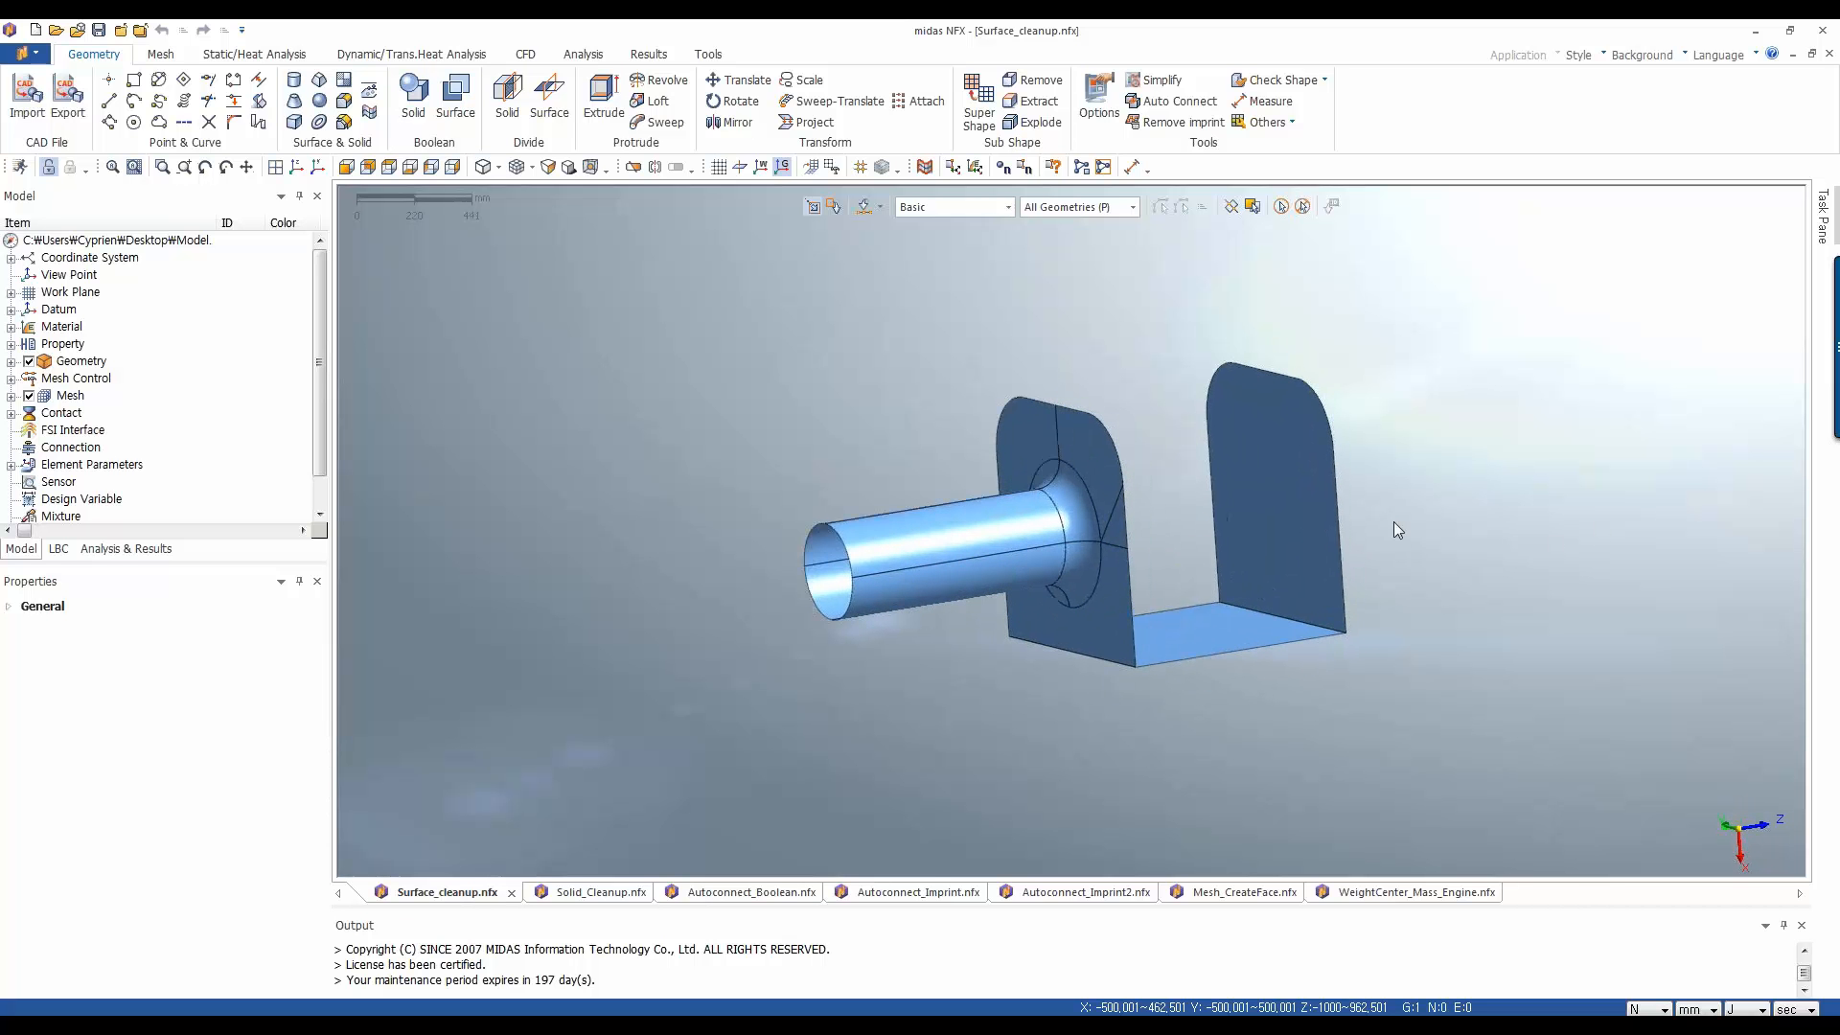
scroll(1393, 523, "up", 2)
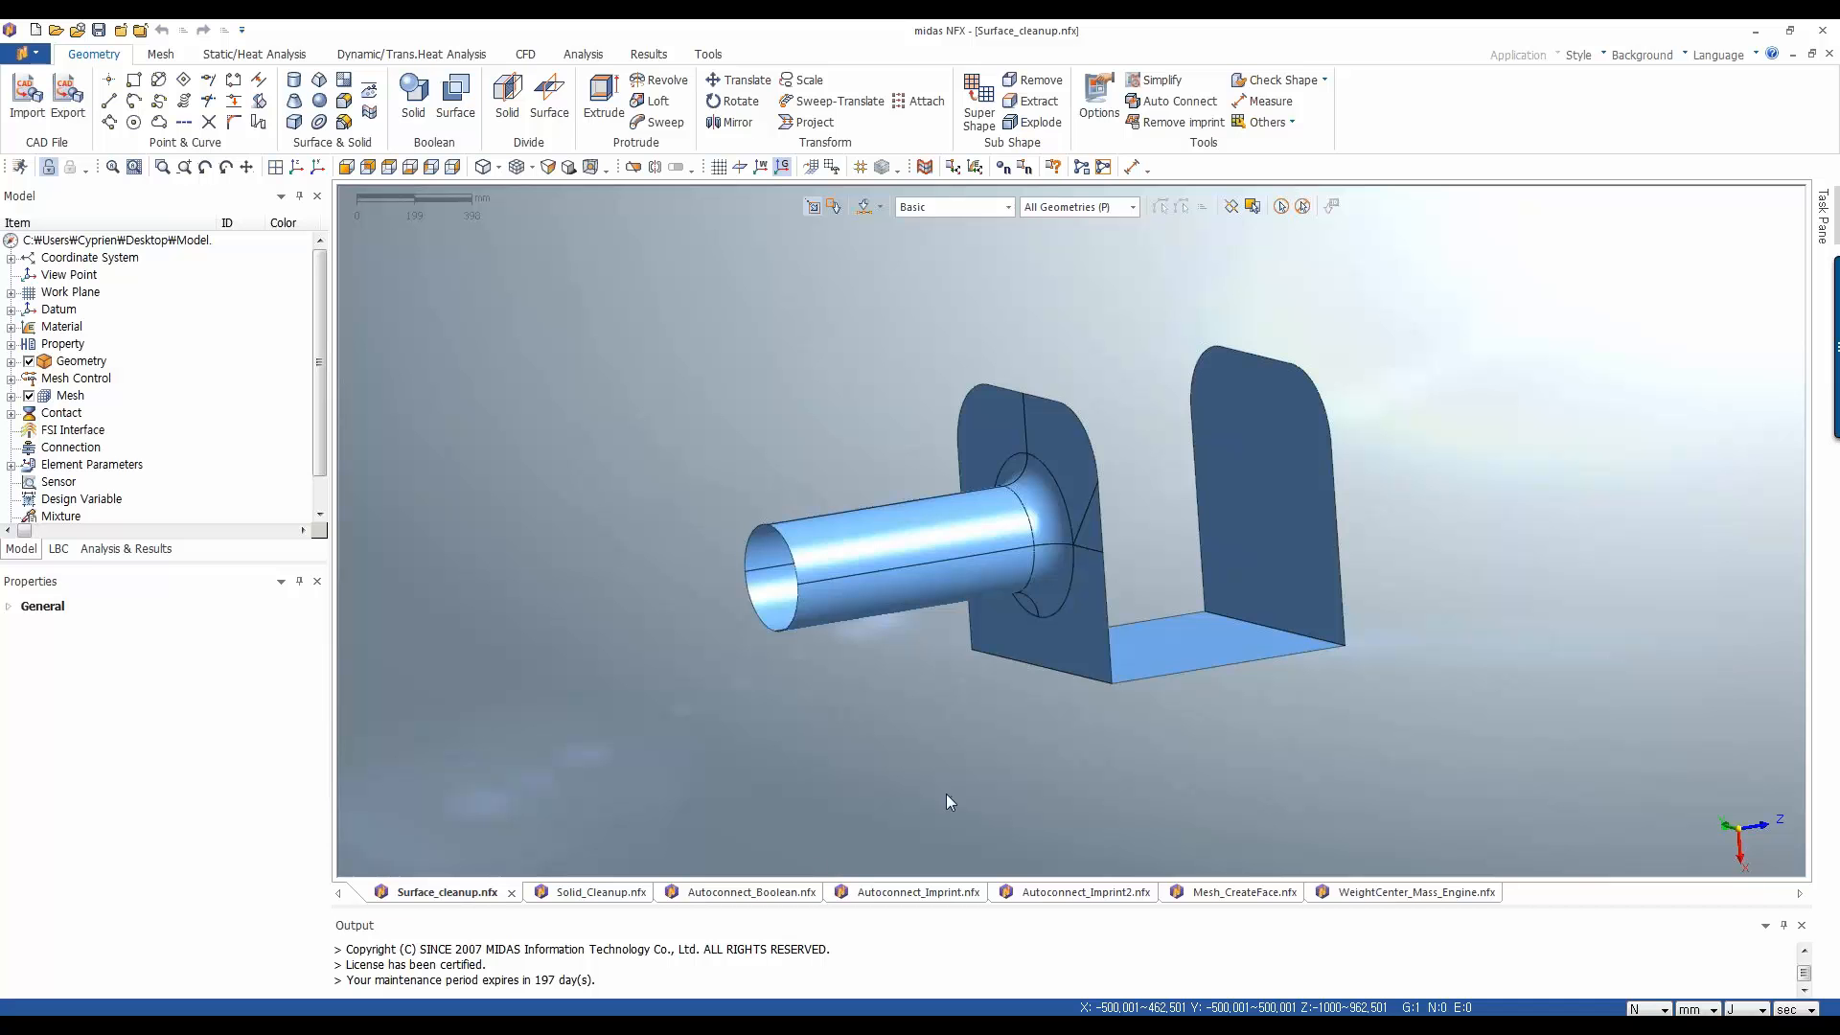
middle_click_drag(730, 366, 751, 410)
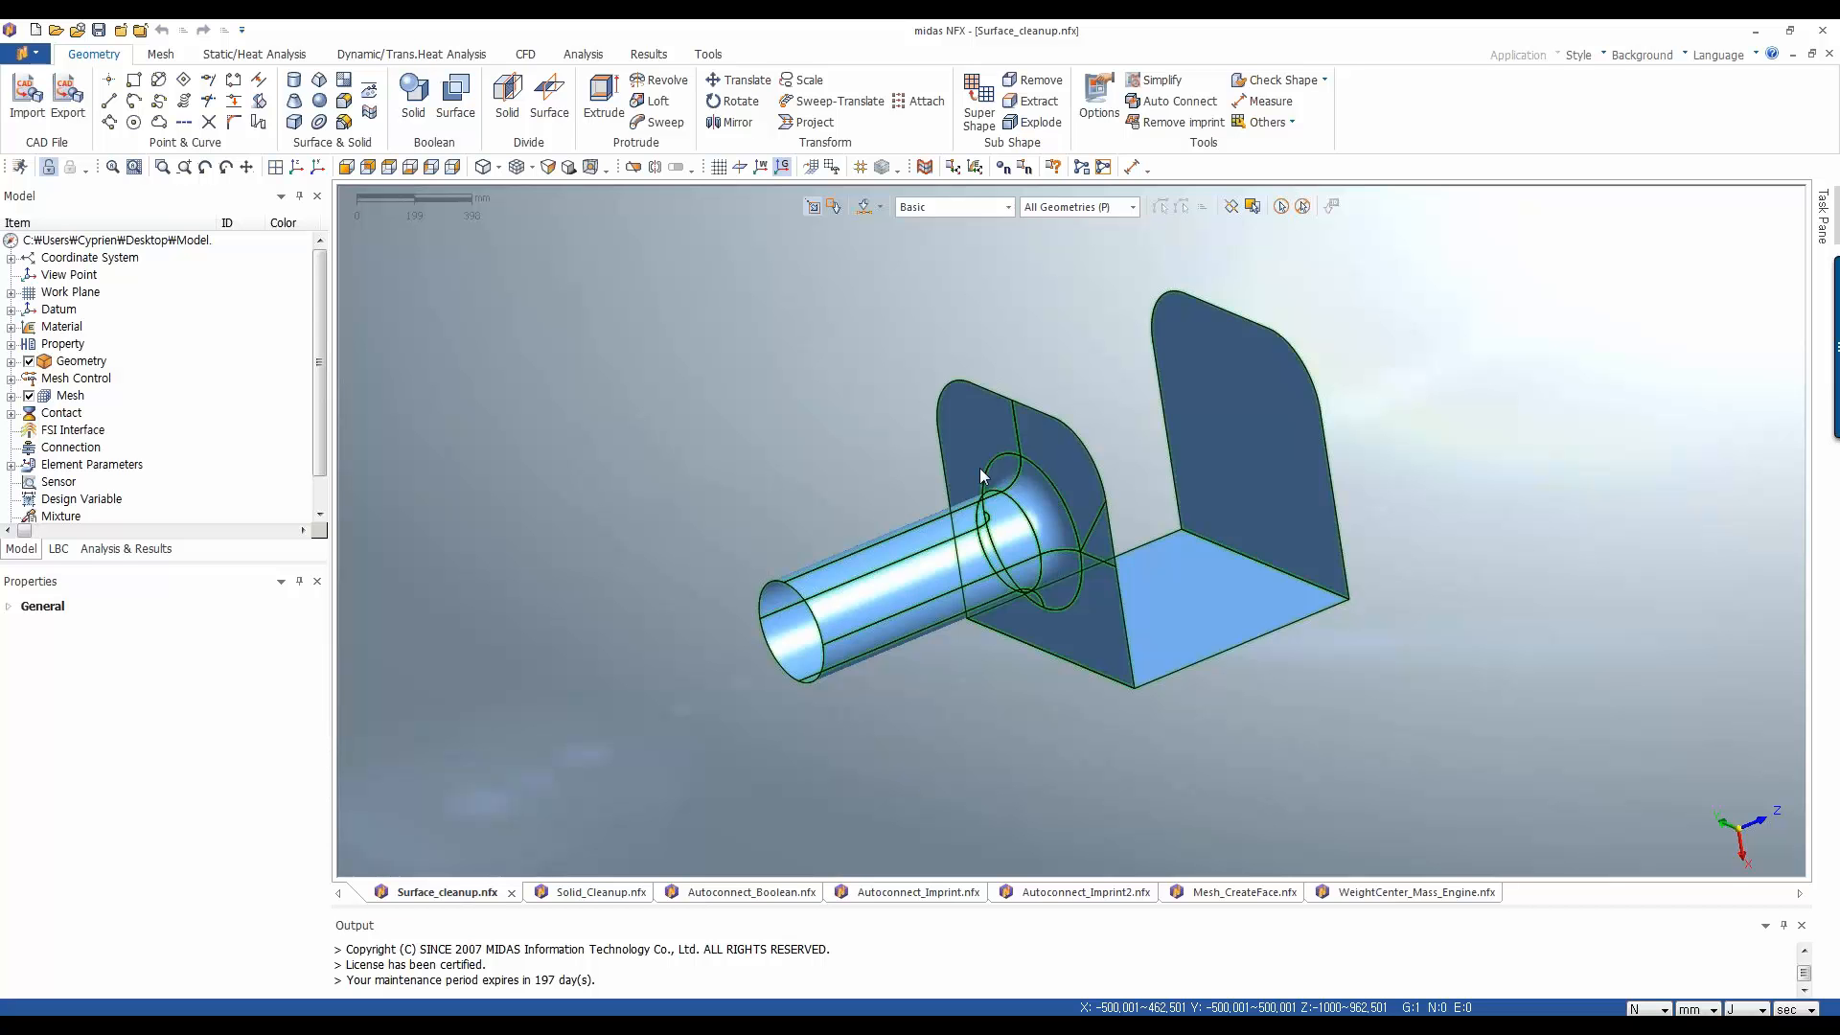
middle_click_drag(1087, 330, 904, 407)
middle_click_drag(894, 343, 1485, 417)
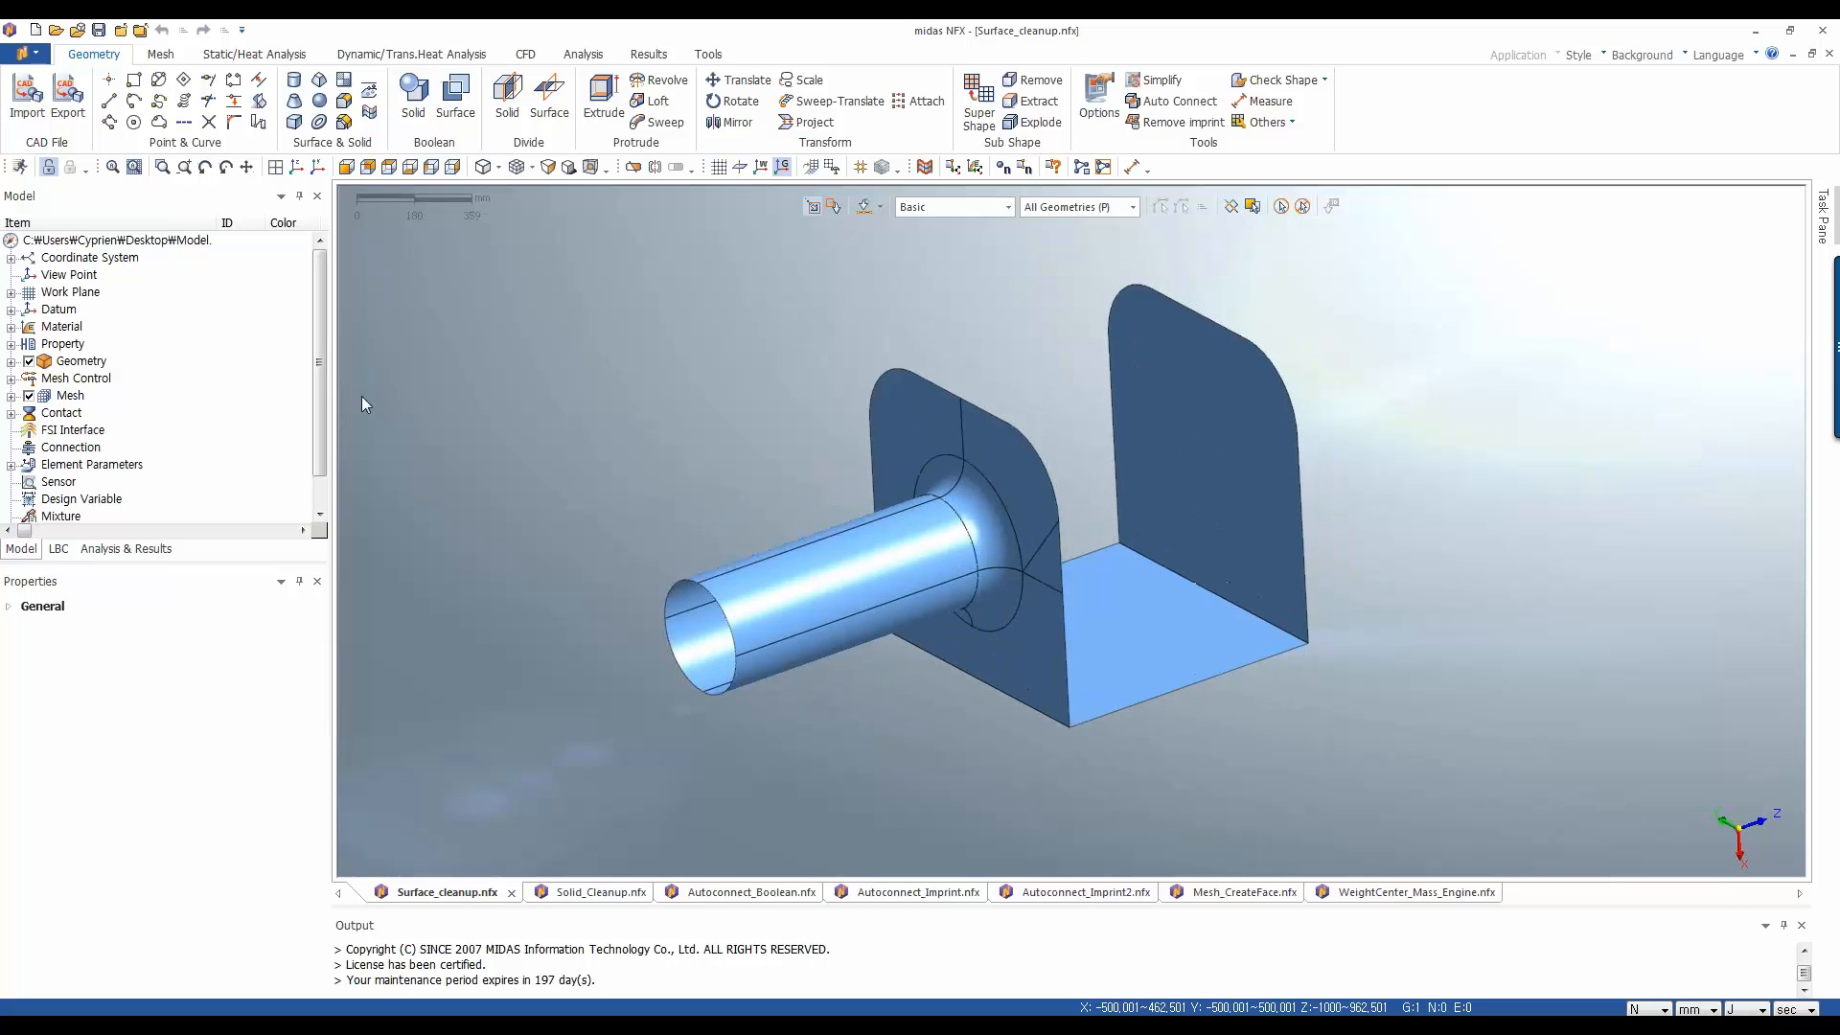
scroll(789, 347, "up", 1)
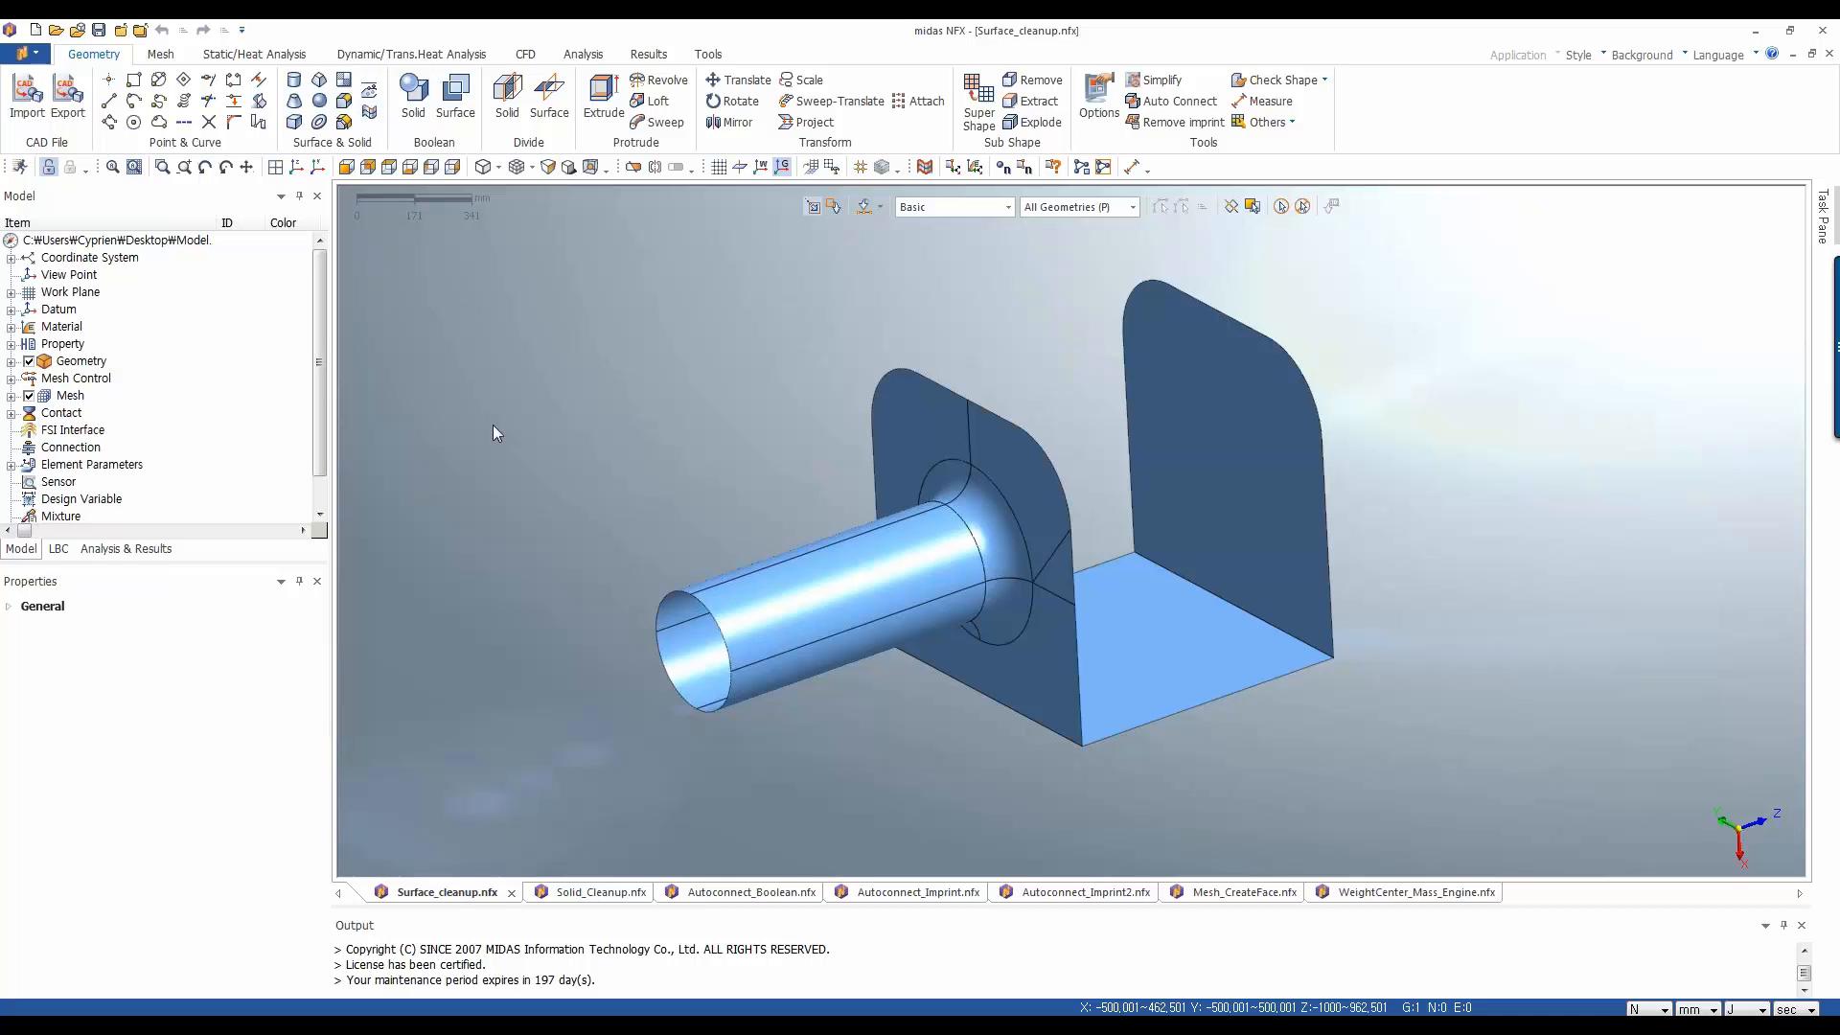
middle_click_drag(636, 377, 629, 395)
scroll(782, 324, "up", 1)
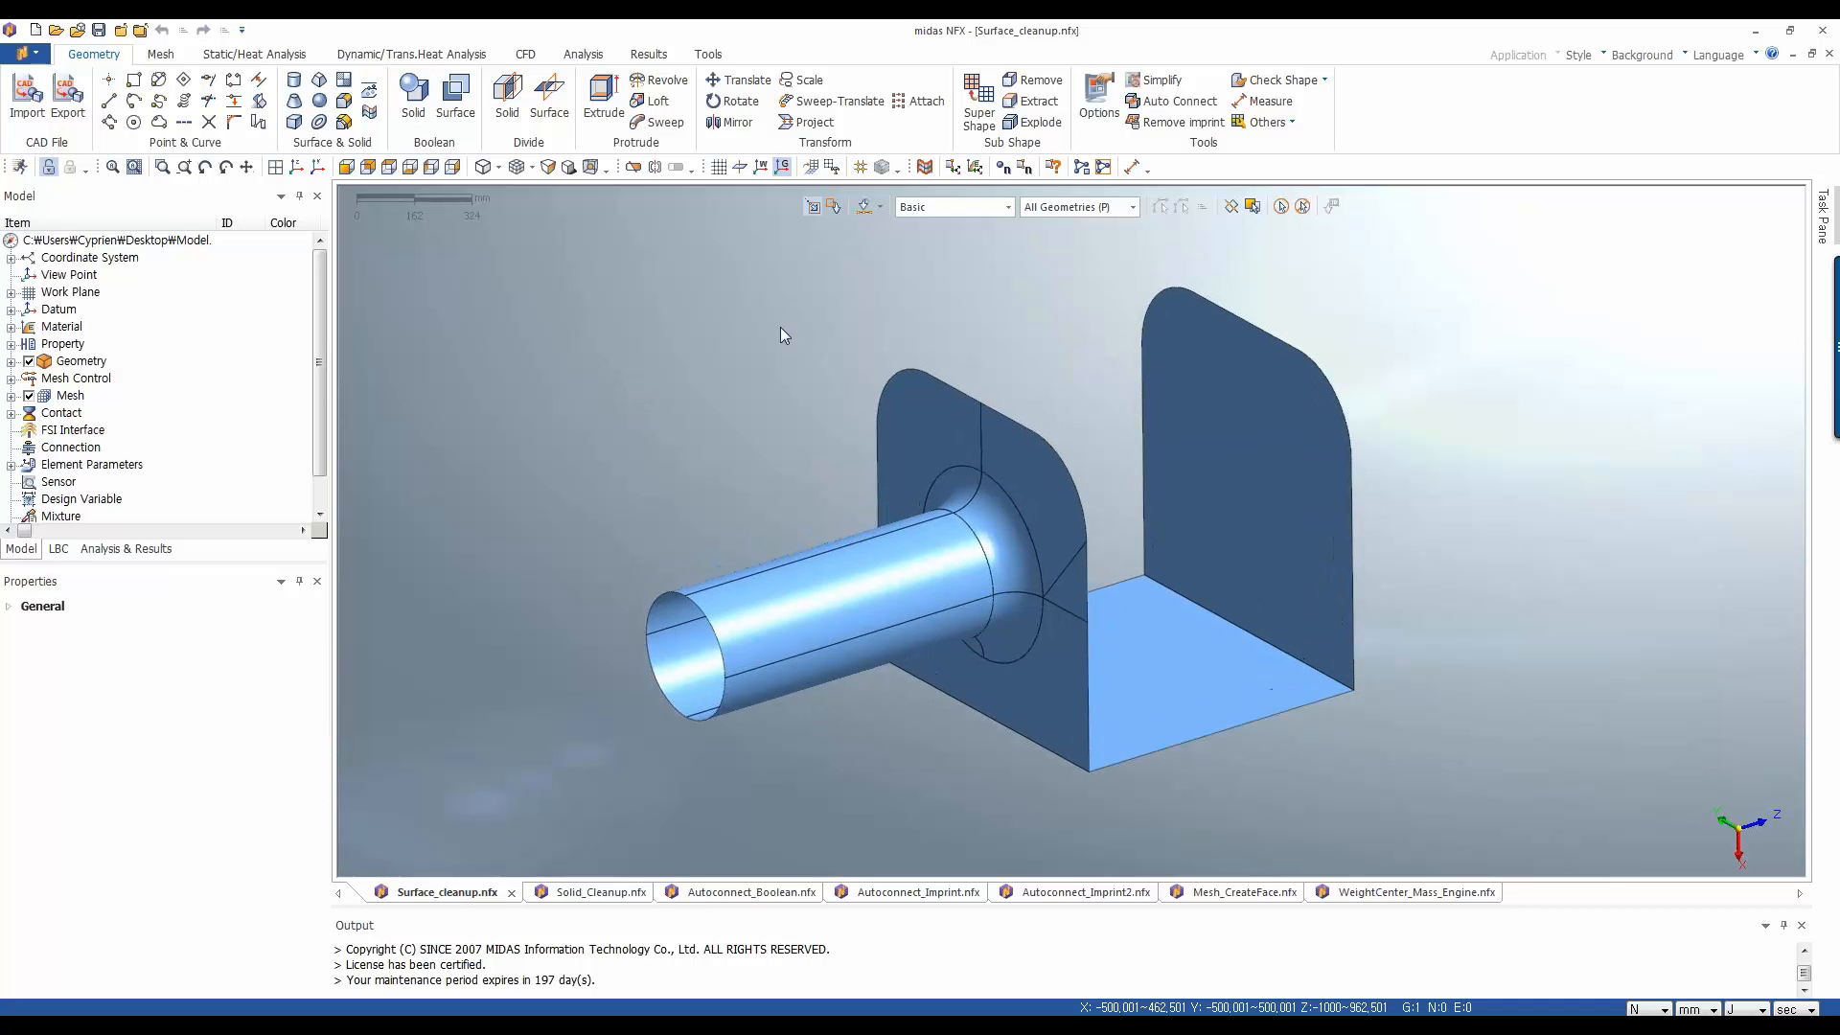
Start the Merge Face-Edges operation and set it to Single Shape mode
left_click(369, 113)
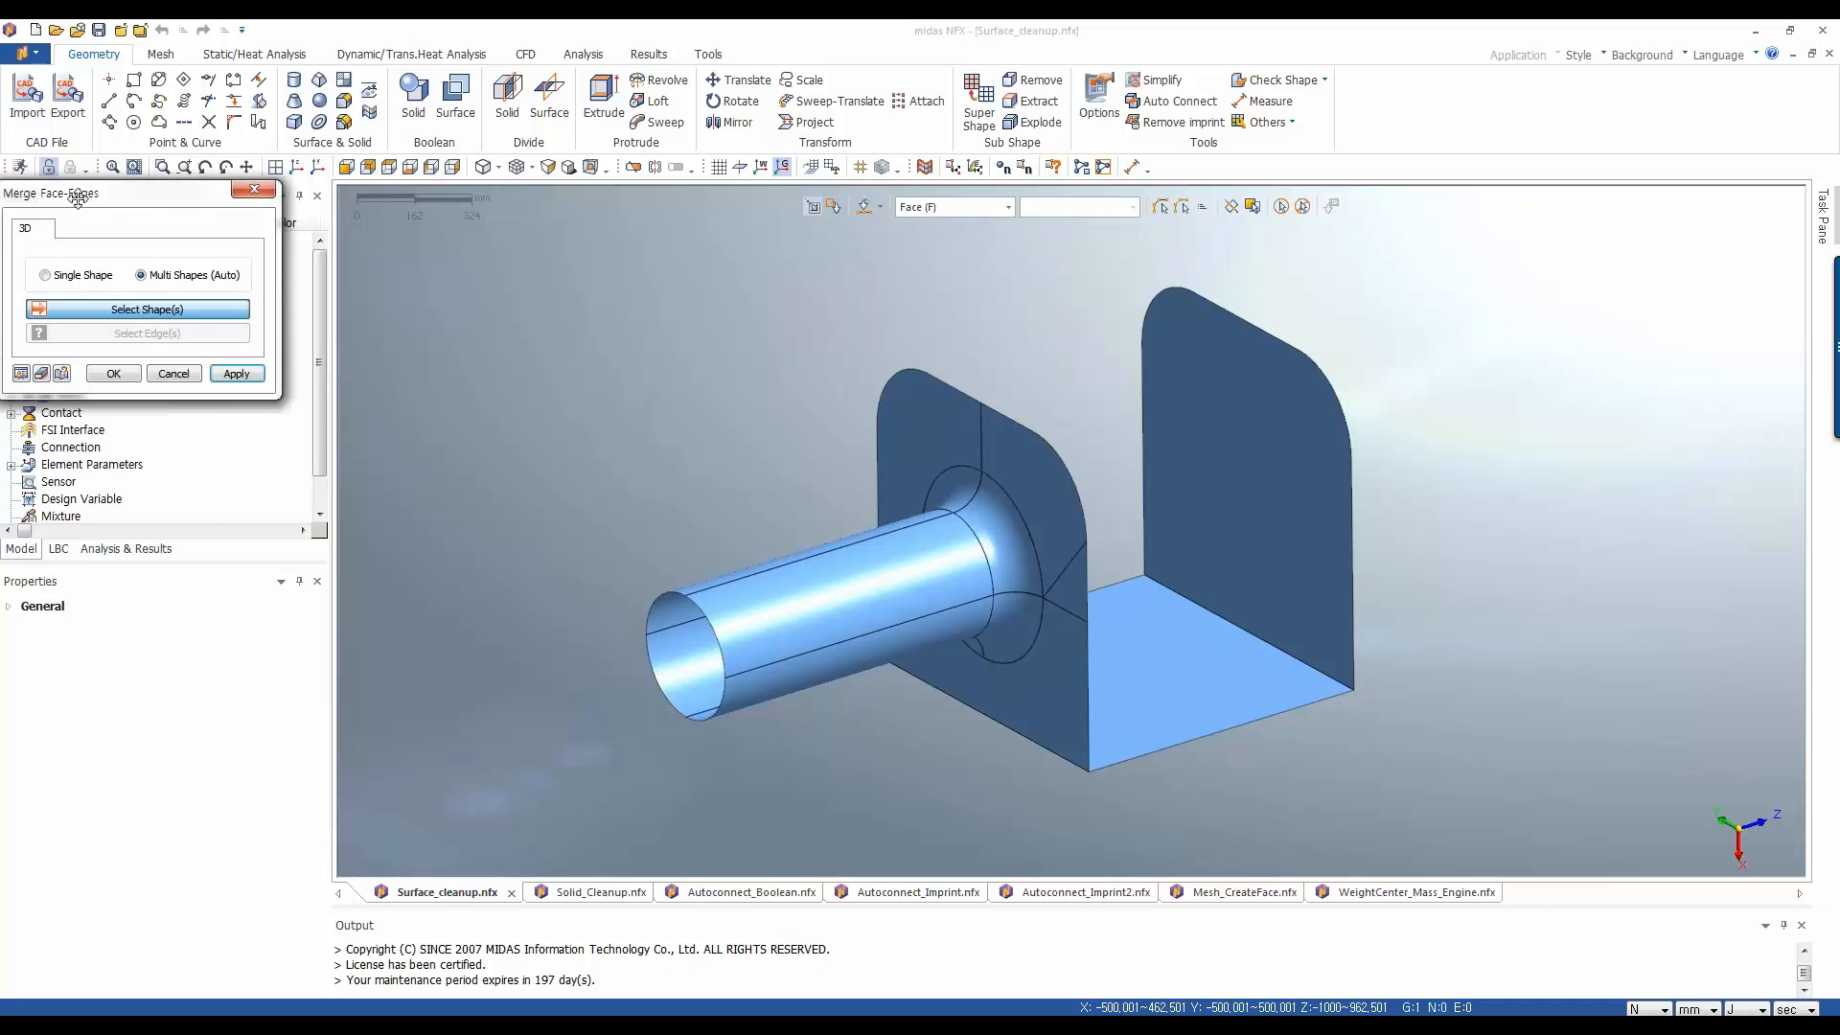
left_click_drag(78, 199, 467, 230)
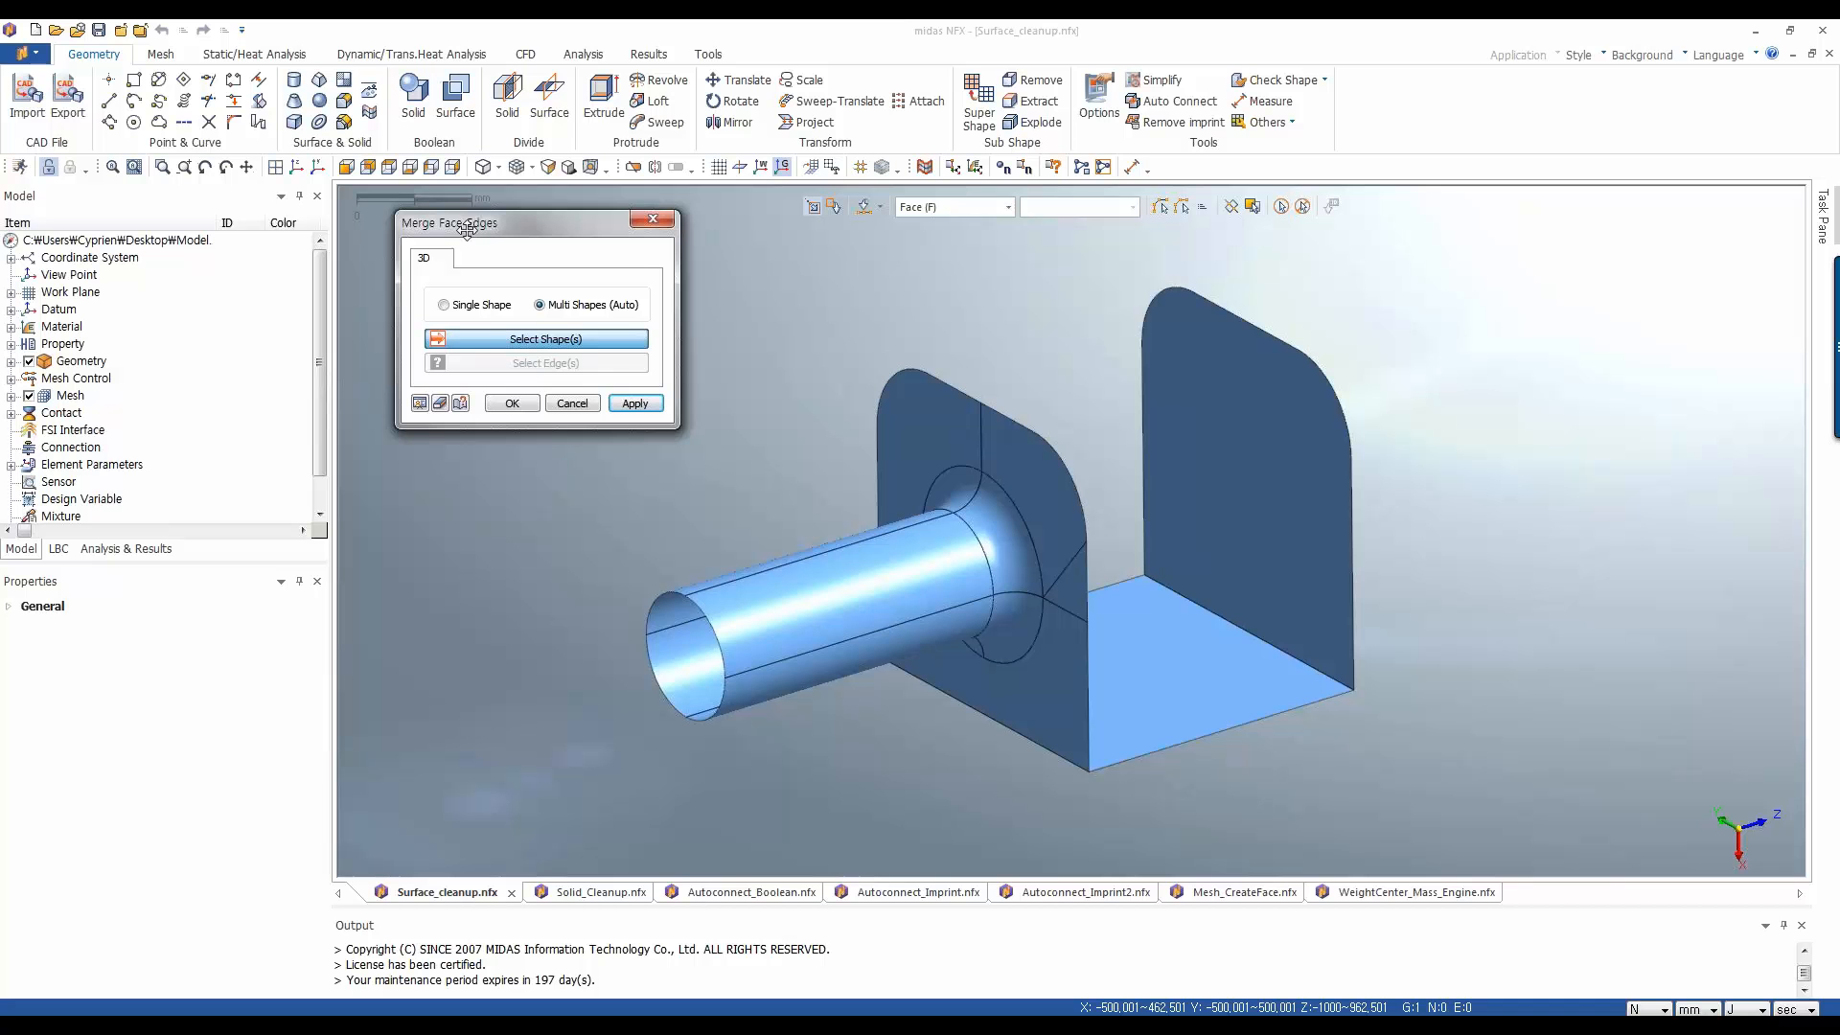
left_click(483, 307)
left_click(893, 422)
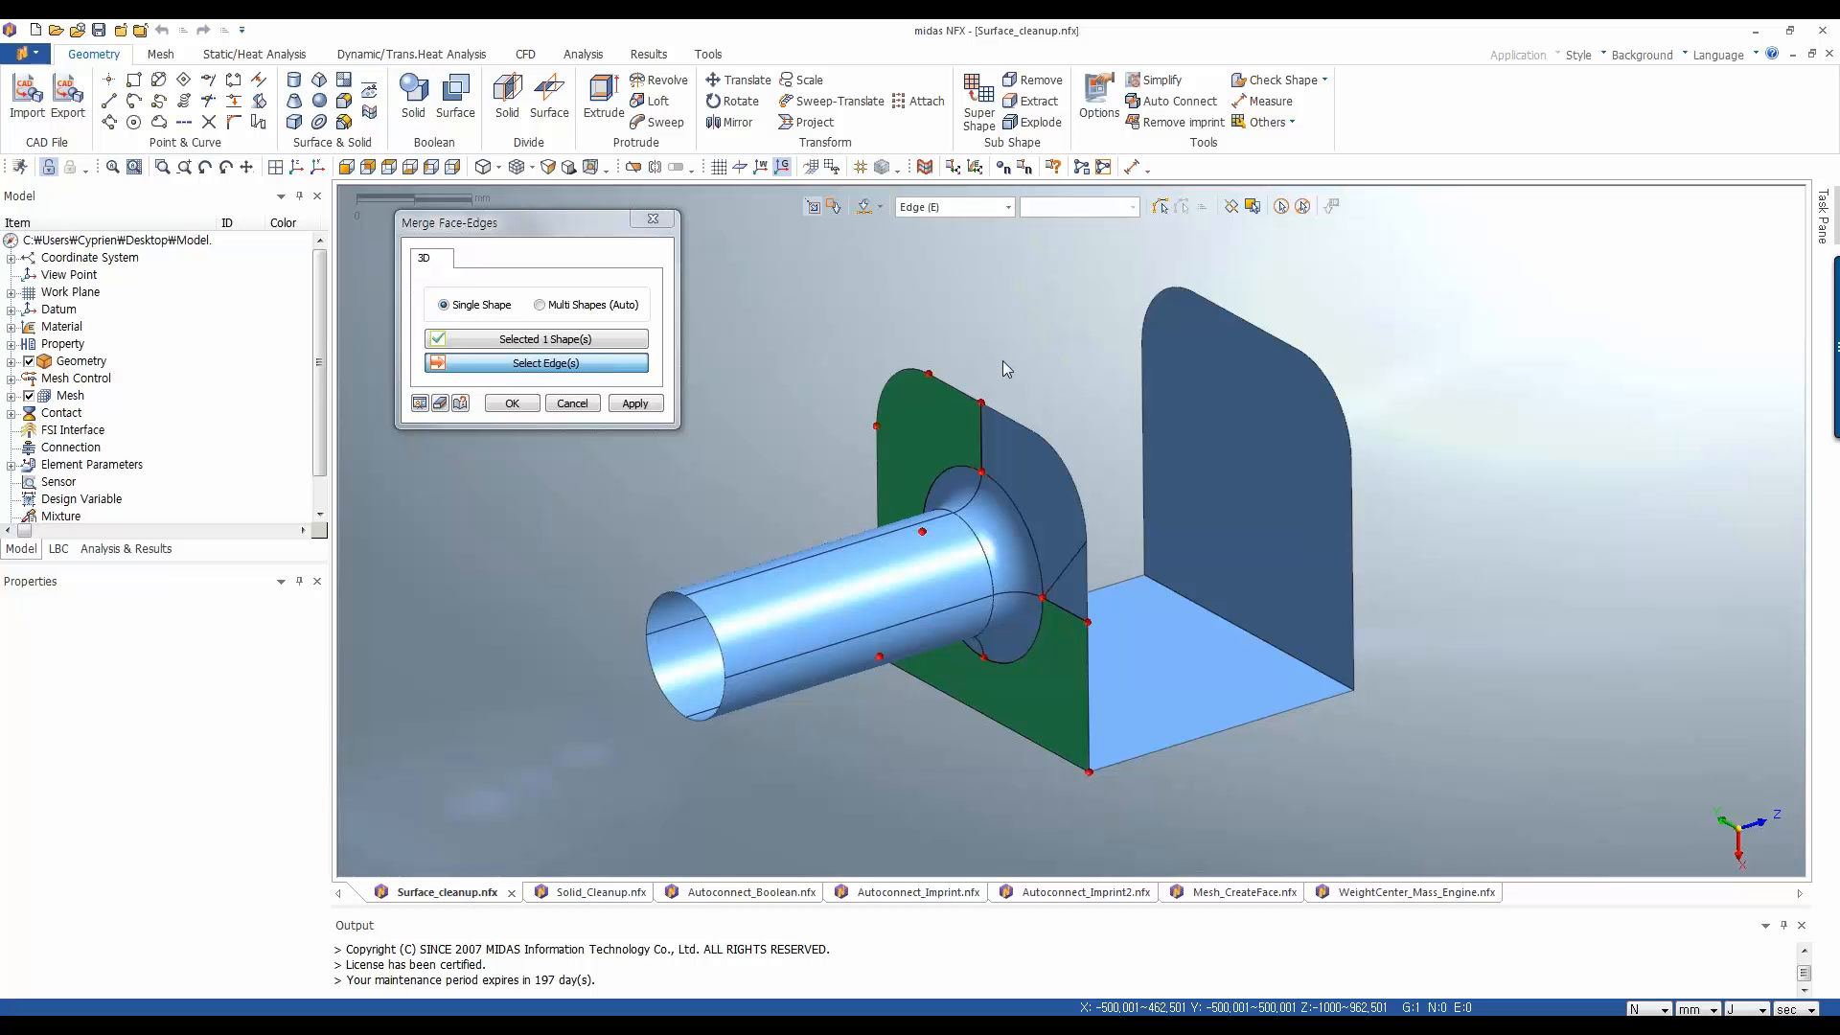
scroll(1002, 360, "up", 1)
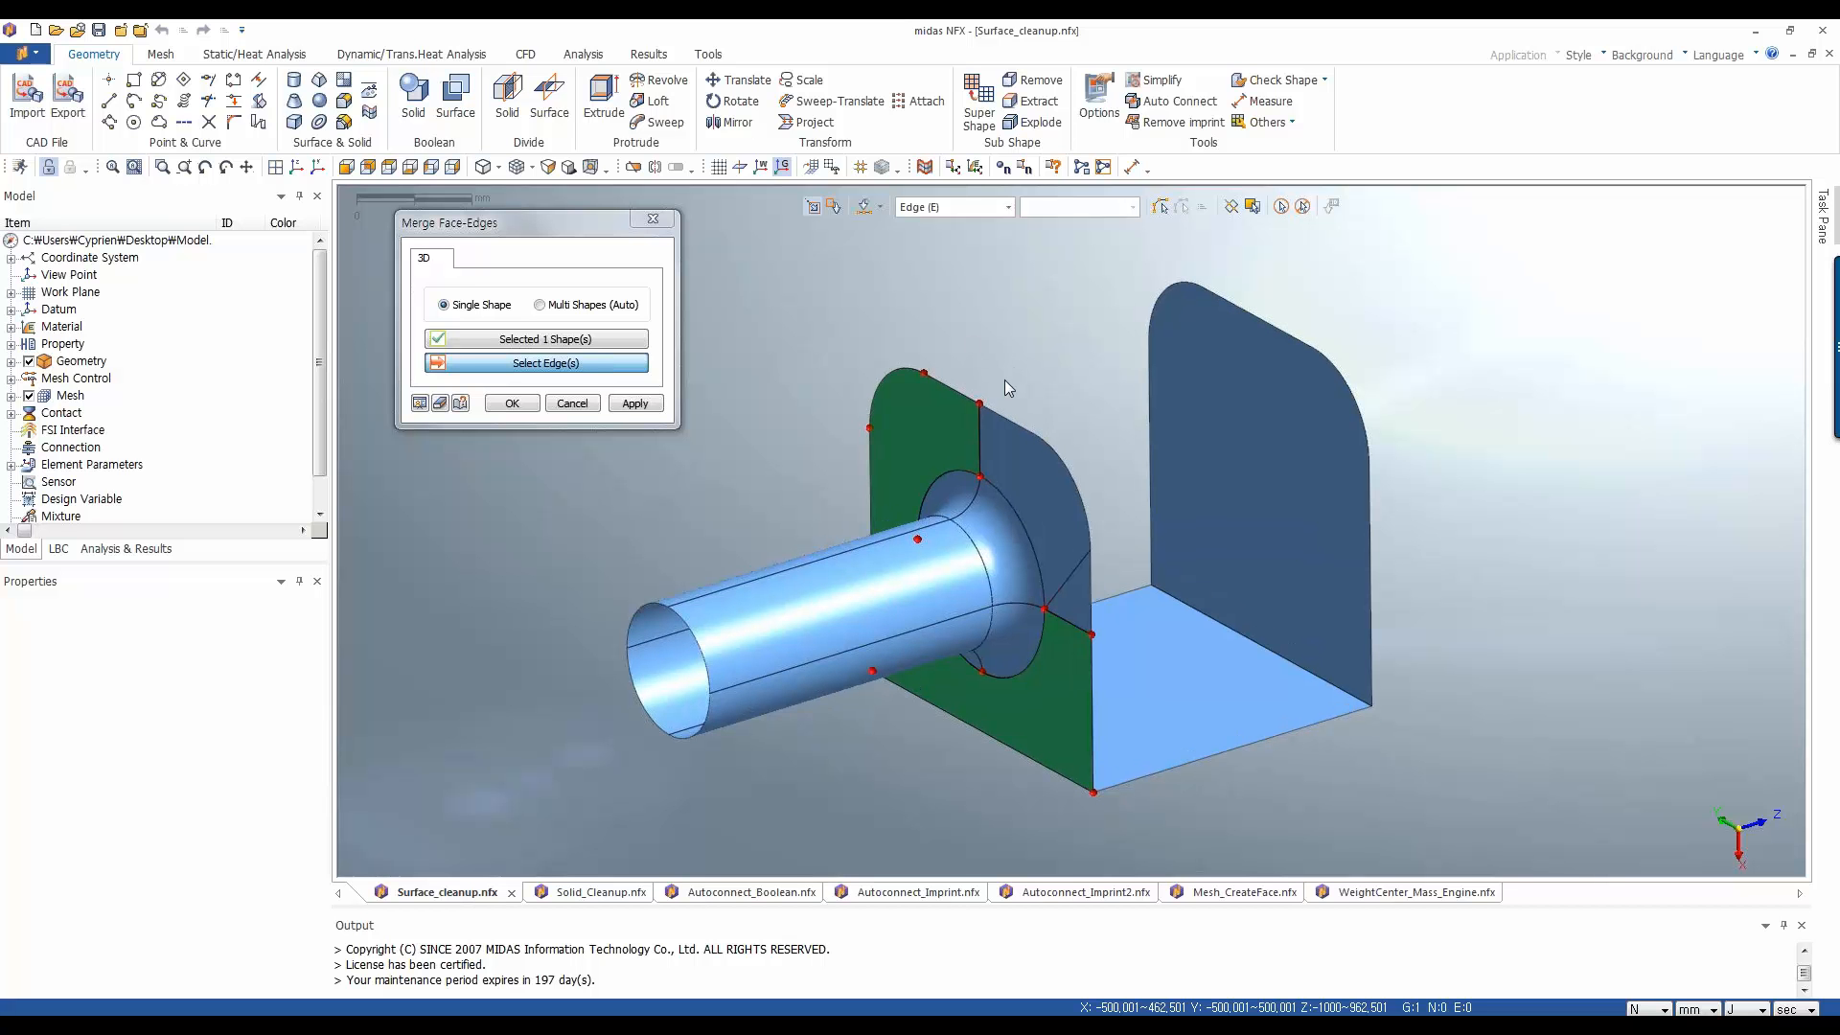
scroll(1005, 380, "up", 1)
scroll(974, 389, "up", 1)
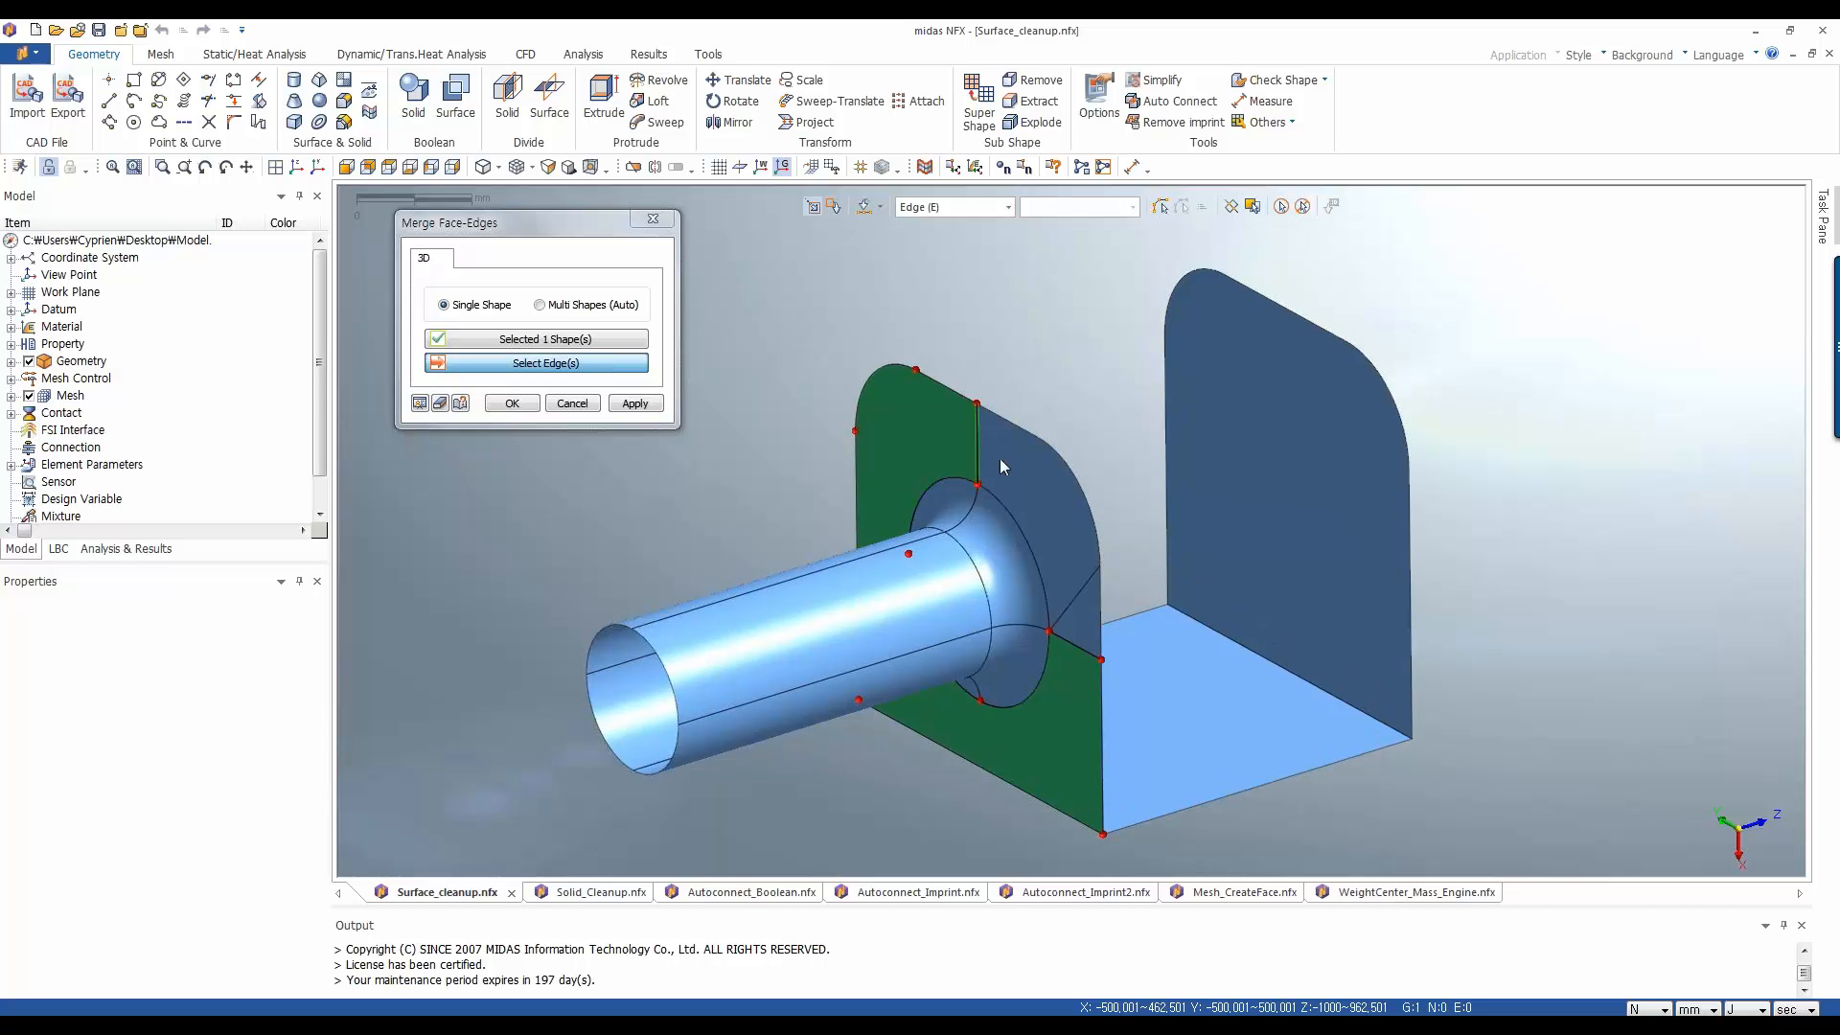
left_click(580, 341)
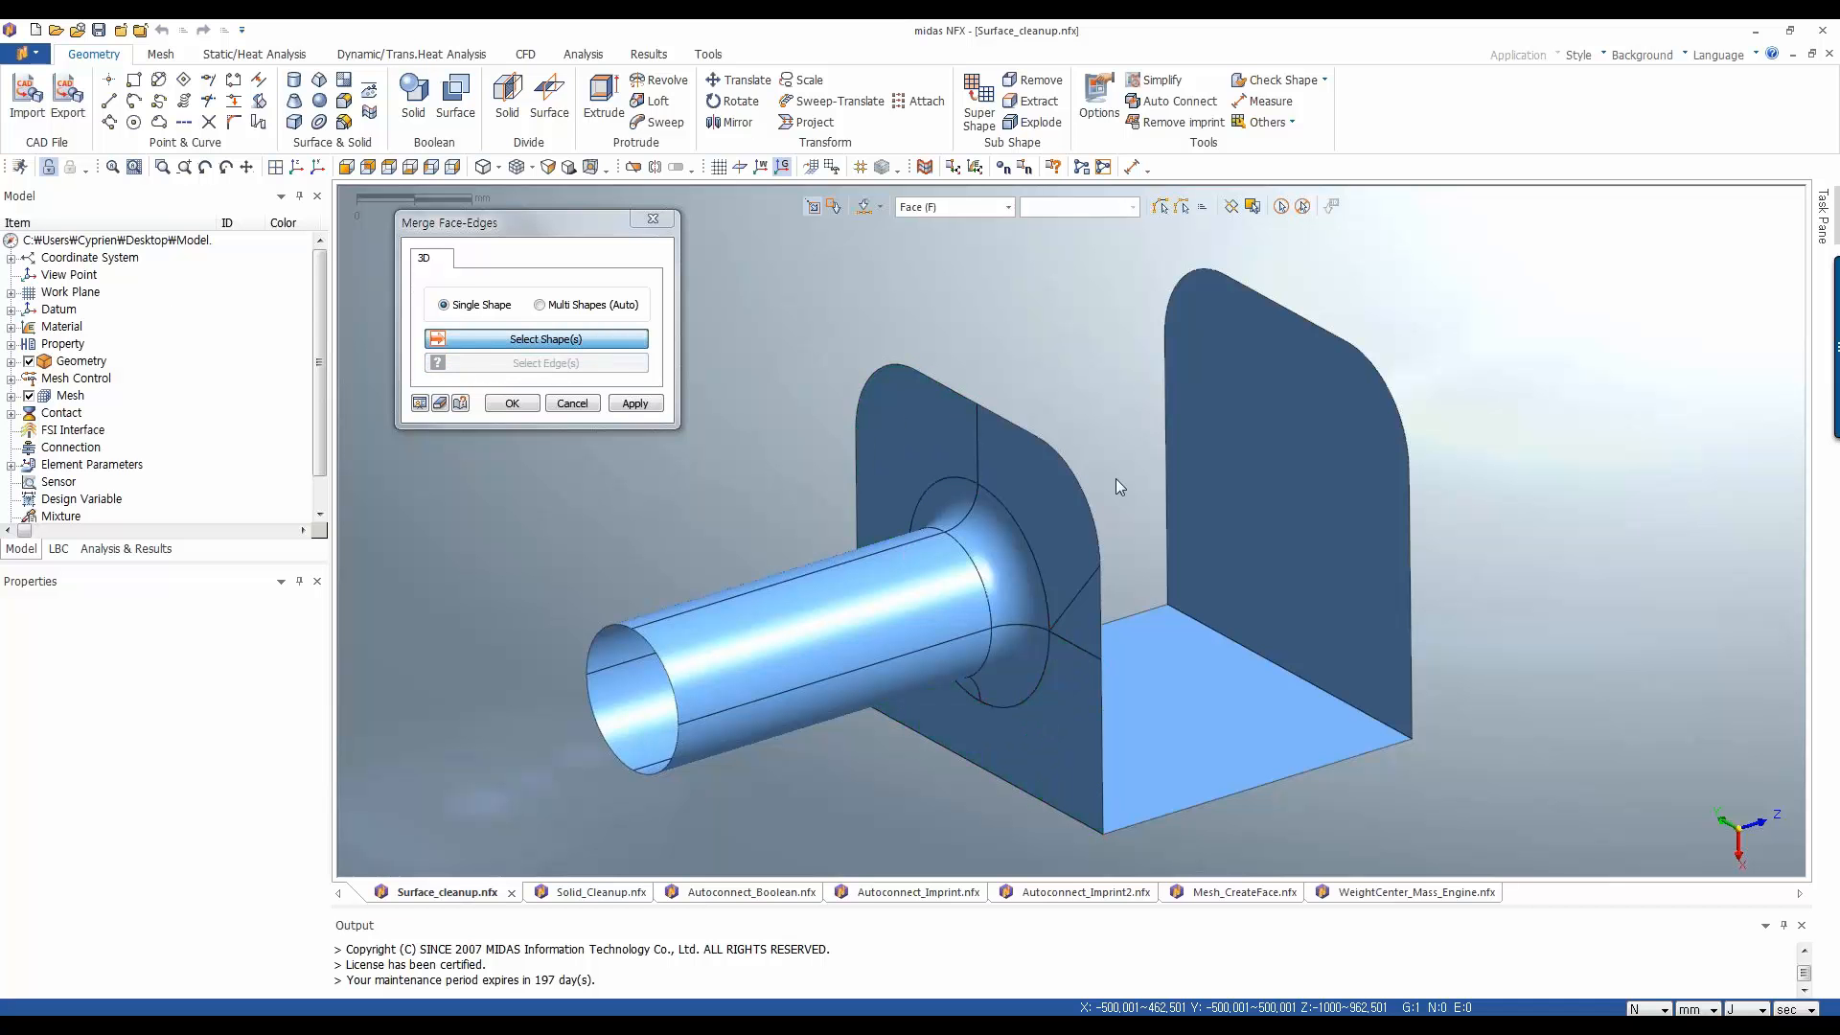
Merge the two short straight edge segments along the outer border of the plate's rounded corner face, and reselect that face to inspect its vertices
left_click(1056, 496)
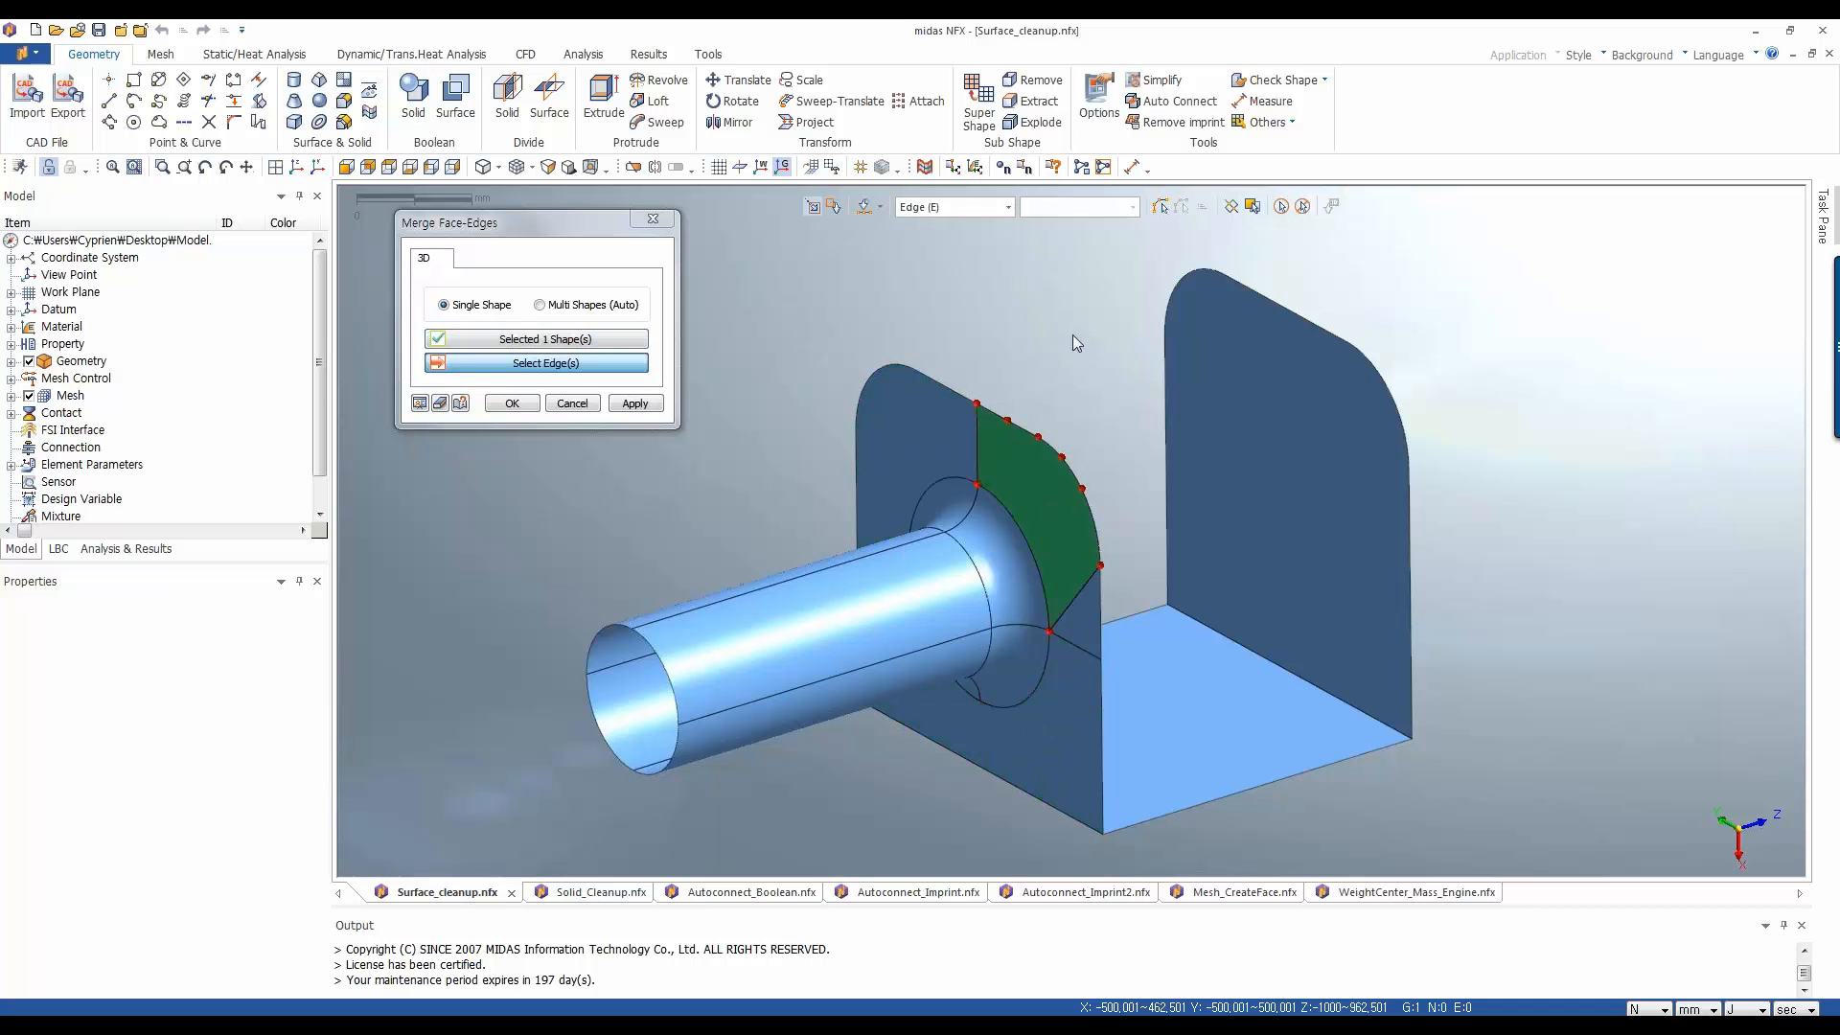
scroll(1077, 342, "up", 4)
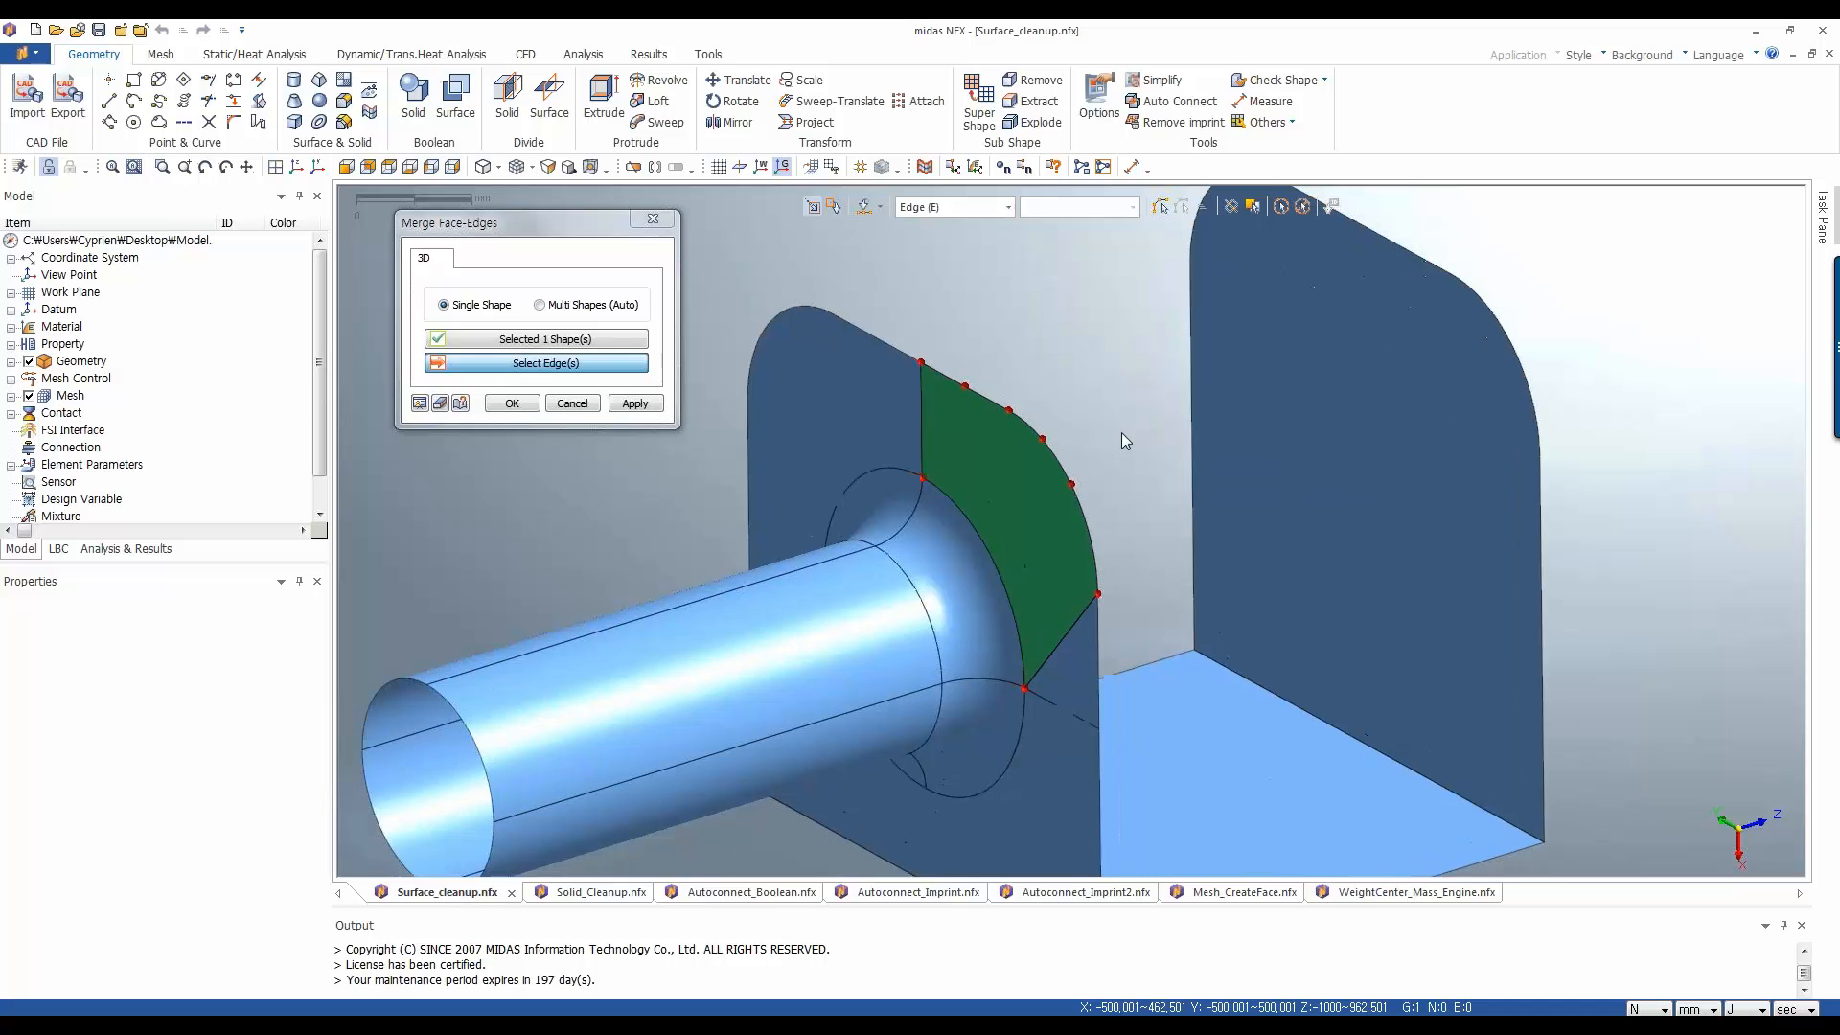
scroll(1096, 476, "up", 1)
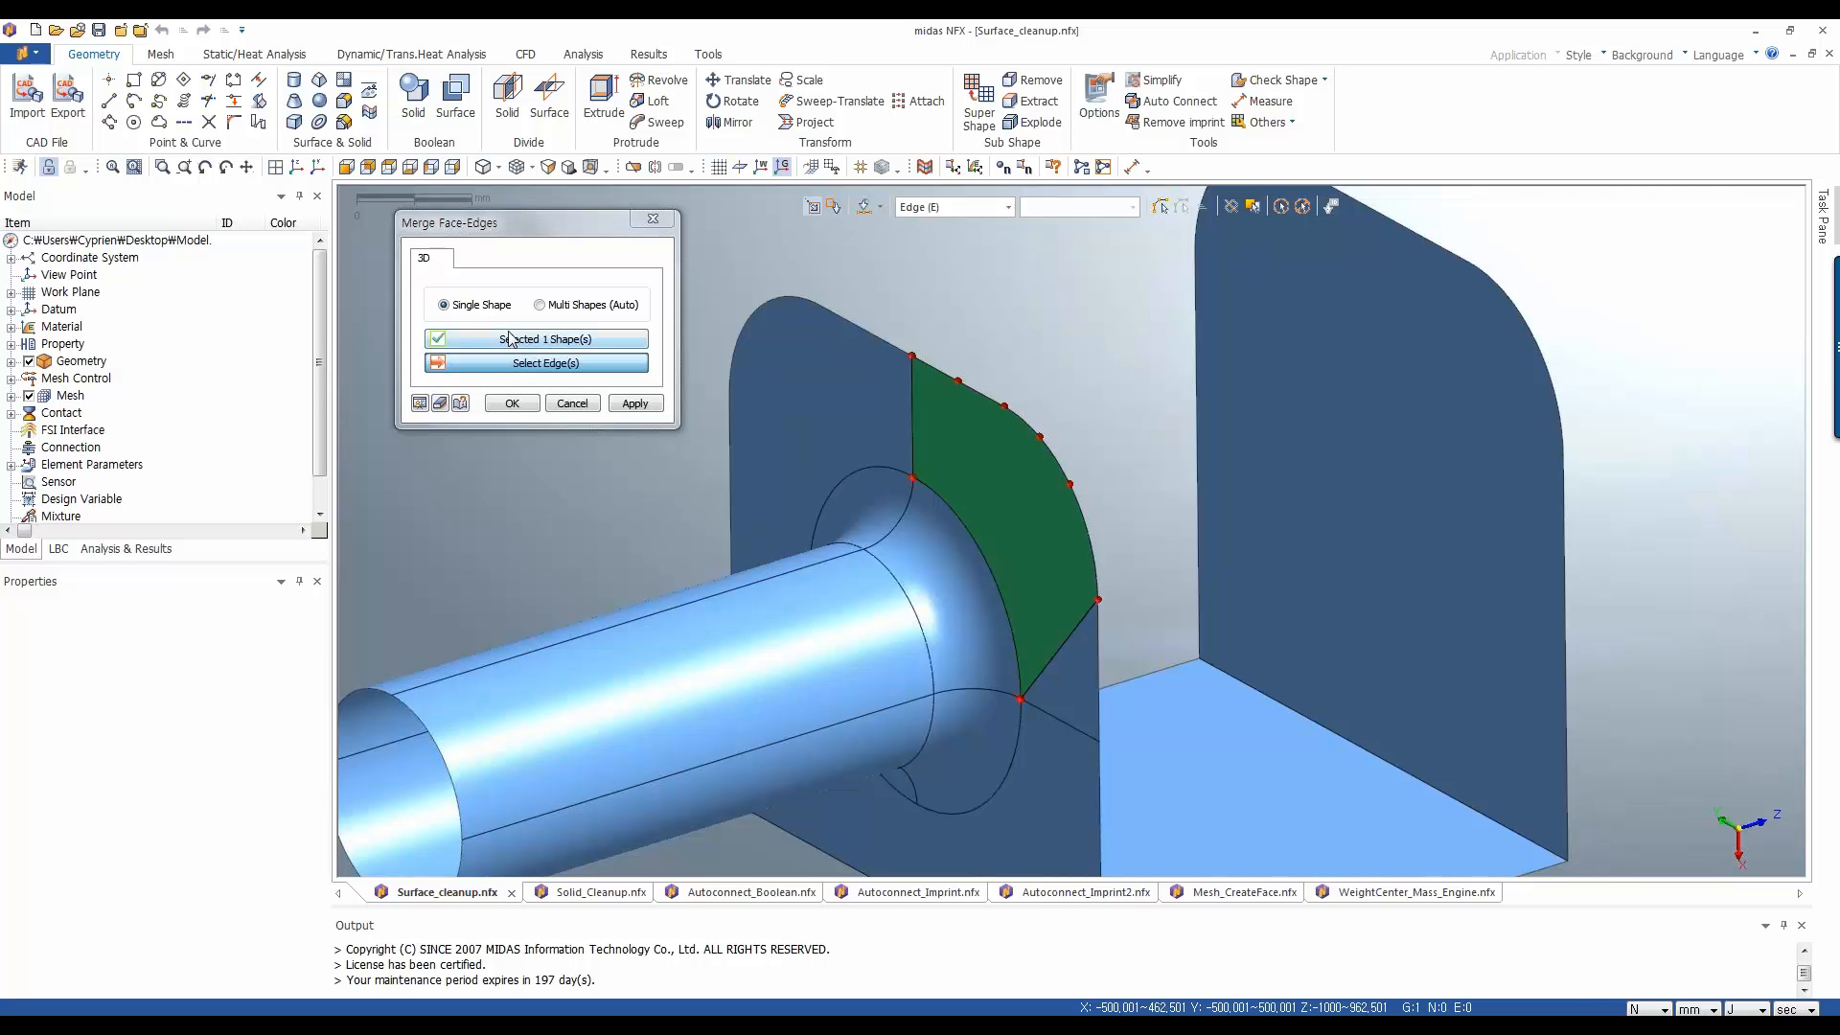
left_click(935, 368)
left_click(981, 394)
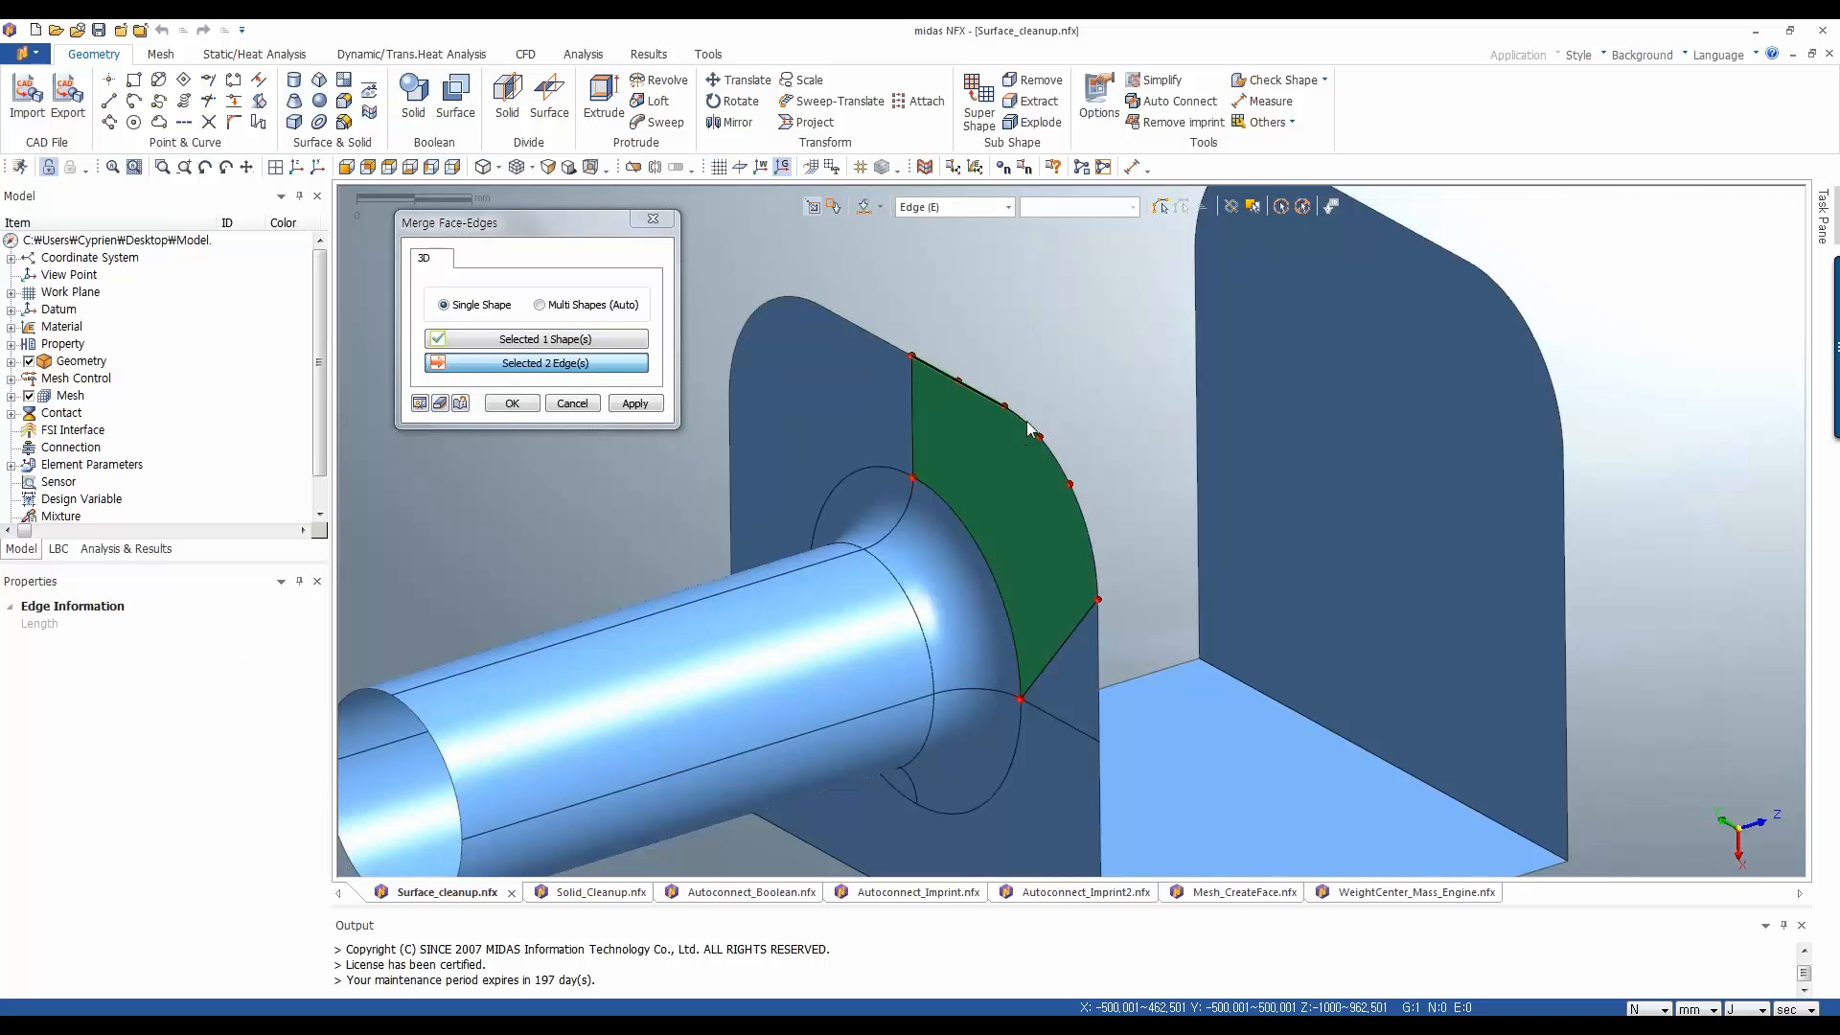
left_click(1022, 422)
left_click(635, 403)
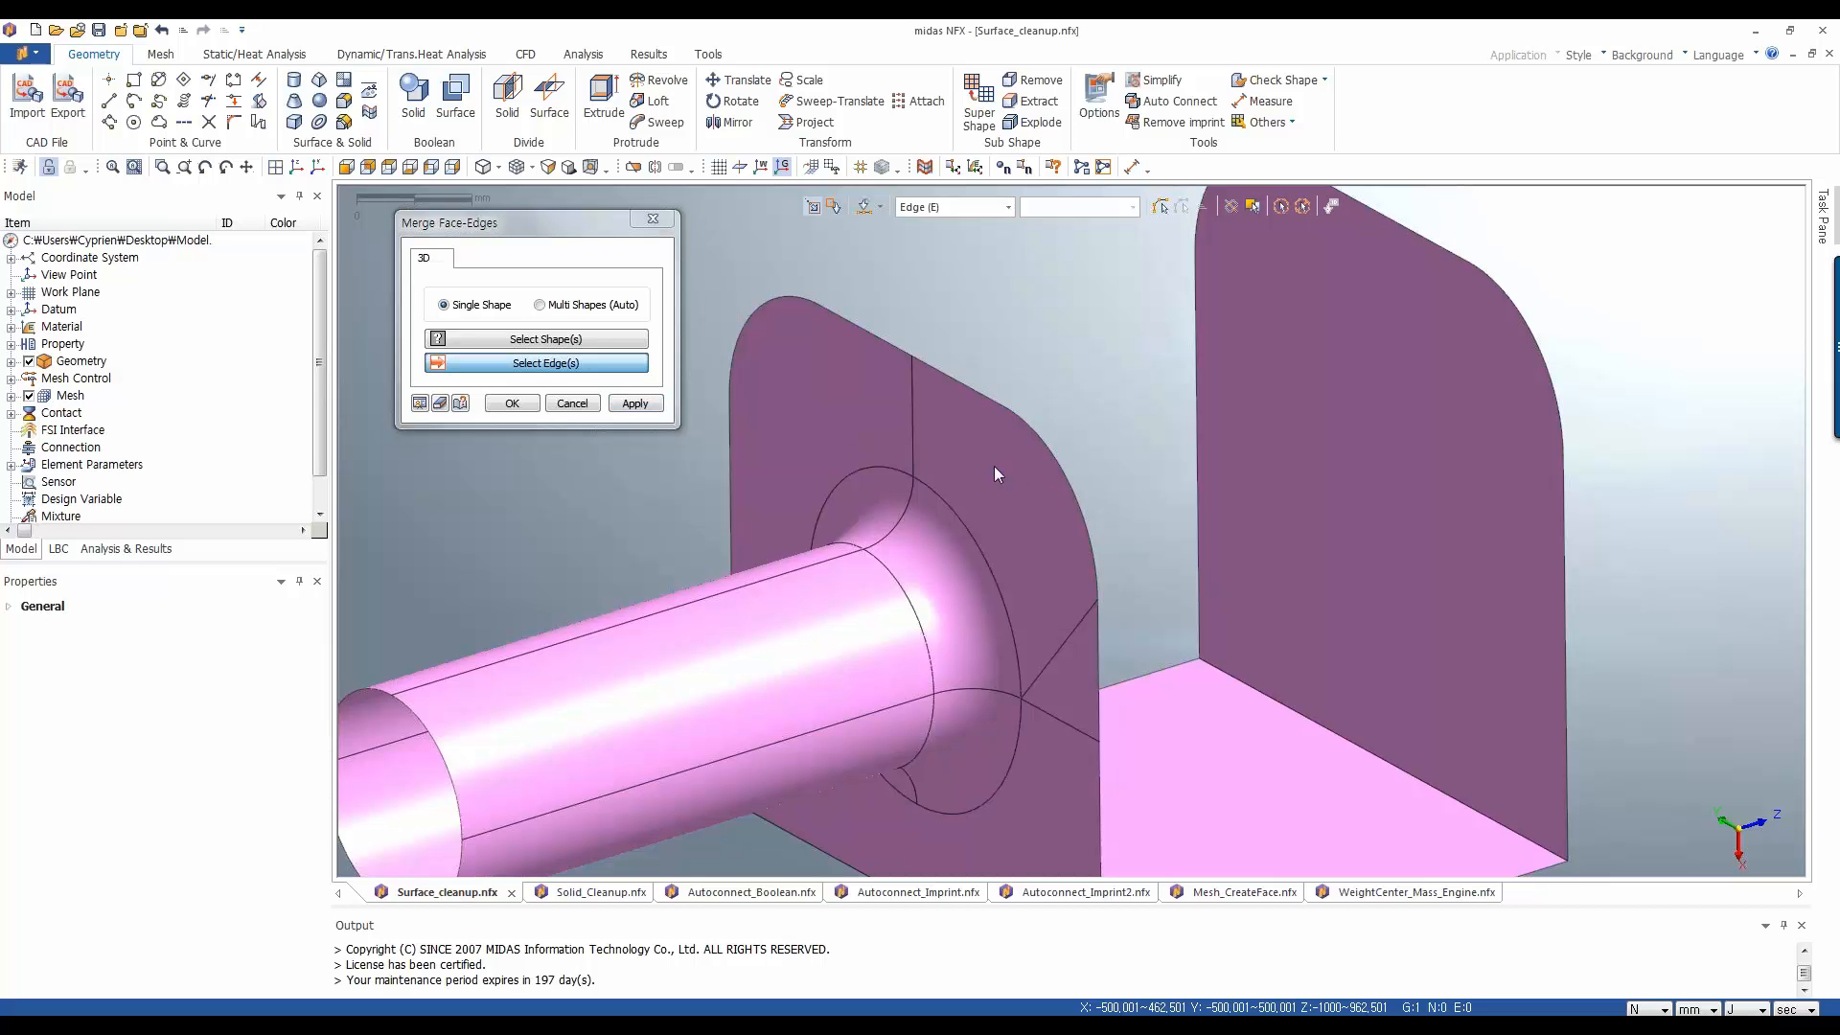
left_click(1036, 484)
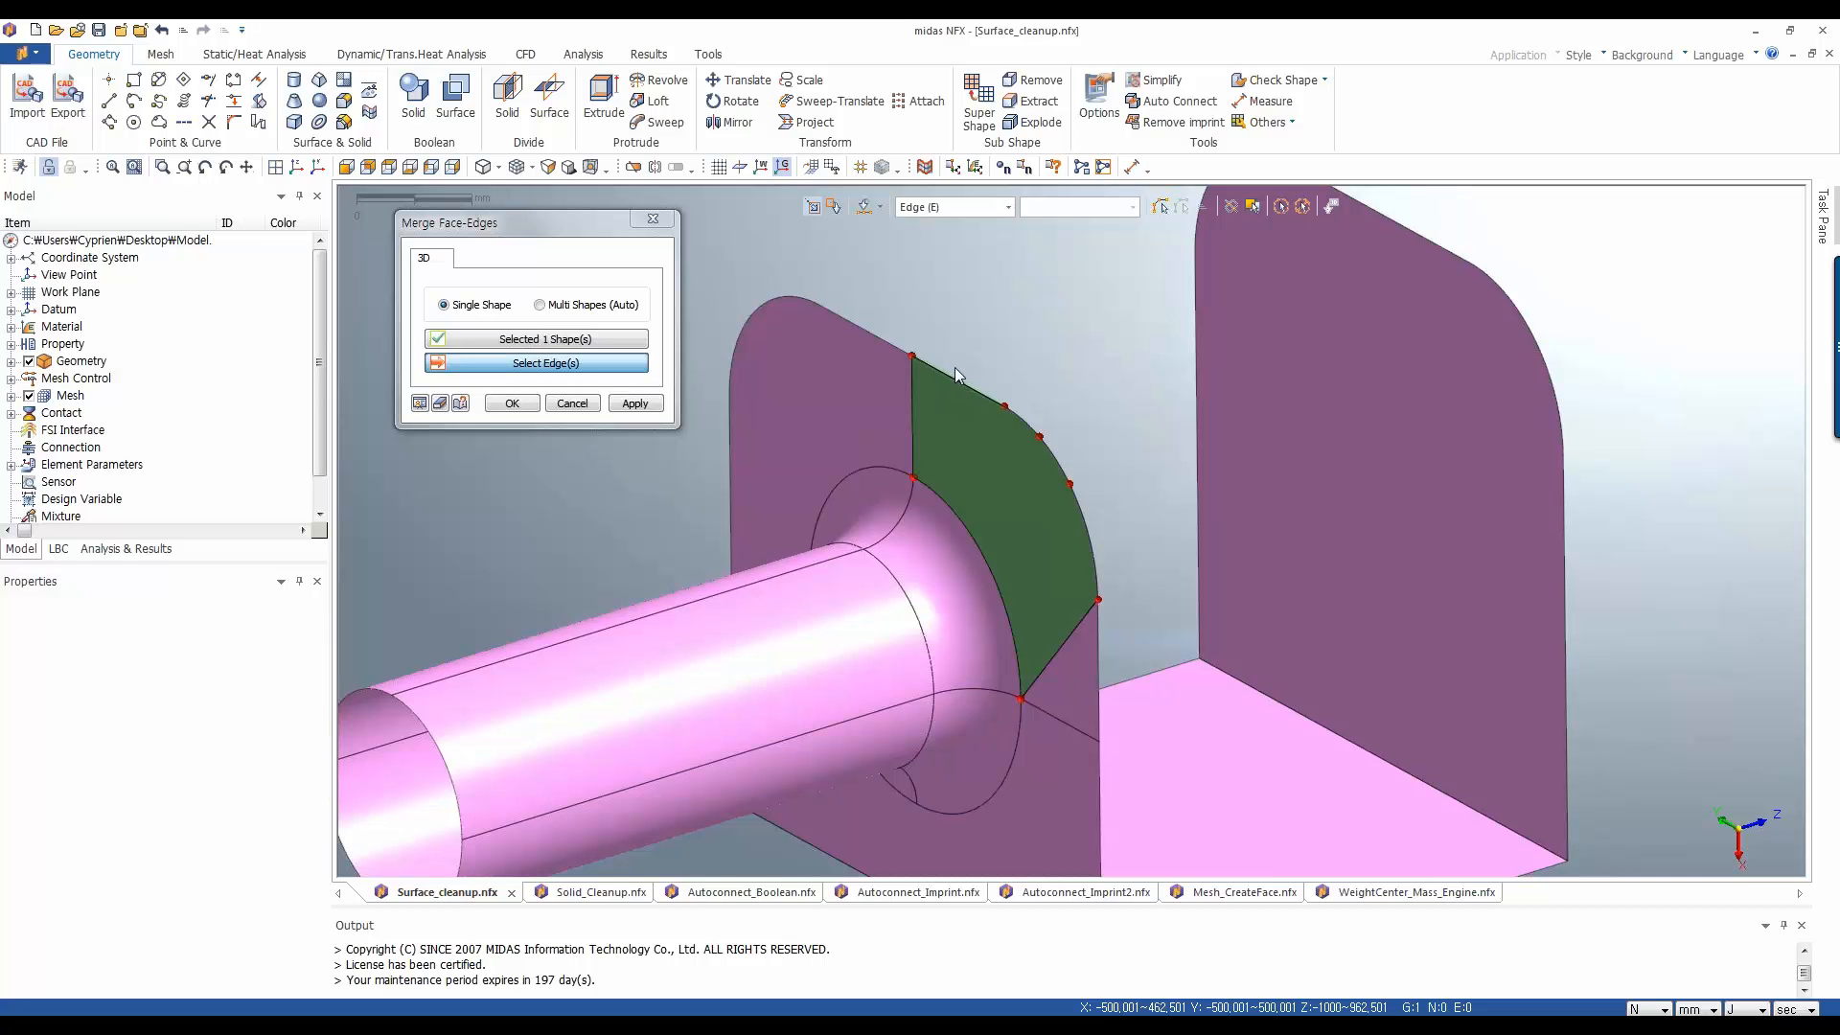
left_click(566, 406)
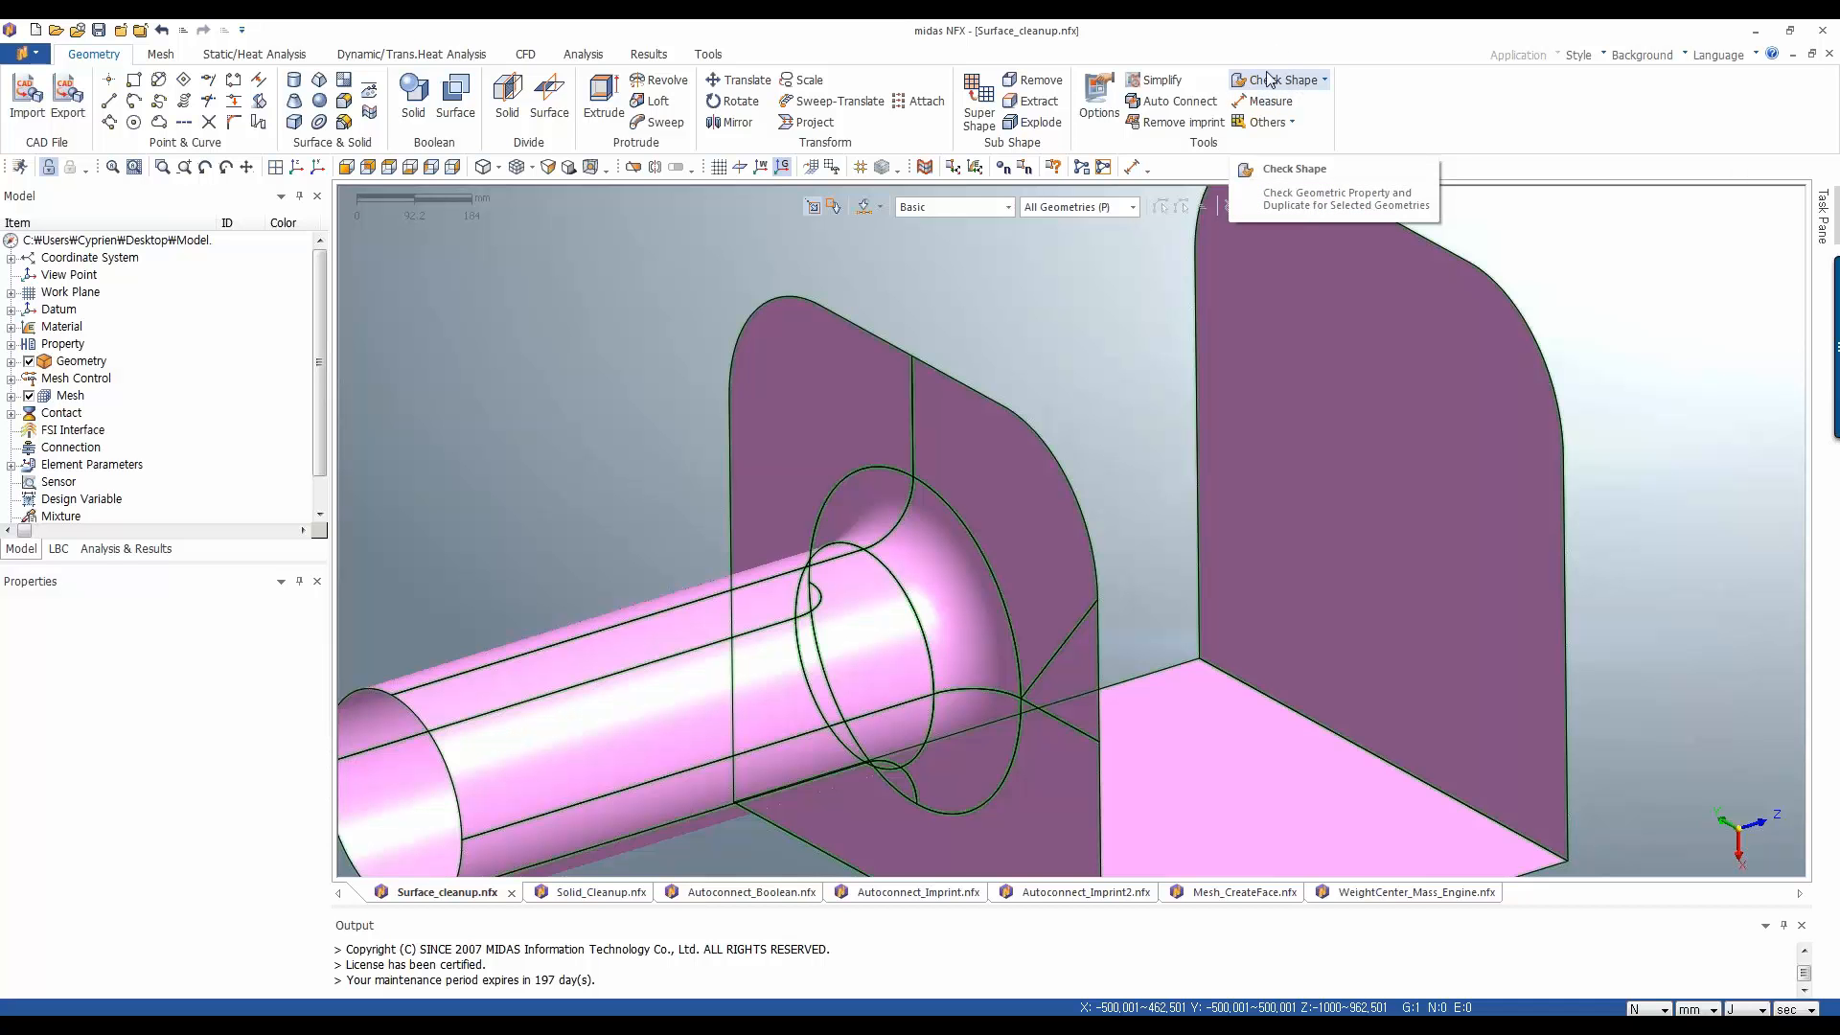
Run Check Geometry on the whole shell body for free edges and non-manifold edges
left_click(1321, 82)
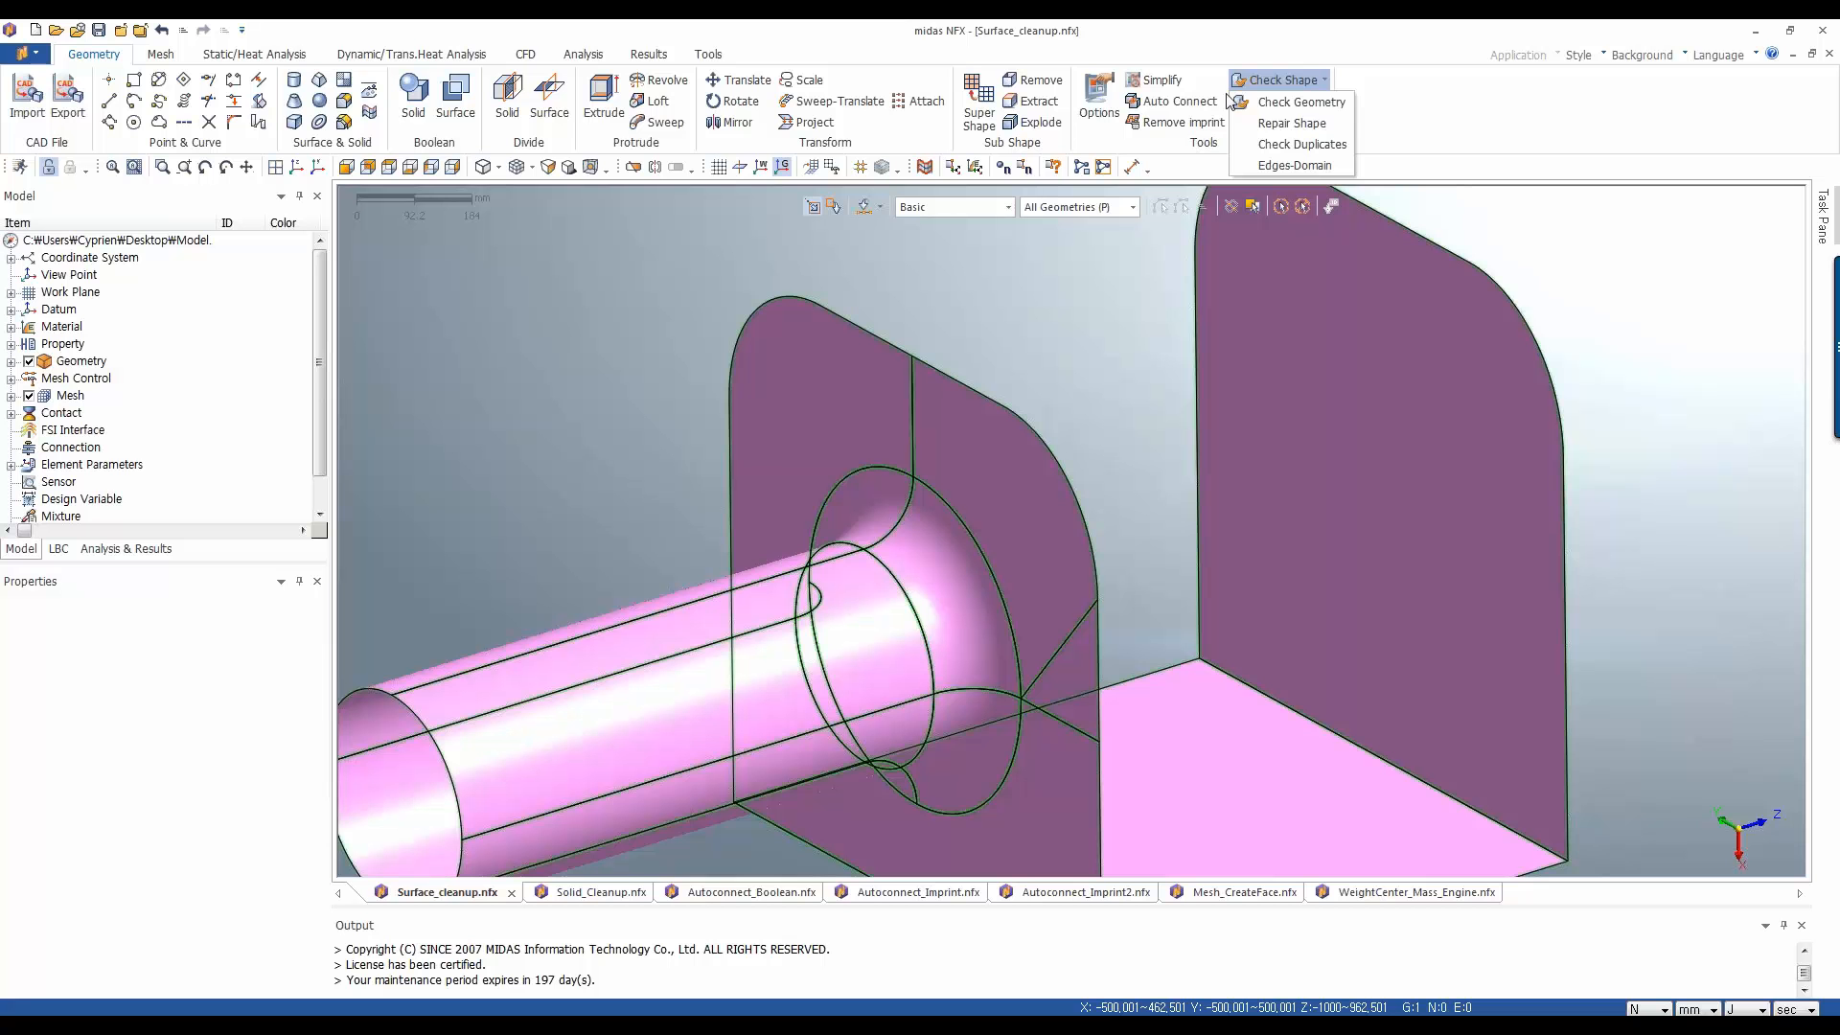
left_click(1277, 110)
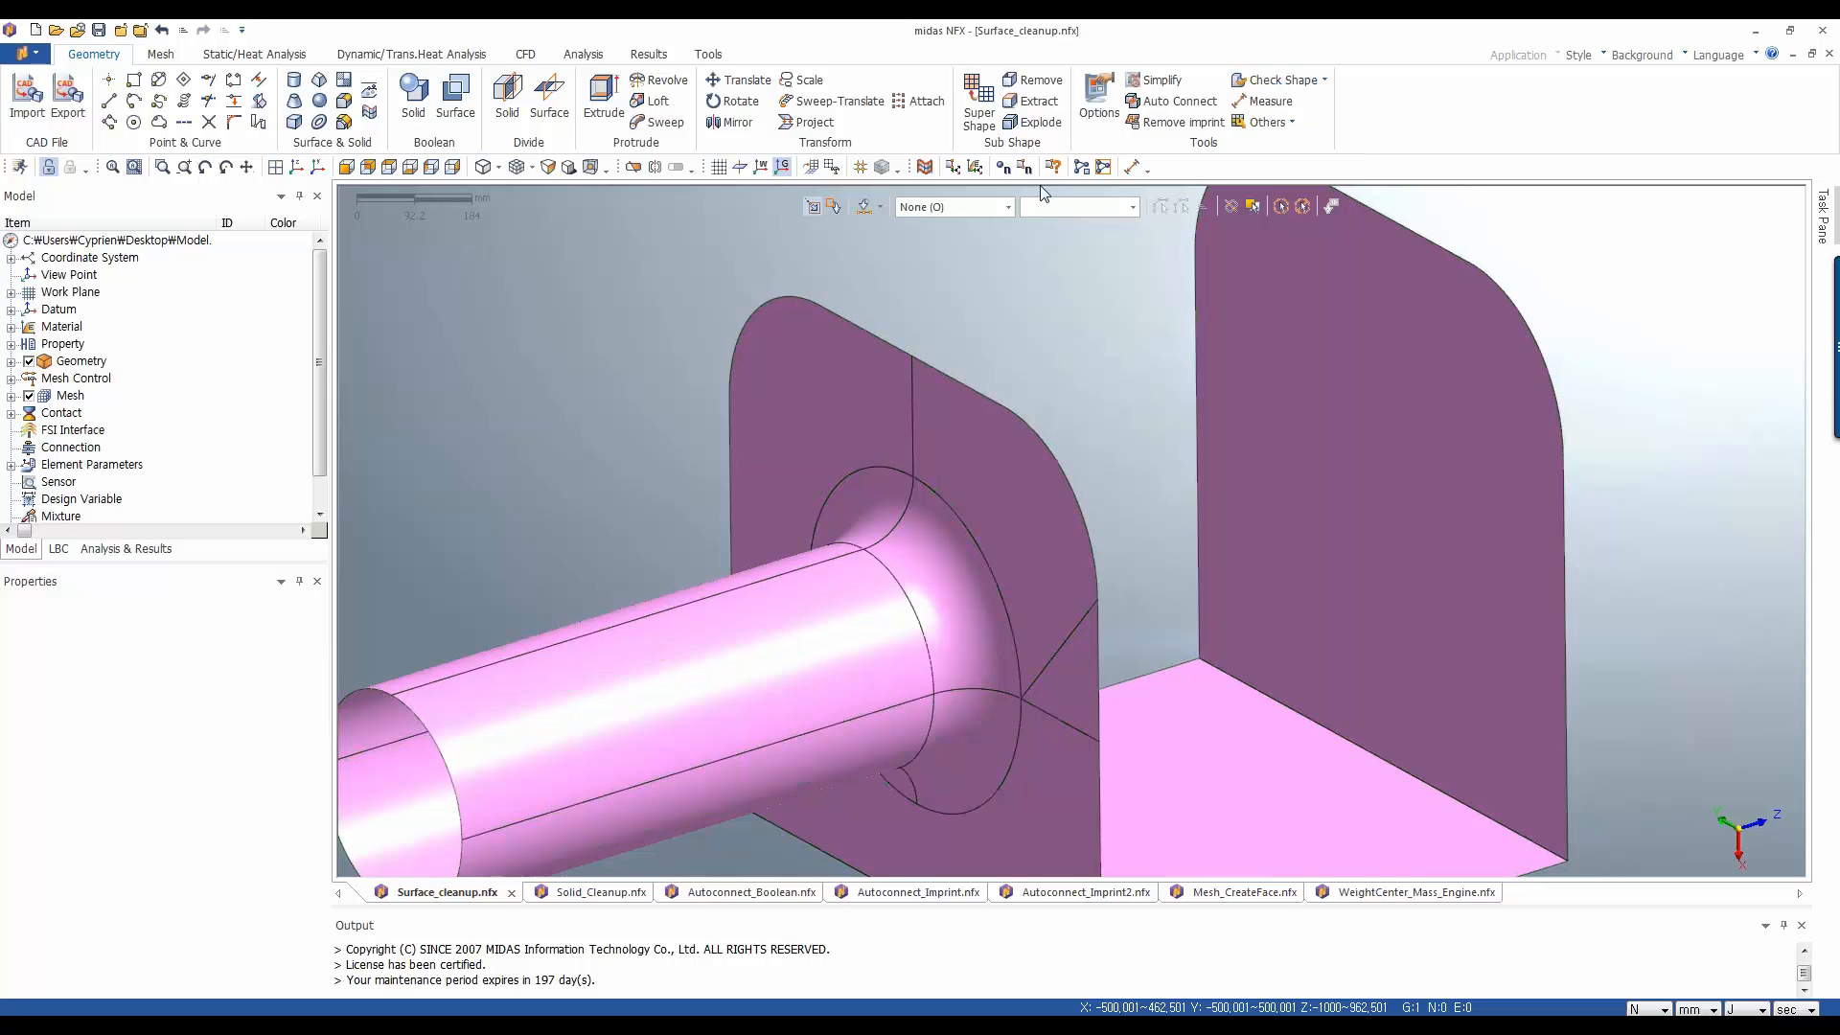
left_click_drag(174, 188, 457, 169)
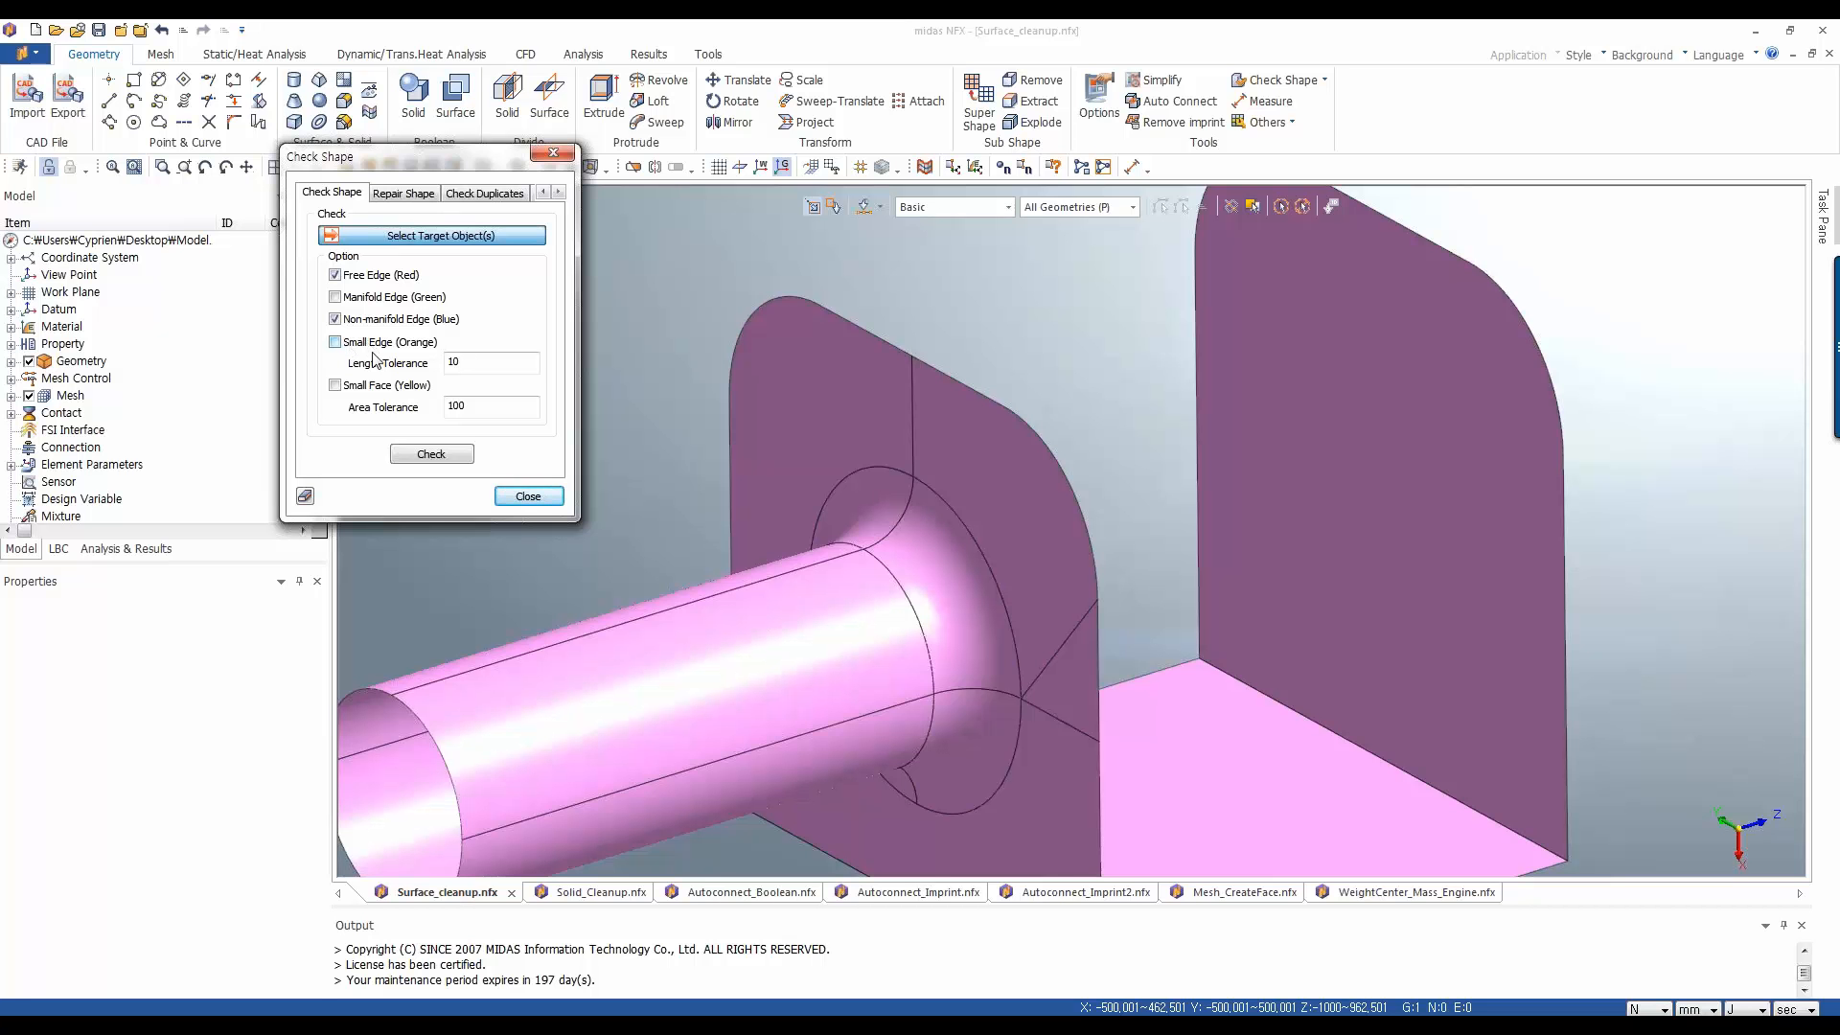
left_click(899, 446)
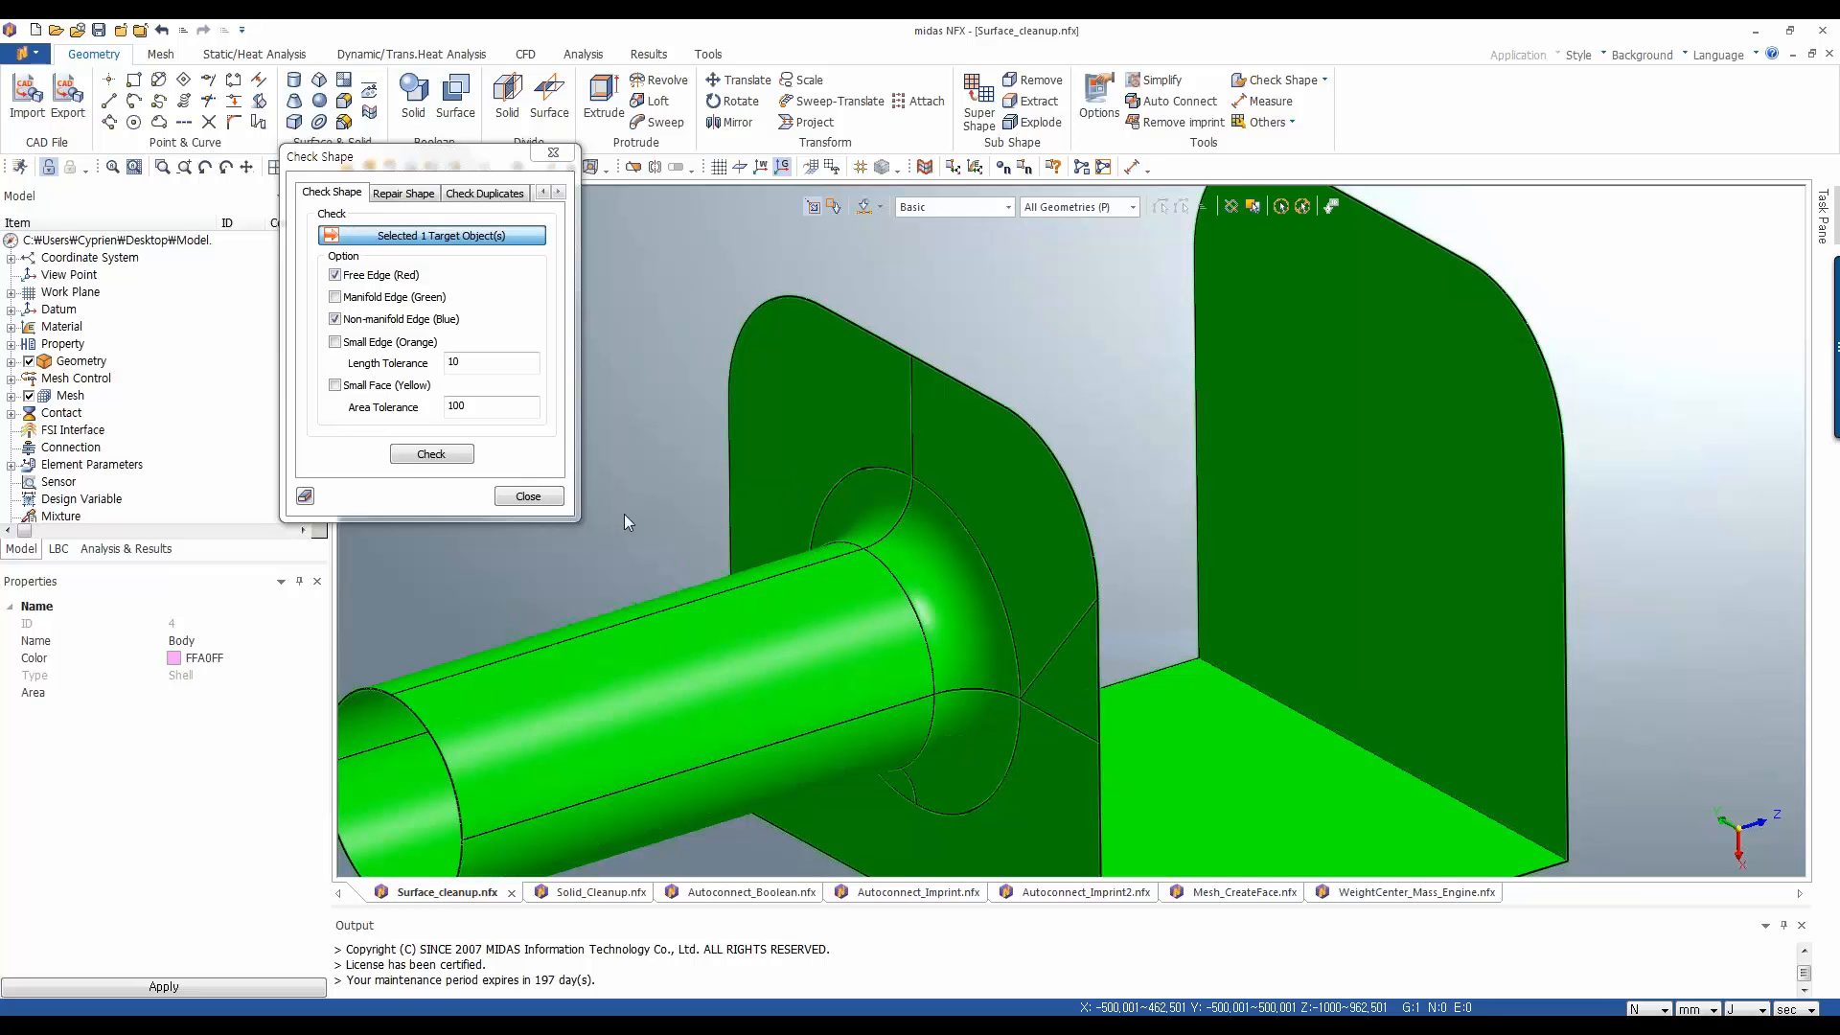
left_click(432, 456)
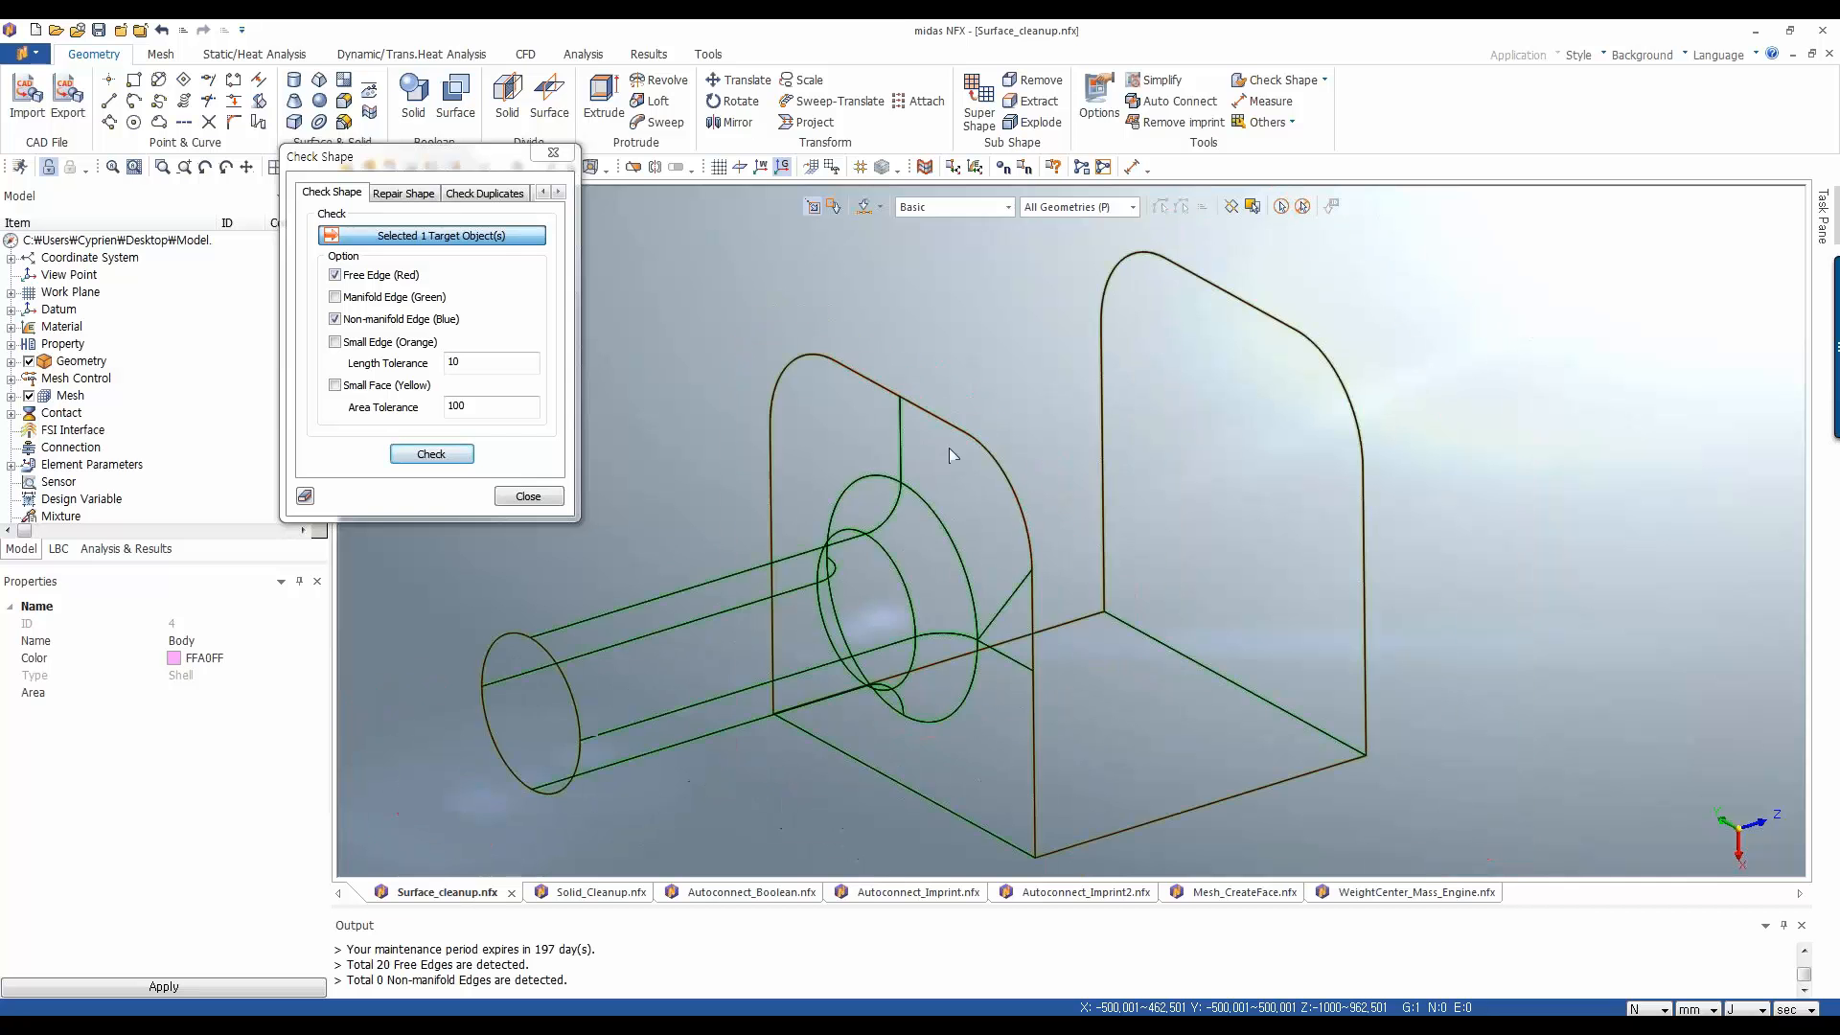
scroll(766, 867, "up", 1)
scroll(803, 663, "down", 3)
scroll(814, 780, "up", 1)
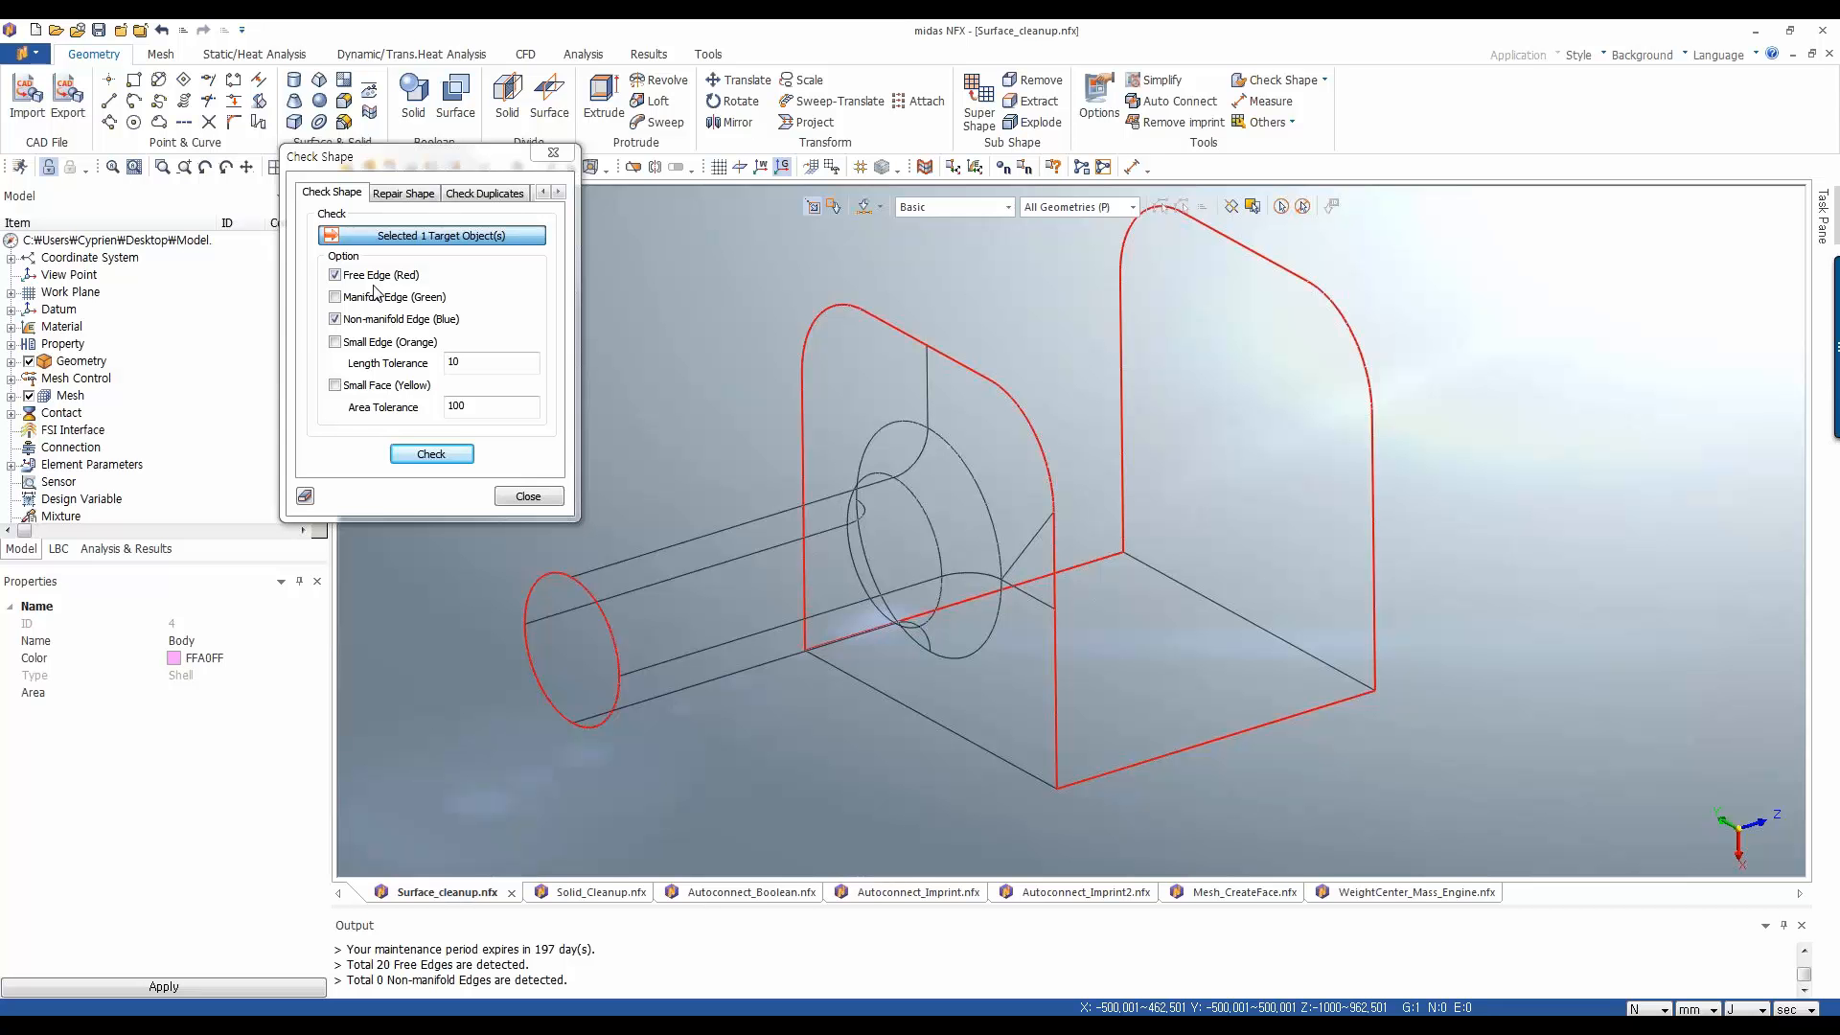
Check the body for free edges and manifold edges, leaving non-manifold edges out
left_click(336, 299)
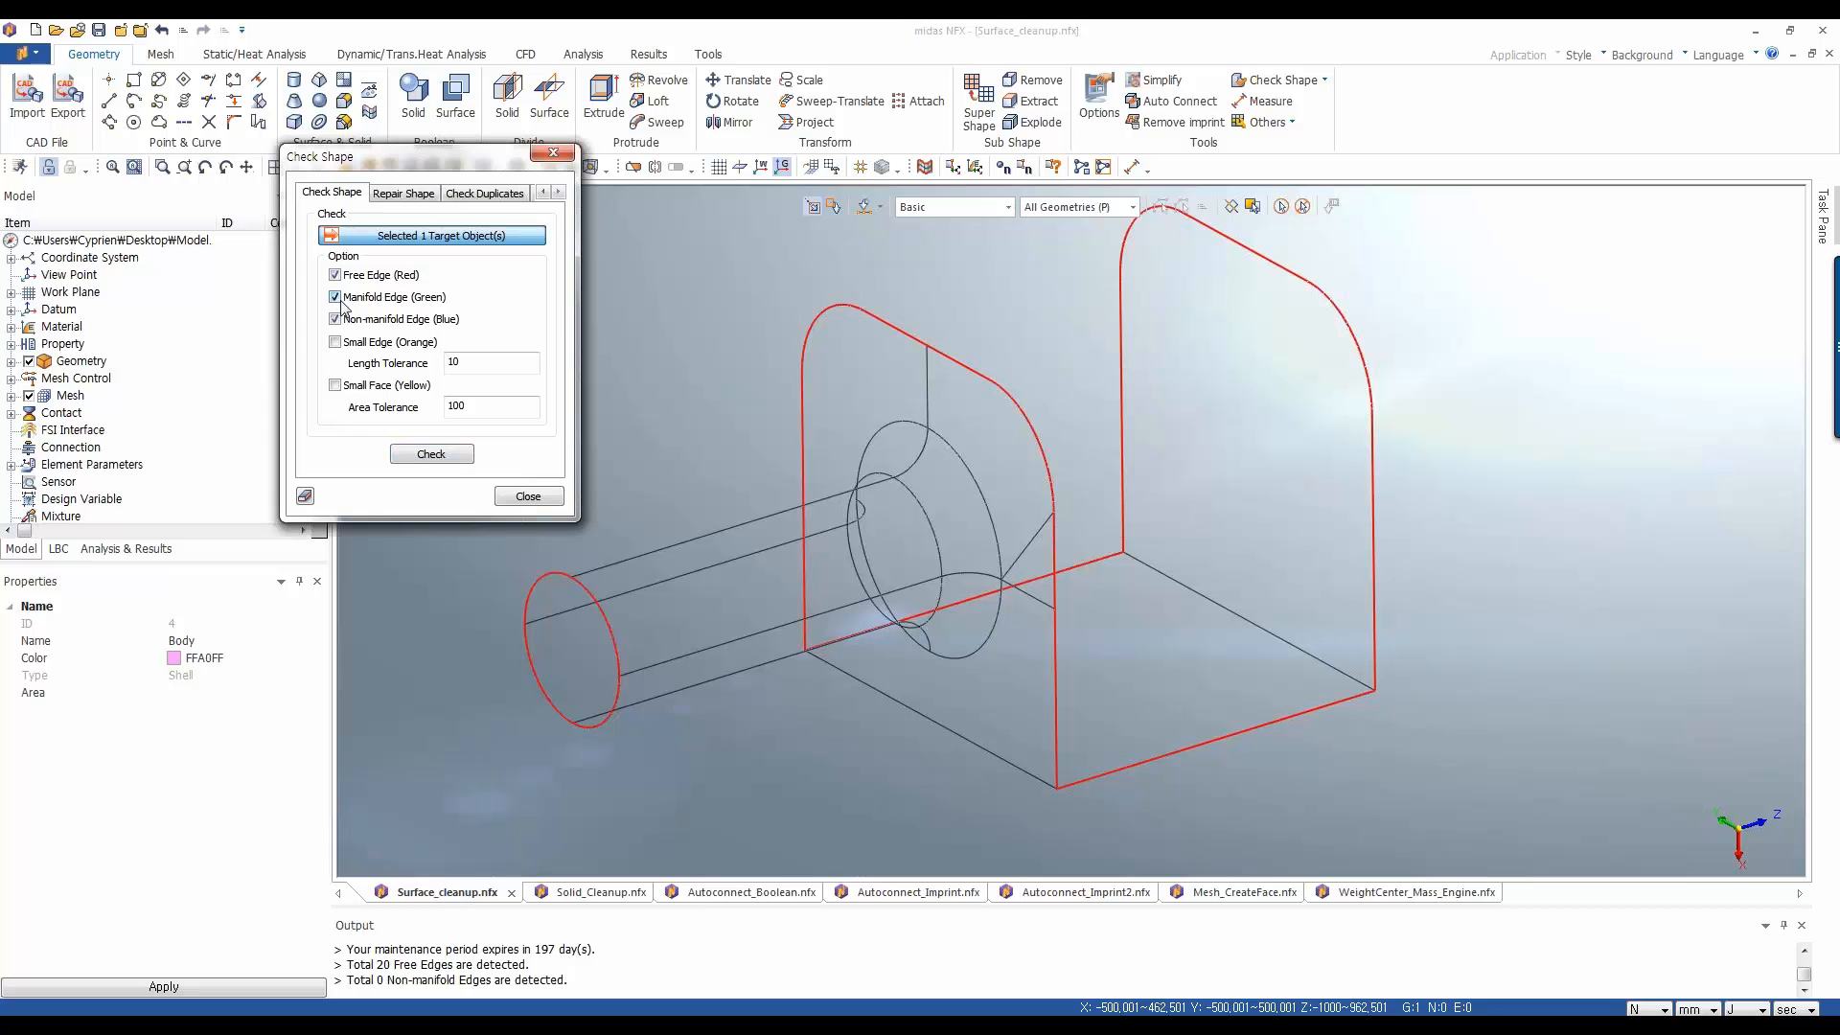
left_click(336, 320)
left_click(450, 457)
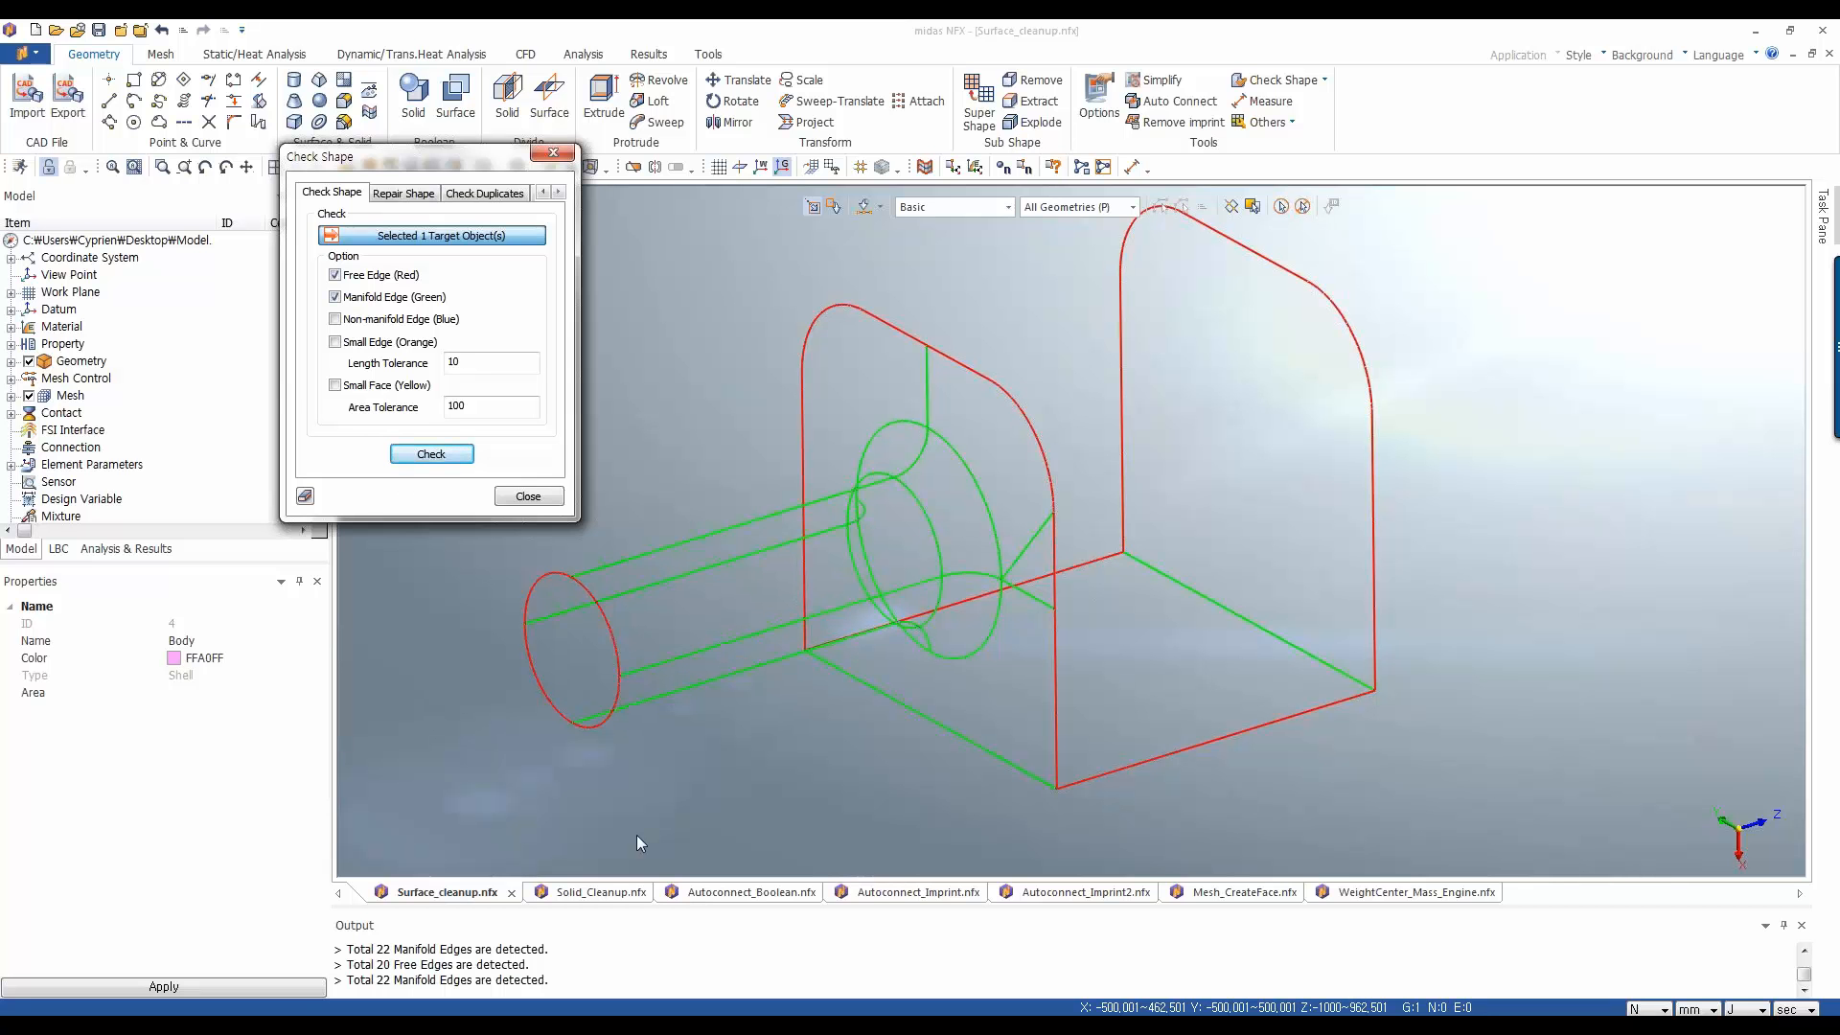
Check the body for small edges only, with a length tolerance of 1
left_click(336, 319)
left_click(335, 318)
left_click(334, 296)
left_click(334, 275)
left_click(334, 343)
left_click_drag(490, 366, 436, 374)
left_click(459, 457)
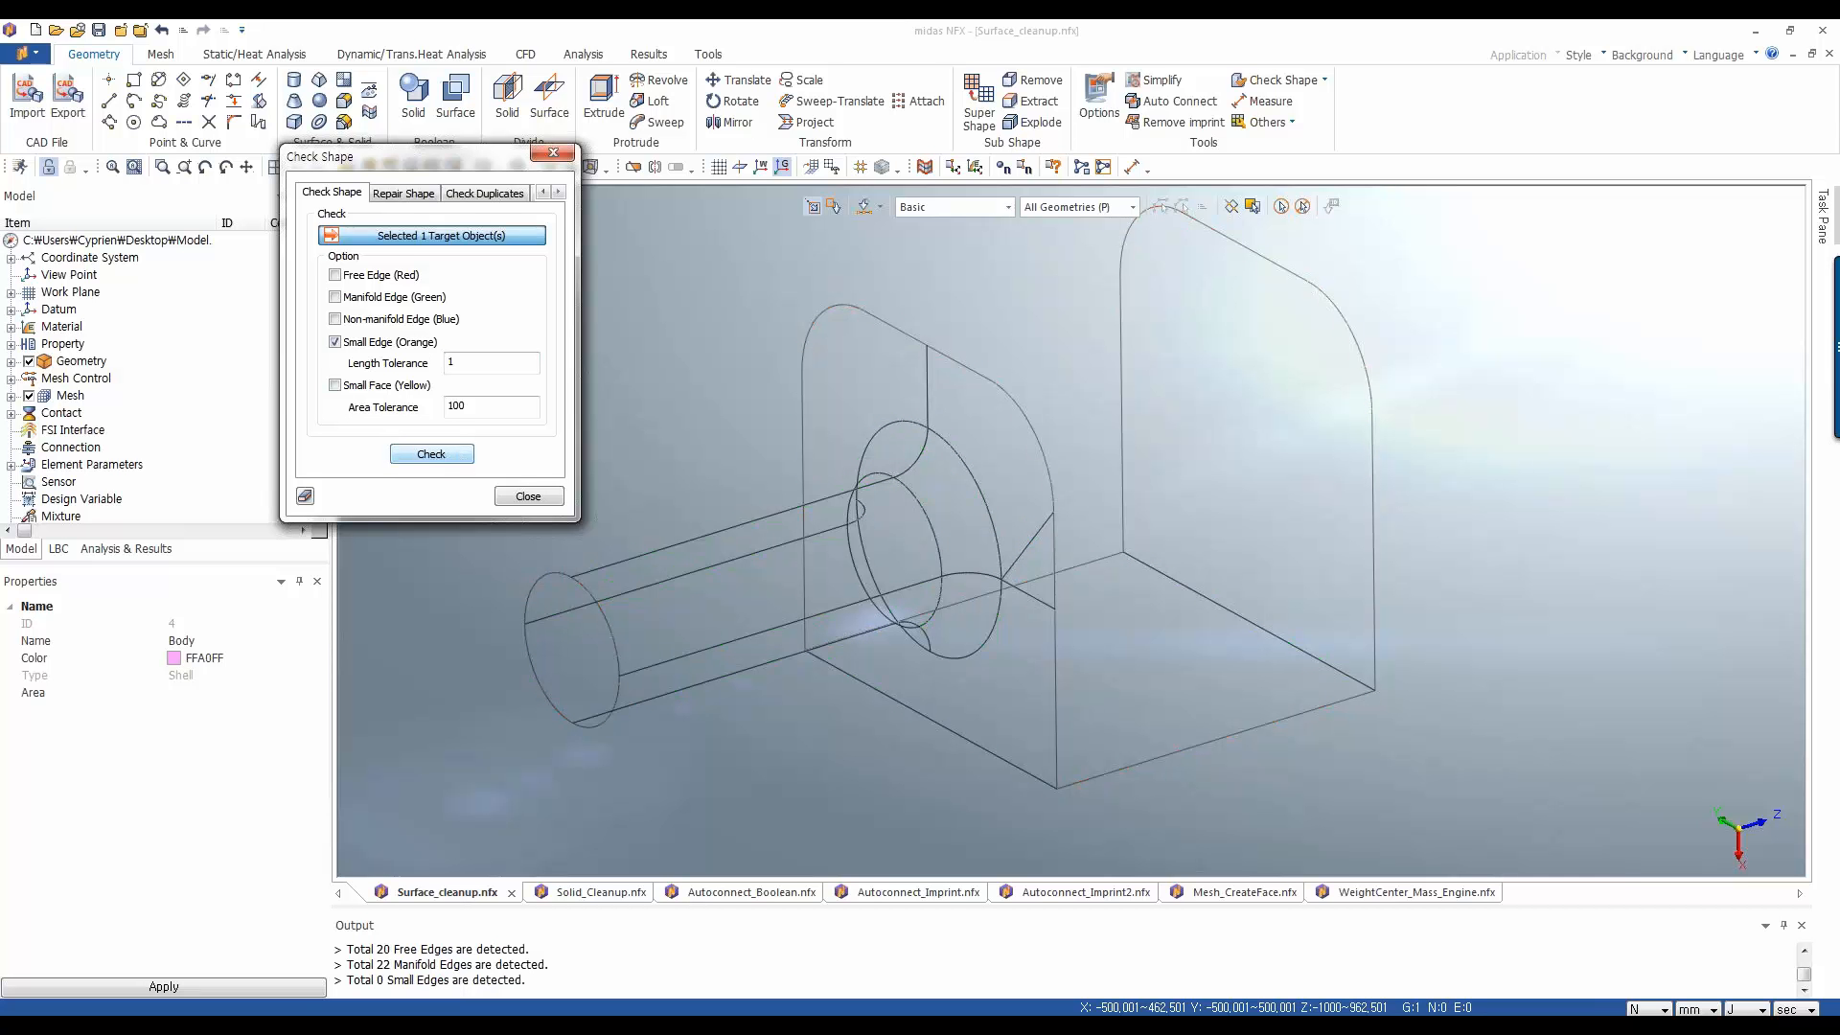
Repeat the small-edge check with a length tolerance of 0.001
left_click_drag(474, 361, 444, 364)
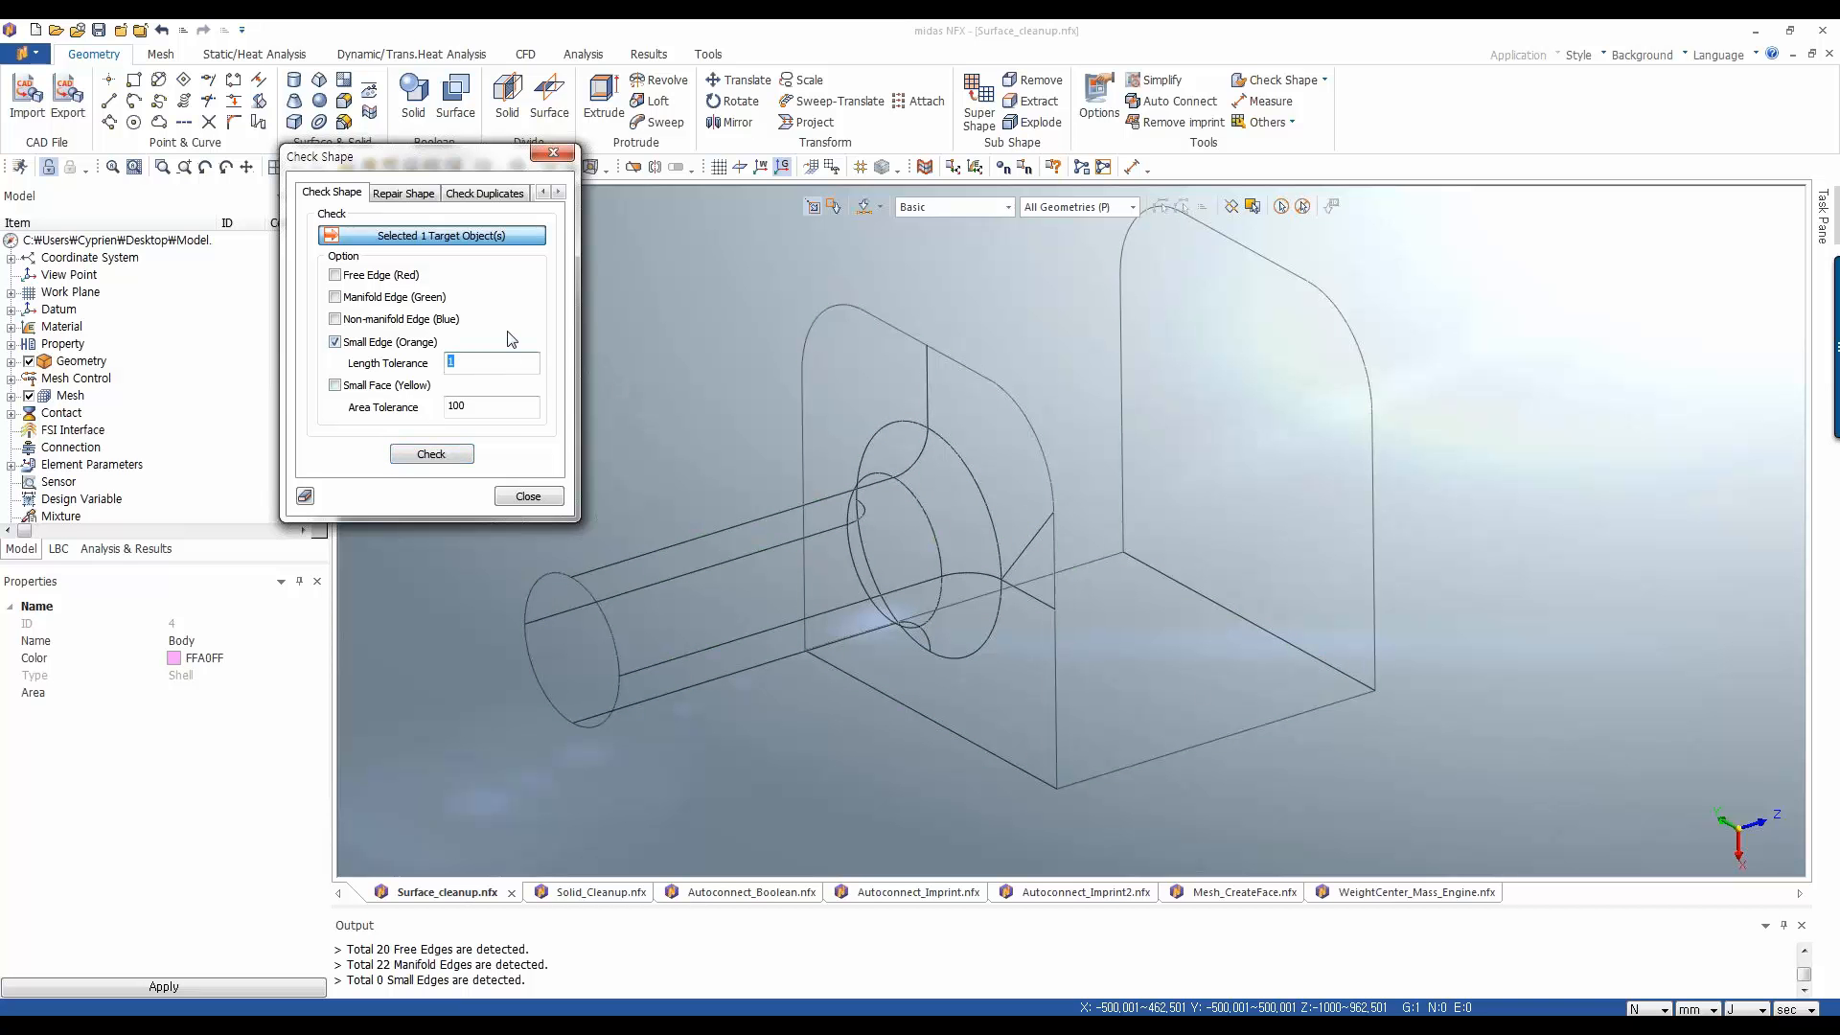
type("0.")
left_click(452, 458)
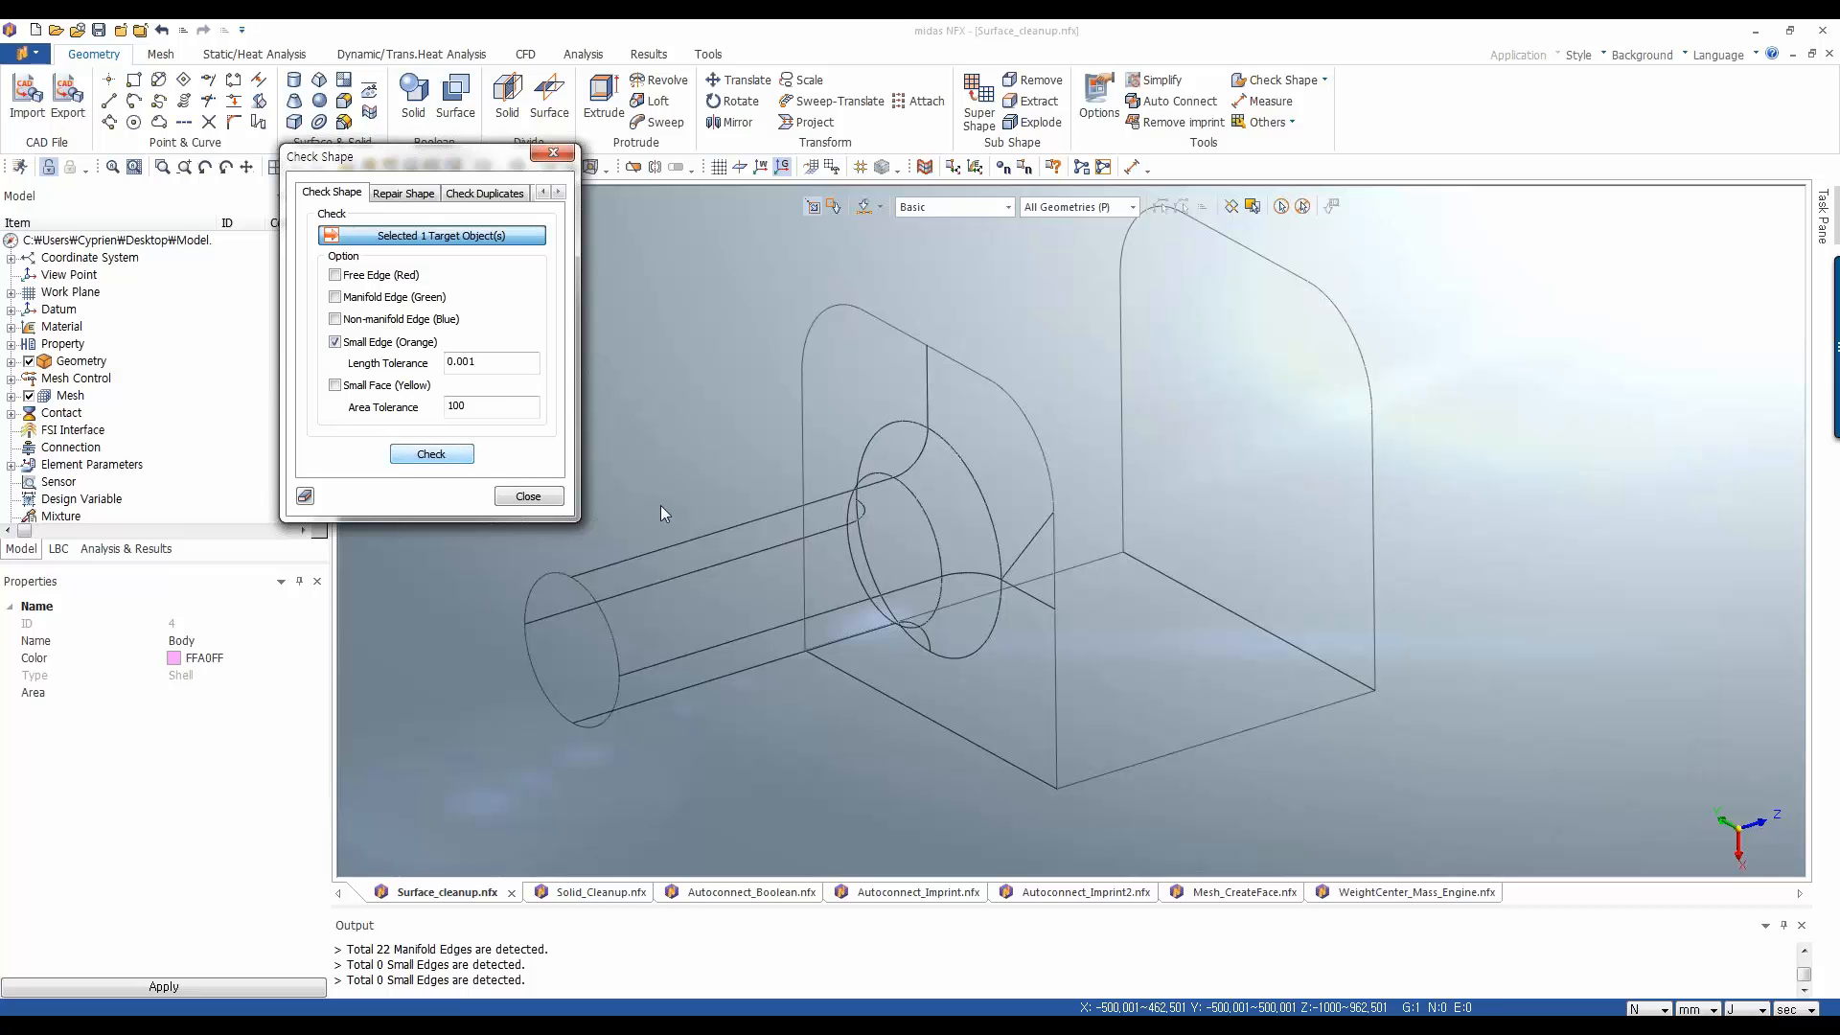
Run the small-edge check again with a length tolerance of 0.000001
middle_click_drag(1104, 534, 1117, 529)
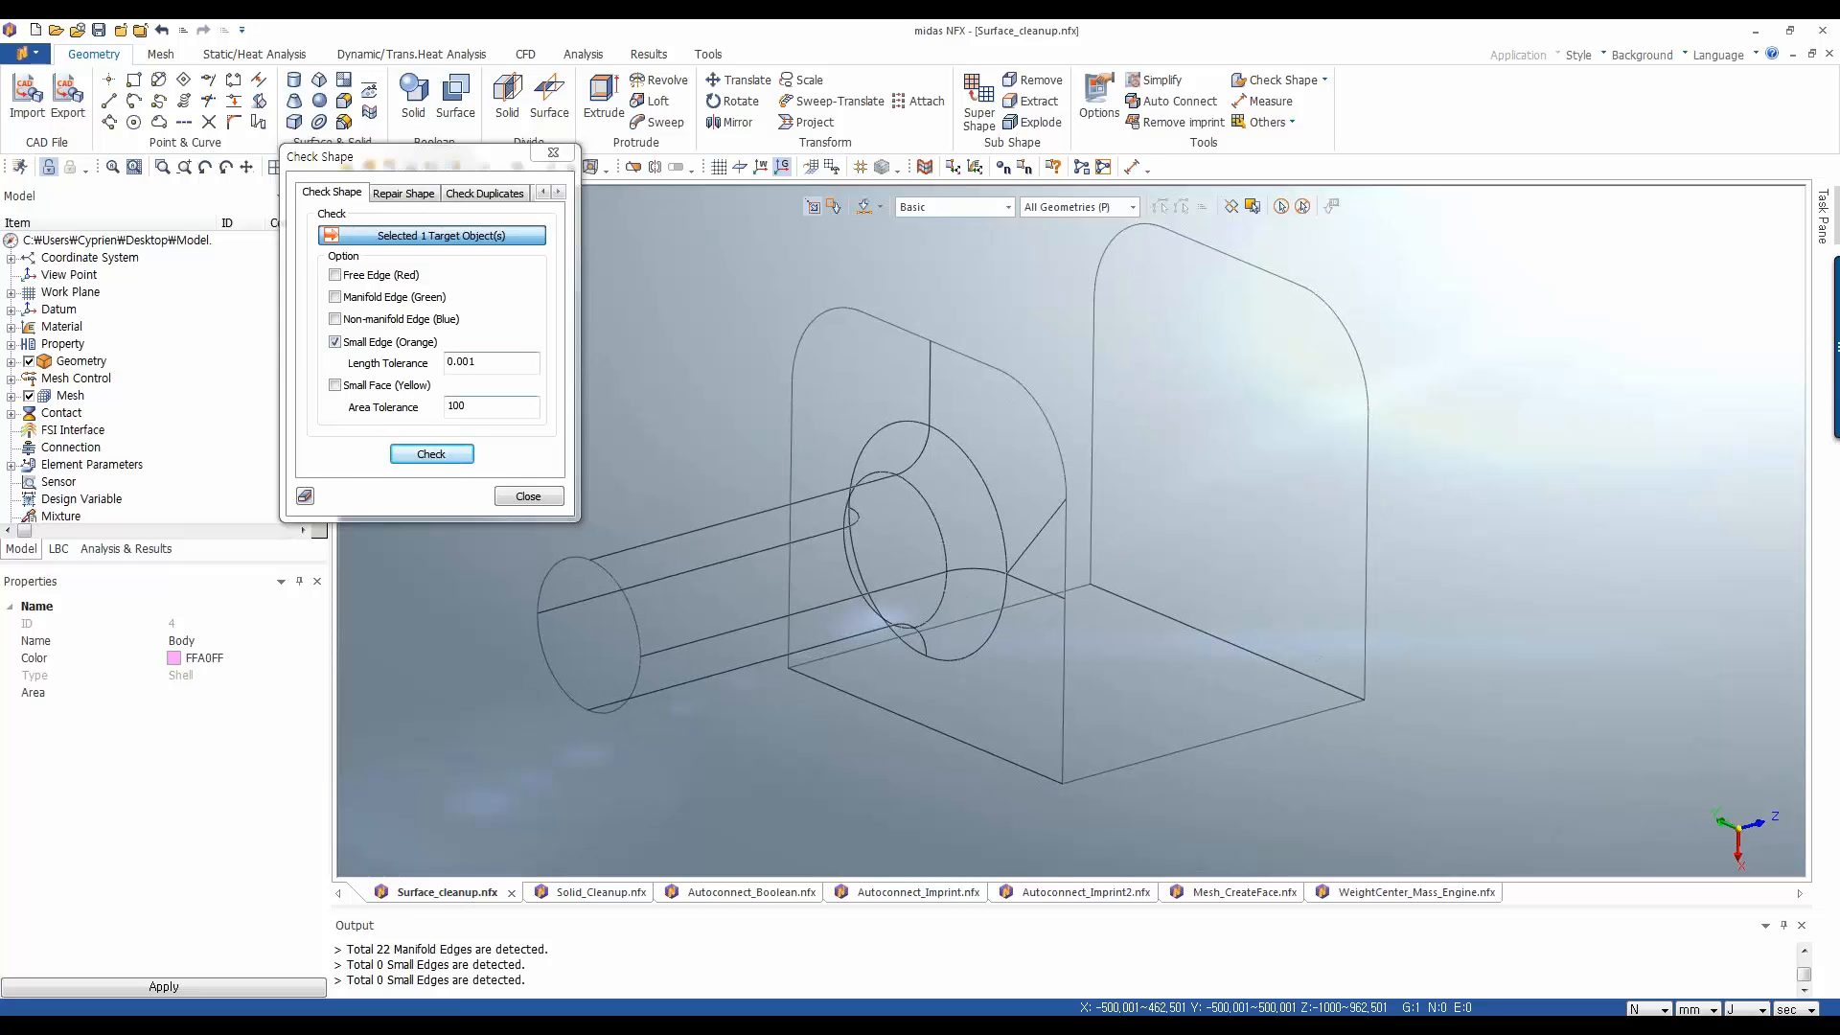
left_click(468, 363)
type("00")
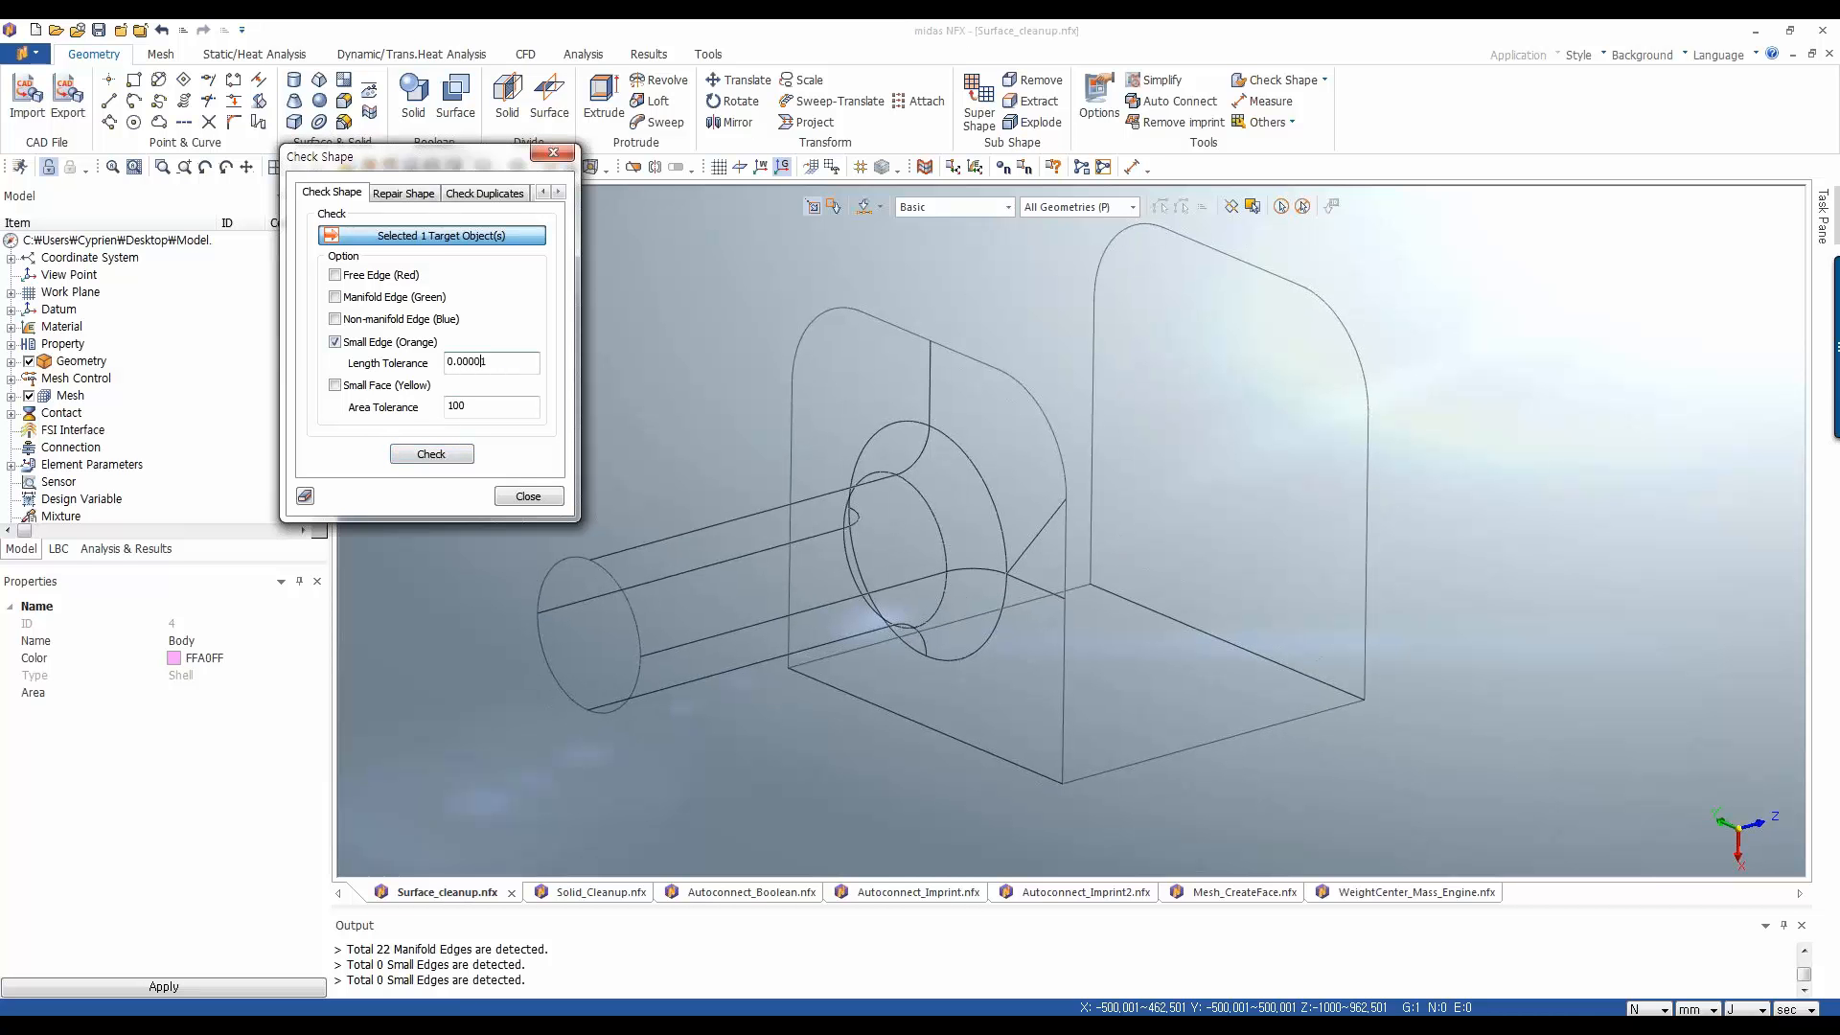
type("0")
left_click(430, 456)
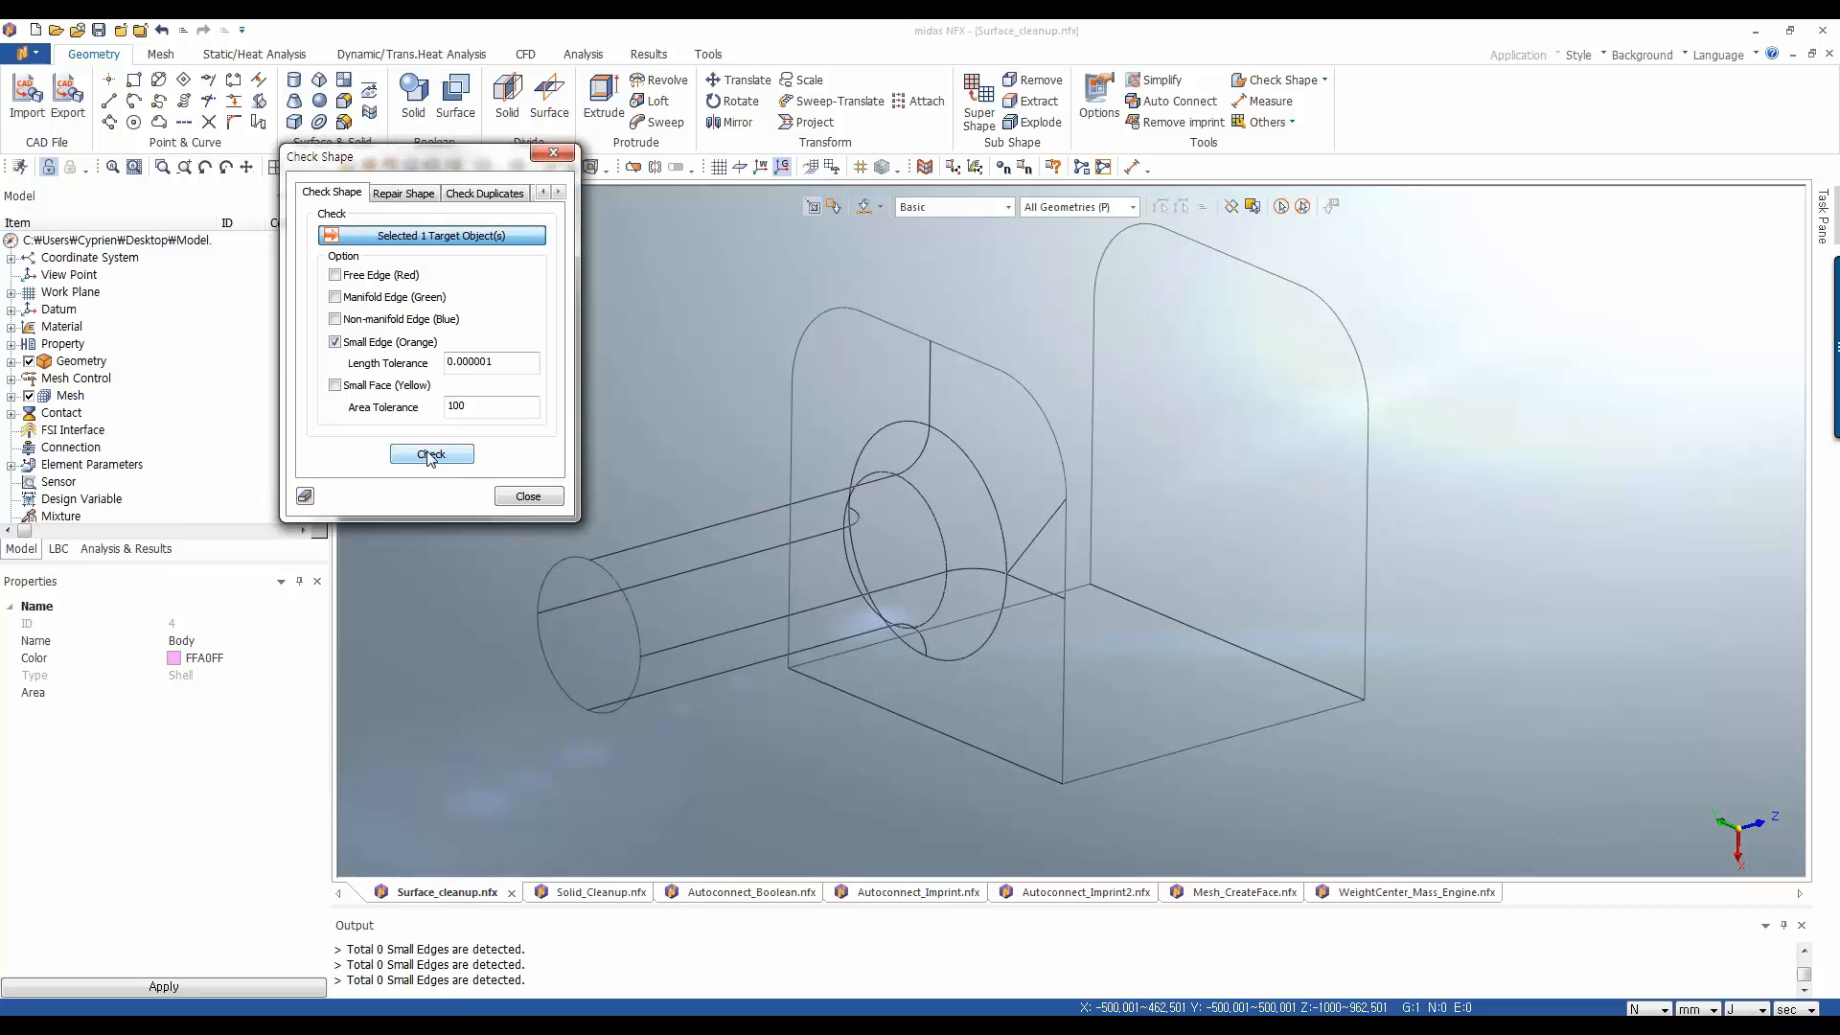
Check the body for free, manifold, non-manifold and small edges together, with a small-edge length tolerance of 0.000001
mouse_move(1043, 373)
middle_mouse_down()
mouse_move(1044, 394)
mouse_move(1050, 374)
middle_mouse_up()
scroll(952, 364, "up", 2)
scroll(951, 364, "up", 6)
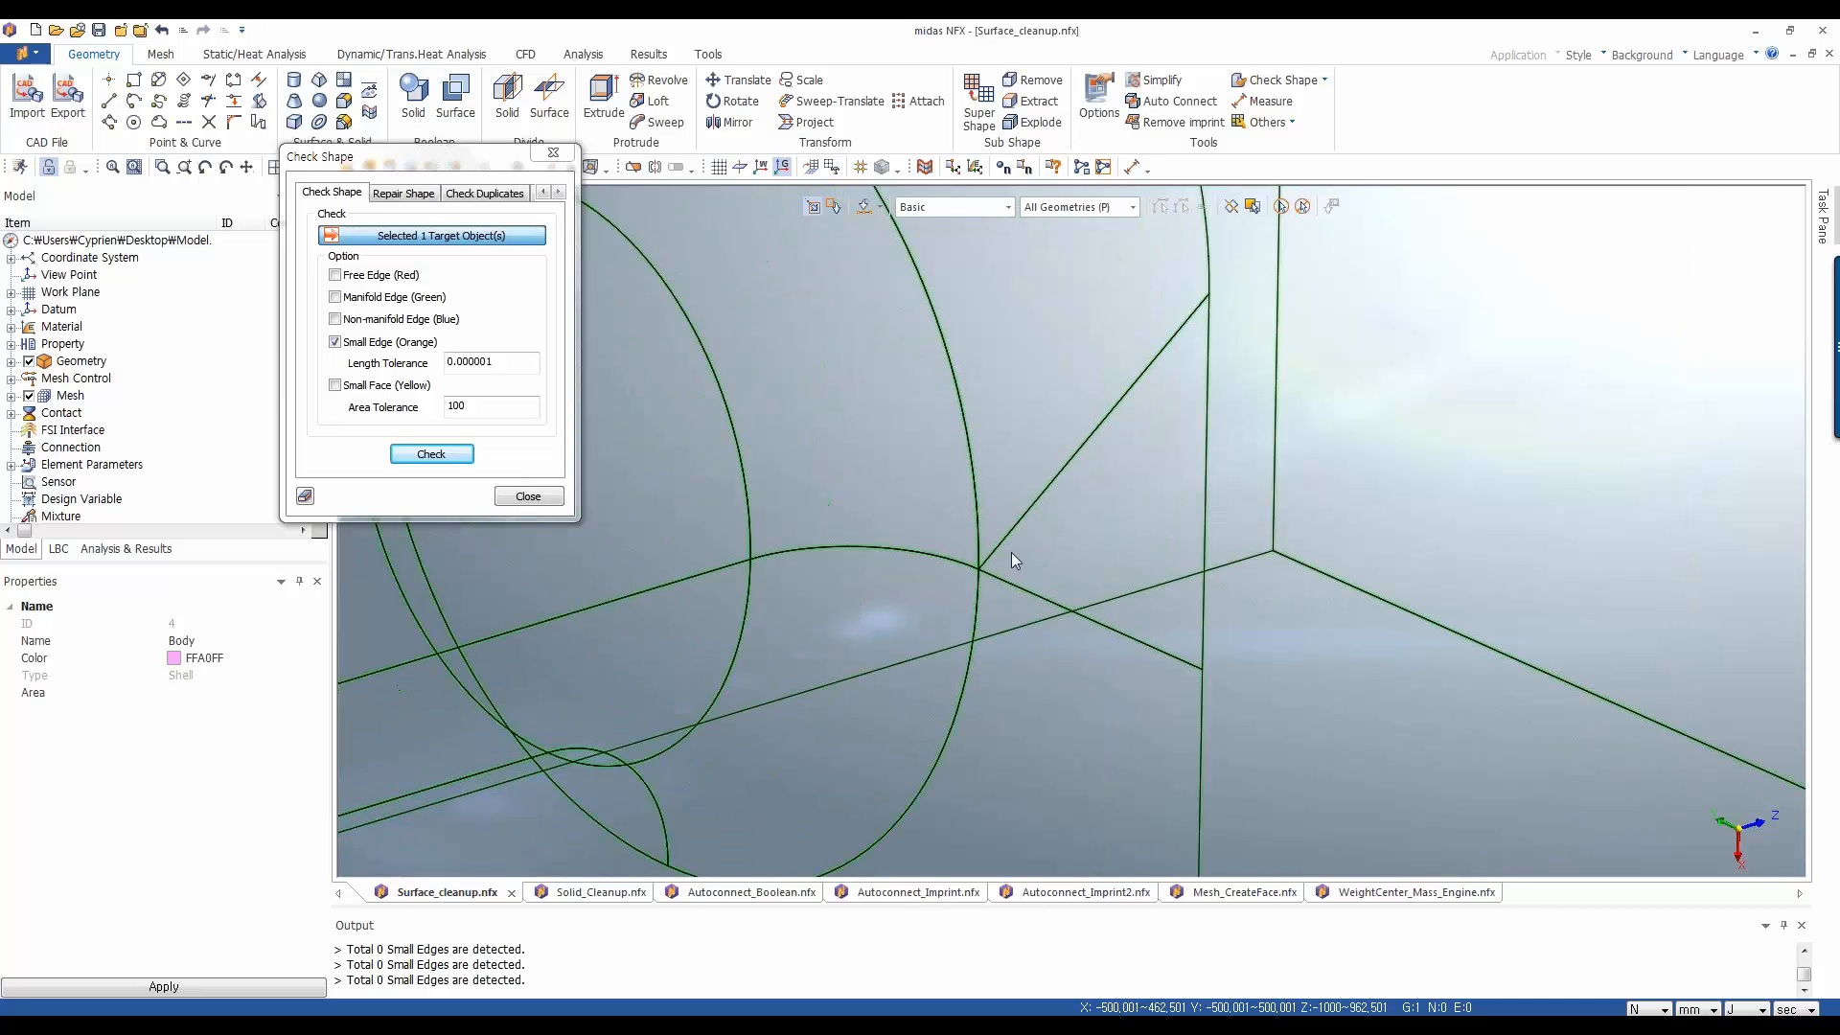
scroll(797, 509, "down", 8)
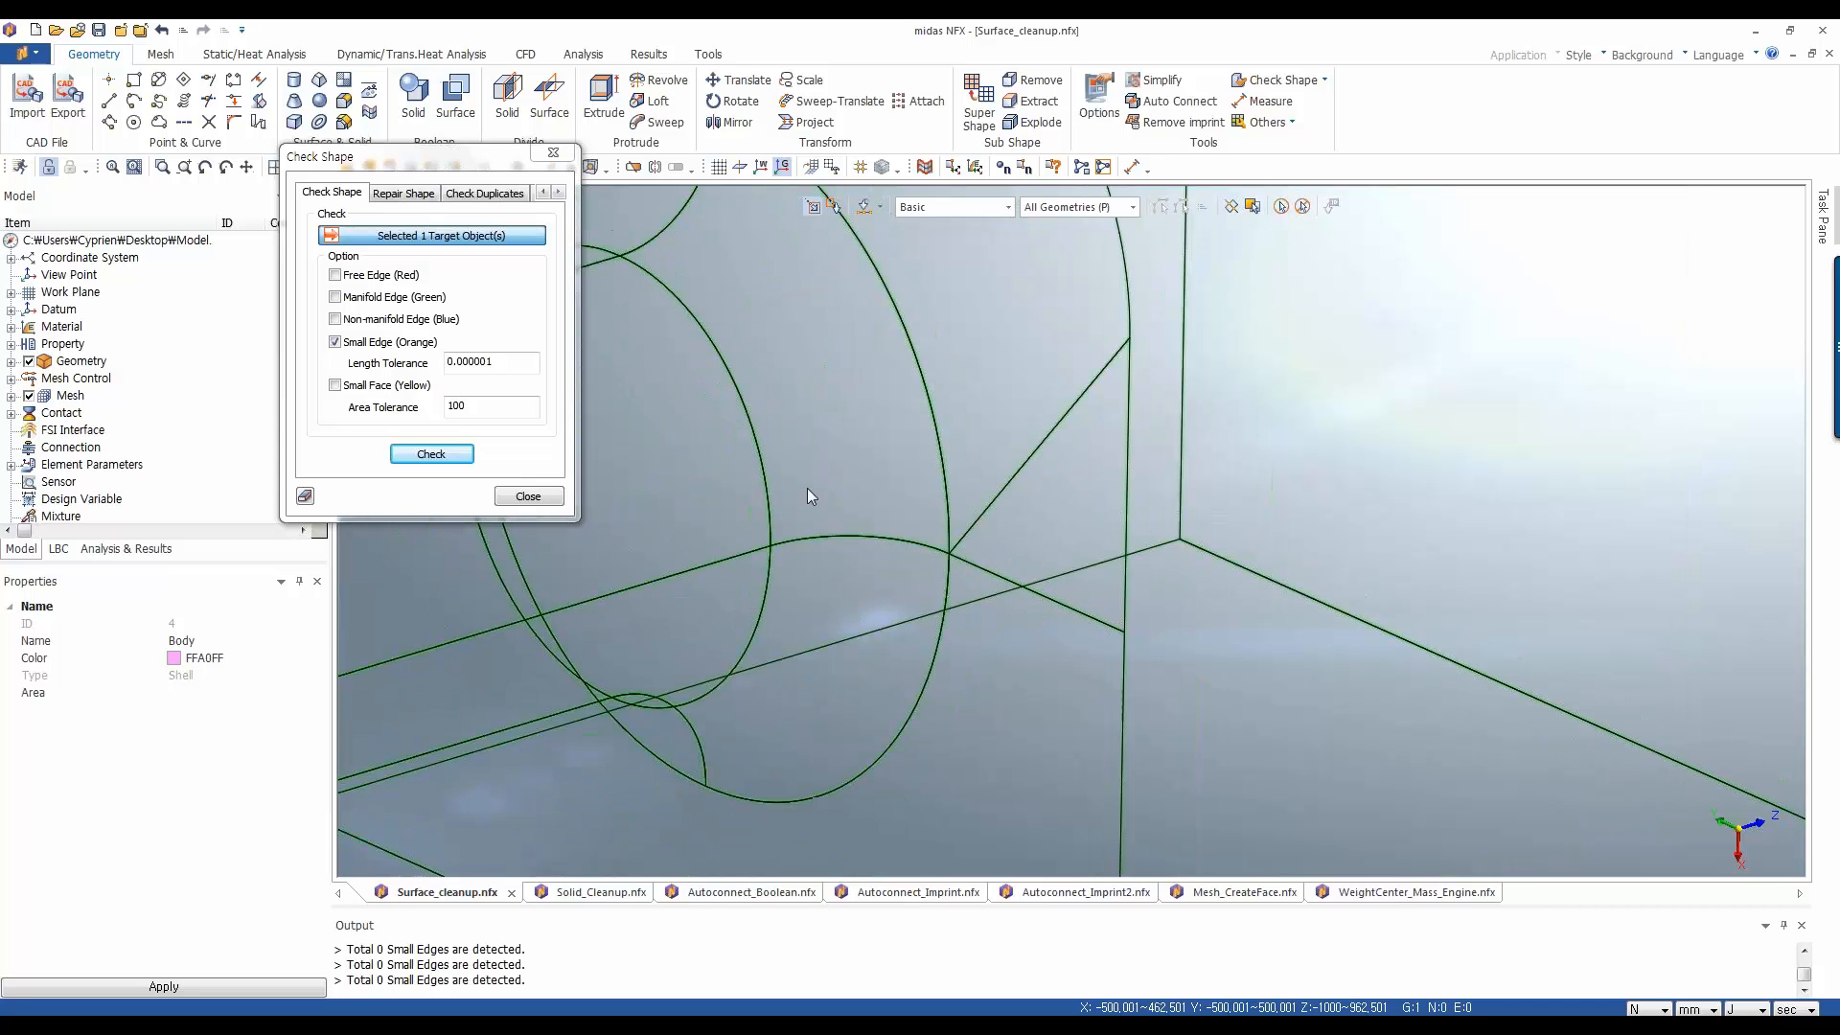
left_click(335, 275)
left_click(337, 297)
left_click(335, 319)
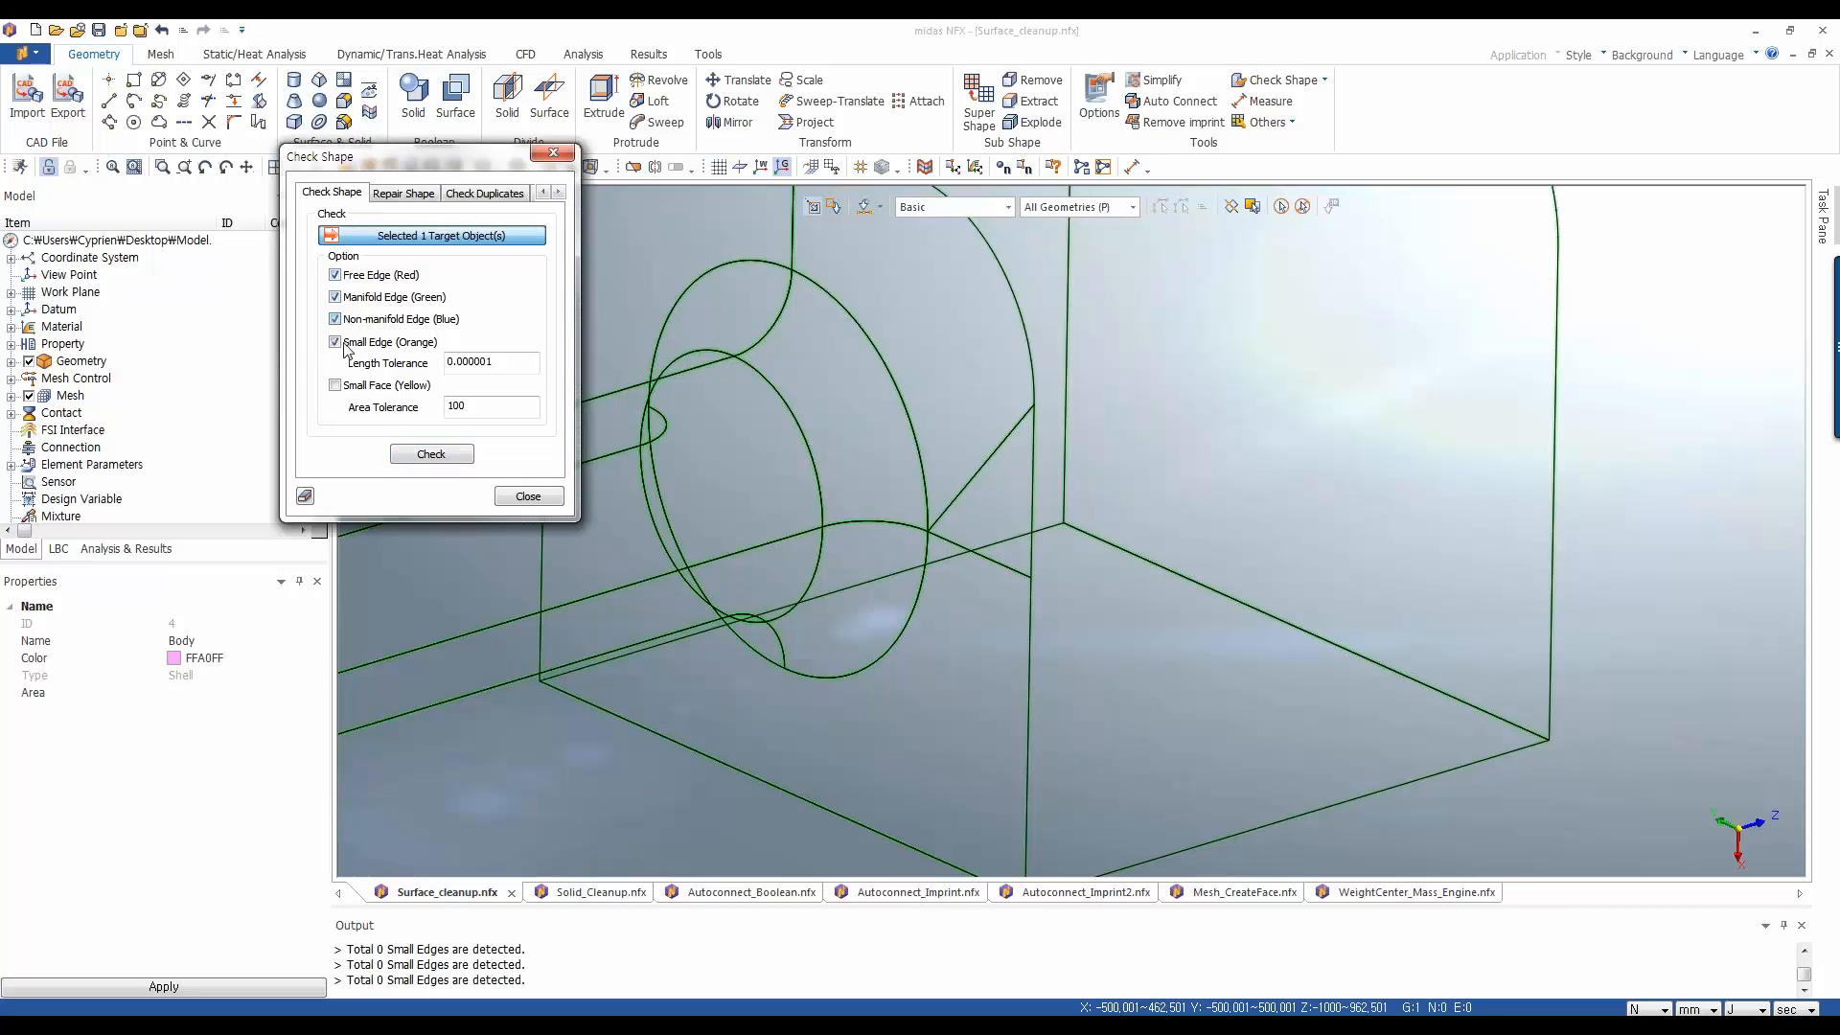
left_click(464, 456)
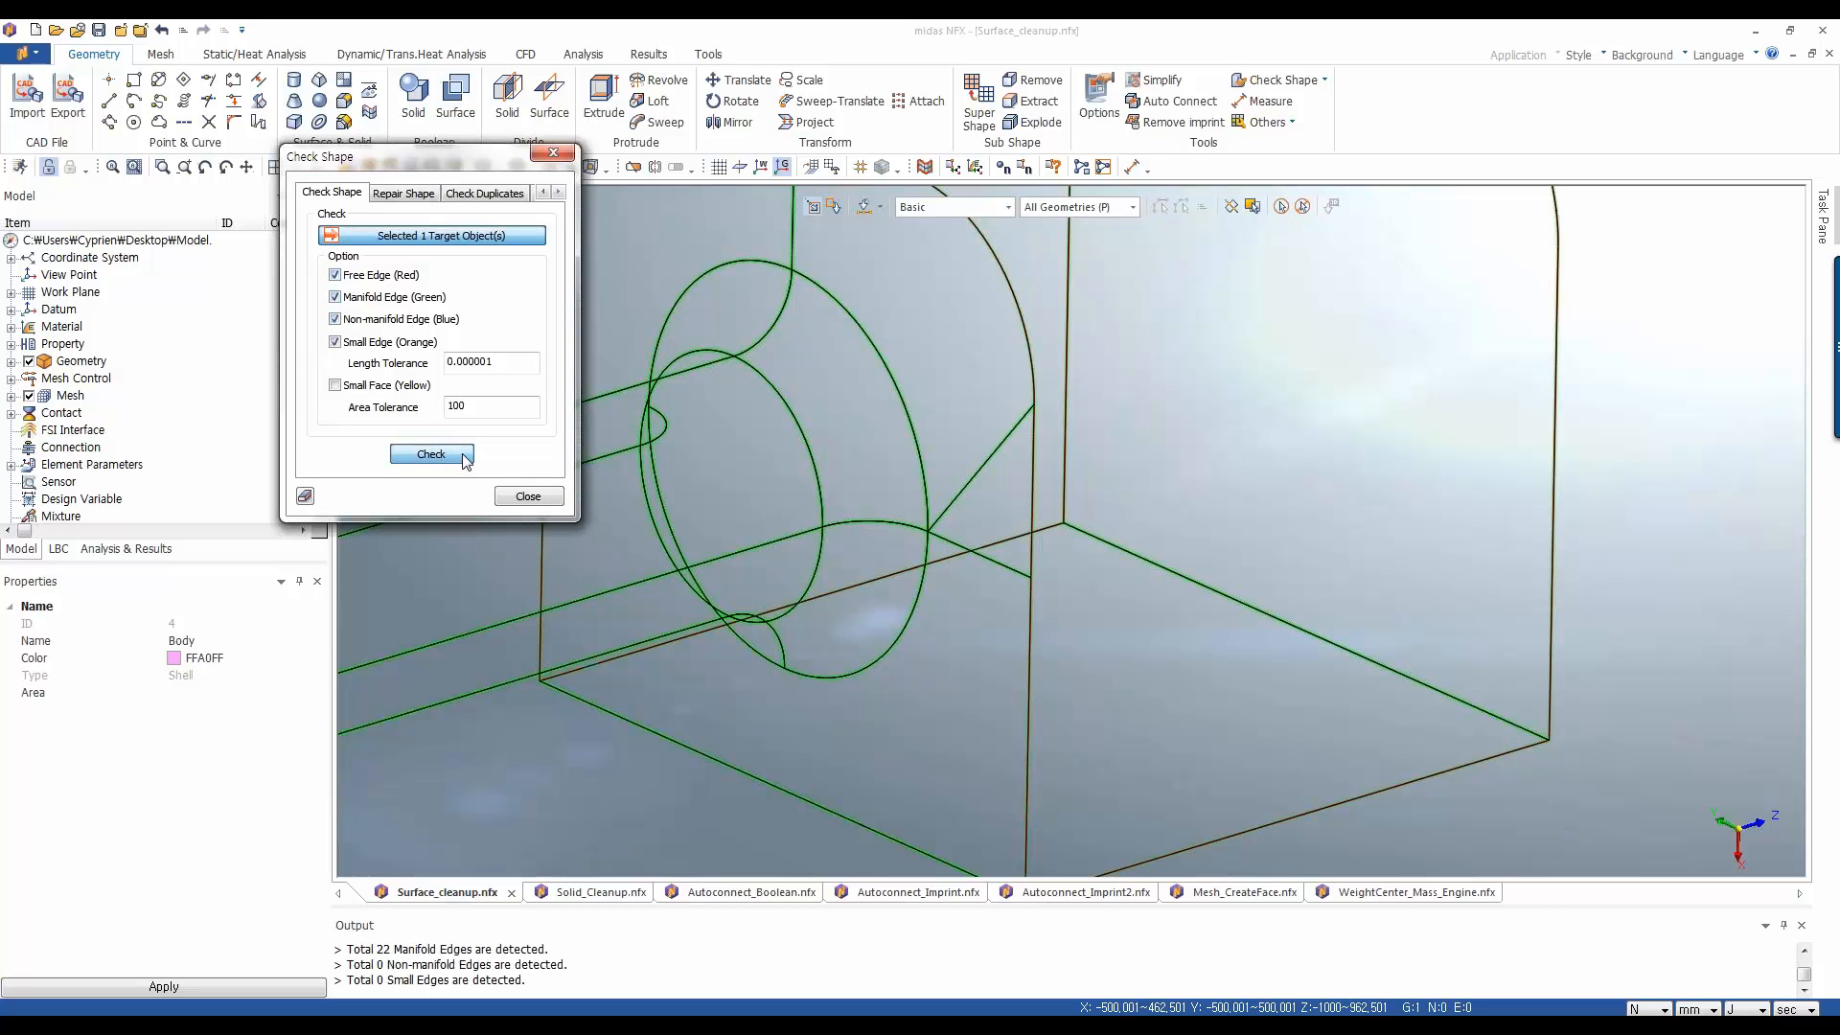
left_click(526, 497)
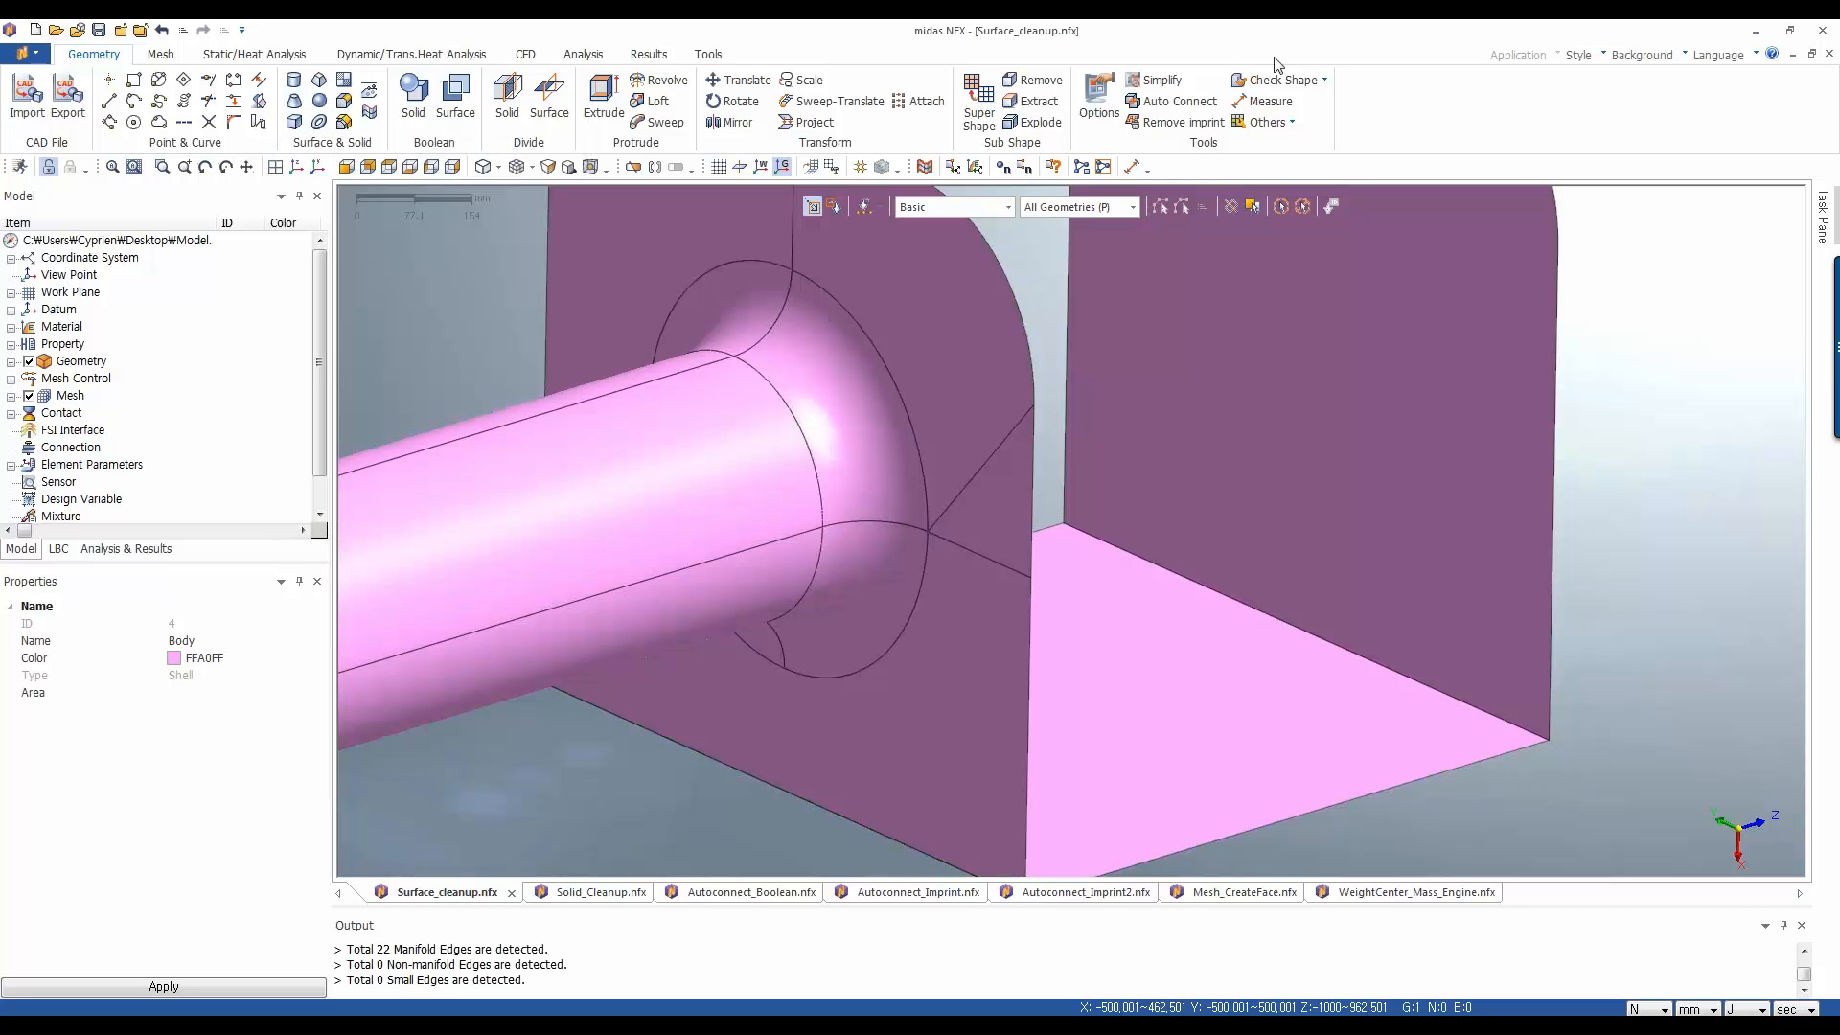
Search the bracket and tube body for small edges under 99.1565054 mm with the automatic model simplification
left_click(1163, 84)
left_click_drag(128, 188, 225, 168)
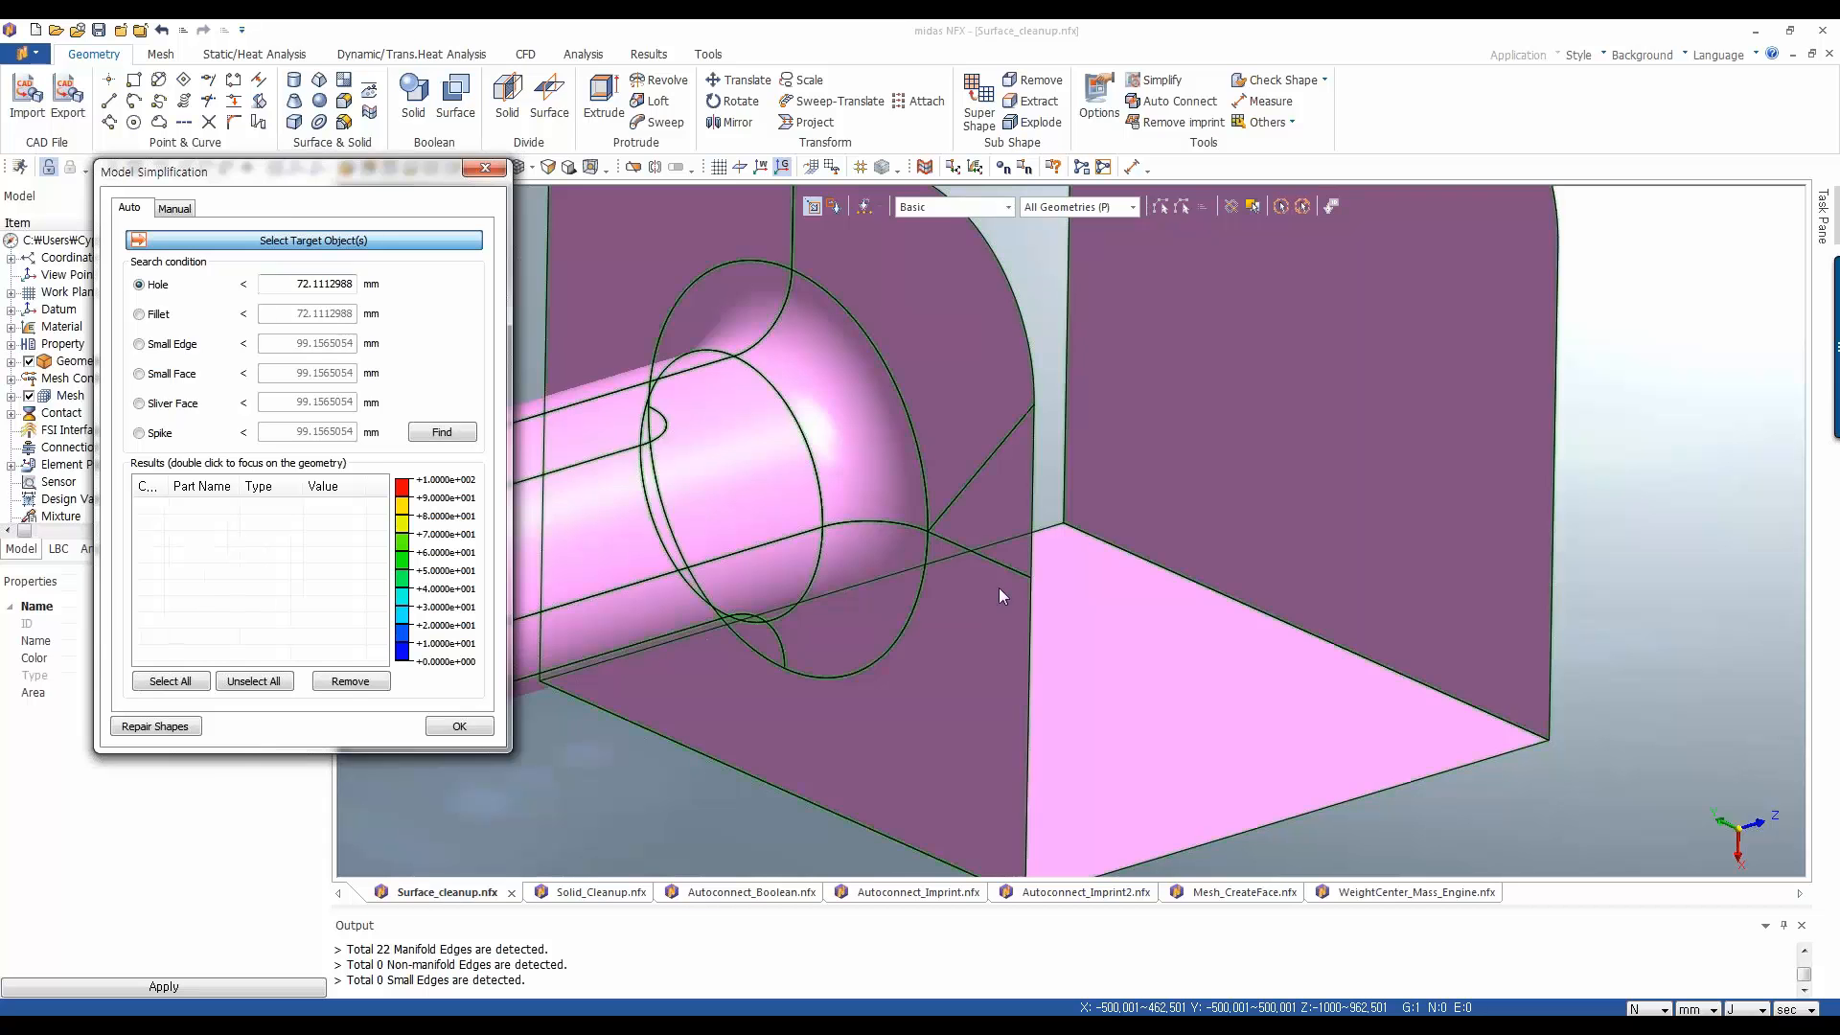
left_click(933, 477)
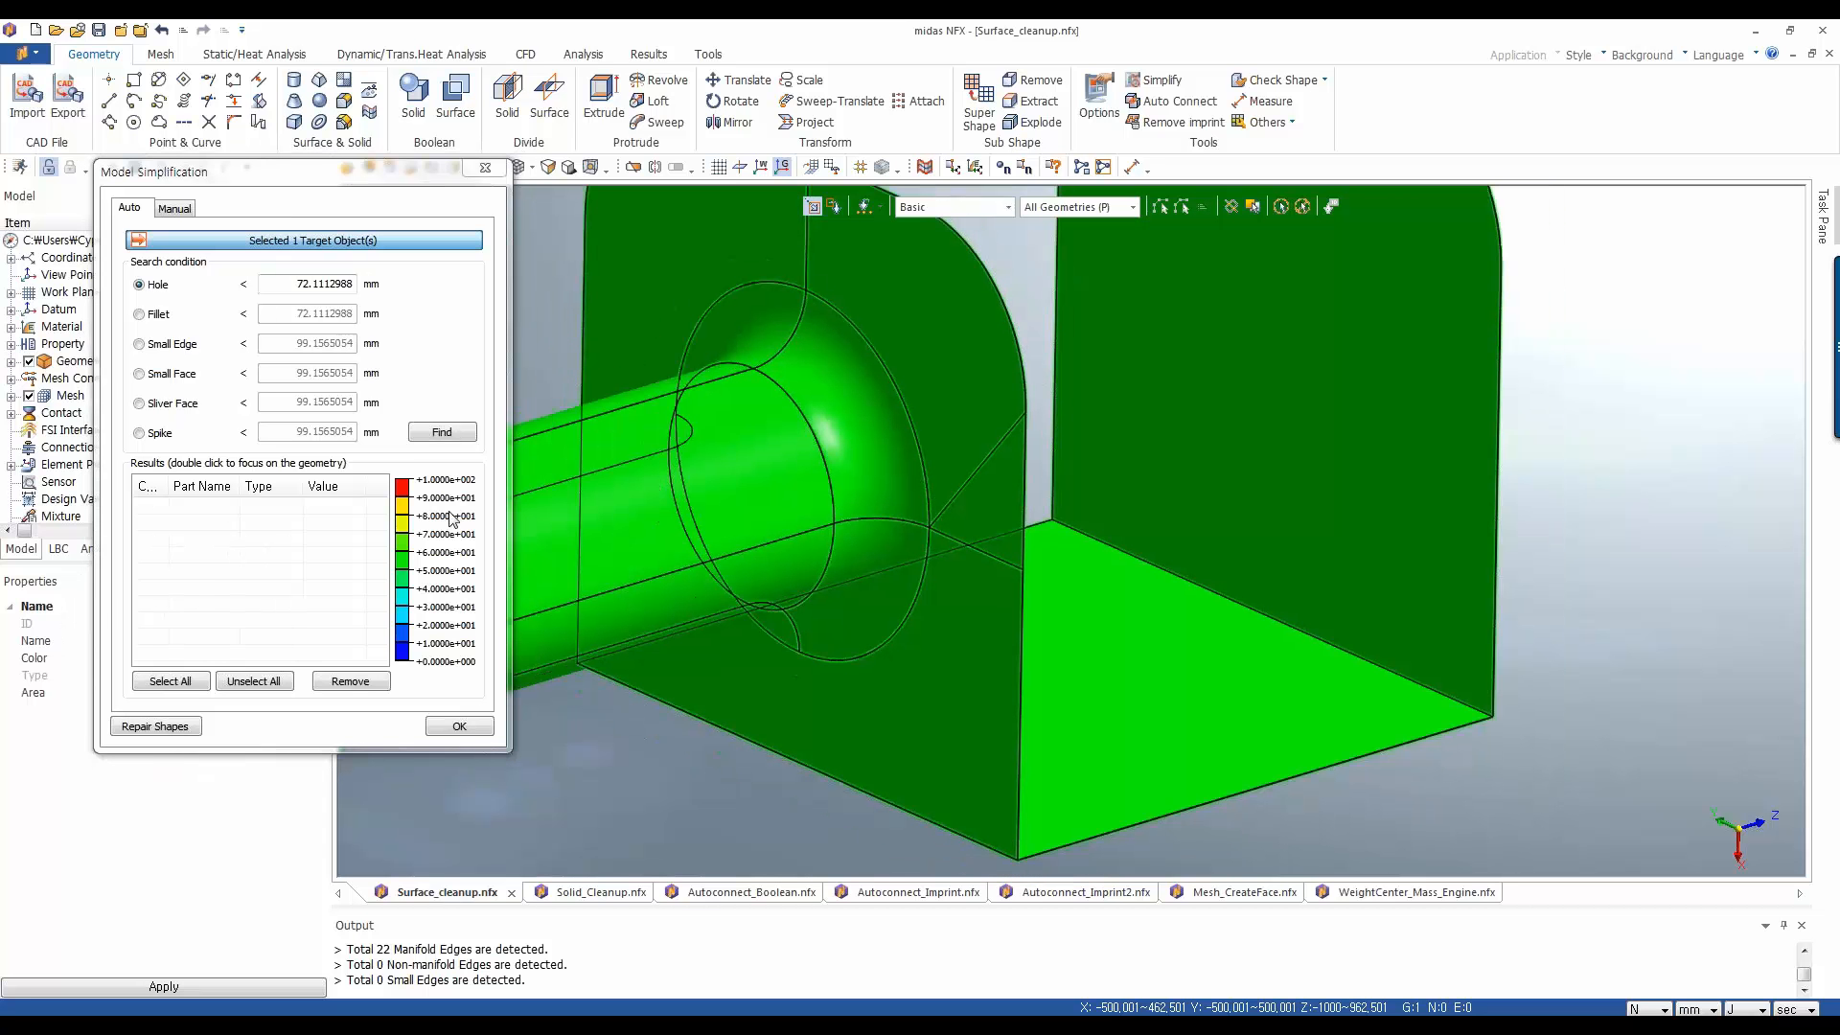
left_click(140, 344)
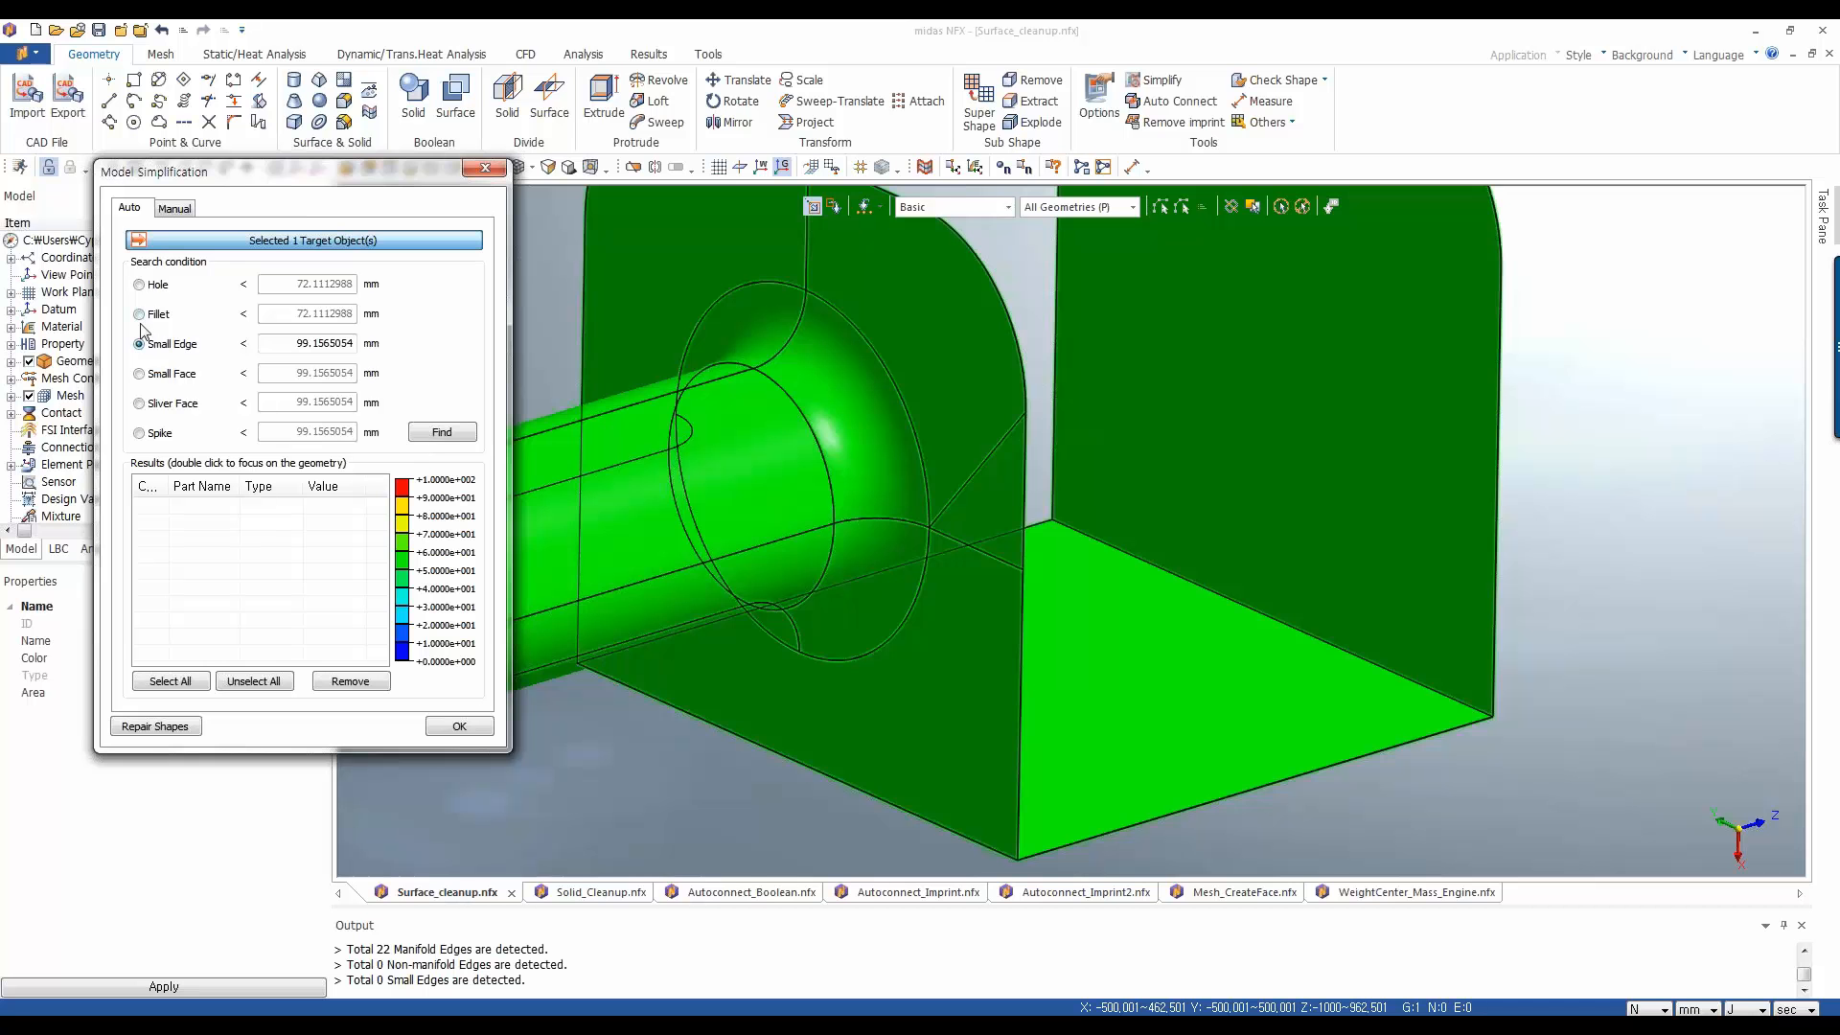
left_click(439, 435)
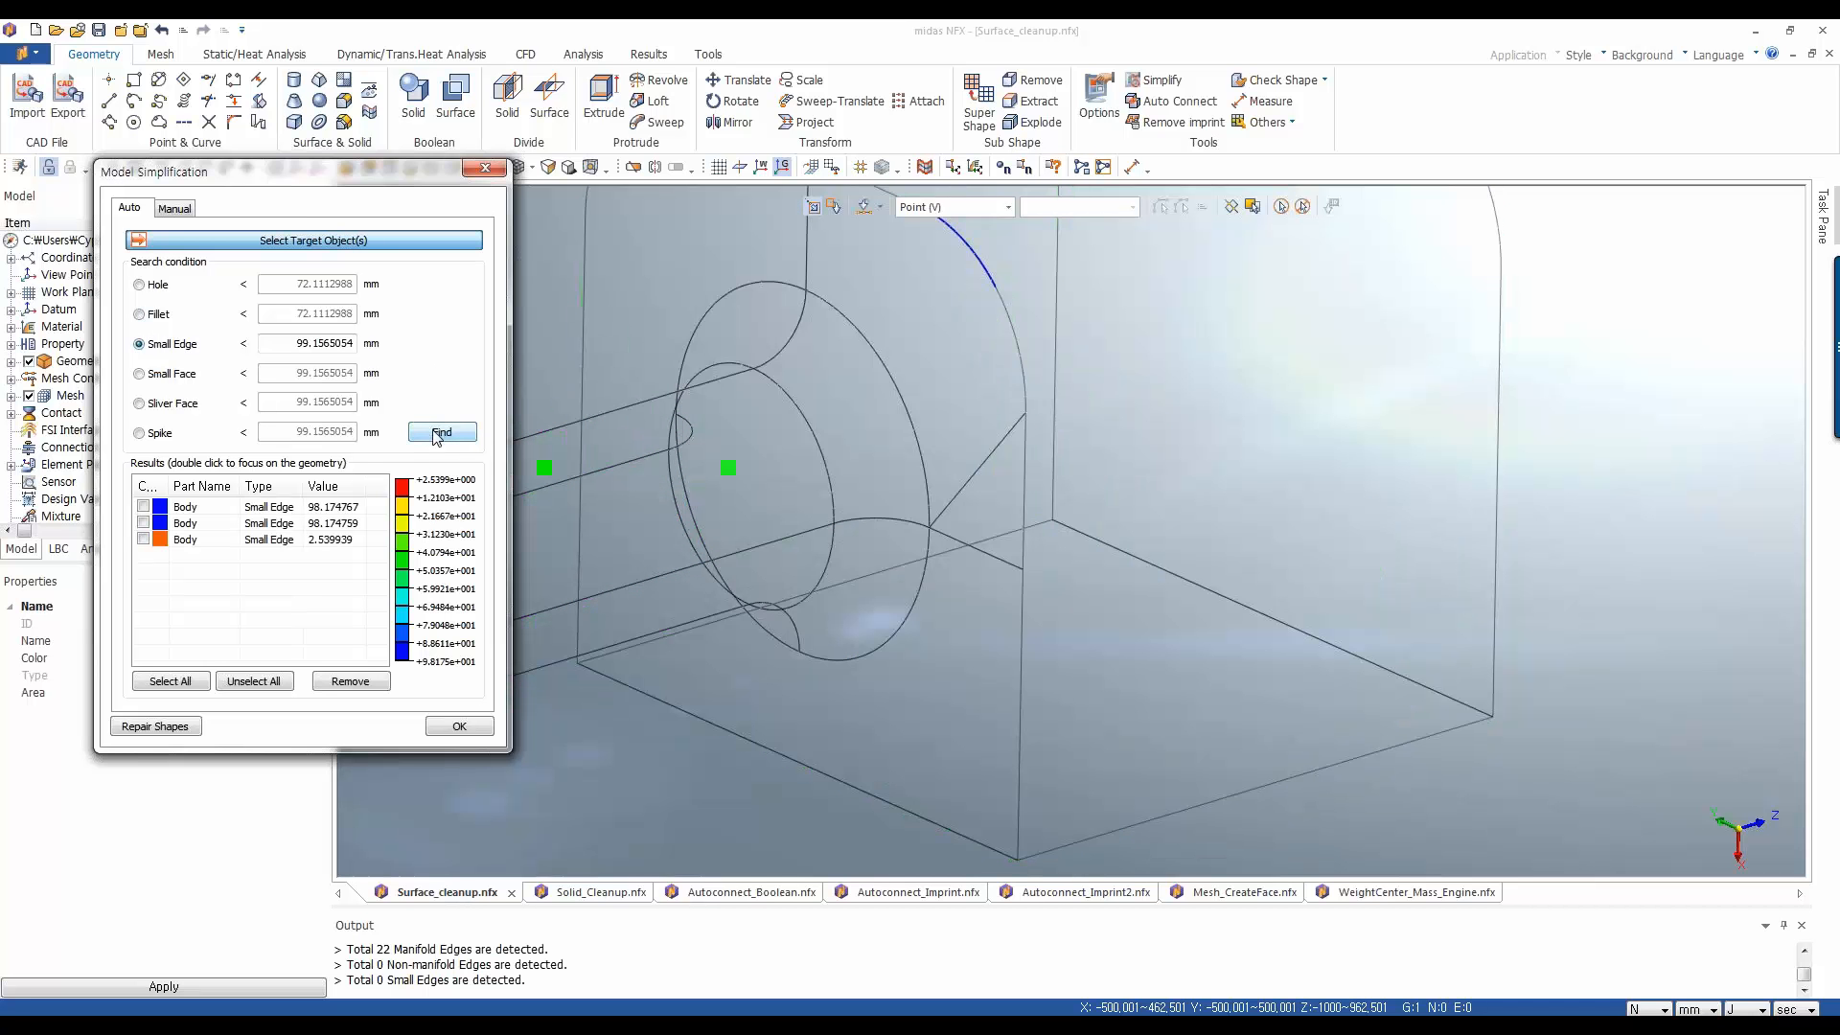
middle_click_drag(859, 703, 856, 698)
scroll(856, 698, "down", 3)
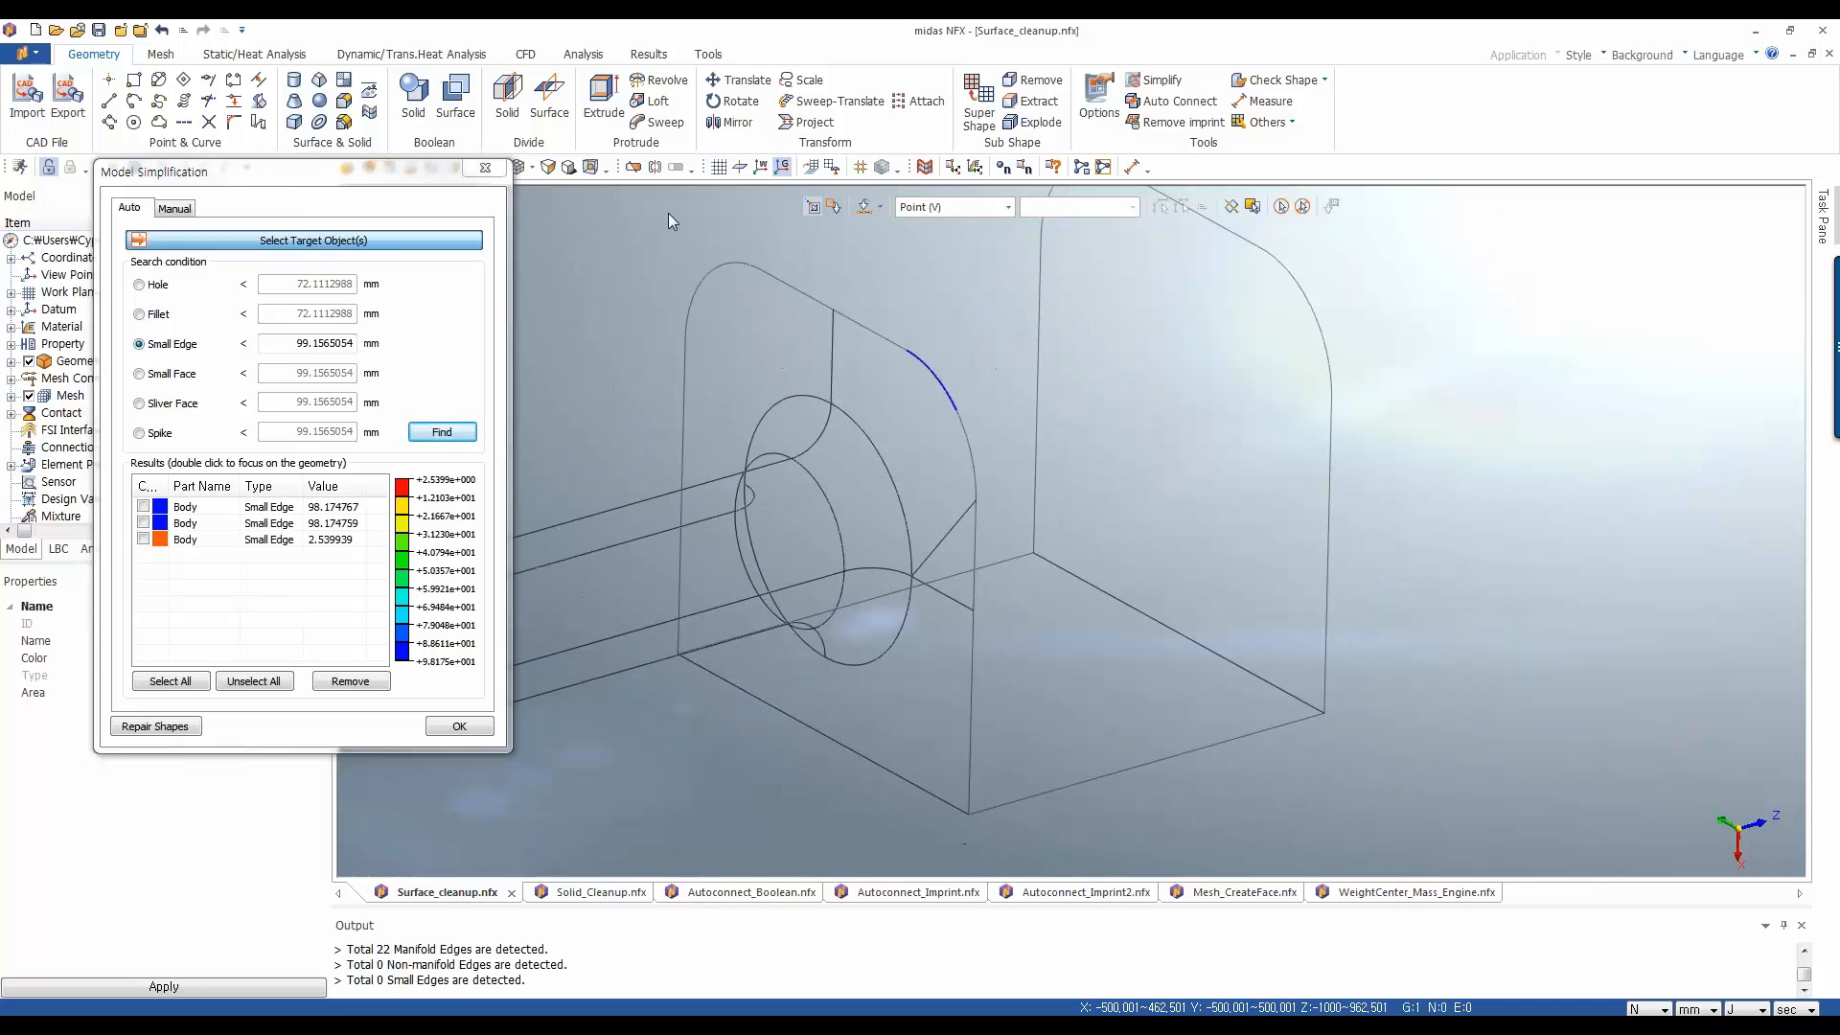
scroll(838, 342, "up", 2)
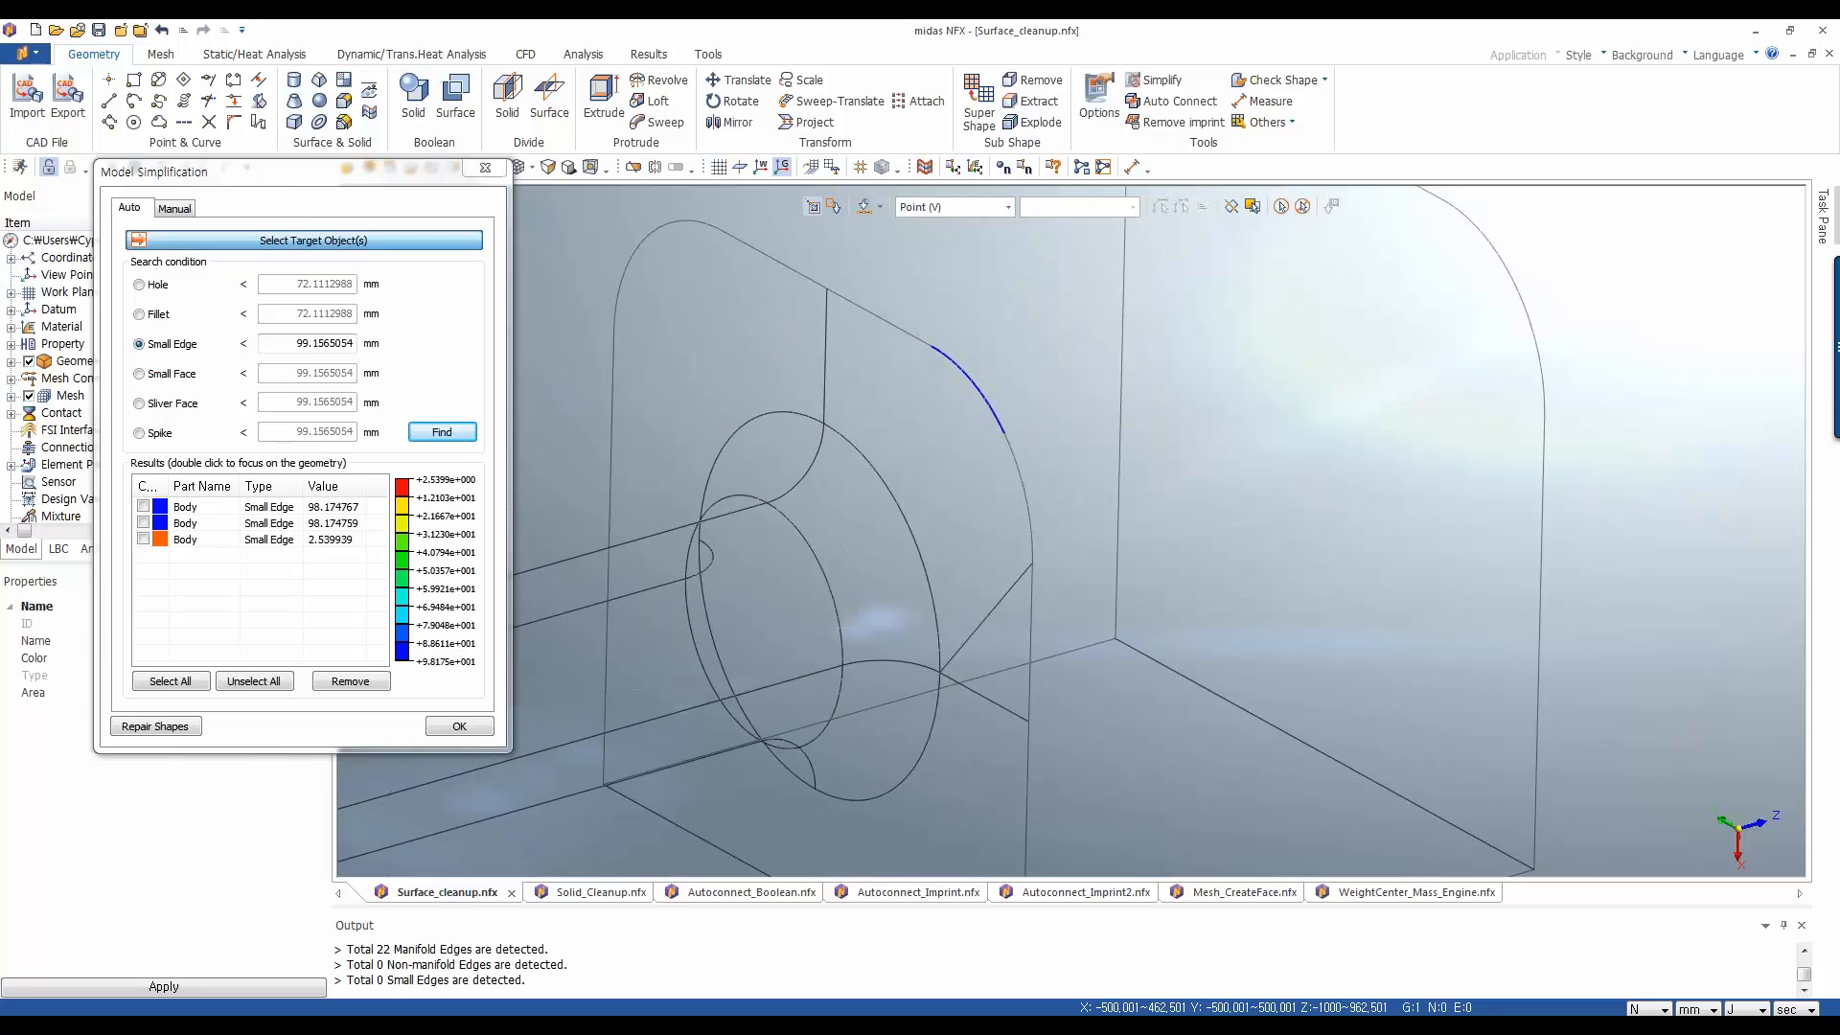
middle_click_drag(1002, 362, 868, 366)
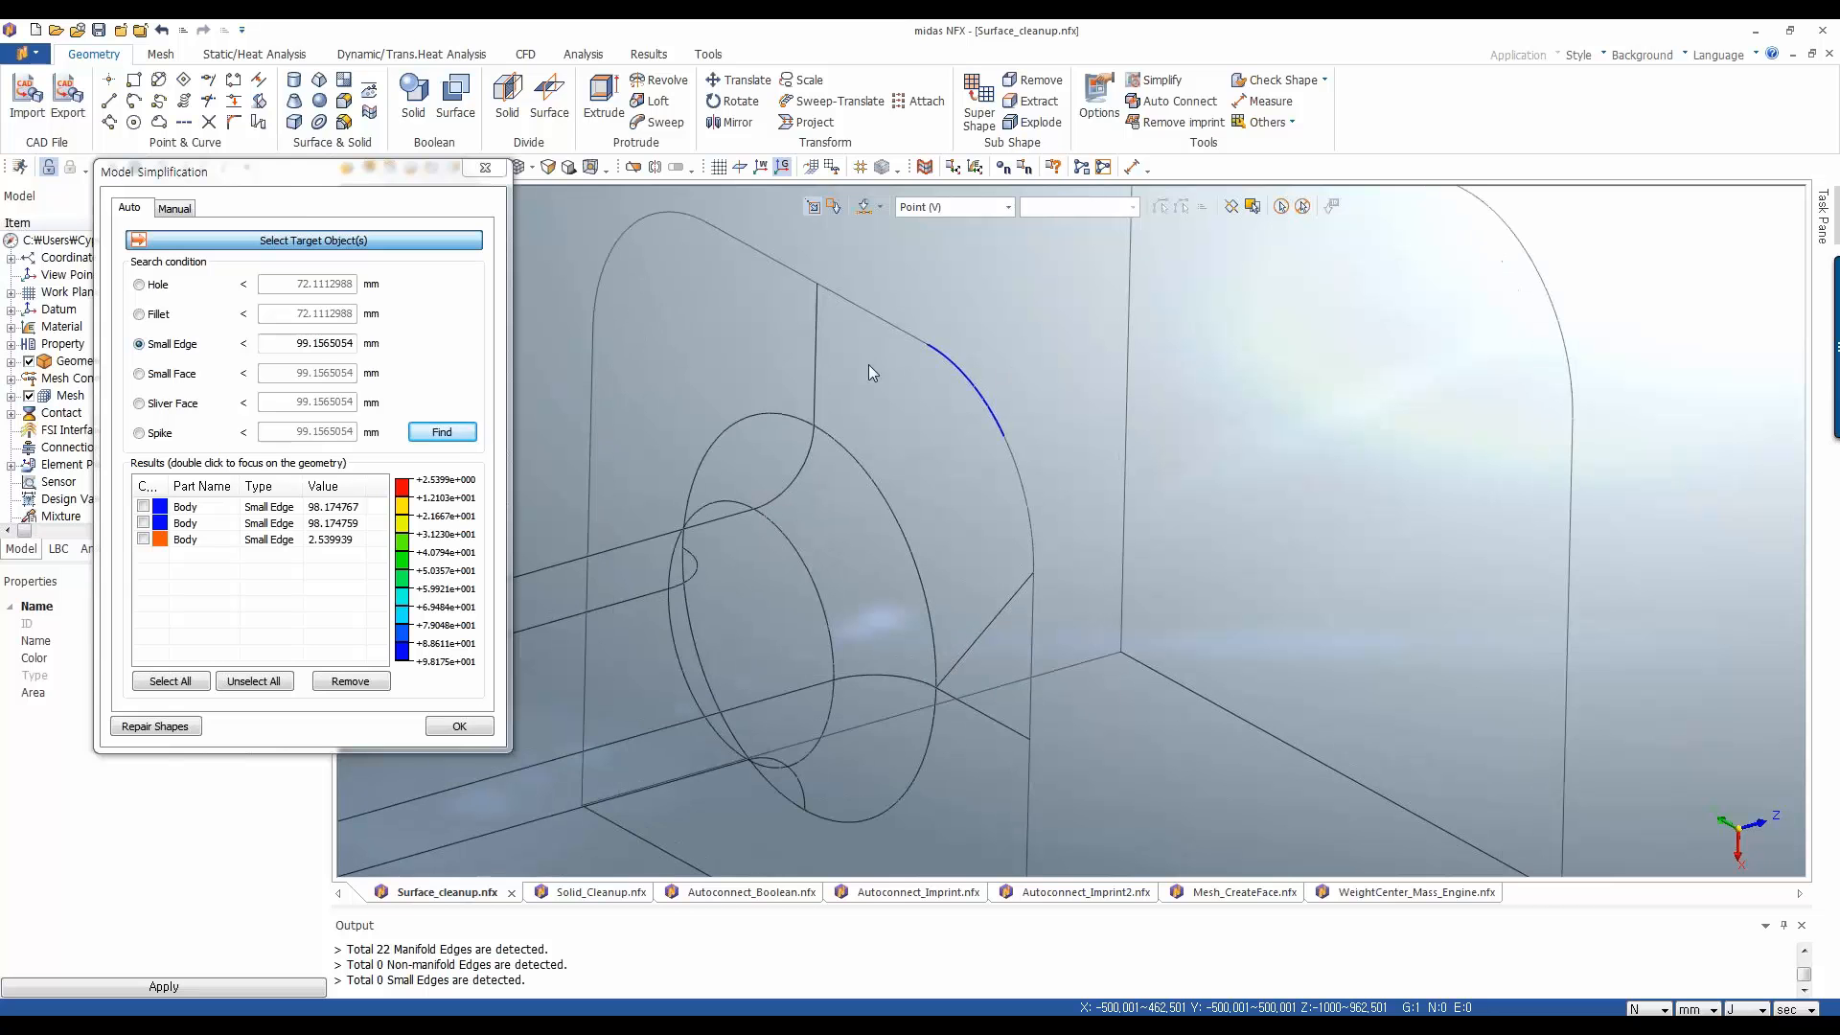
Examine the small edges found on the body, focusing on the shortest one and its location in the model
left_click(238, 508)
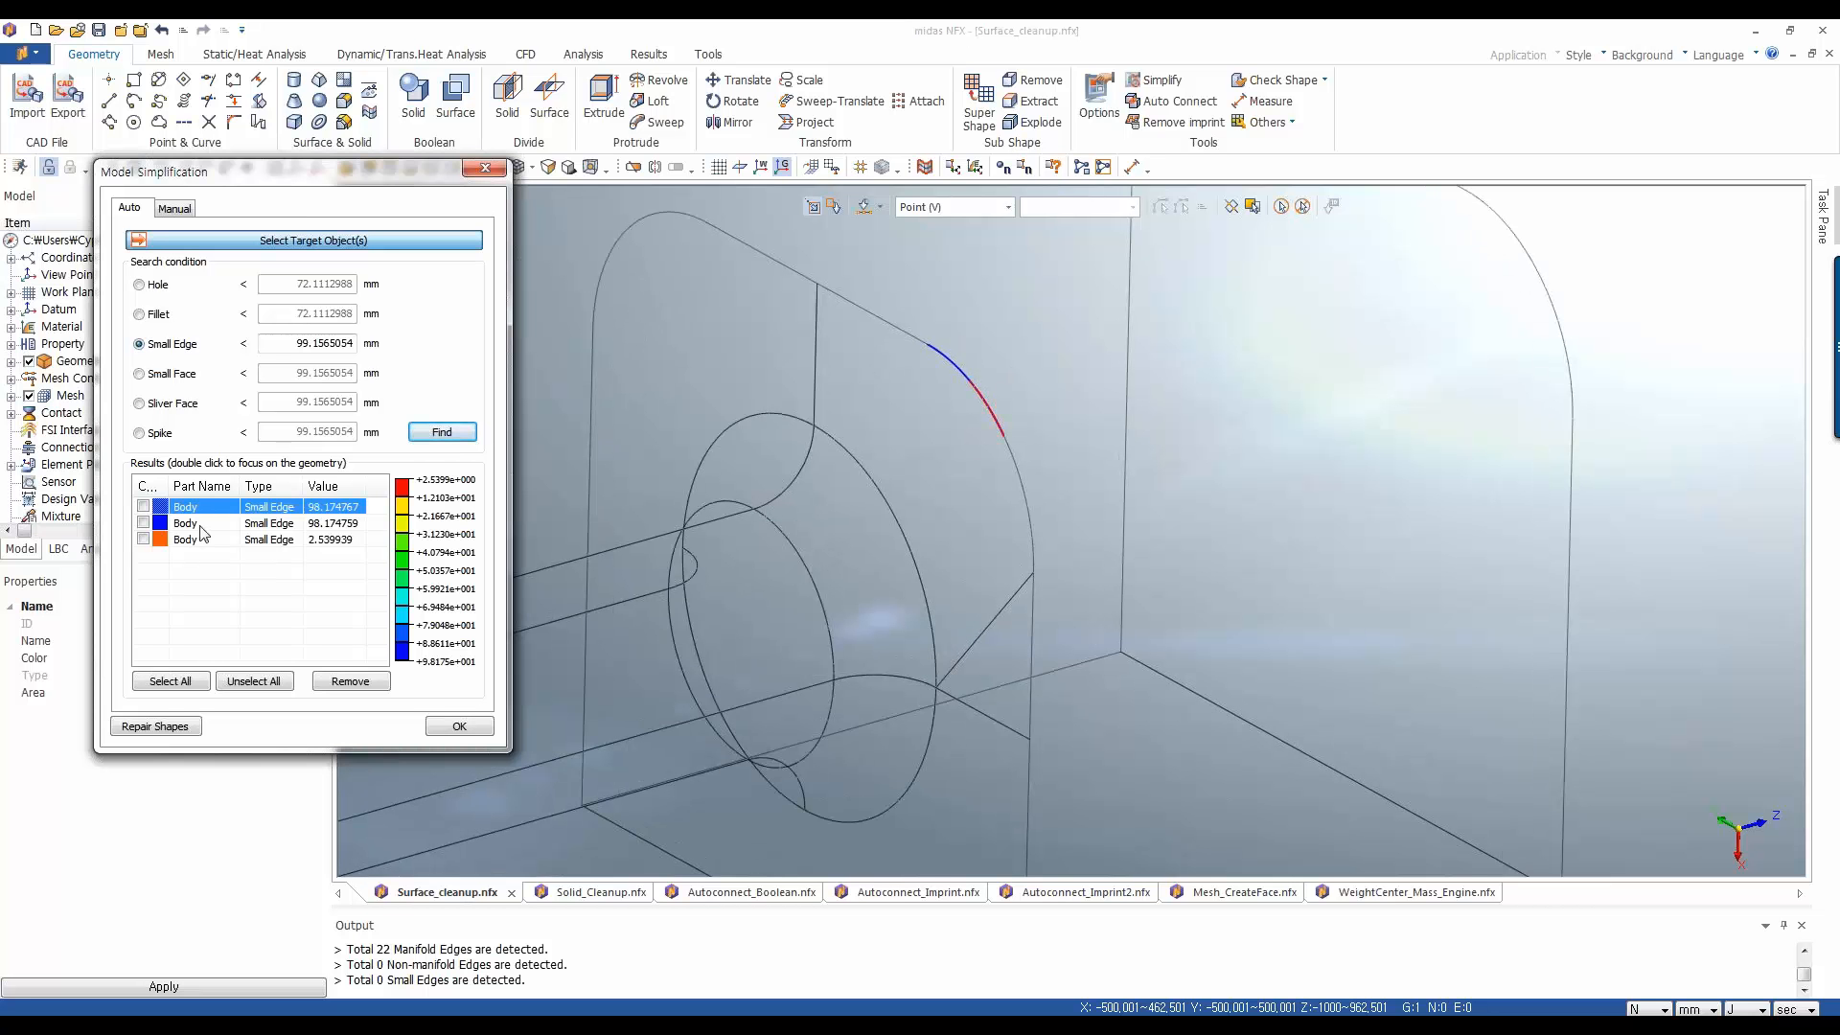
left_click(190, 540)
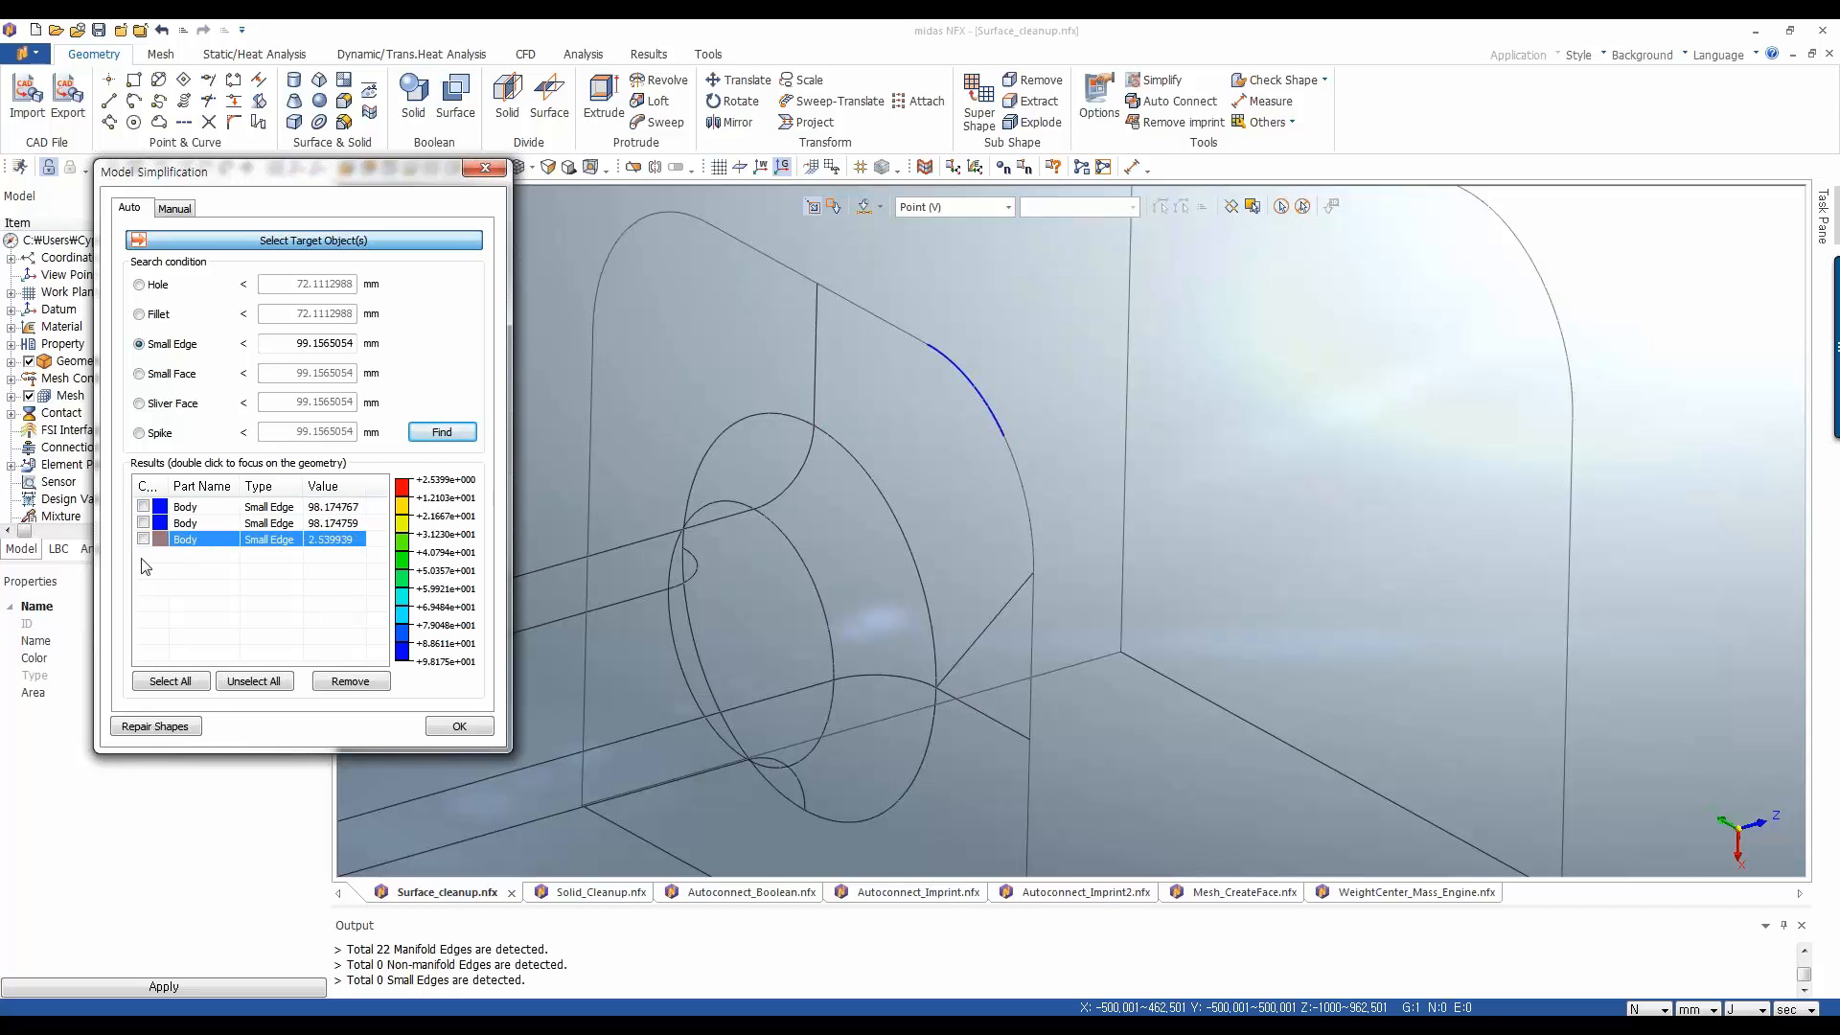
double_click(187, 539)
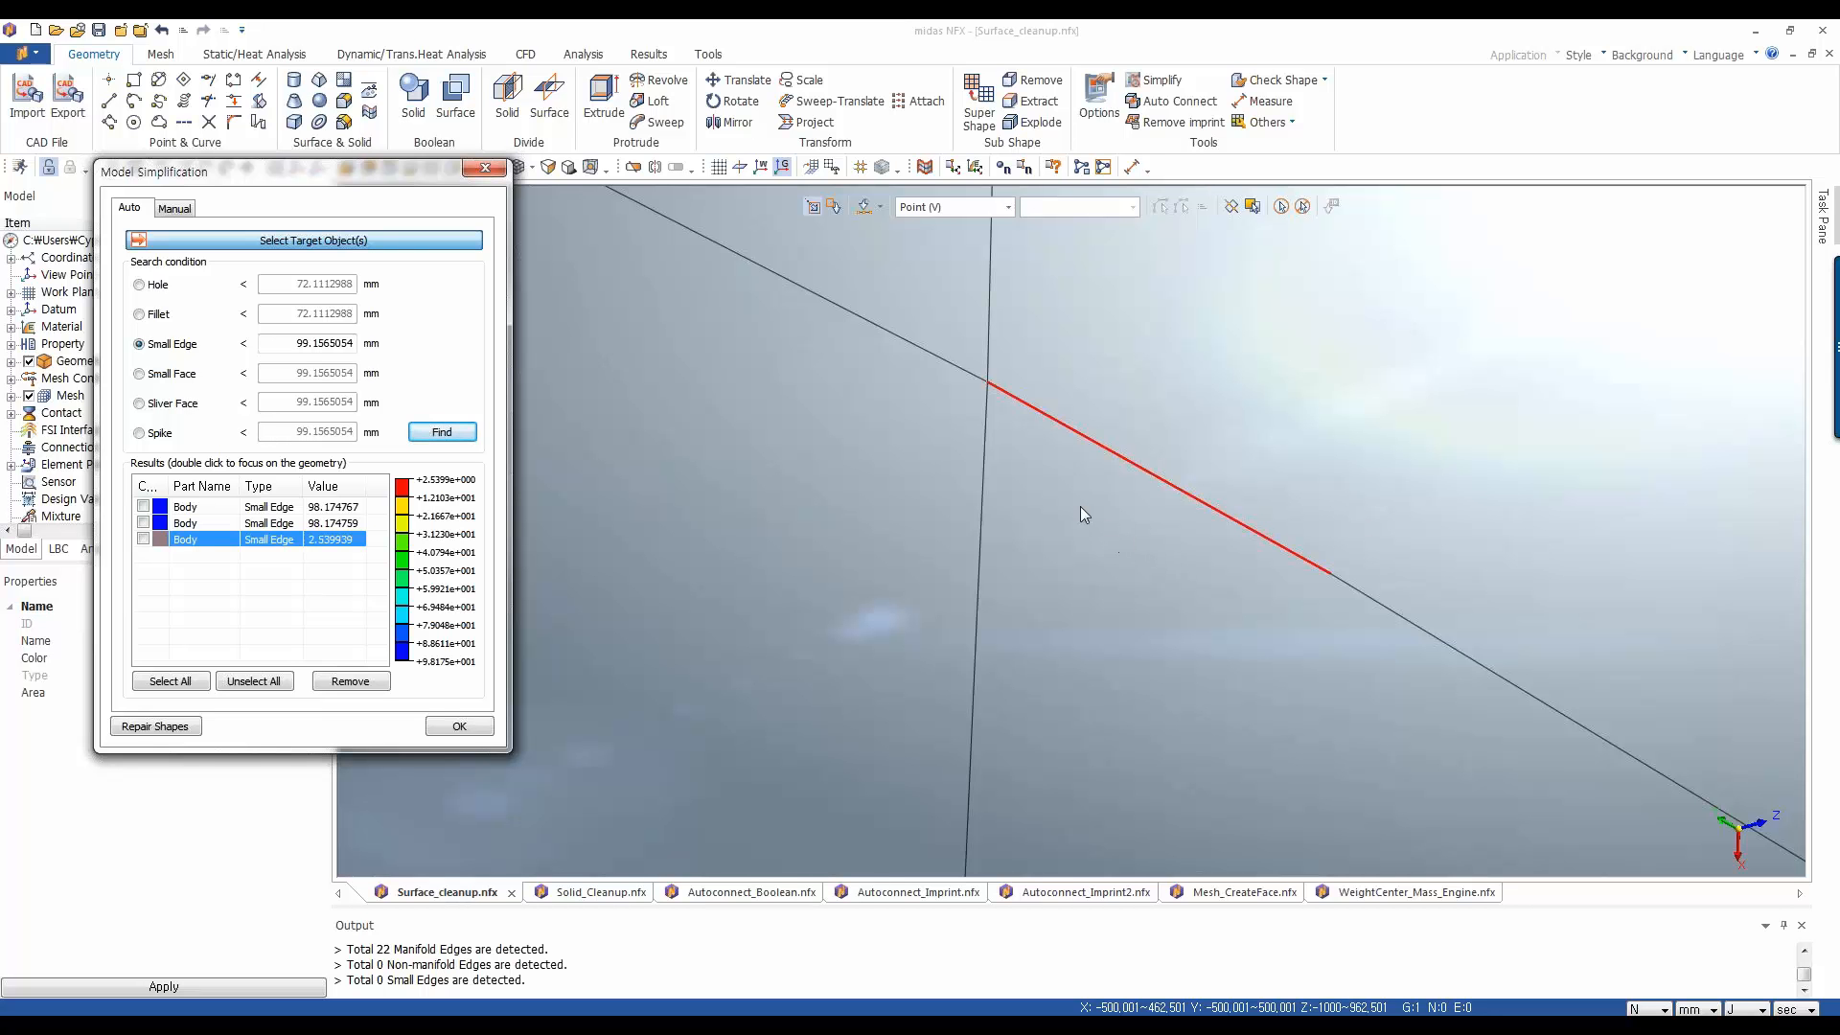
left_click_drag(206, 170, 338, 109)
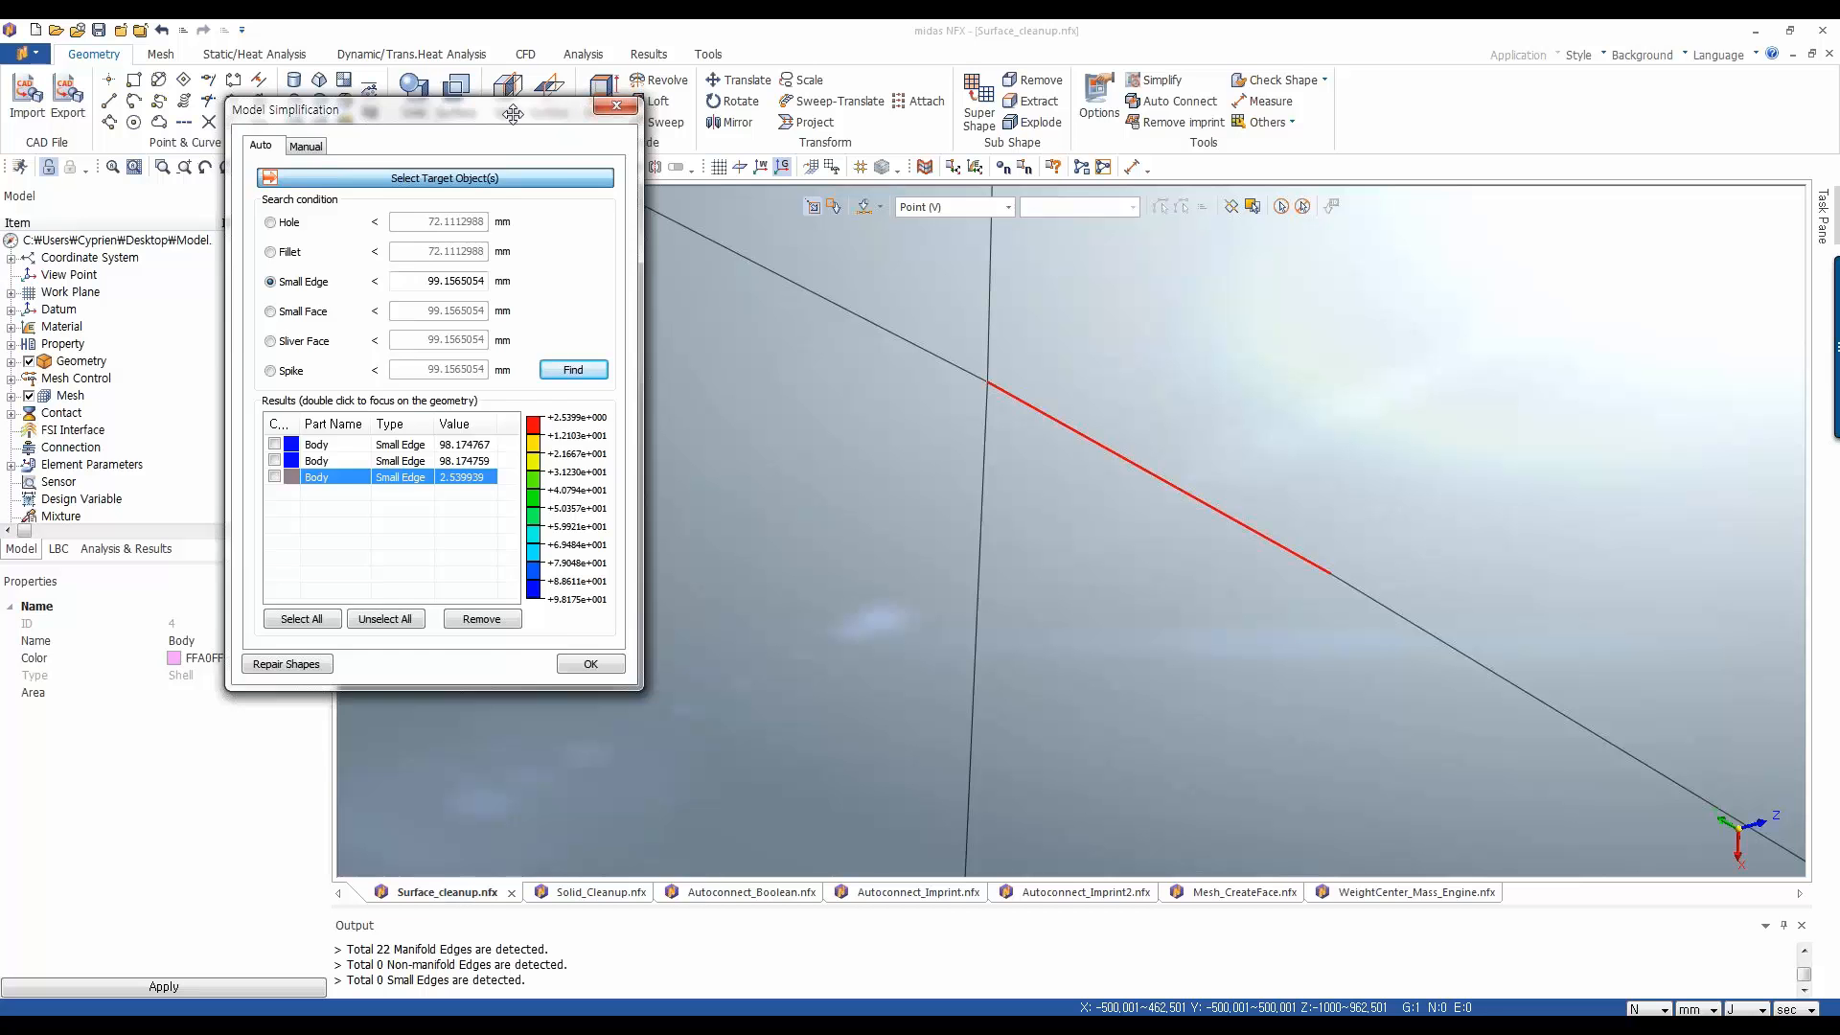
left_click_drag(513, 113, 535, 183)
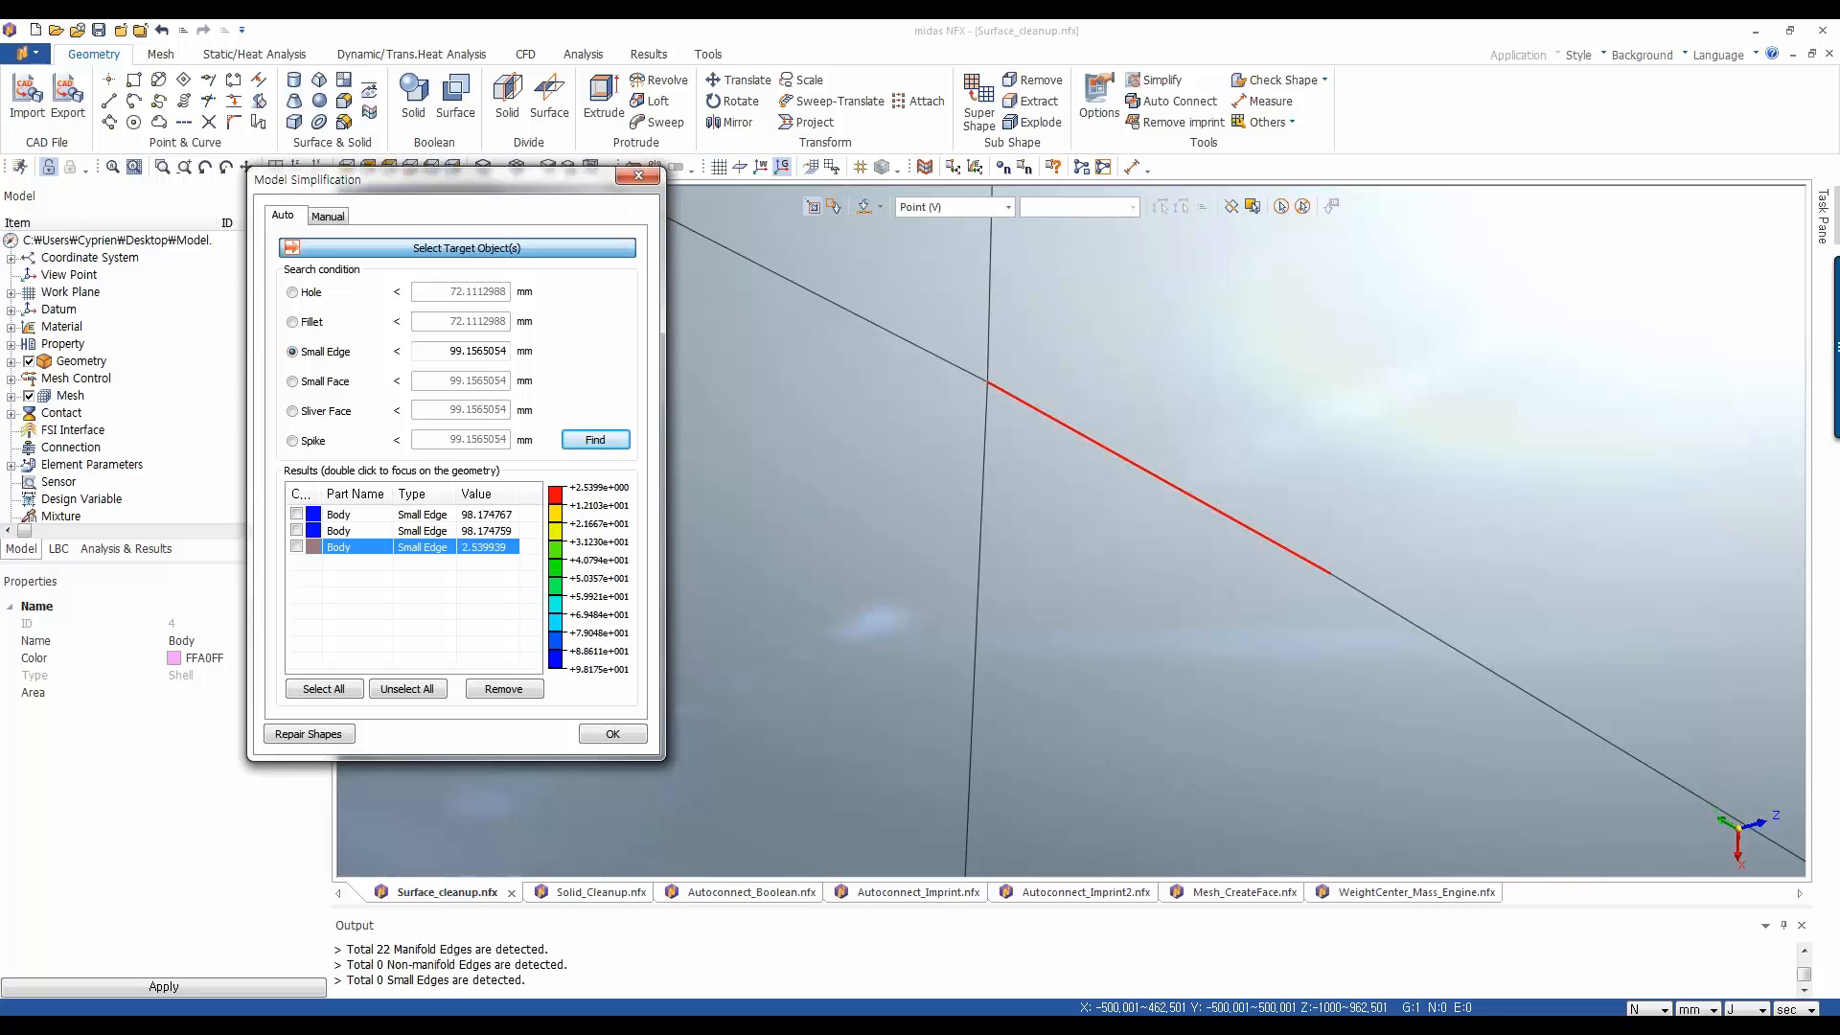
left_click(965, 446)
scroll(964, 444, "down", 10)
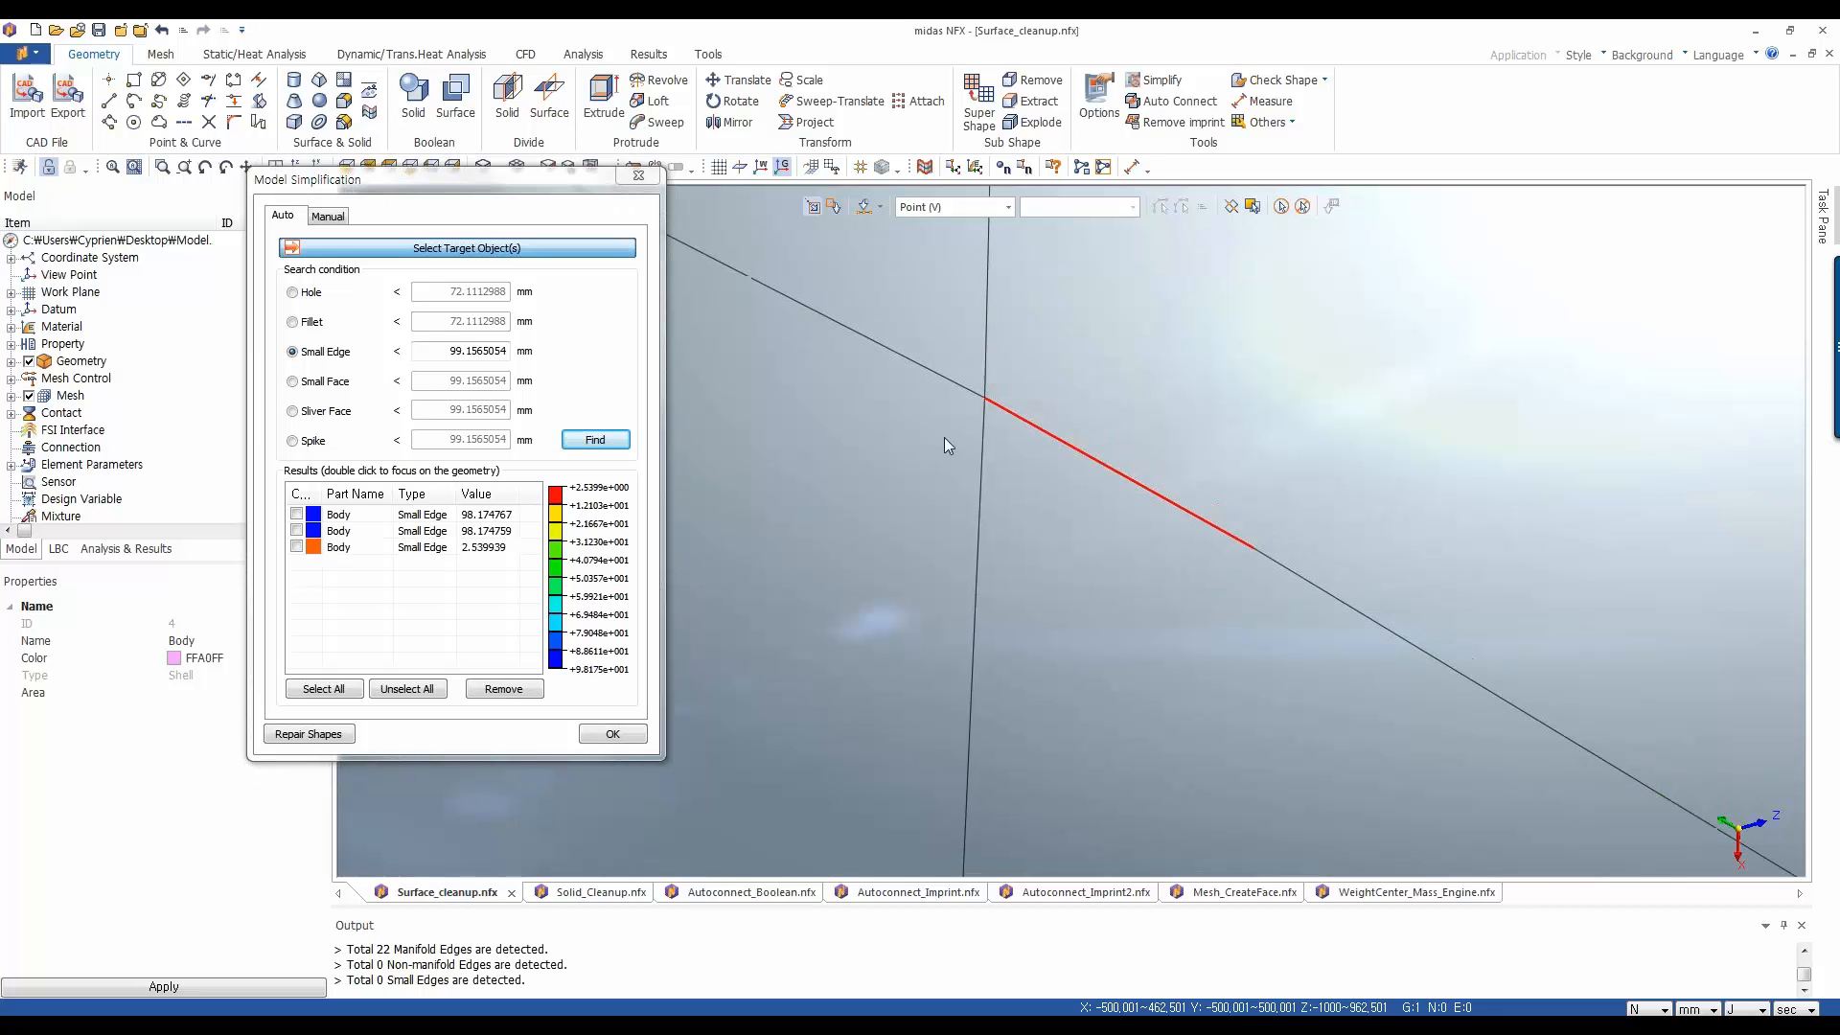
scroll(886, 415, "down", 10)
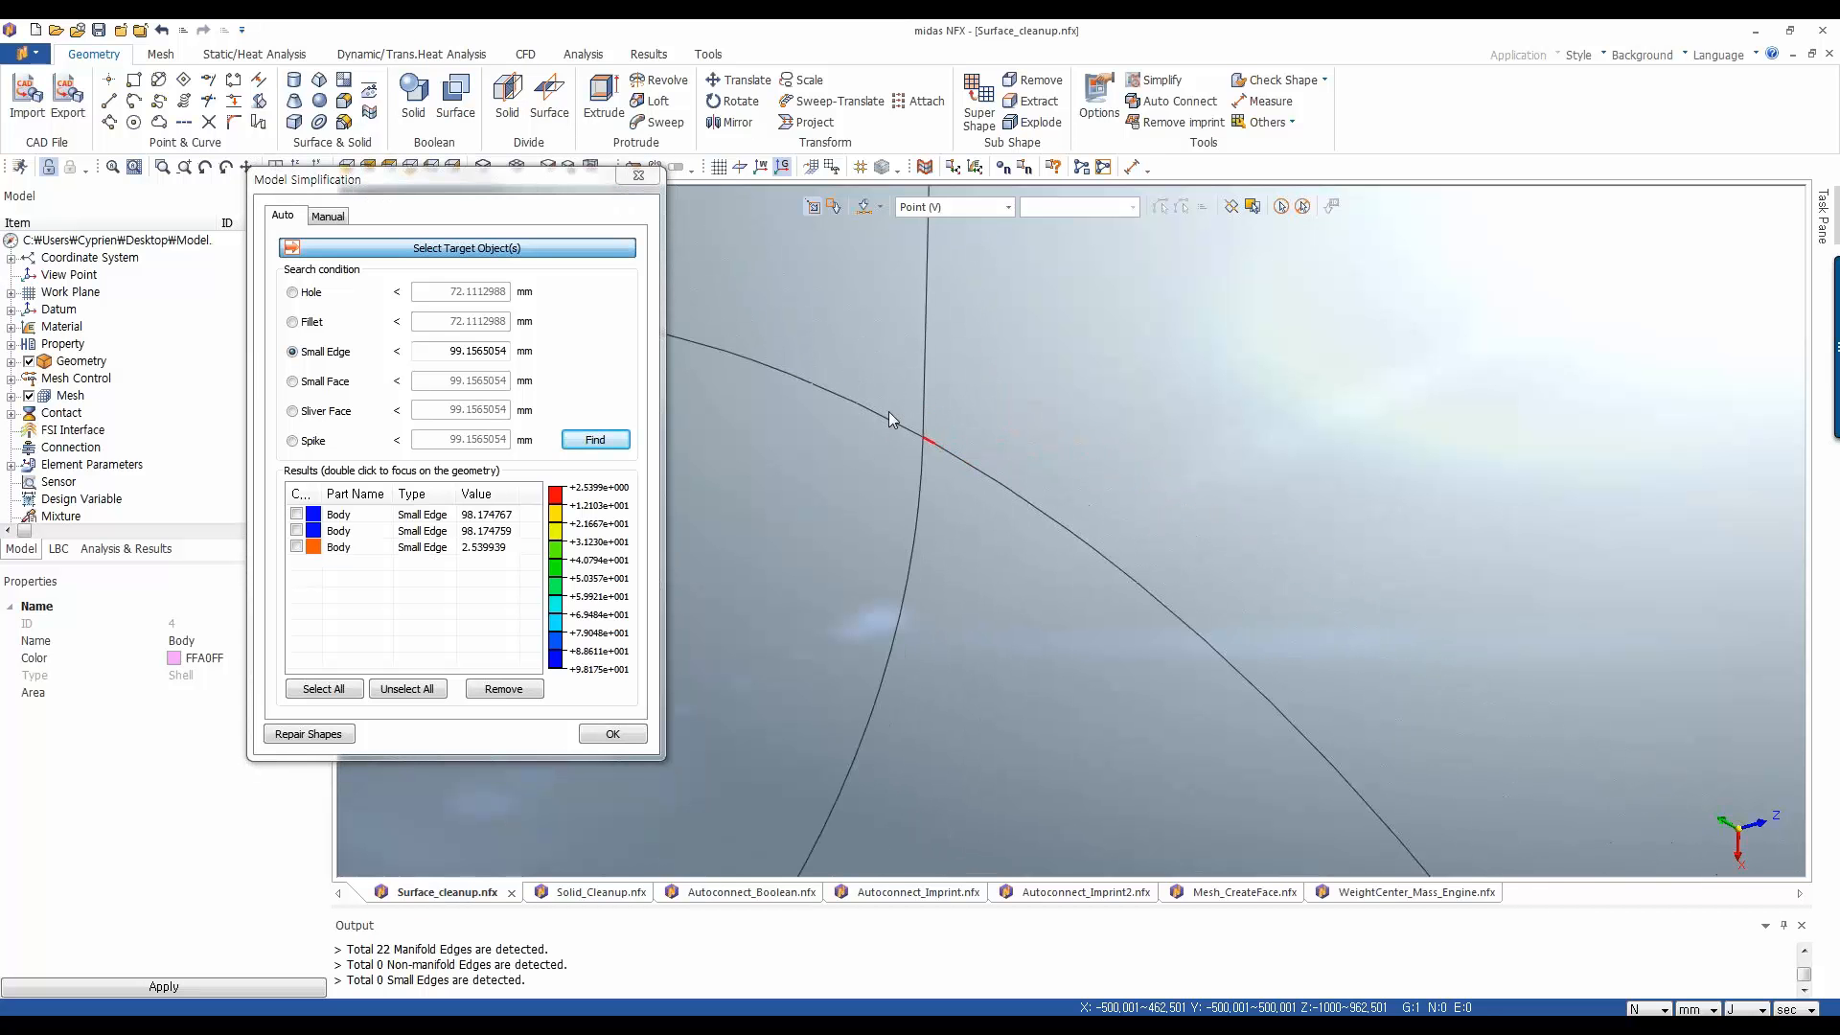
scroll(906, 526, "down", 3)
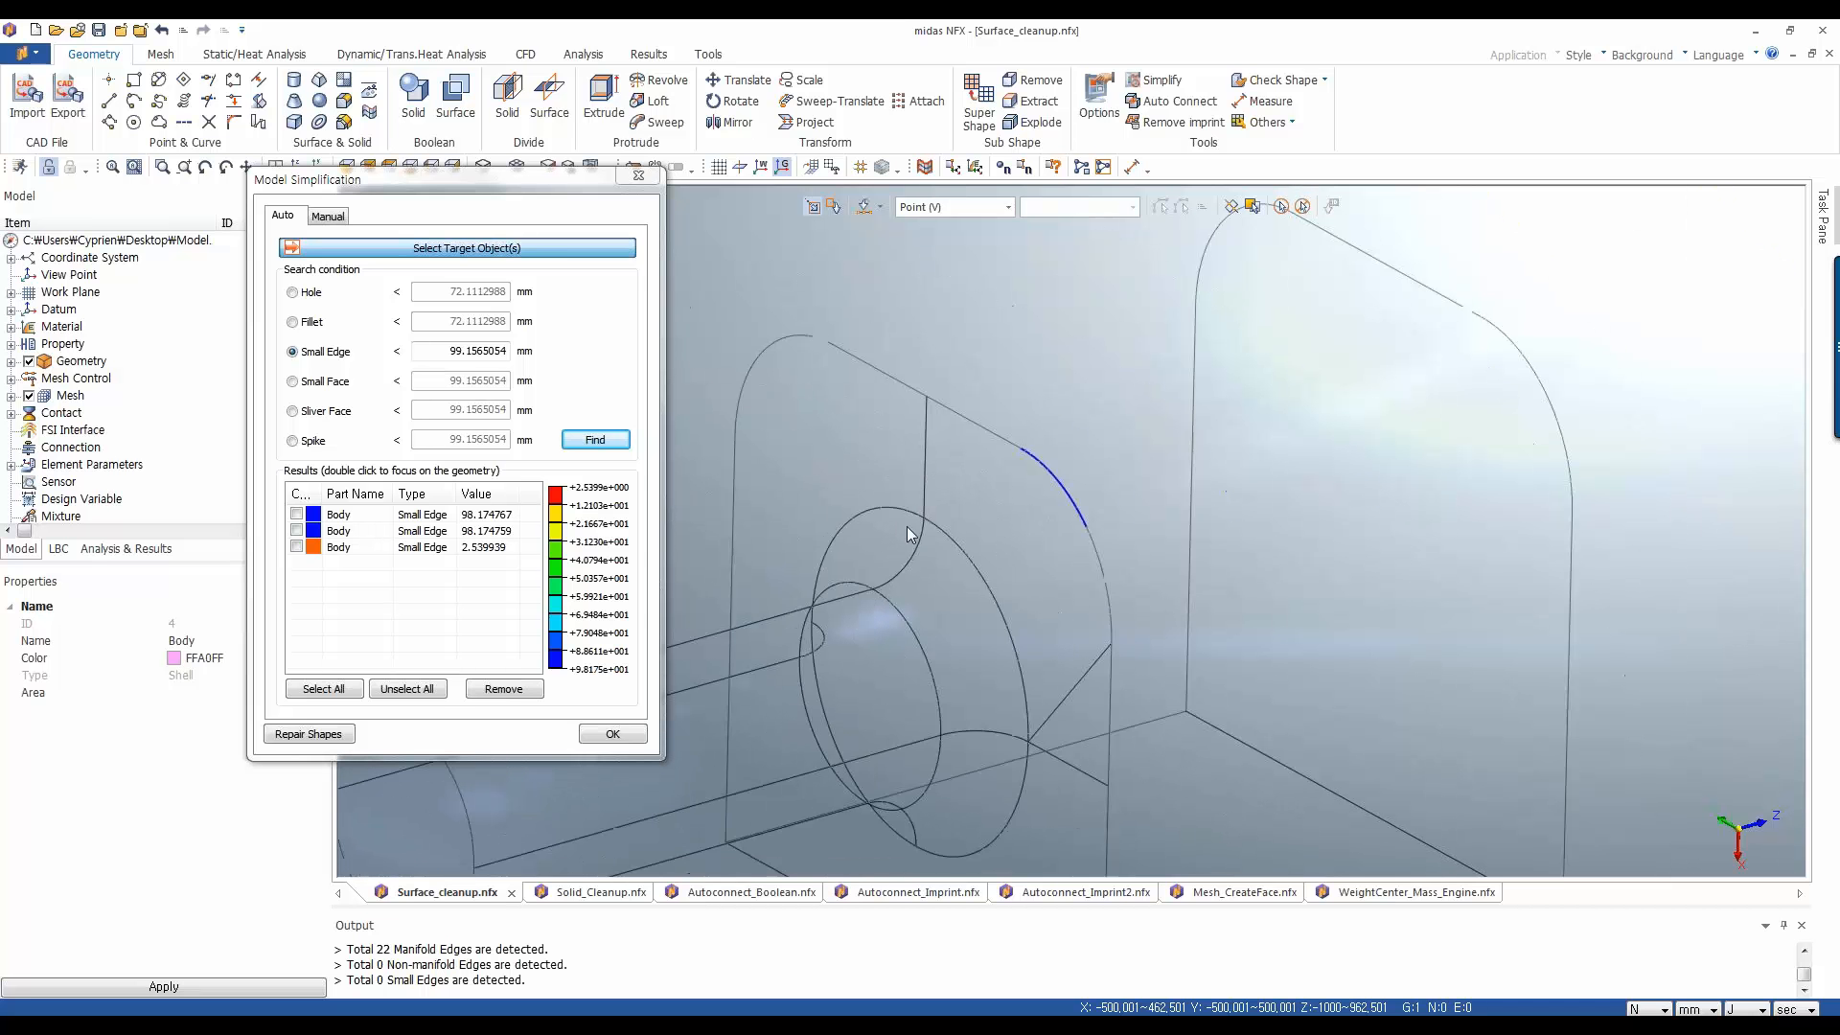
Switch the simplification to manual point removal and show the model's vertices
left_click(327, 215)
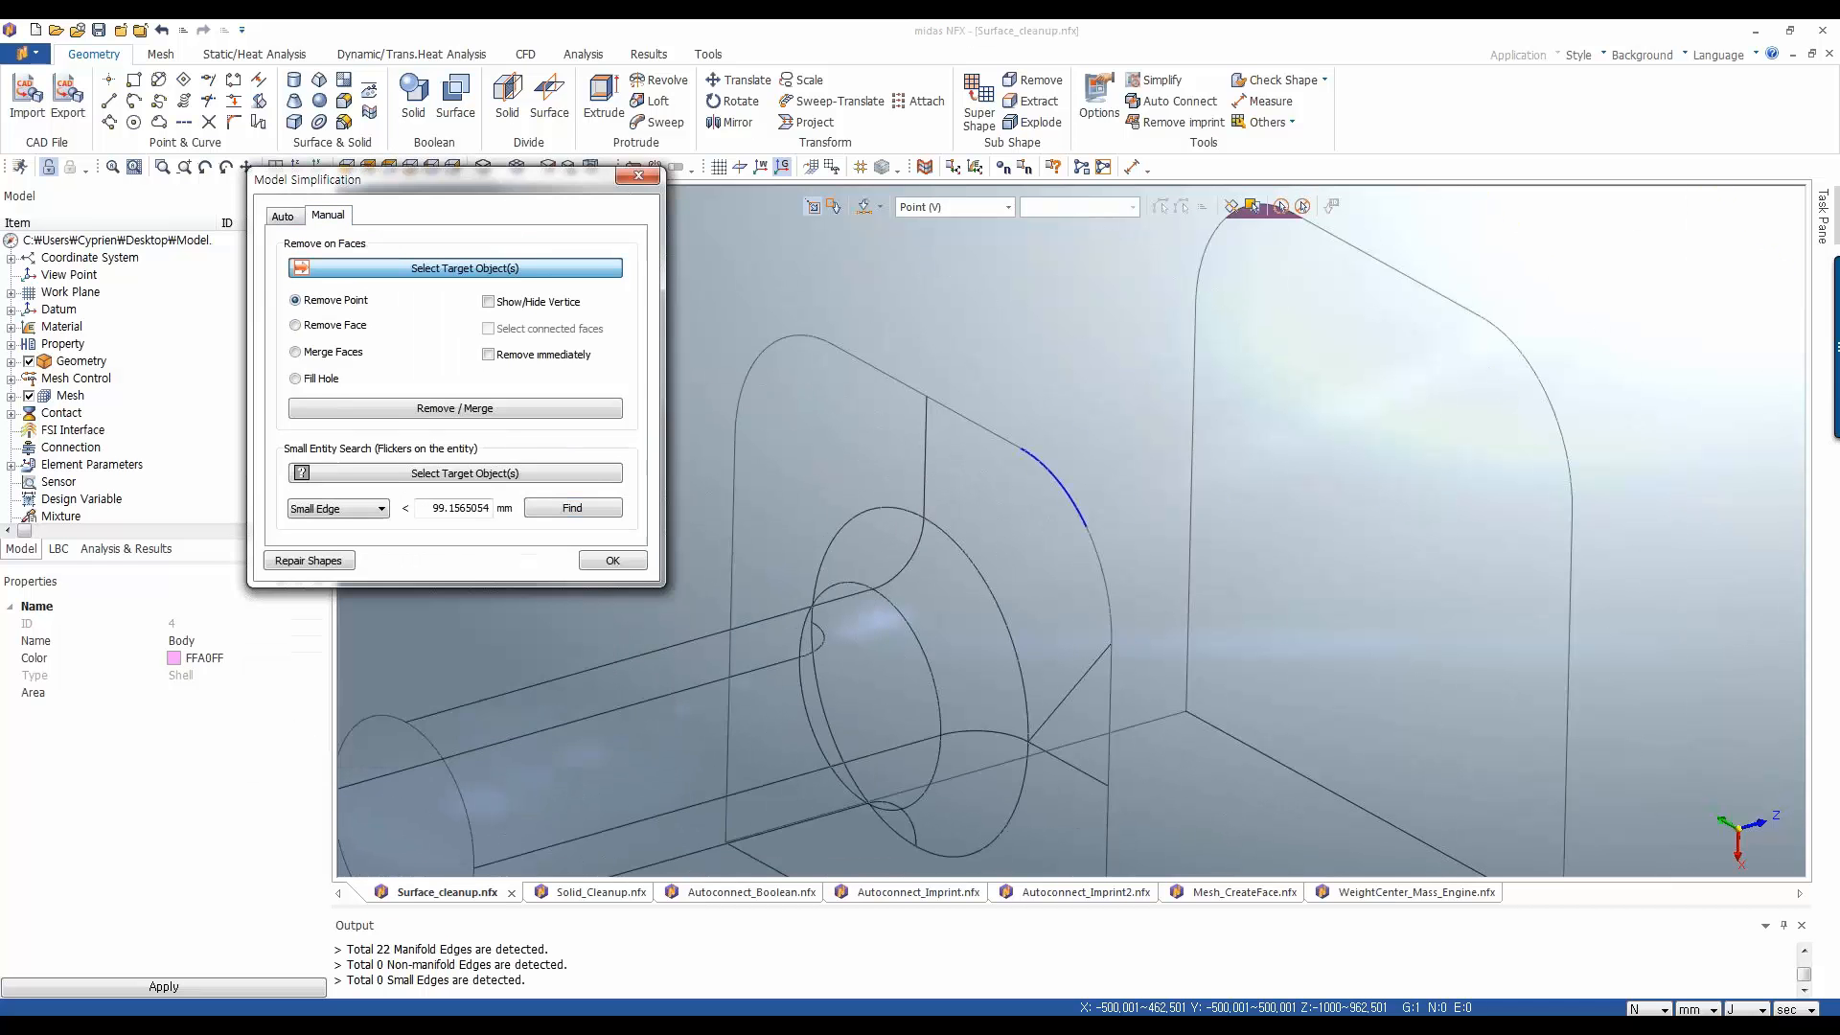
left_click_drag(407, 170, 418, 154)
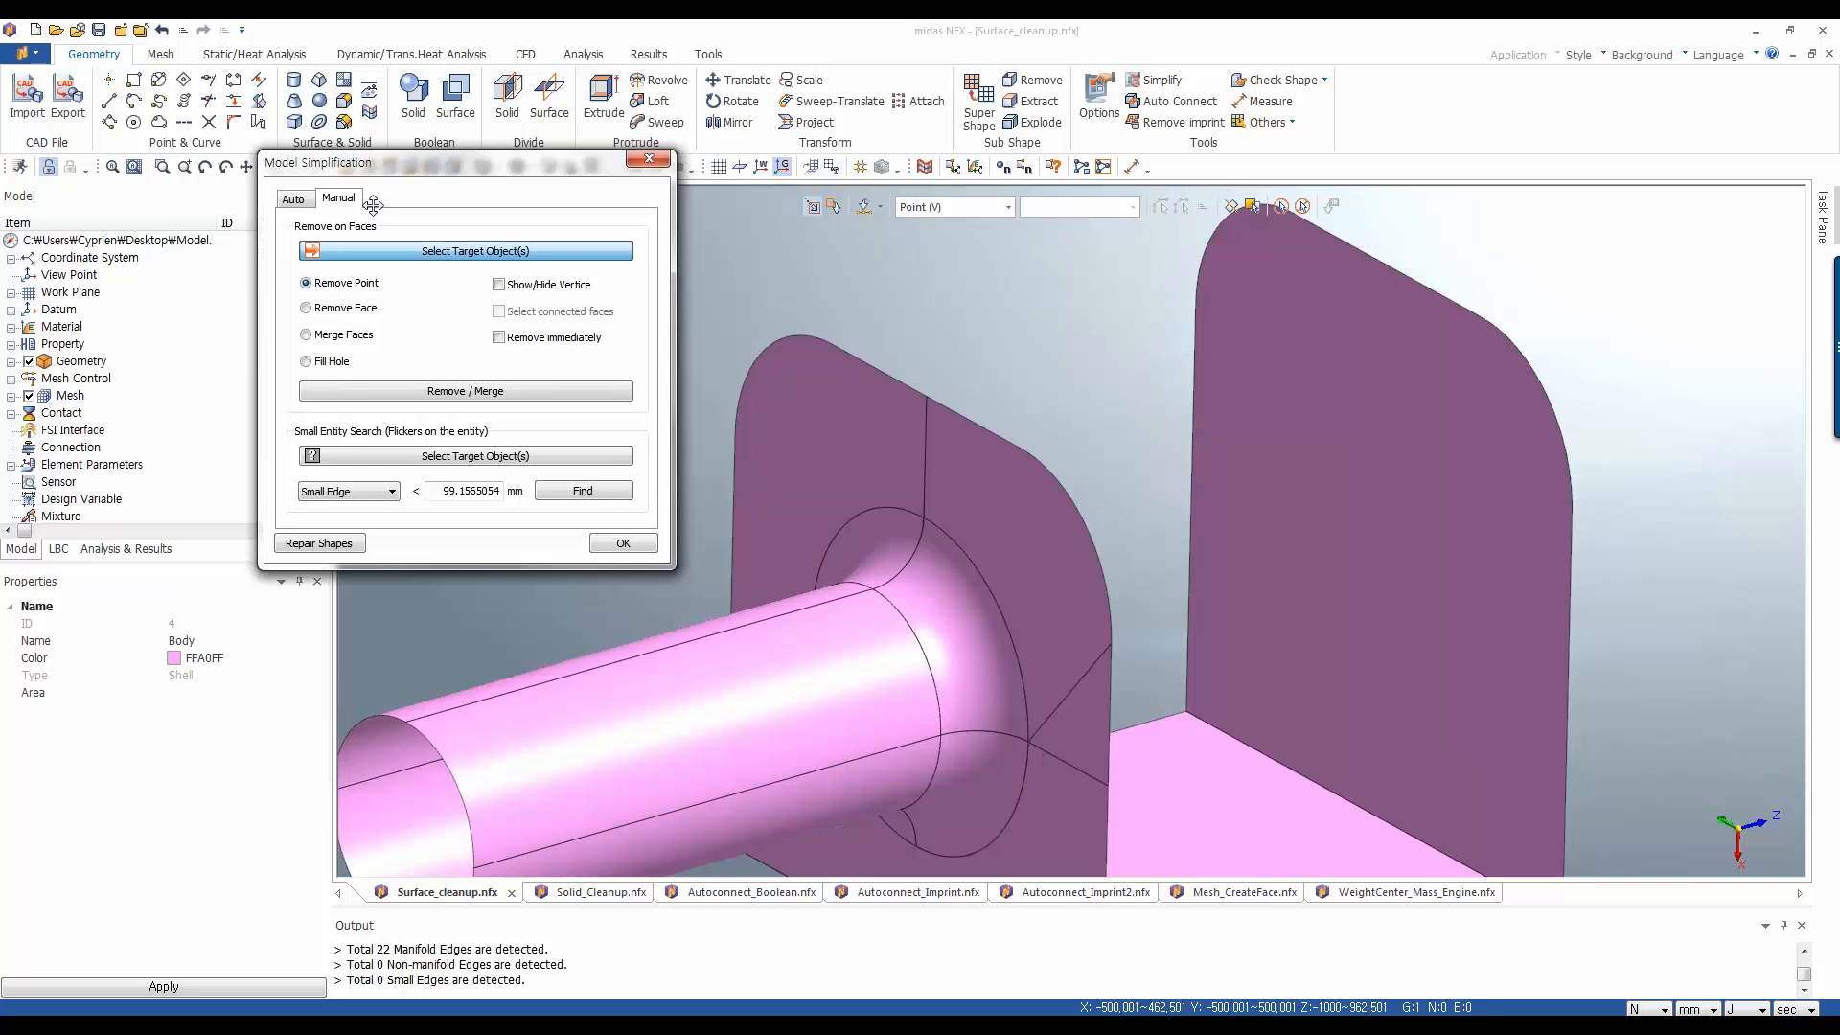
left_click(500, 285)
middle_click_drag(1050, 359, 1048, 441)
scroll(1174, 826, "up", 1)
left_click(1048, 443)
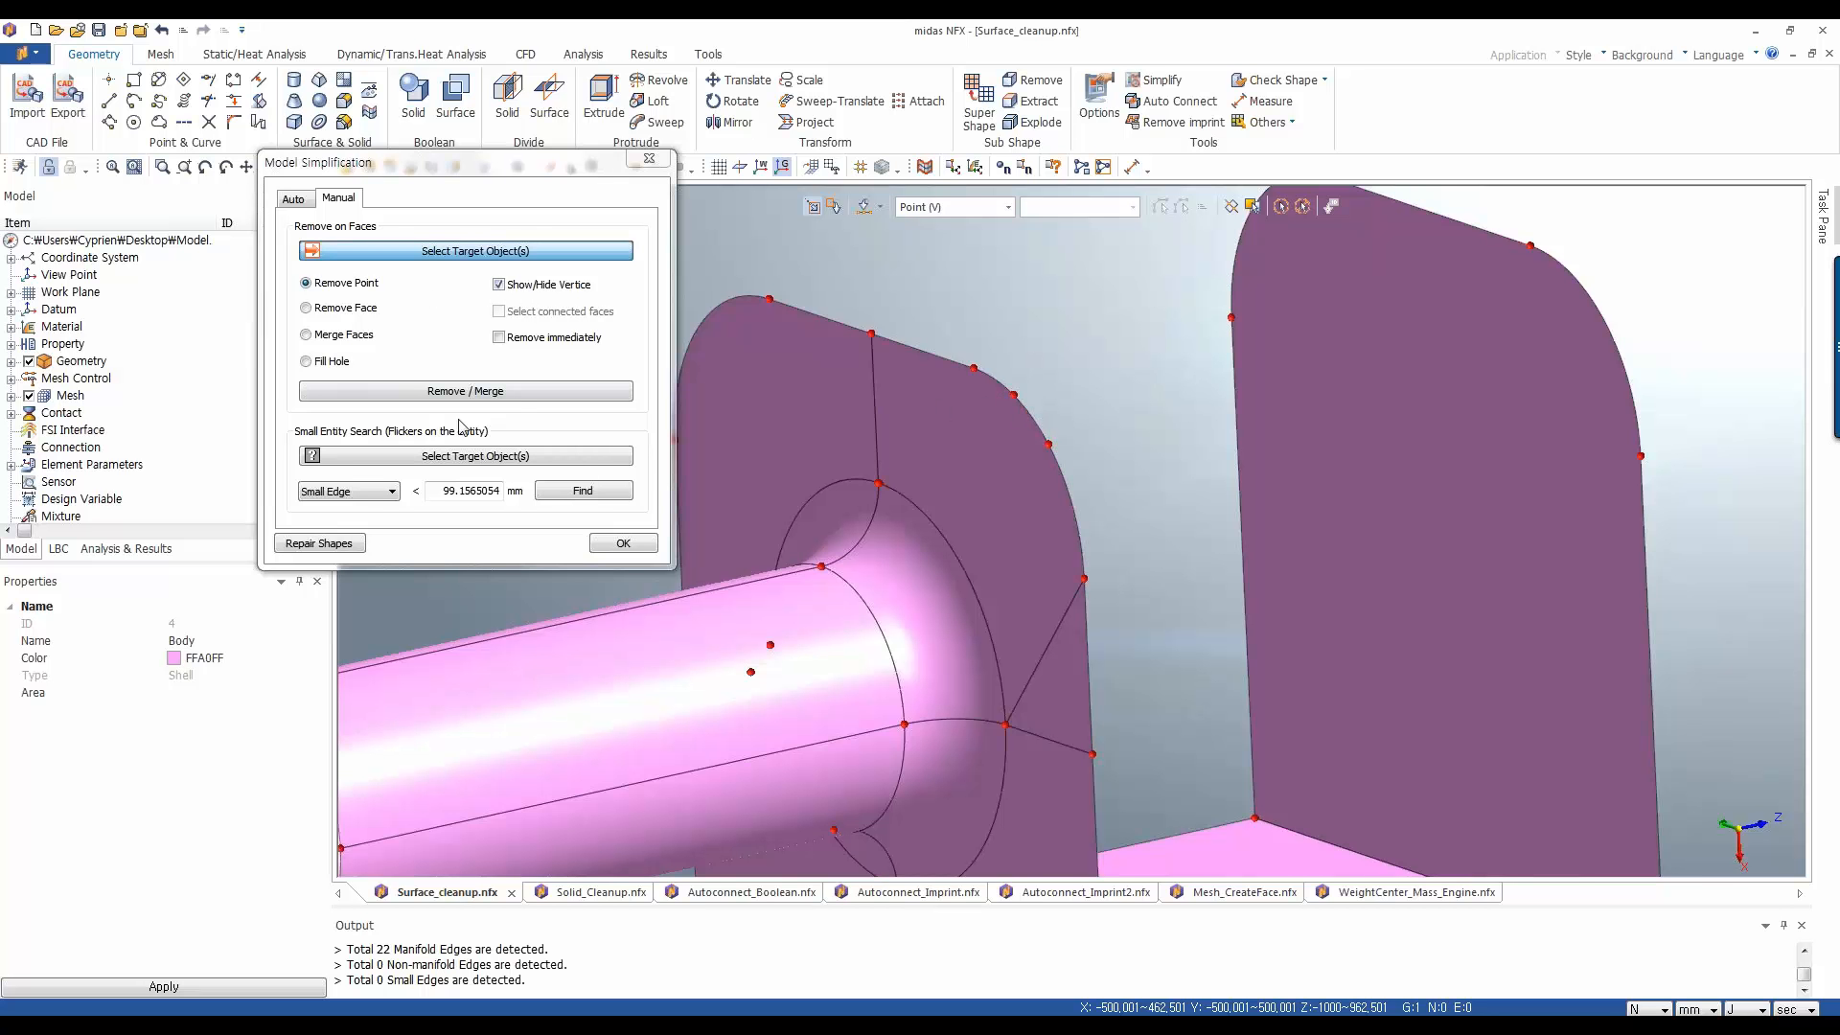
Enable immediate removal and remove the three vertices along the rounded upper corner of the plate joined to the tube
left_click(500, 338)
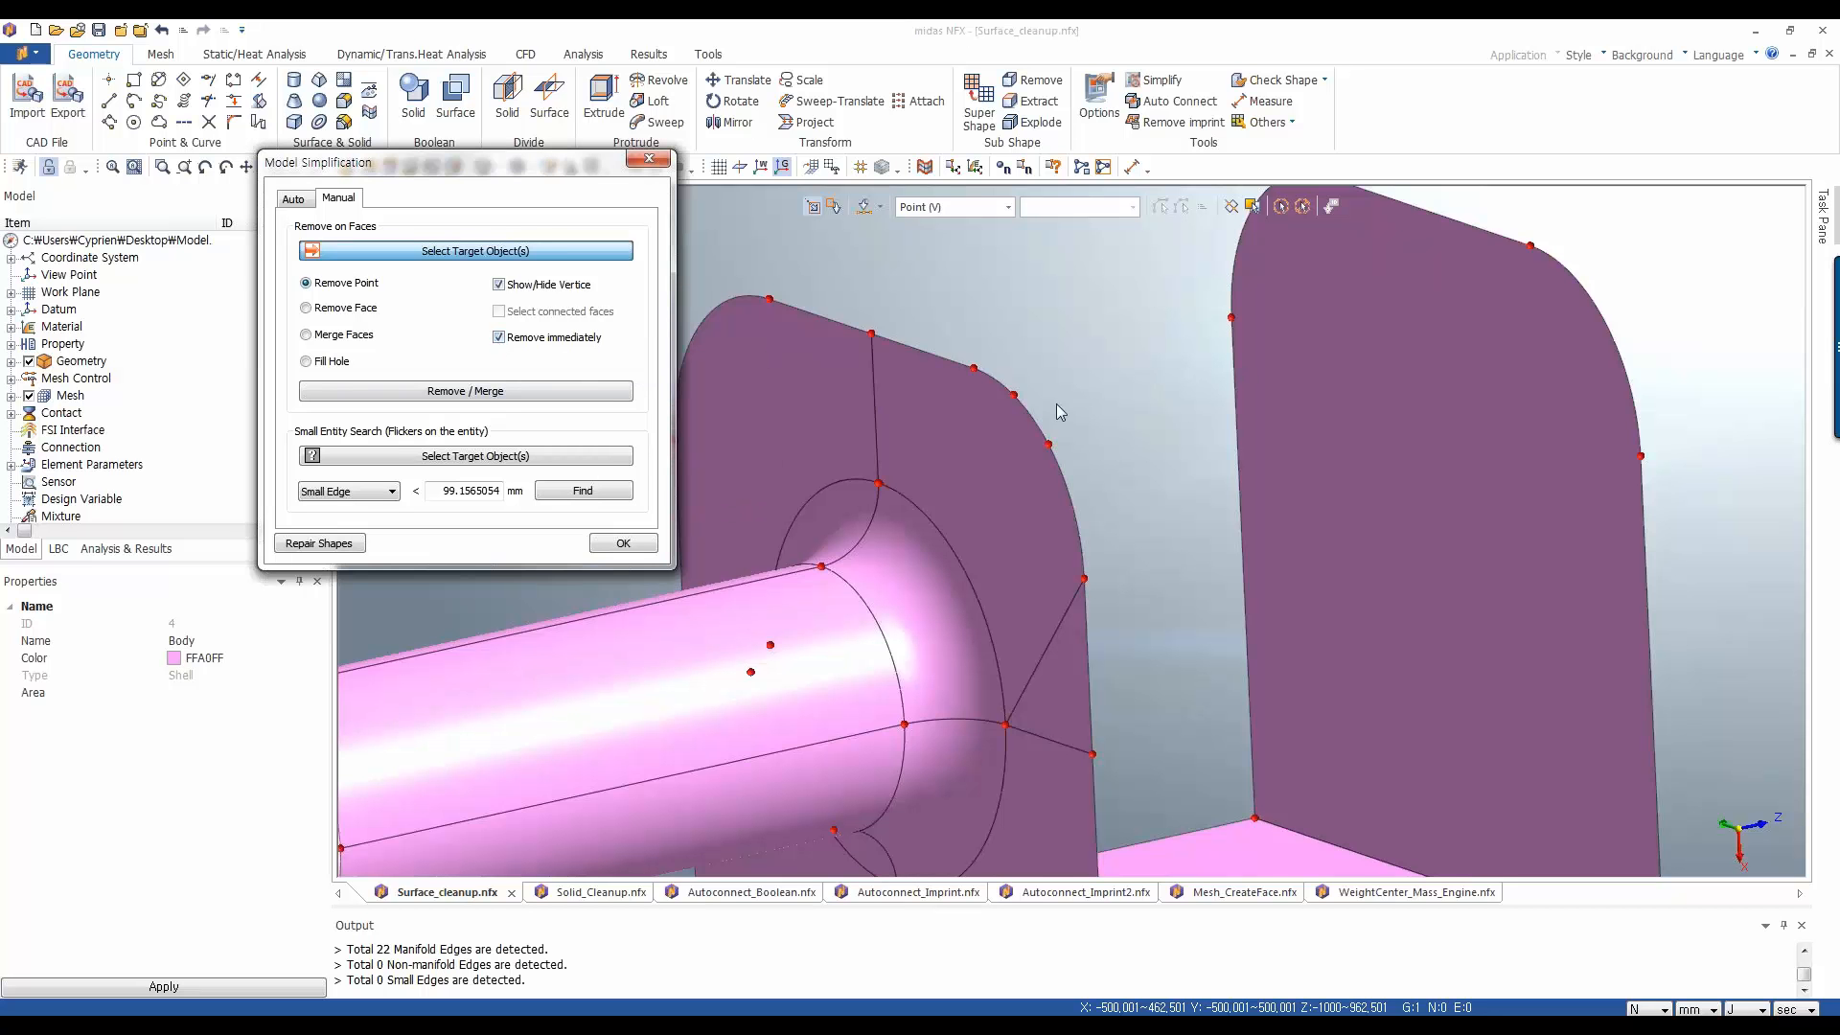
left_click(1014, 395)
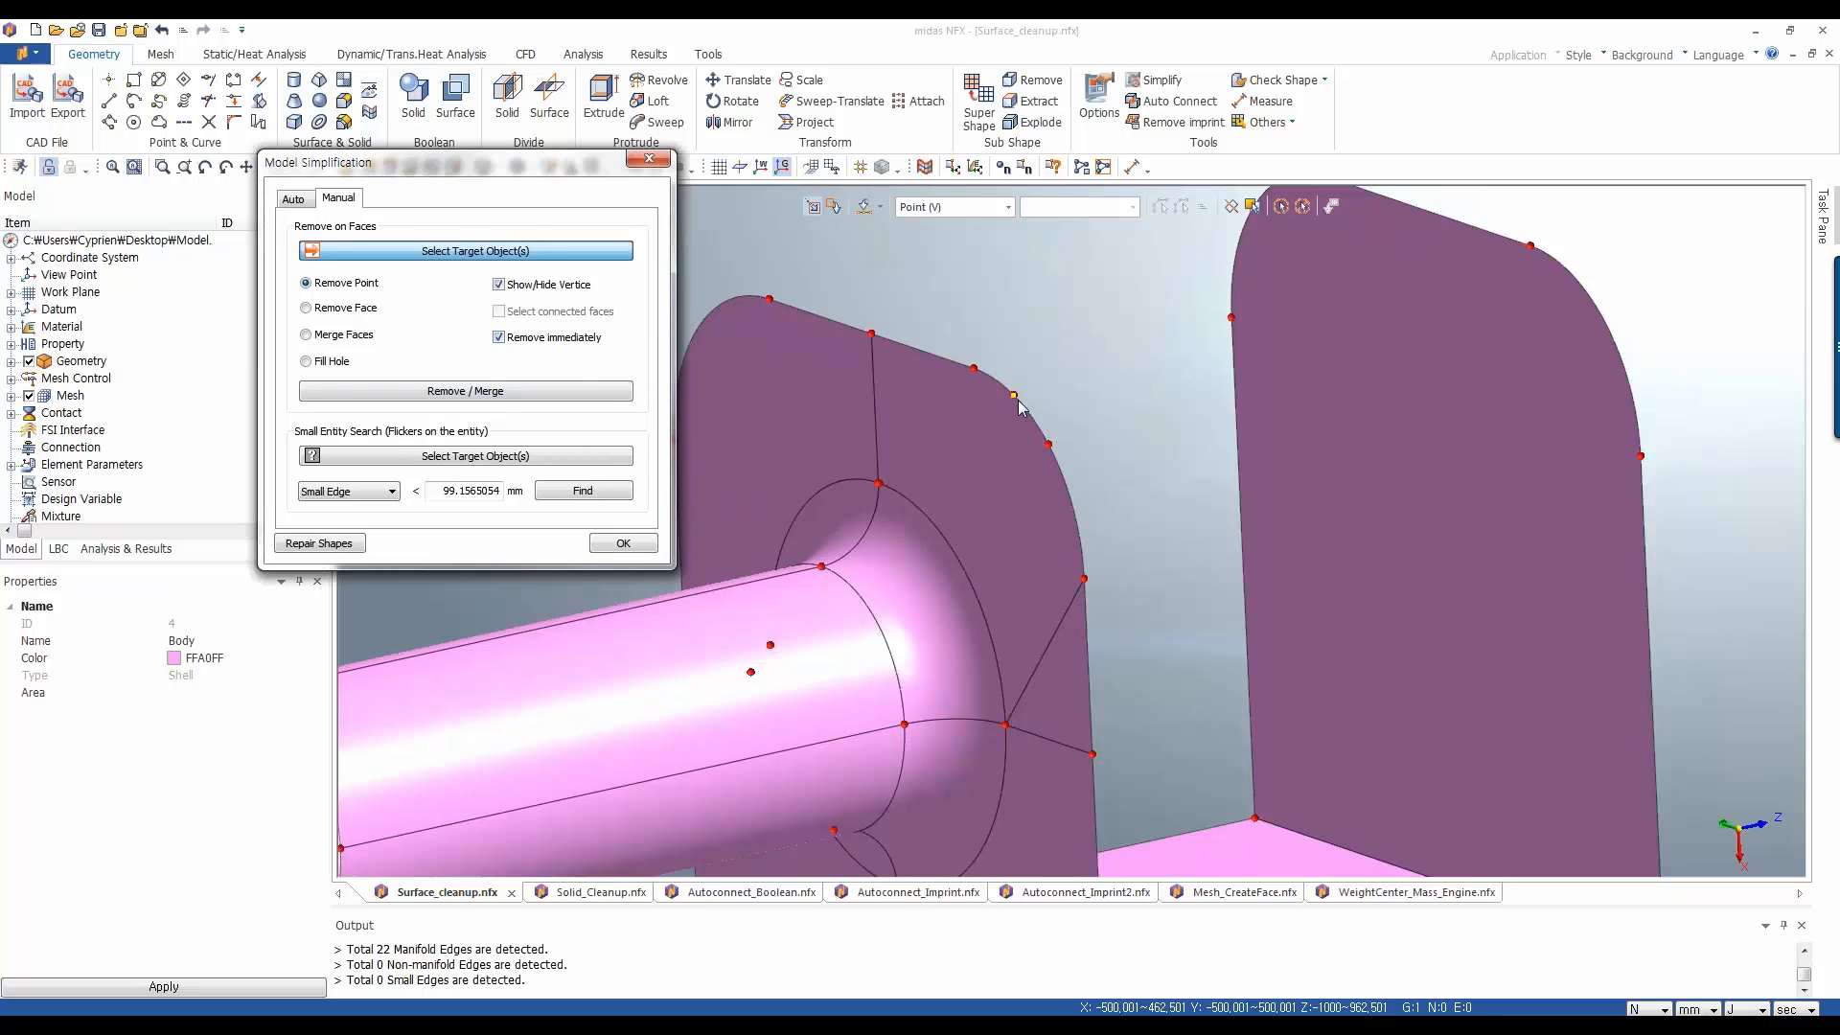
left_click(972, 370)
left_click(1051, 448)
scroll(1053, 458, "up", 1)
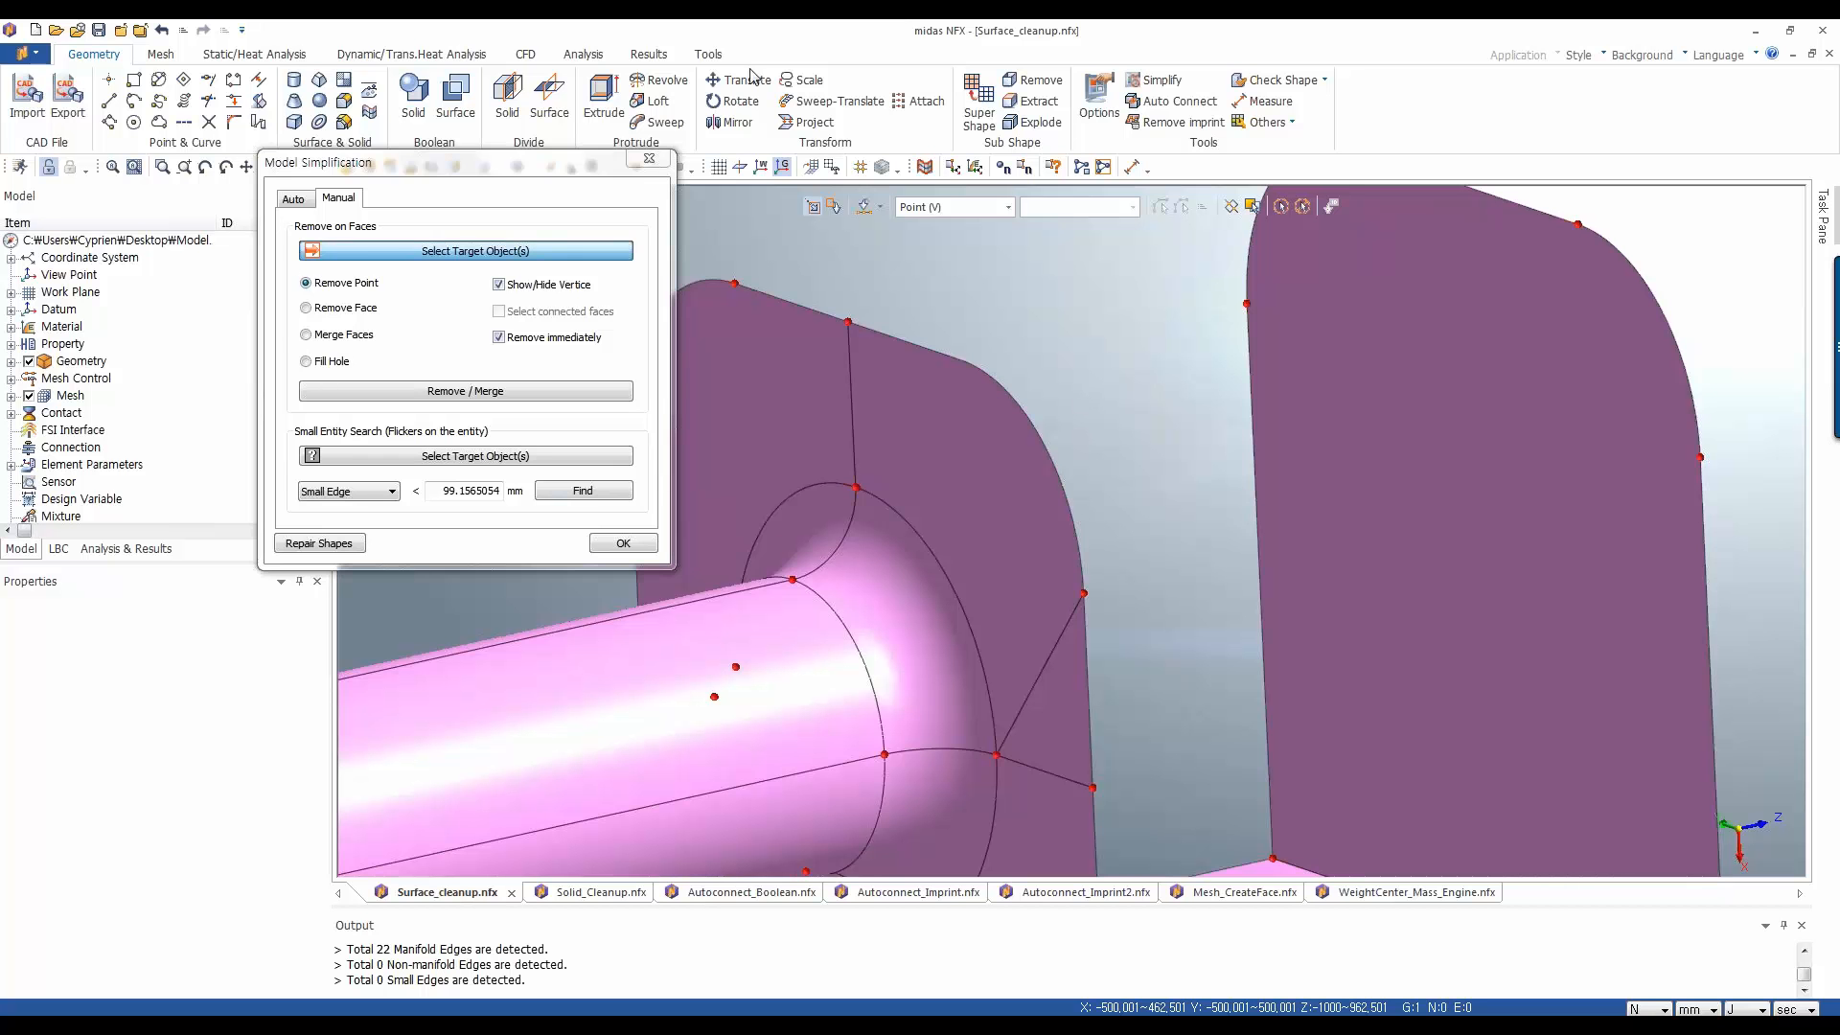
left_click(649, 158)
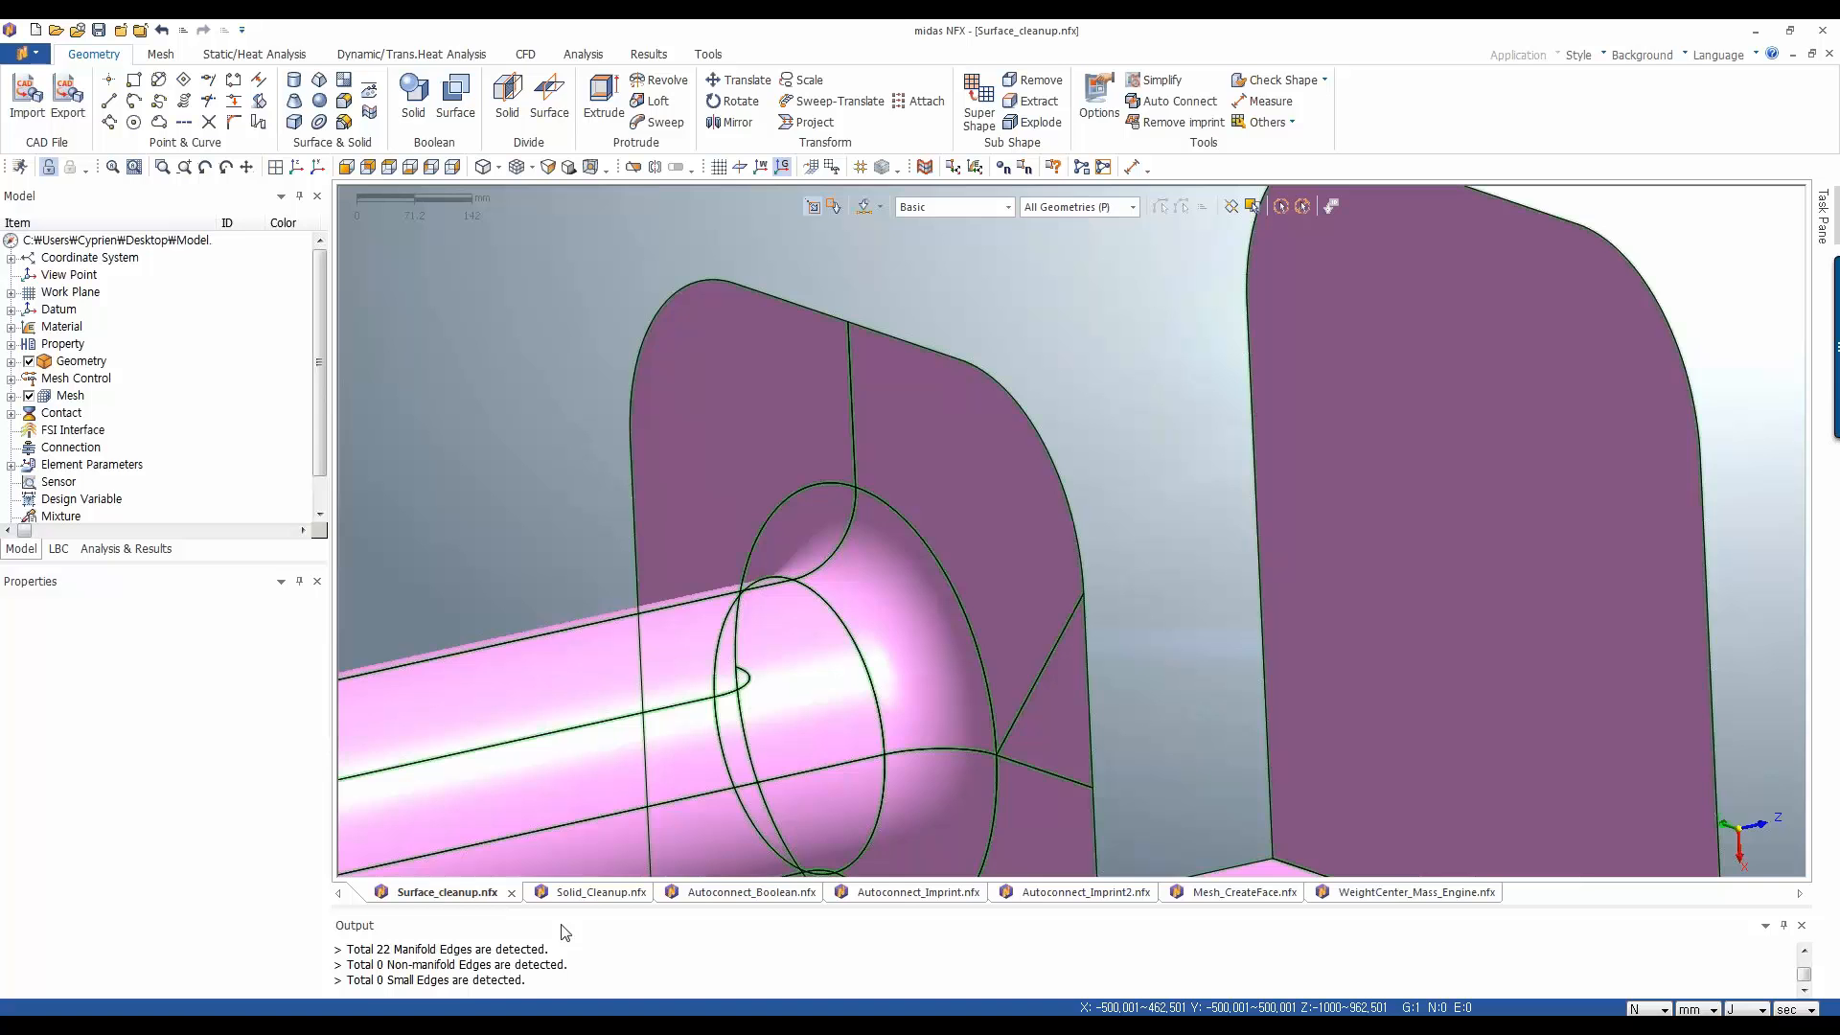
Switch to the Solid_Cleanup.nfx model and hide all guiders around the solid
left_click(573, 895)
right_click(647, 421)
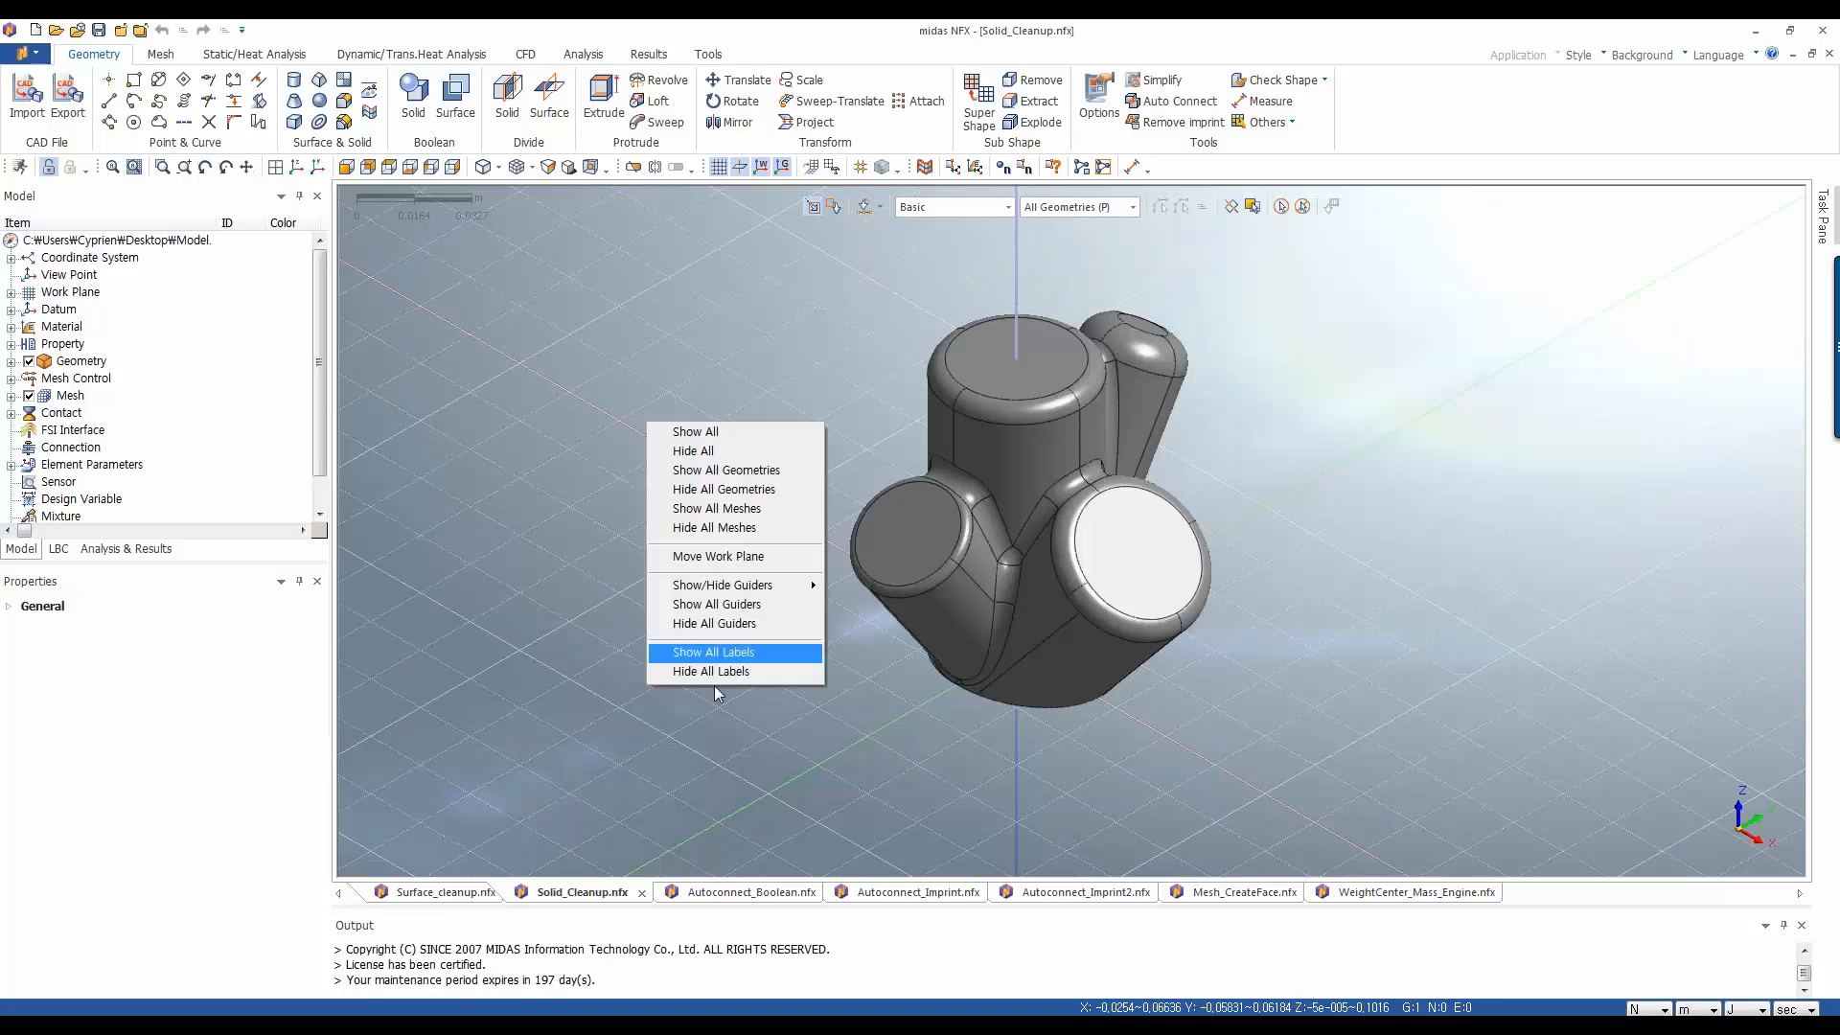
left_click(724, 630)
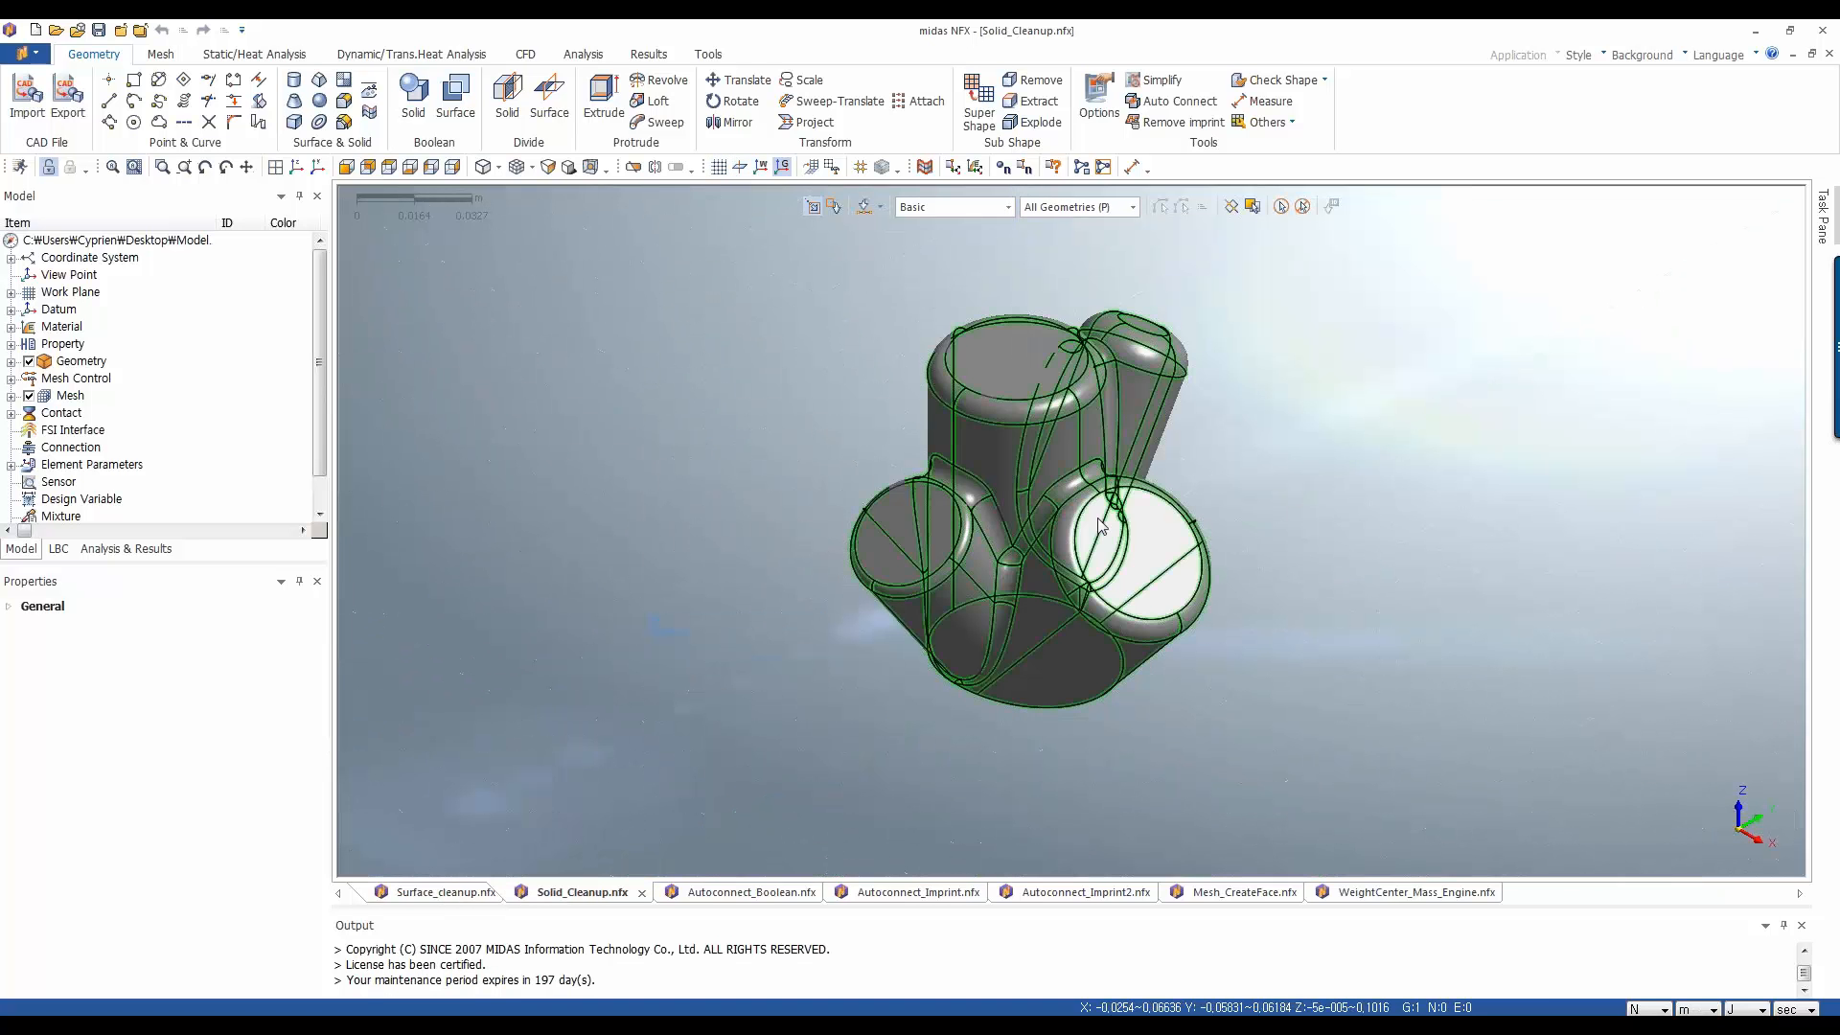
middle_click_drag(1126, 549, 1316, 618)
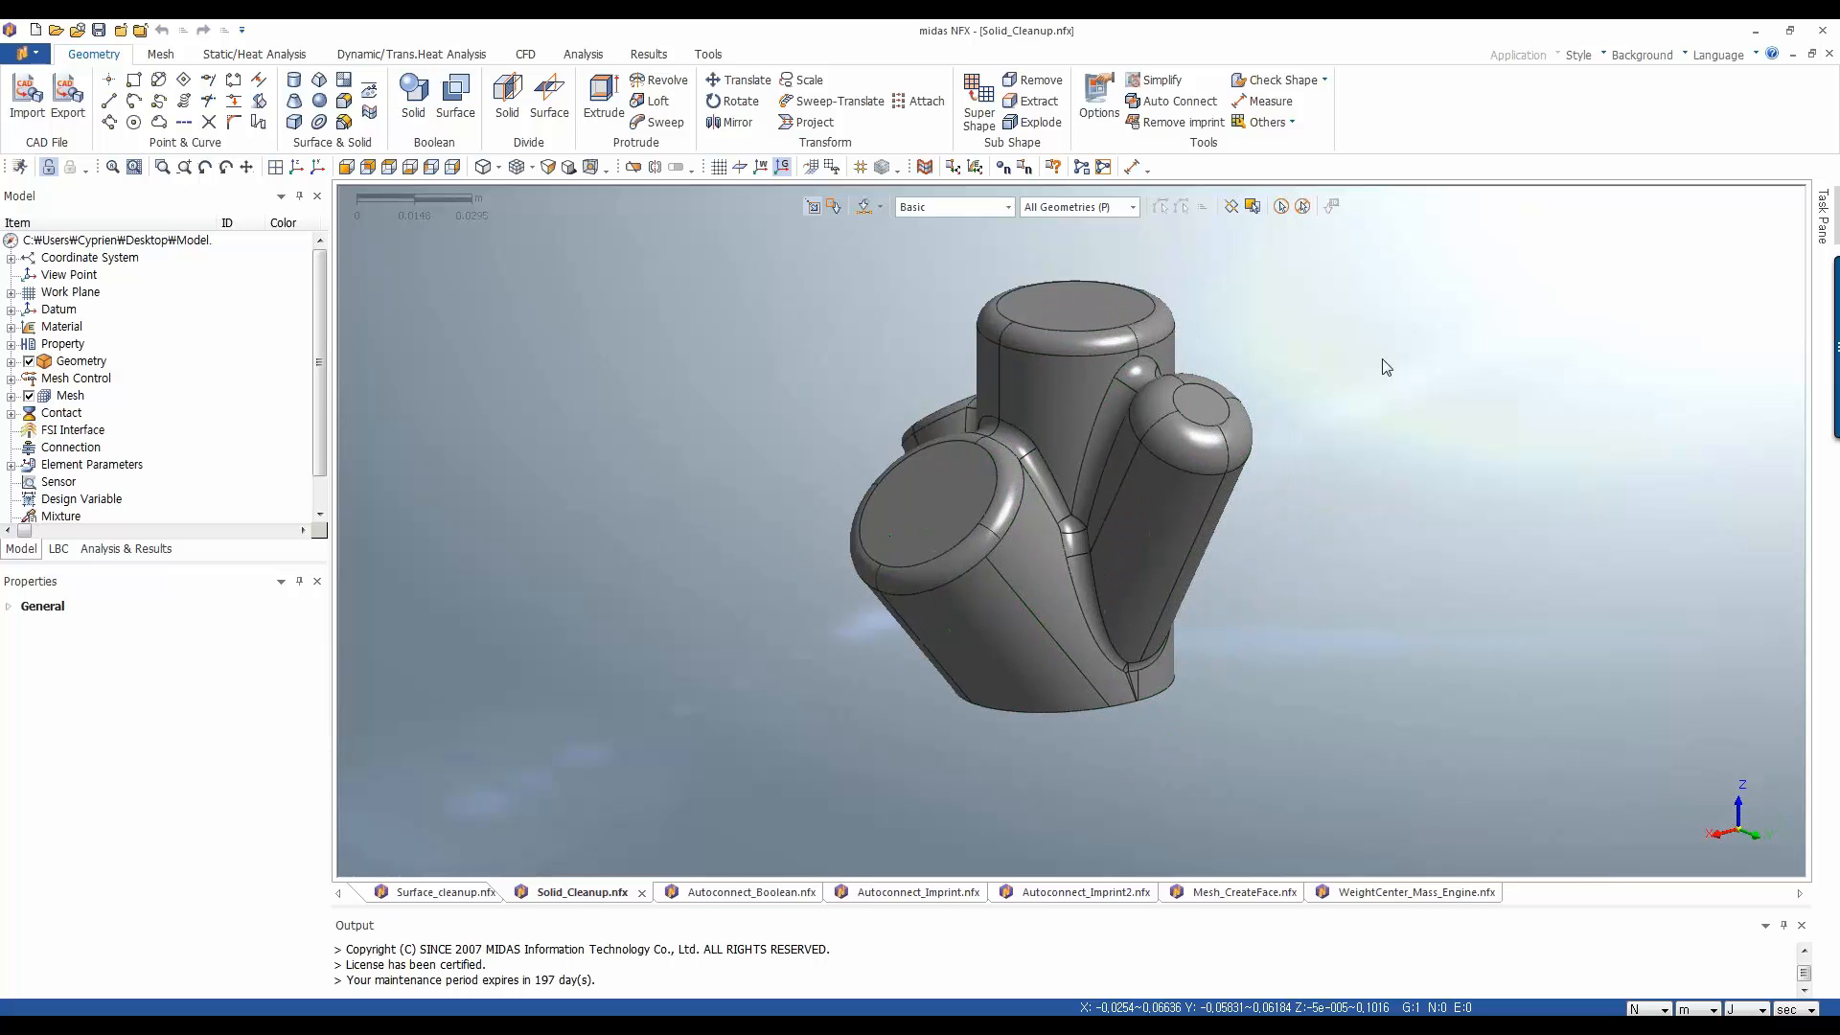
scroll(1332, 378, "up", 1)
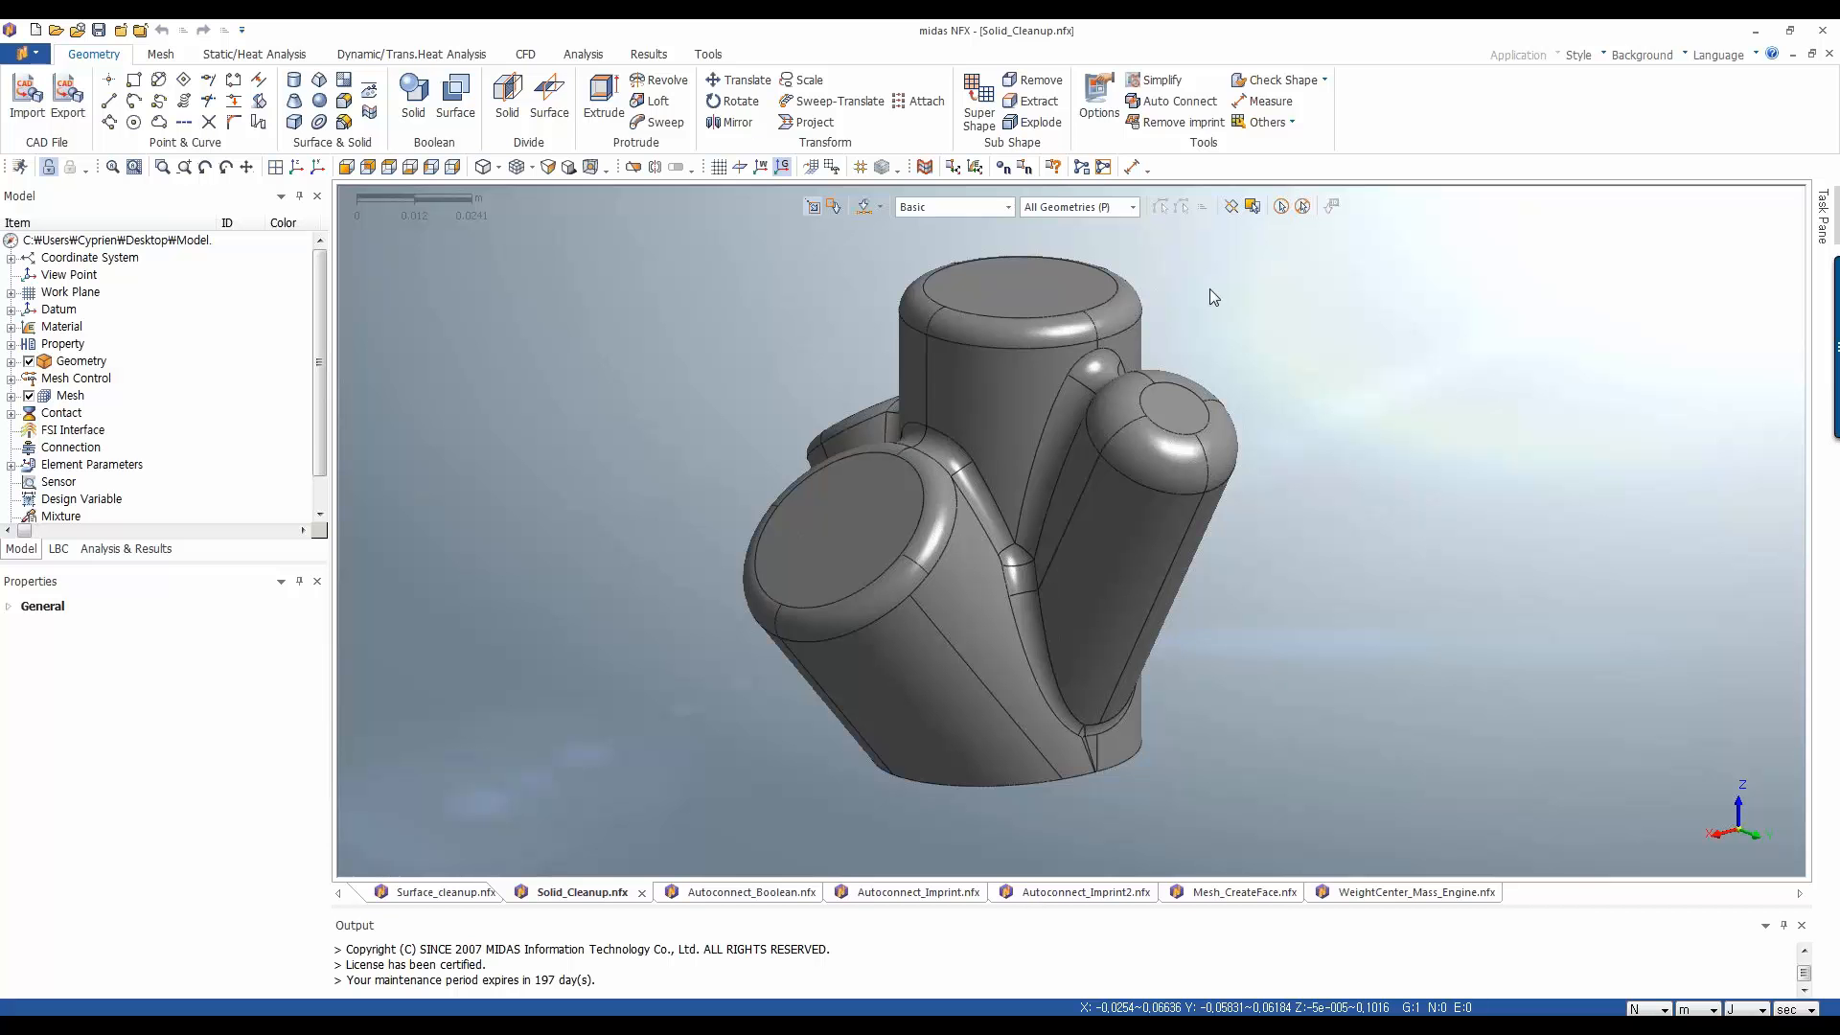
scroll(1209, 289, "up", 1)
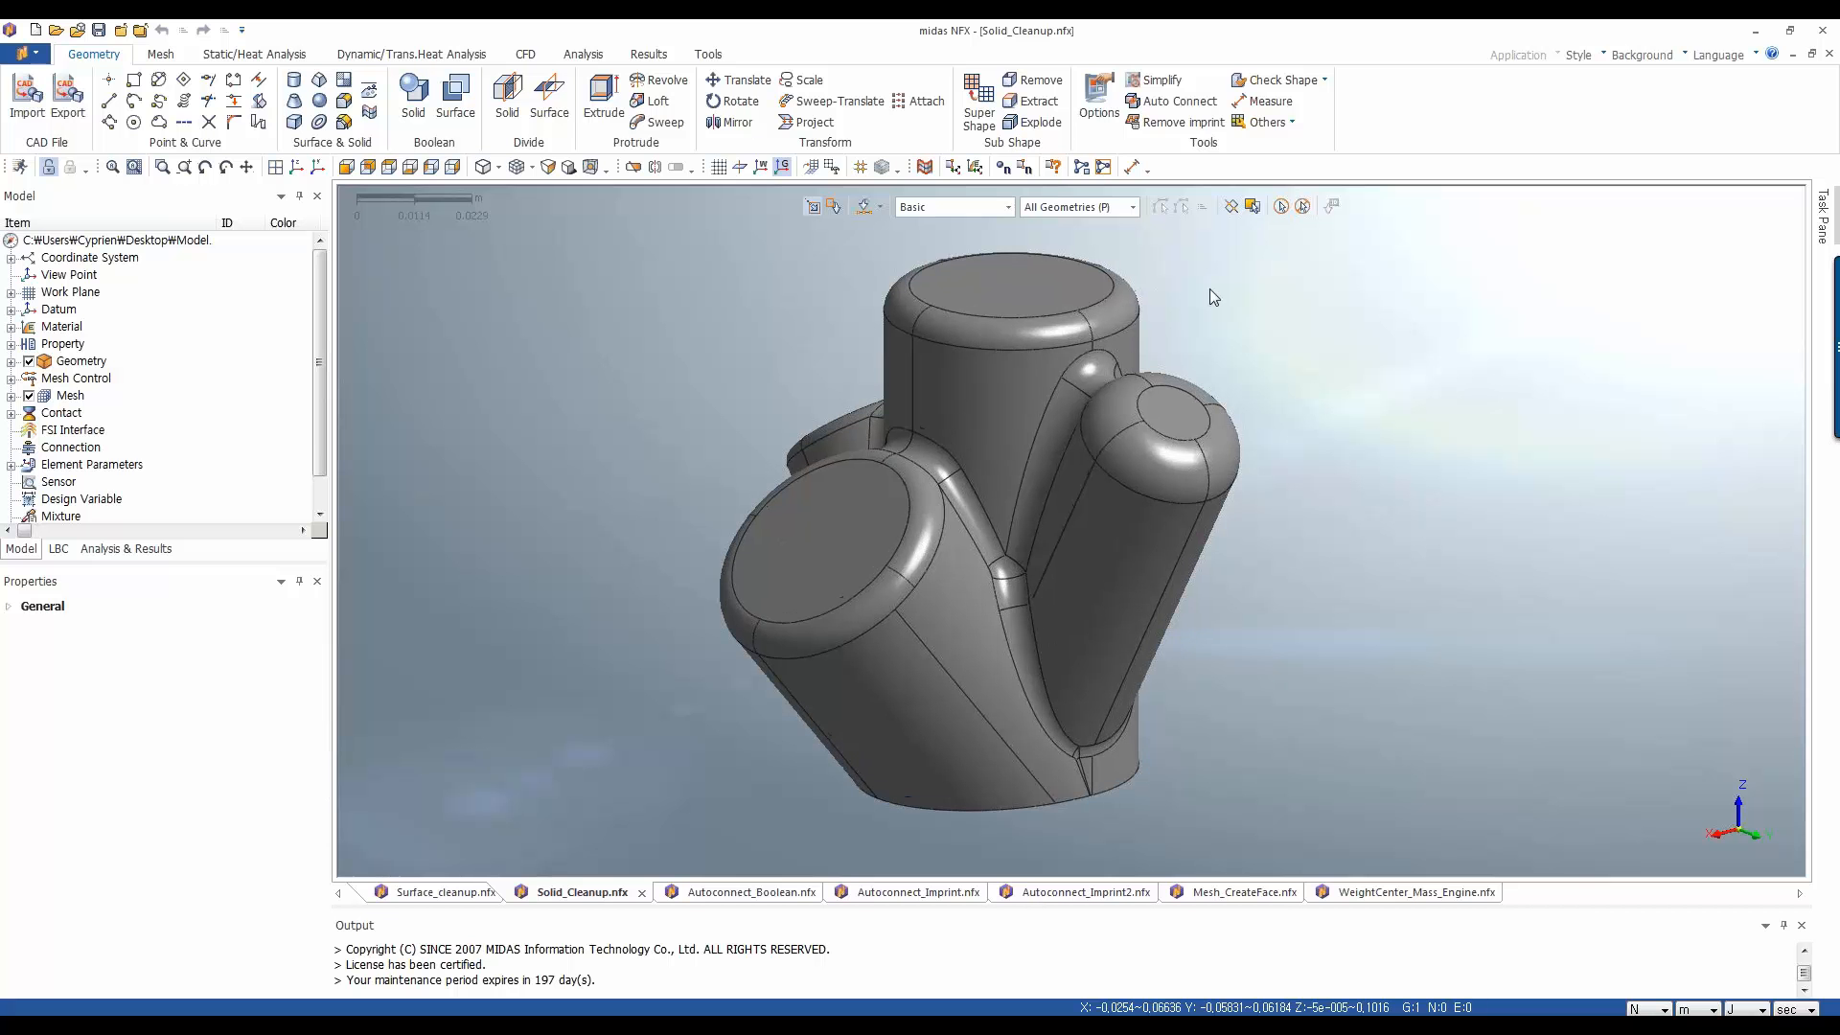
Open the model simplification tool and search the solid automatically for small edges shorter than 0.0001383073 m
left_click(1155, 80)
left_click_drag(241, 188, 320, 176)
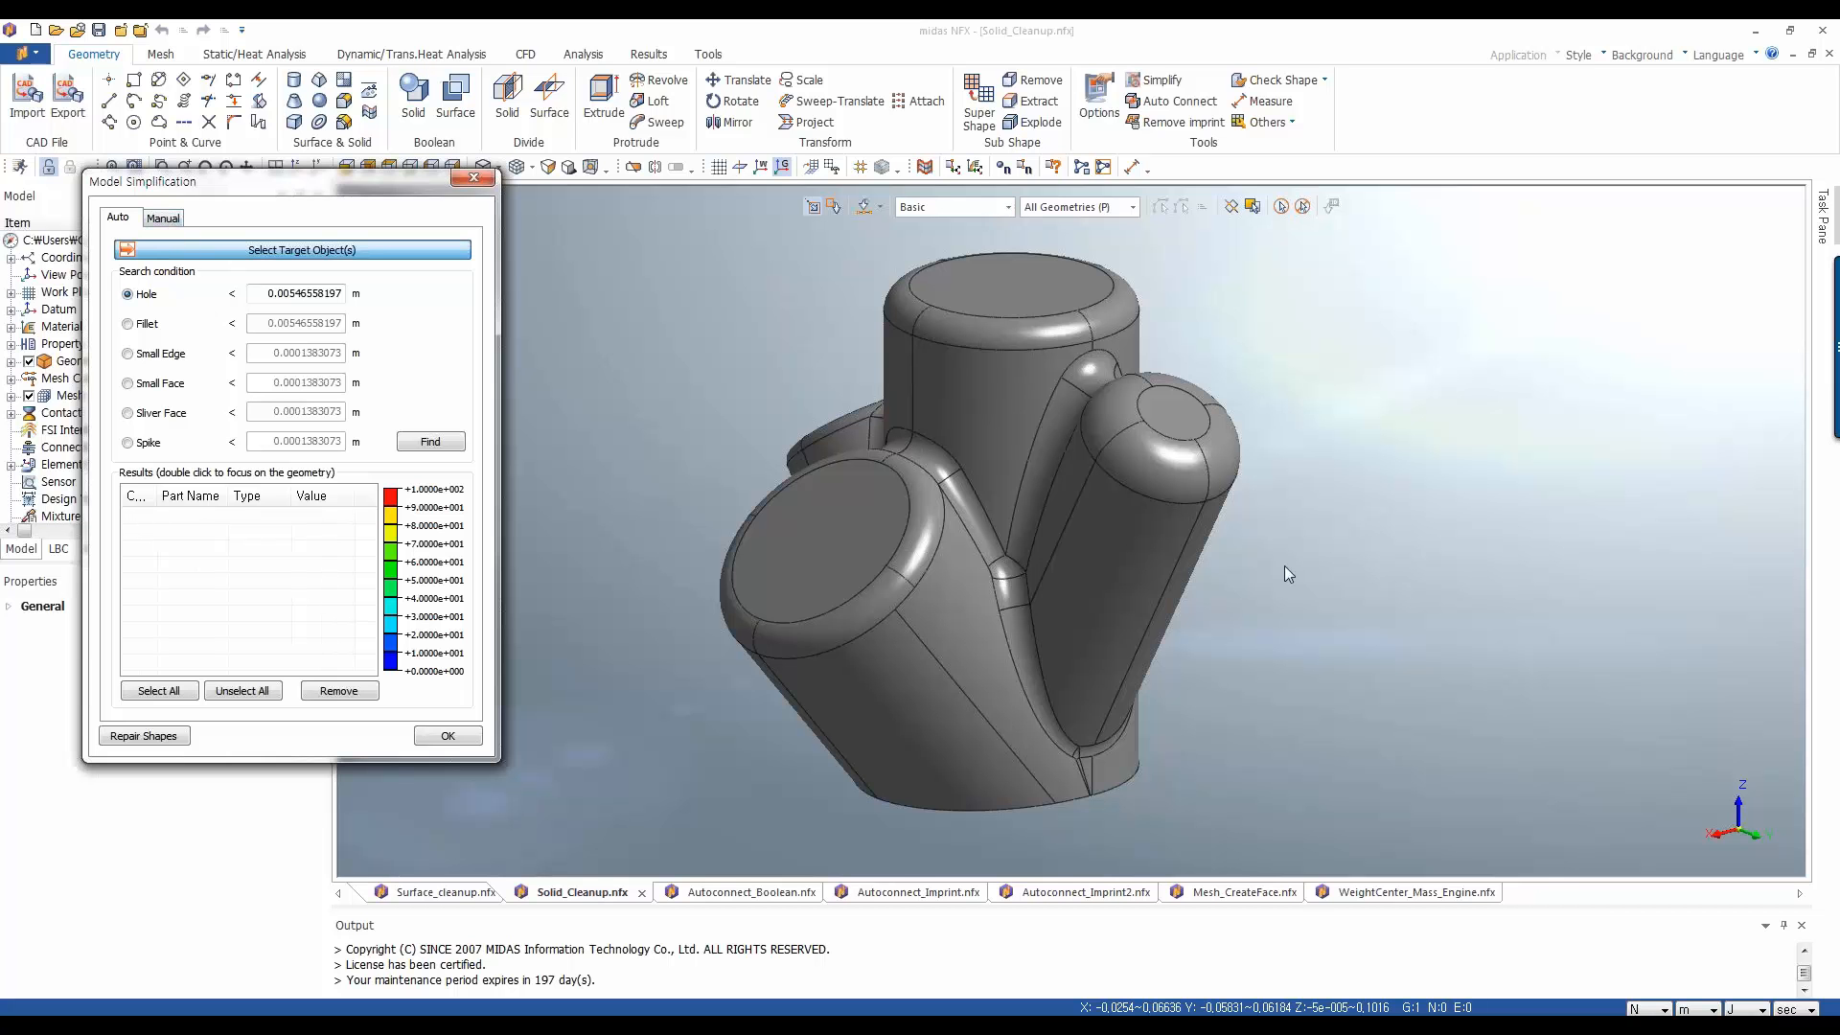
middle_click_drag(1284, 565, 1113, 545)
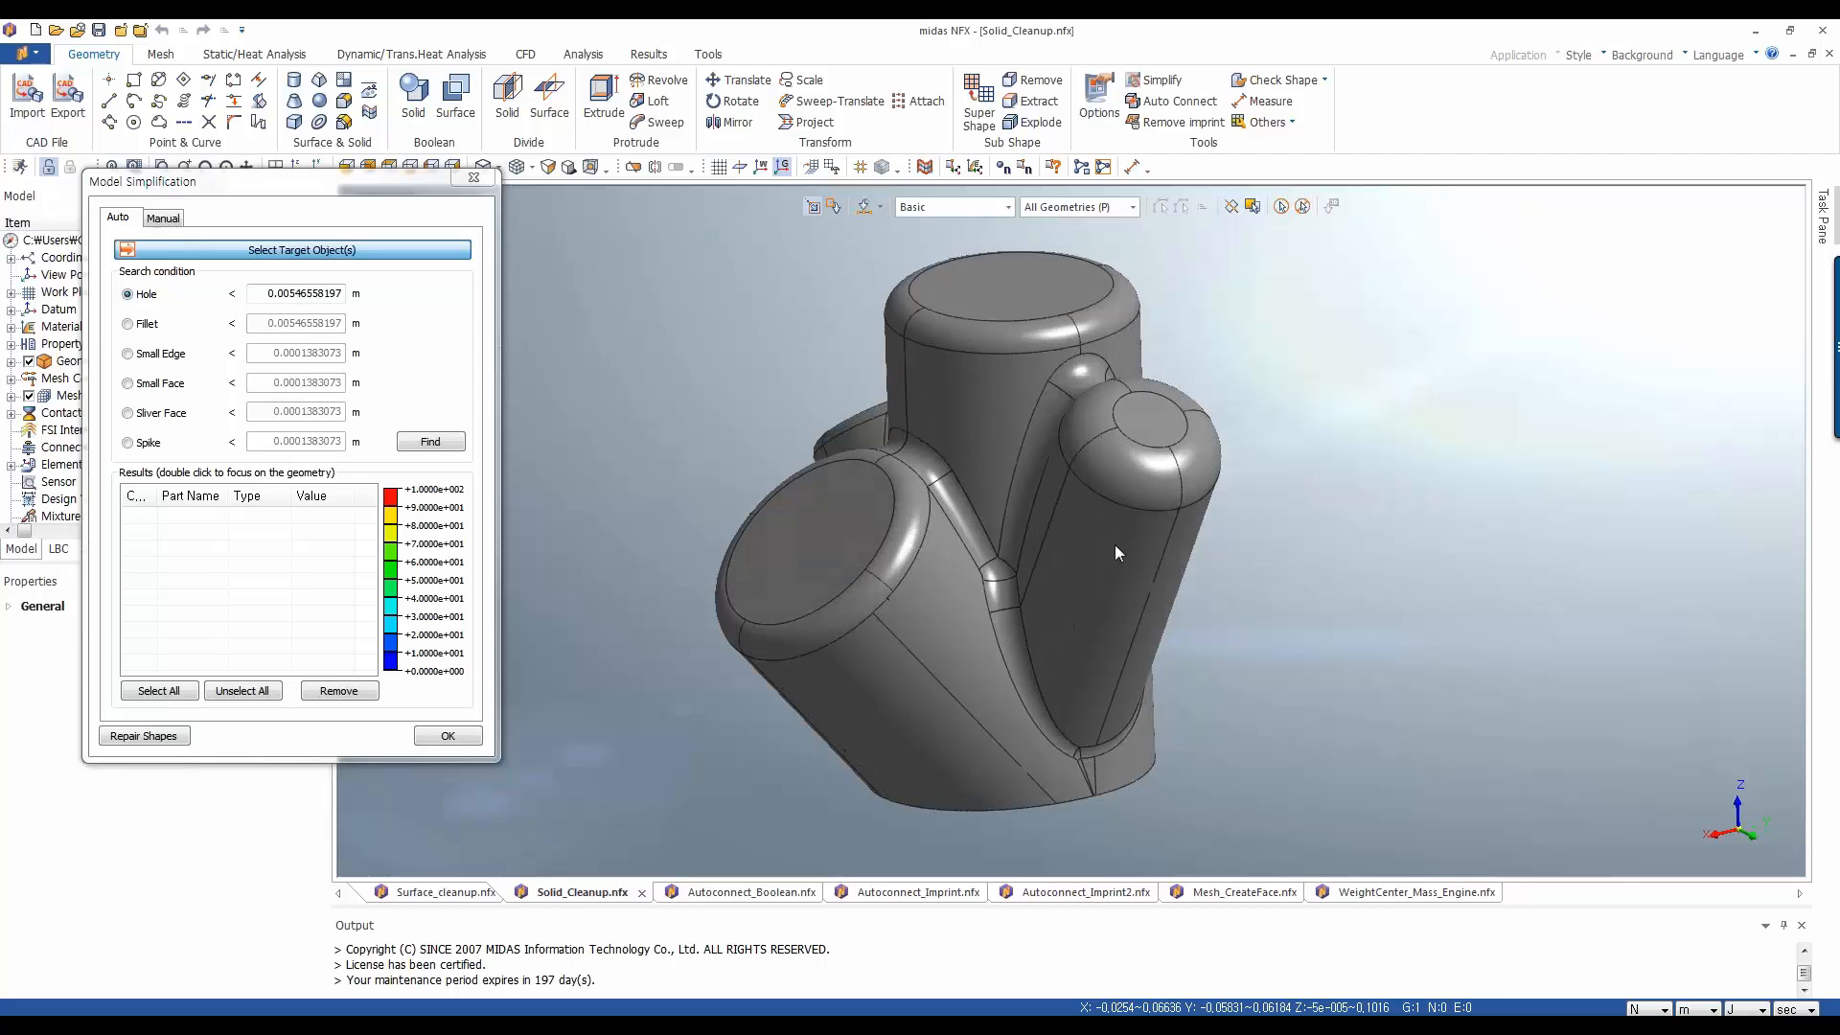
left_click(128, 355)
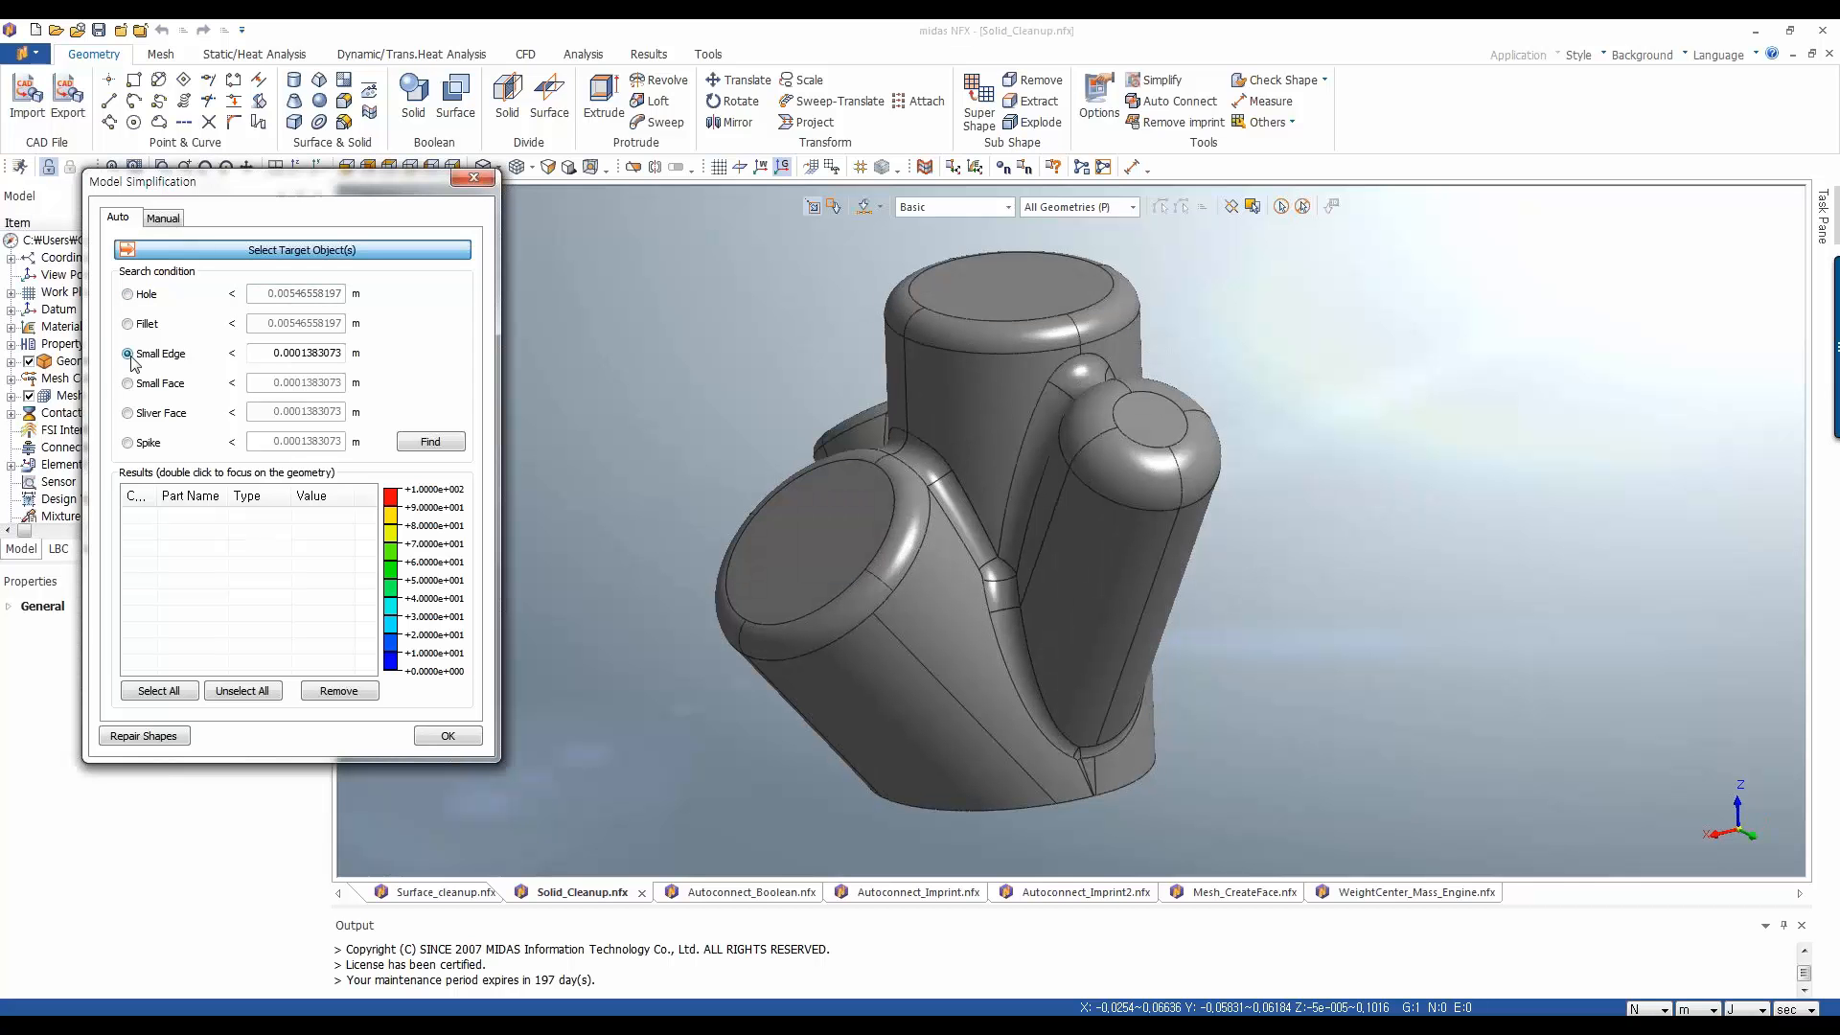
left_click(456, 444)
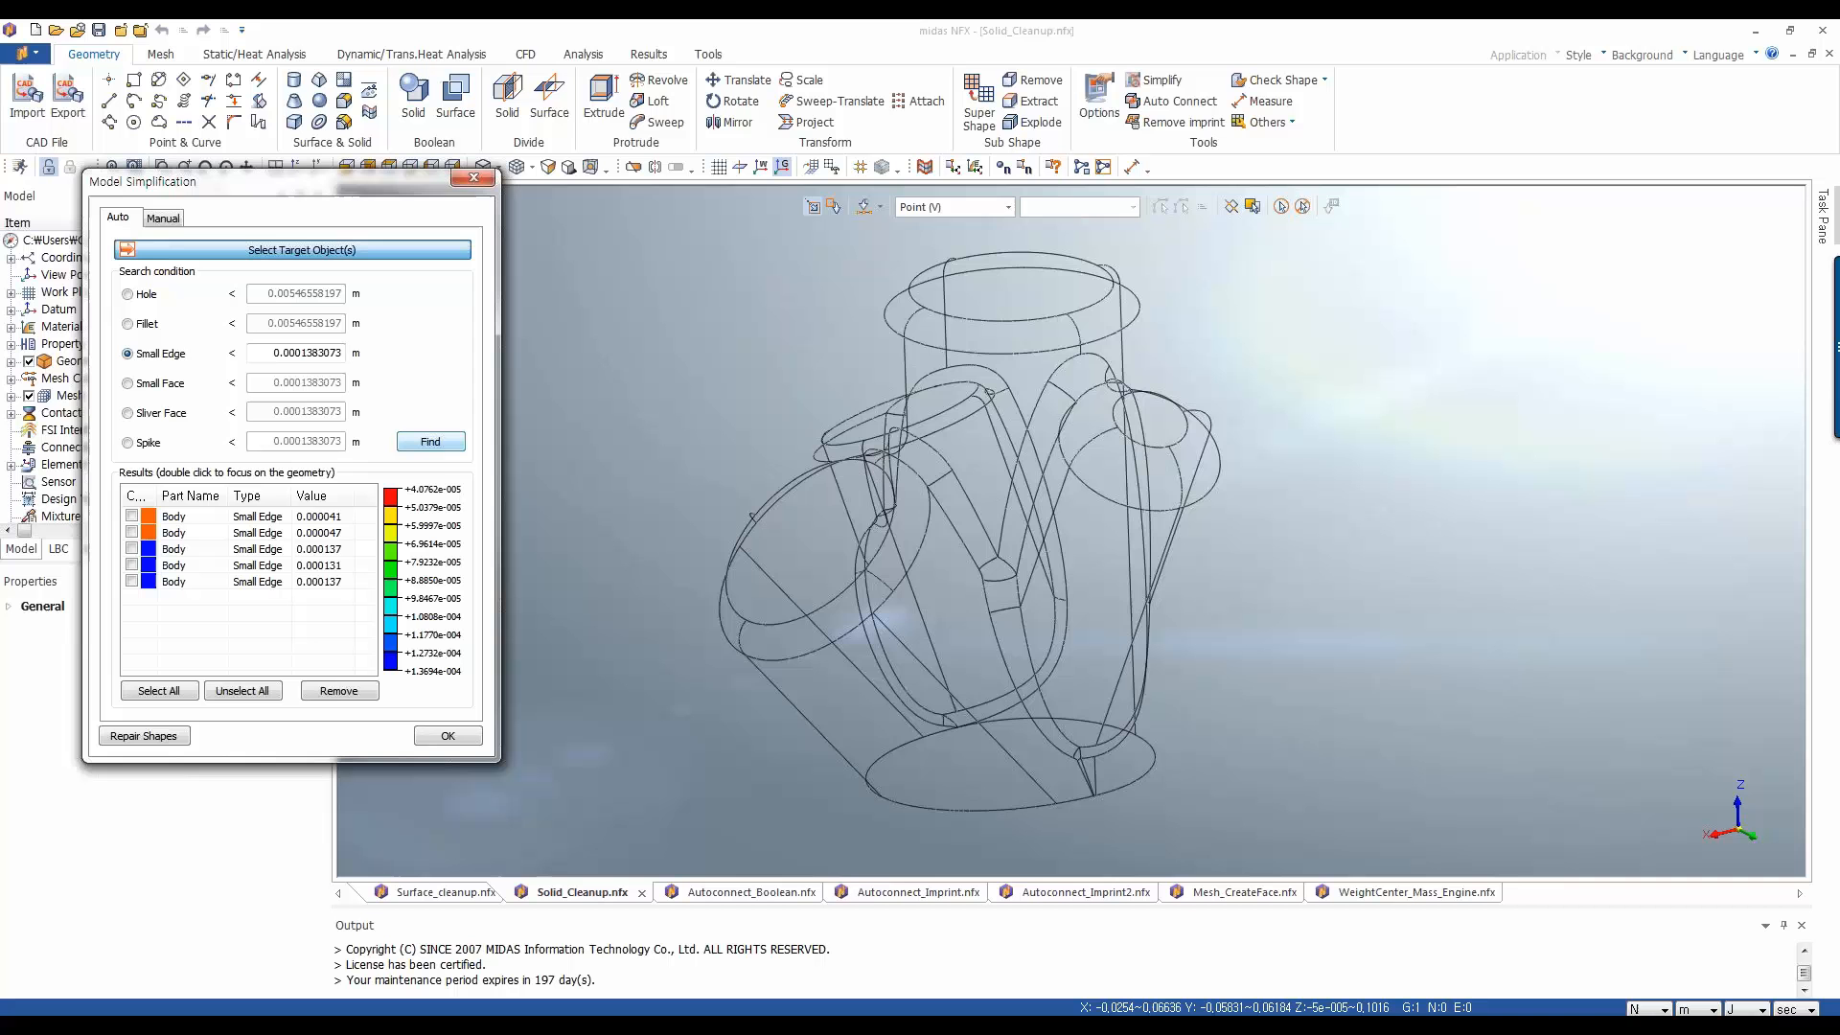
Examine the small edges found on the body, focusing on the narrow strip and the pointed fillet corner near the base
double_click(212, 517)
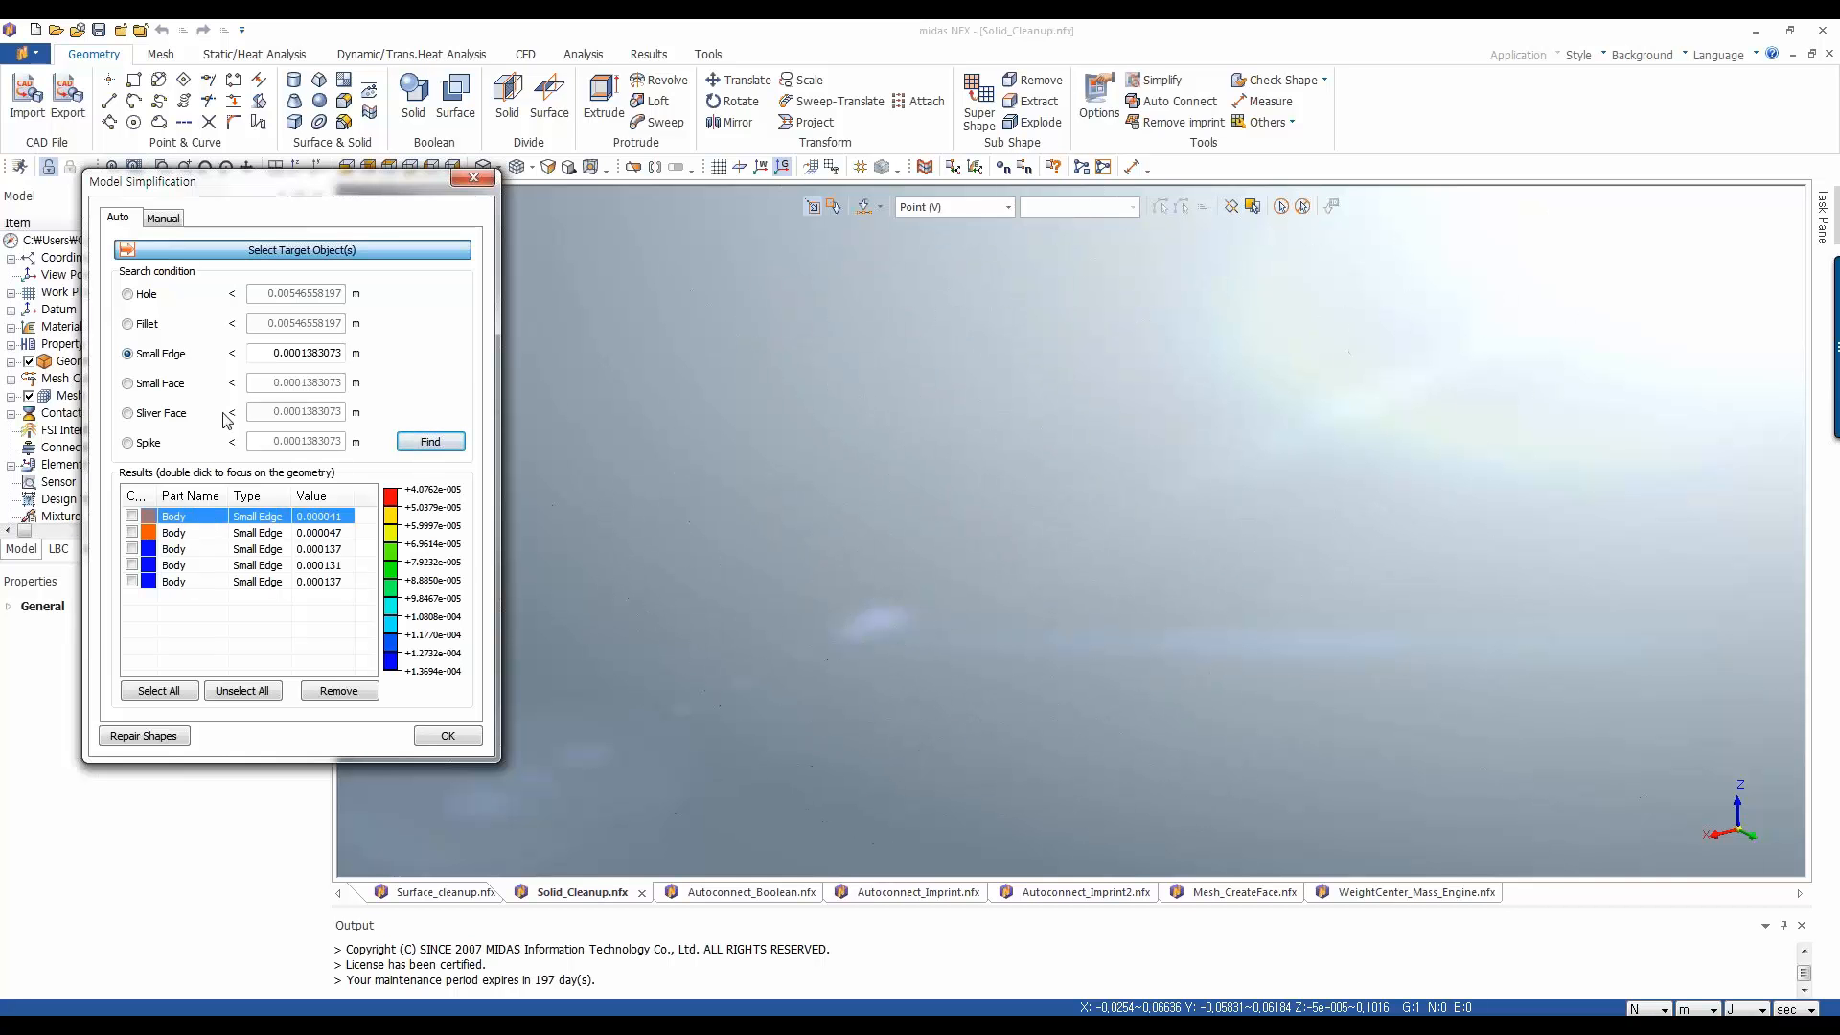
left_click_drag(272, 185, 307, 239)
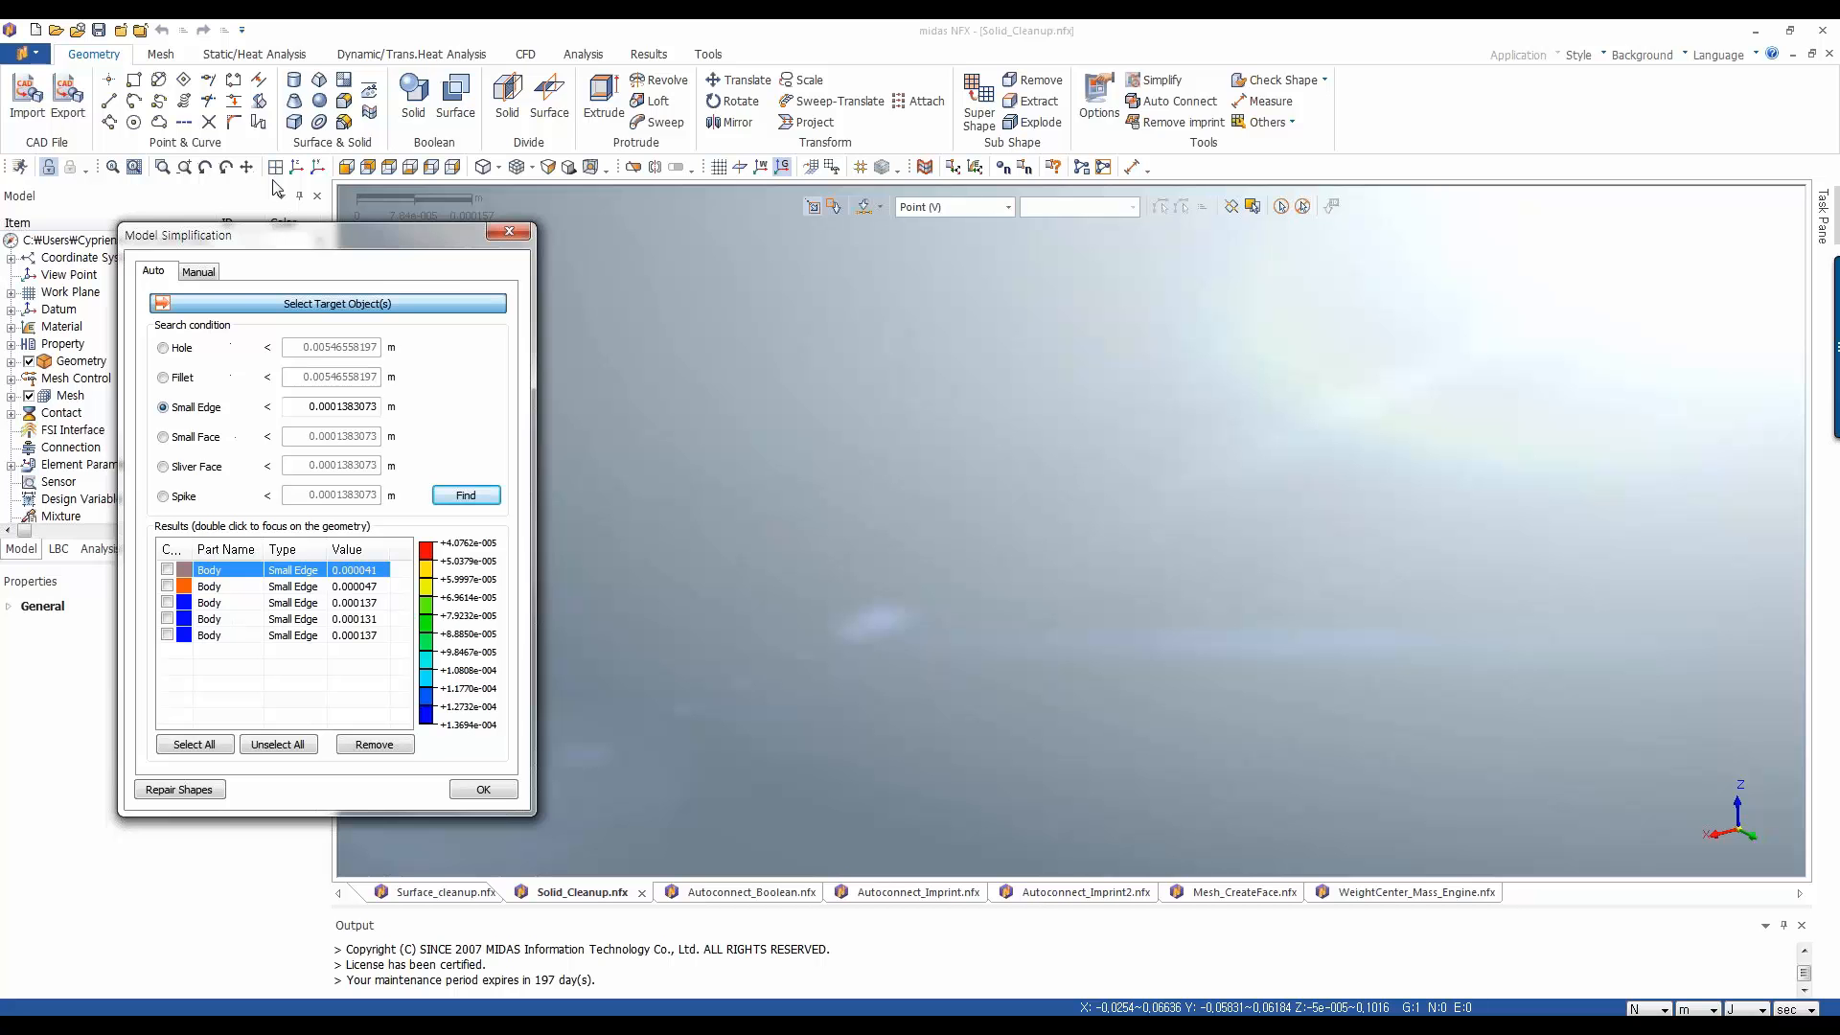
left_click(275, 168)
middle_click_drag(1054, 632, 828, 584)
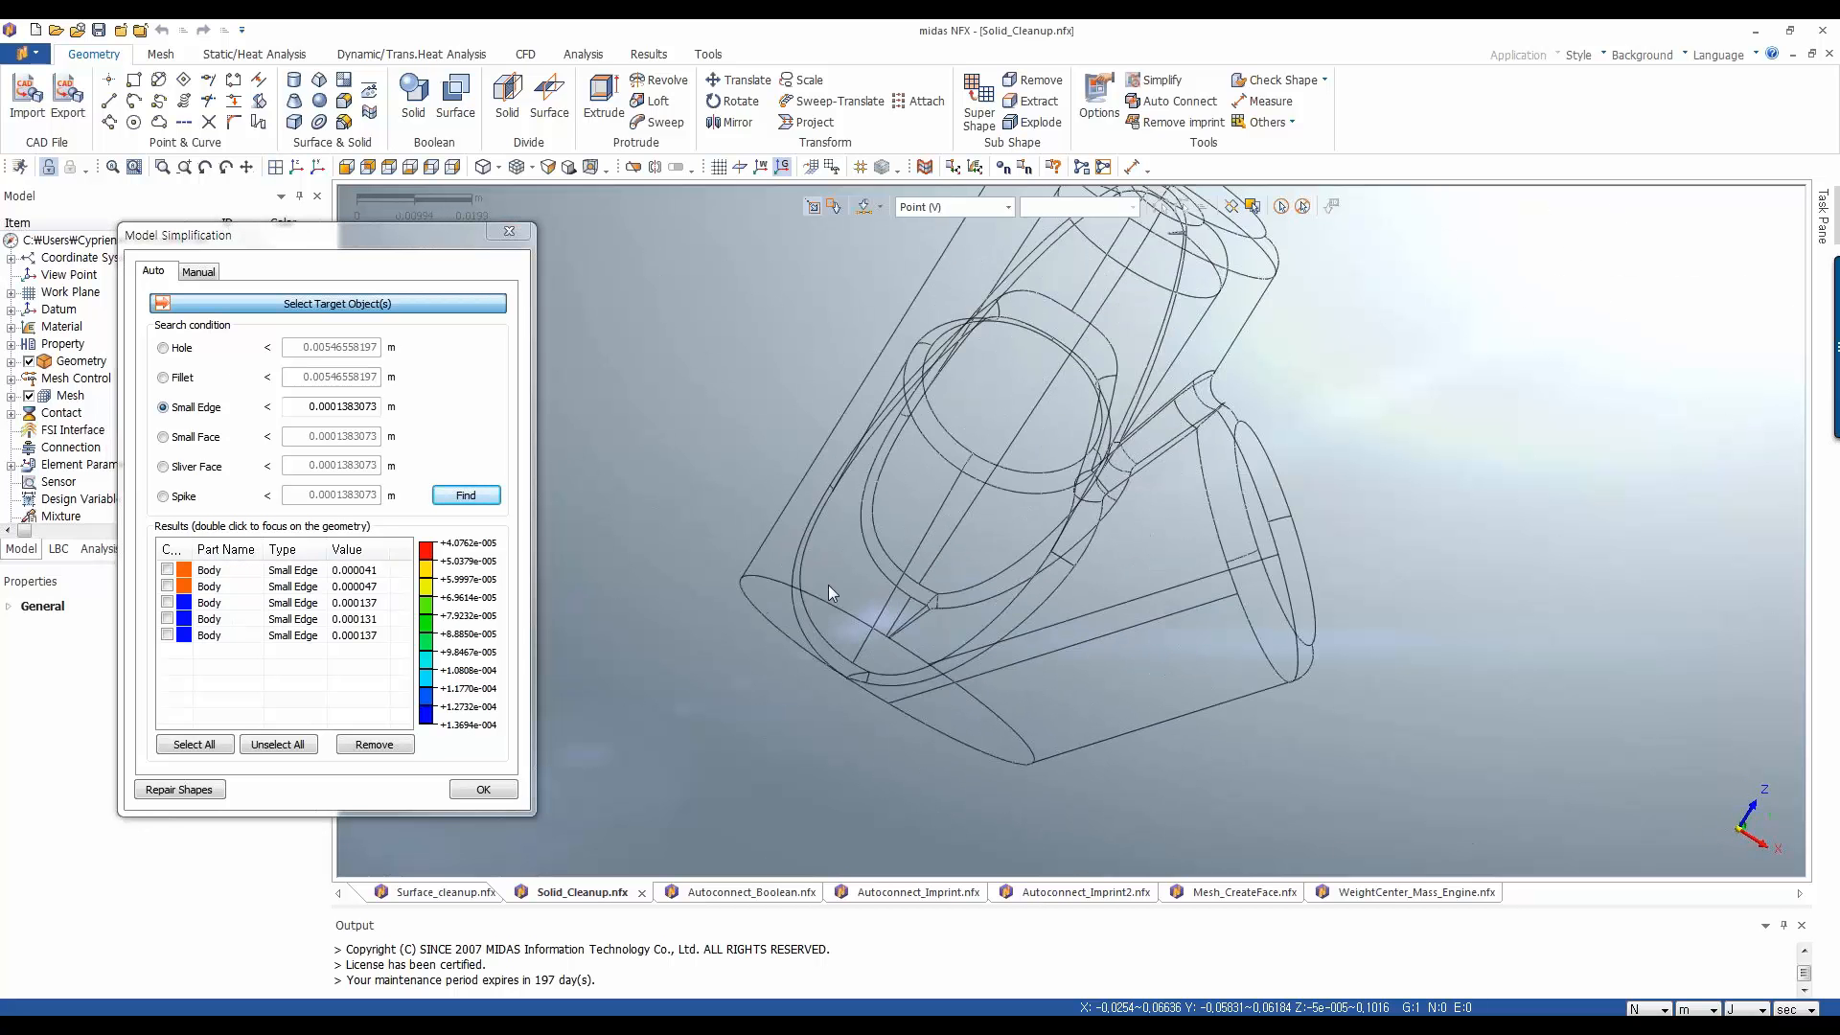
scroll(827, 585, "up", 10)
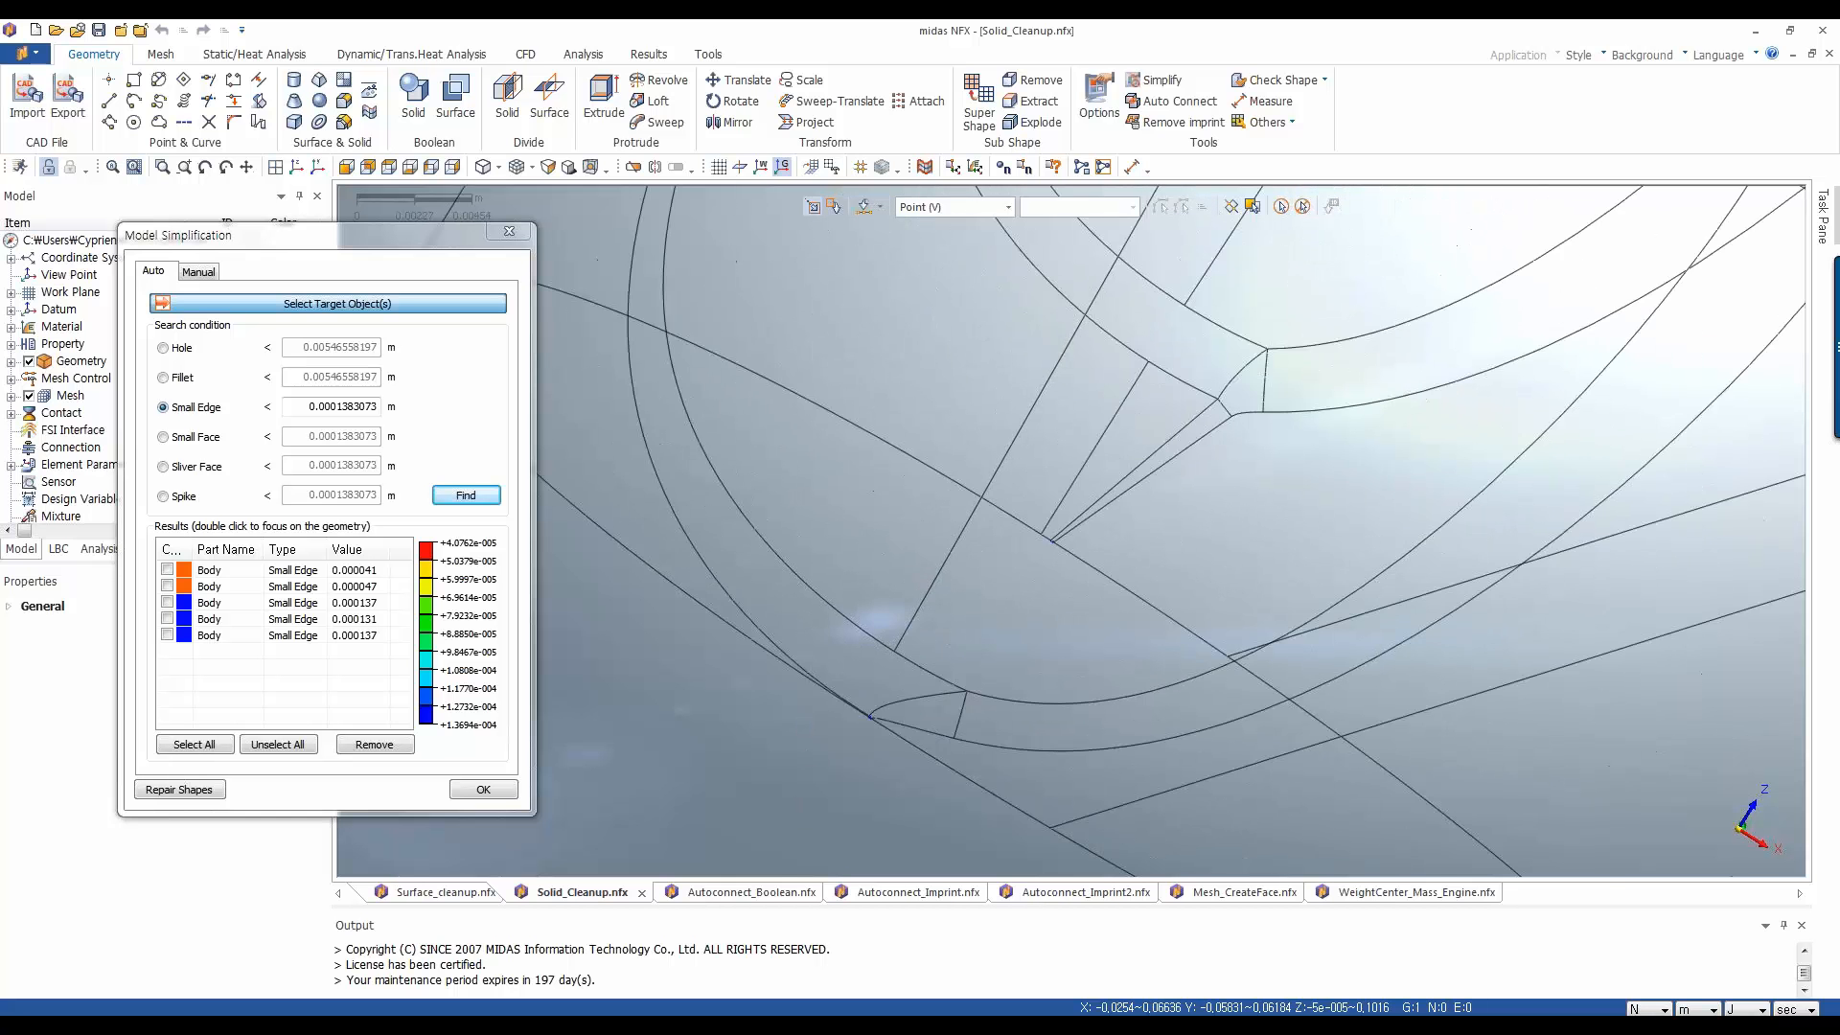
scroll(756, 658, "up", 12)
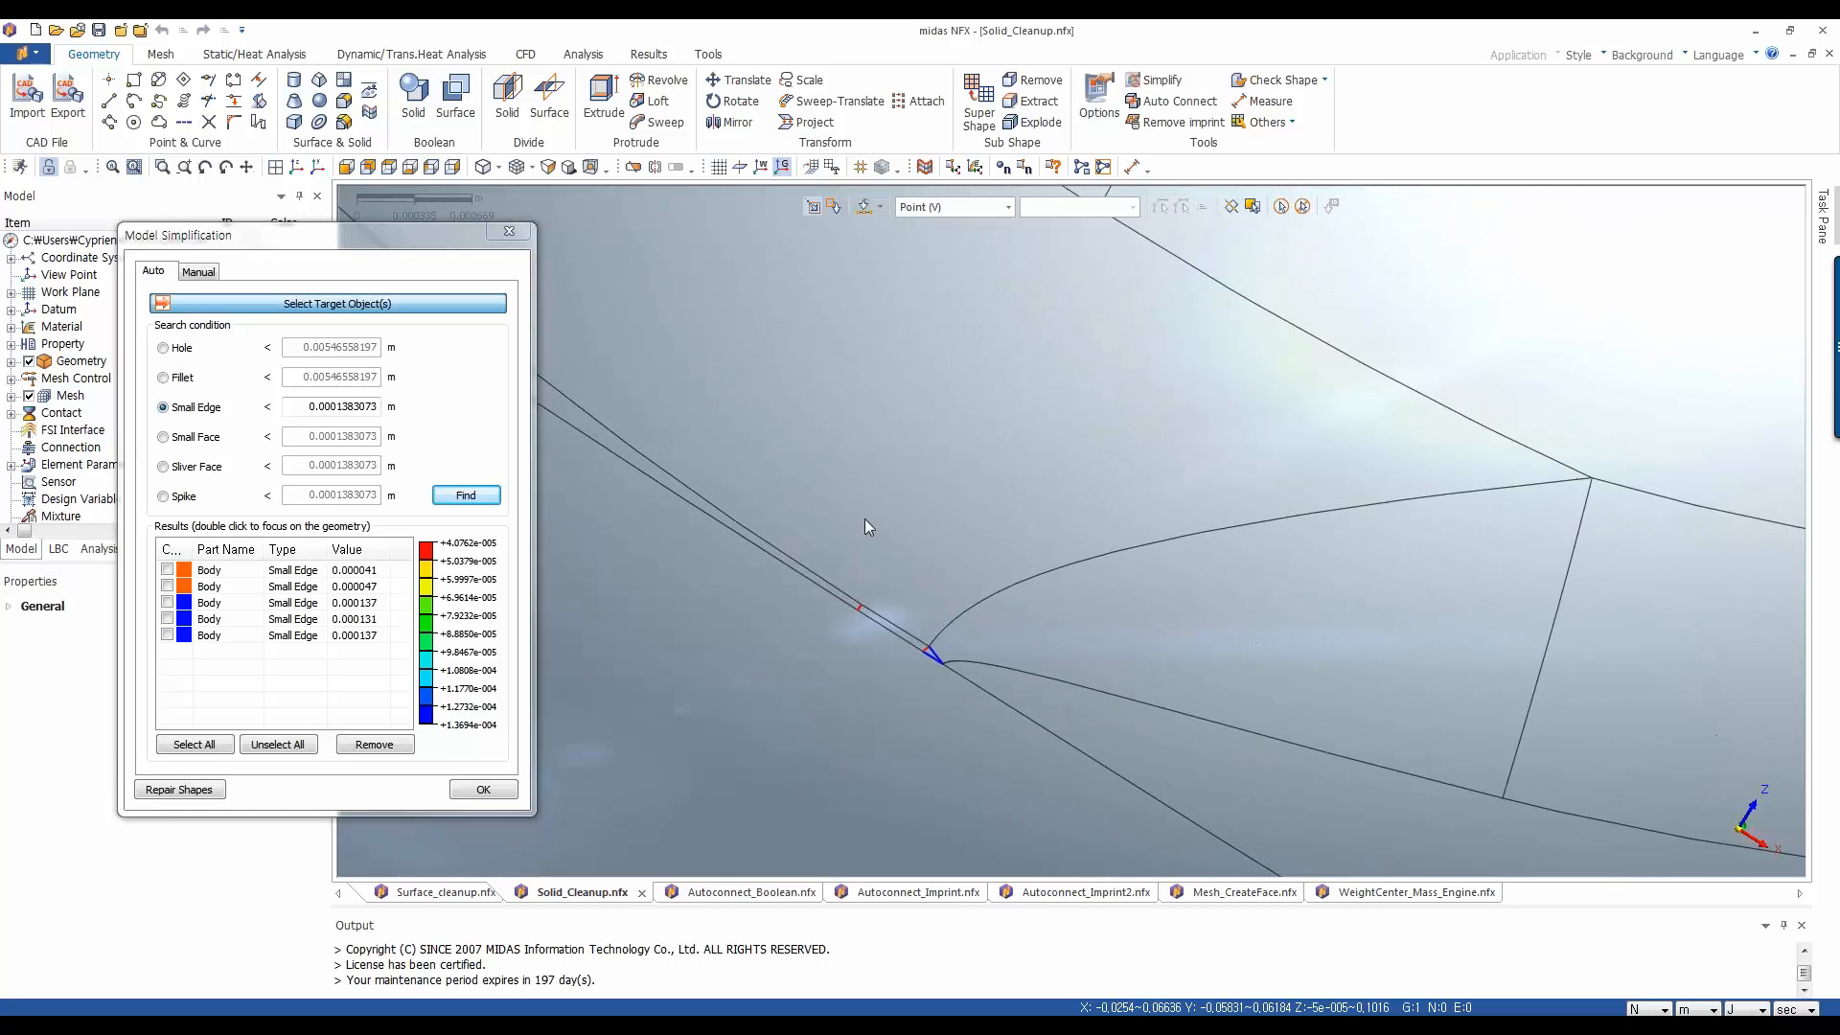
scroll(824, 546, "up", 4)
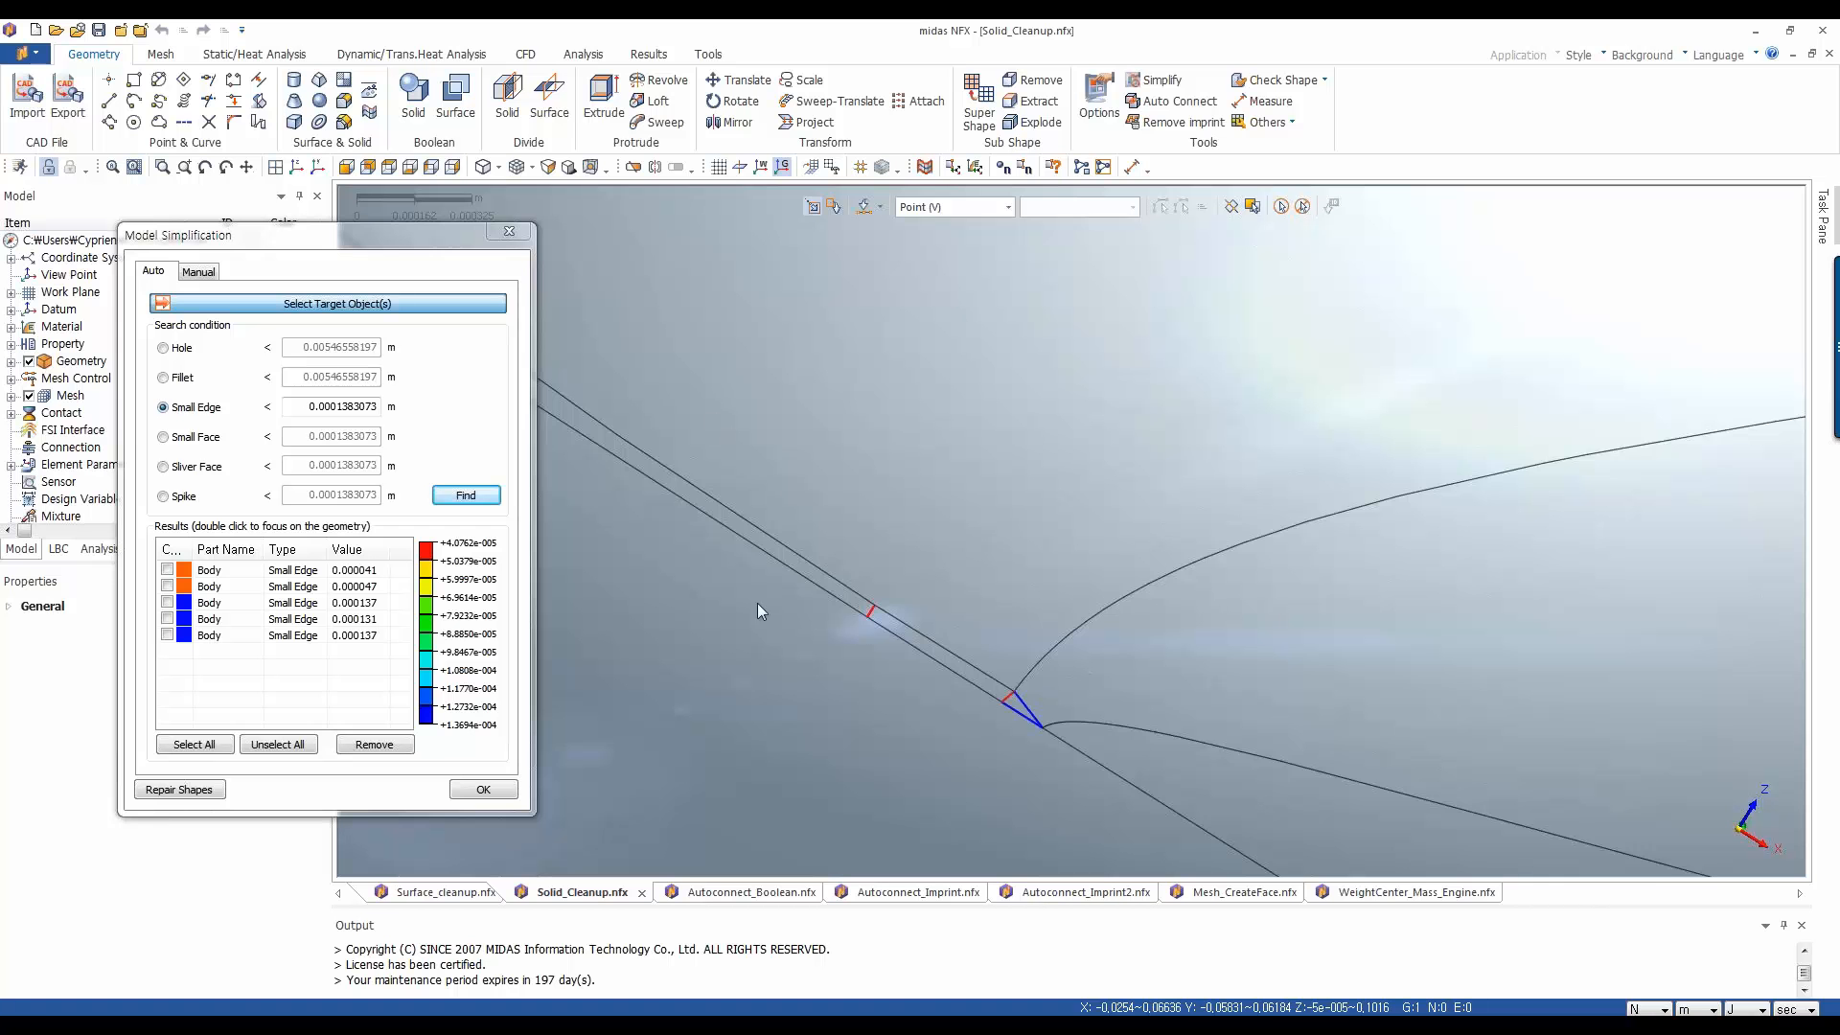
scroll(857, 680, "up", 5)
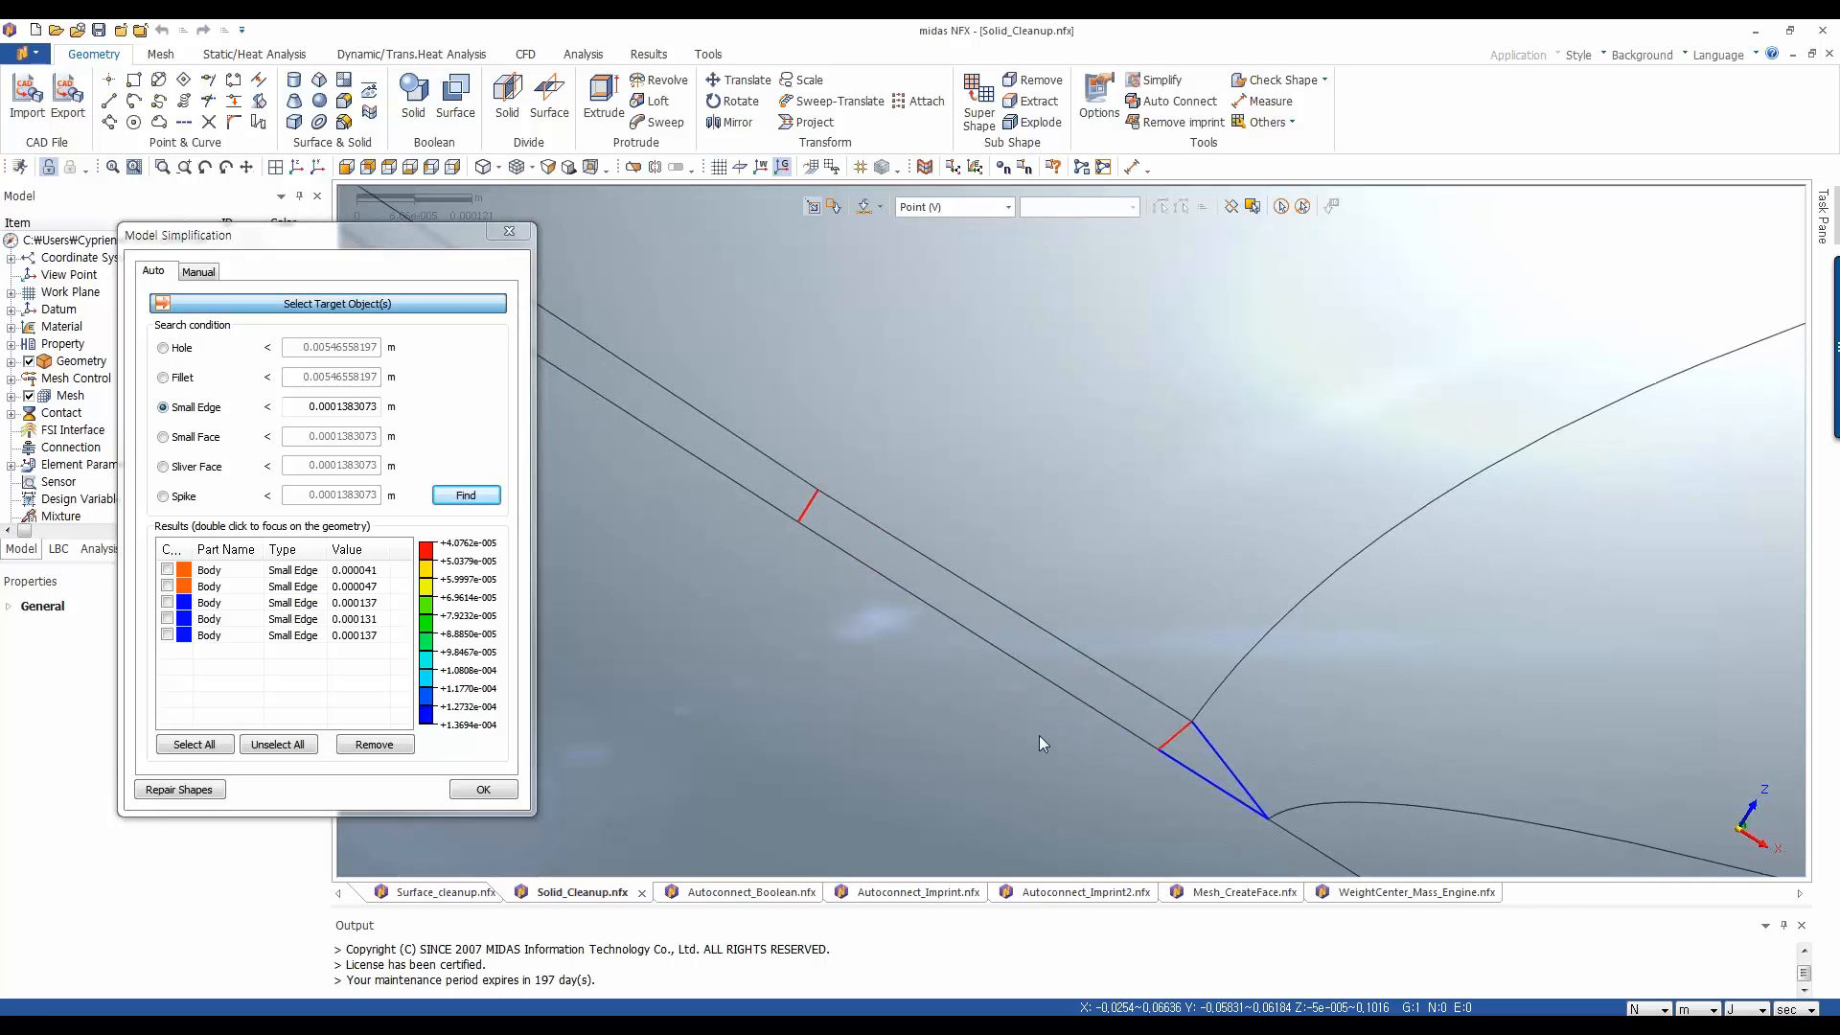
scroll(1039, 737, "down", 1)
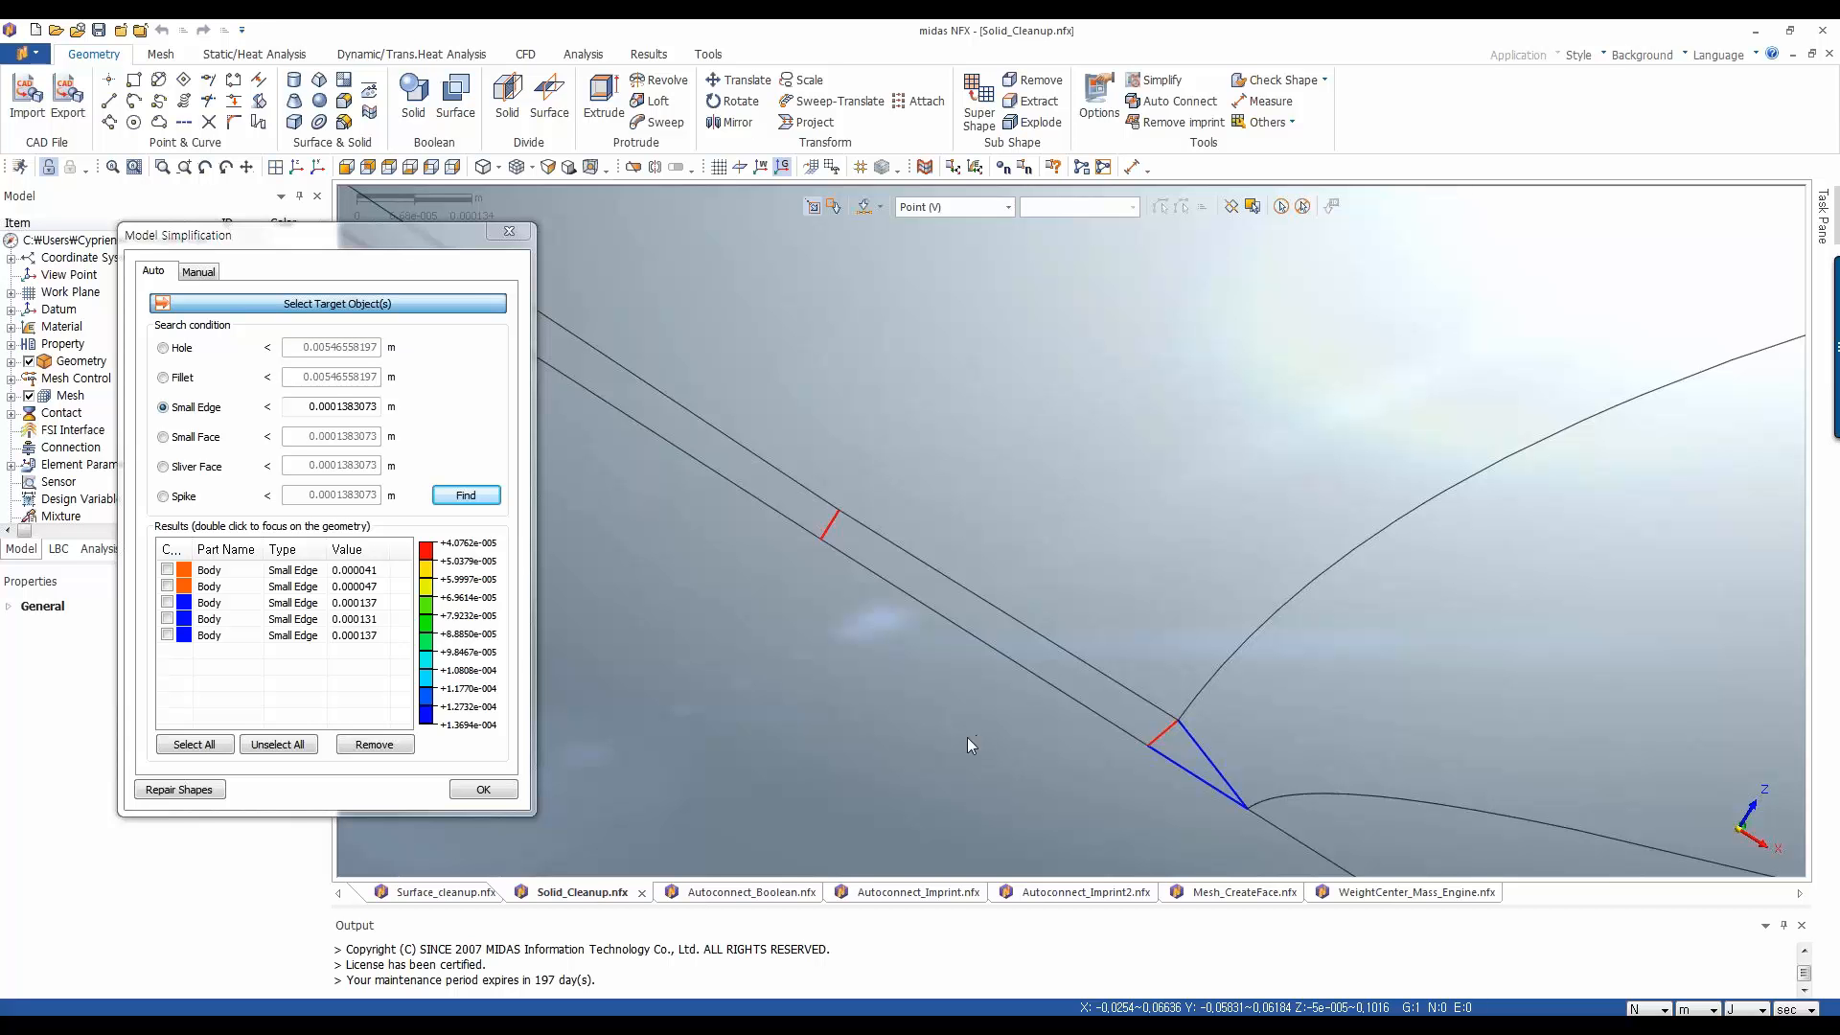
Try the automatic removal of all the small edges found on the body, and undo it
left_click(167, 569)
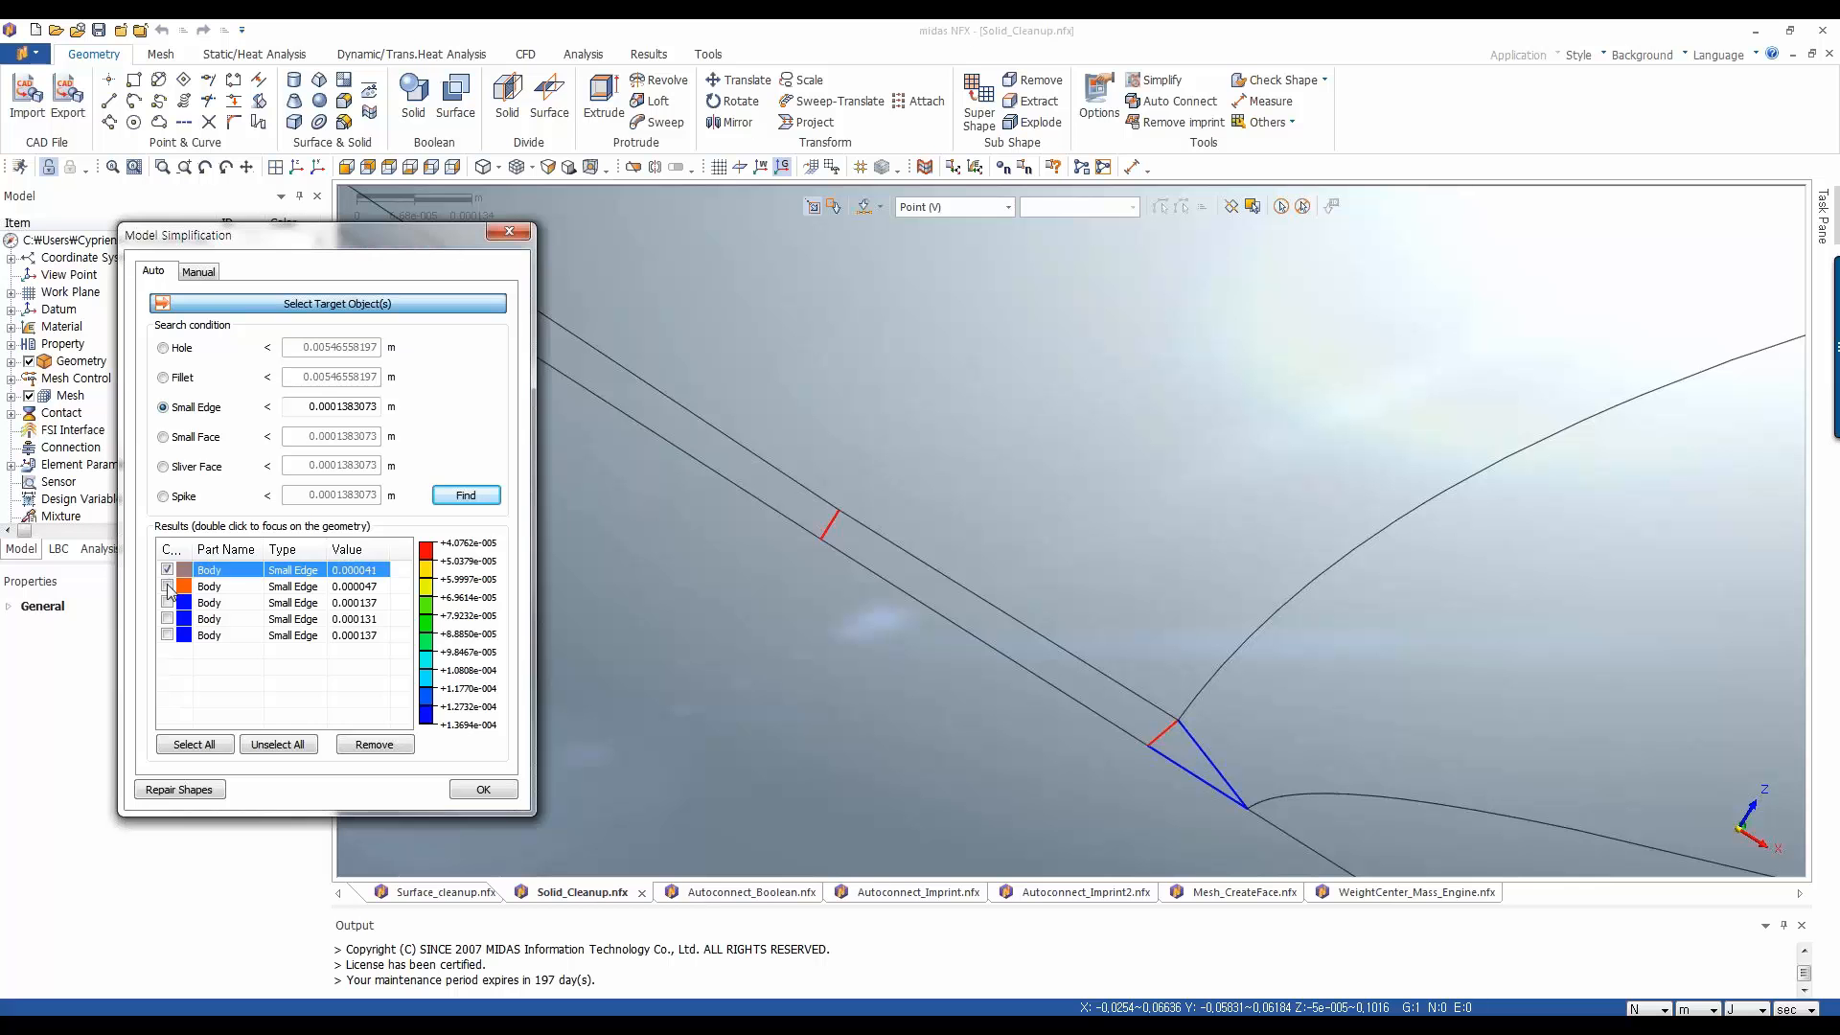
left_click(194, 744)
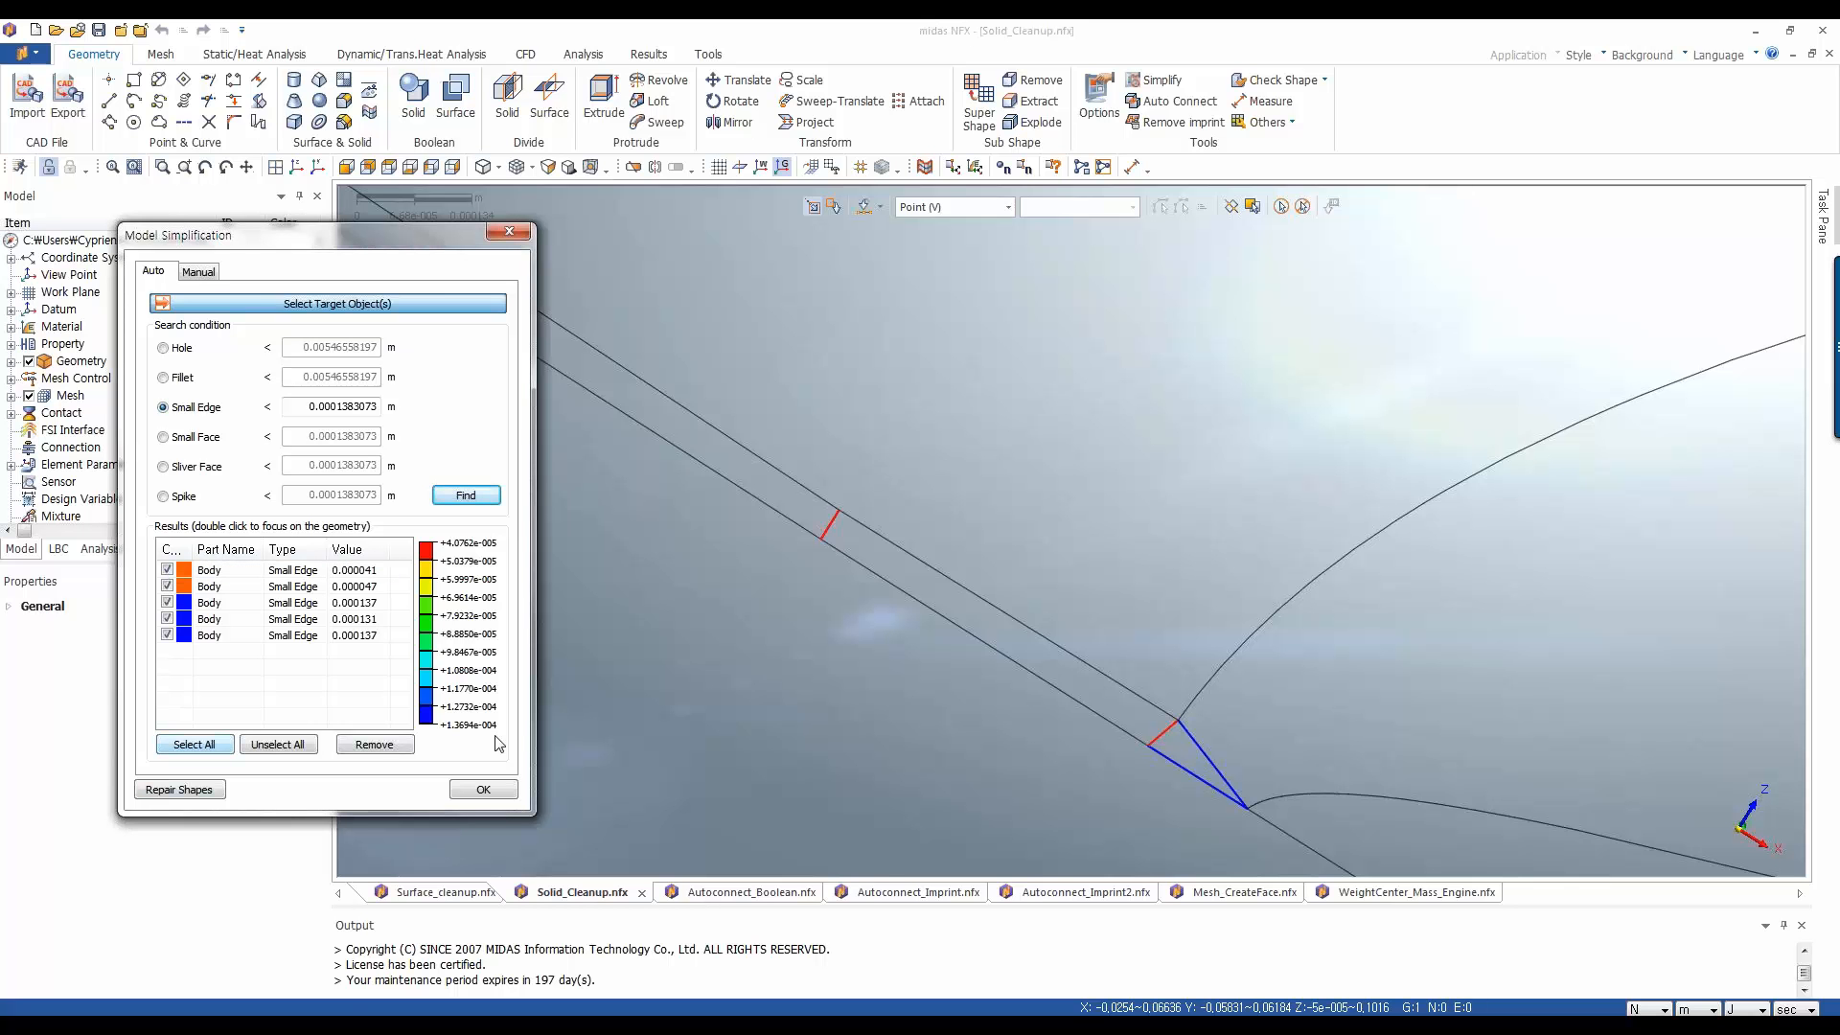
left_click(375, 745)
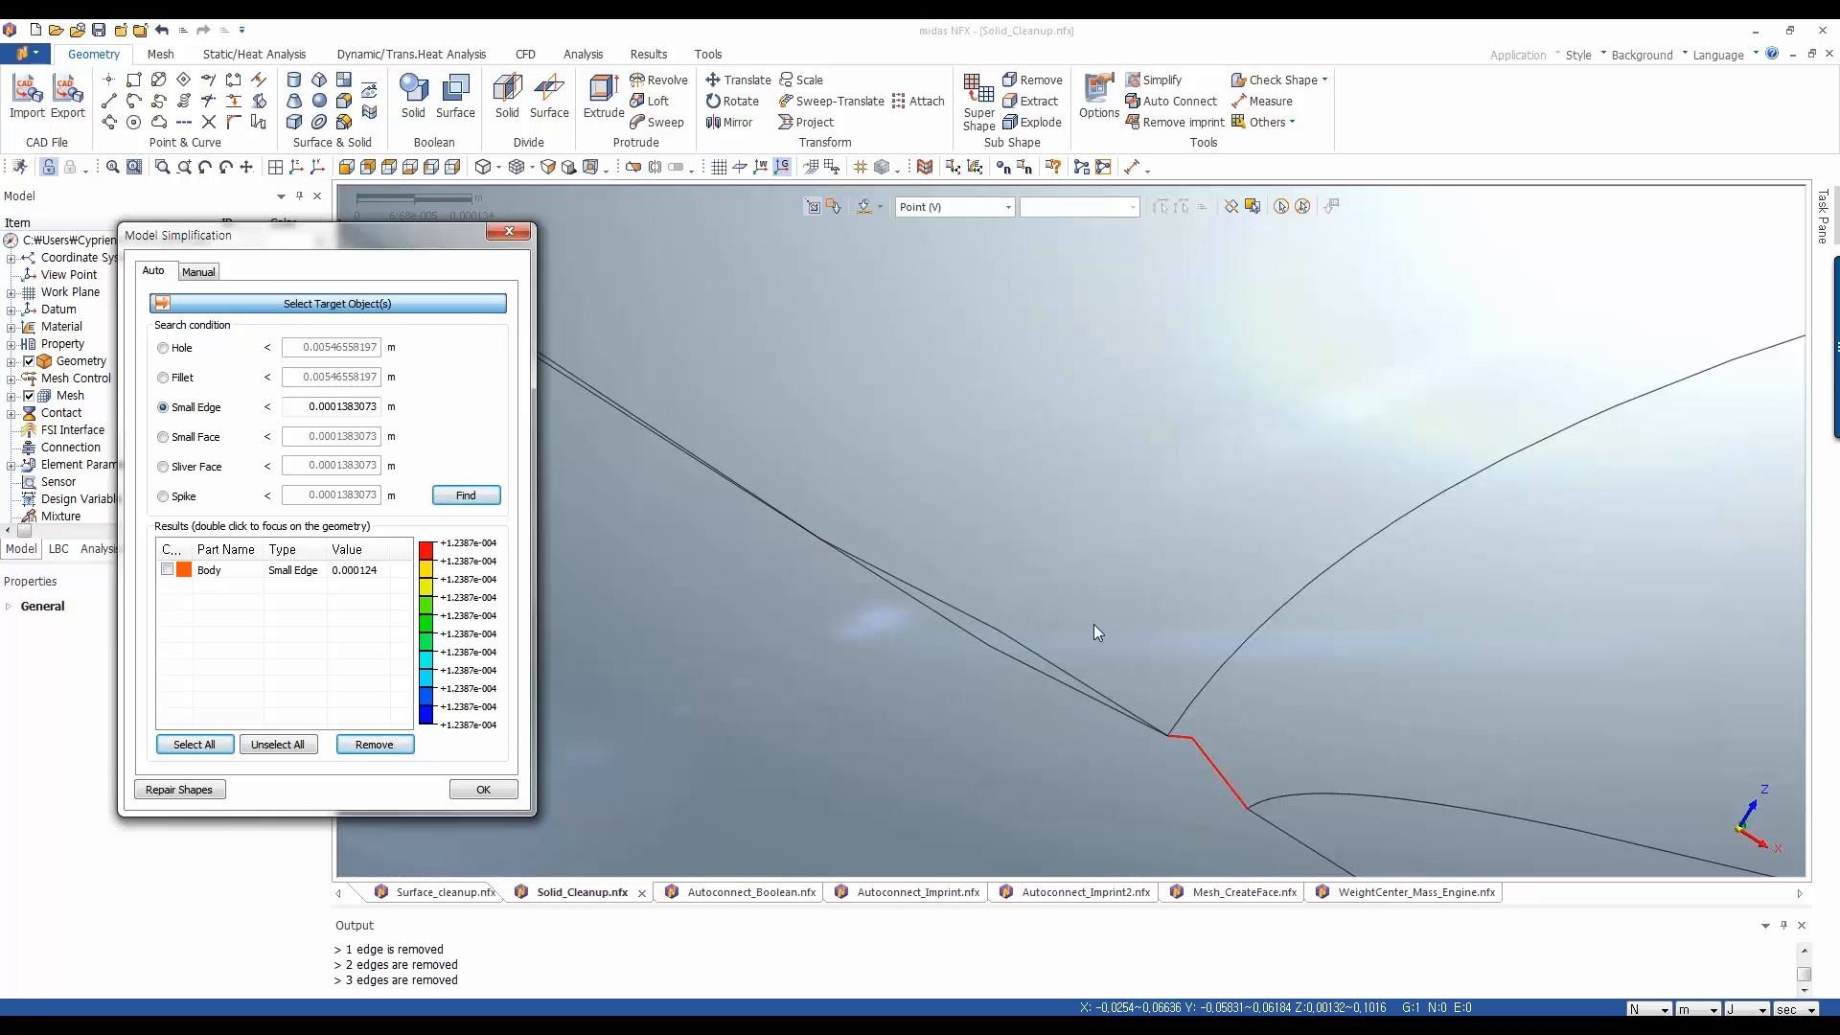
left_click(162, 40)
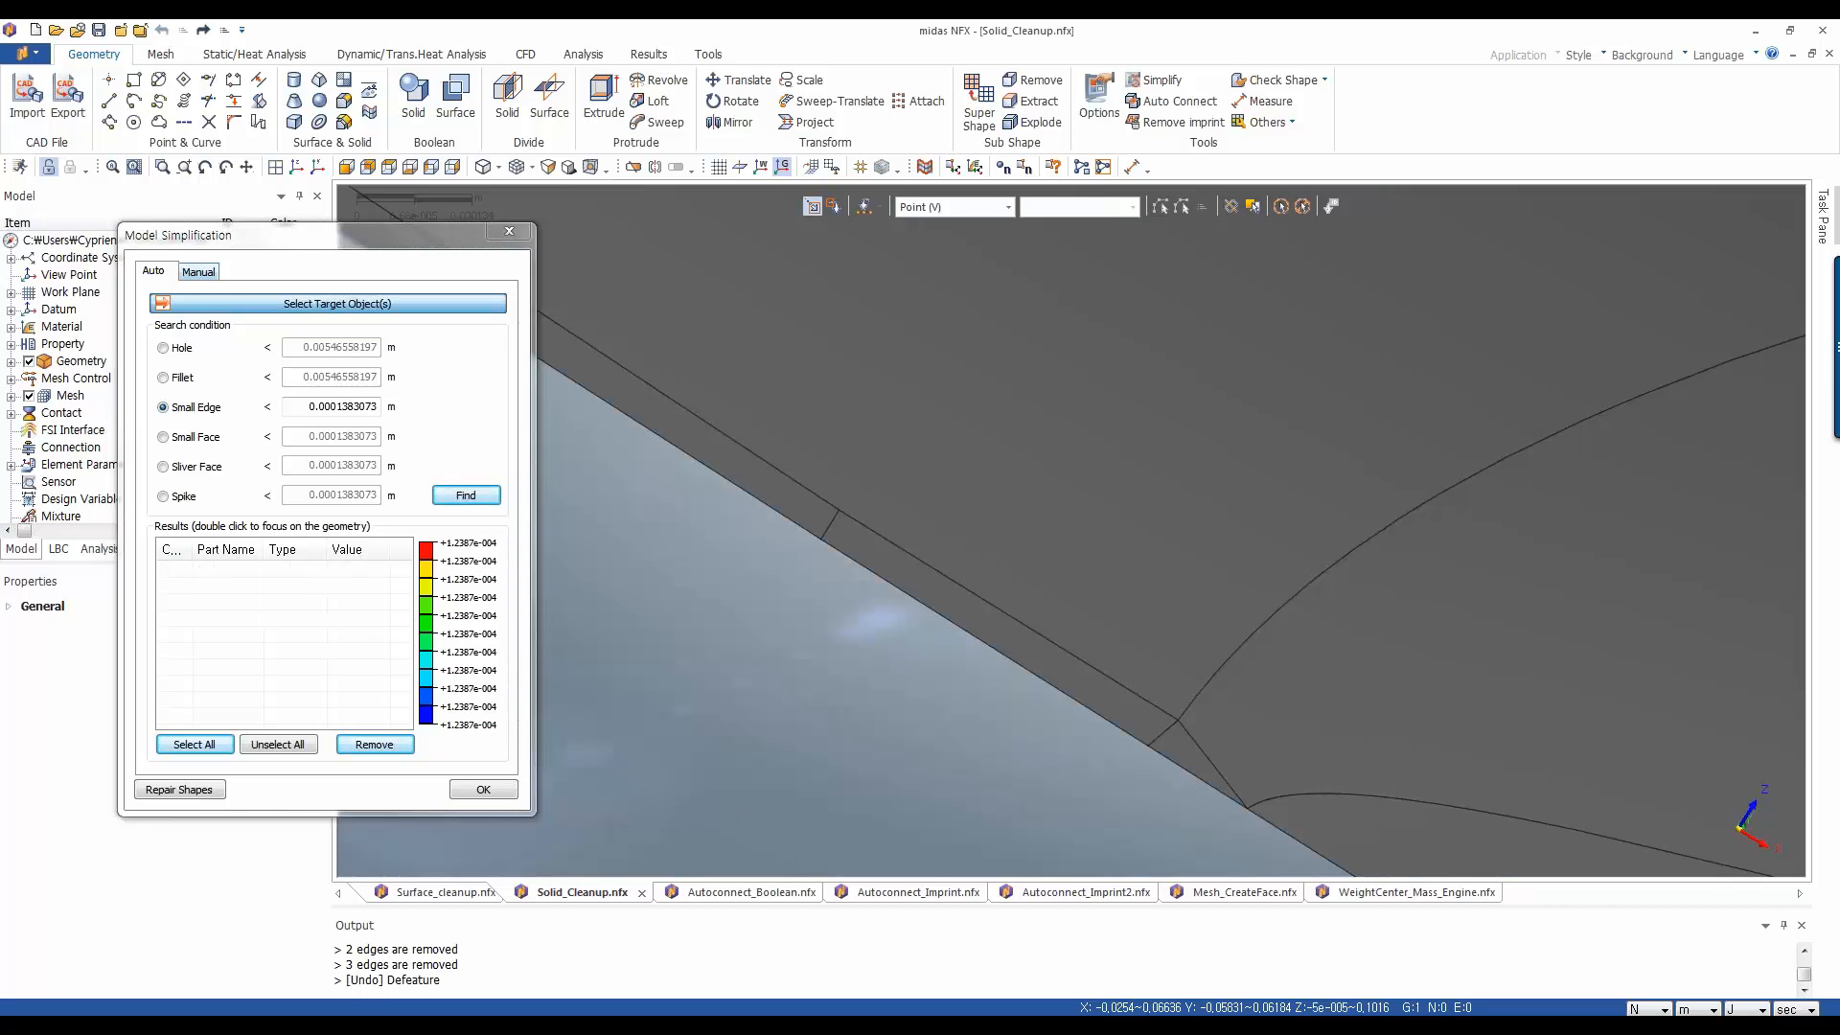
Switch to manual Merge Faces with immediate removal and merge the faces across the short edge crossing the narrow strip
left_click(198, 272)
left_click_drag(236, 233, 191, 254)
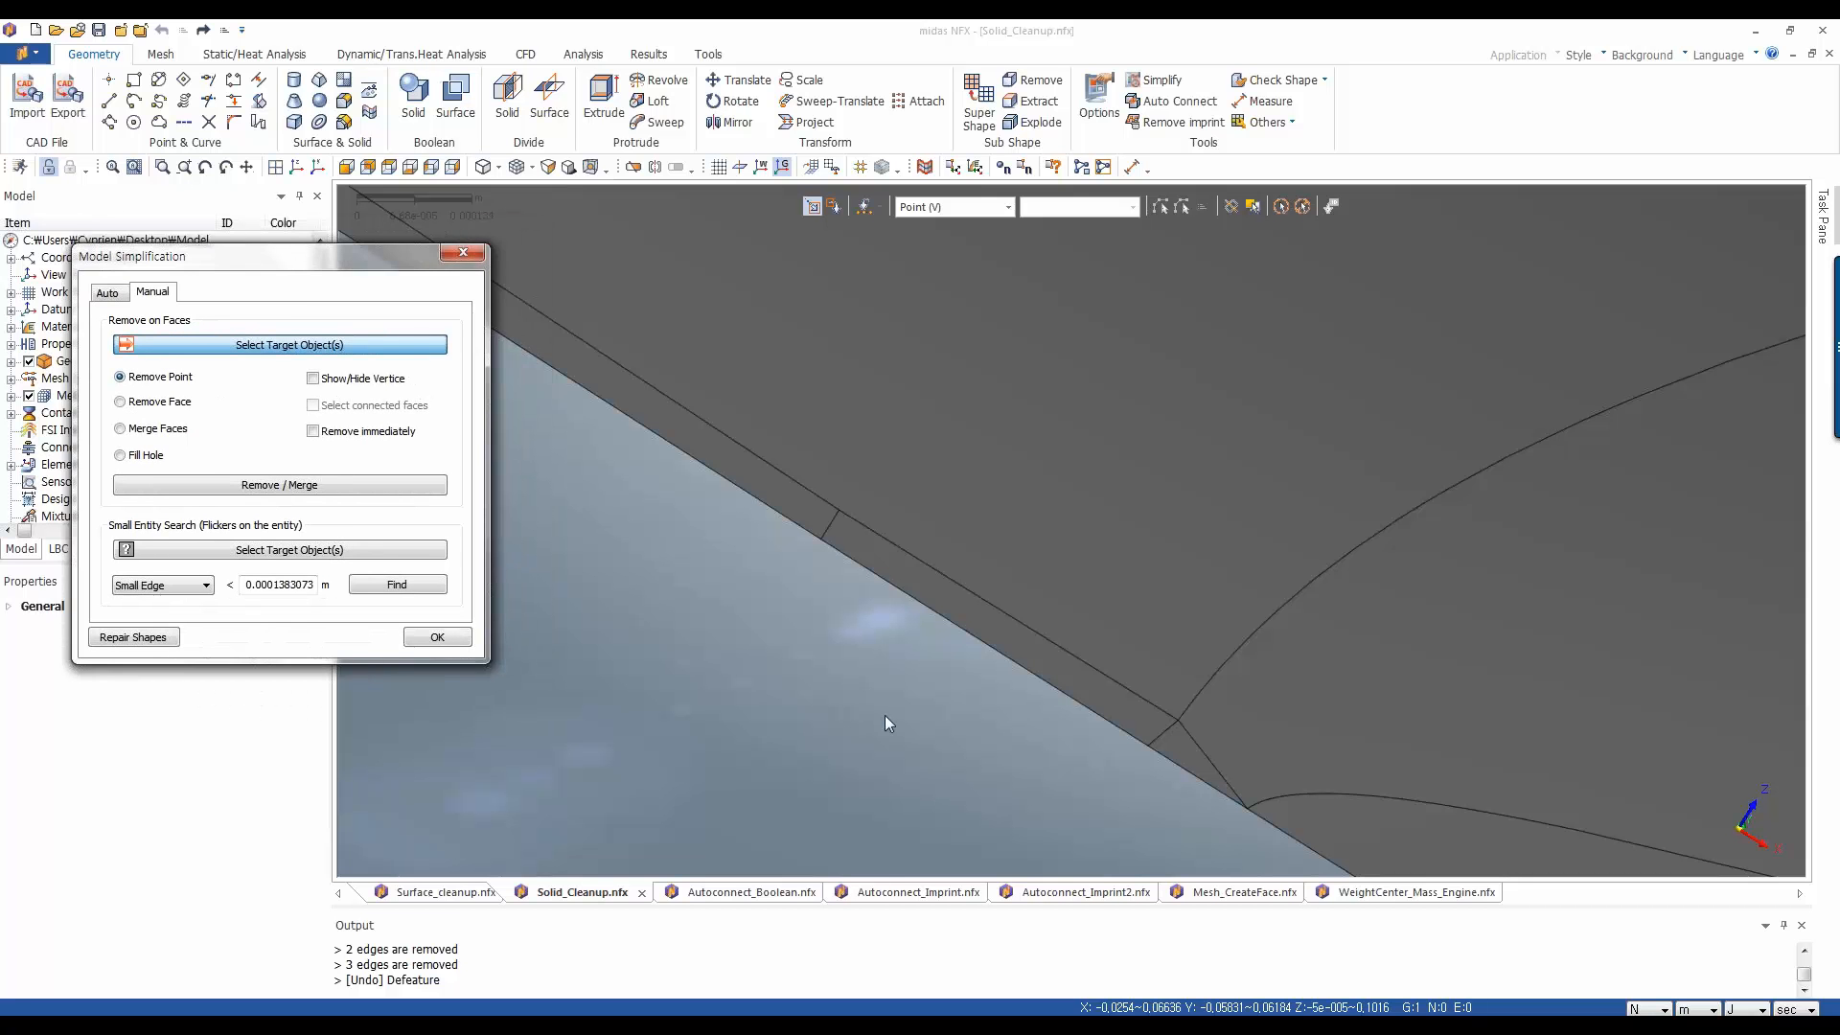
scroll(786, 546, "down", 2)
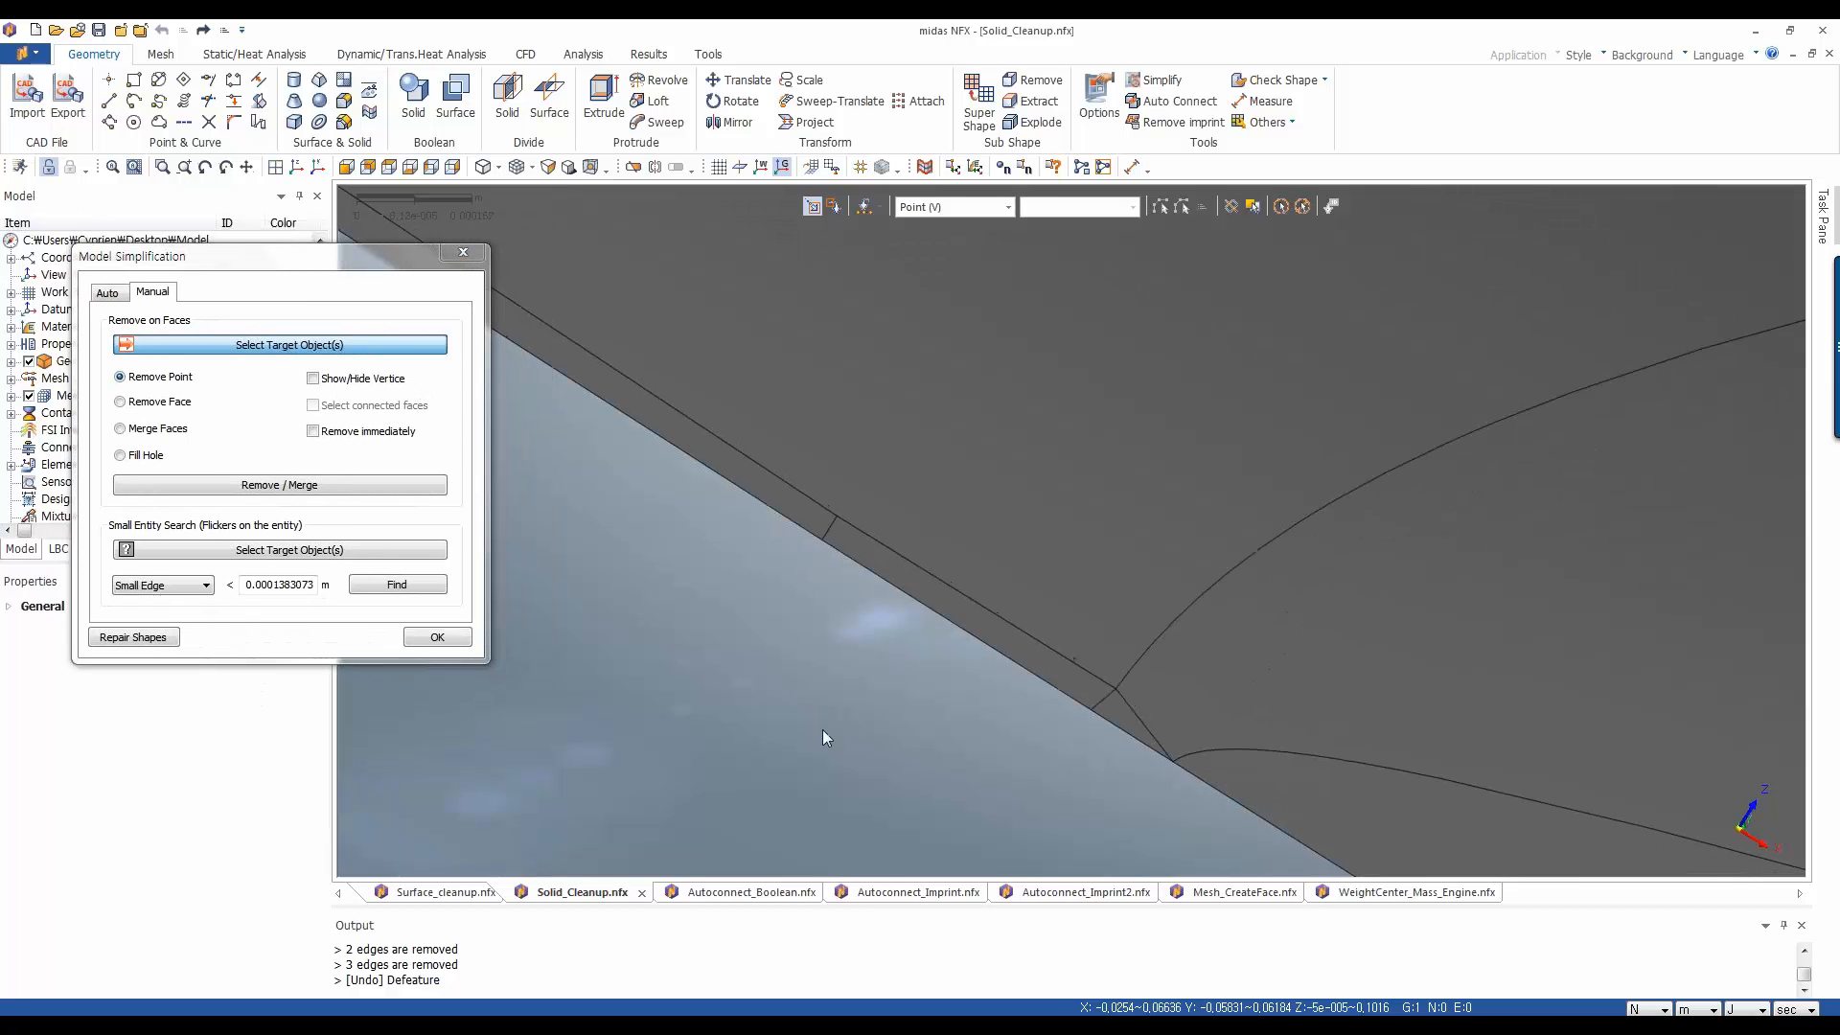
left_click(146, 431)
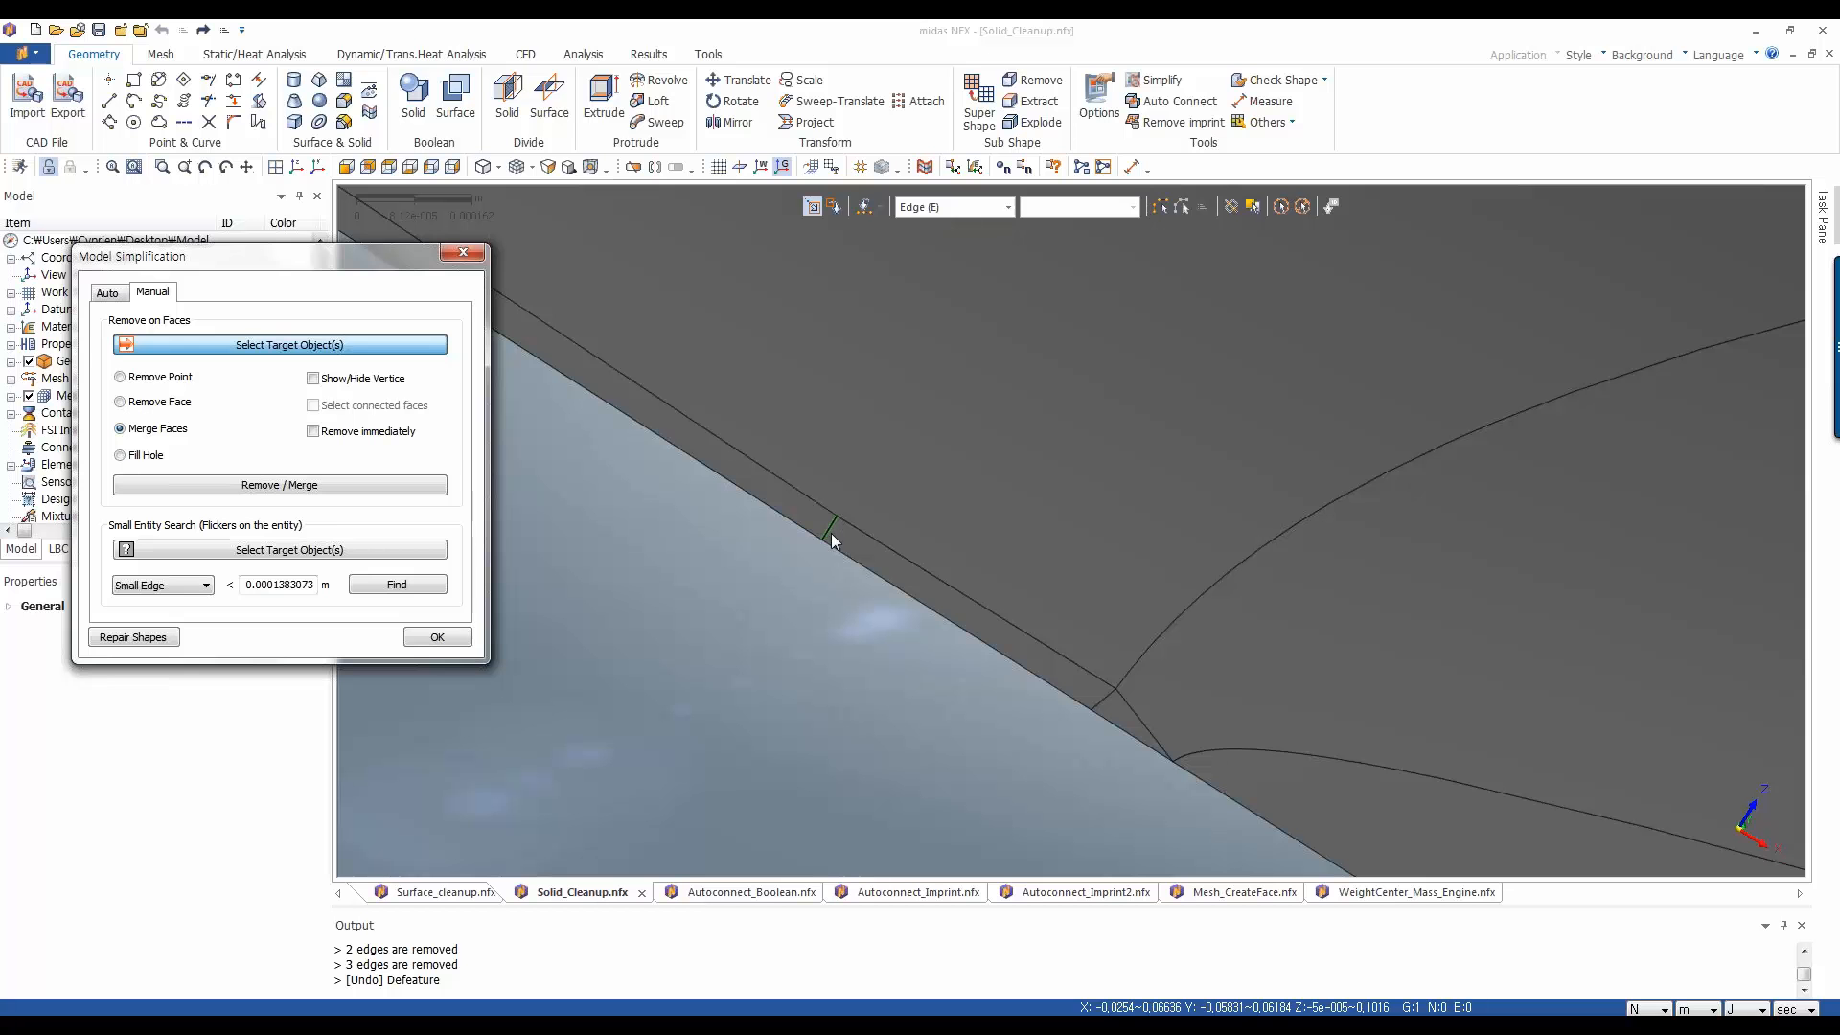
left_click(347, 432)
left_click(835, 527)
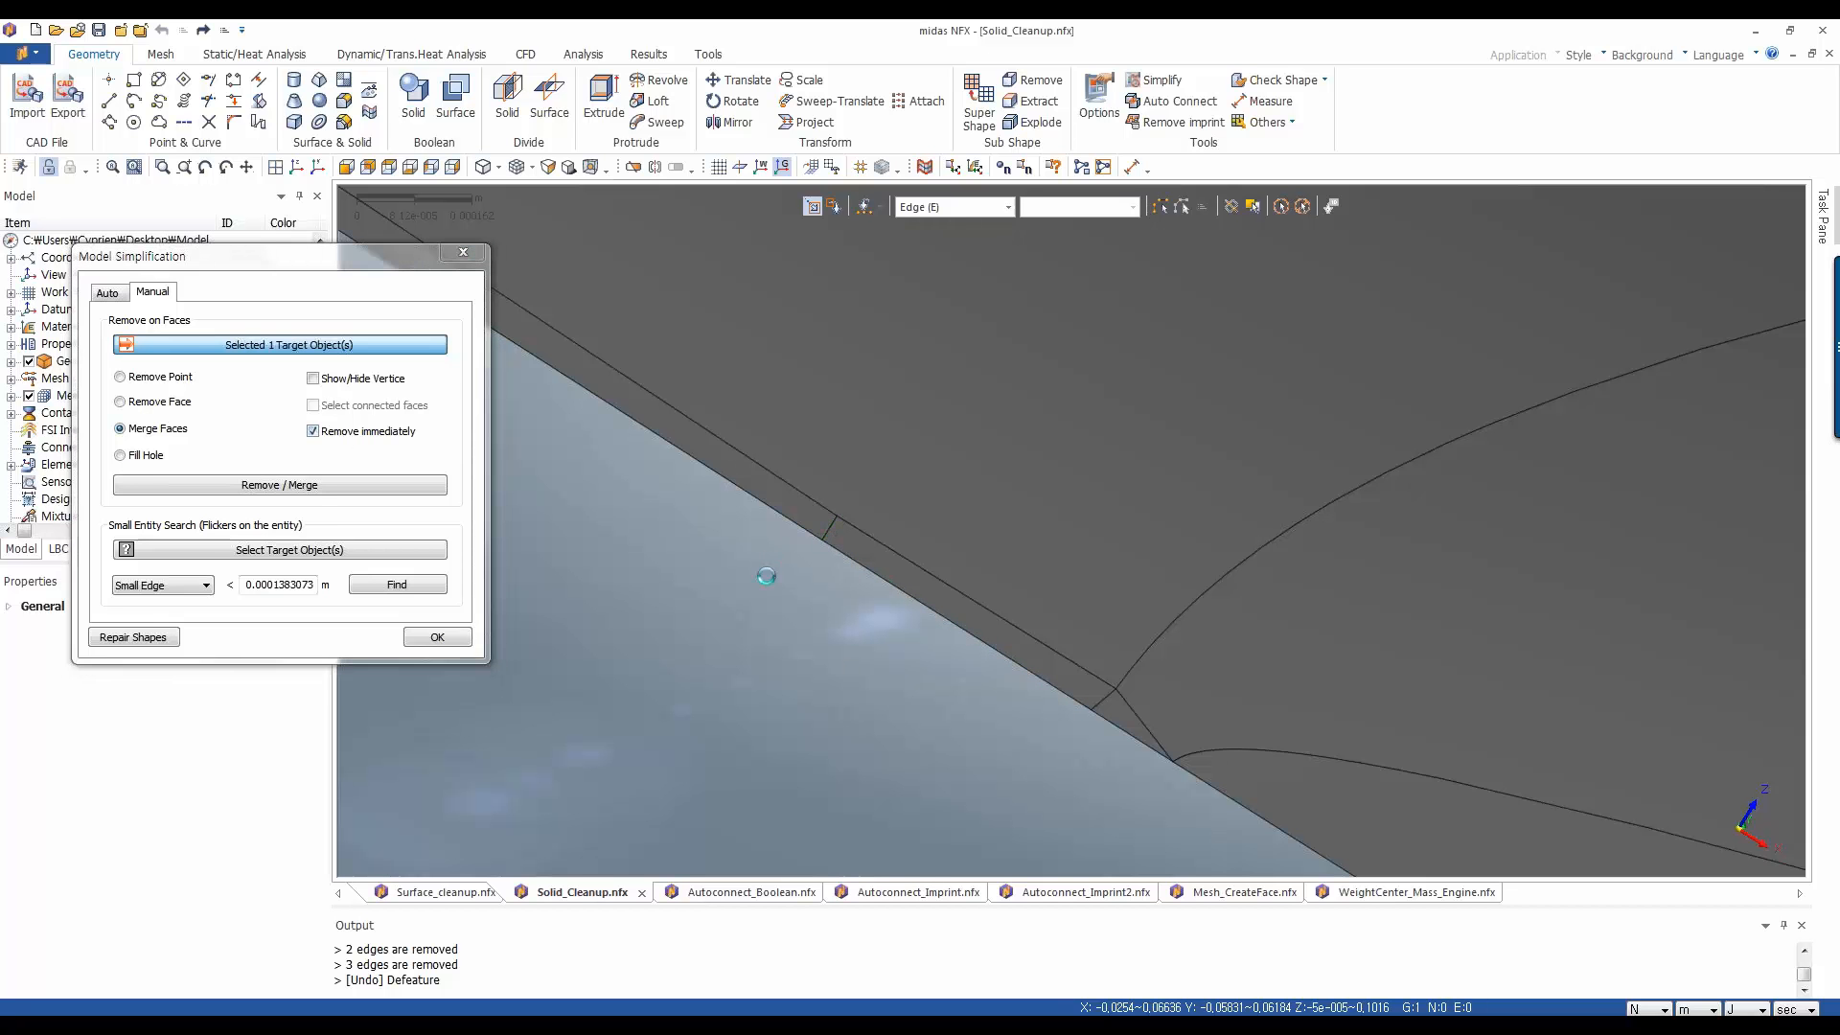
Merge the remaining sliver faces of the narrow strip and its pointed end into the neighbouring faces
scroll(789, 640, "down", 1)
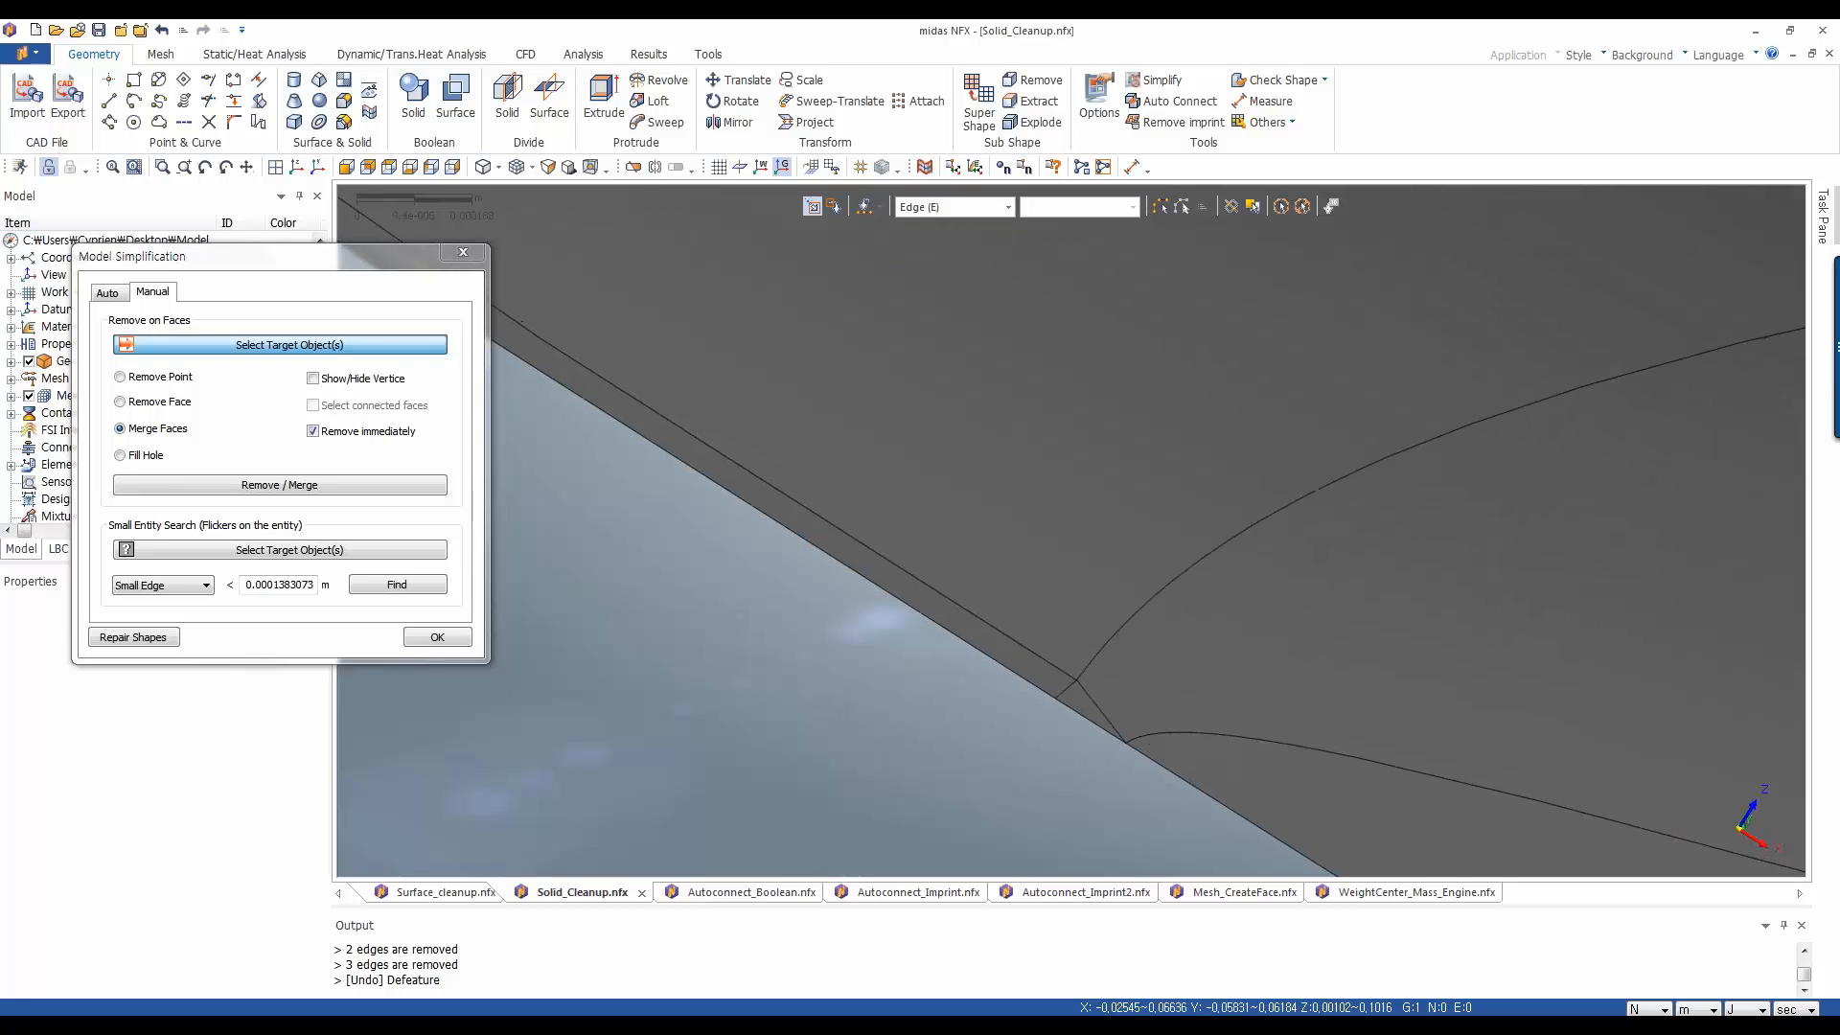
scroll(657, 502, "down", 3)
scroll(920, 671, "up", 1)
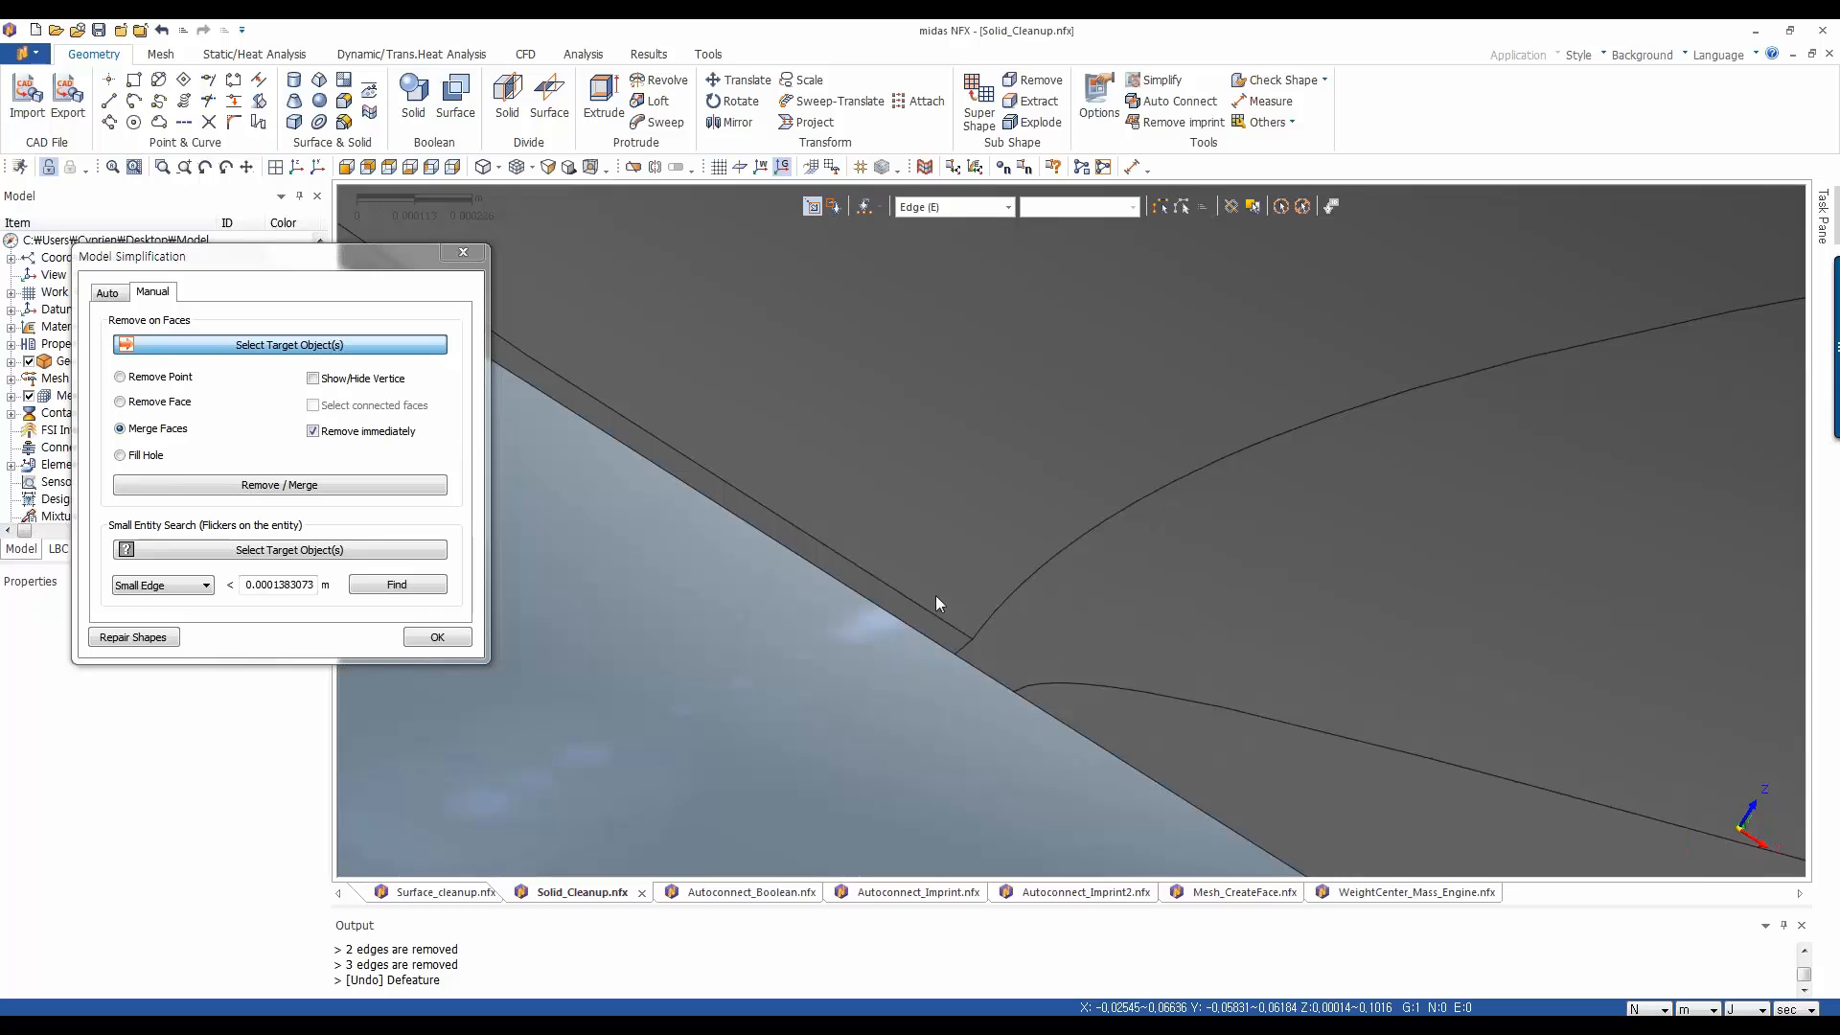
scroll(920, 624, "down", 1)
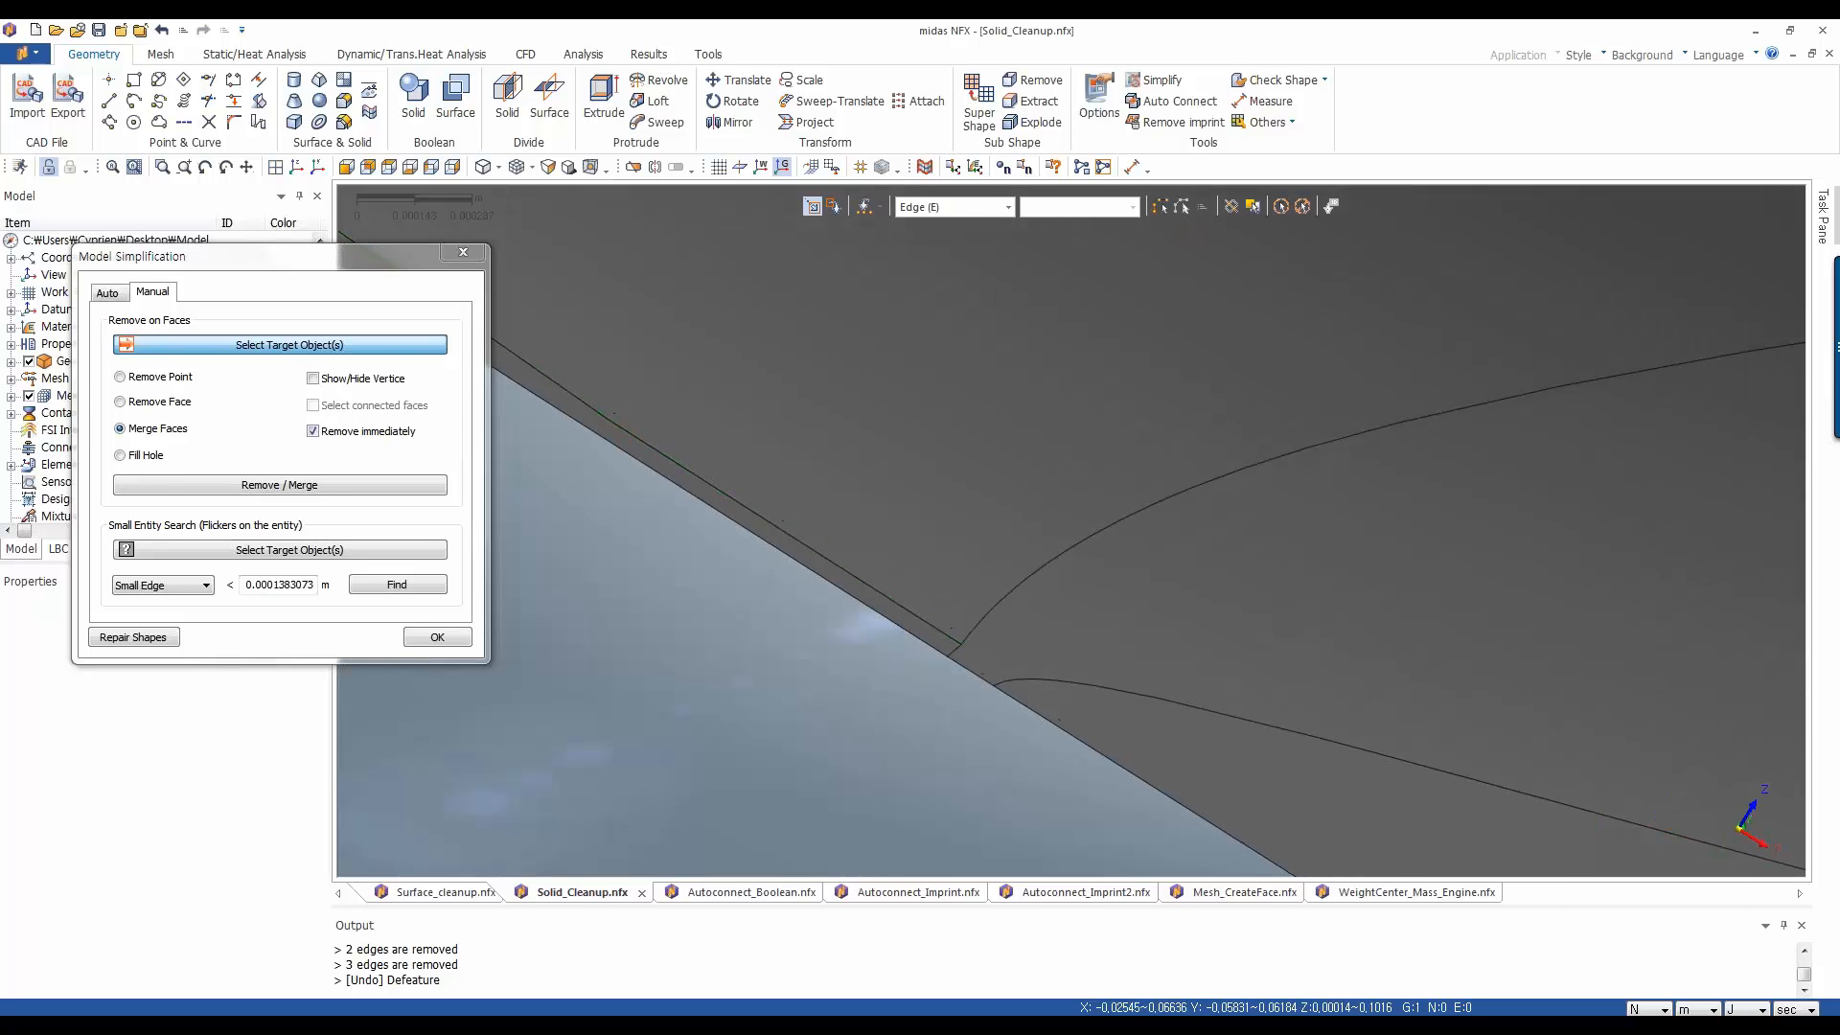
left_click(859, 714)
scroll(860, 705, "down", 1)
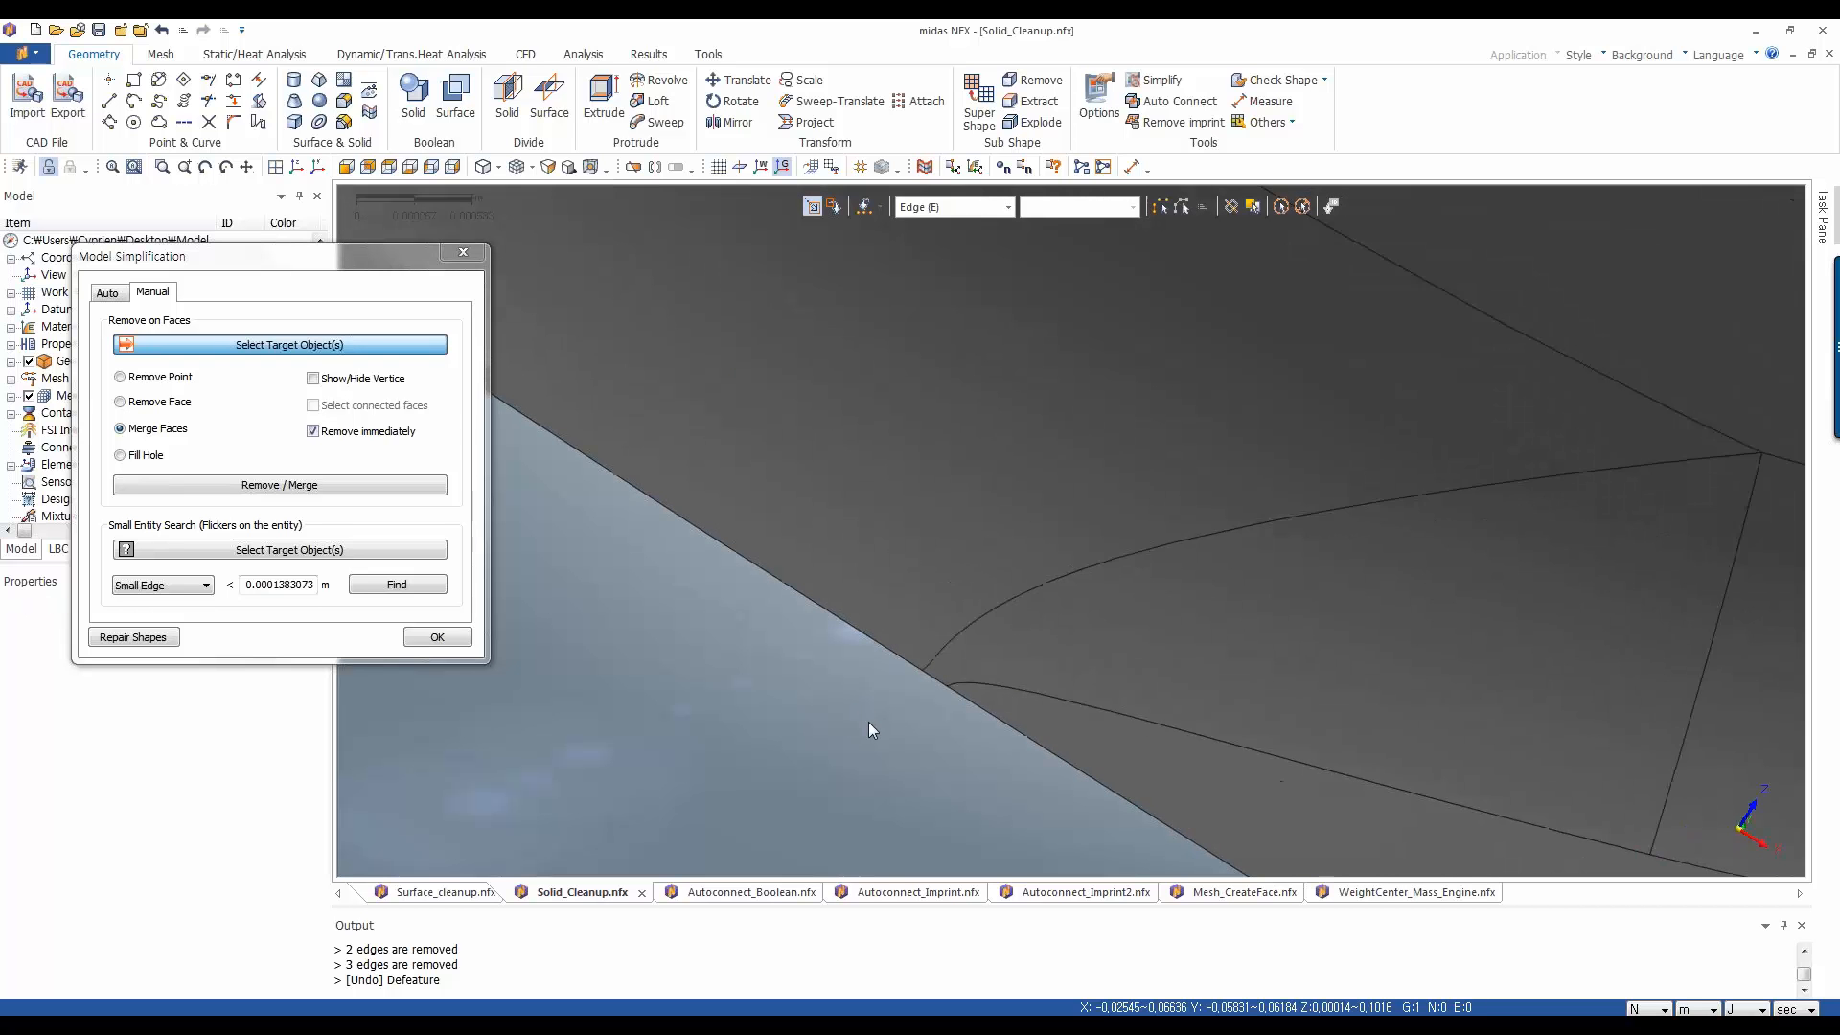
Inspect the merged faces where the fillet corner meets the base edge, and close the model simplification
scroll(868, 721, "down", 3)
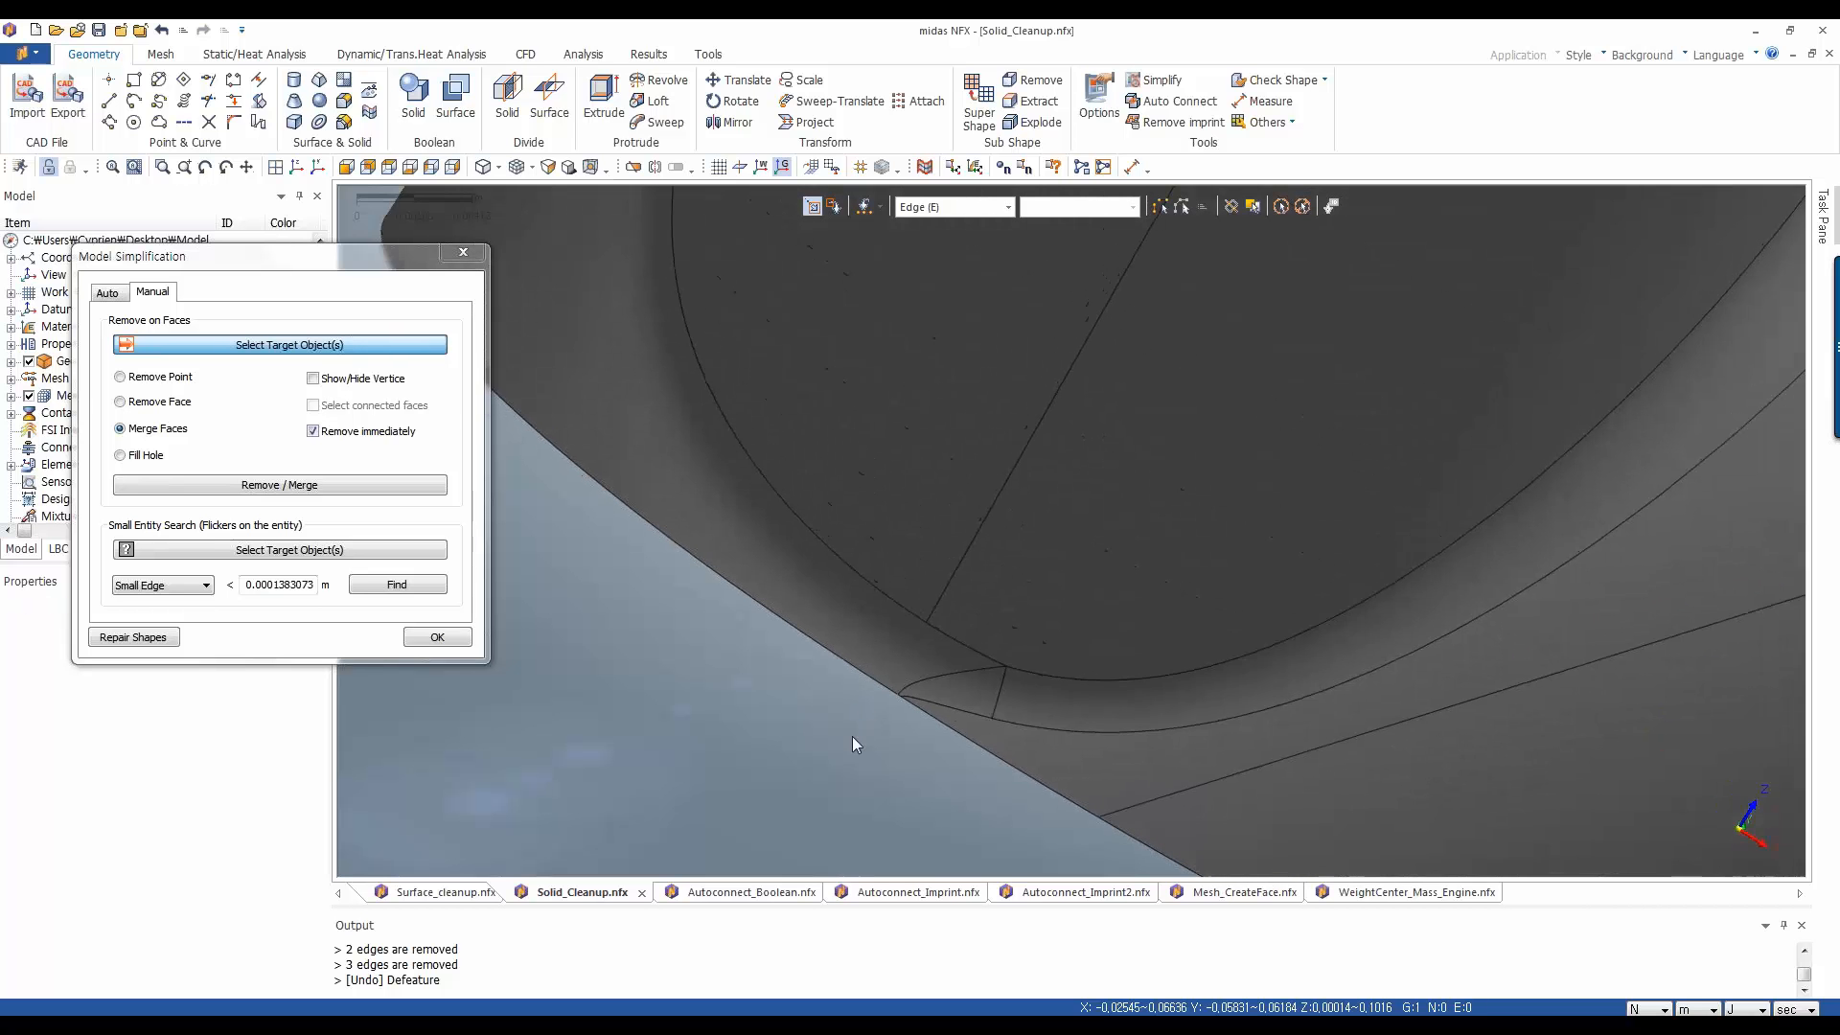
mouse_move(853, 736)
middle_mouse_down()
mouse_move(858, 675)
mouse_move(848, 707)
middle_mouse_up()
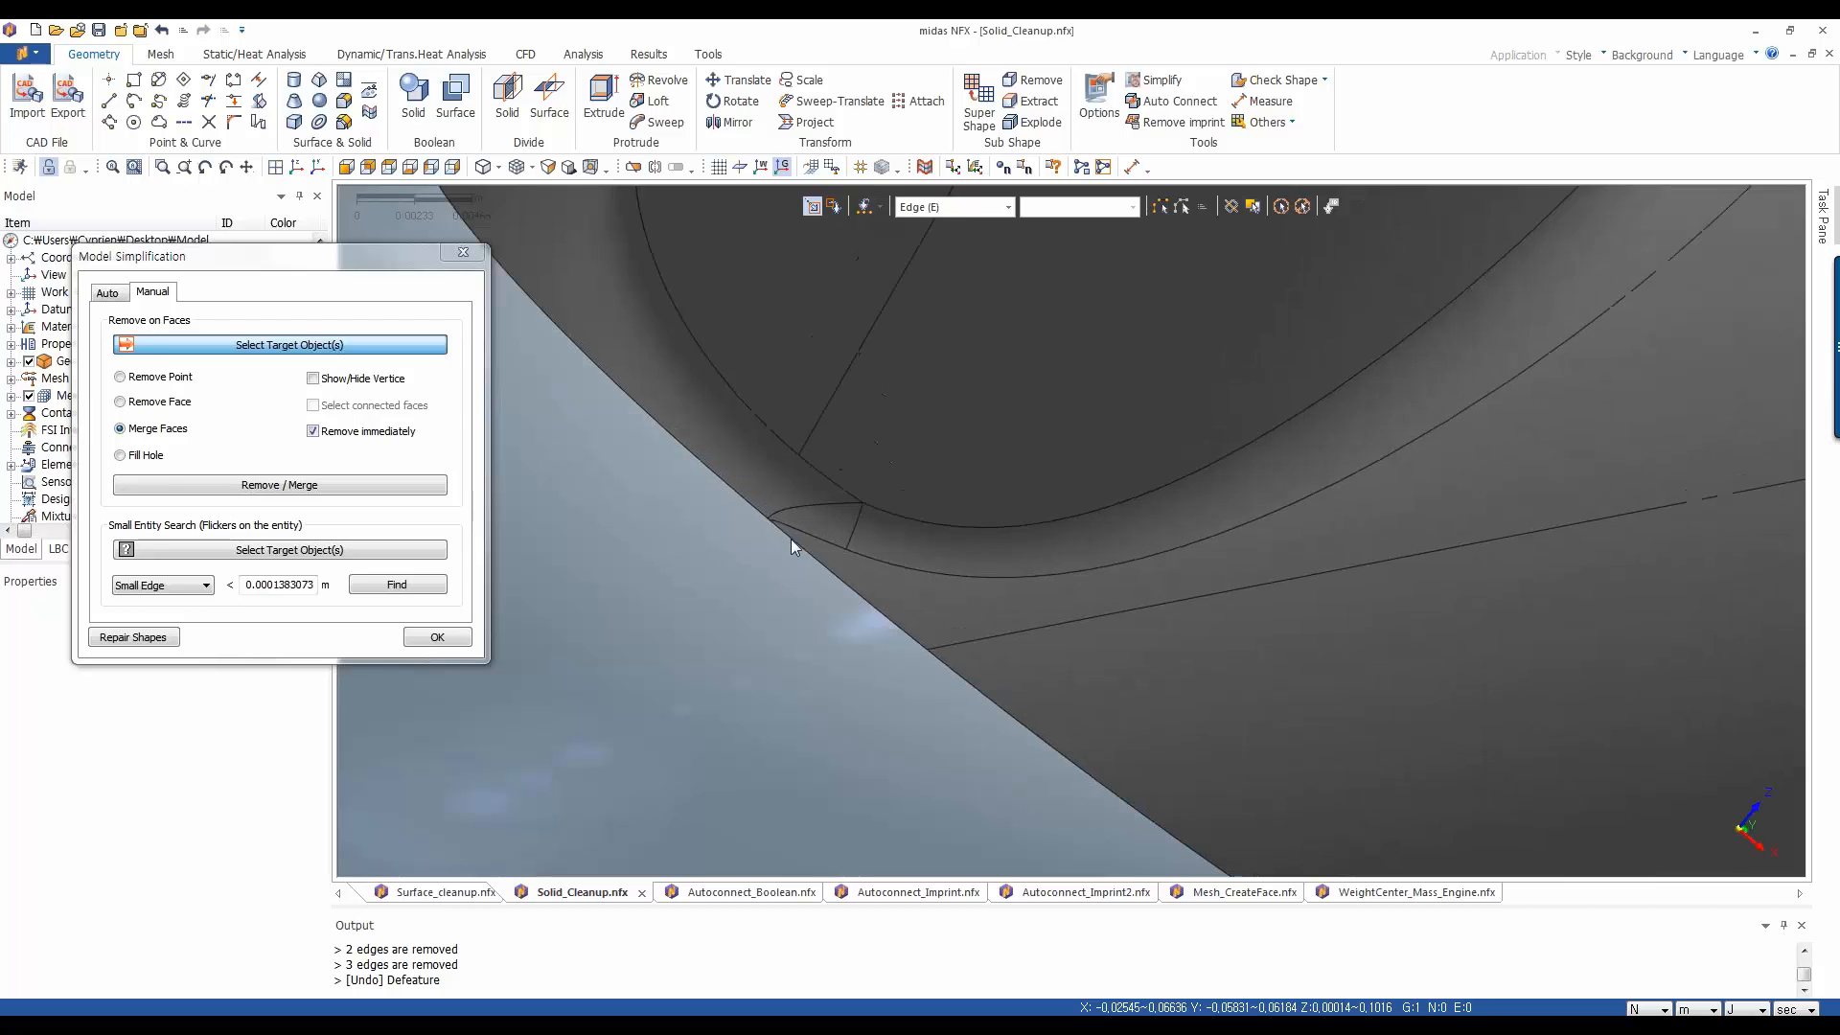
scroll(790, 539, "up", 4)
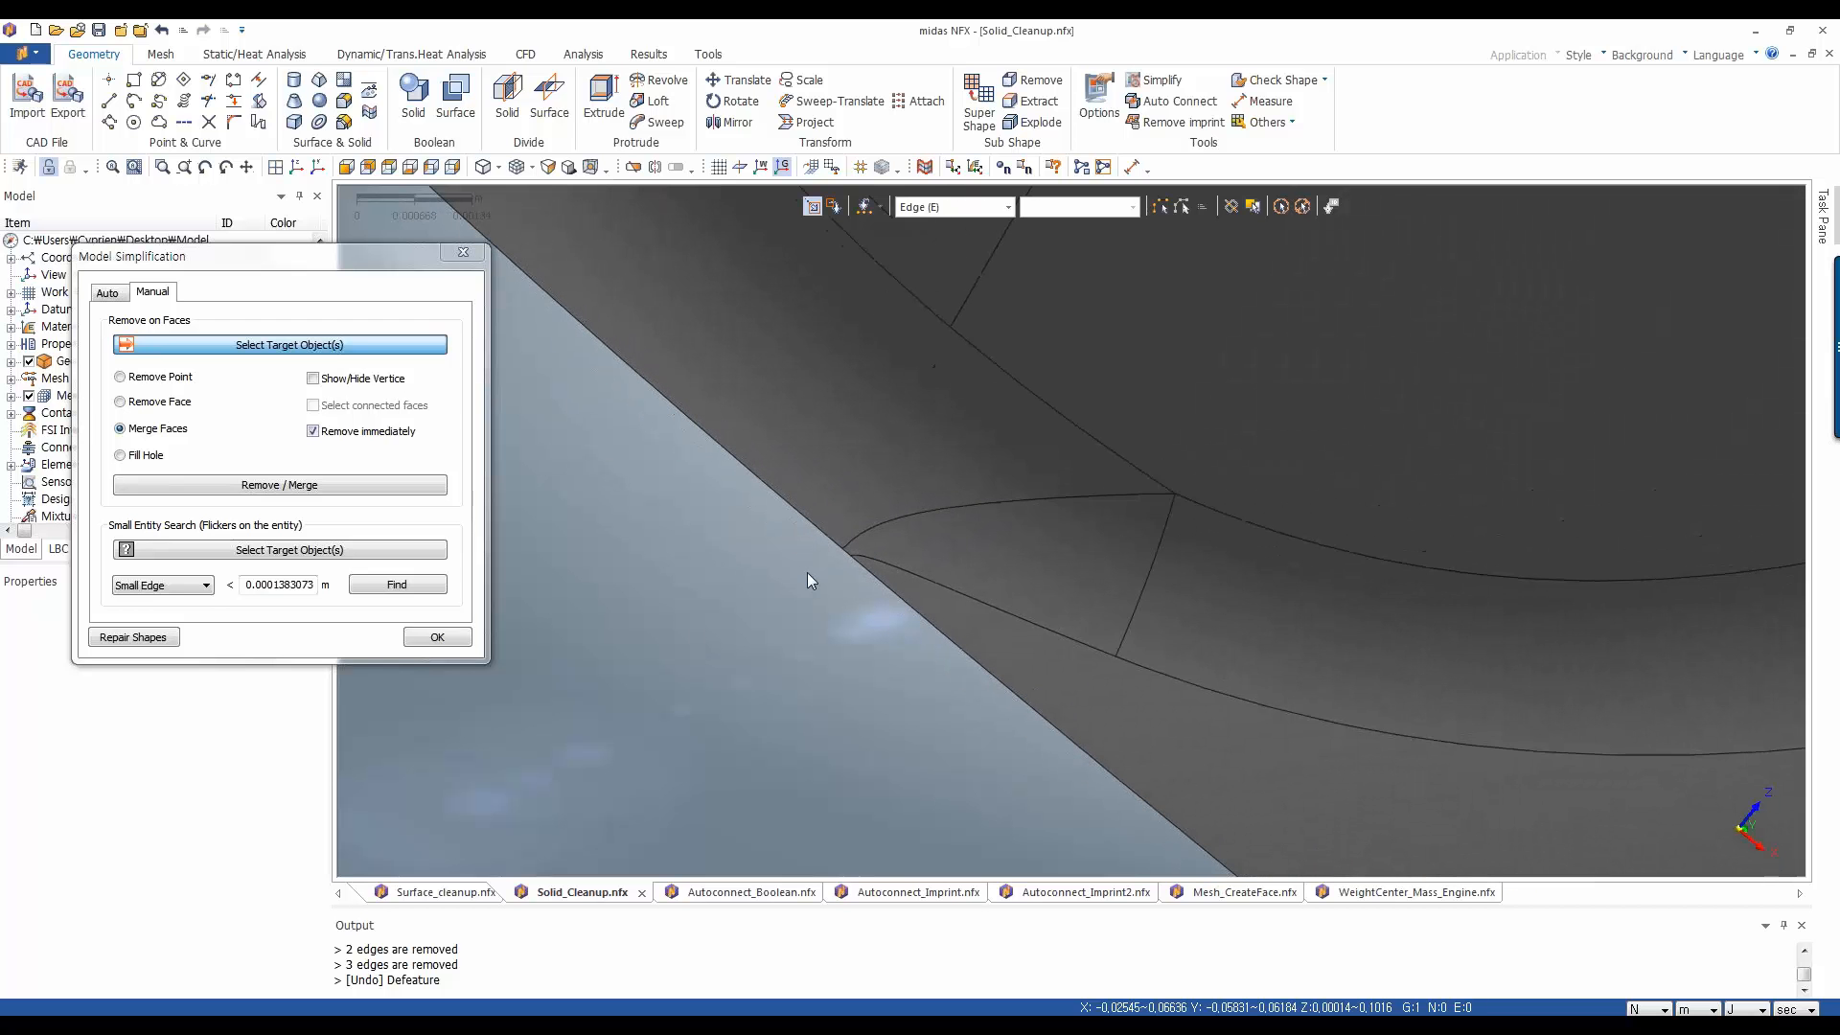
scroll(804, 572, "up", 3)
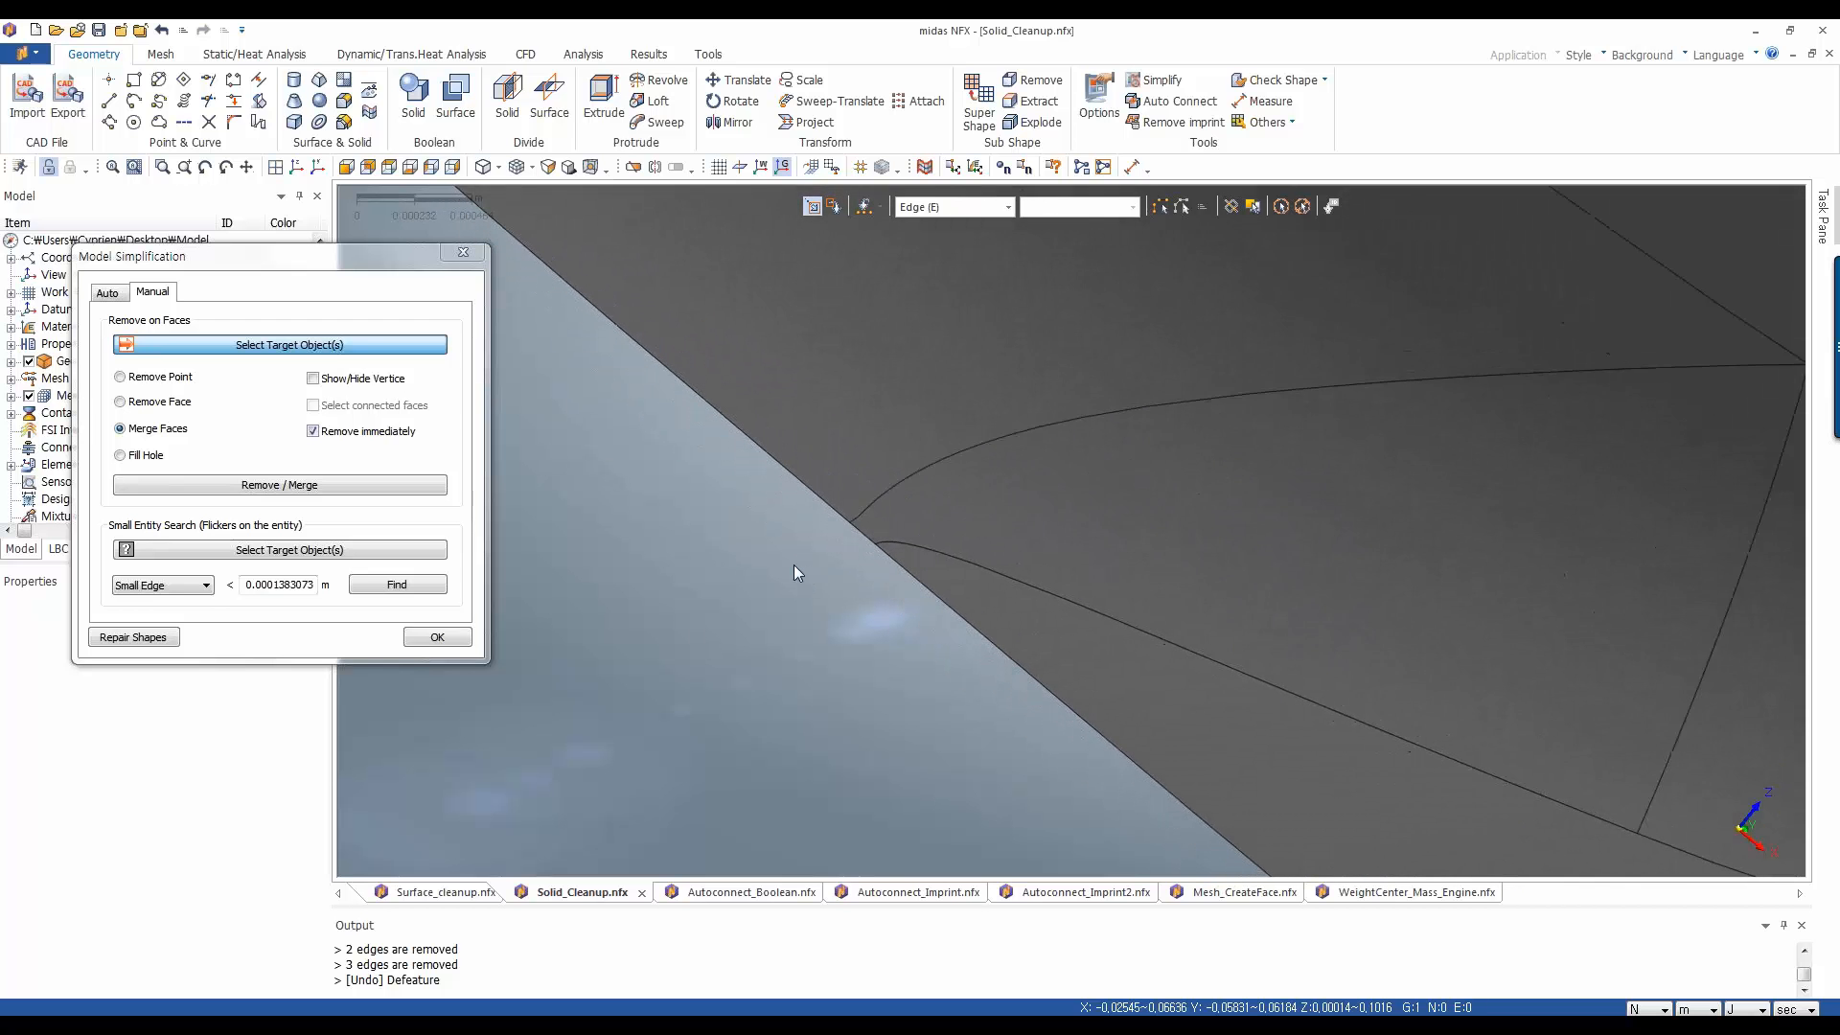
scroll(793, 573, "up", 1)
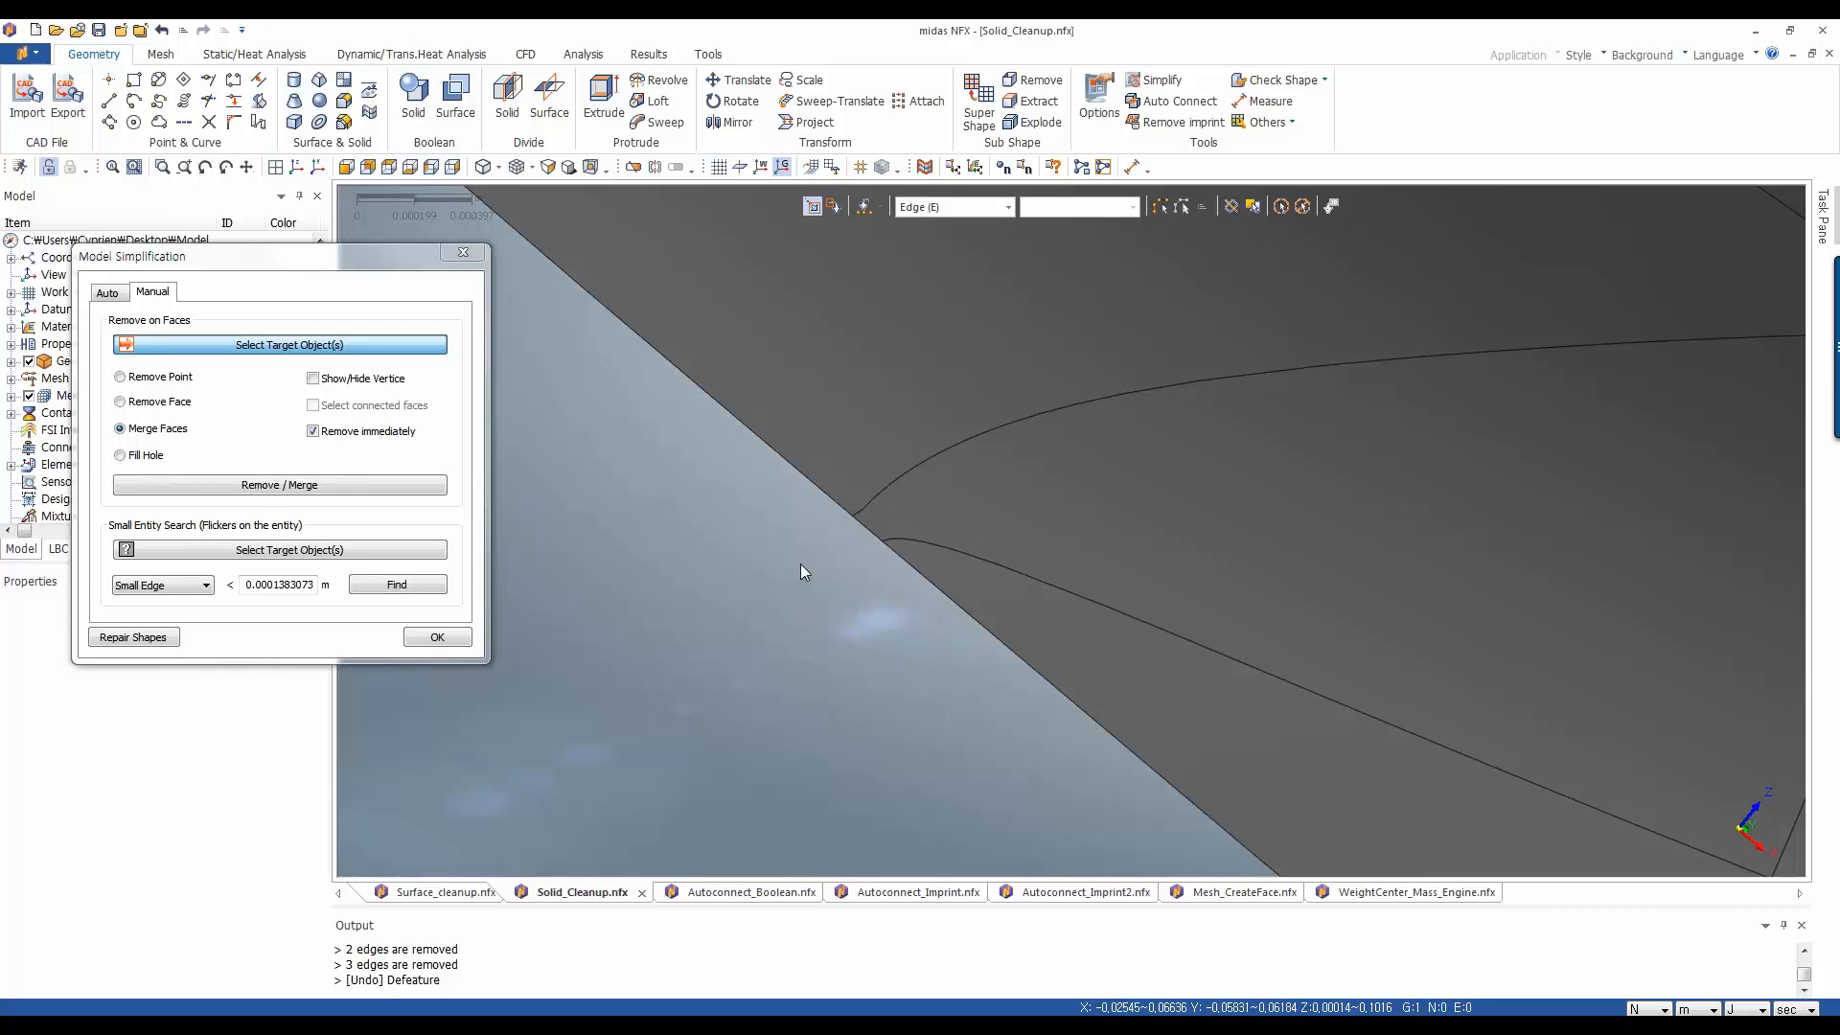
scroll(805, 563, "down", 1)
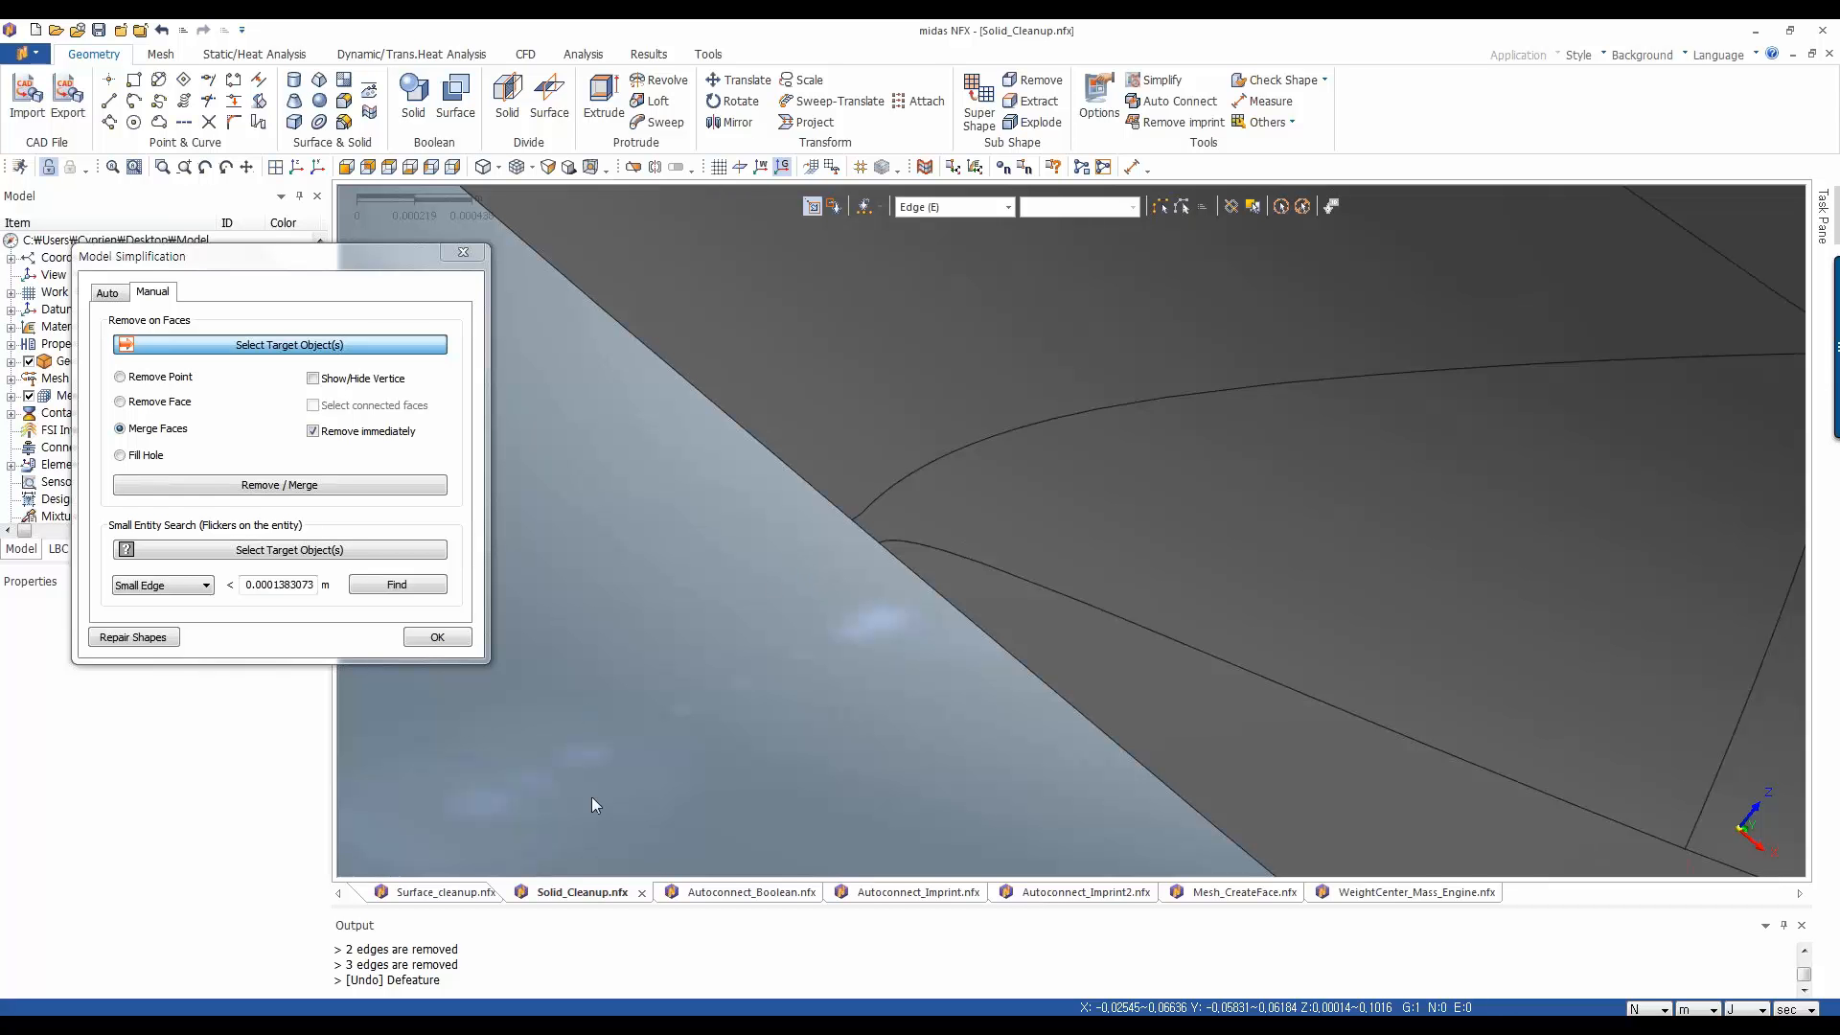
left_click(463, 252)
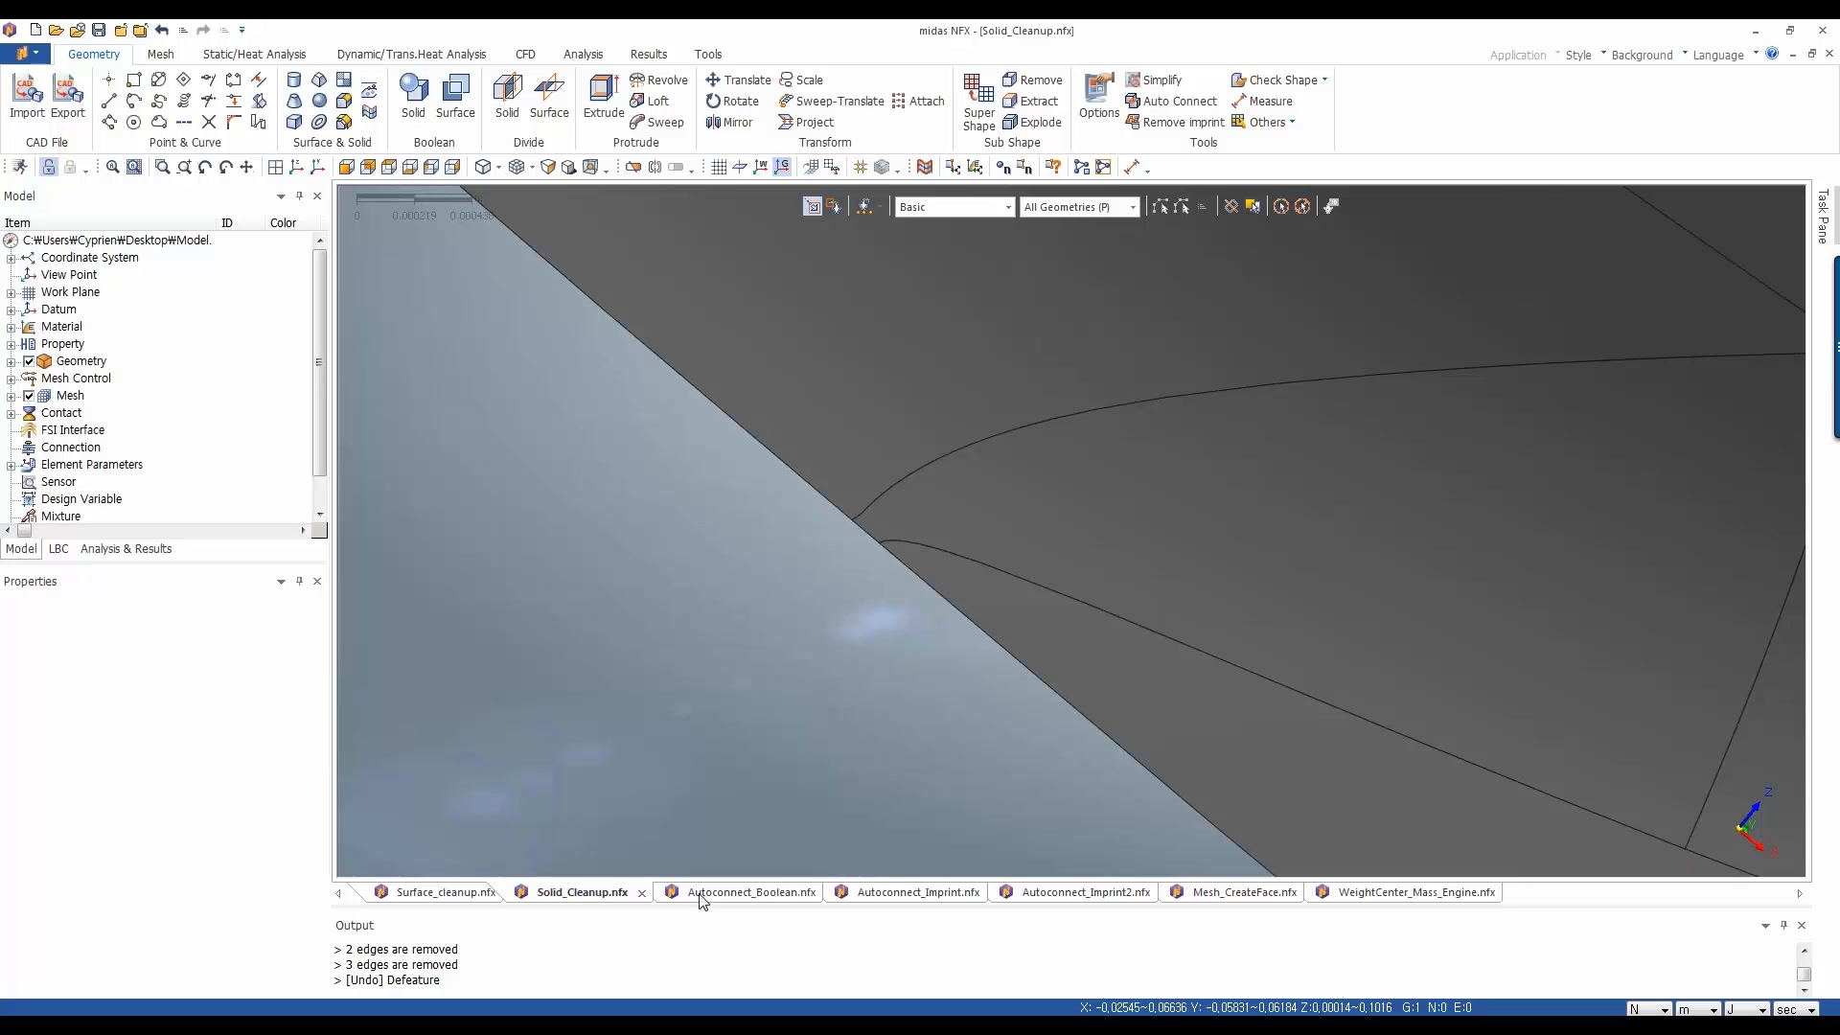
Switch to the Autoconnect_Imprint.nfx model and inspect its beam frame and flat plate
left_click(752, 892)
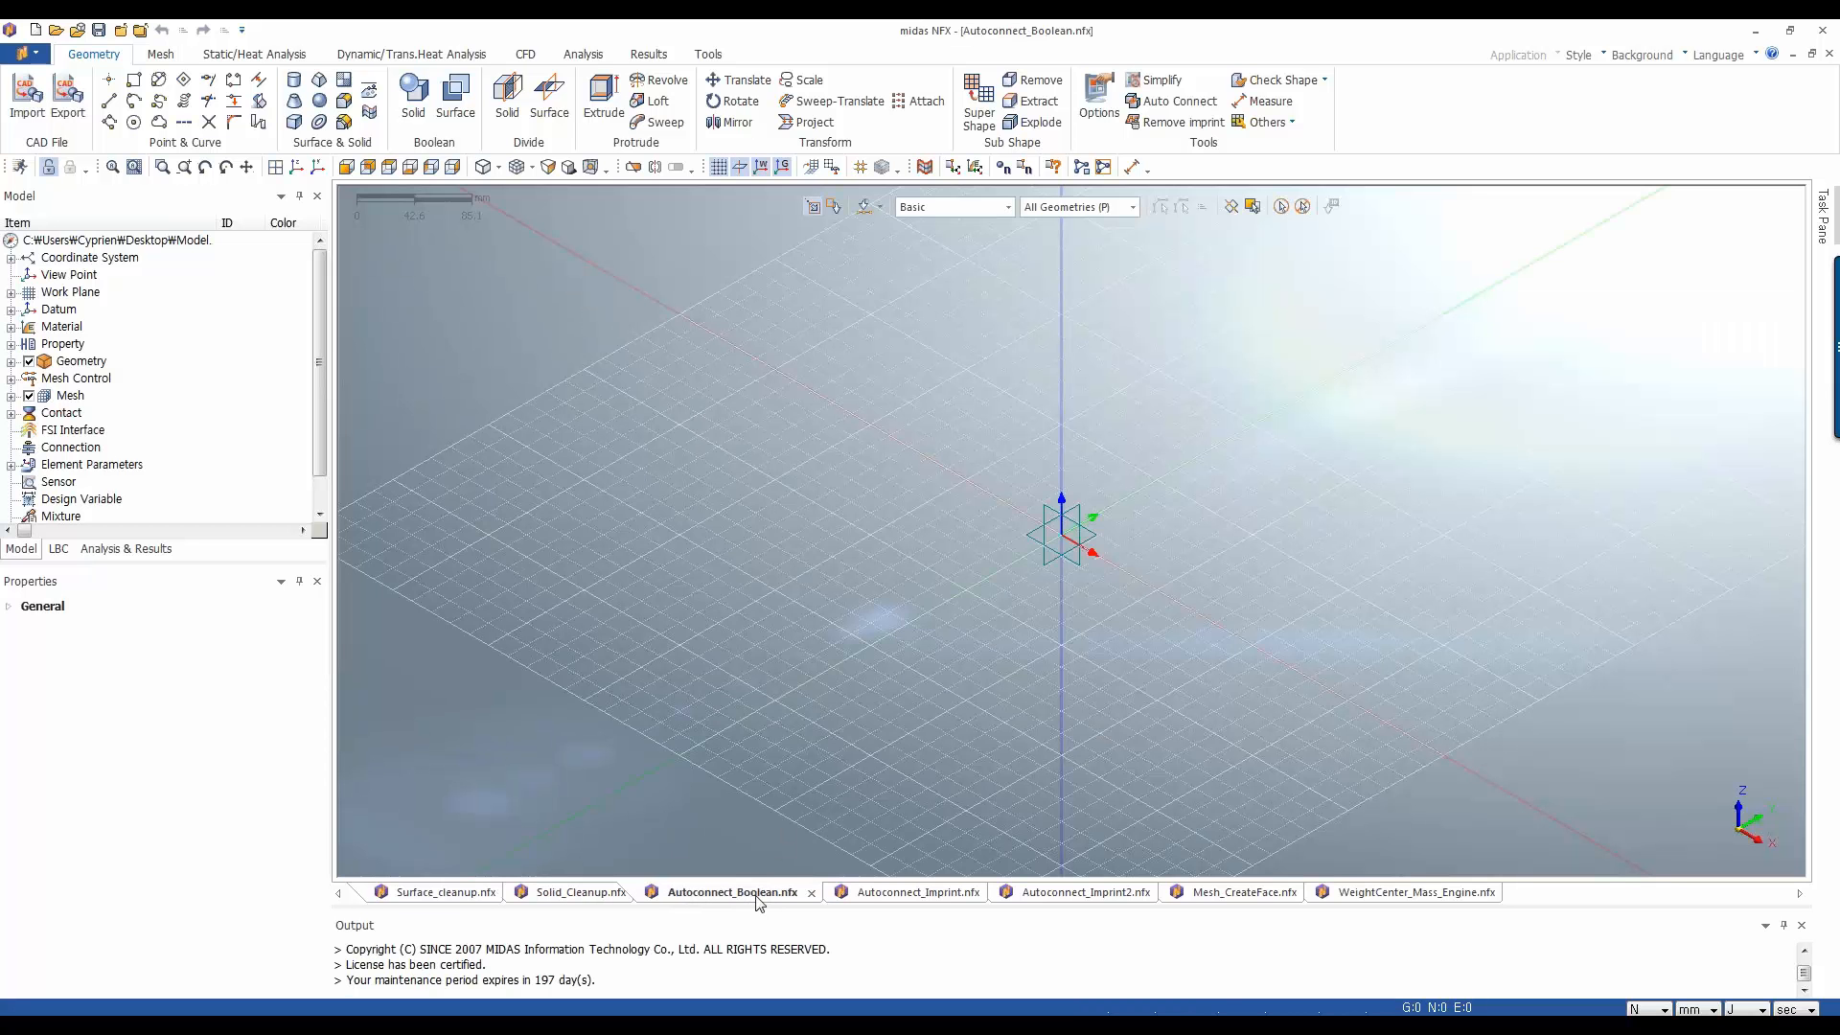
left_click(894, 892)
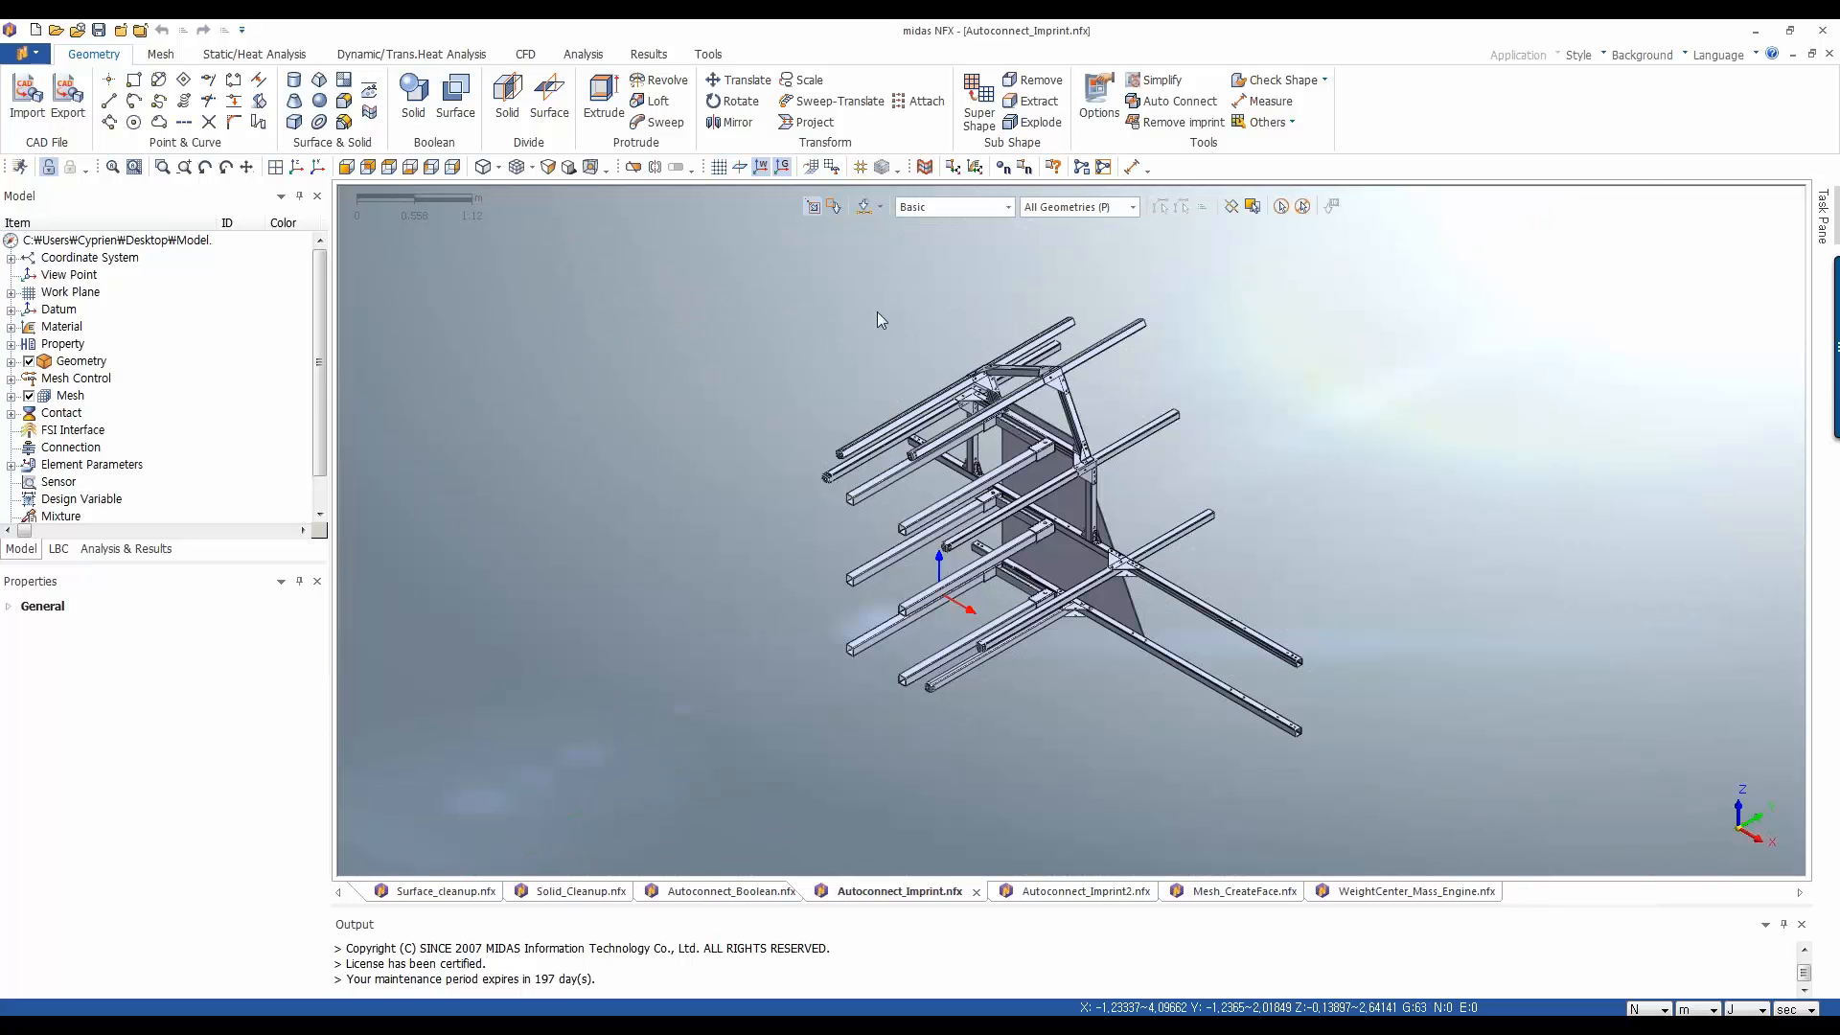
middle_click_drag(876, 315, 755, 383)
middle_click_drag(1133, 547, 986, 566)
scroll(1376, 498, "up", 5)
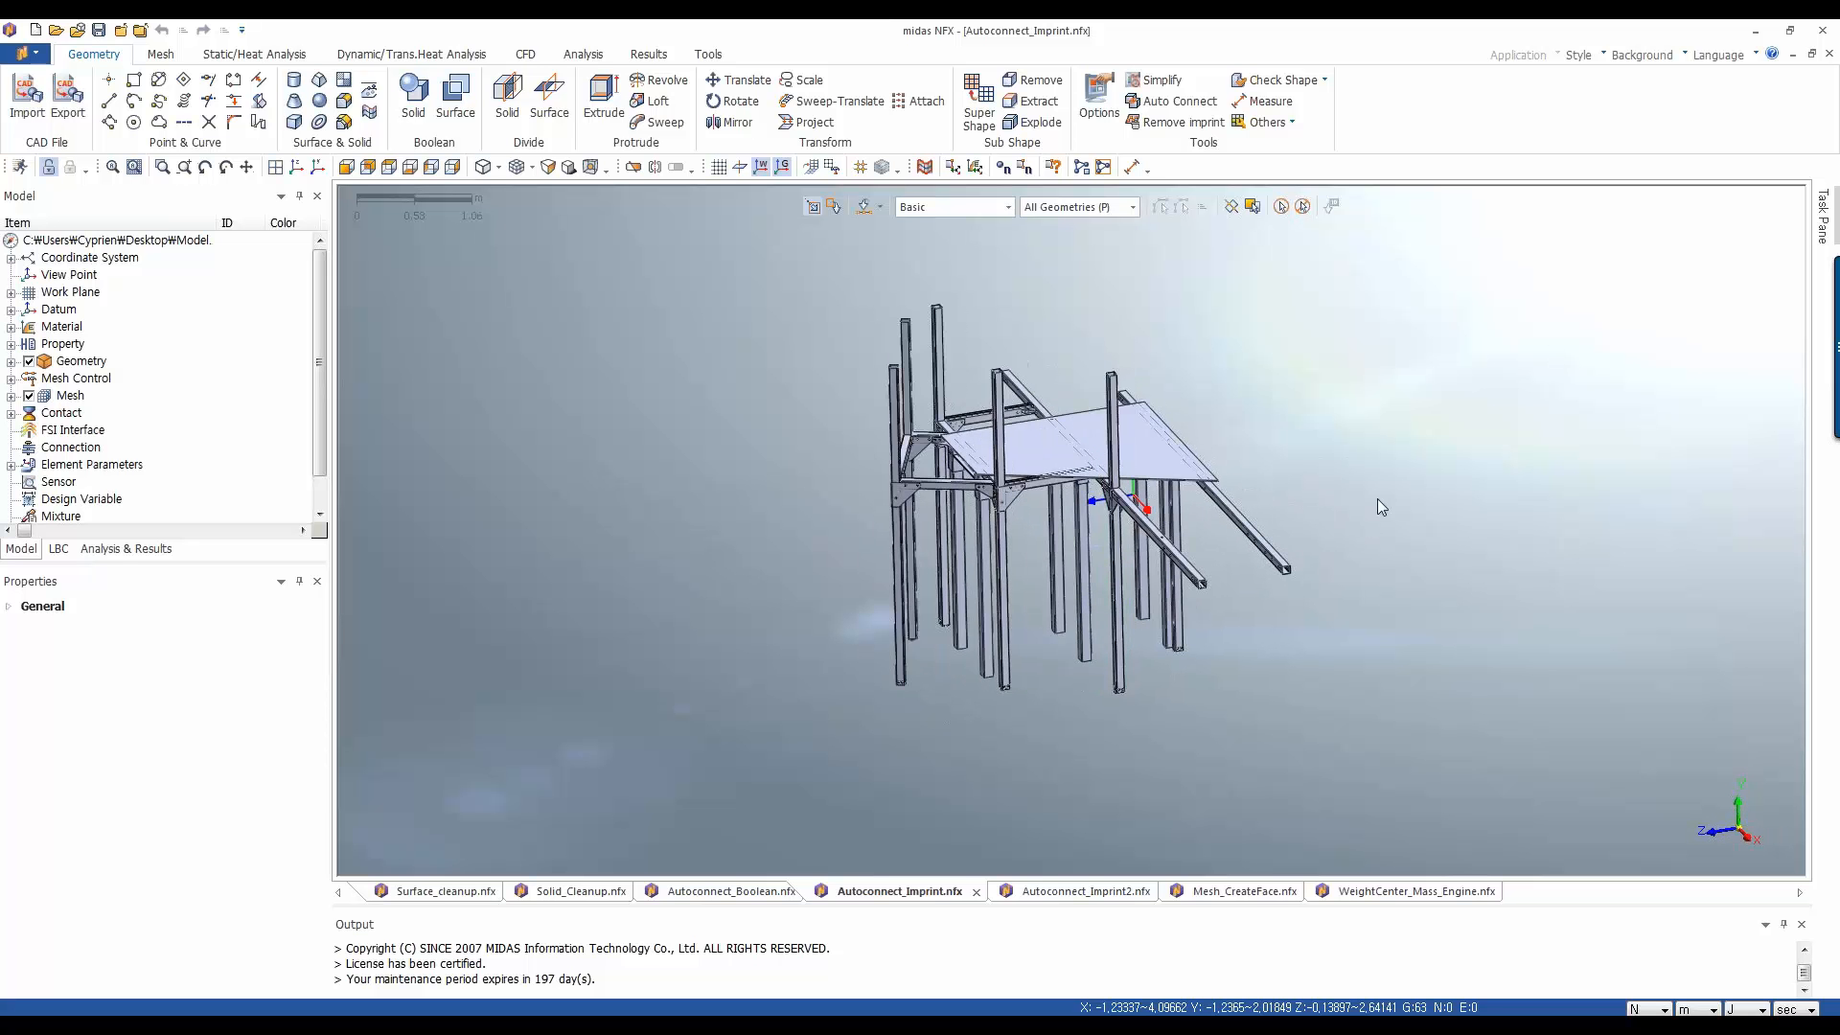
scroll(214, 649, "down", 2)
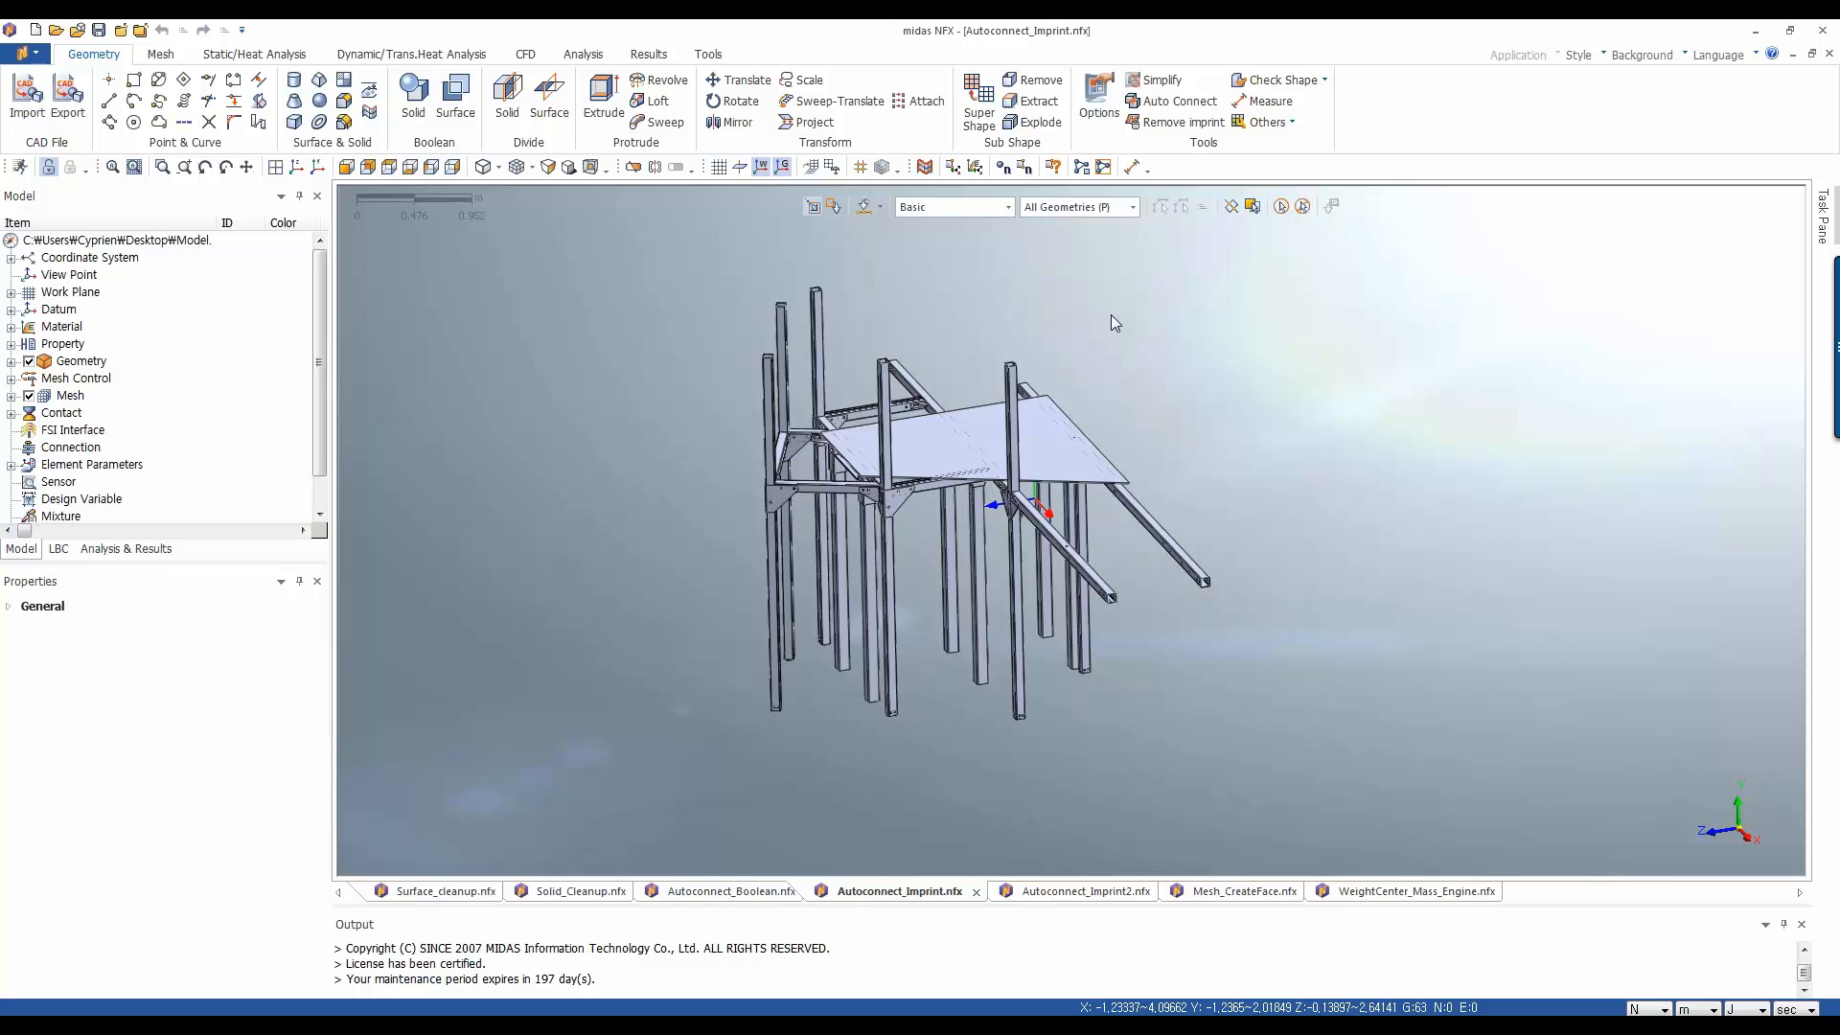
Examine the gusset plates joining the columns and the horizontal beam at the frame's corner
middle_click_drag(1188, 467, 1176, 458)
scroll(1150, 464, "up", 2)
scroll(914, 466, "up", 5)
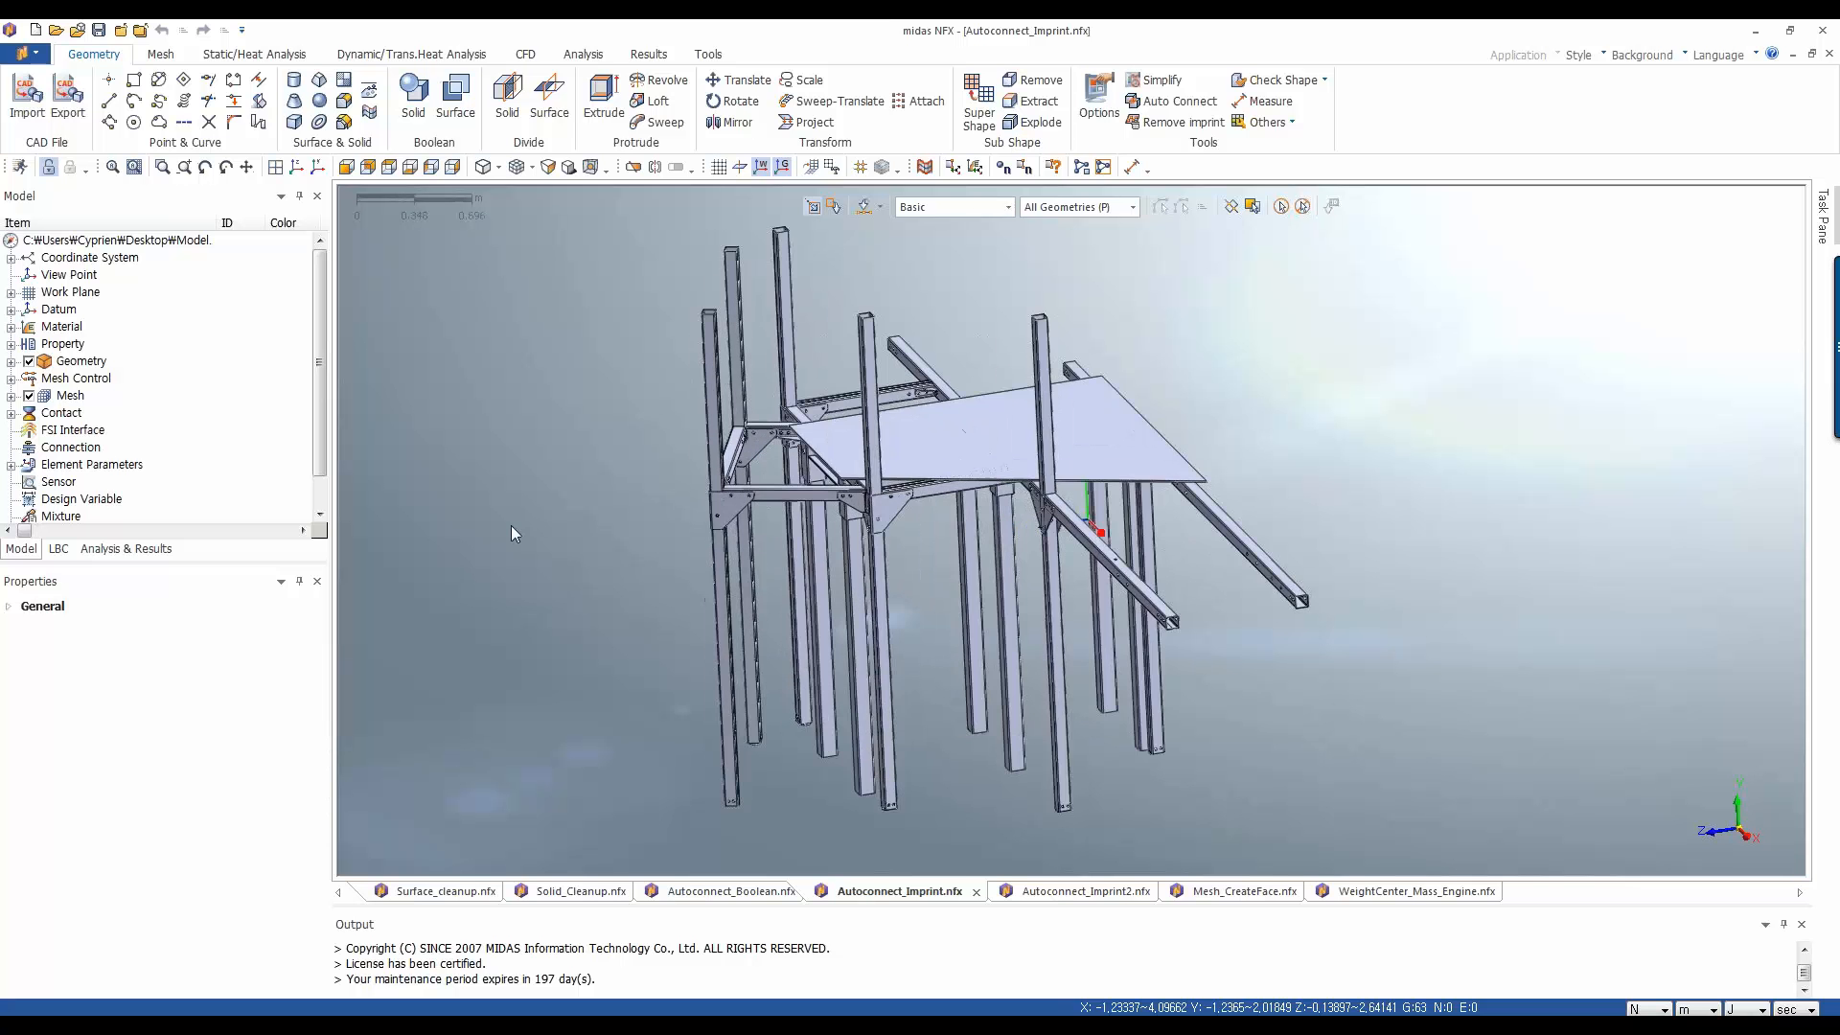
scroll(618, 532, "up", 6)
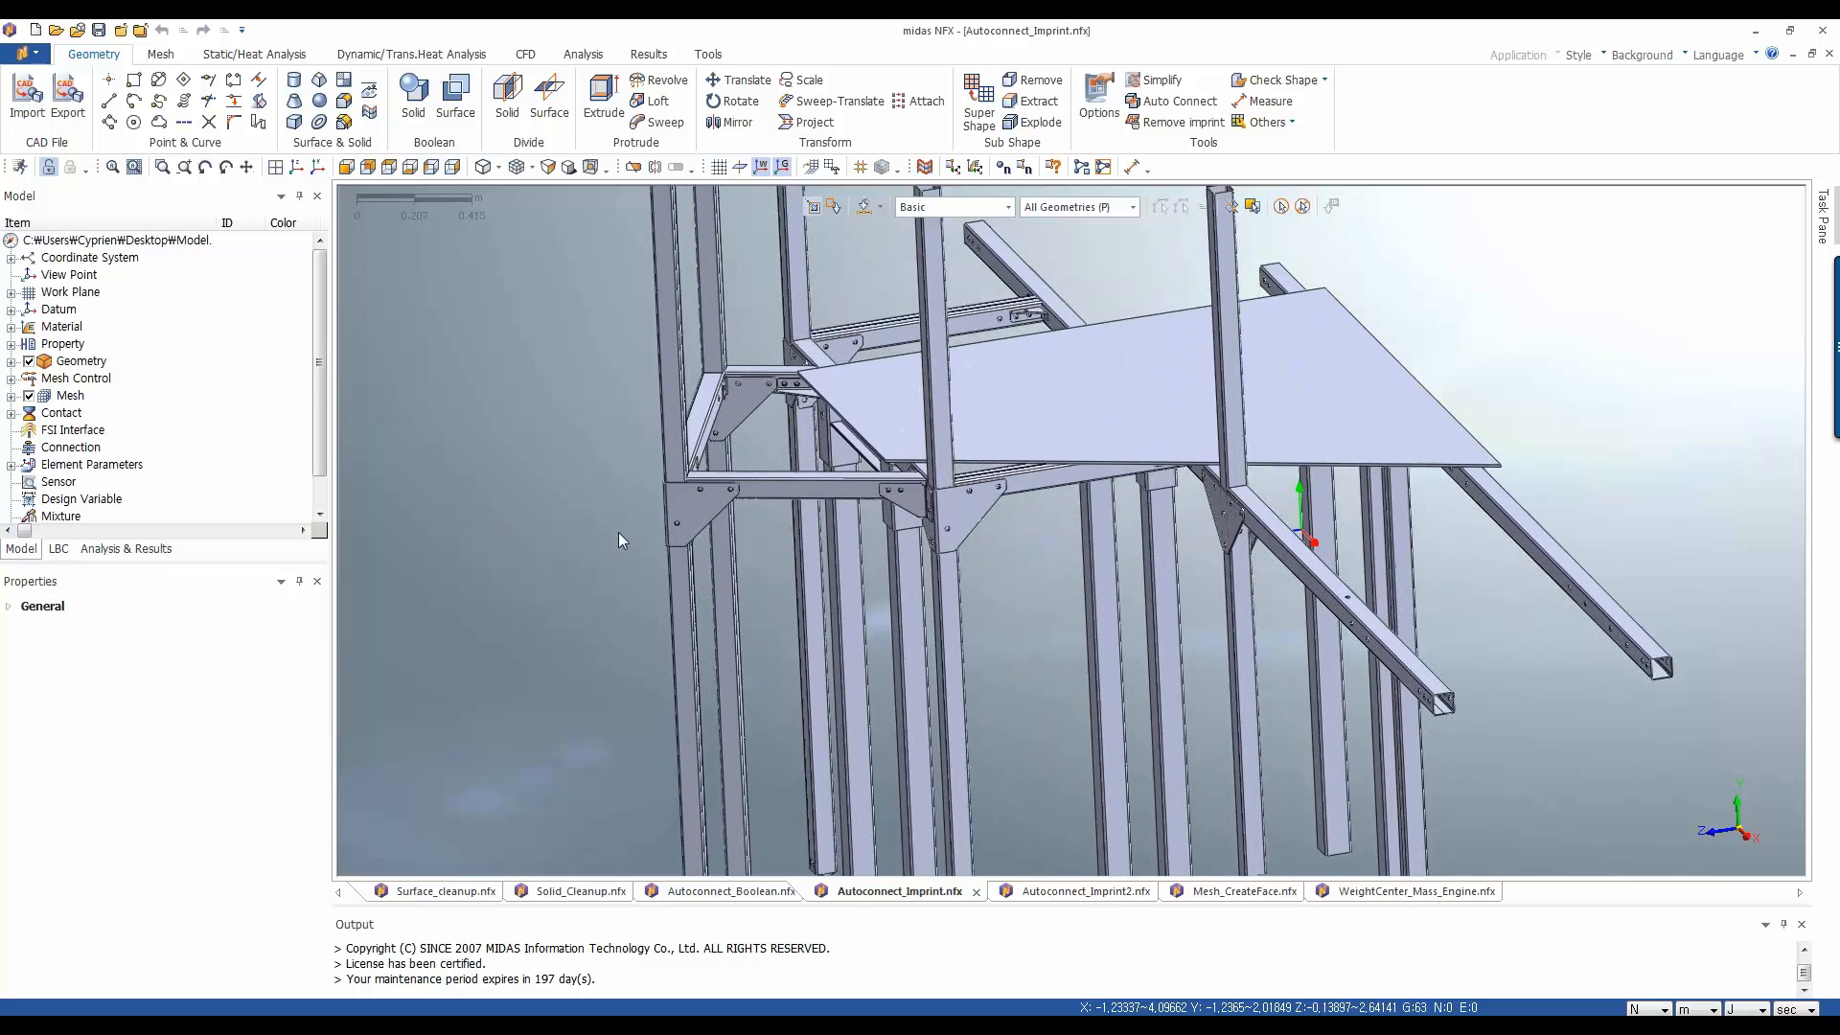
scroll(810, 415, "up", 3)
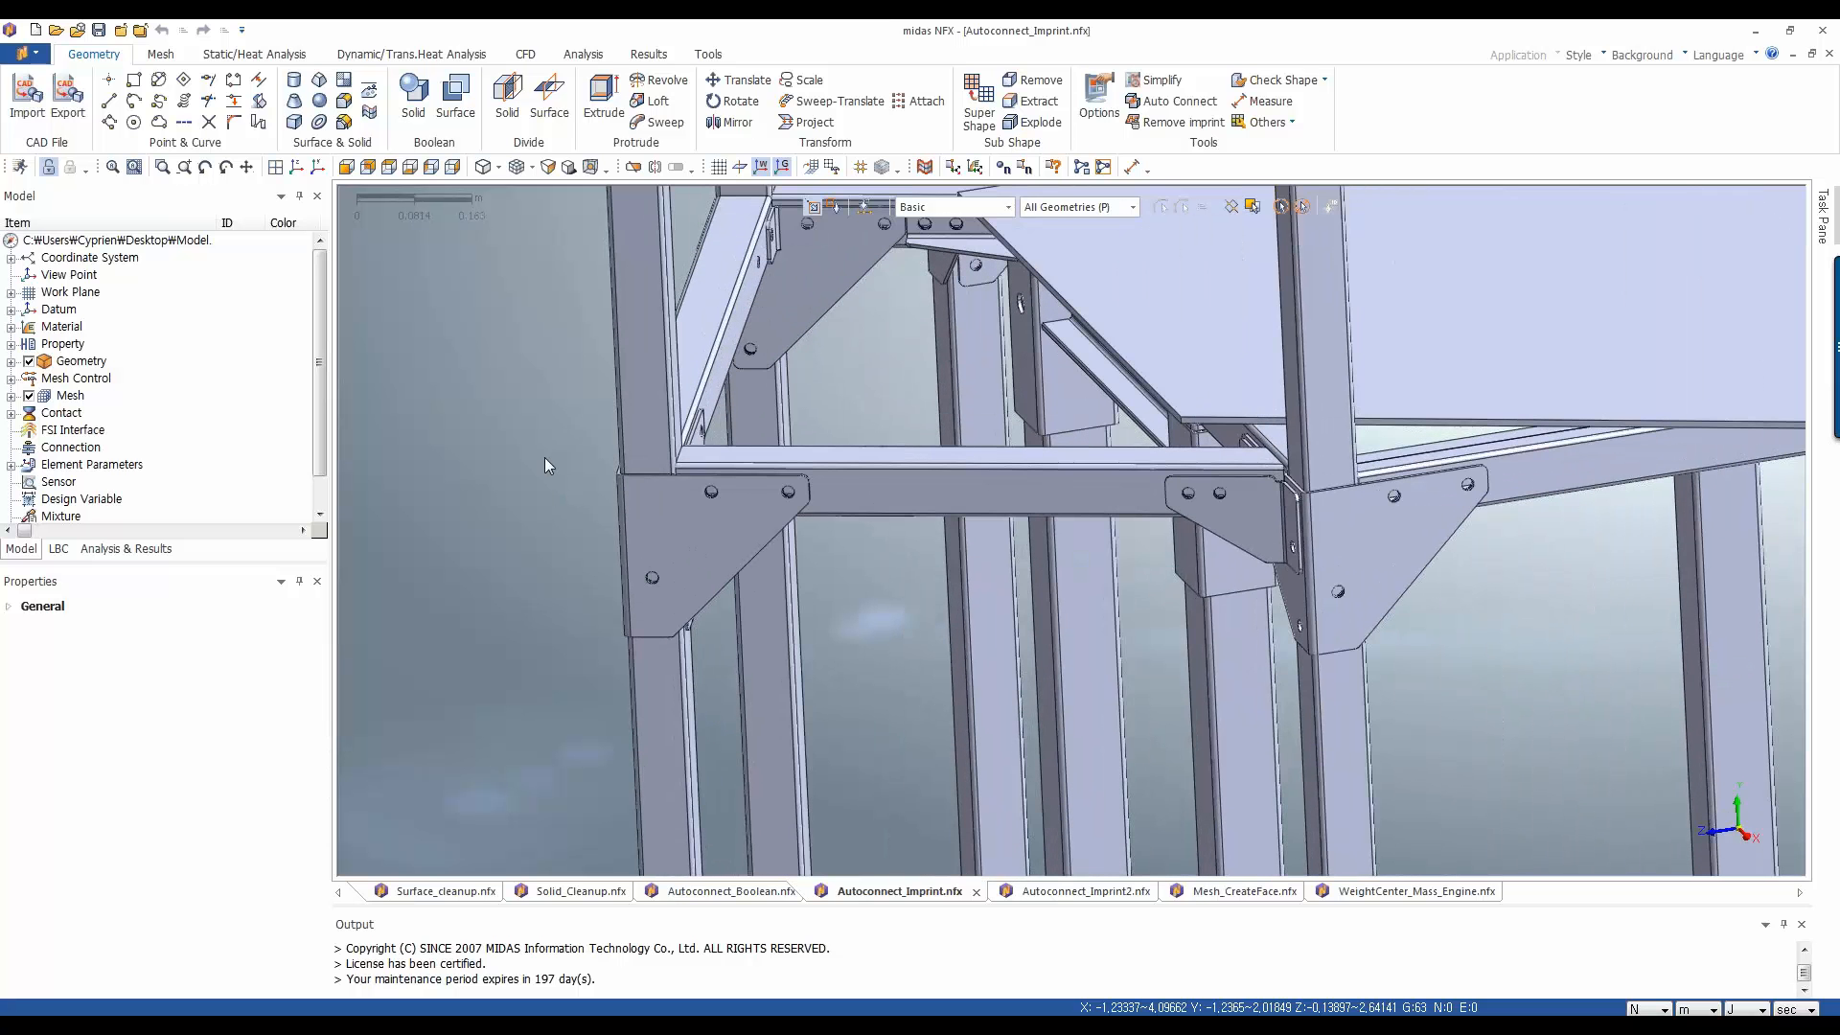
scroll(544, 457, "up", 2)
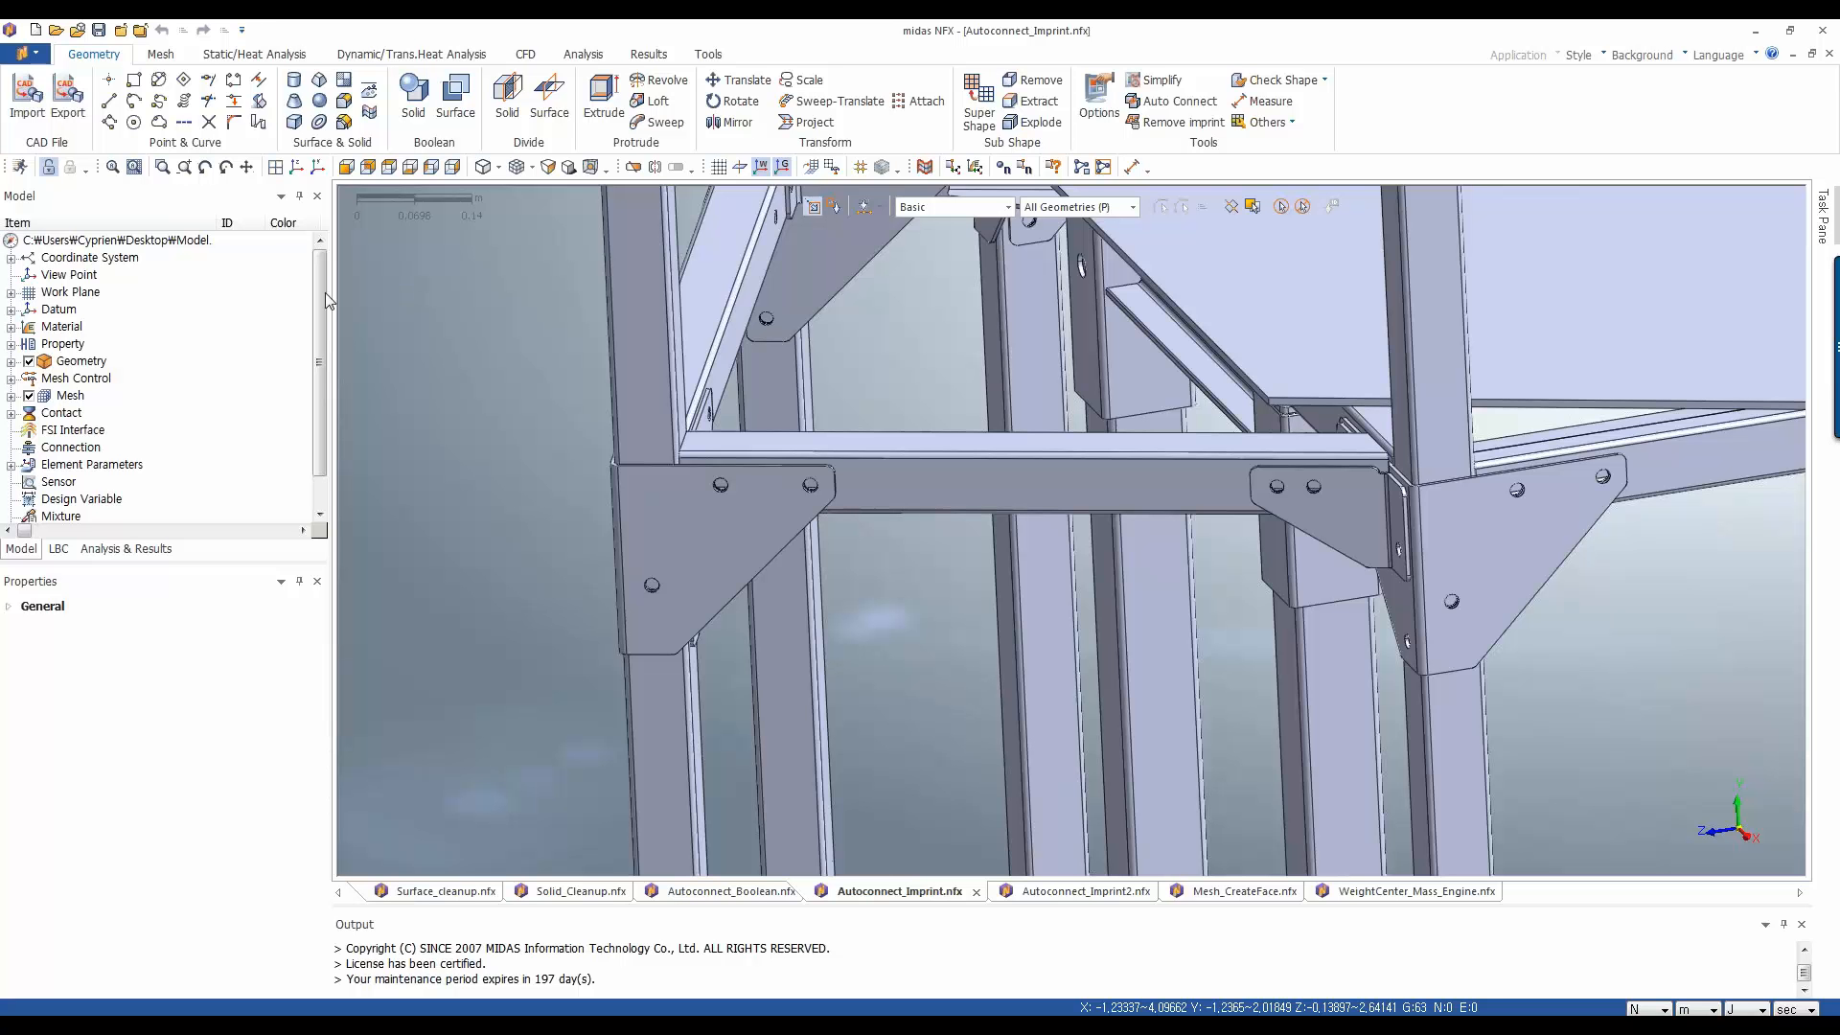
left_click(160, 55)
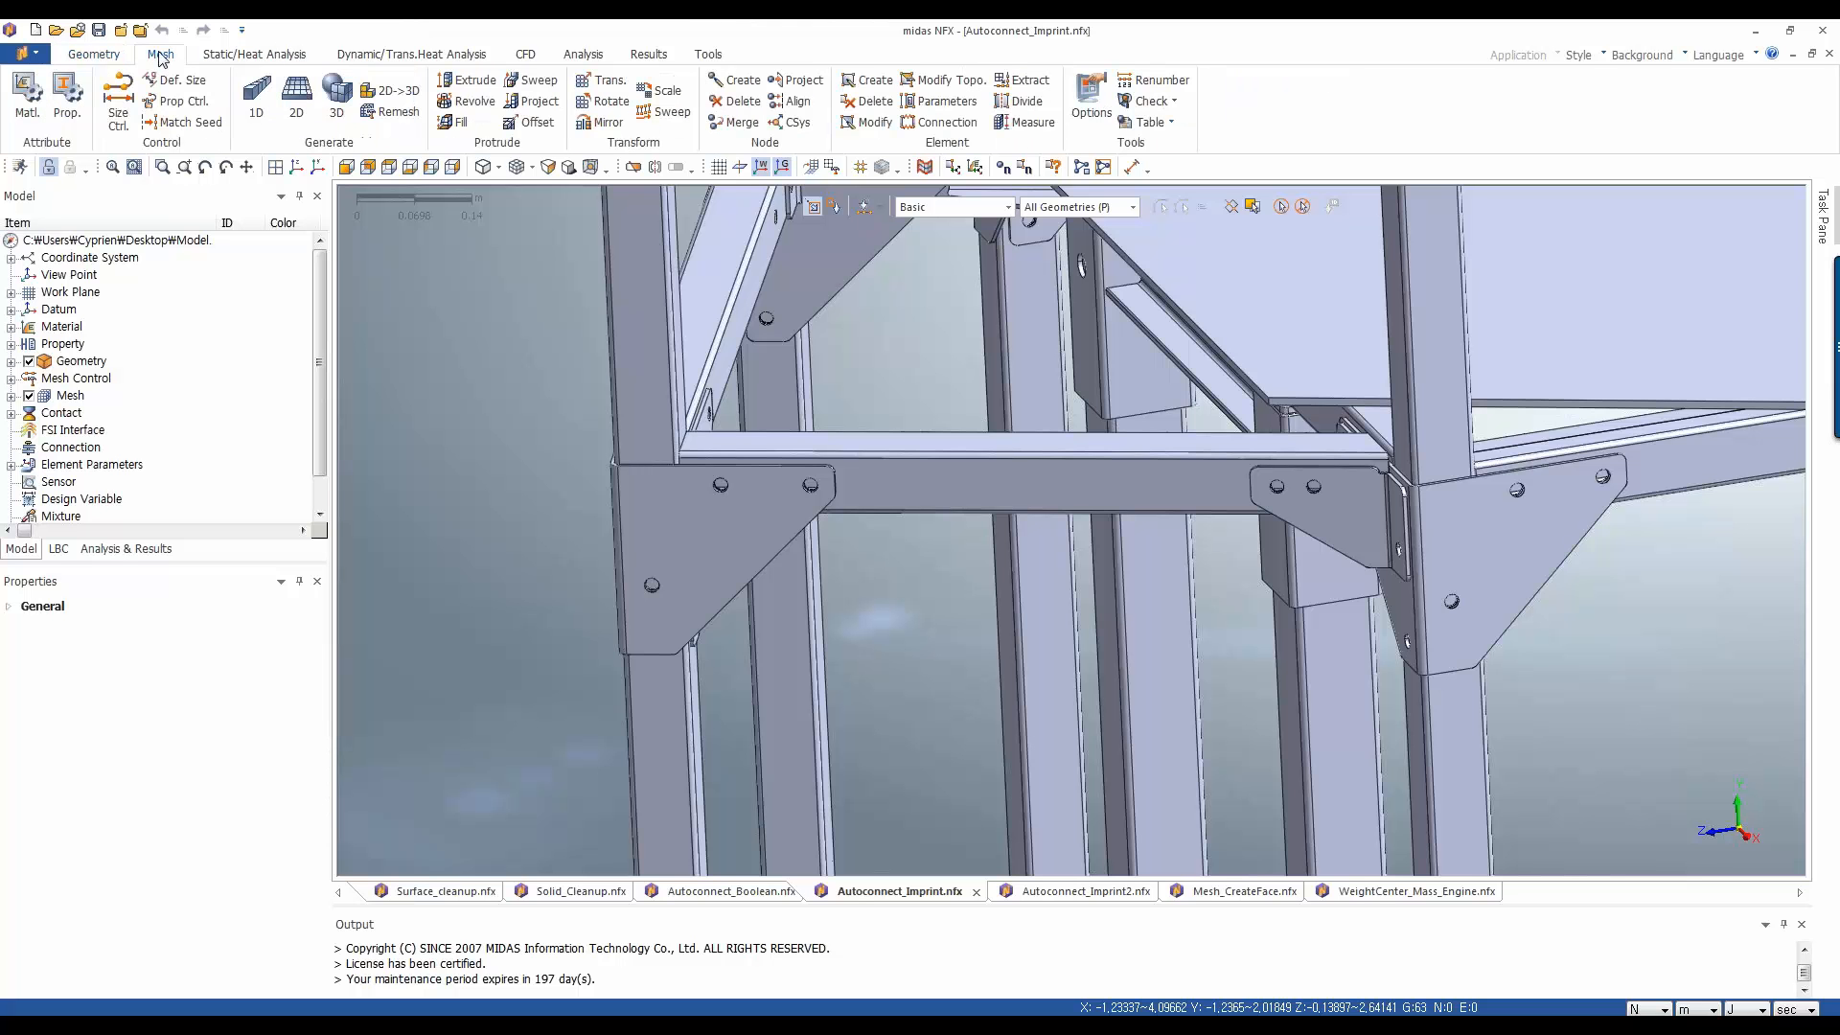
left_click(337, 123)
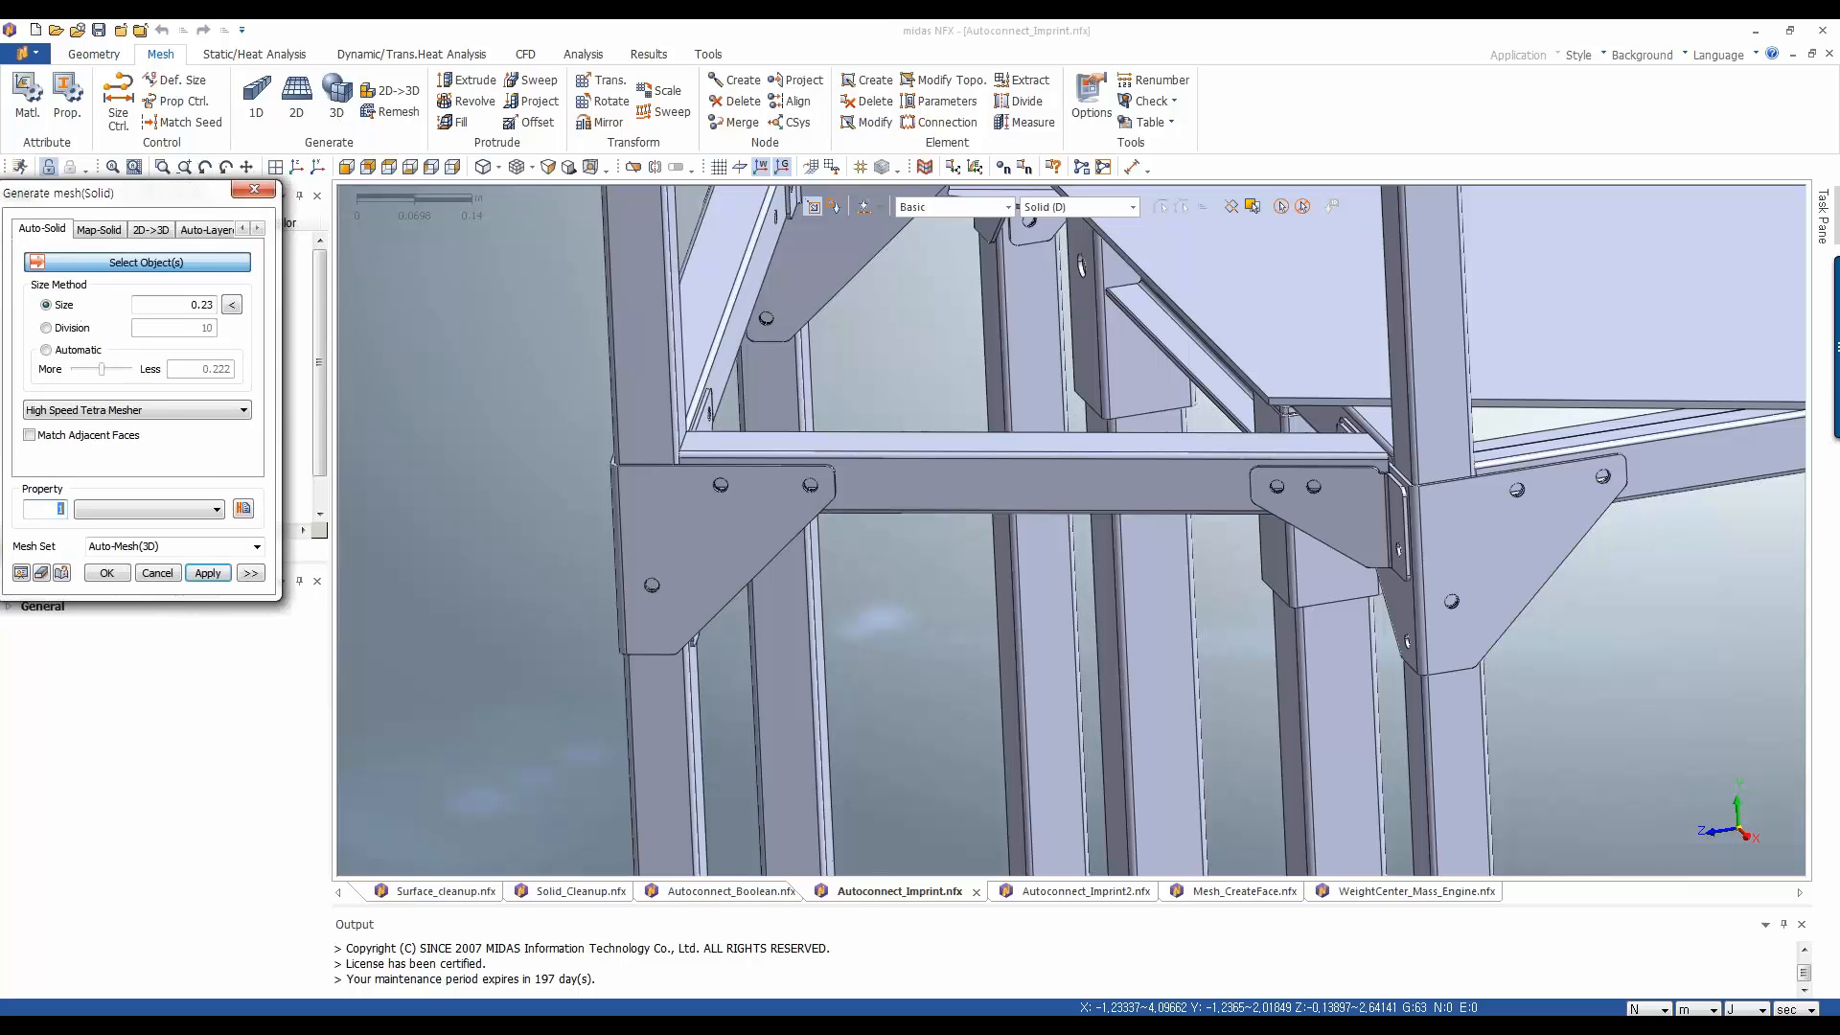
left_click_drag(134, 190, 332, 161)
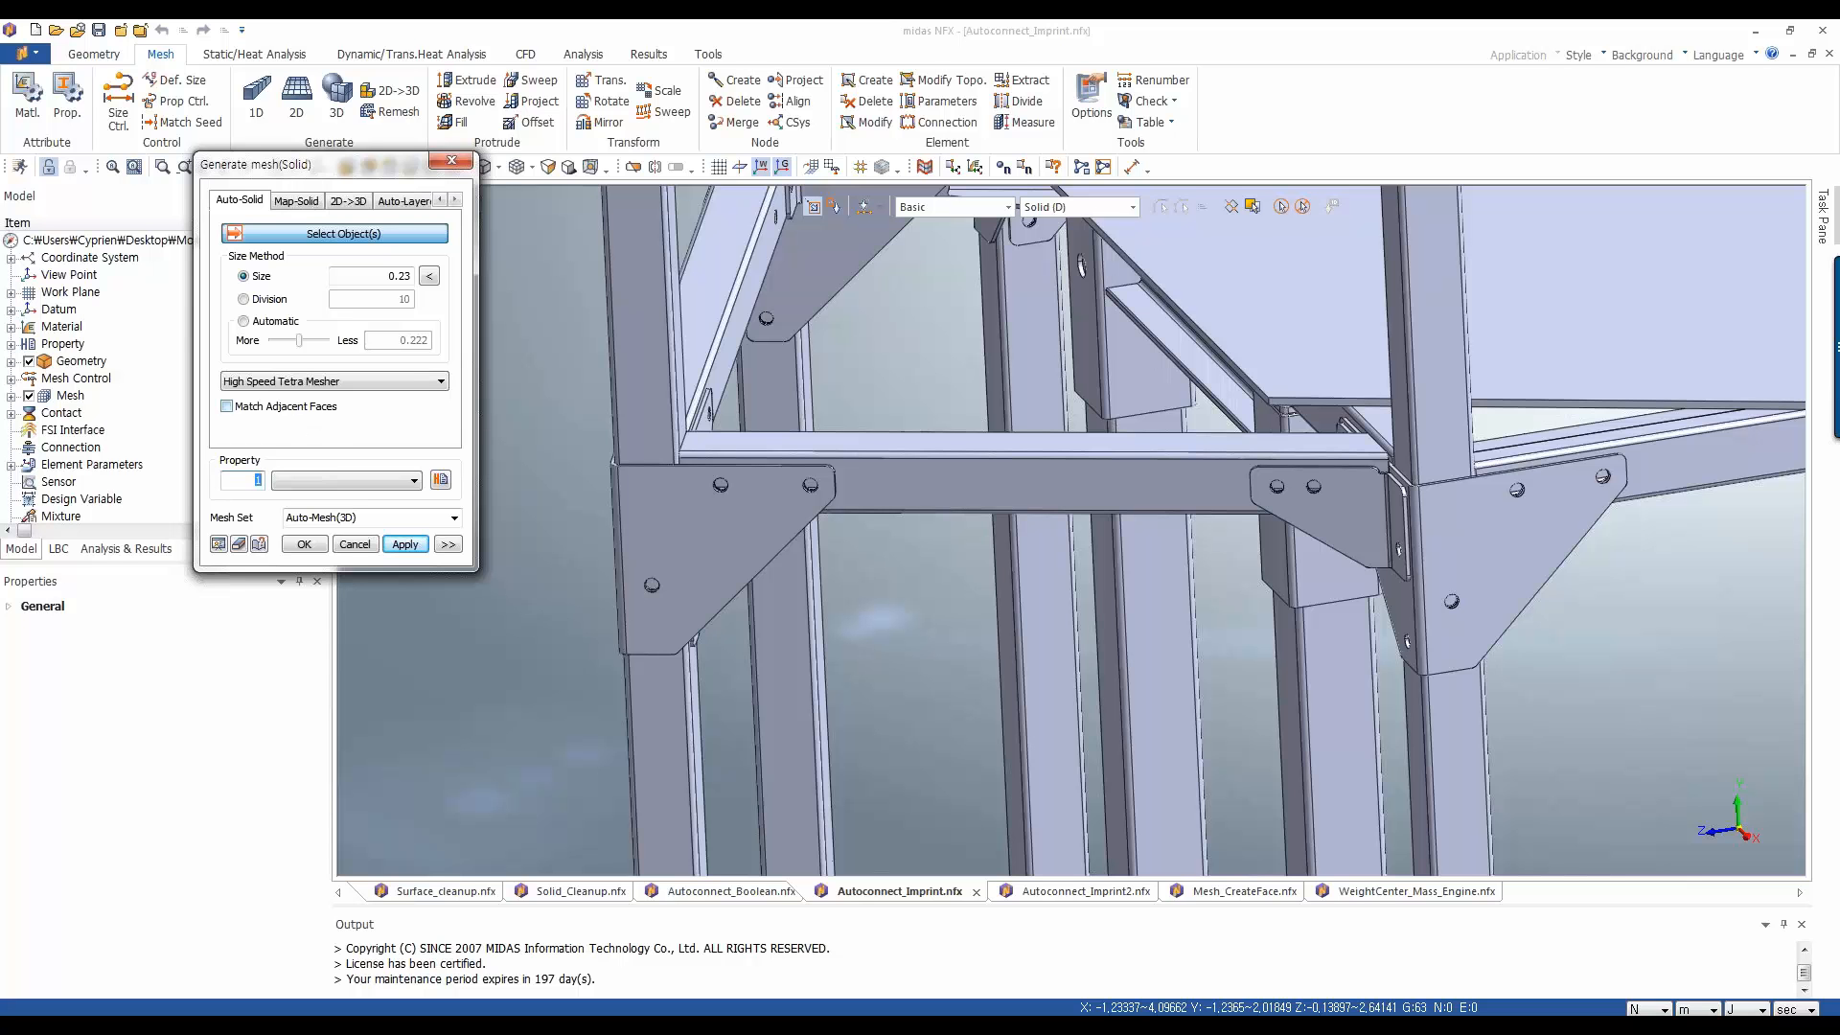
left_click(355, 543)
Start Auto Connect for sharing faces between solids, with Imprint as the method
left_click(96, 57)
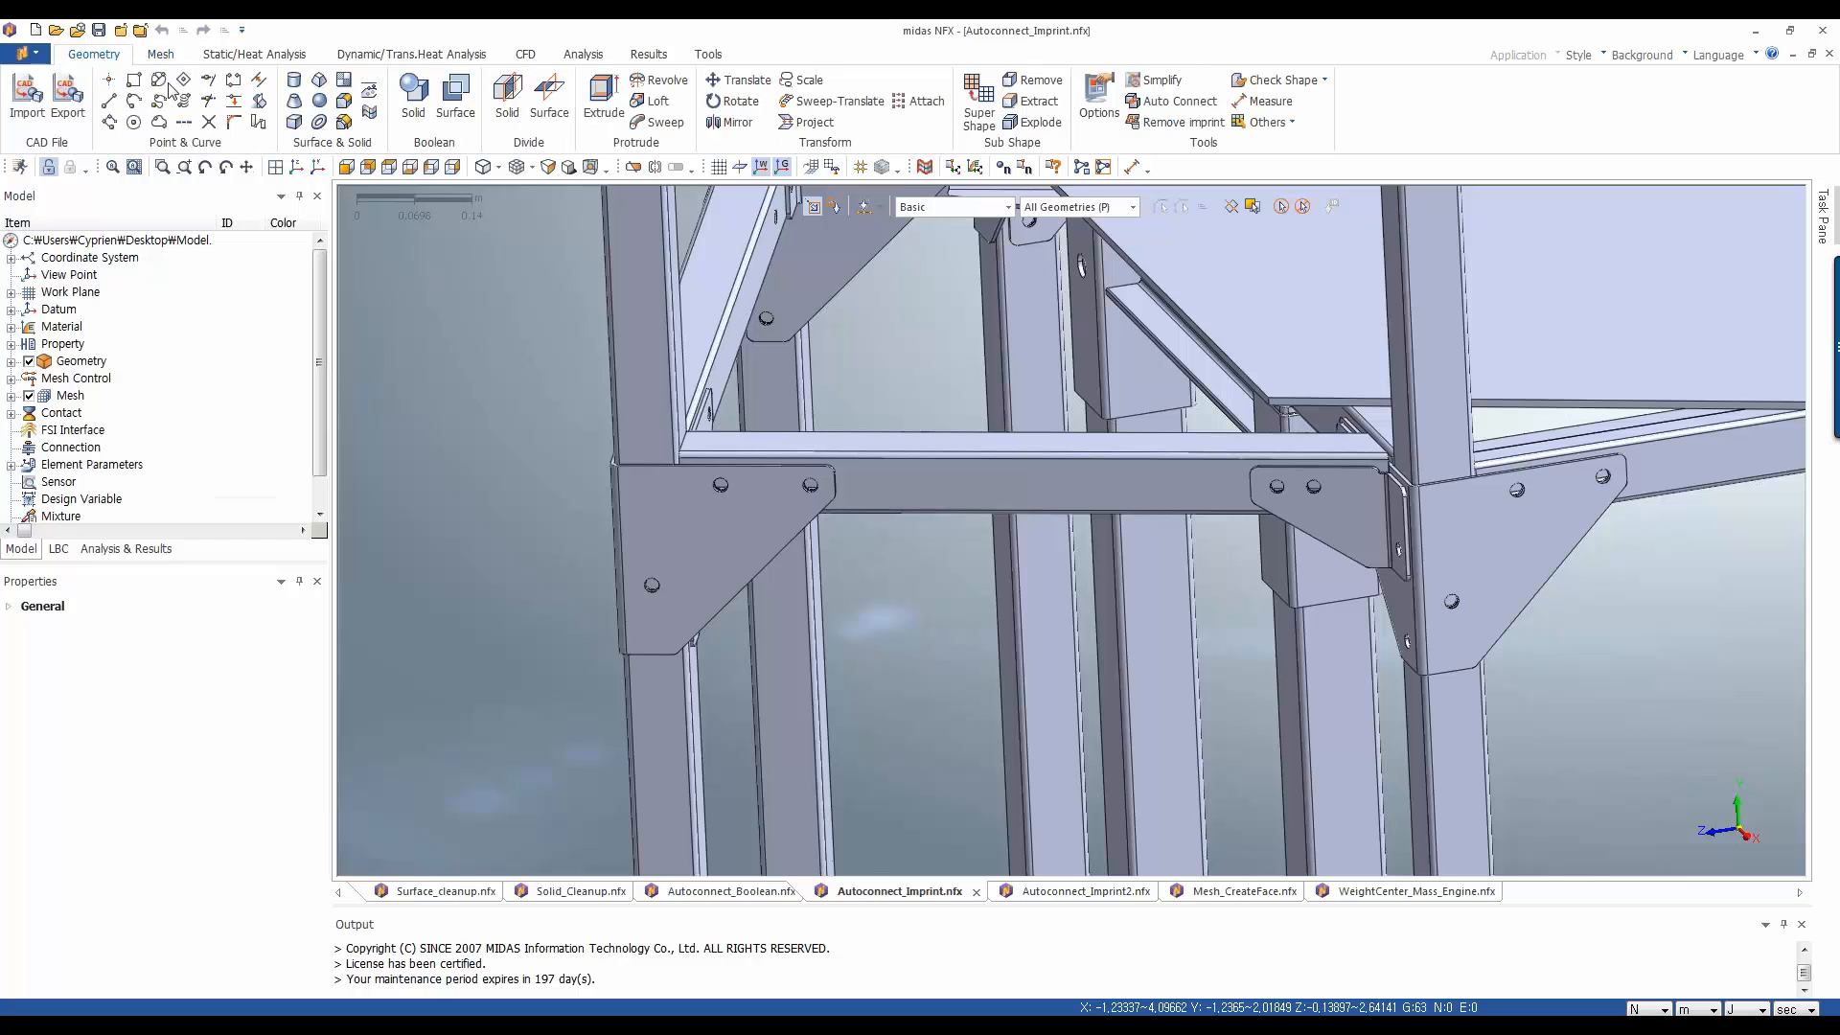
left_click(1179, 101)
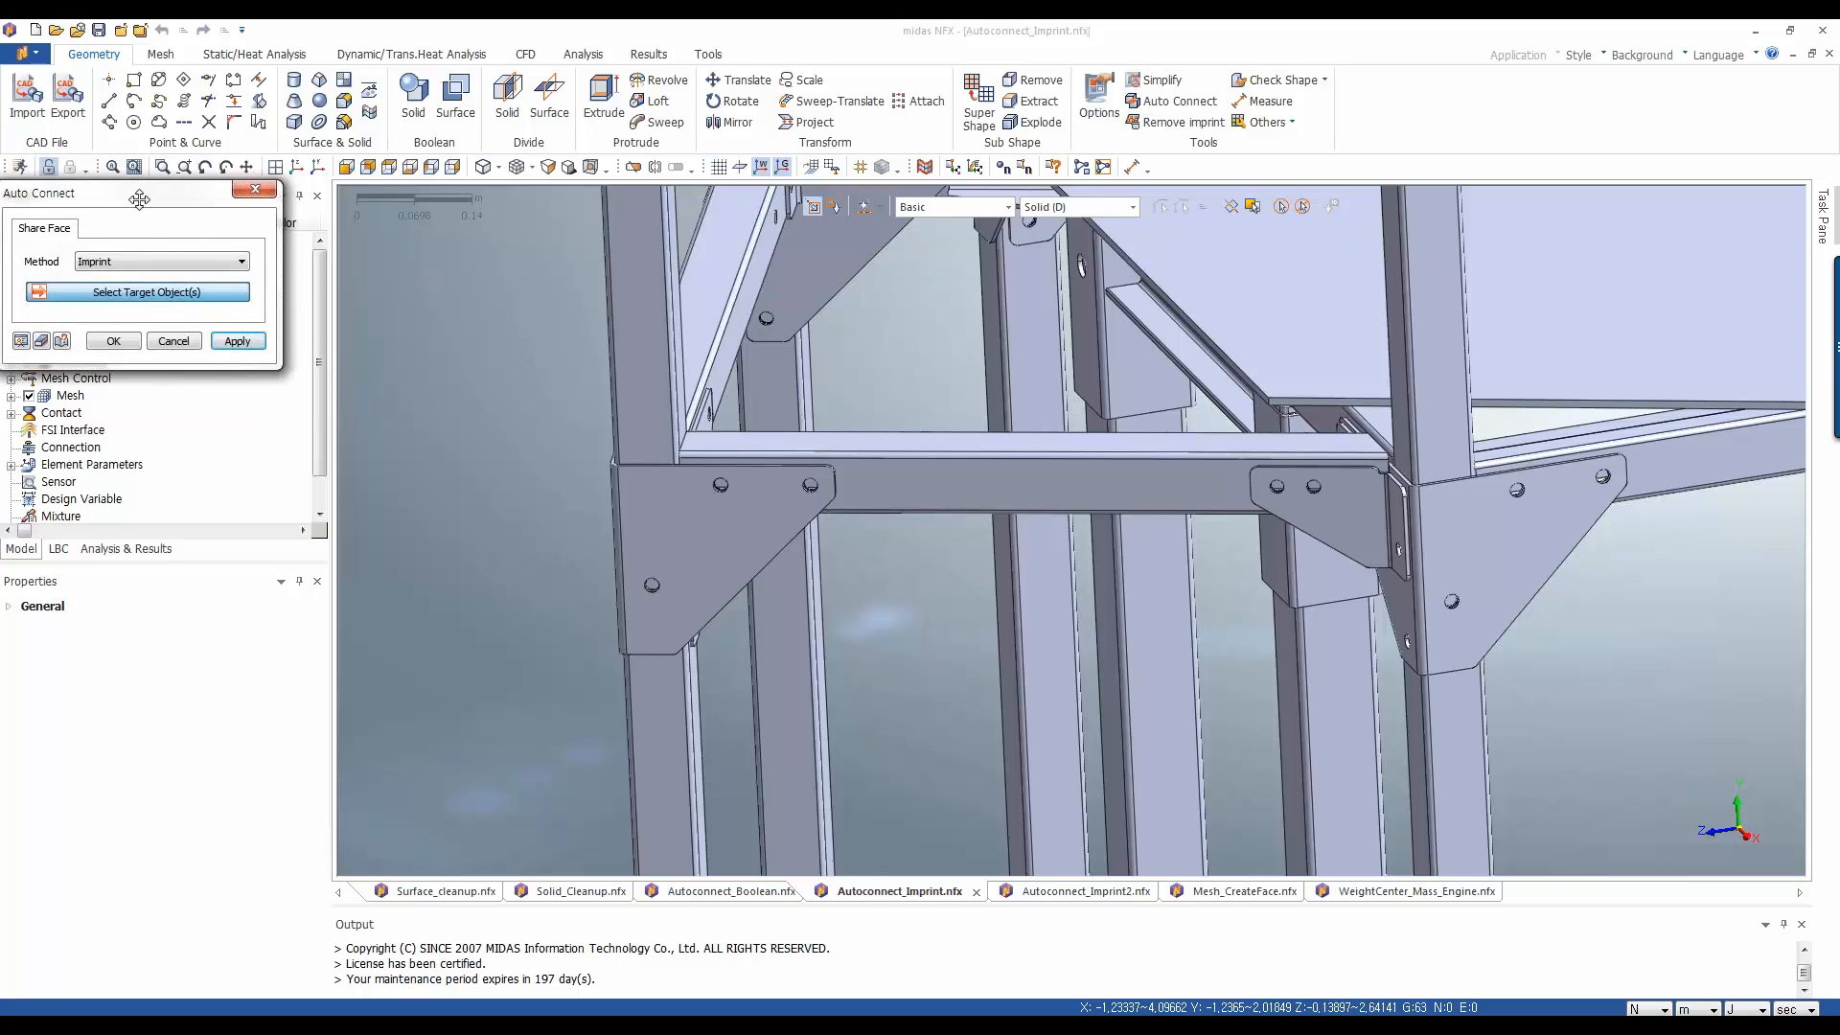
left_click_drag(127, 199, 320, 300)
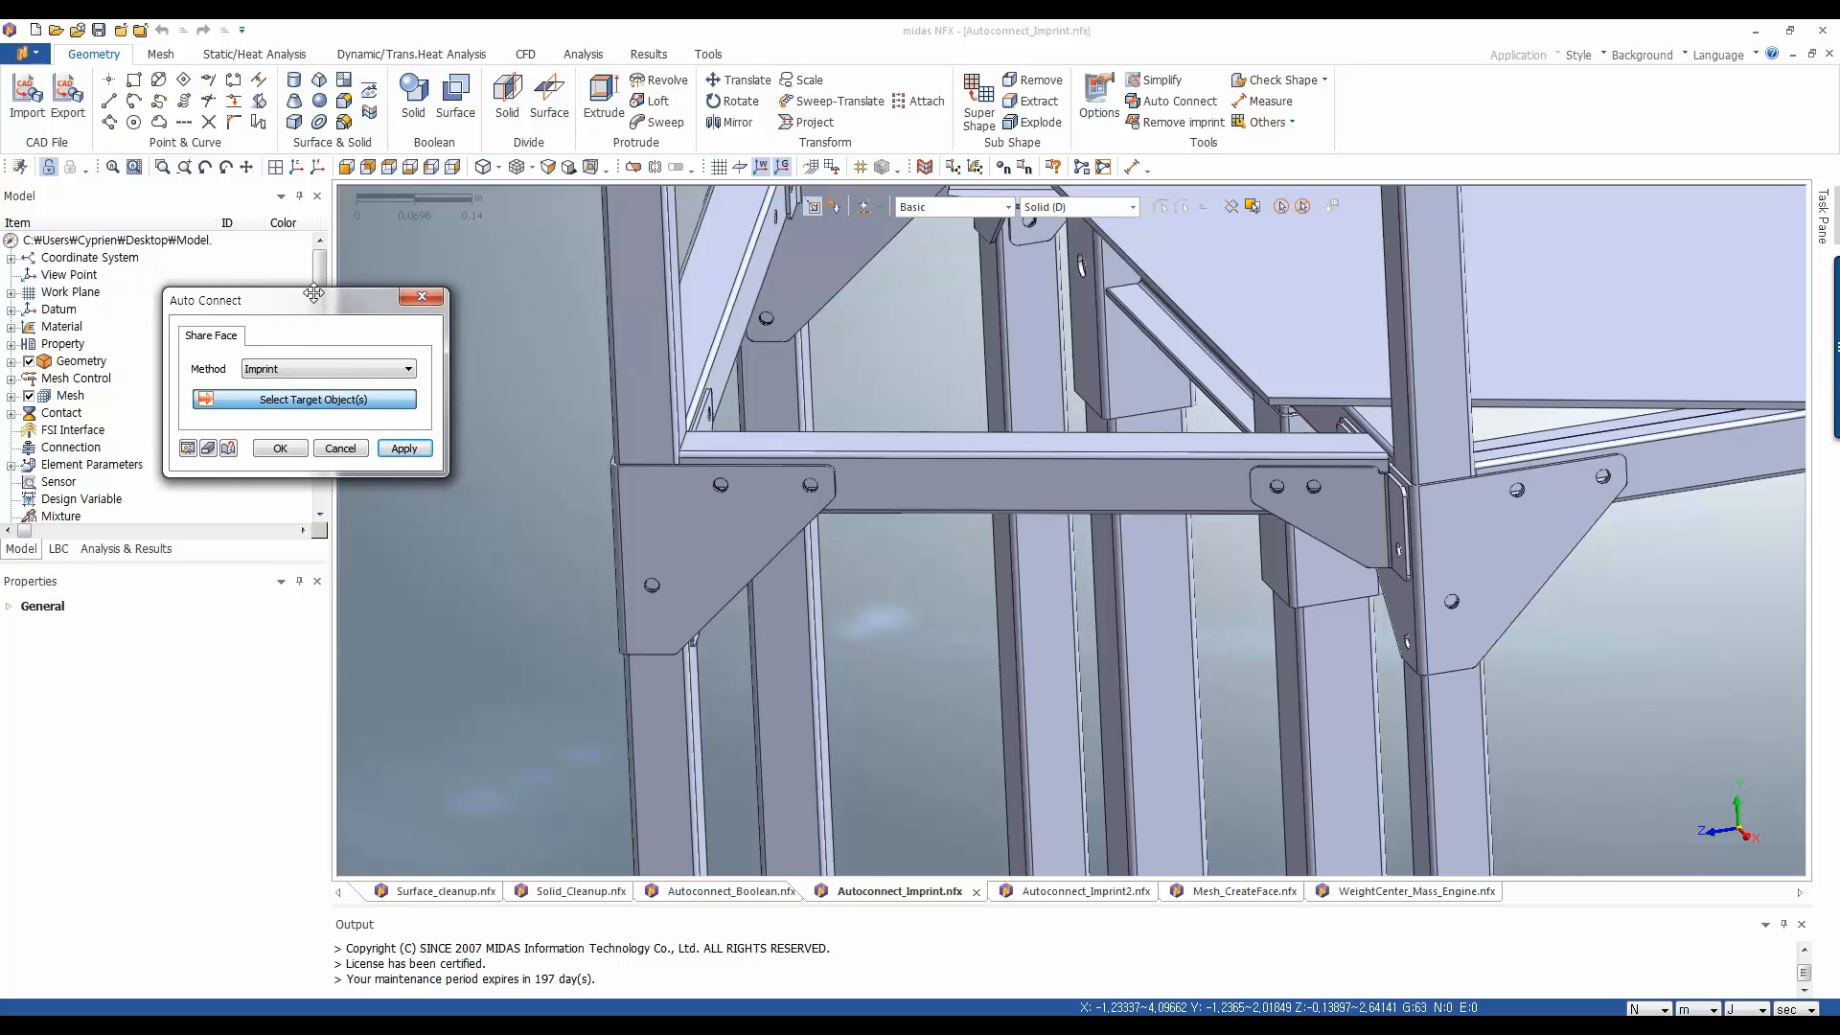
left_click(342, 376)
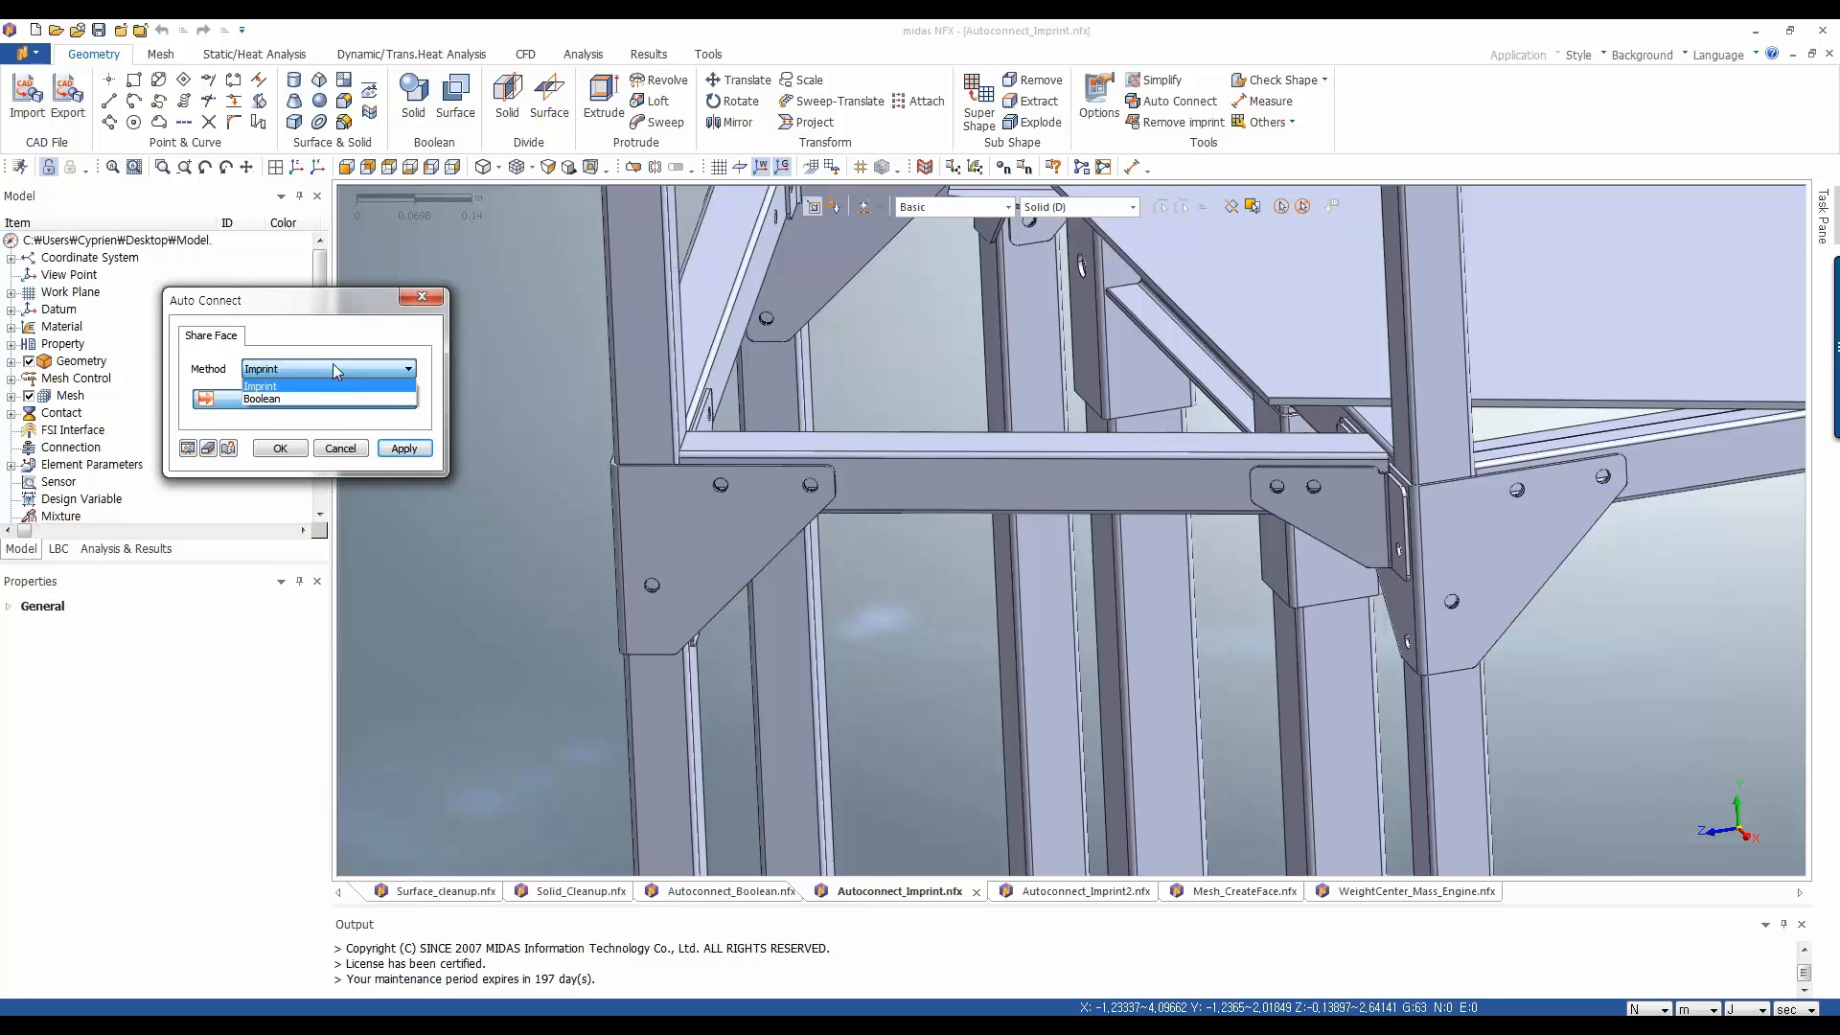
left_click(284, 372)
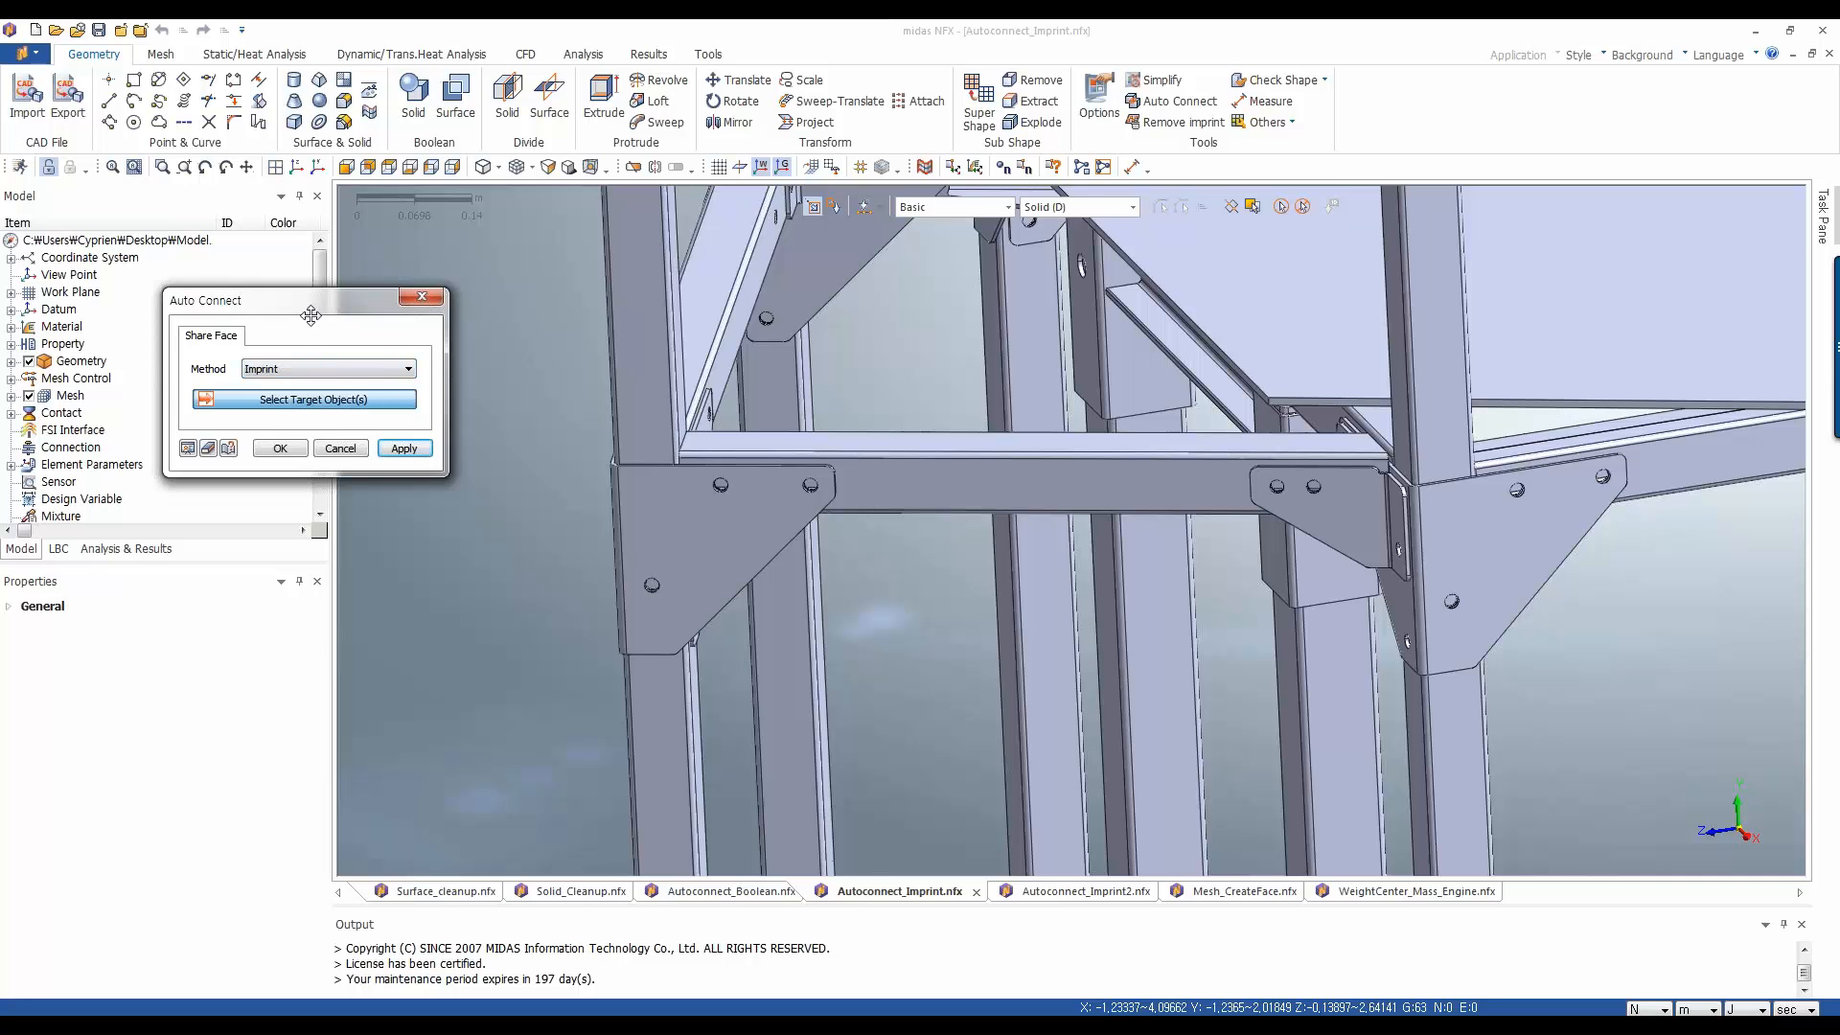
left_click_drag(311, 334, 348, 310)
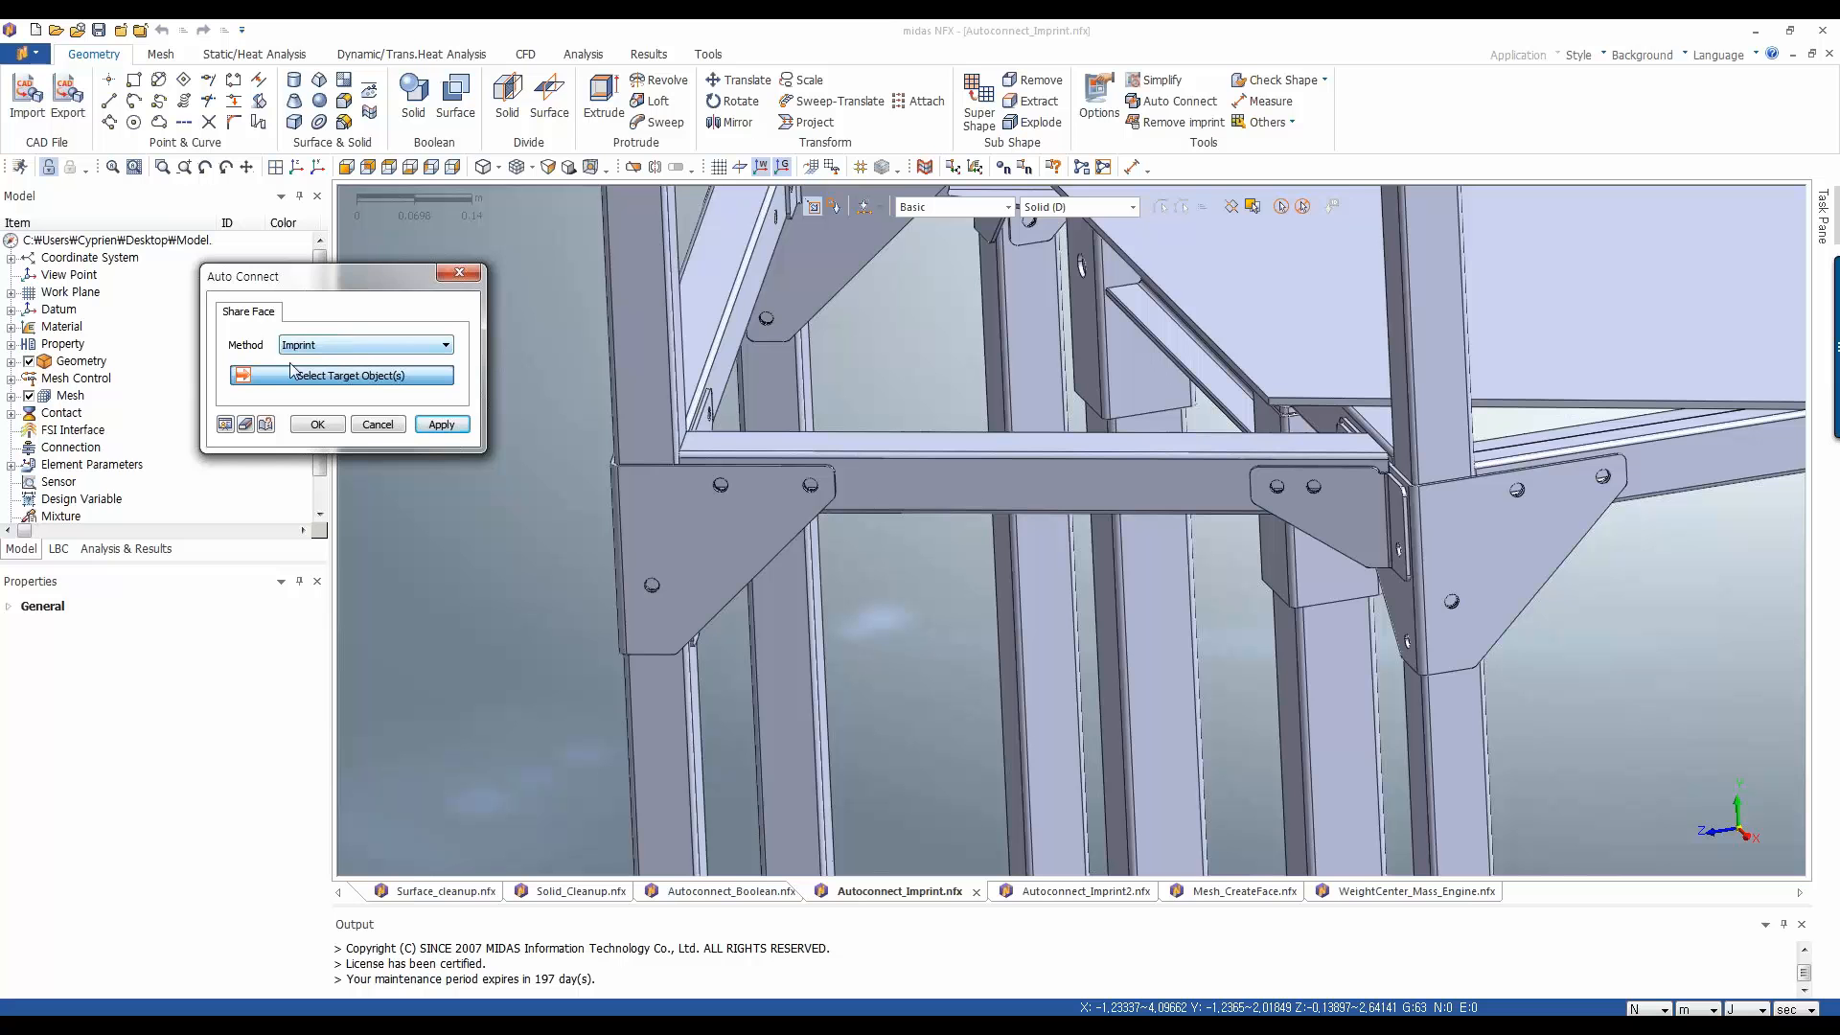
left_click_drag(326, 280, 326, 304)
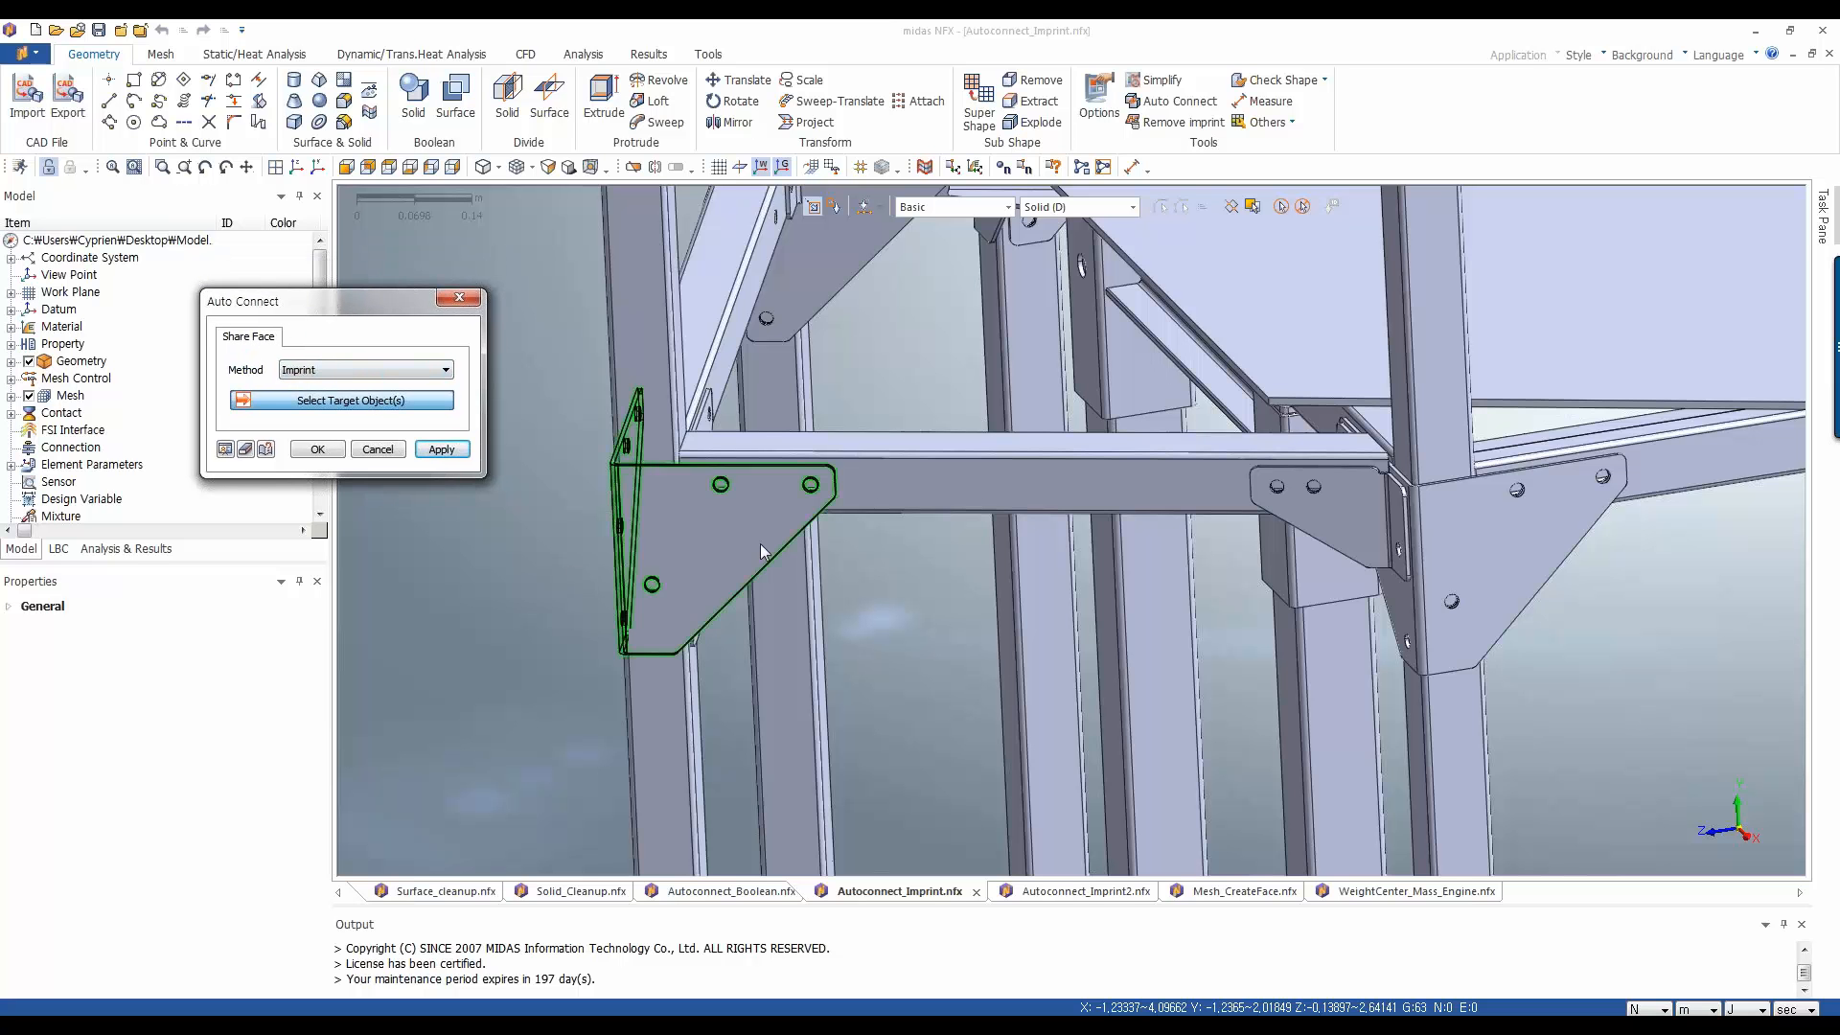
Hide the corner gusset plate and examine the column and beam faces behind it
left_click(653, 559)
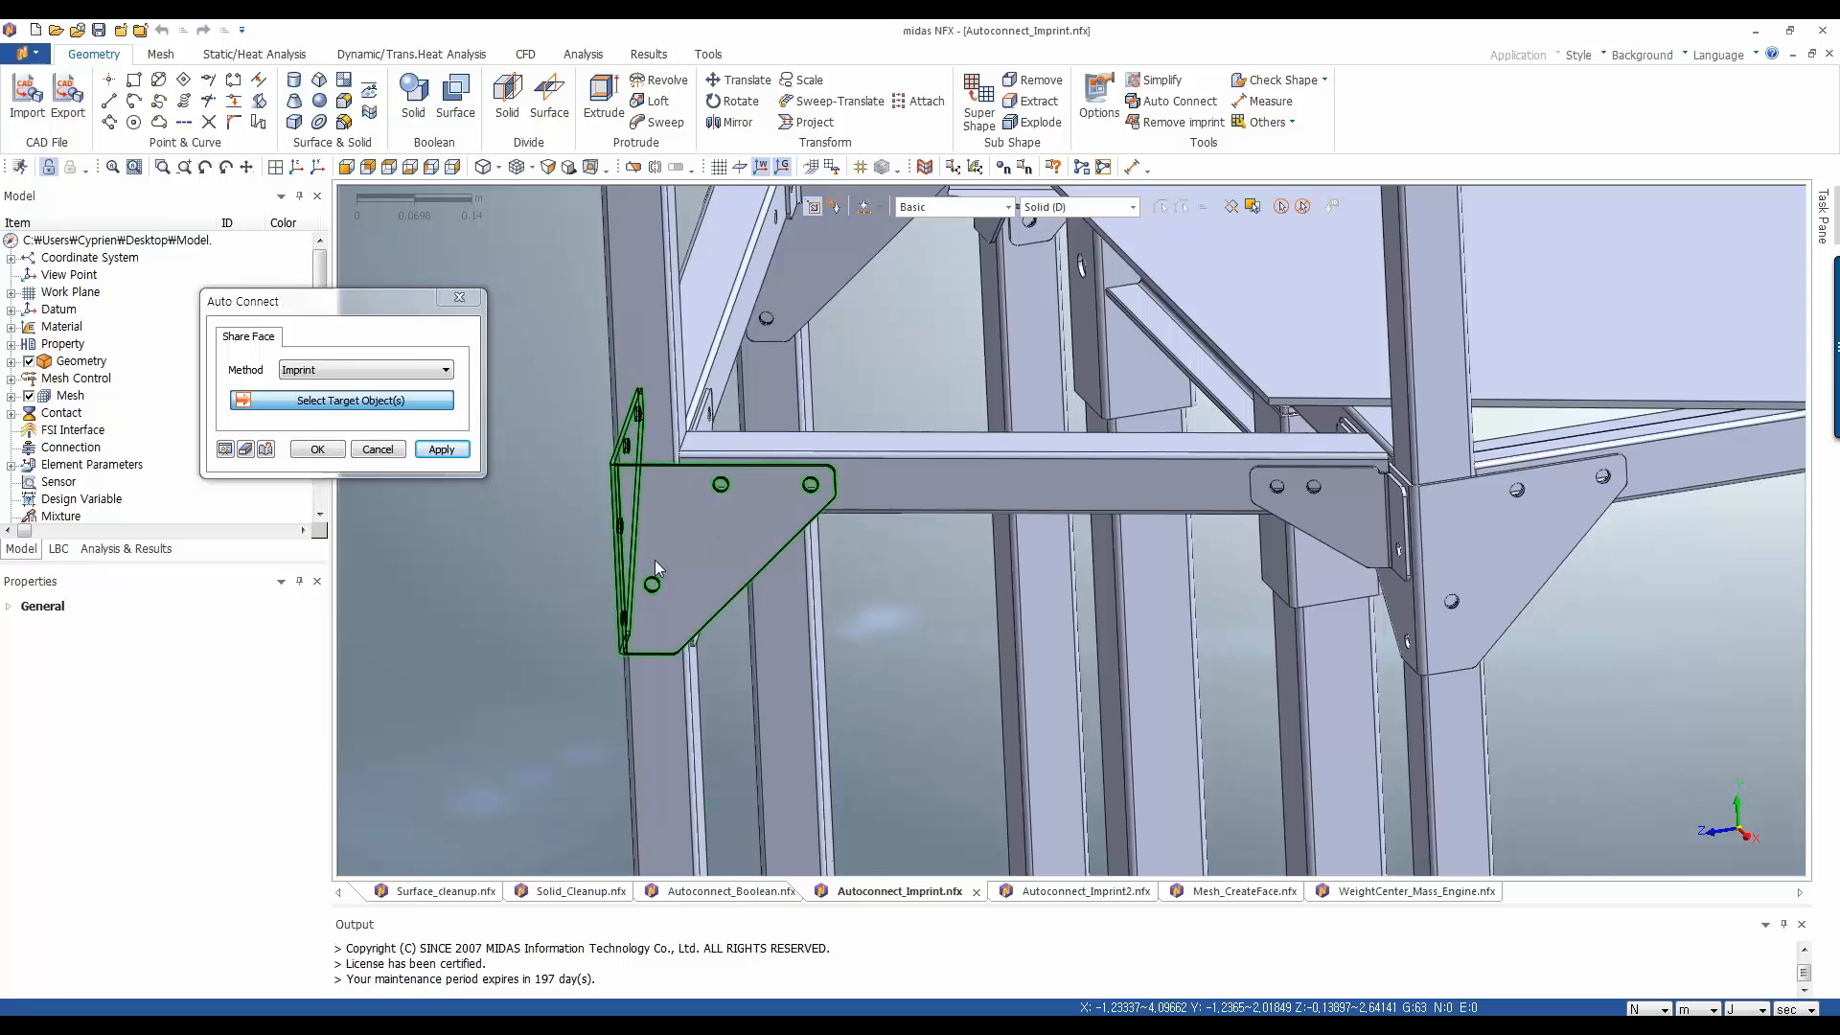
left_click(673, 548)
right_click(687, 533)
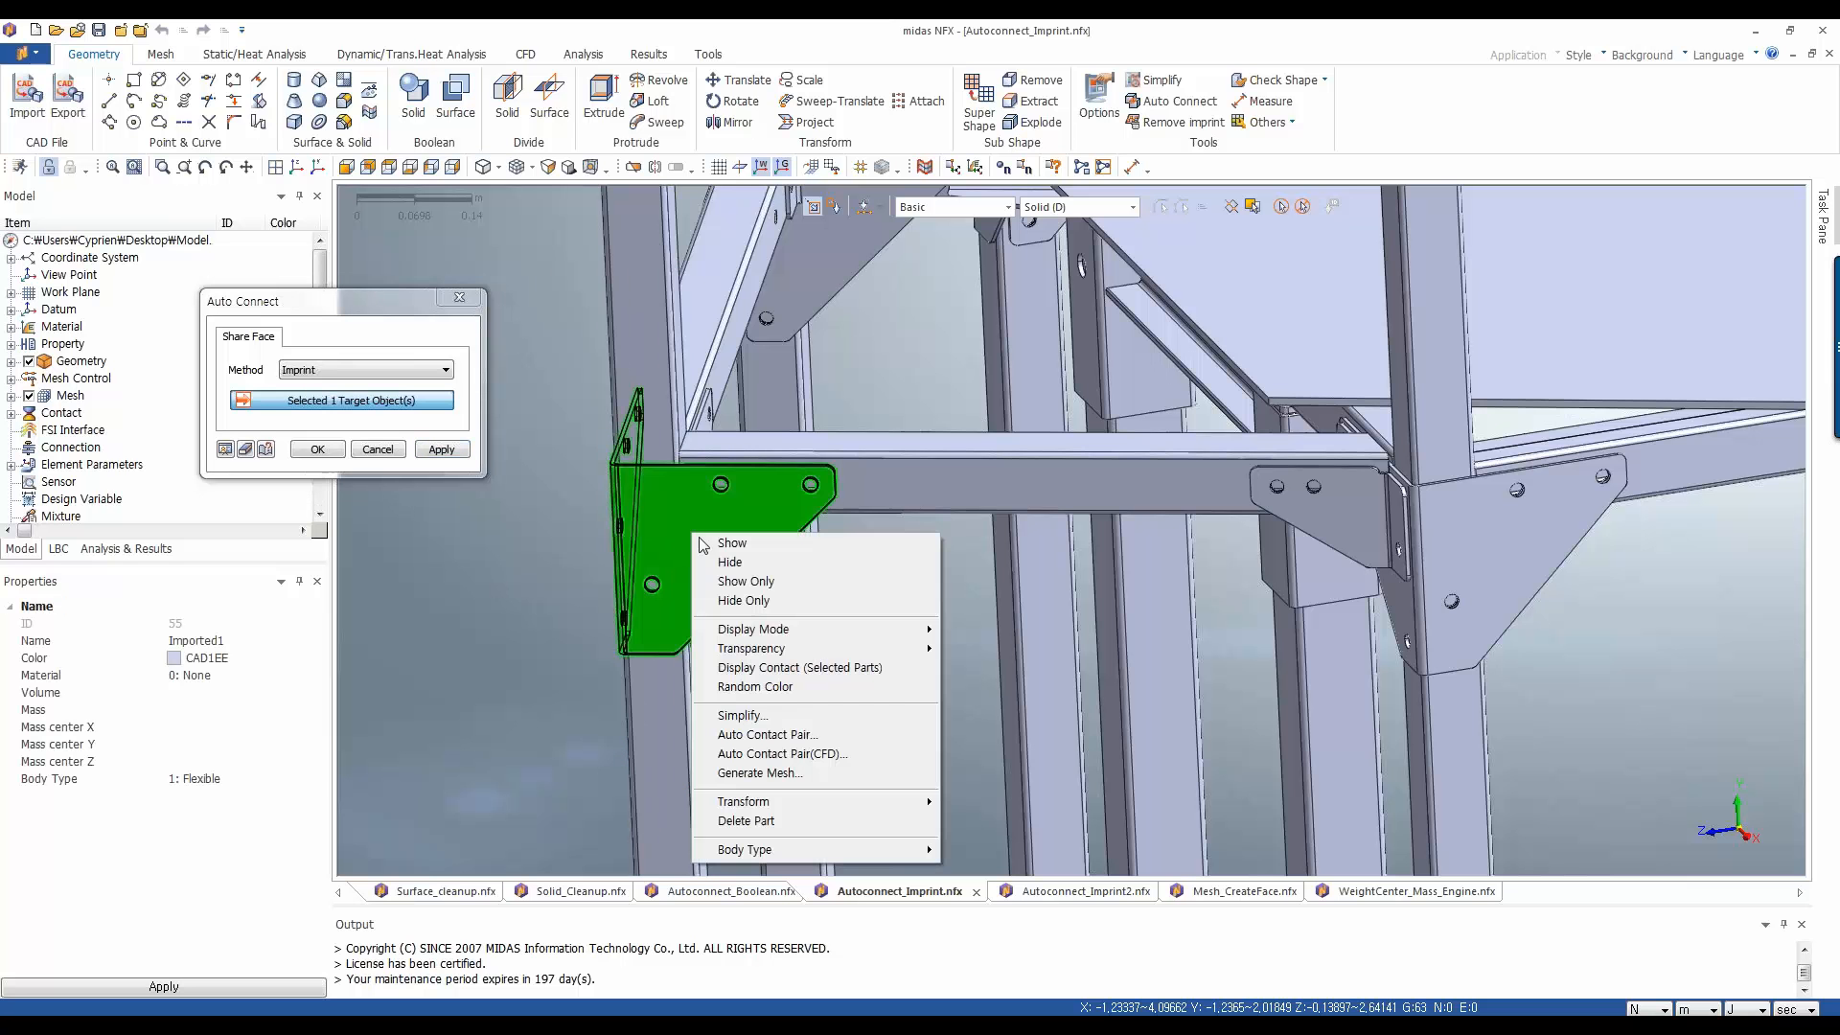
left_click(753, 562)
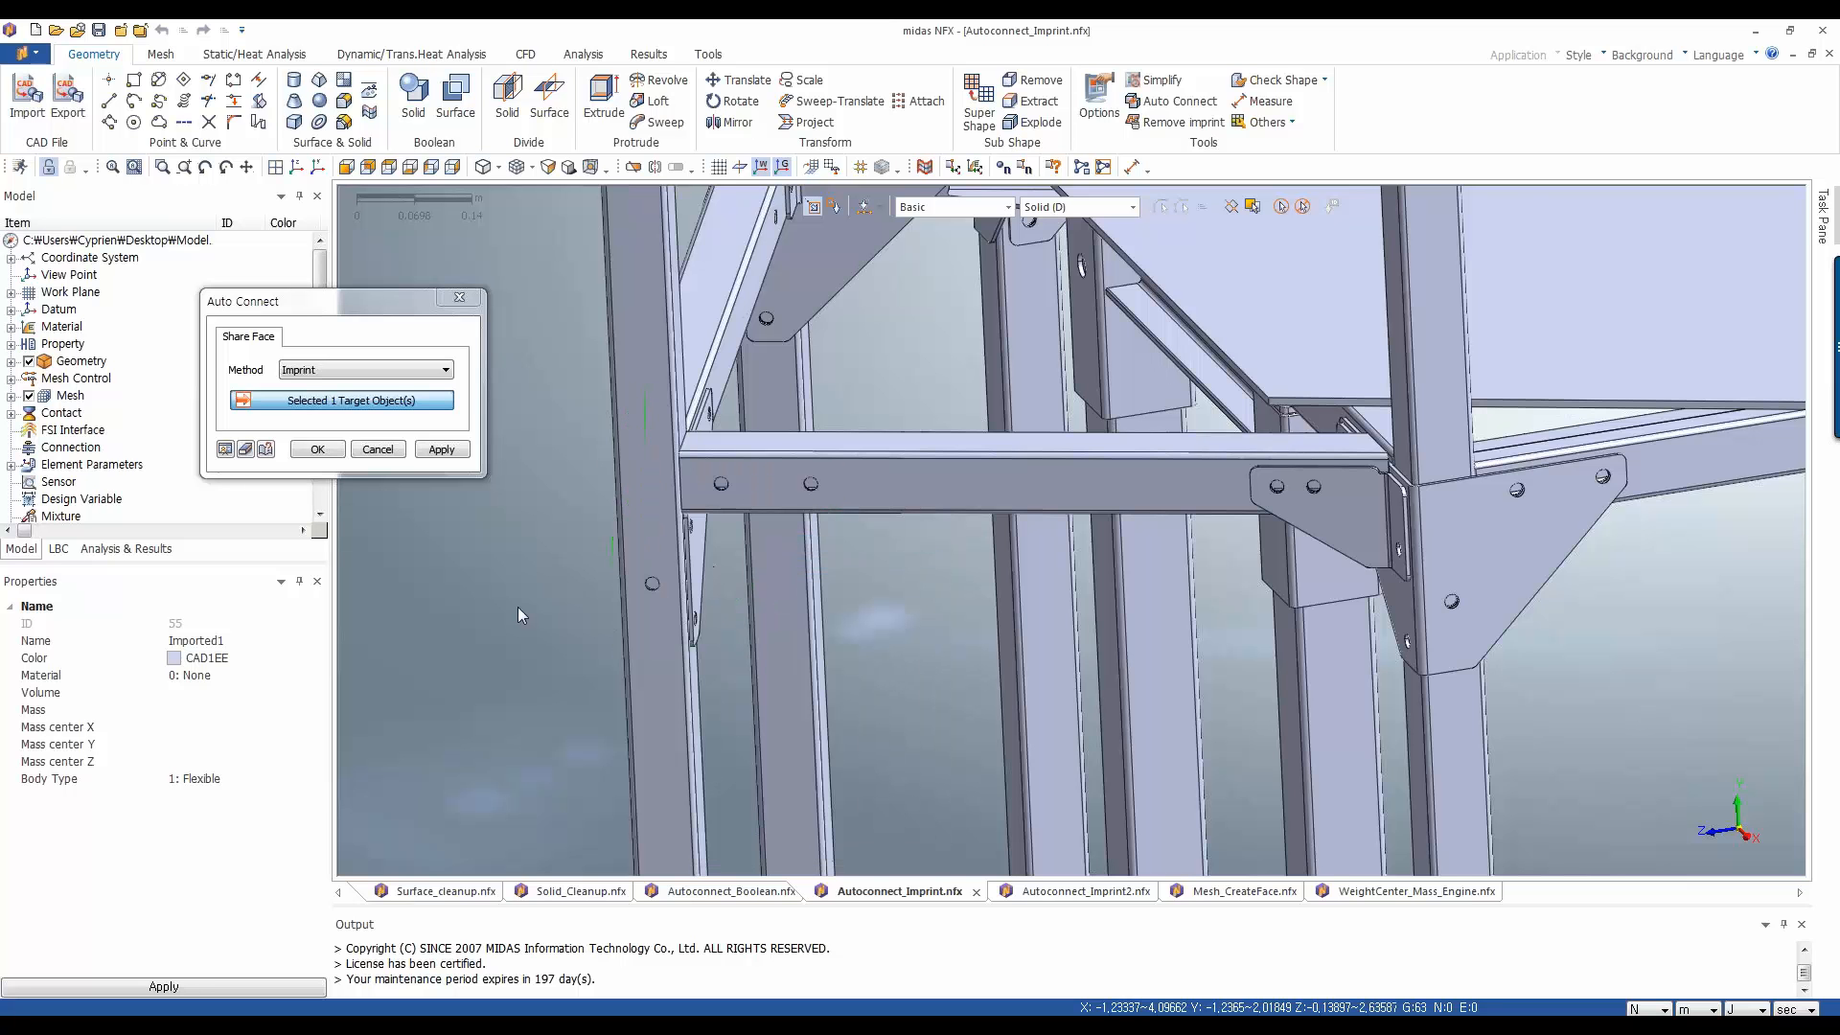
scroll(518, 613, "down", 3)
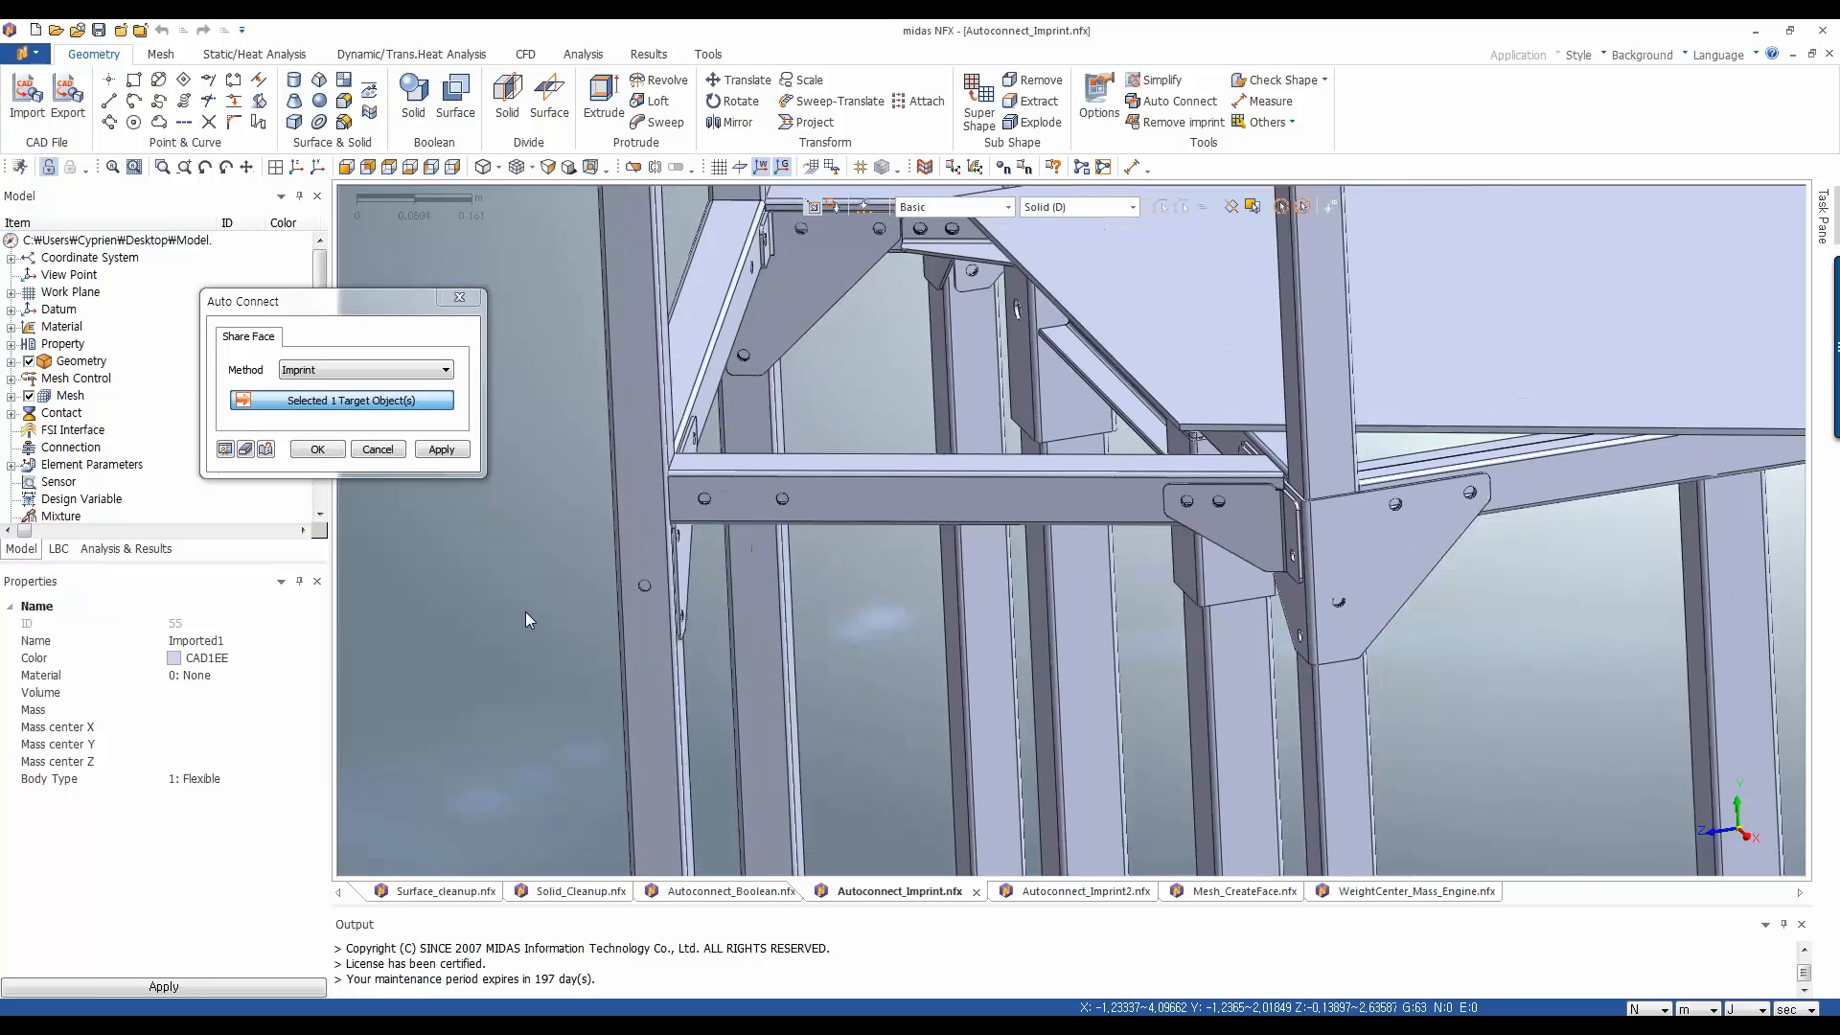
scroll(527, 609, "up", 2)
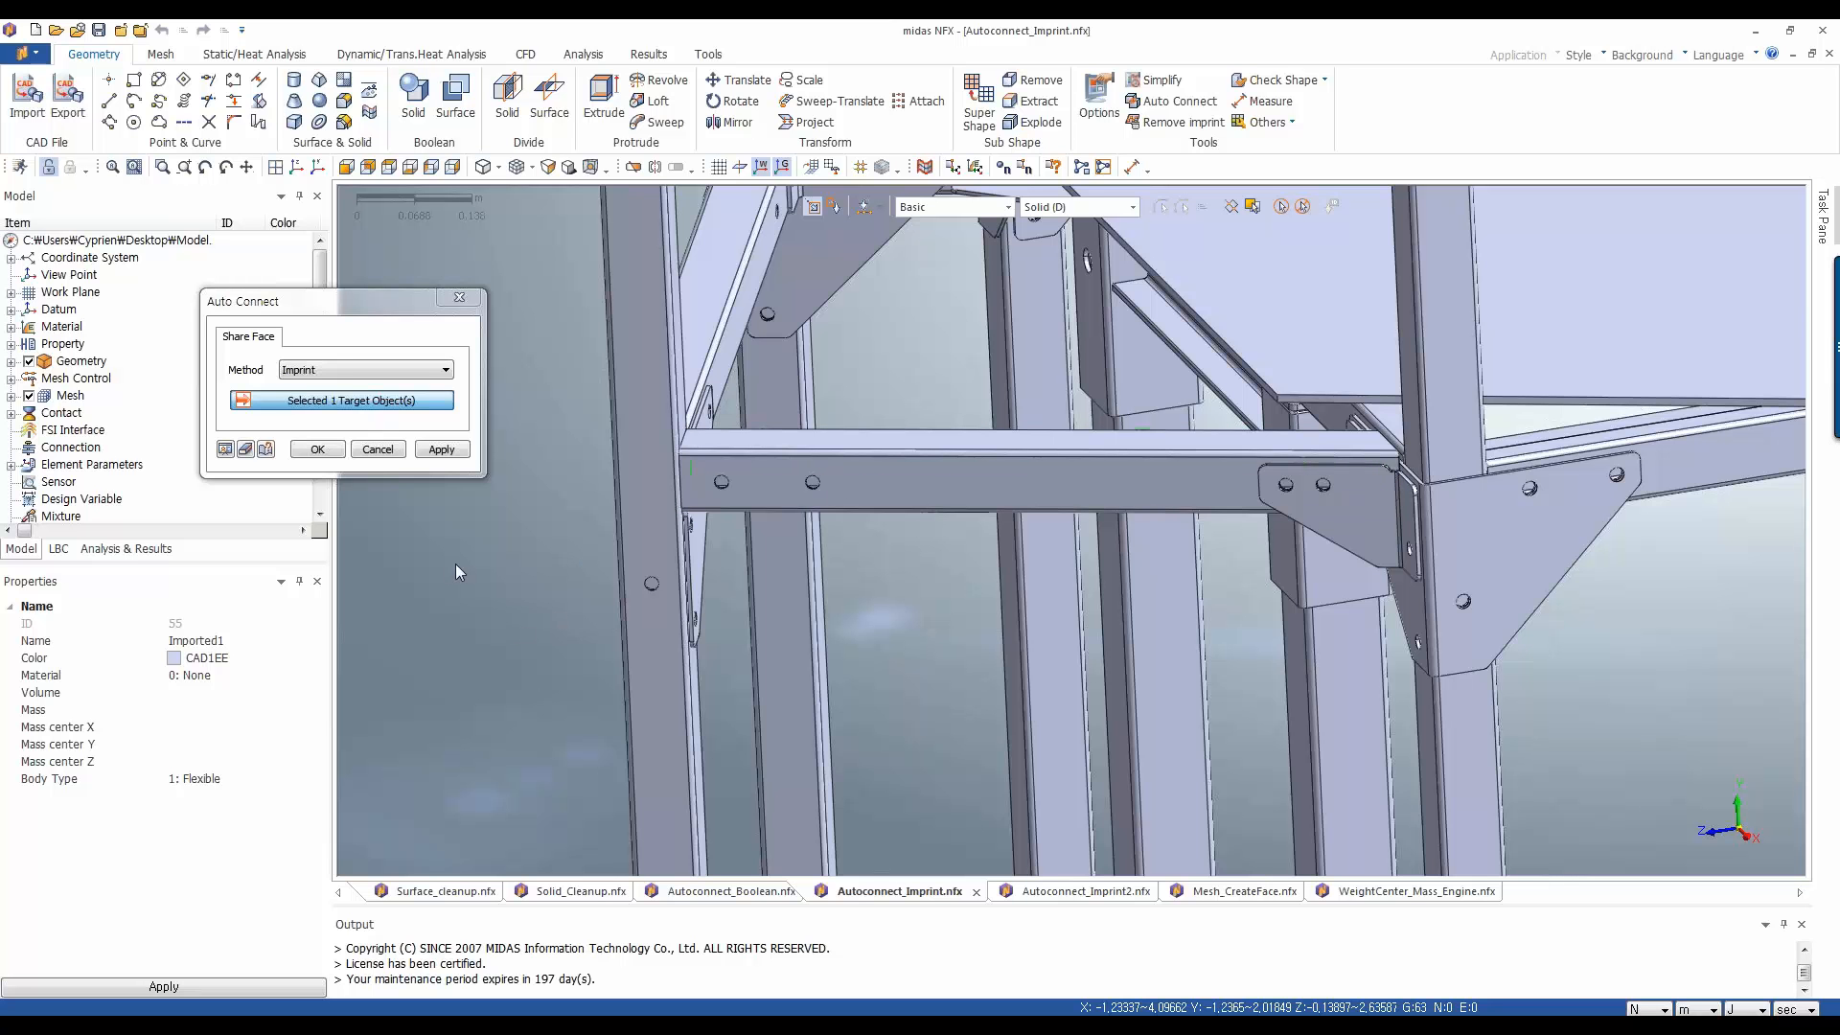
Redisplay all geometry including the hidden gusset plate, and apply the Imprint connection to all solids
left_click(11, 396)
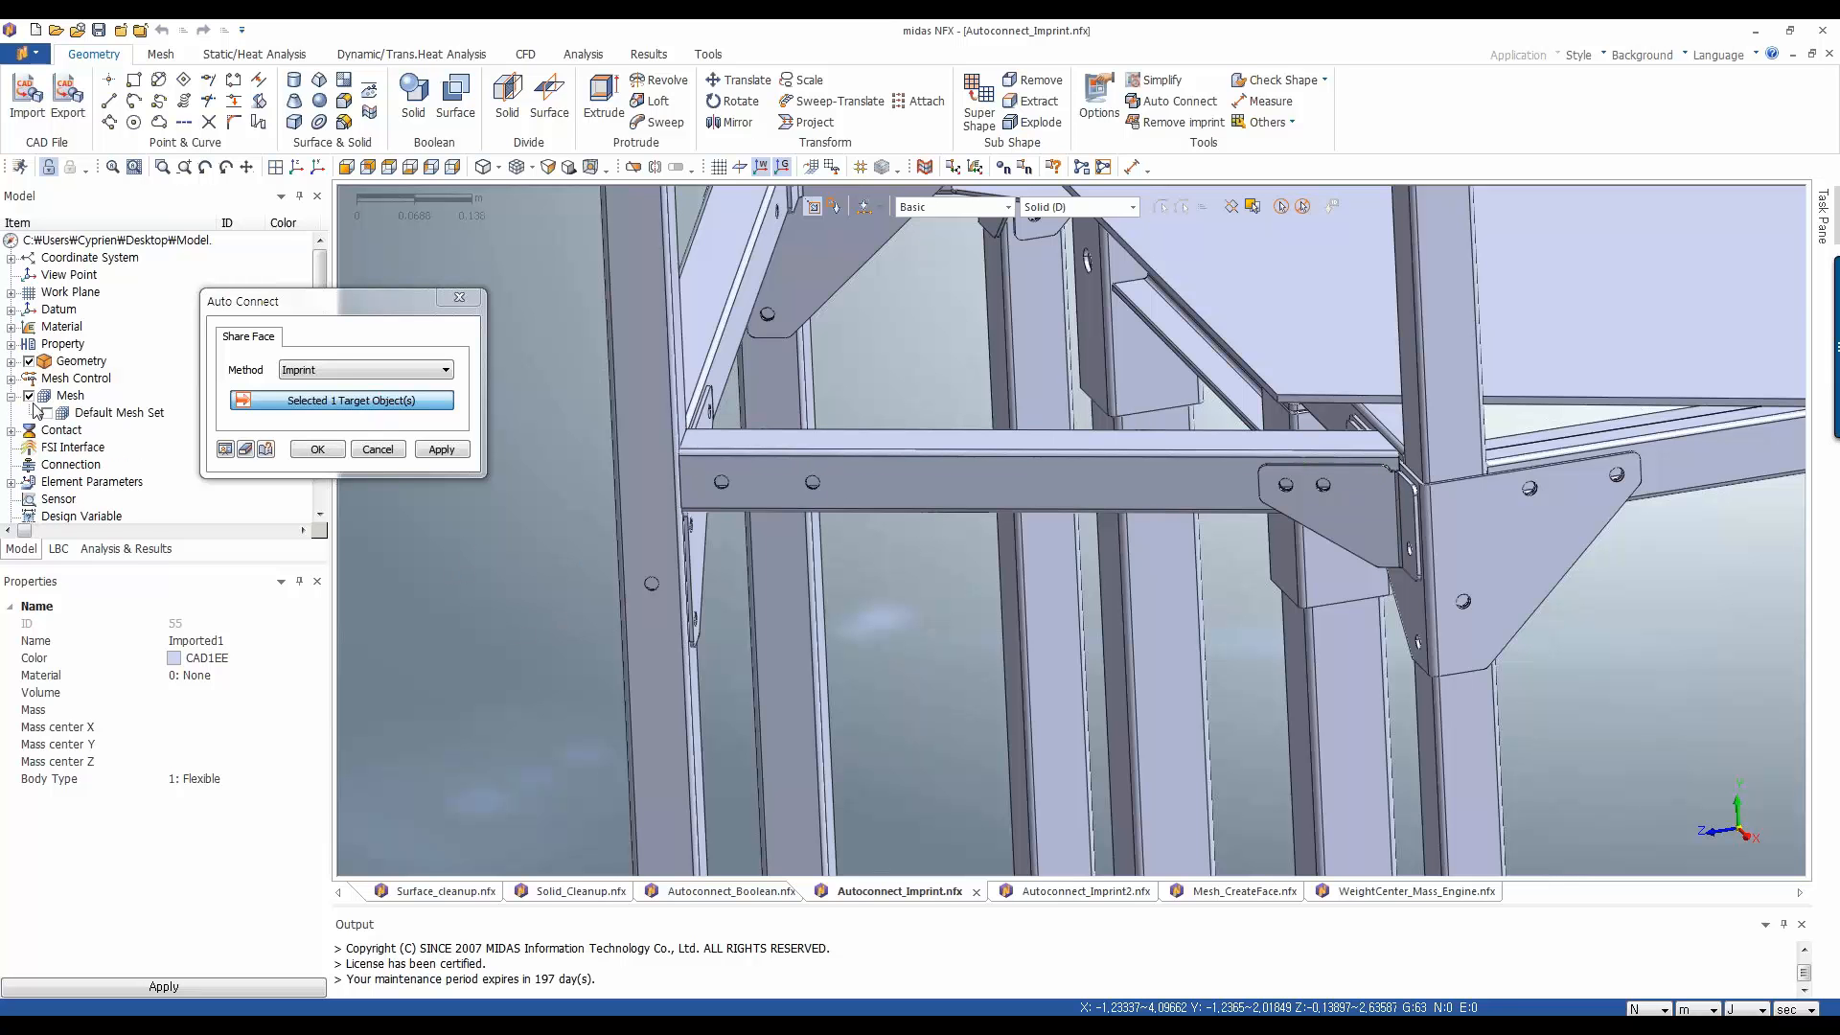
left_click(12, 362)
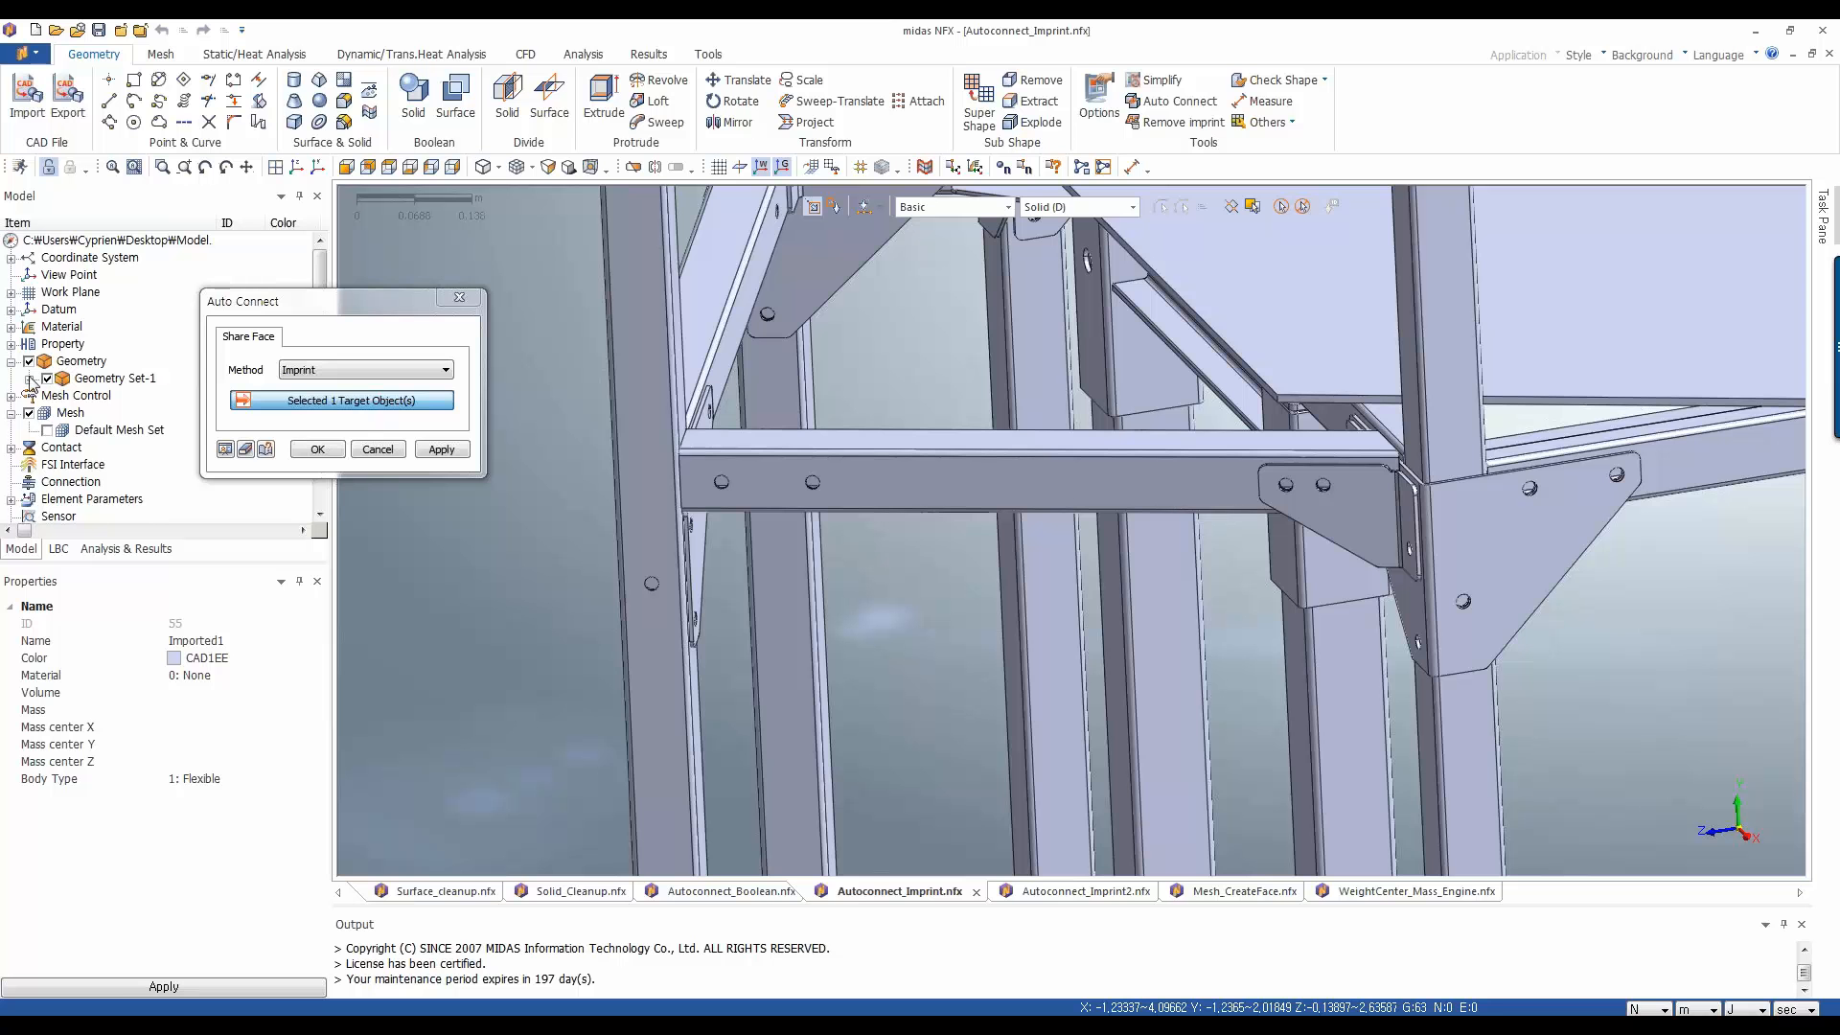
left_click(30, 378)
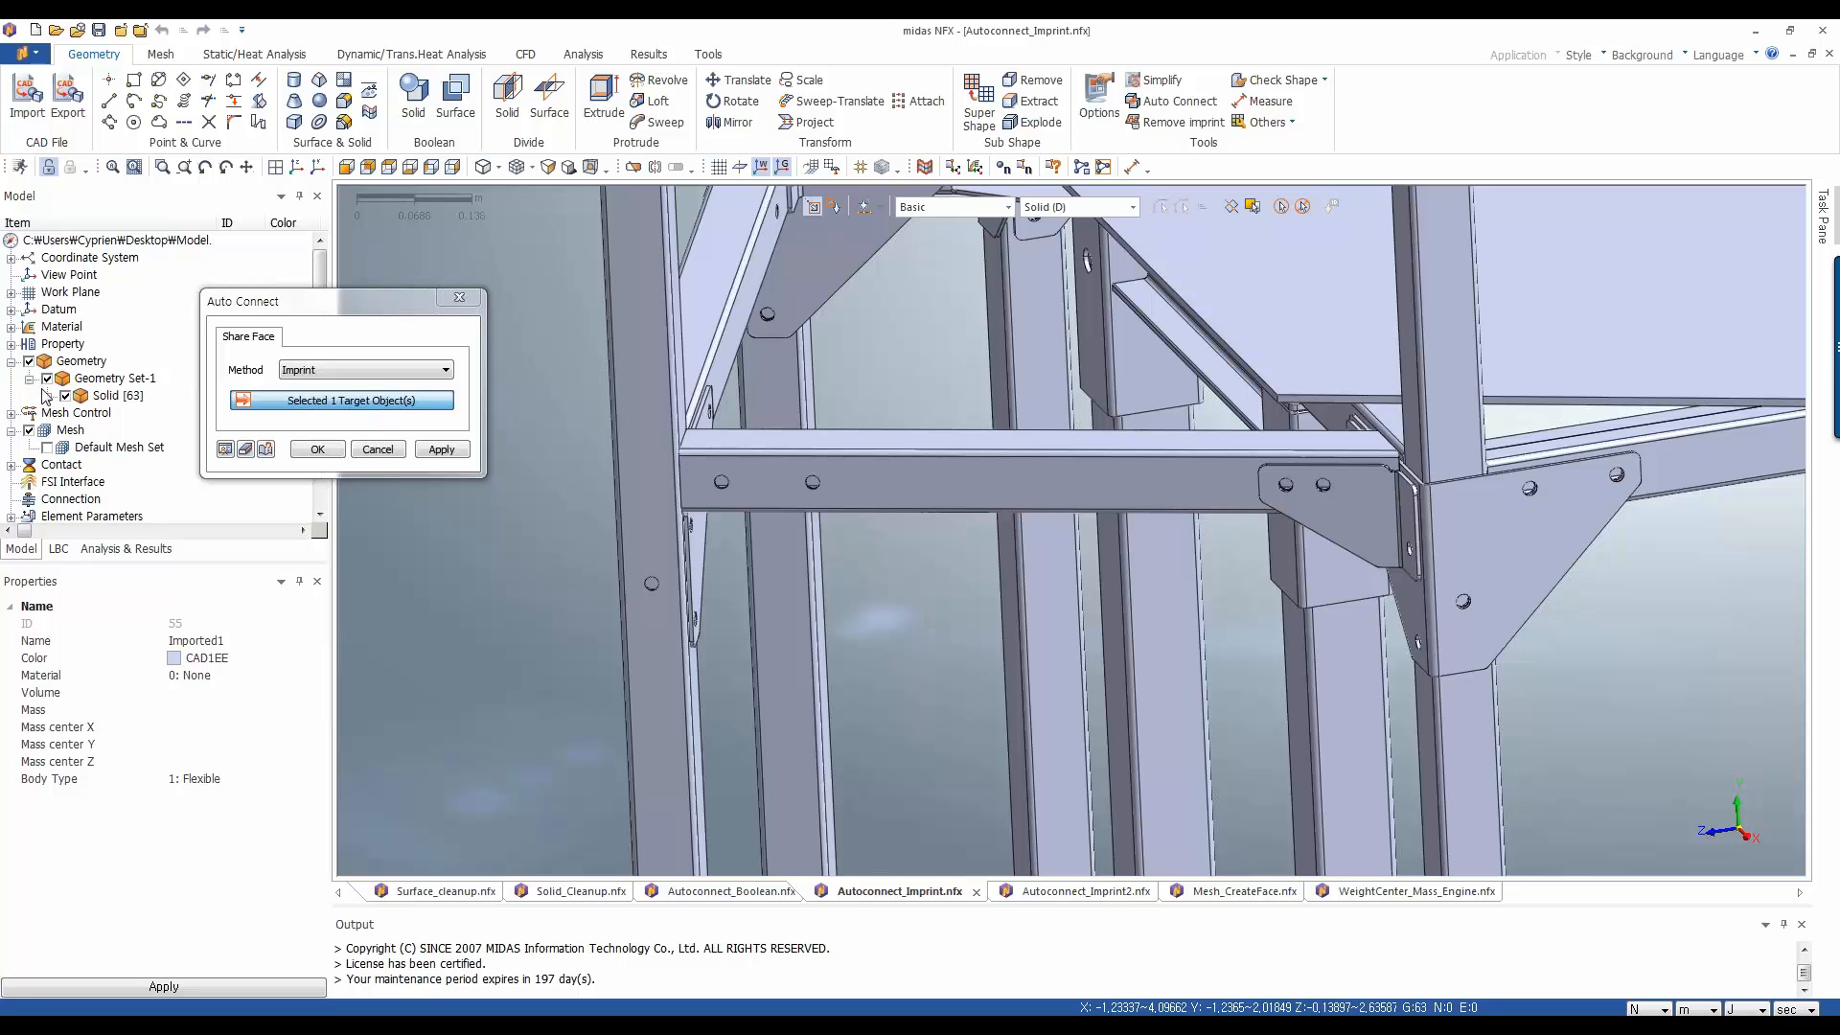
left_click(30, 363)
left_click(31, 363)
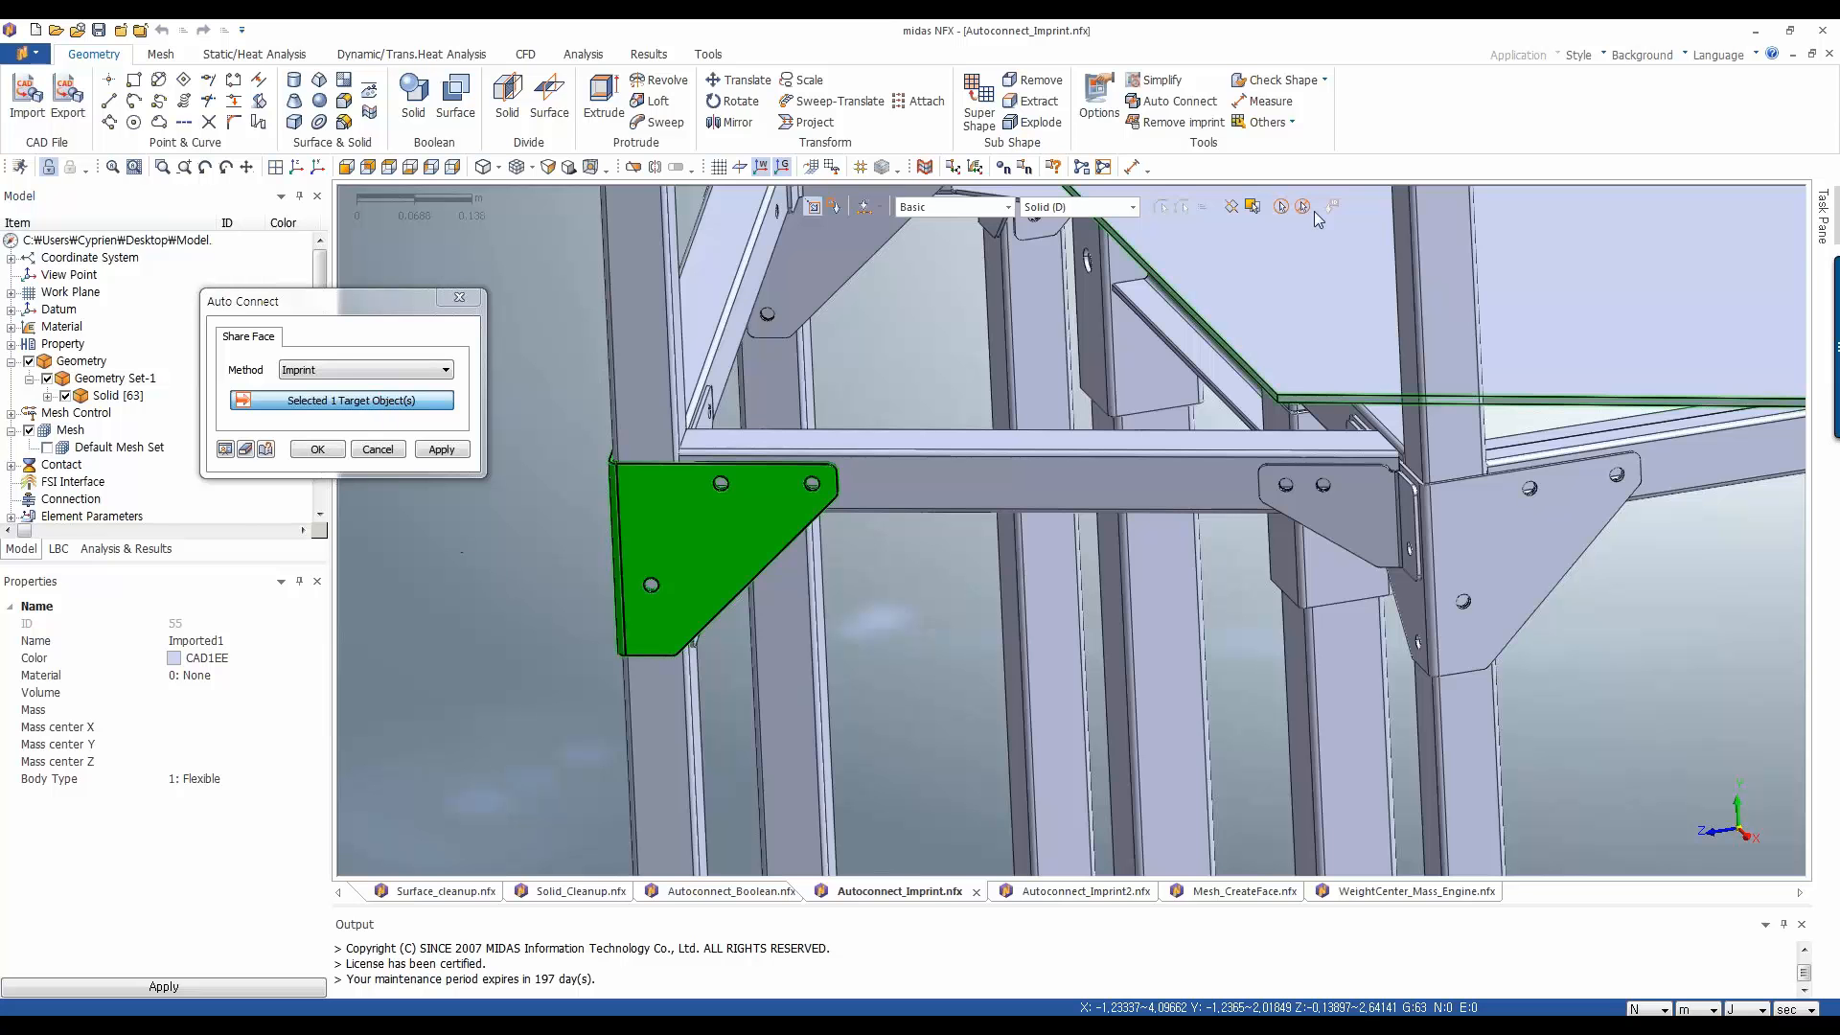
left_click(1279, 208)
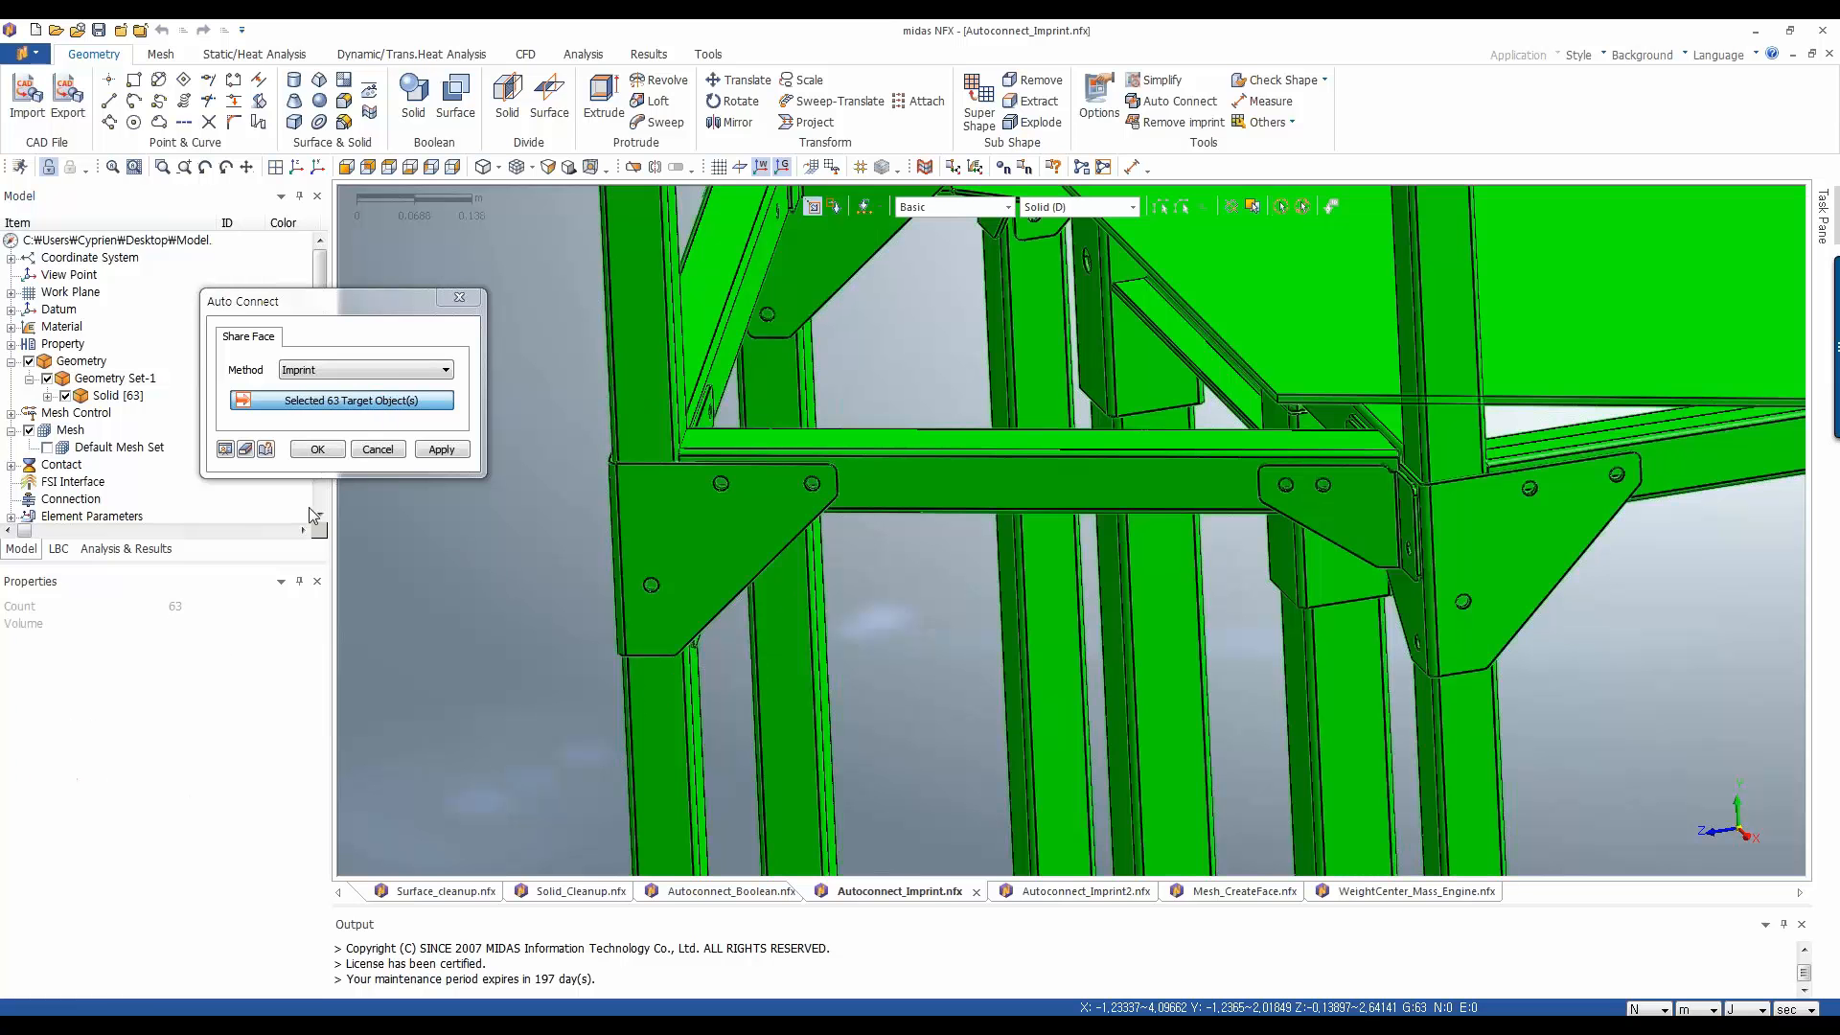
left_click(317, 449)
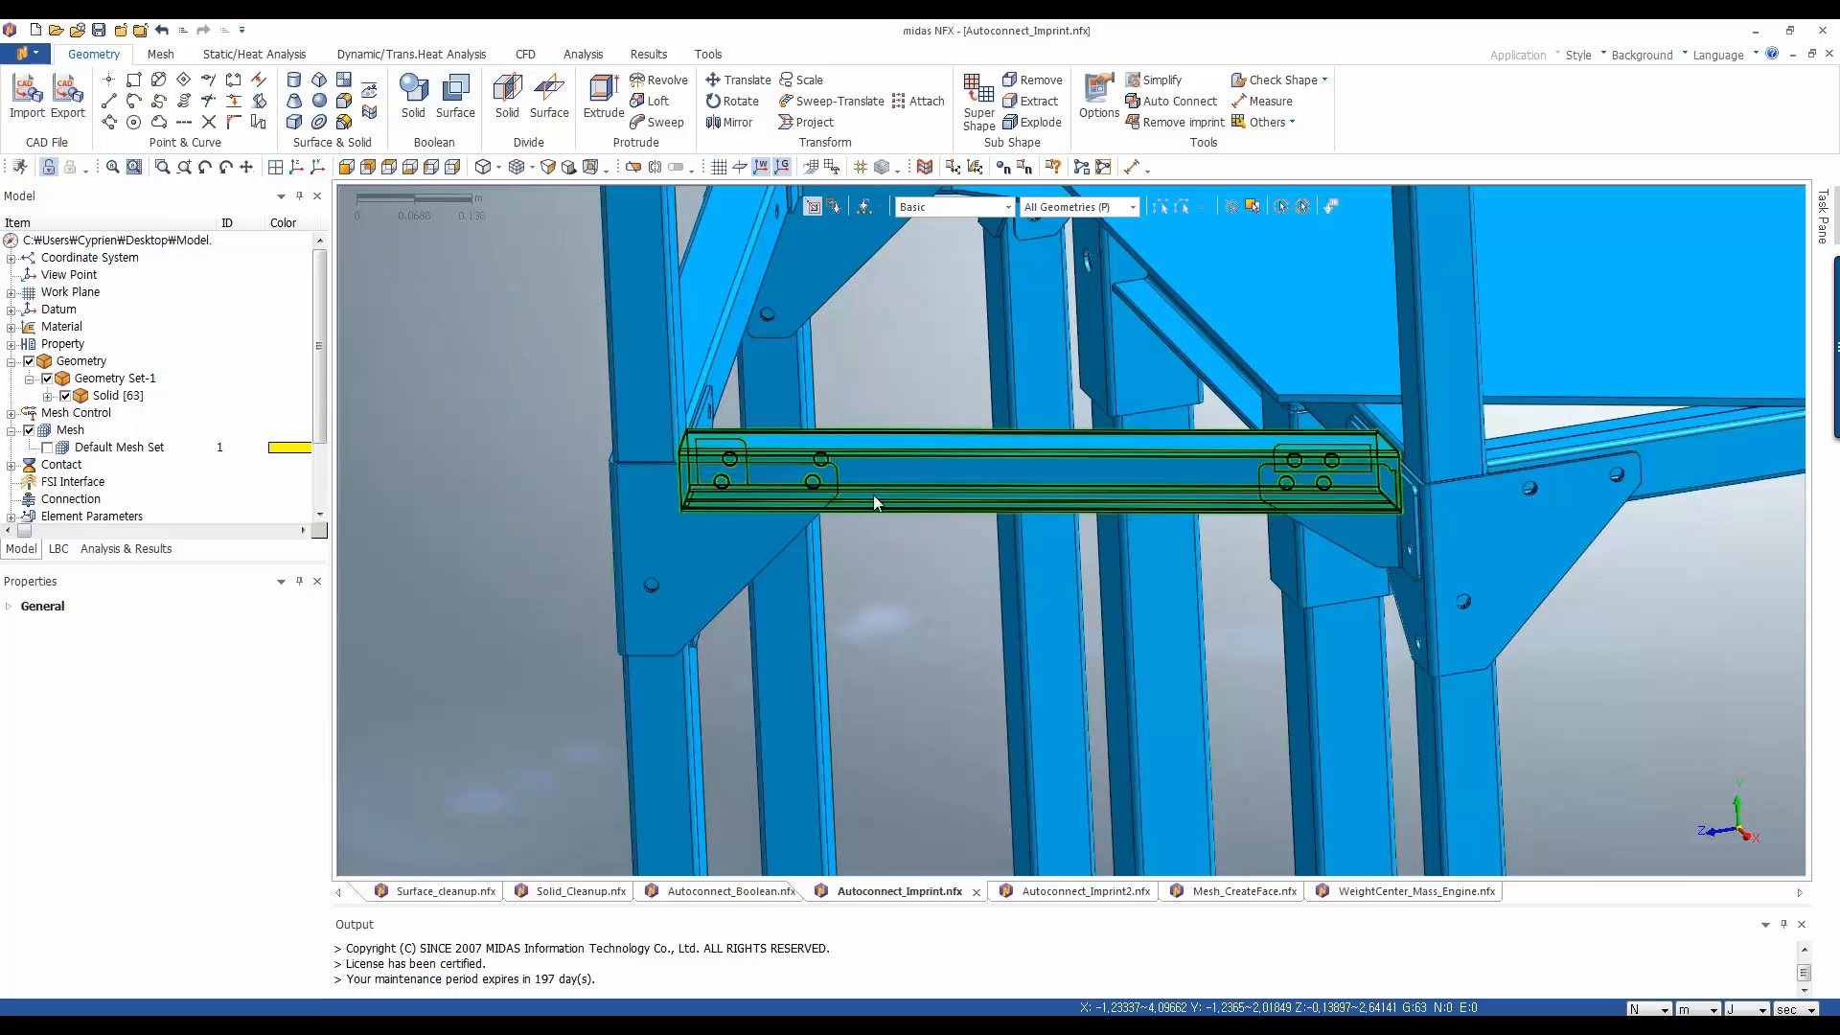
Hide the corner gusset plate again and examine the imprinted outlines on the column and beam
left_click(741, 556)
right_click(740, 556)
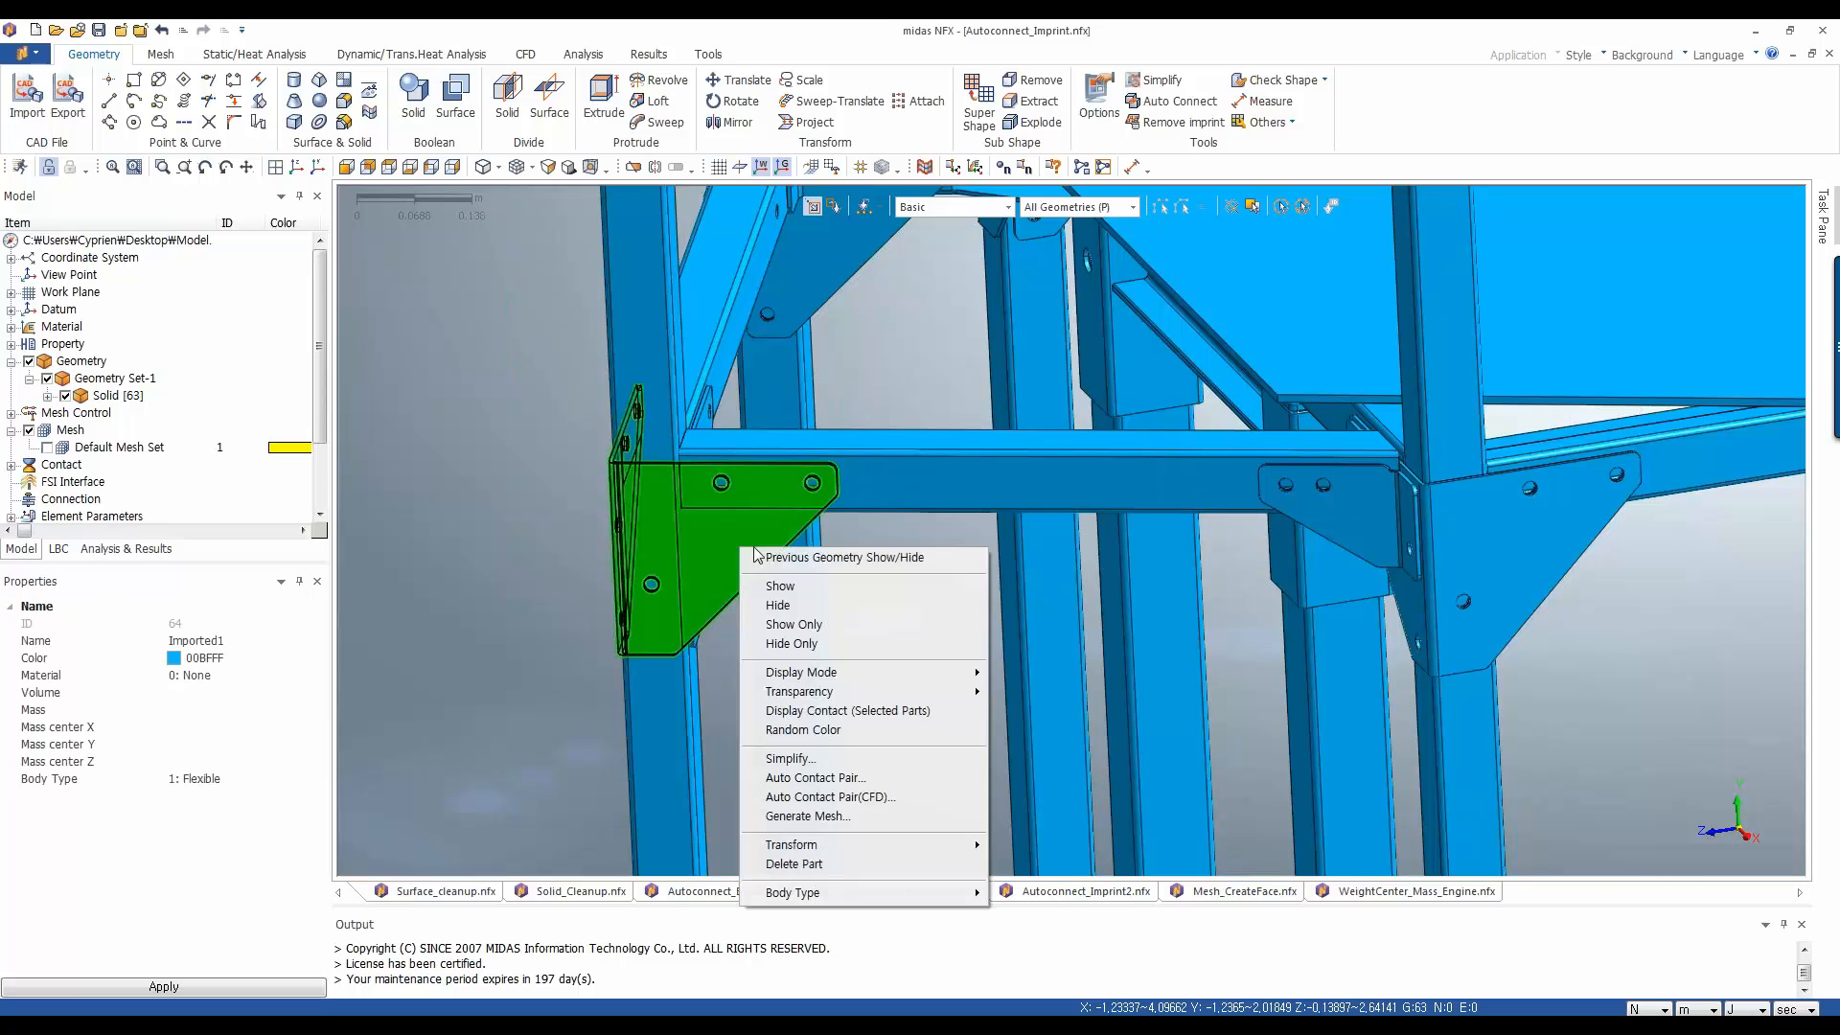
left_click(757, 607)
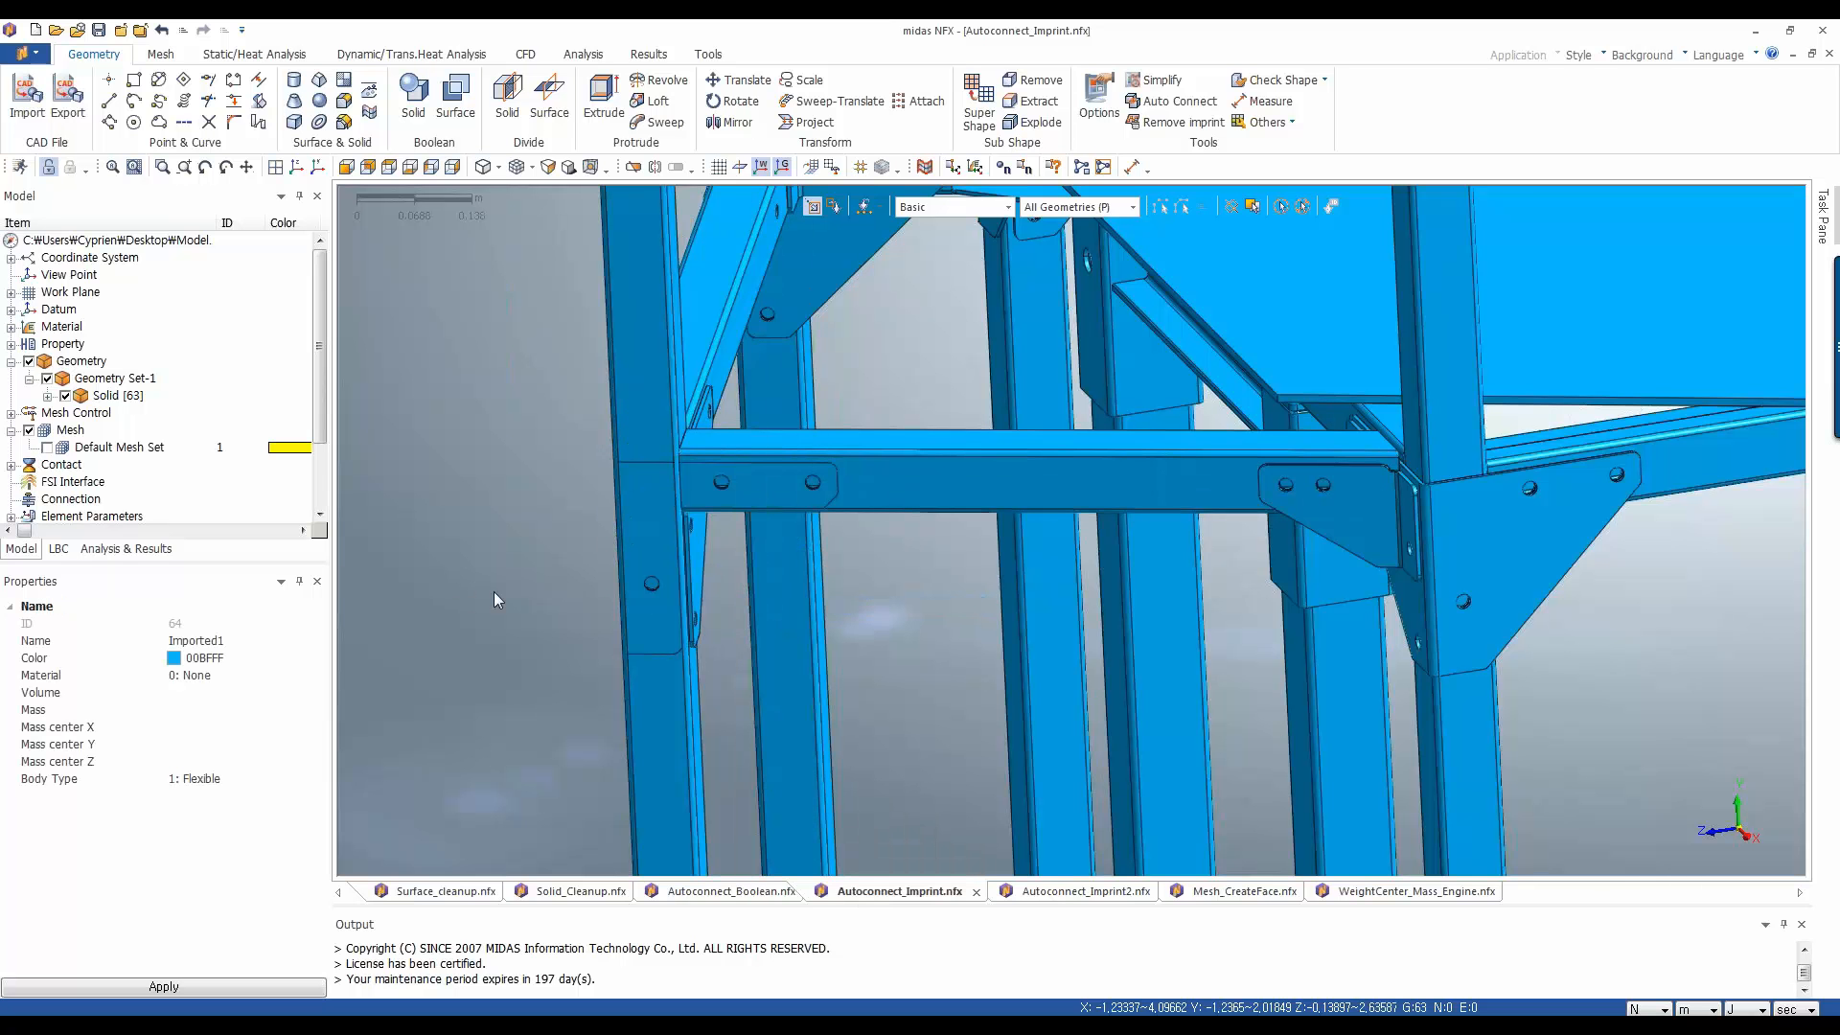
scroll(608, 451, "up", 2)
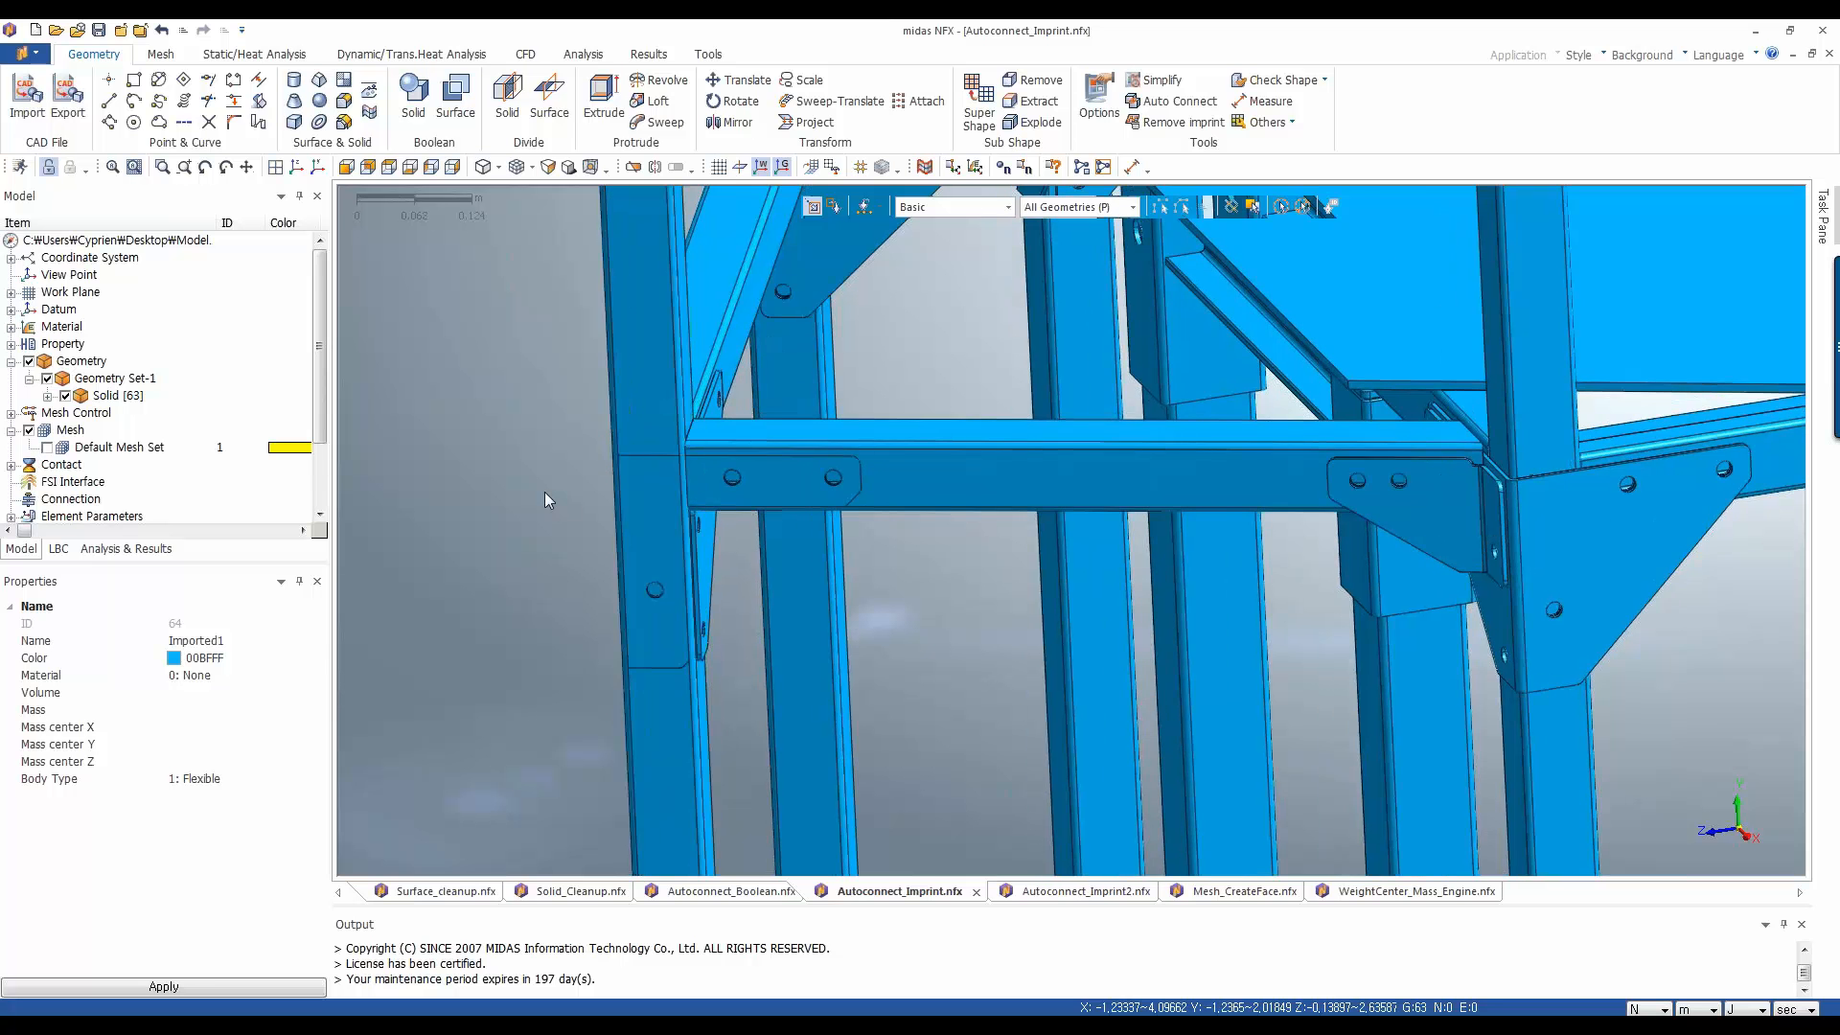
scroll(545, 492, "up", 2)
scroll(537, 493, "up", 1)
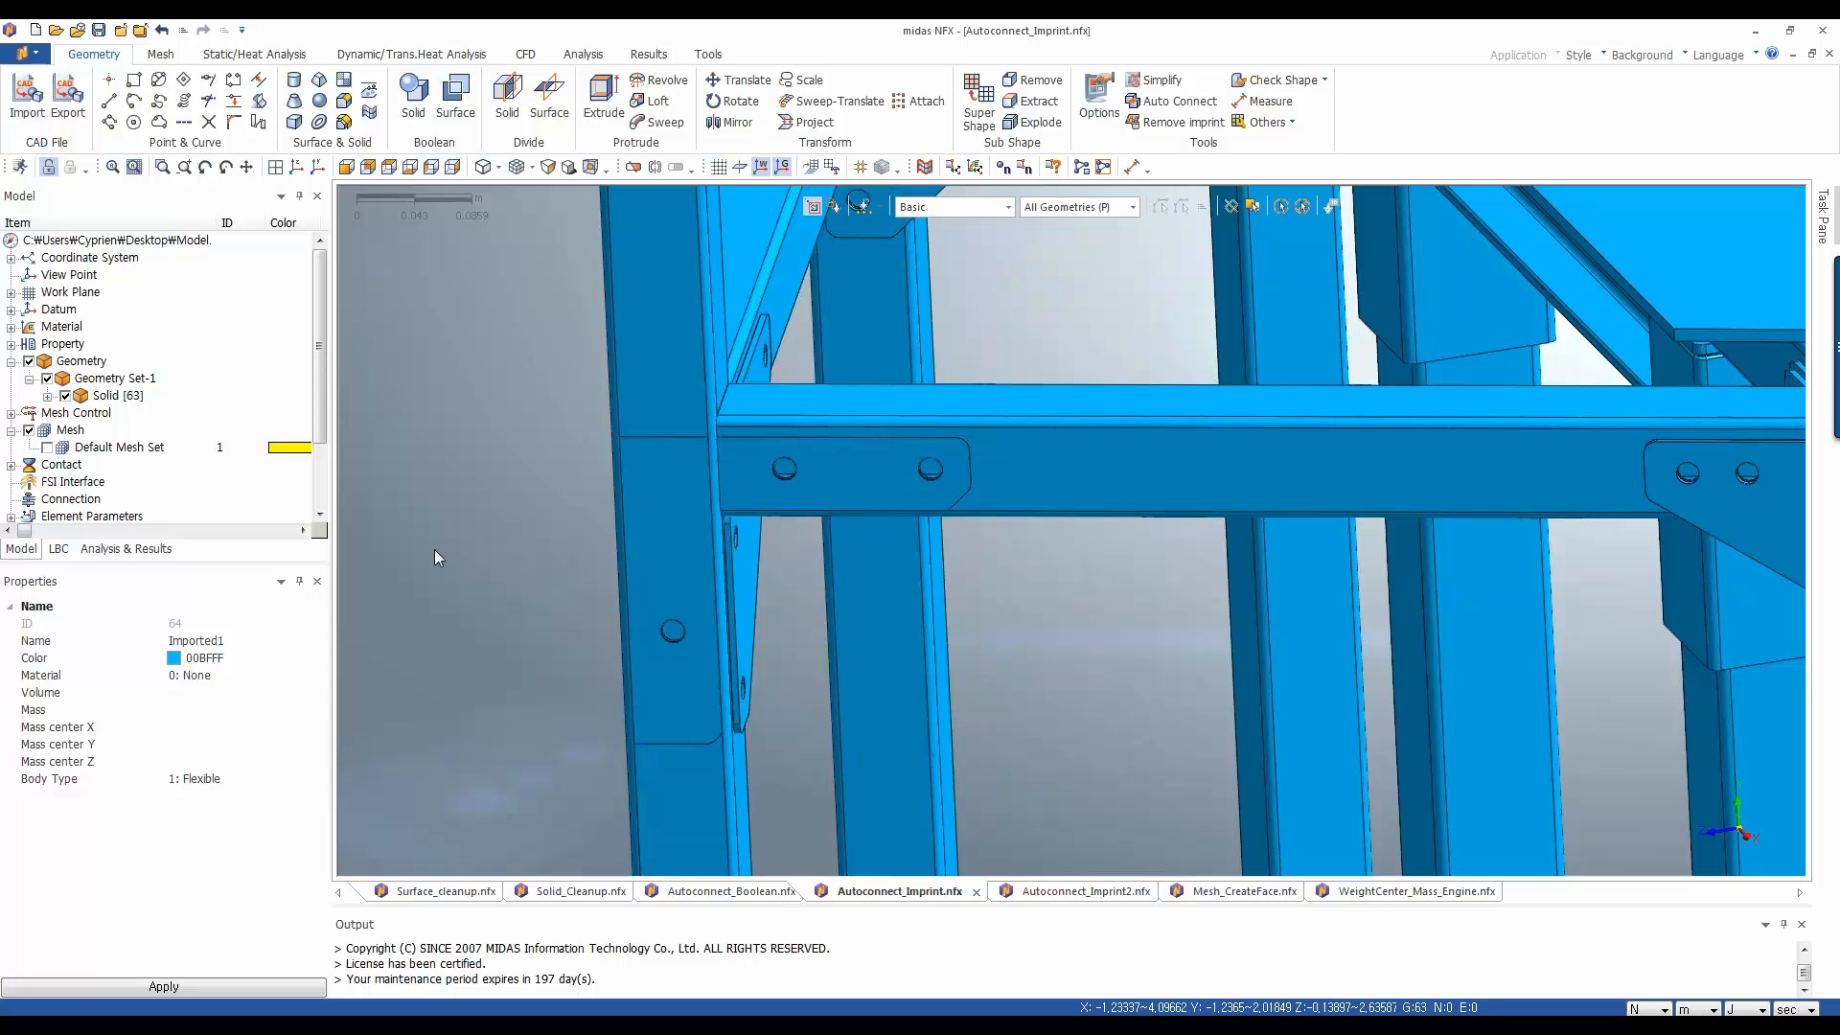
Switch to the Autoconnect_Imprint2.nfx model and inspect a screw in the robot arm's side plate
left_click(1057, 892)
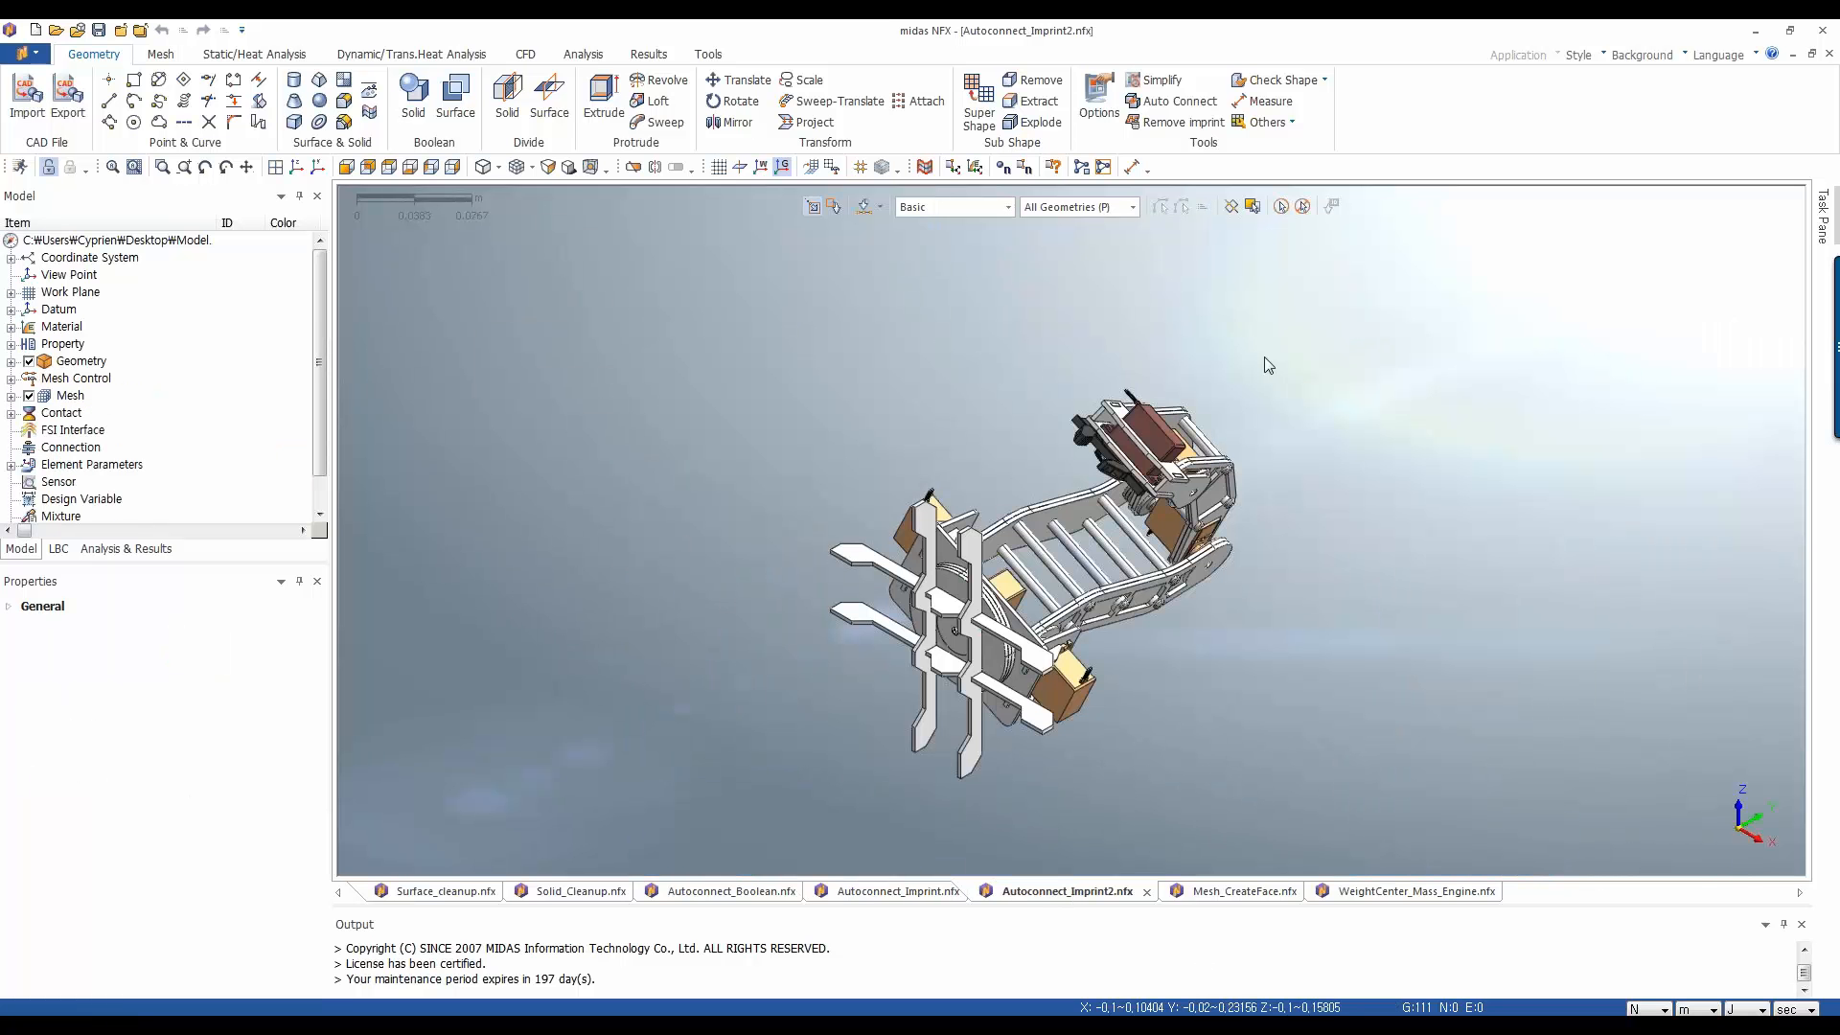
middle_click_drag(1262, 356, 1215, 496)
scroll(1213, 491, "up", 2)
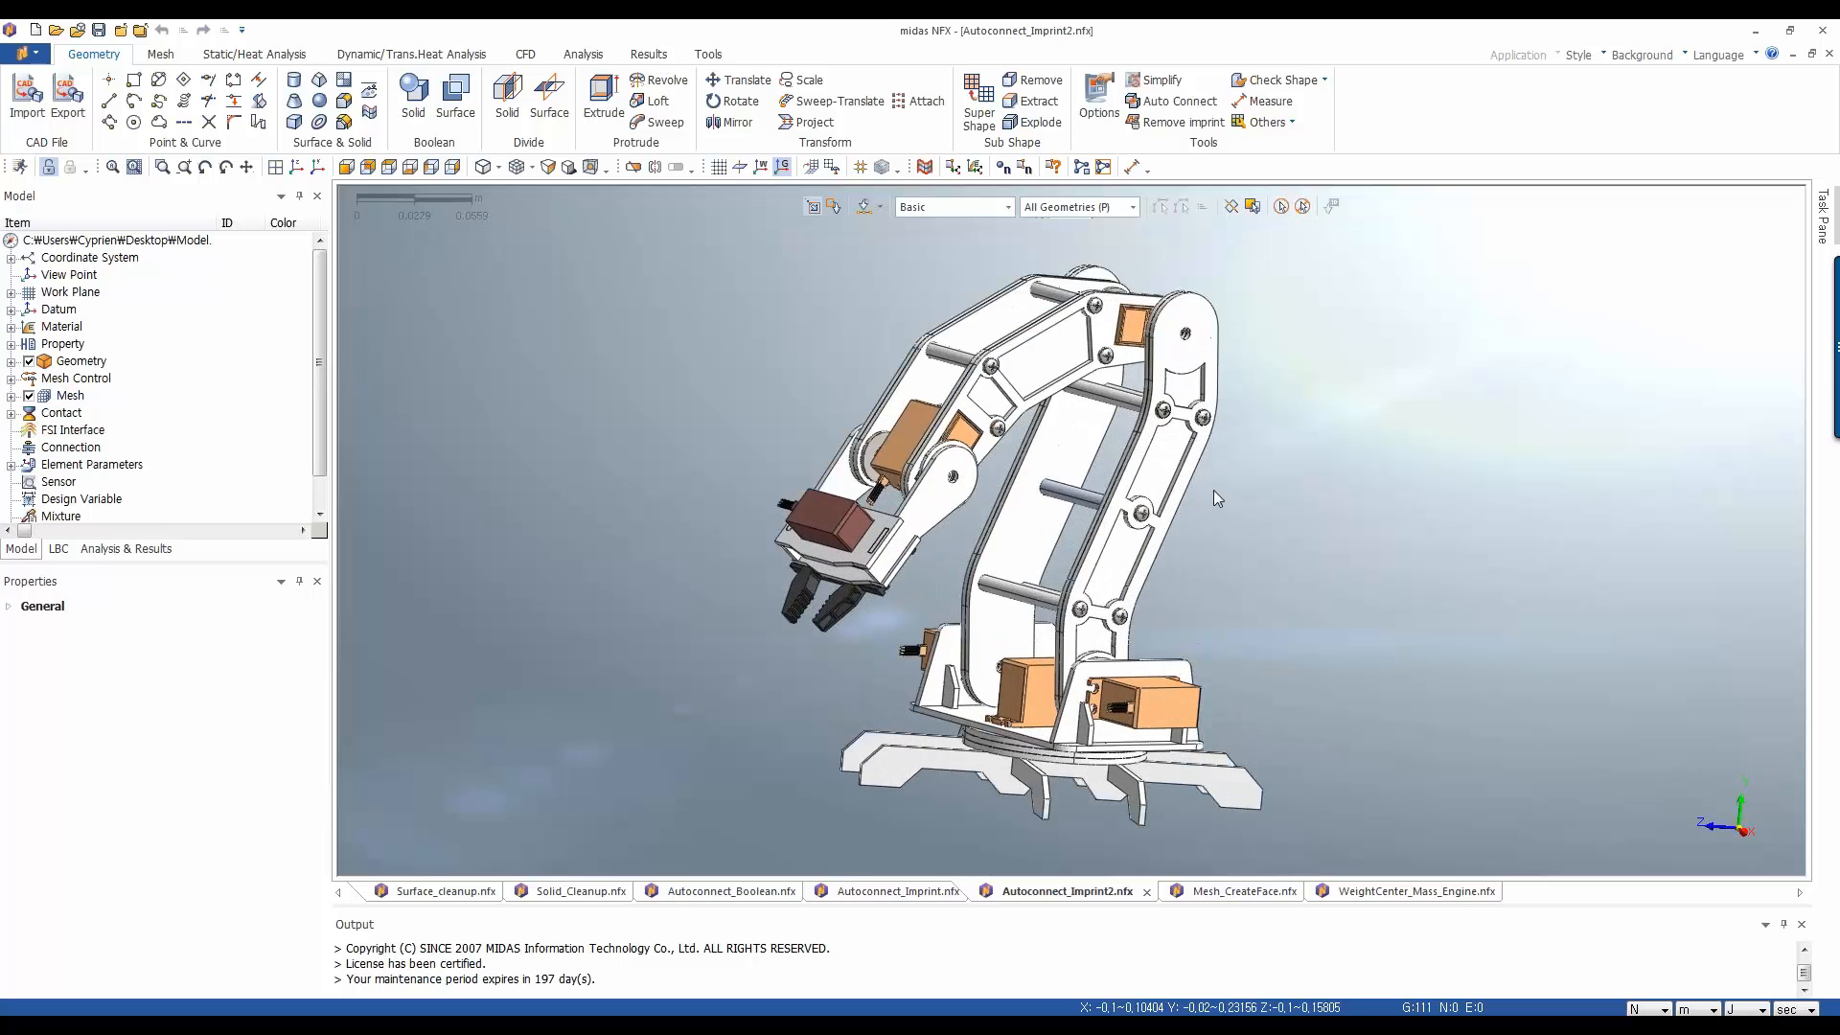
scroll(1213, 491, "up", 4)
scroll(1191, 597, "up", 5)
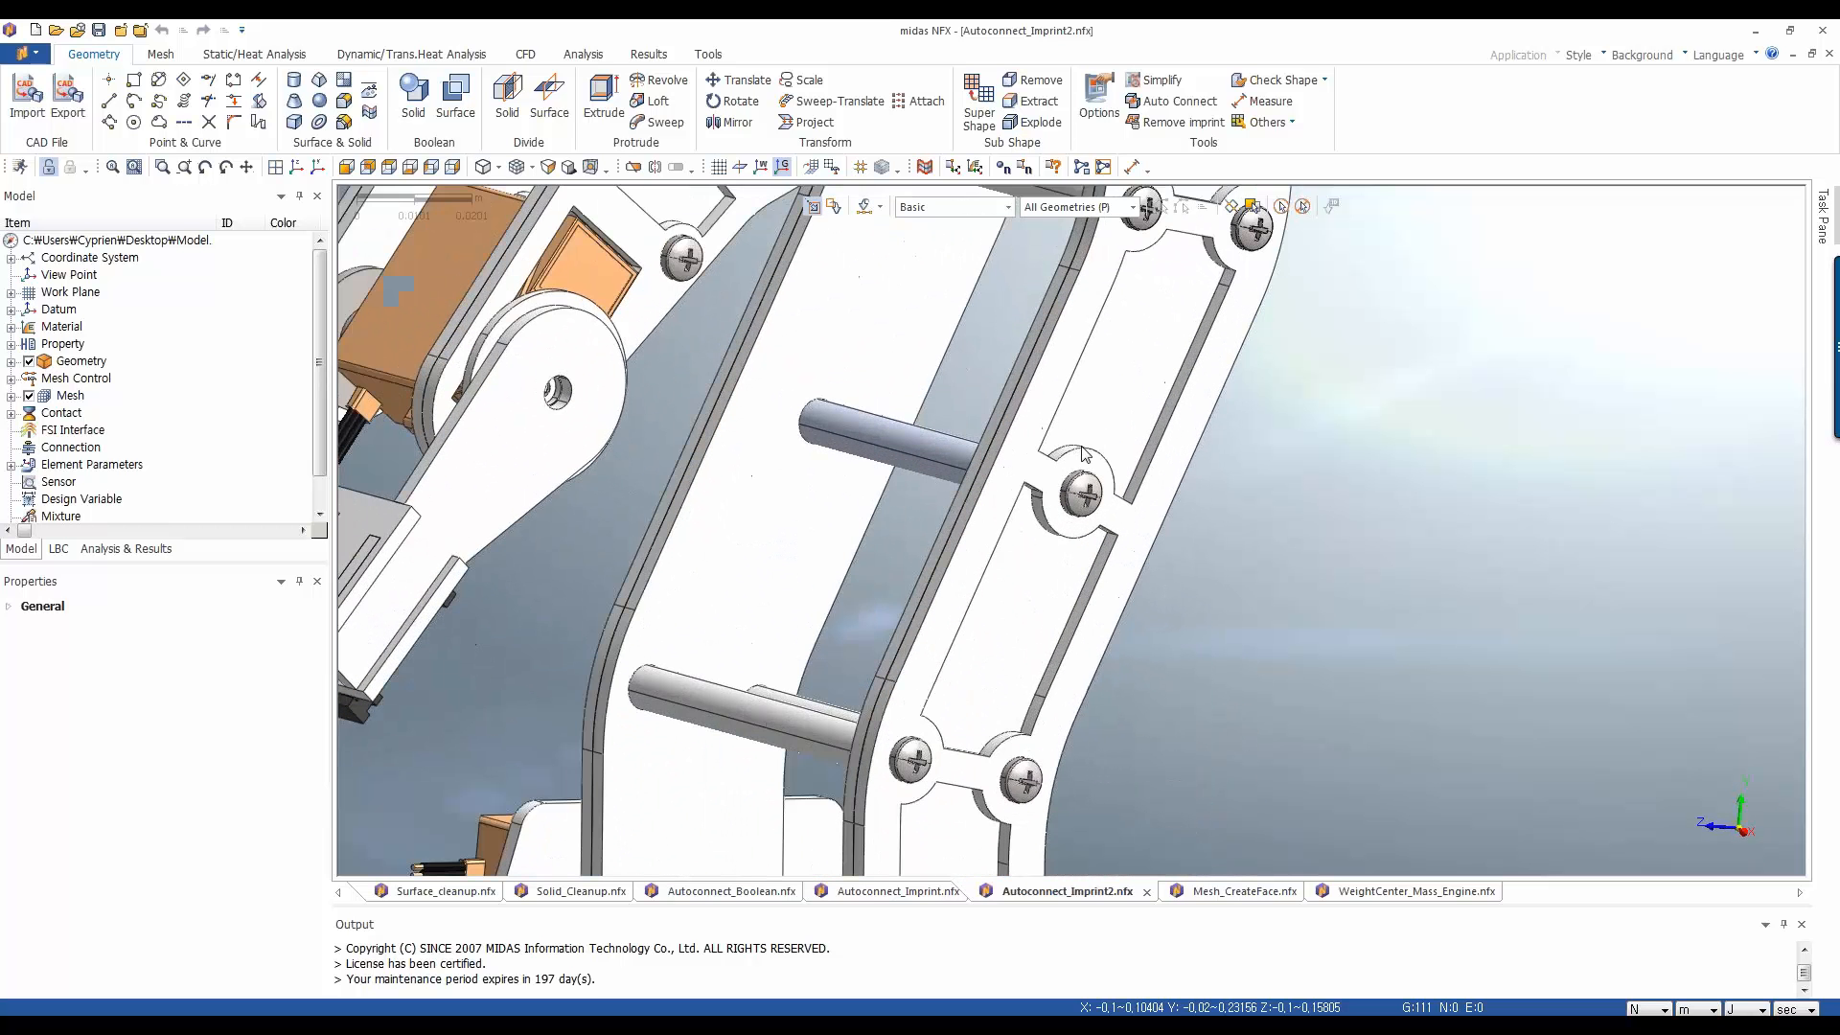
scroll(1106, 517, "up", 5)
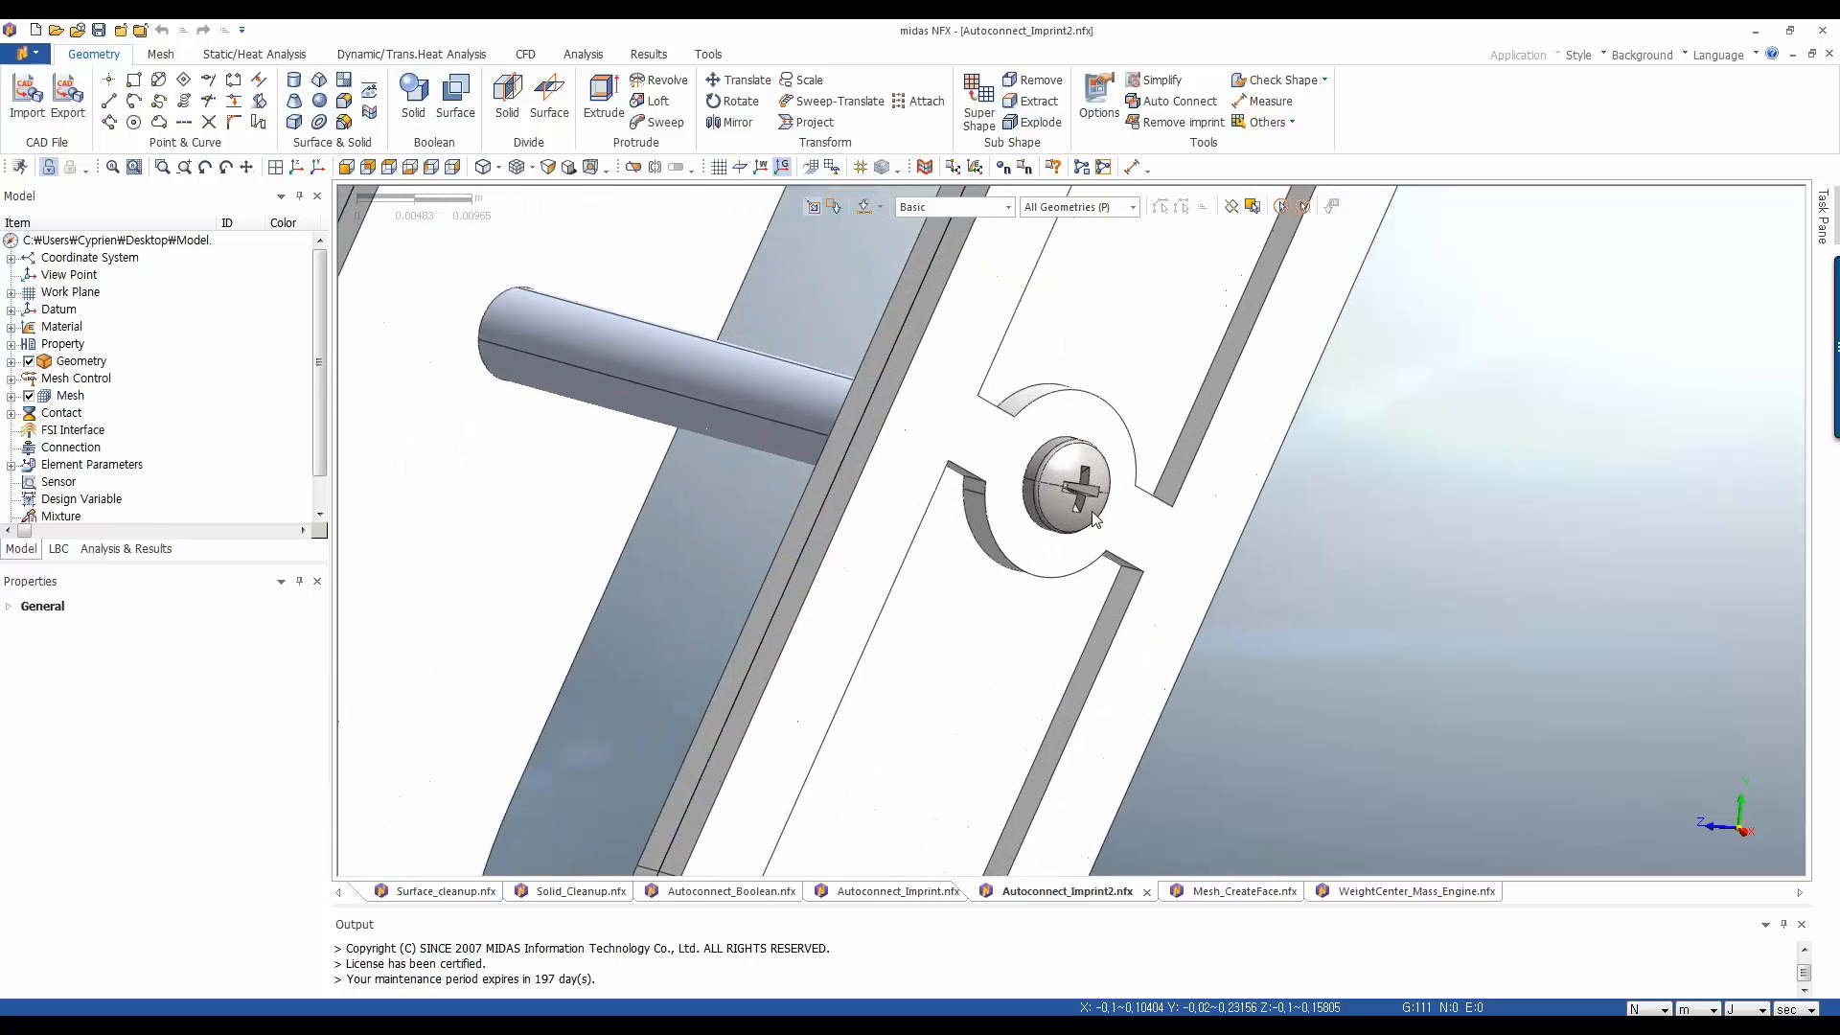
Apply an Auto Connect share-face operation with the Imprint method to the screw and the two side plate solids it joins
left_click(1173, 101)
left_click_drag(177, 192, 293, 210)
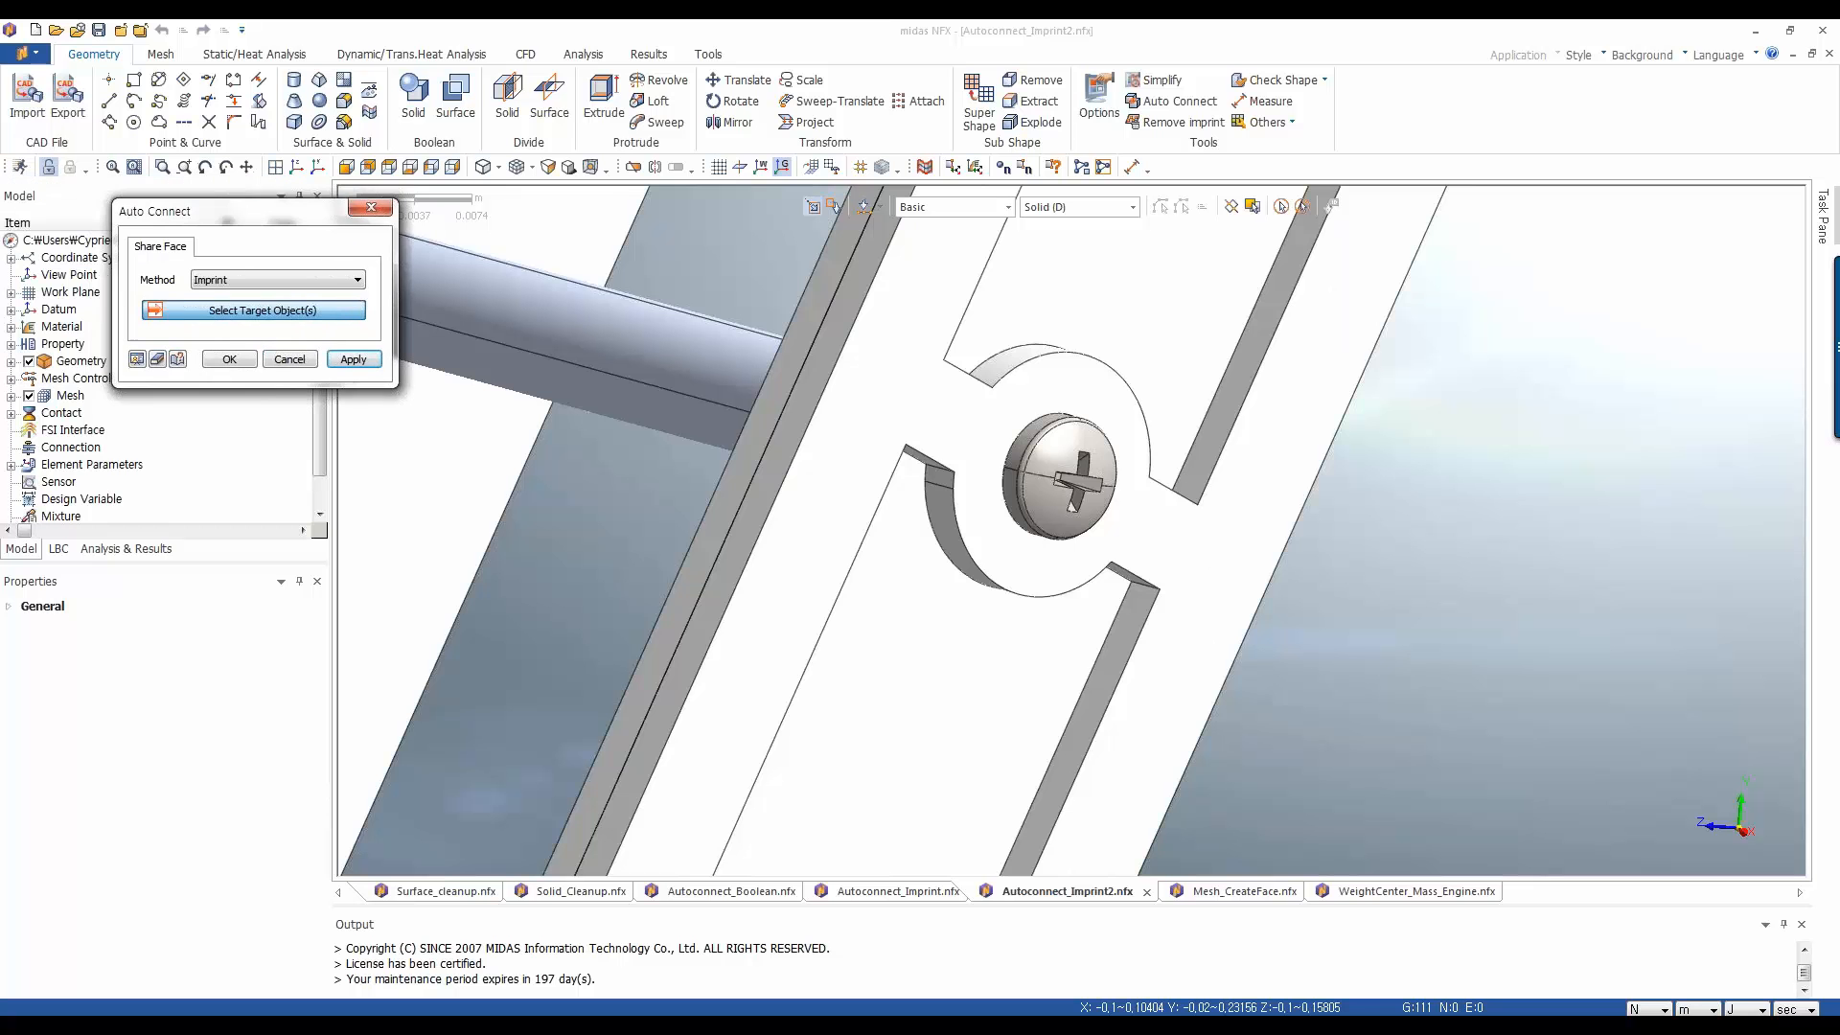
left_click(1068, 503)
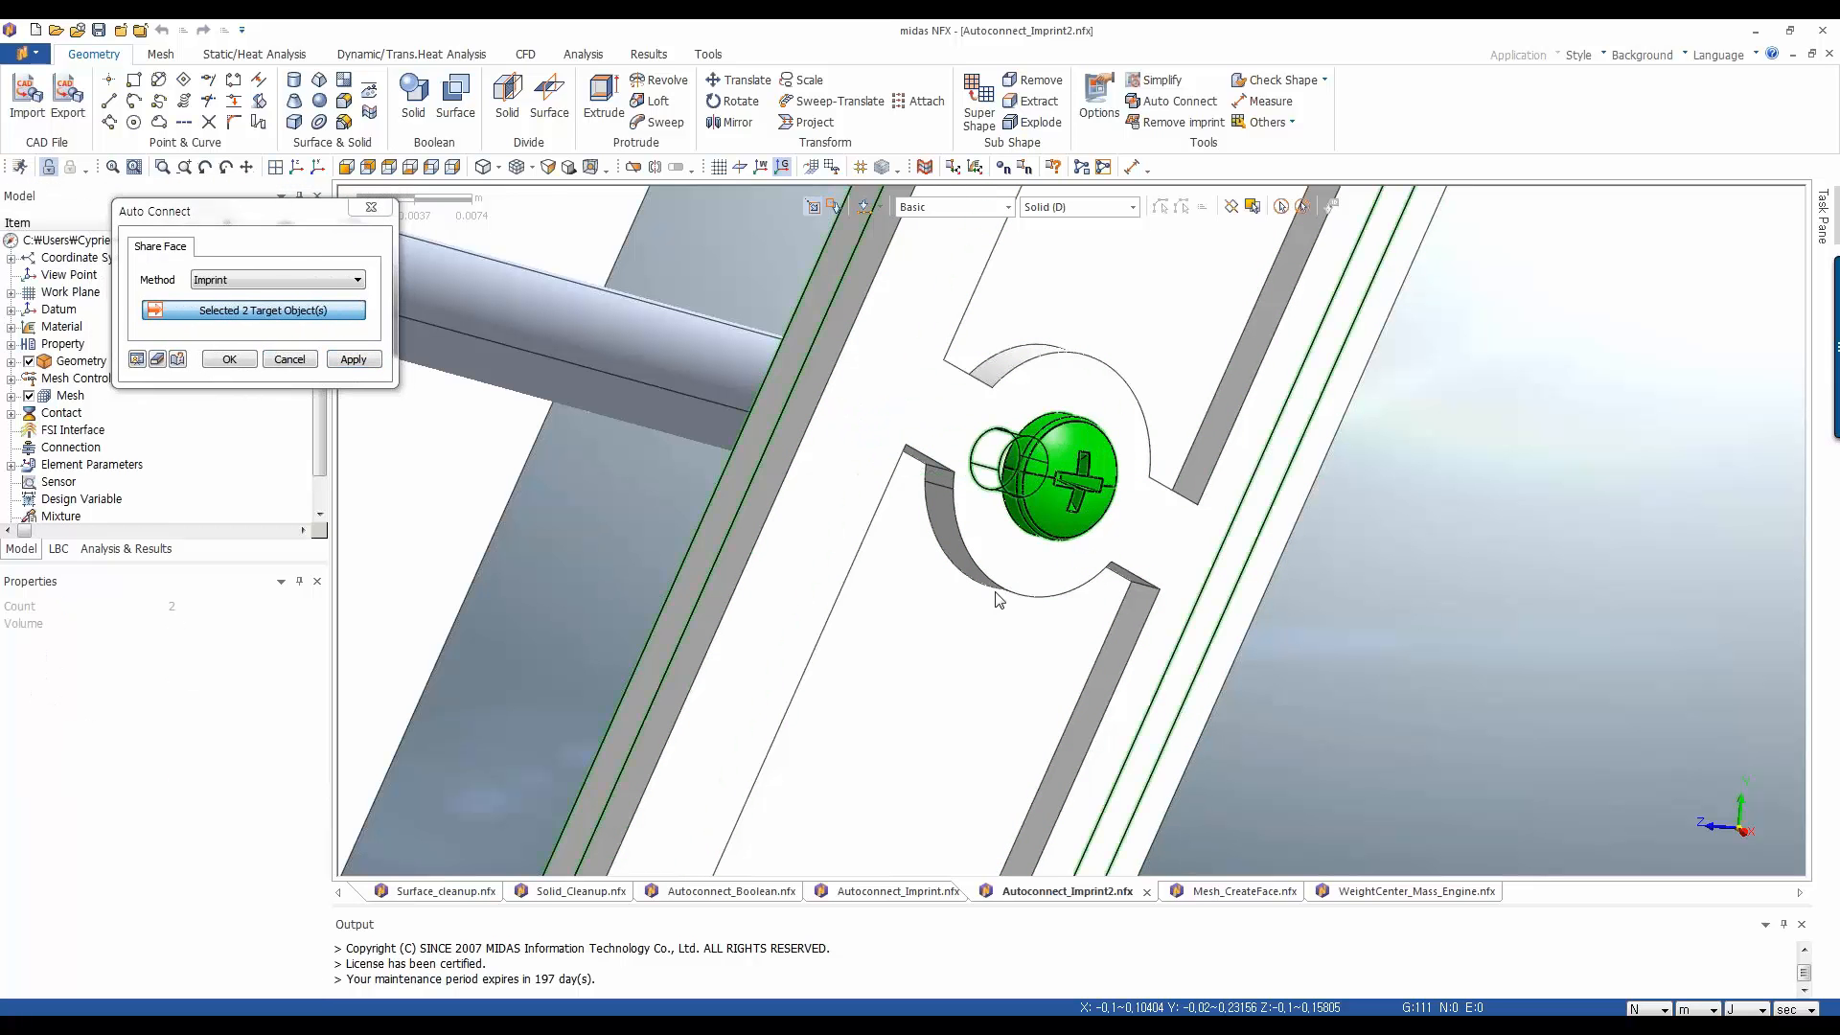
left_click(998, 572)
left_click(998, 572)
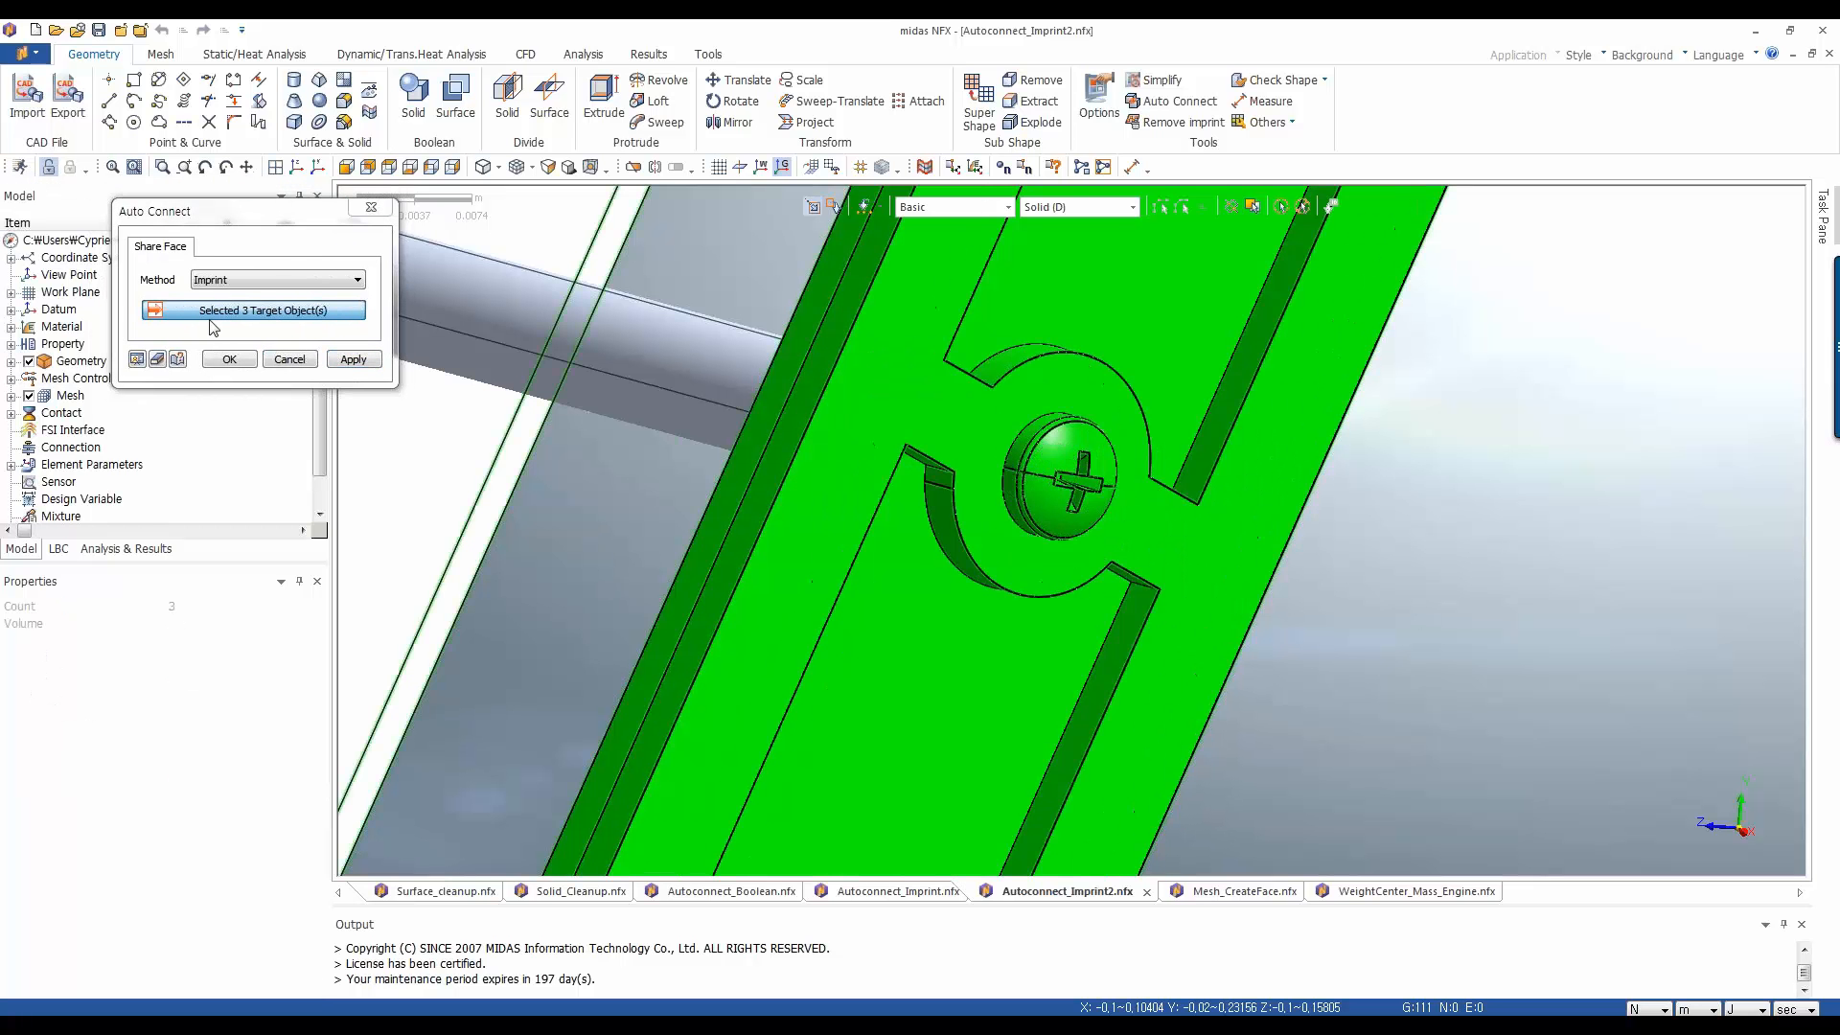
left_click(236, 362)
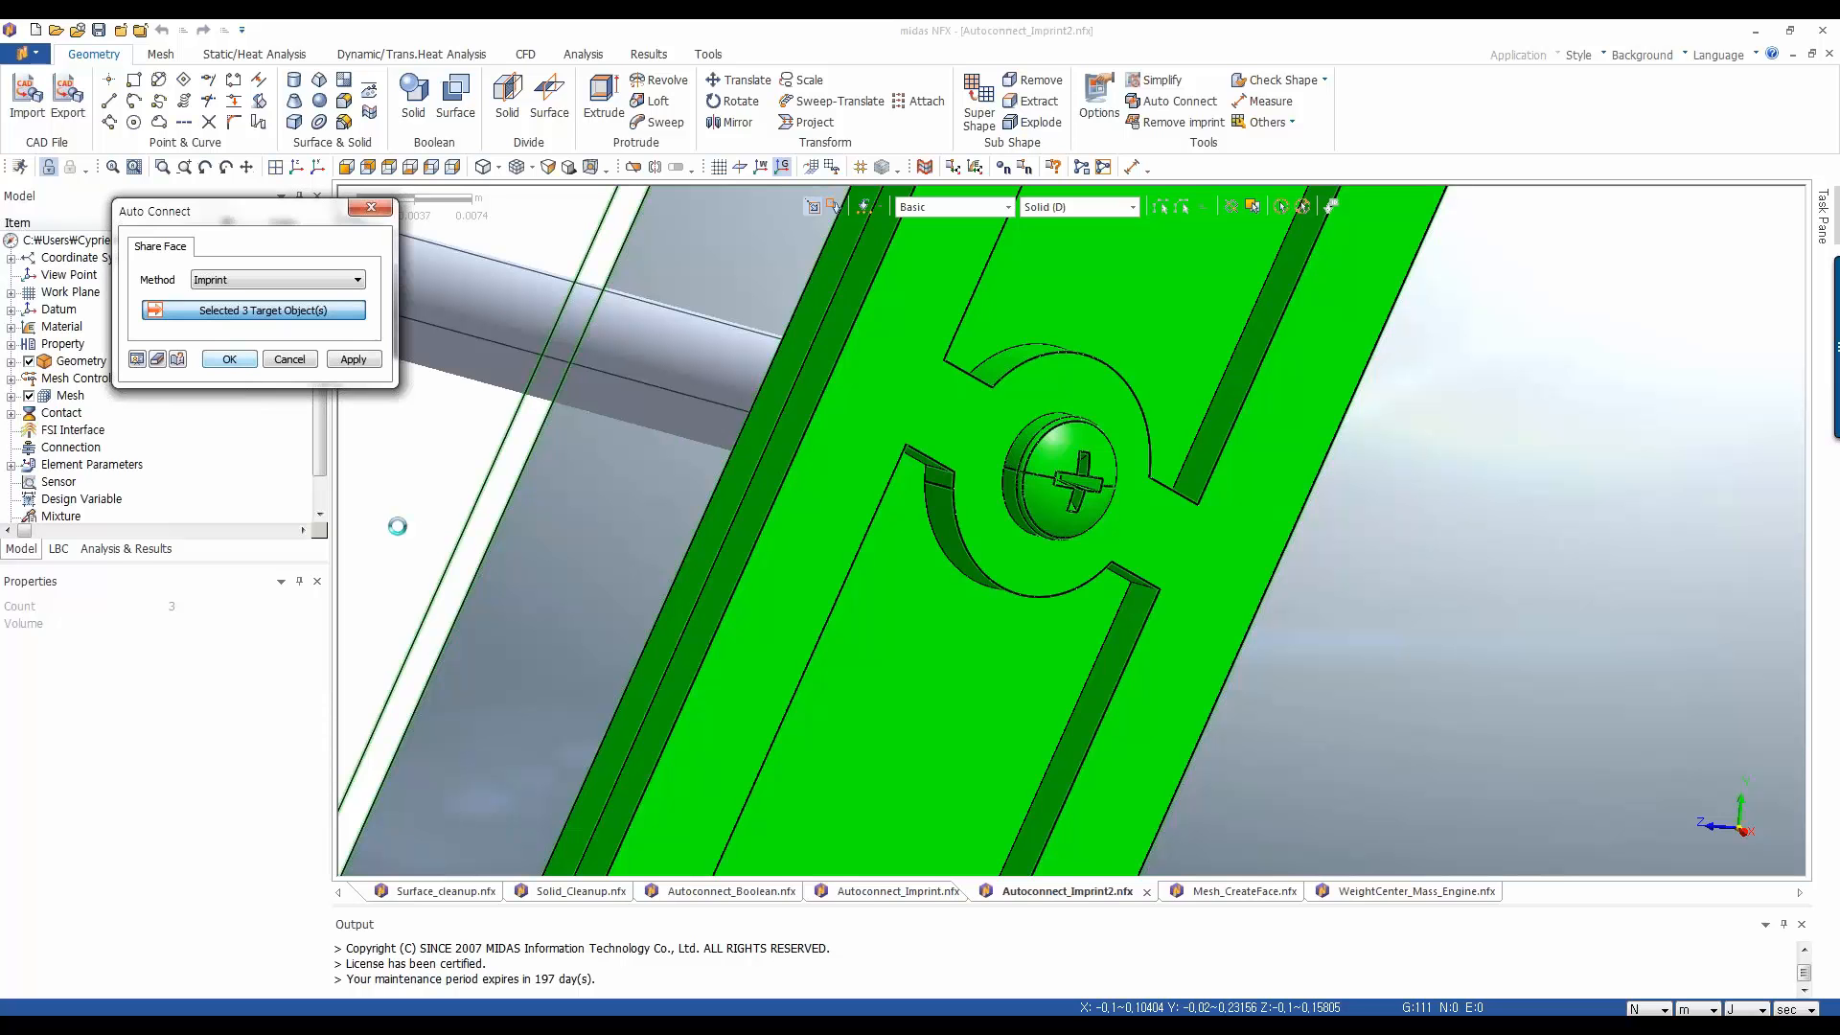
Hide the screw and examine the imprinted outline around its hole in the side plate
left_click(1065, 484)
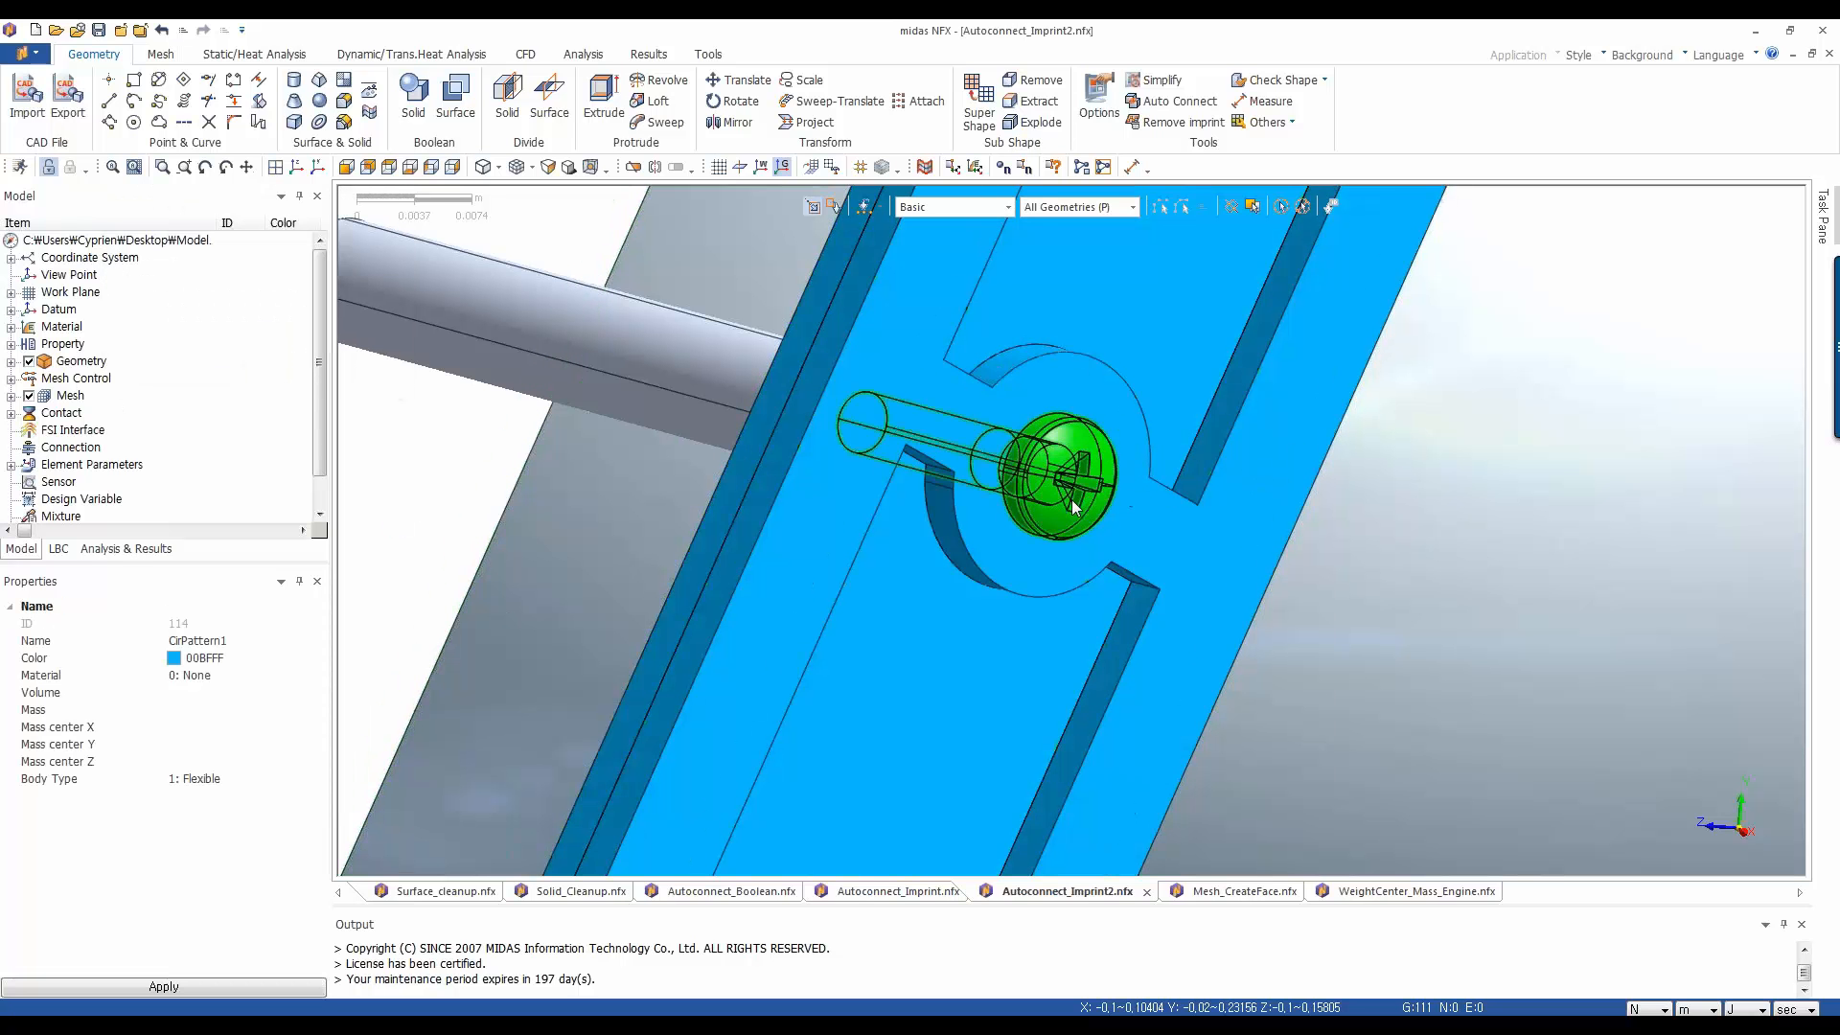
right_click(1071, 499)
left_click(1104, 529)
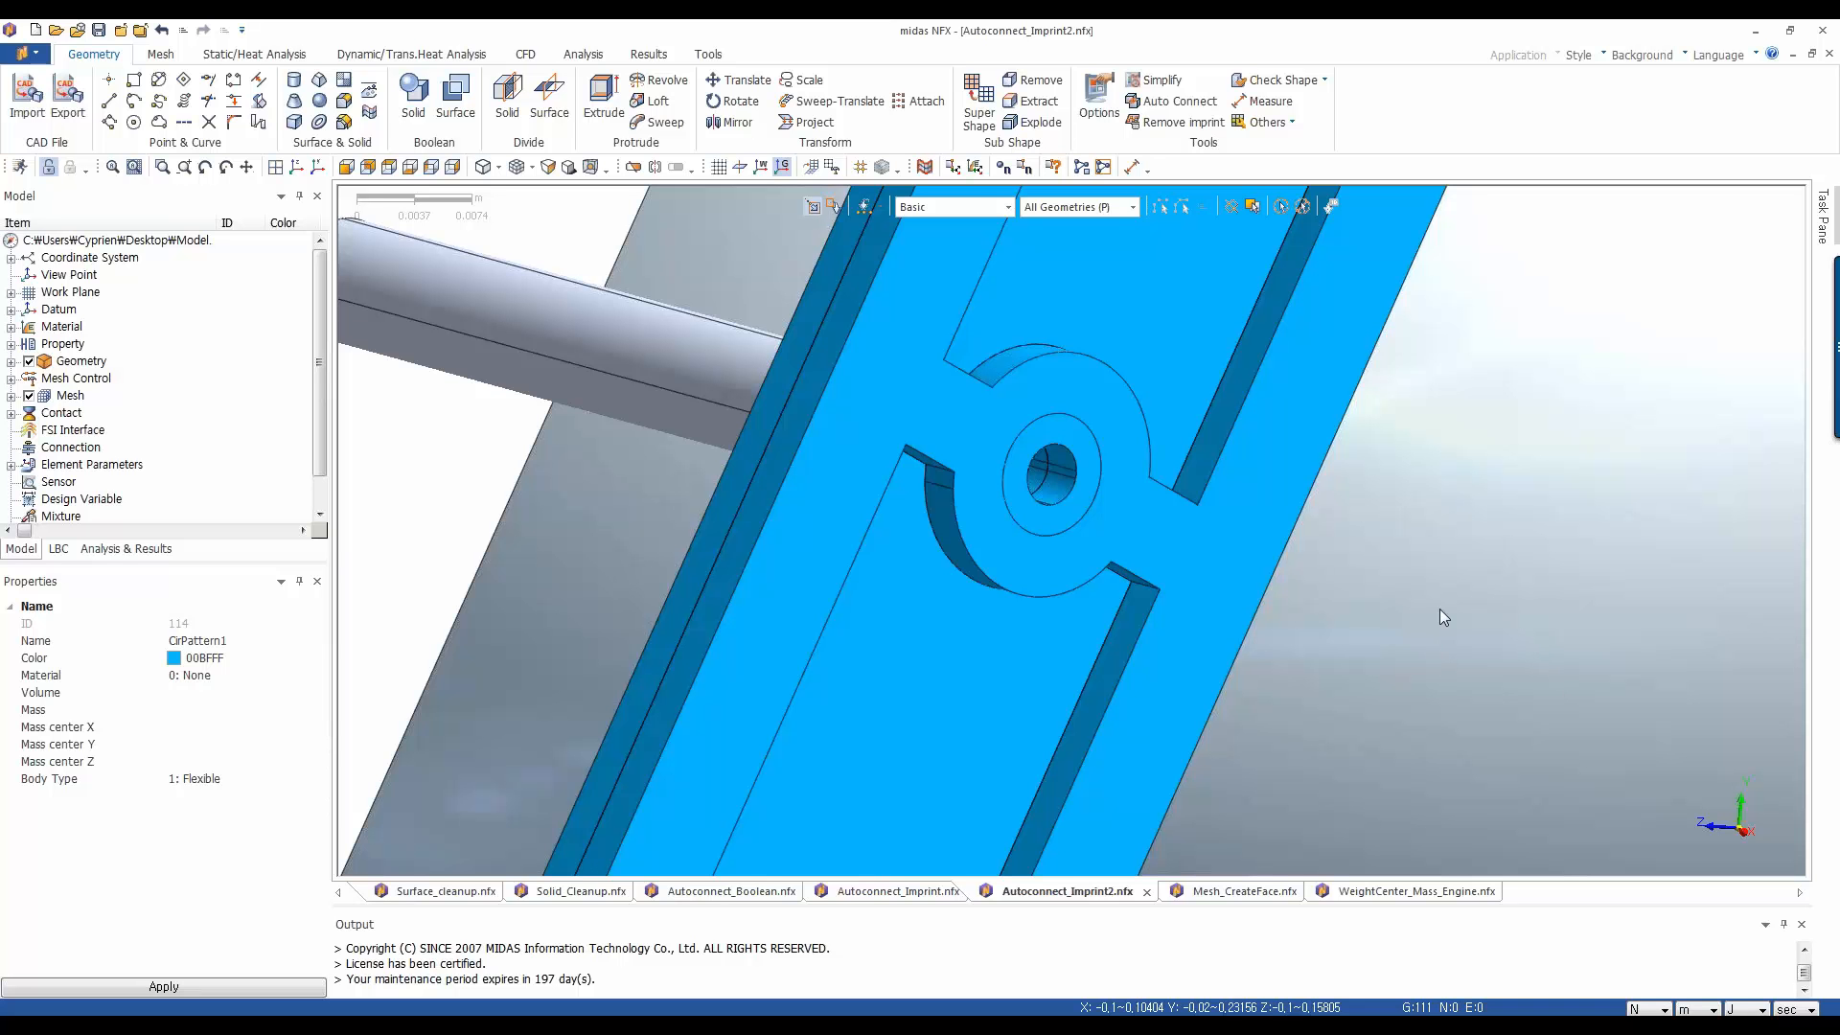
scroll(1439, 607, "down", 3)
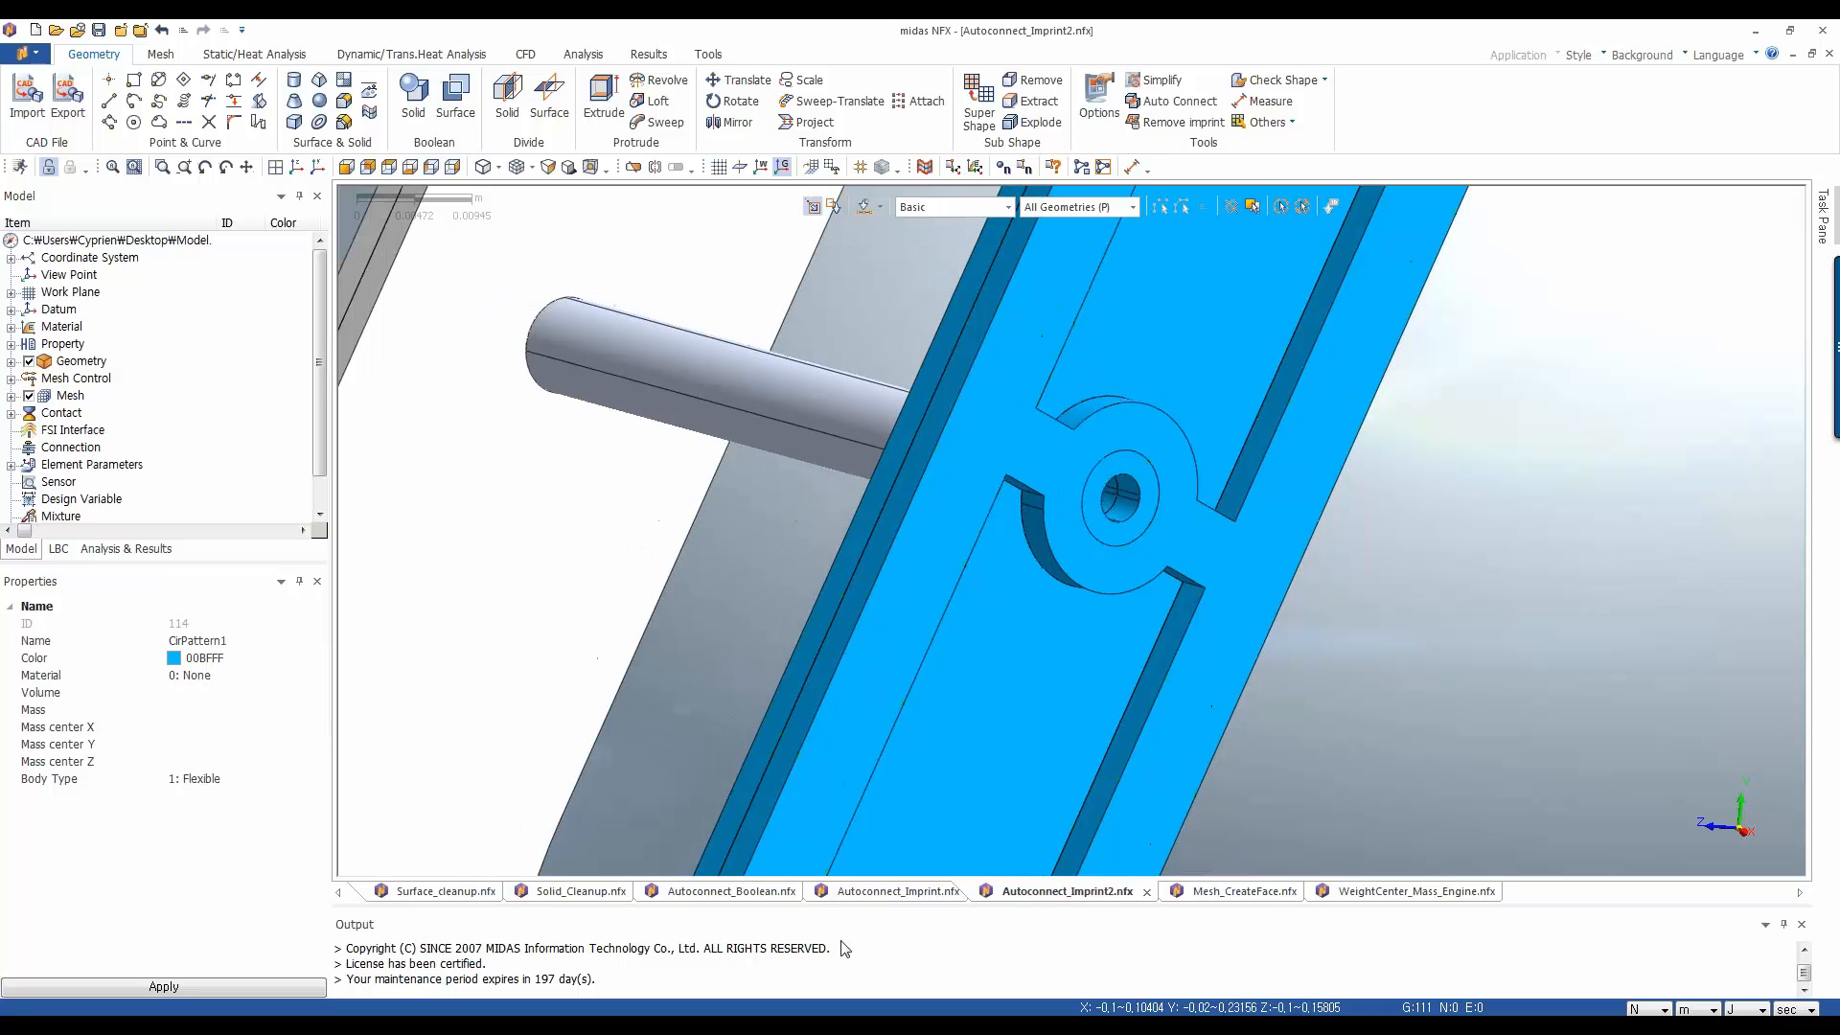
Switch to the Autoconnect_Boolean.nfx model and import the 2D DXF wireframe file 10_pitch_gear_collection.dxf with Geometry Set-1 selected
left_click(740, 893)
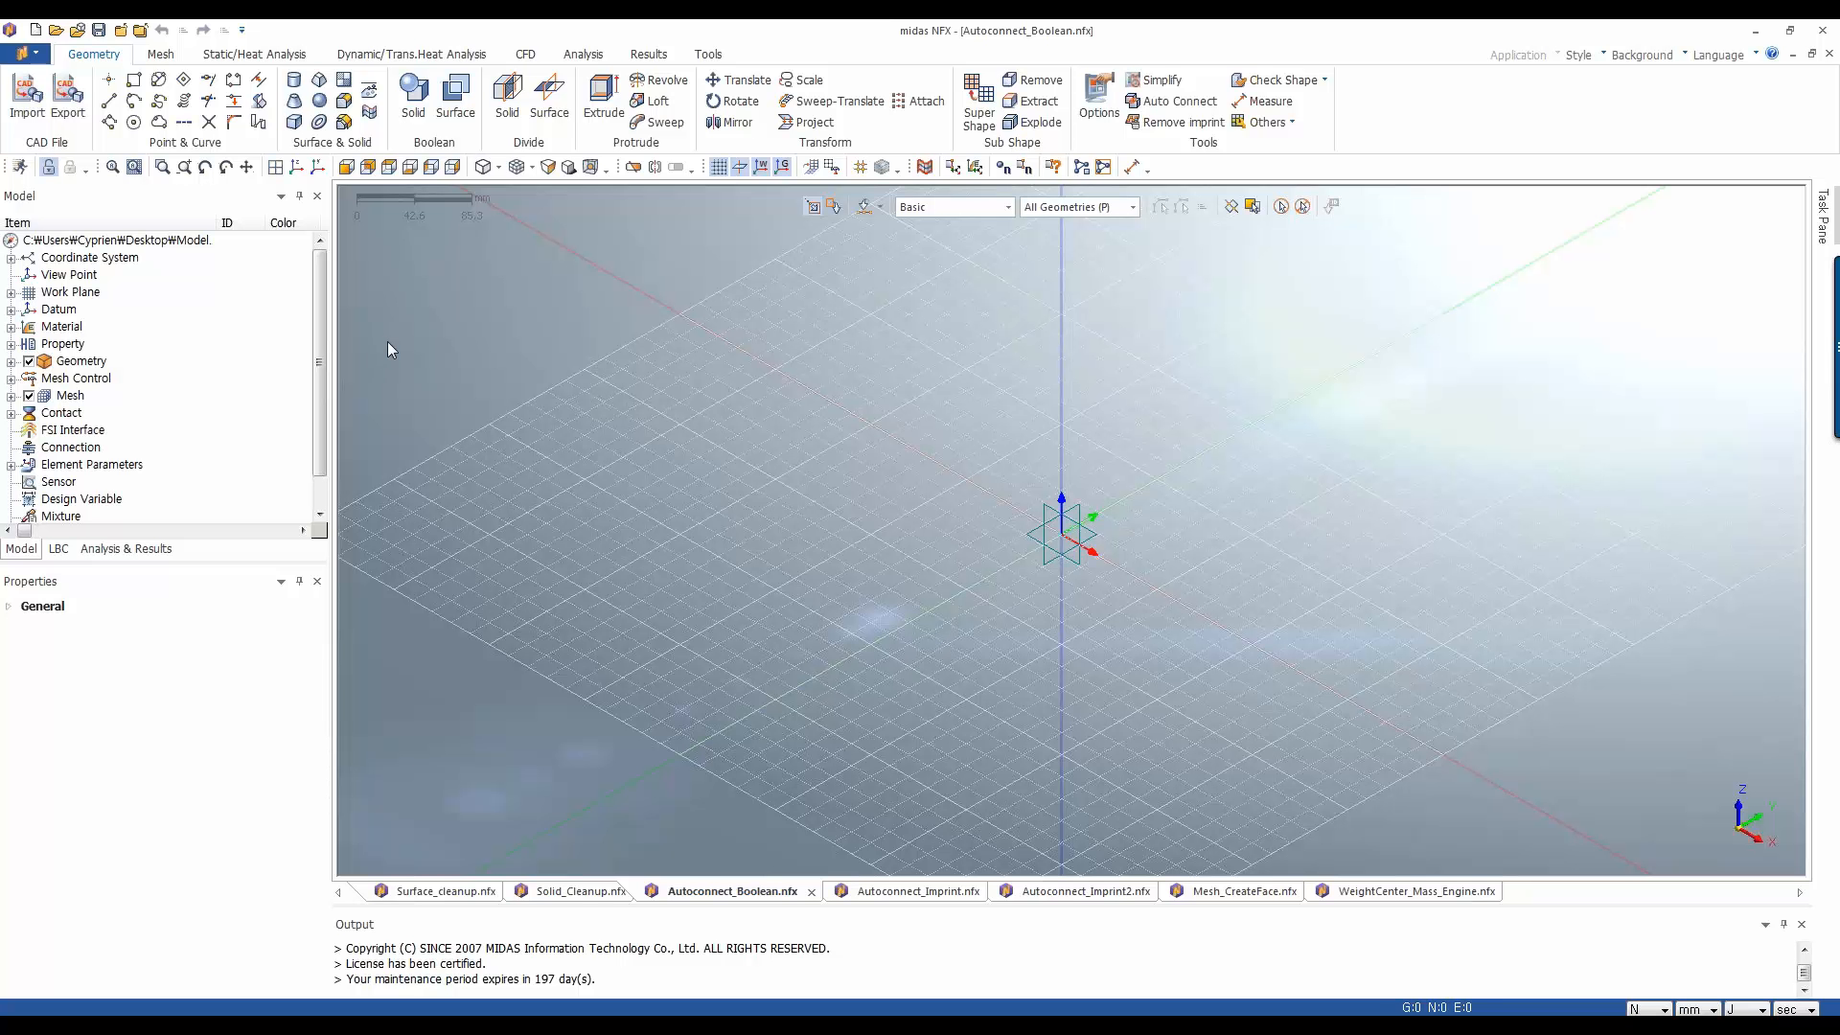
left_click(23, 53)
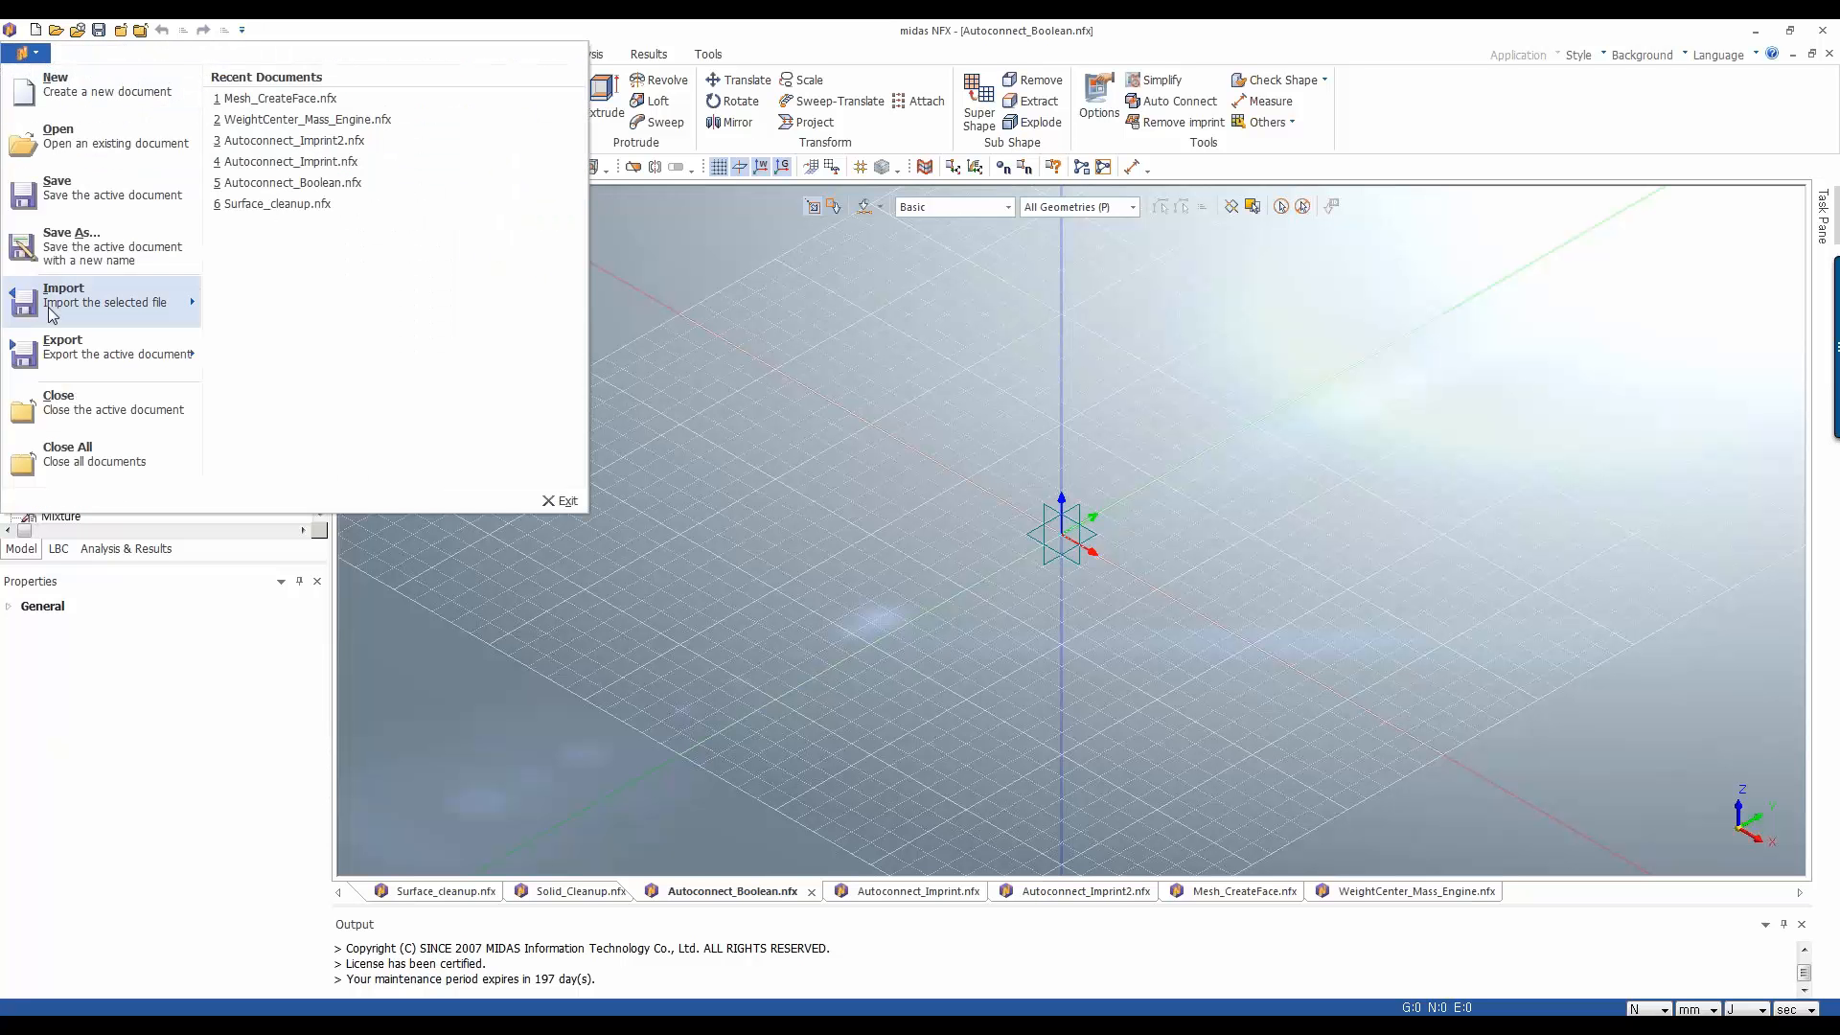
mouse_move(60, 309)
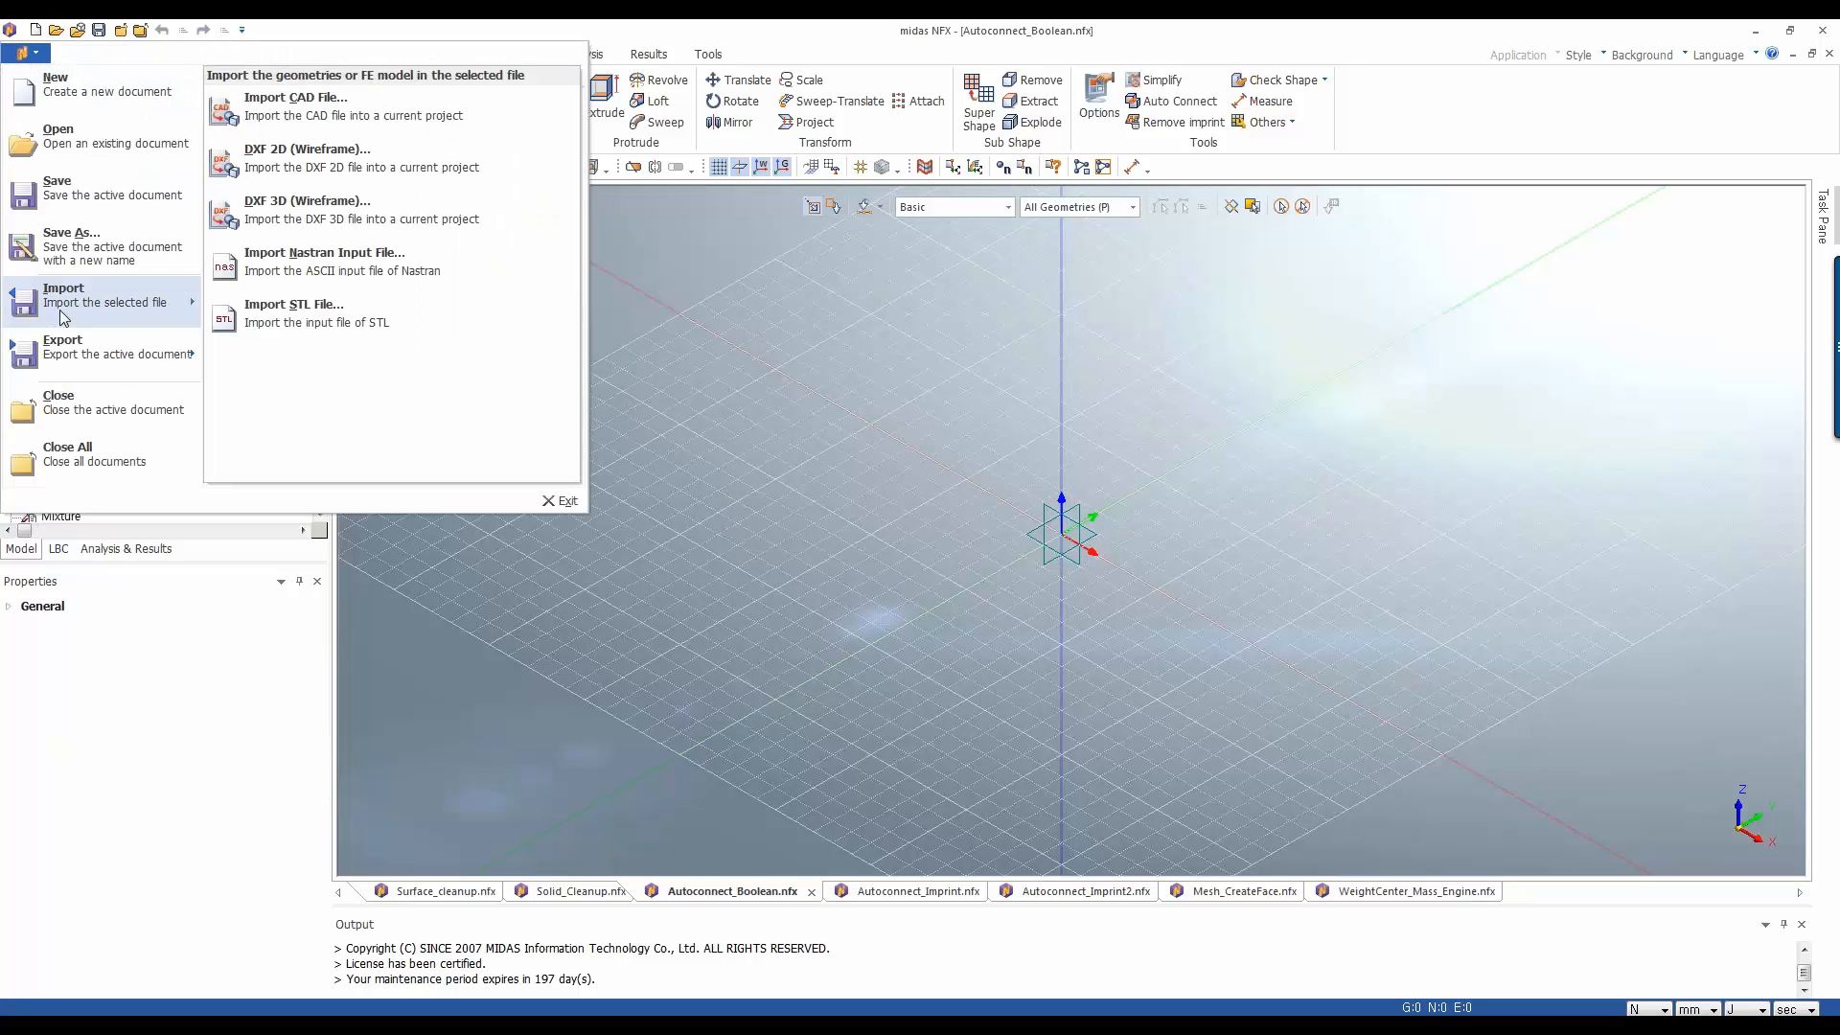
left_click(299, 166)
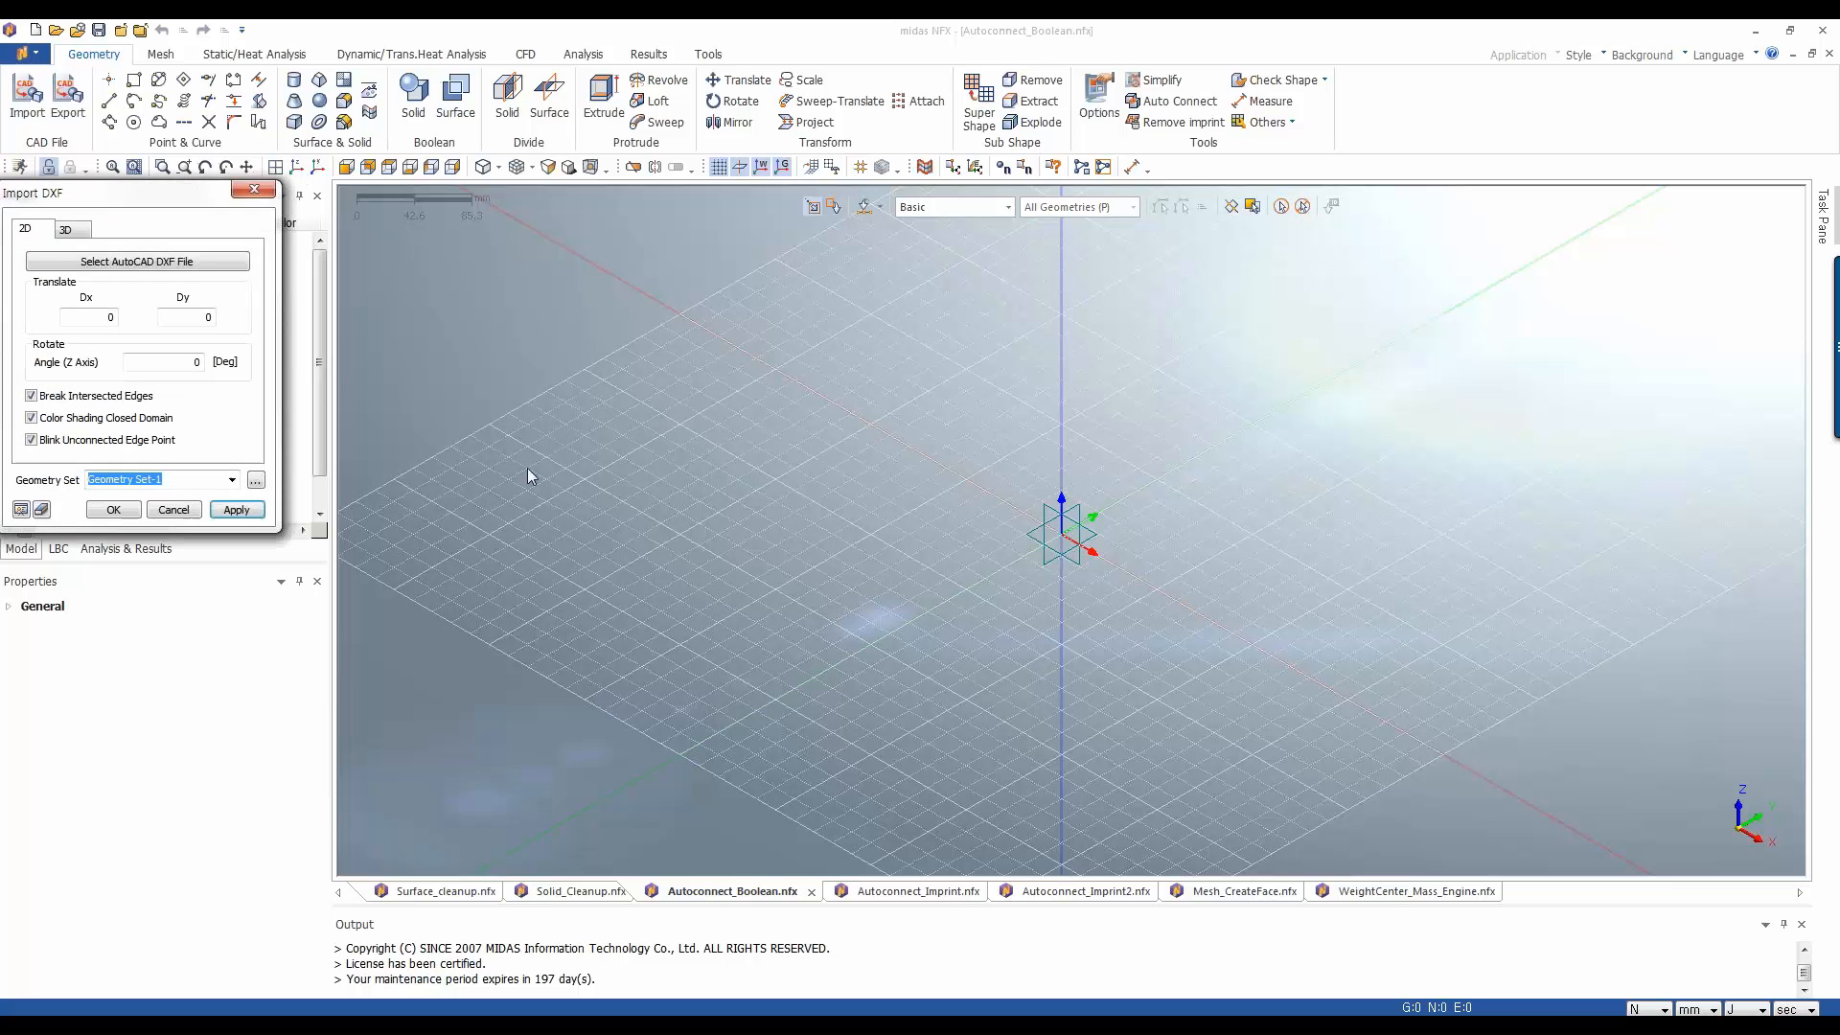
left_click_drag(158, 193, 254, 165)
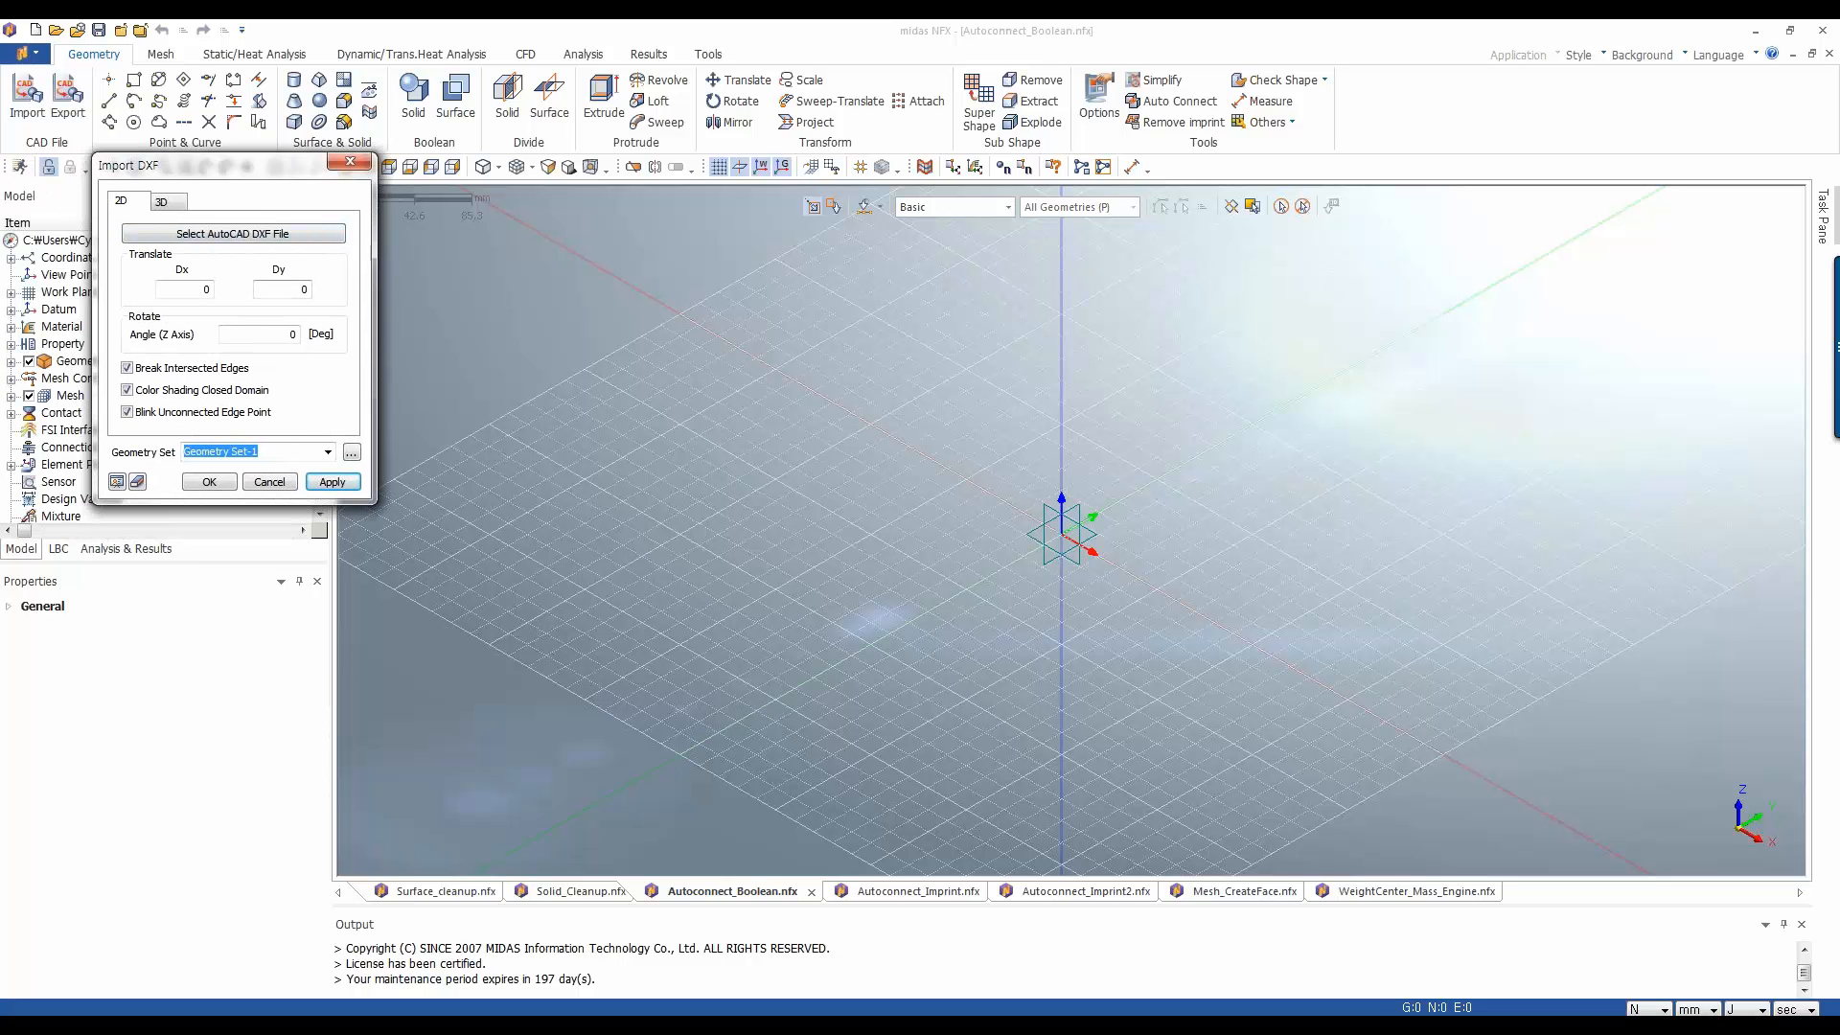
left_click(253, 235)
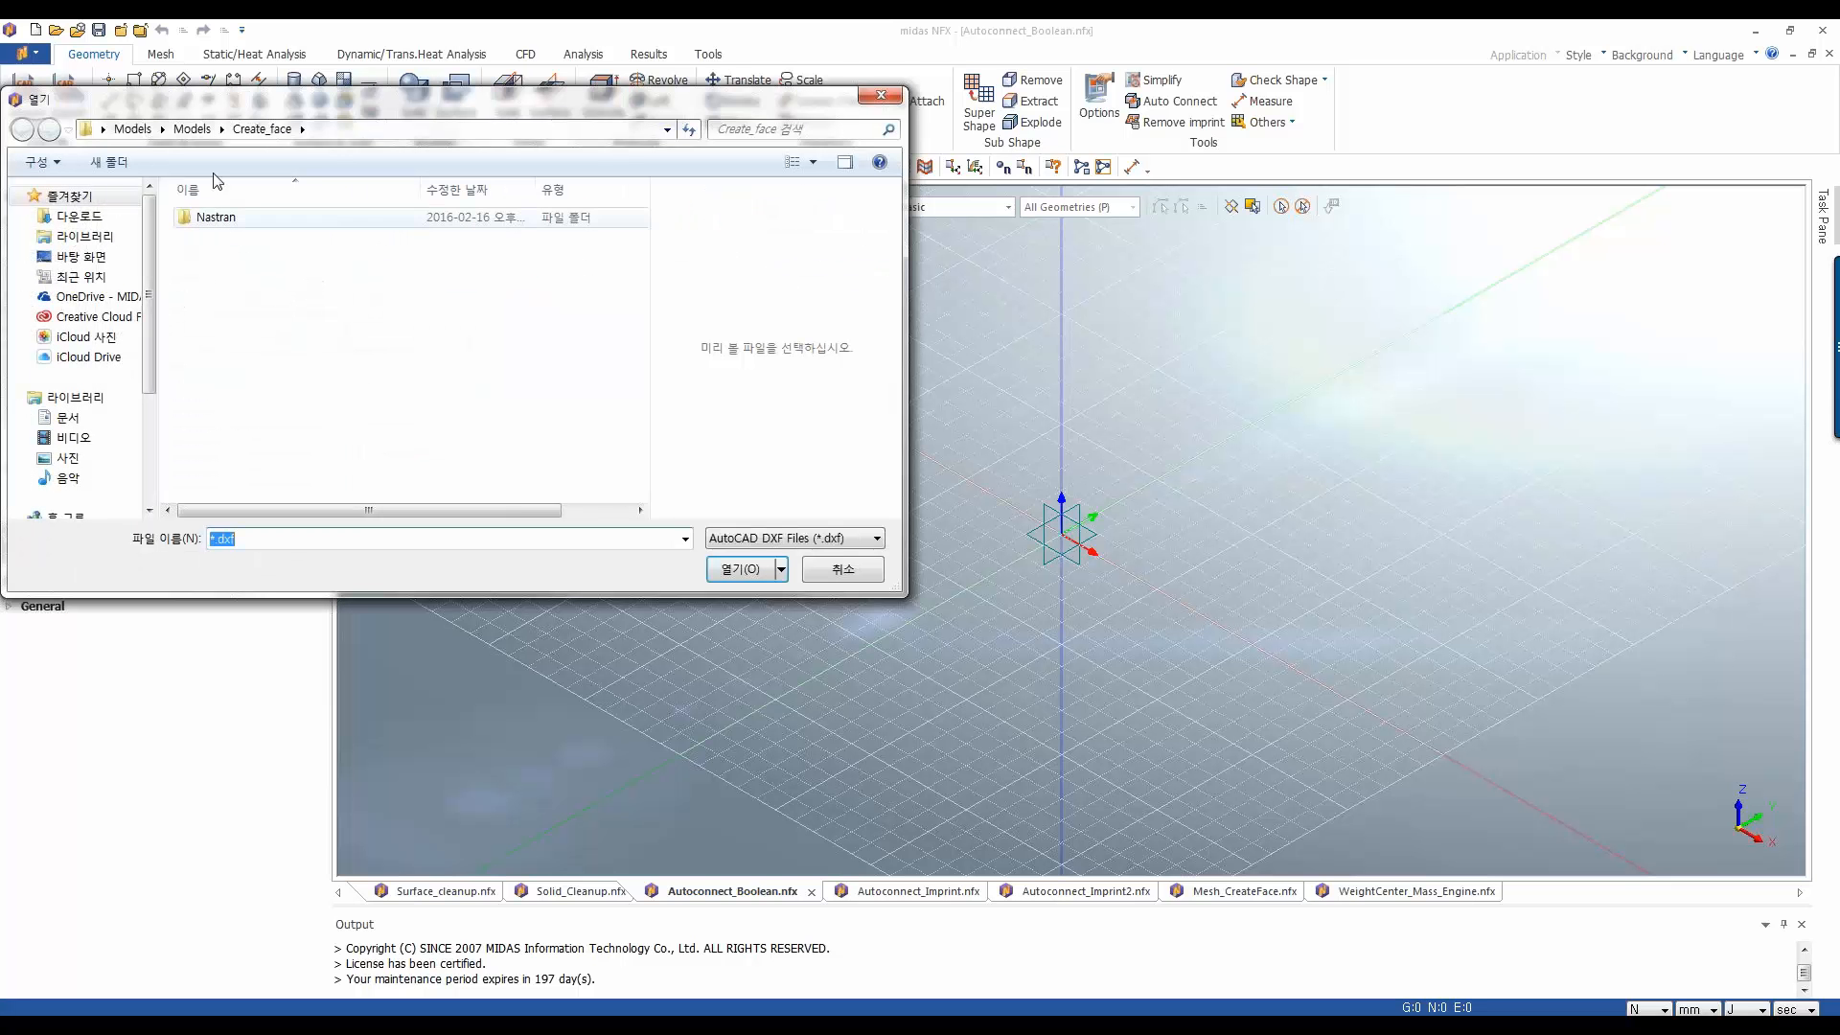
left_click(198, 129)
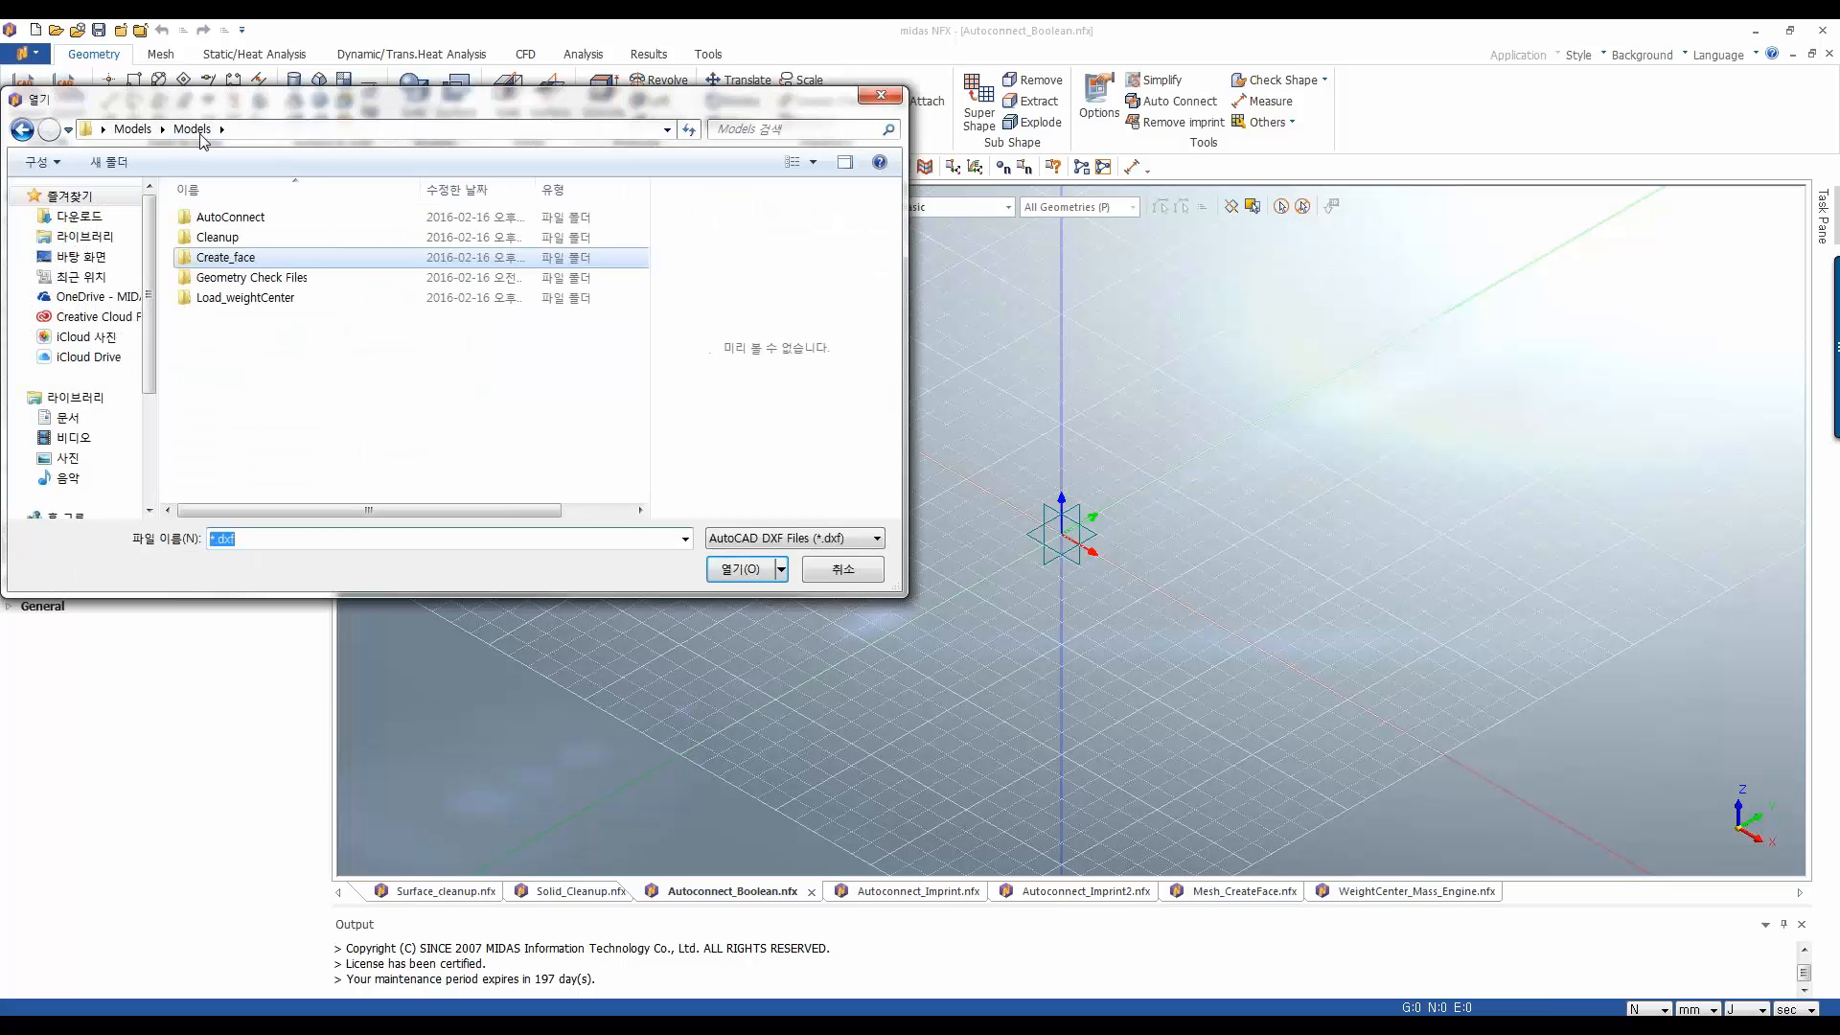
double_click(230, 217)
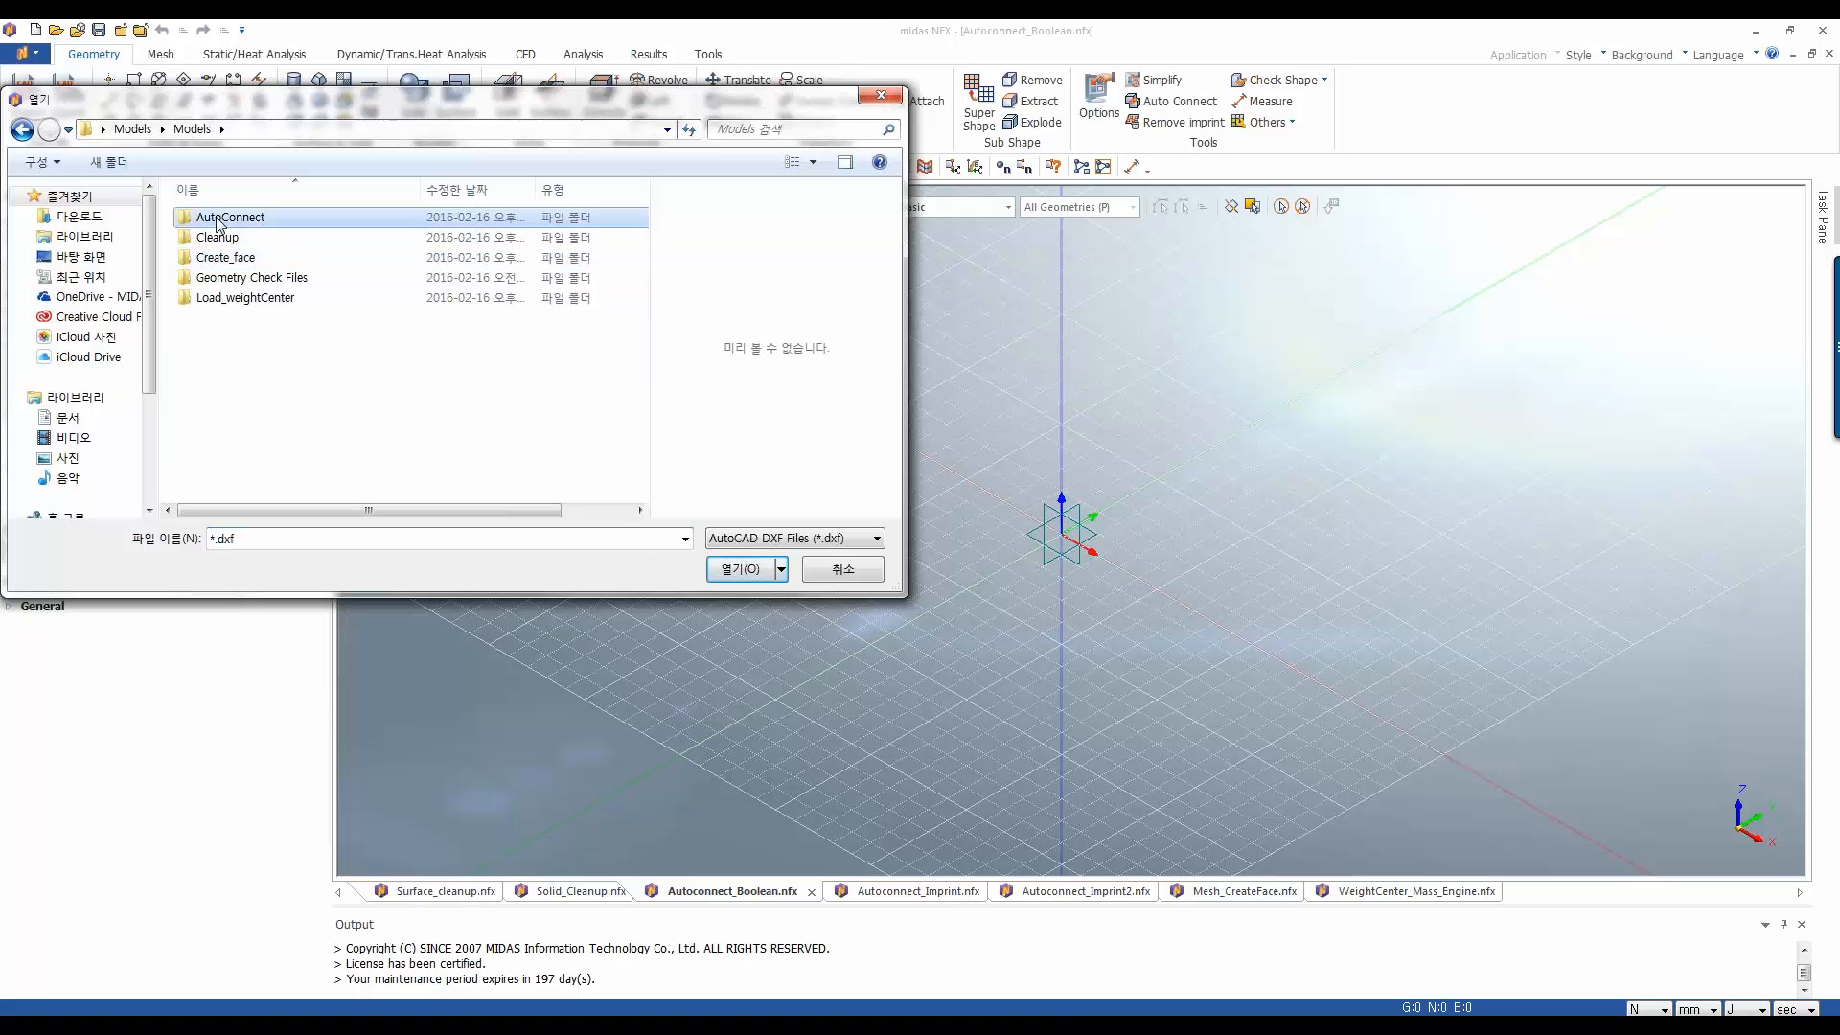
double_click(230, 219)
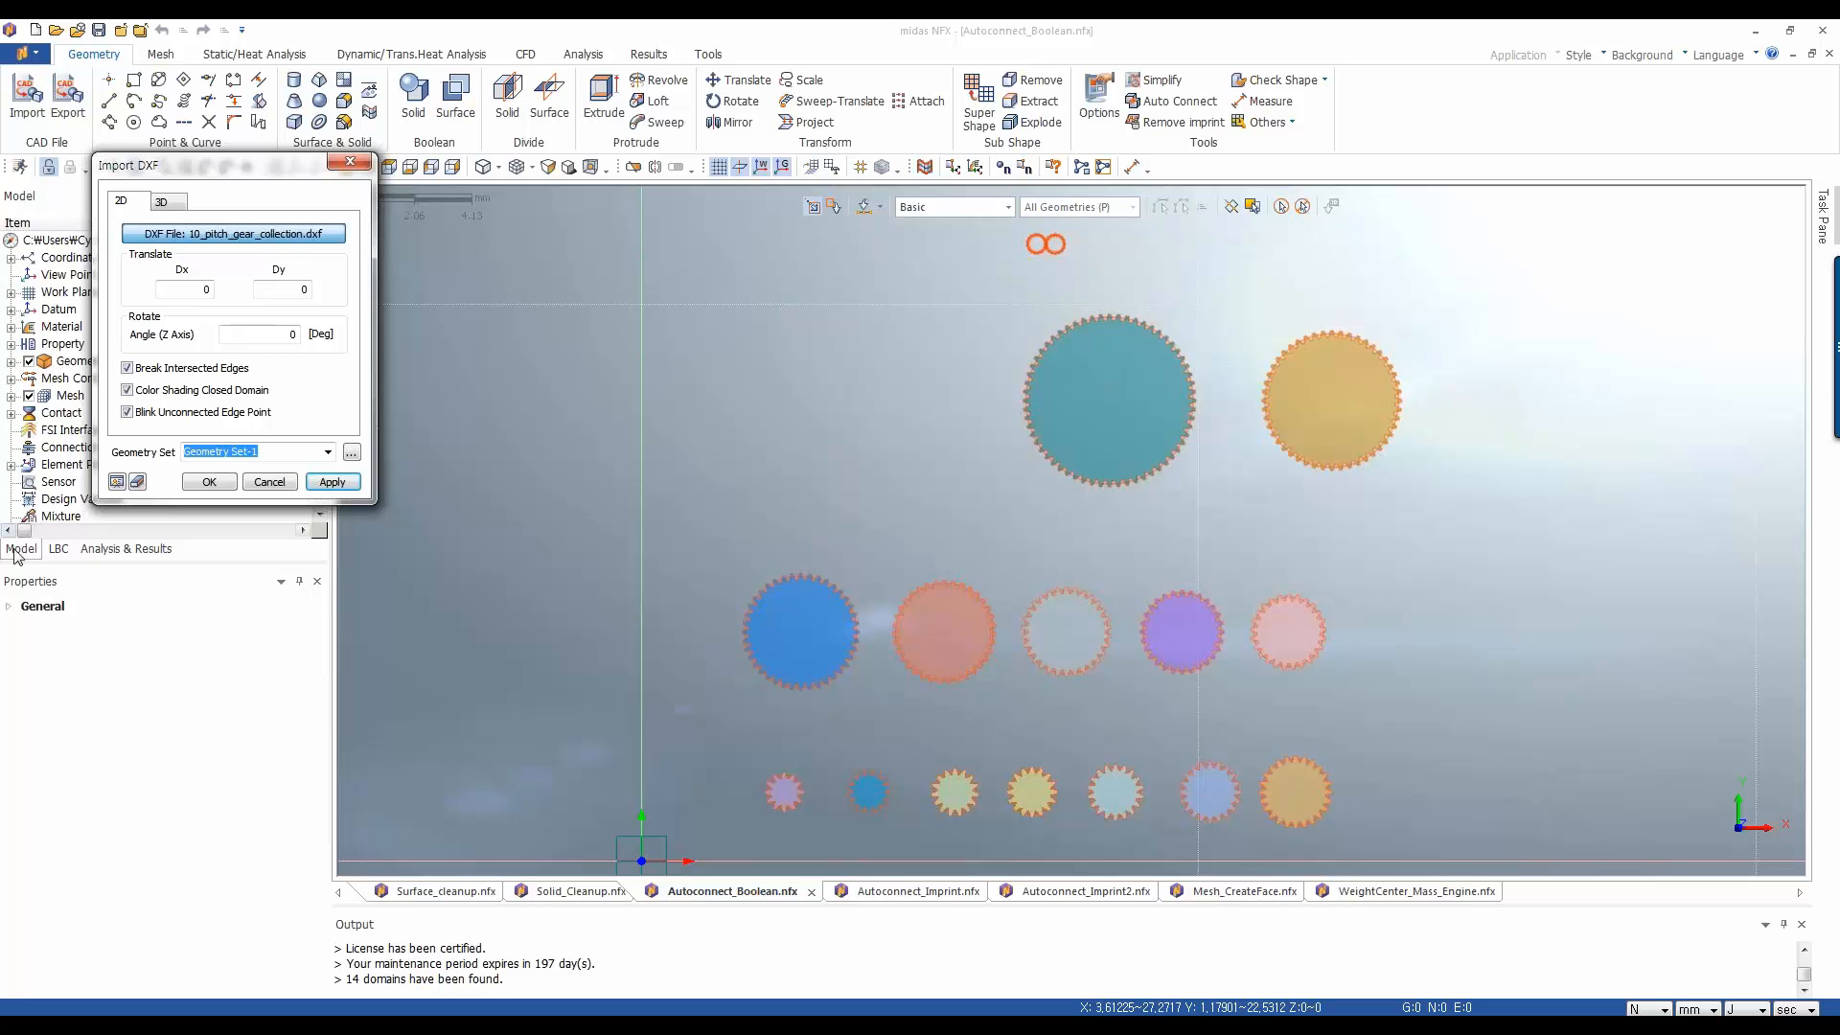
left_click(223, 481)
Examine the imported gear outlines and their pitch circles, particularly the smallest gear nearest the origin
scroll(661, 566, "down", 2)
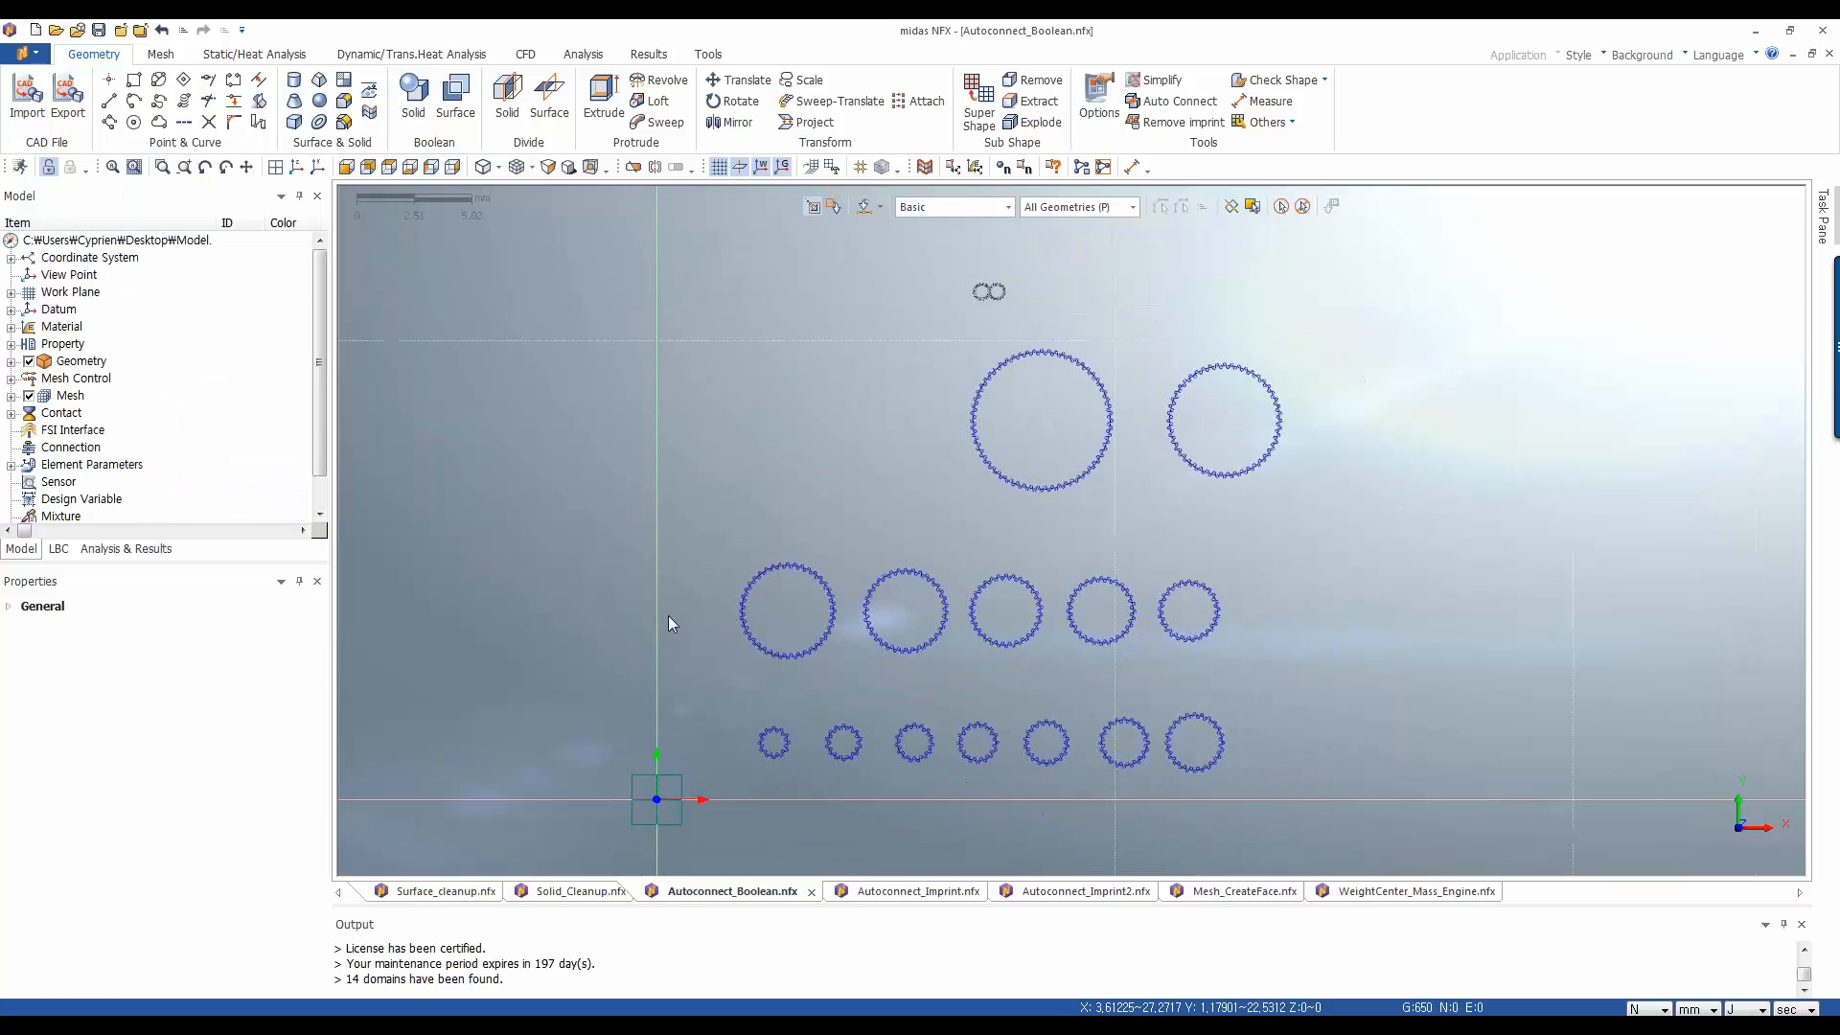
scroll(640, 733, "up", 2)
scroll(560, 767, "up", 2)
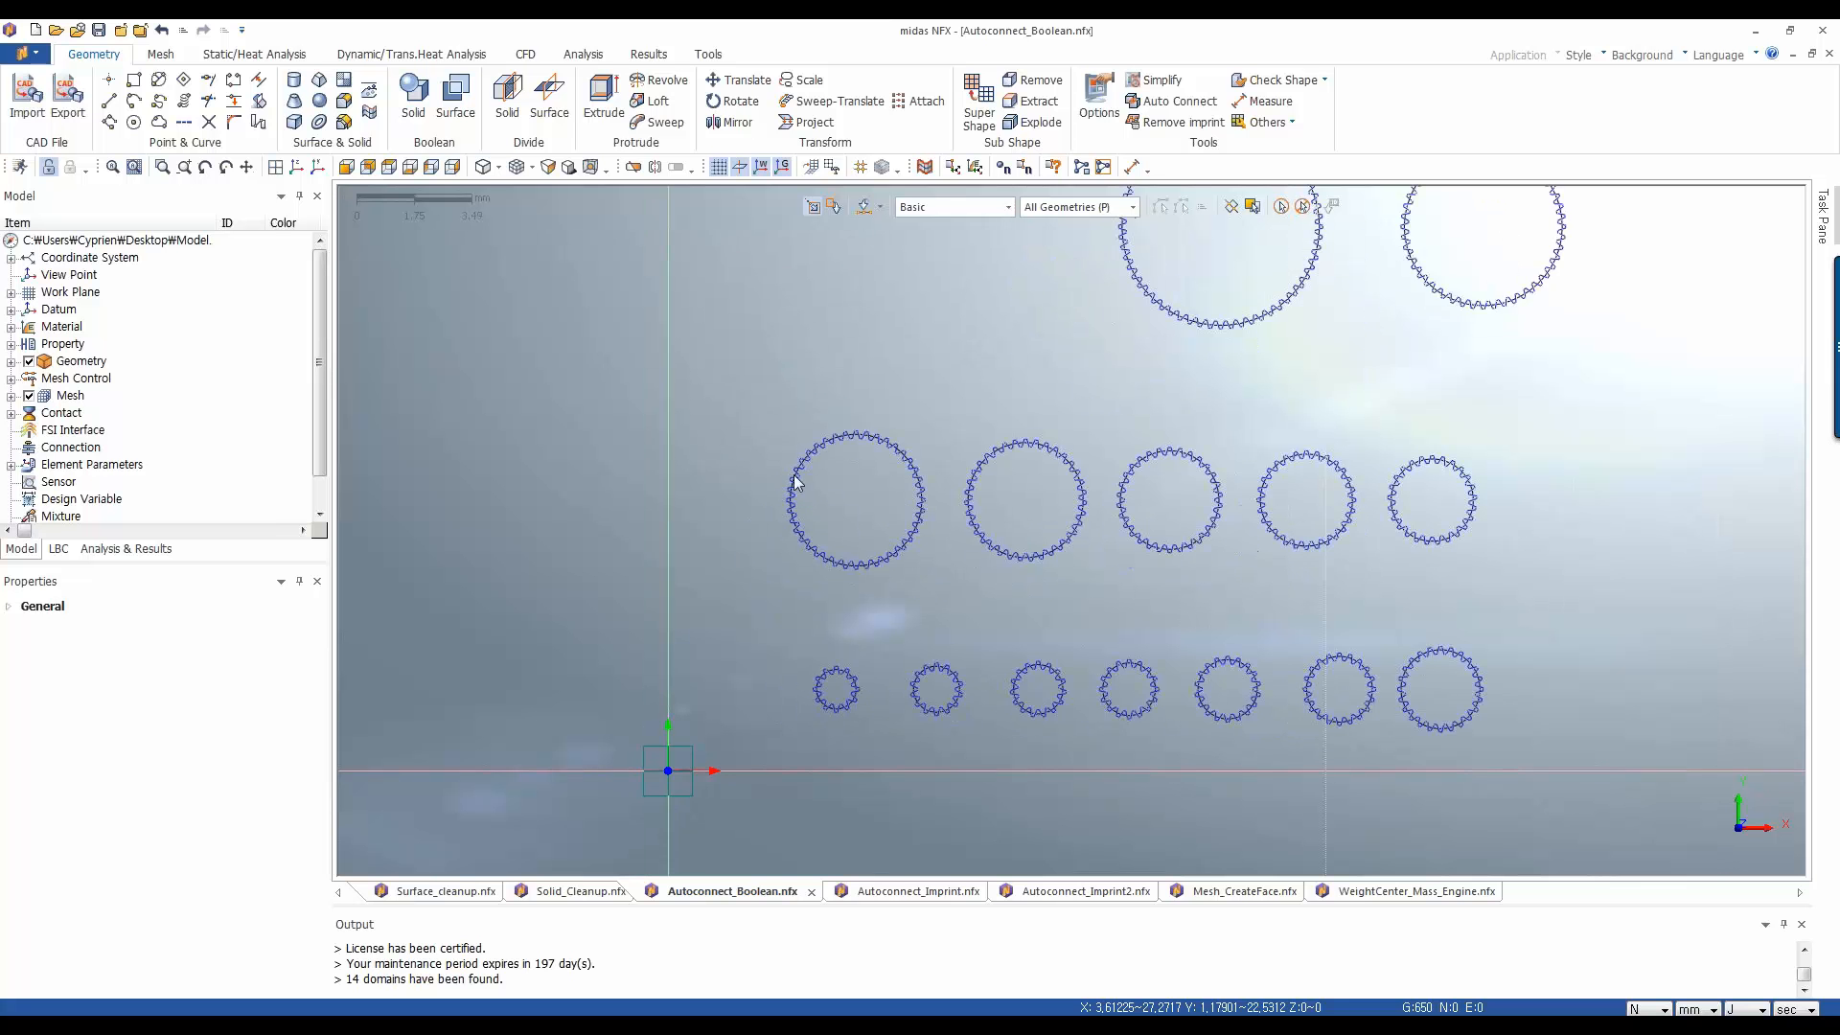
scroll(877, 369, "down", 3)
scroll(659, 675, "up", 3)
scroll(655, 675, "up", 4)
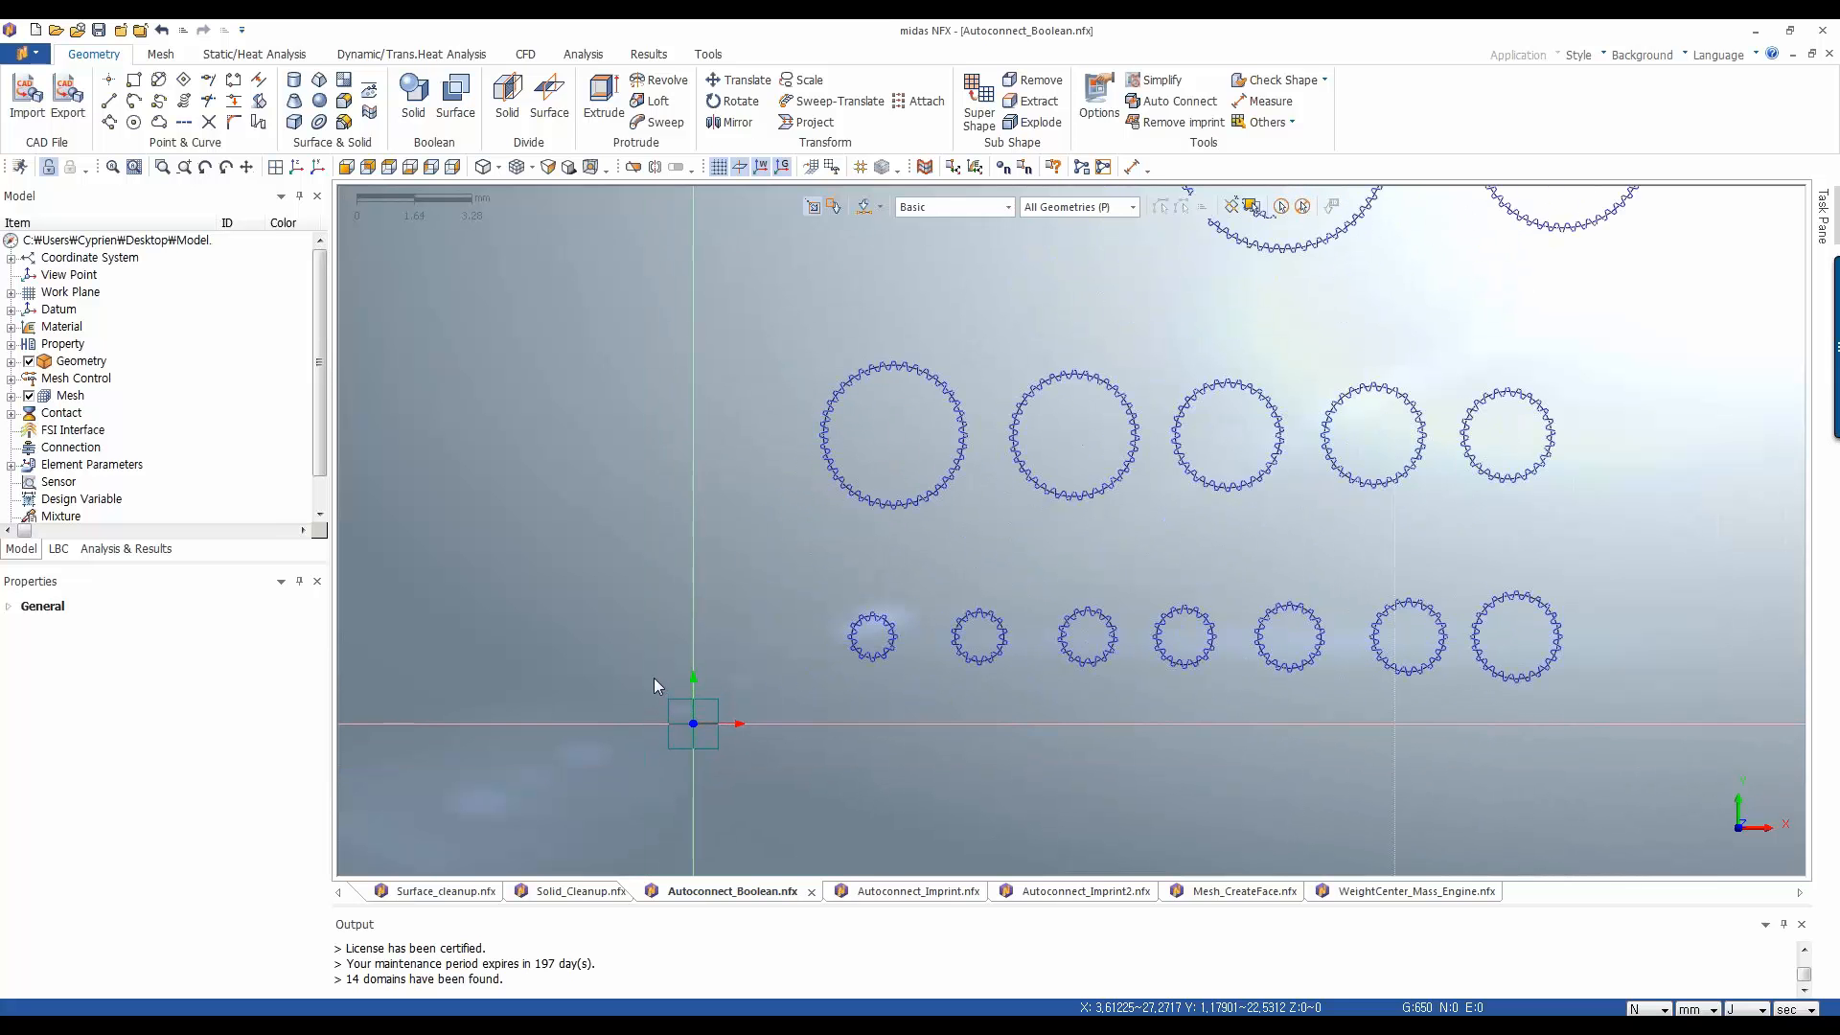
scroll(1066, 565, "up", 1)
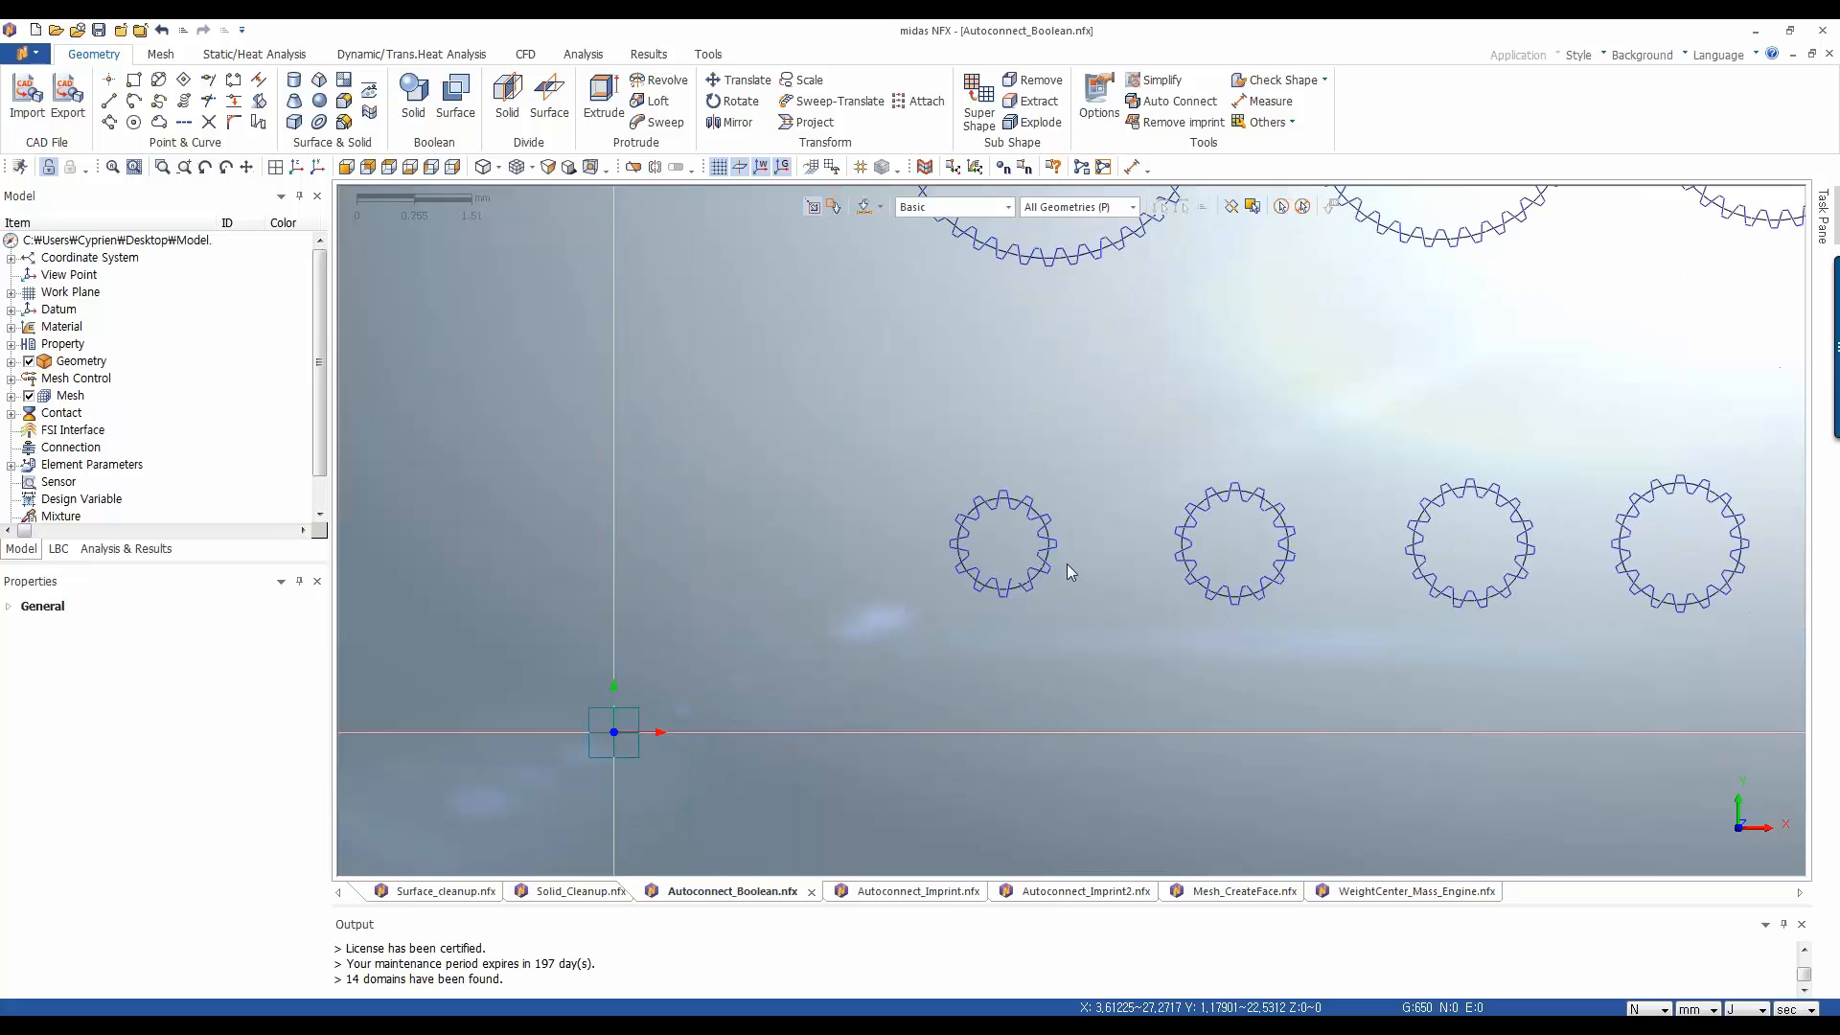
scroll(677, 614, "up", 1)
scroll(834, 594, "down", 1)
scroll(990, 581, "up", 2)
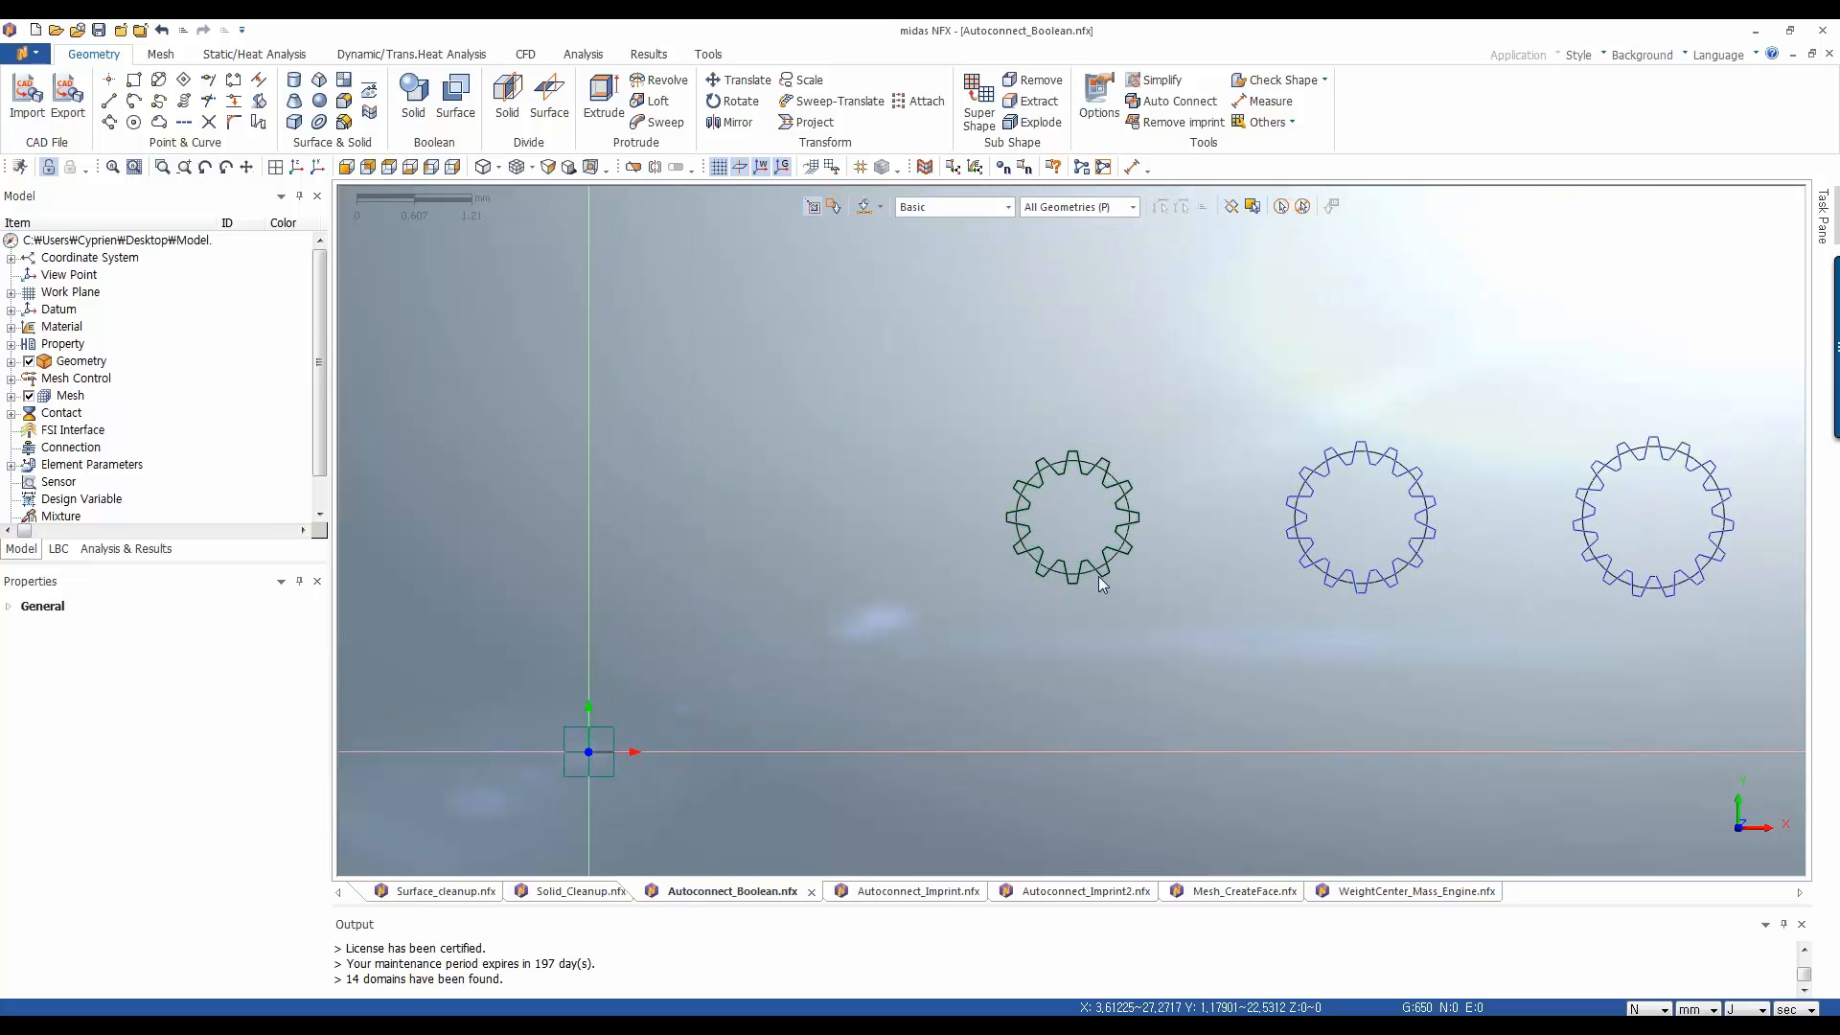
scroll(1100, 585, "up", 2)
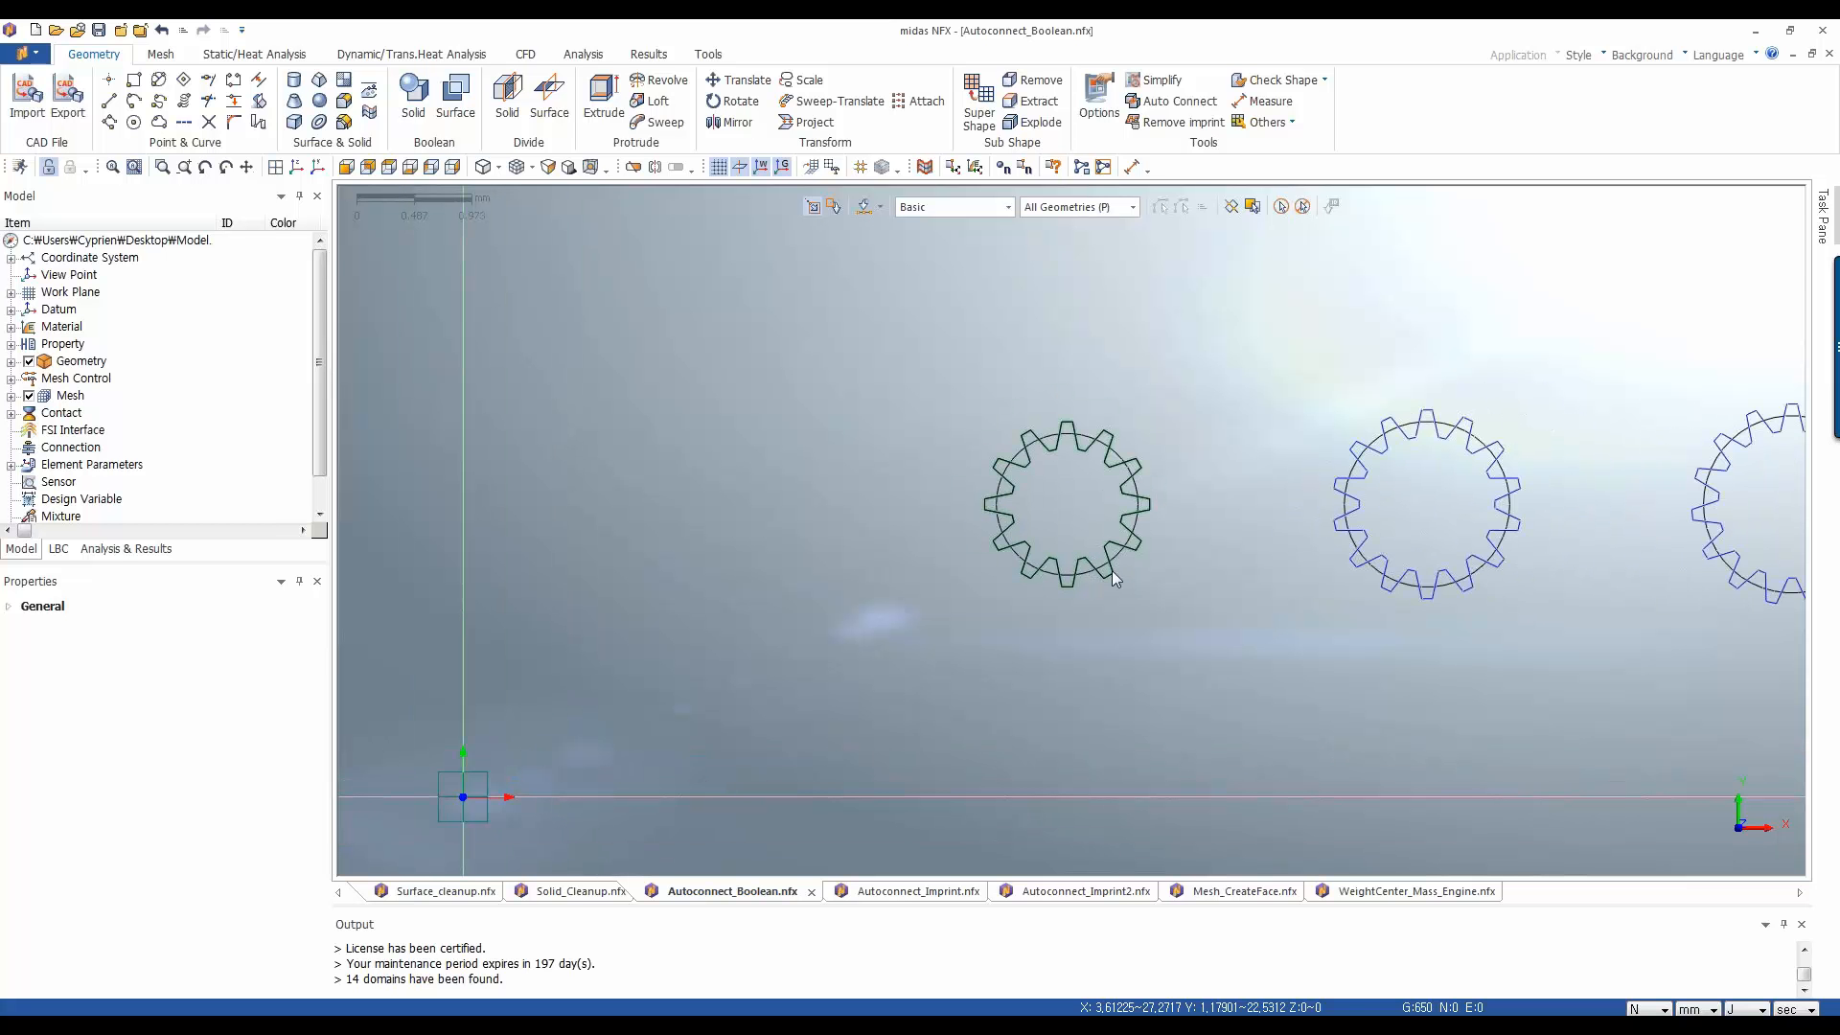
scroll(1112, 571, "down", 1)
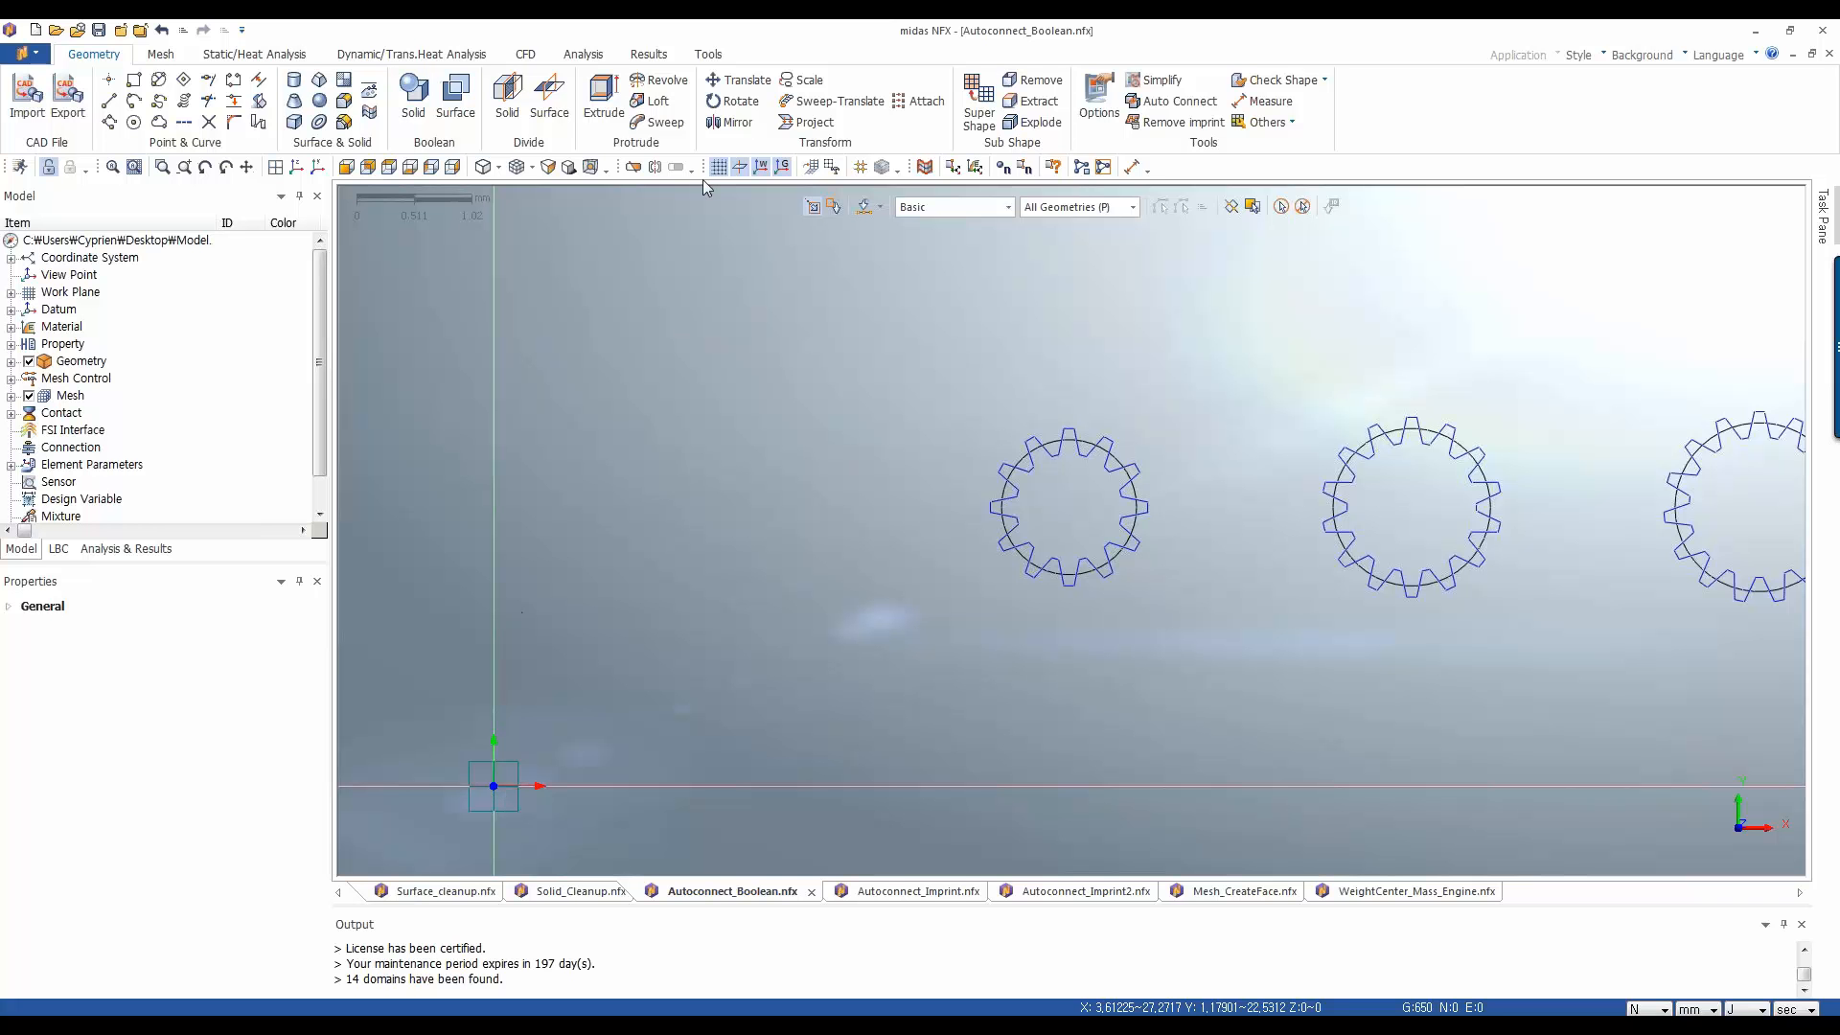
Start a Translate by 2 Points Vector on the smallest gear's tooth outline, and expand the Geometry branch of the model tree
left_click(730, 90)
left_click_drag(153, 201, 386, 254)
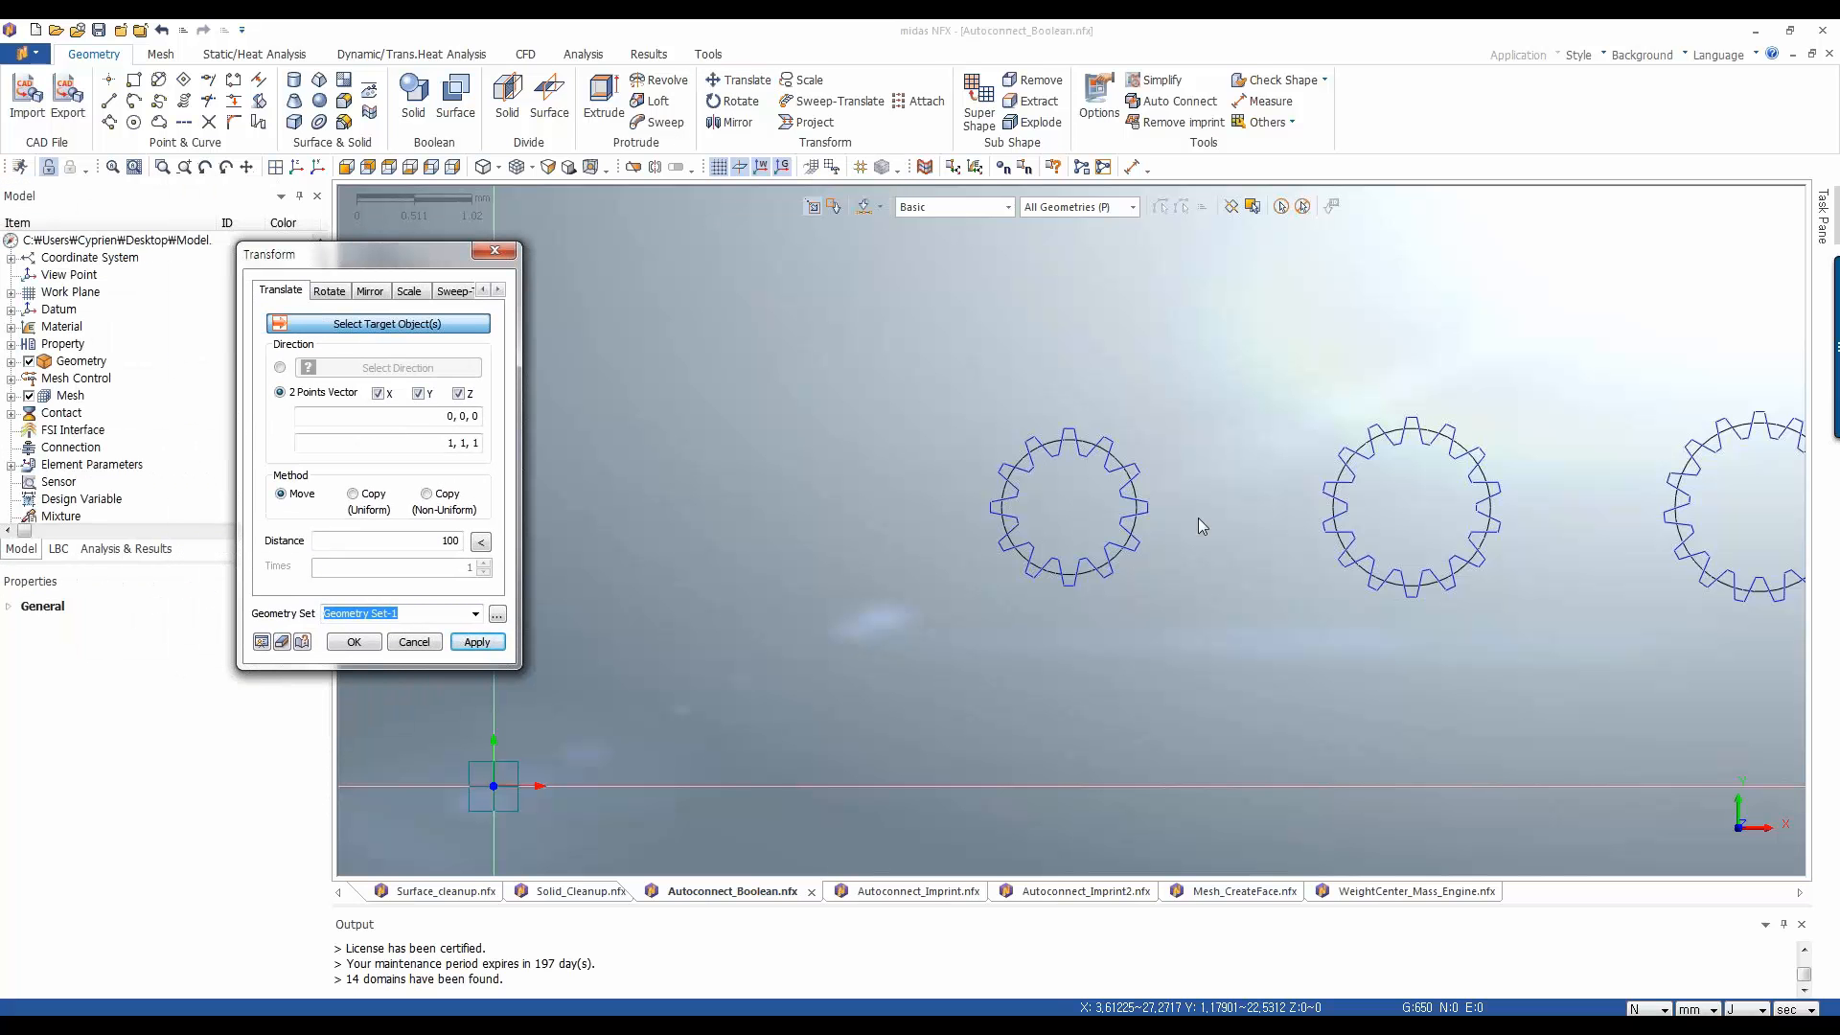
left_click(1080, 458)
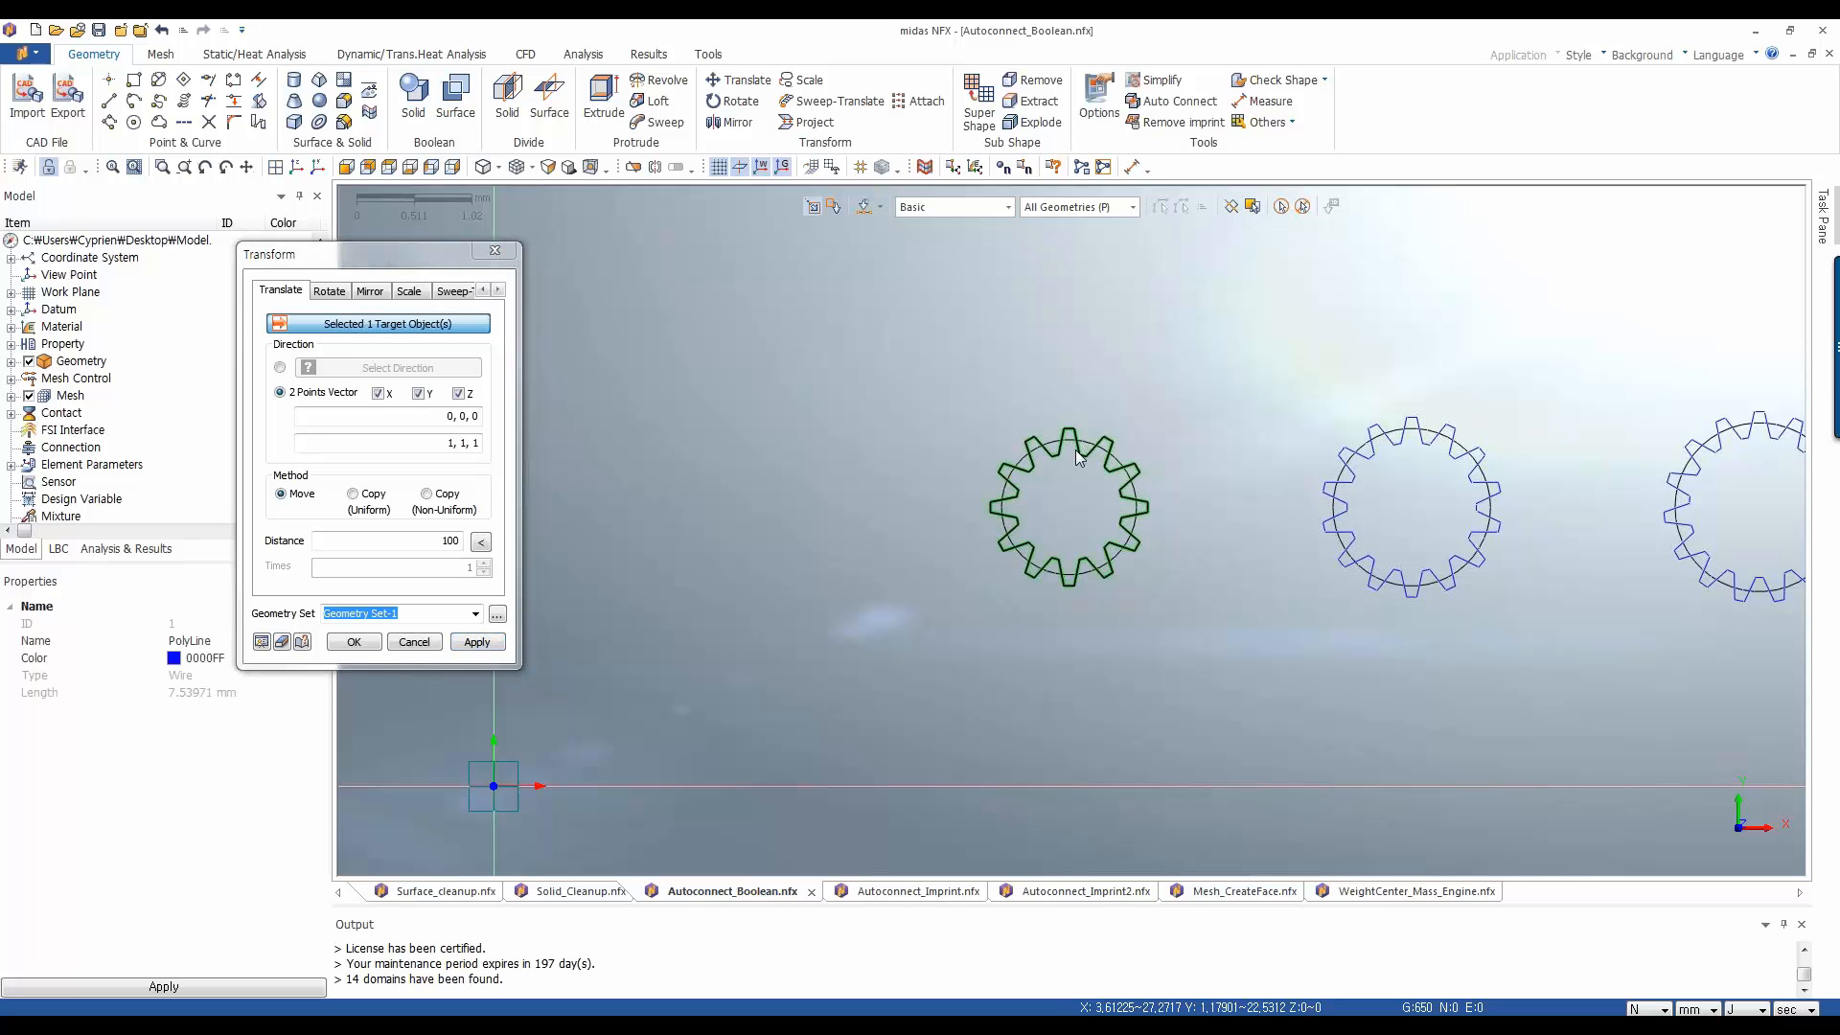
left_click(368, 415)
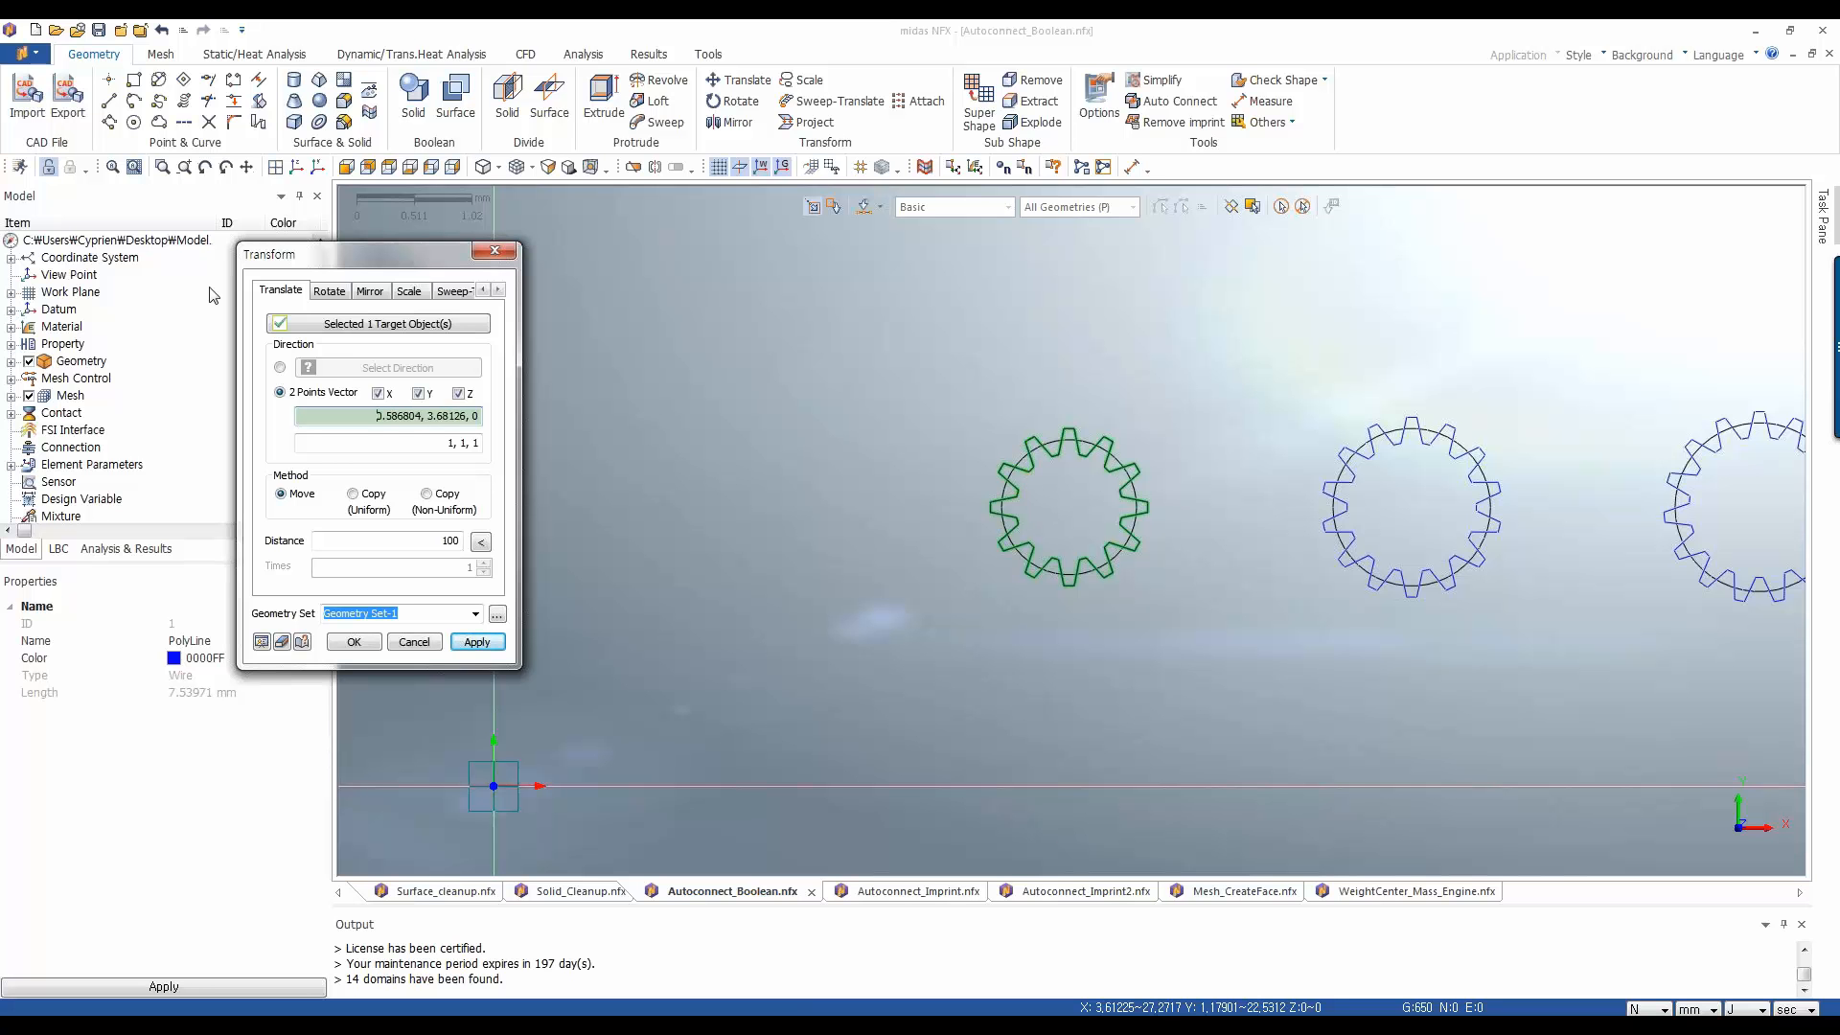
left_click(12, 362)
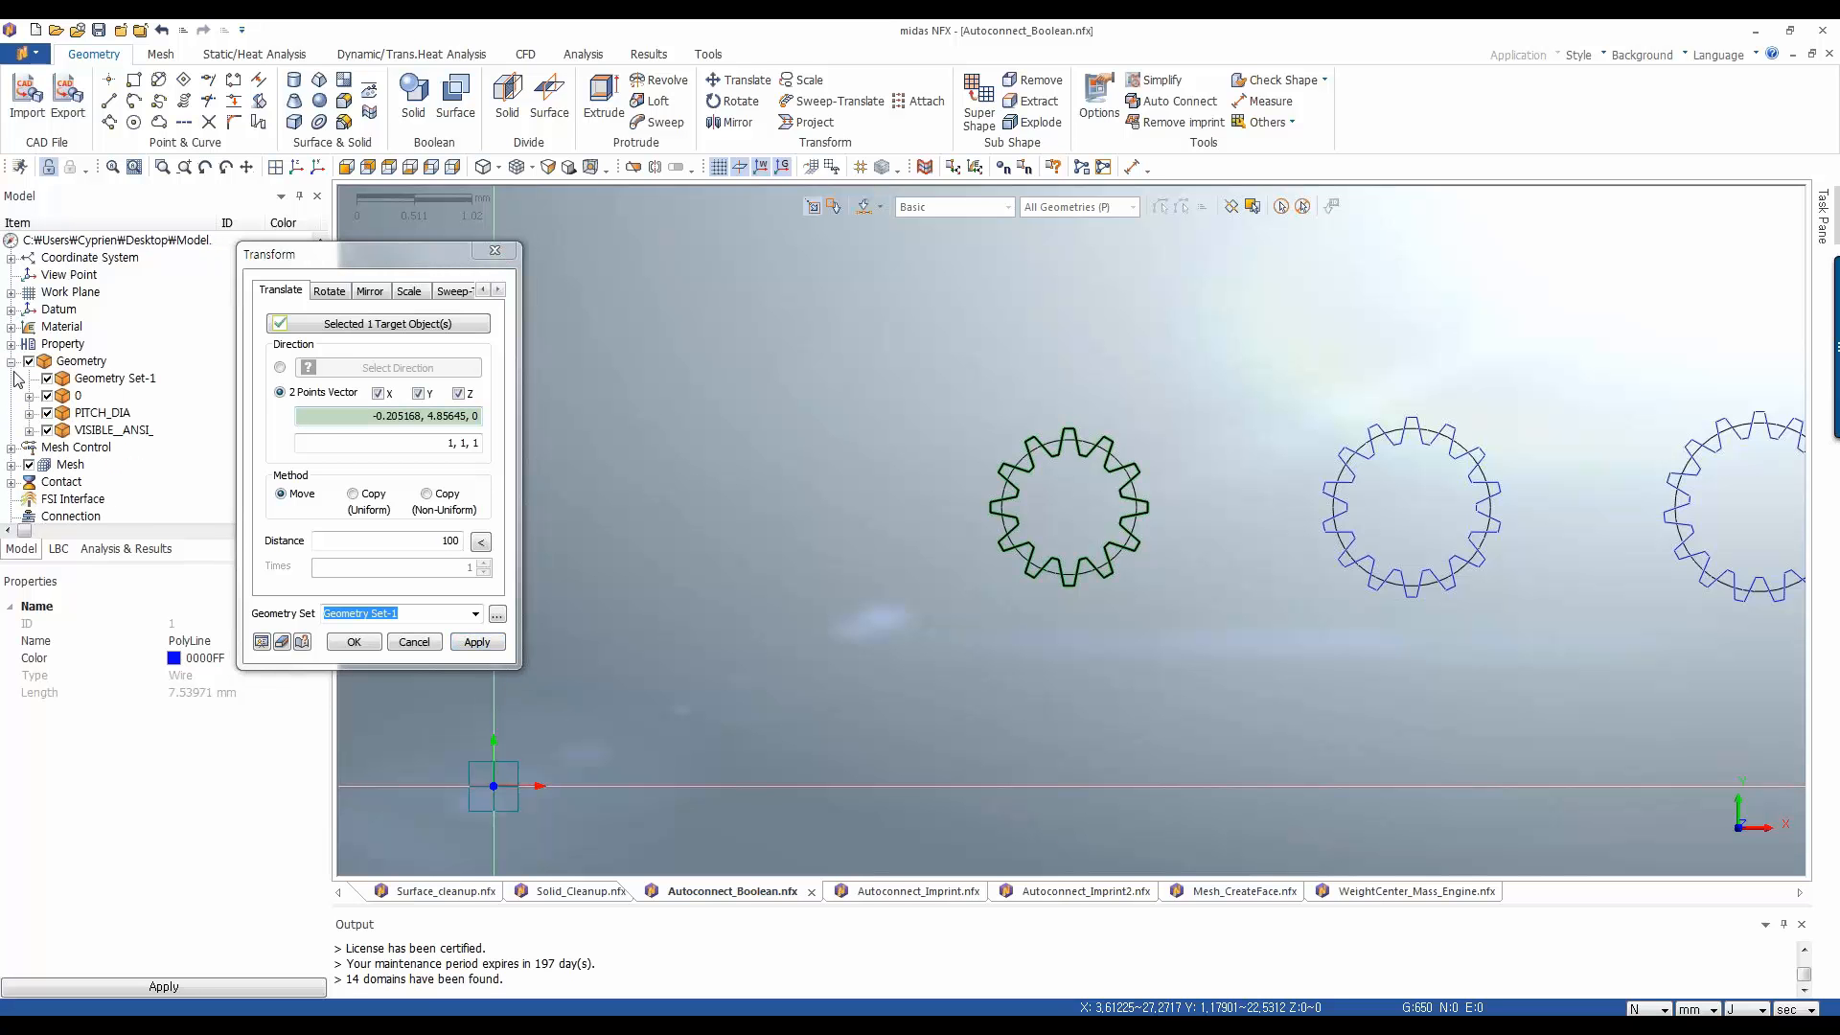
Reset the Translate target to the smallest gear's pitch circle and show only that circle
left_click(445, 323)
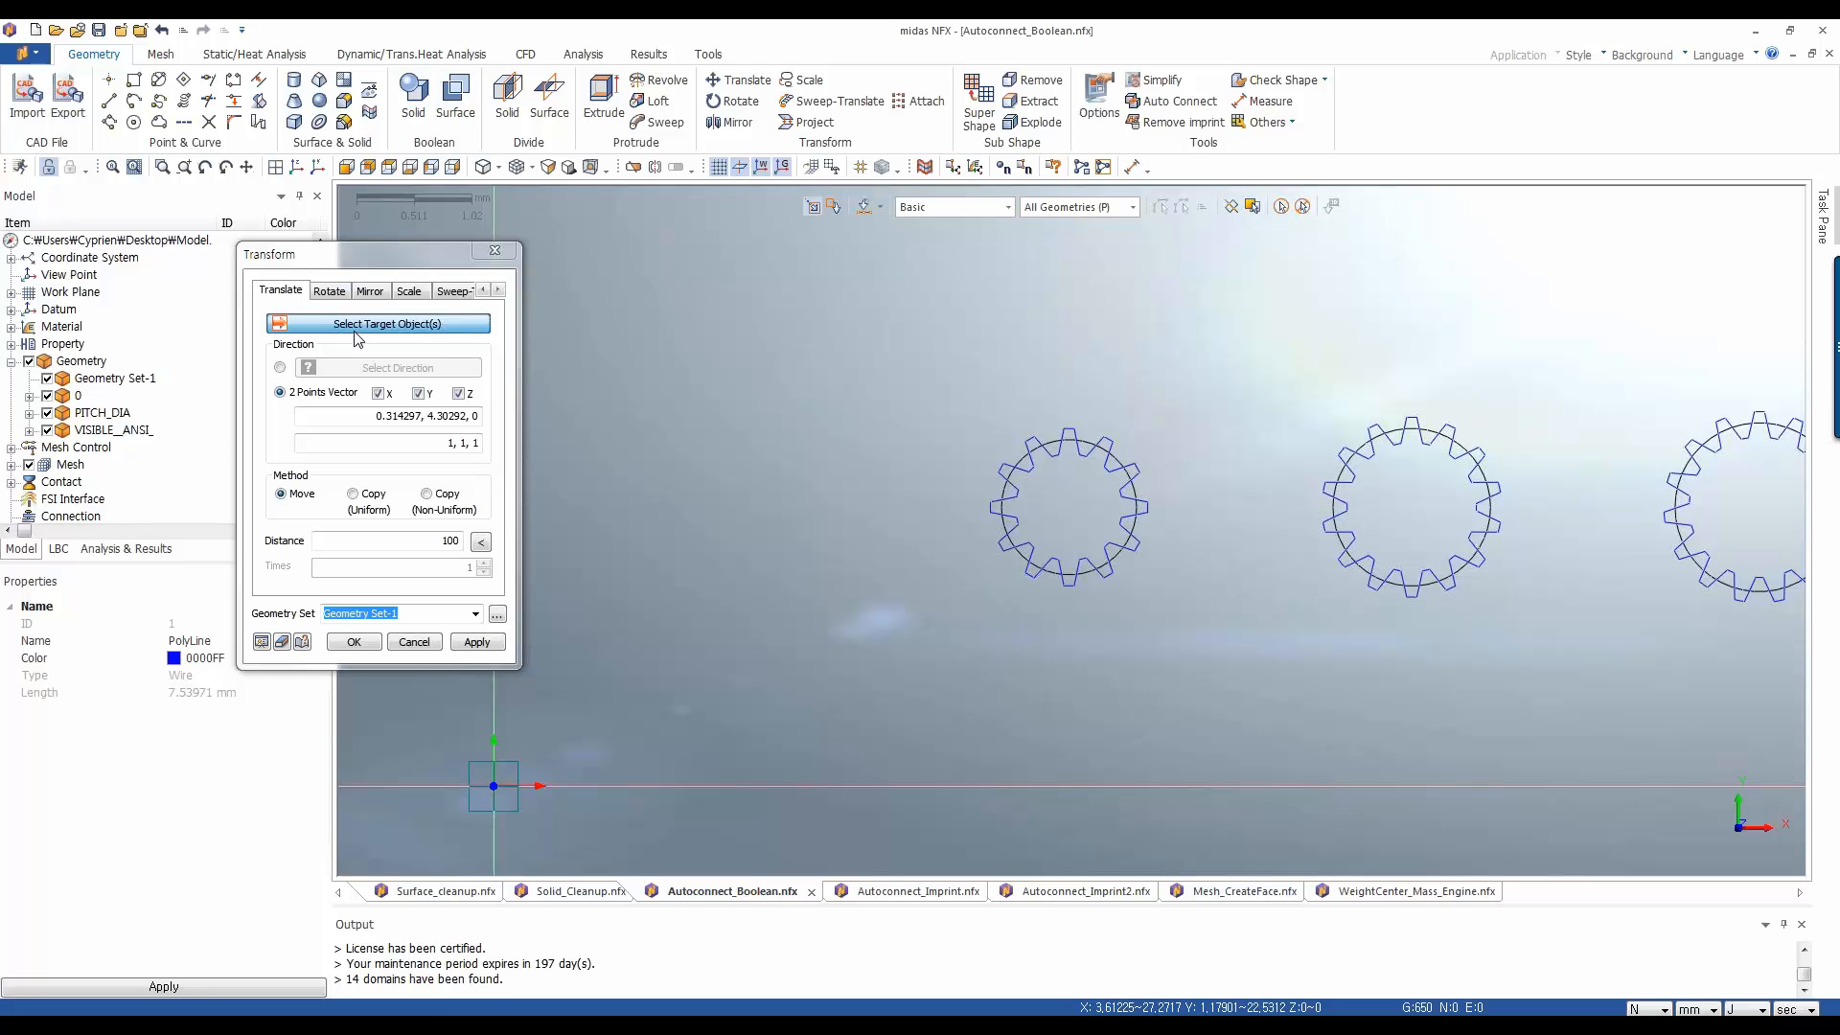
left_click(1080, 457)
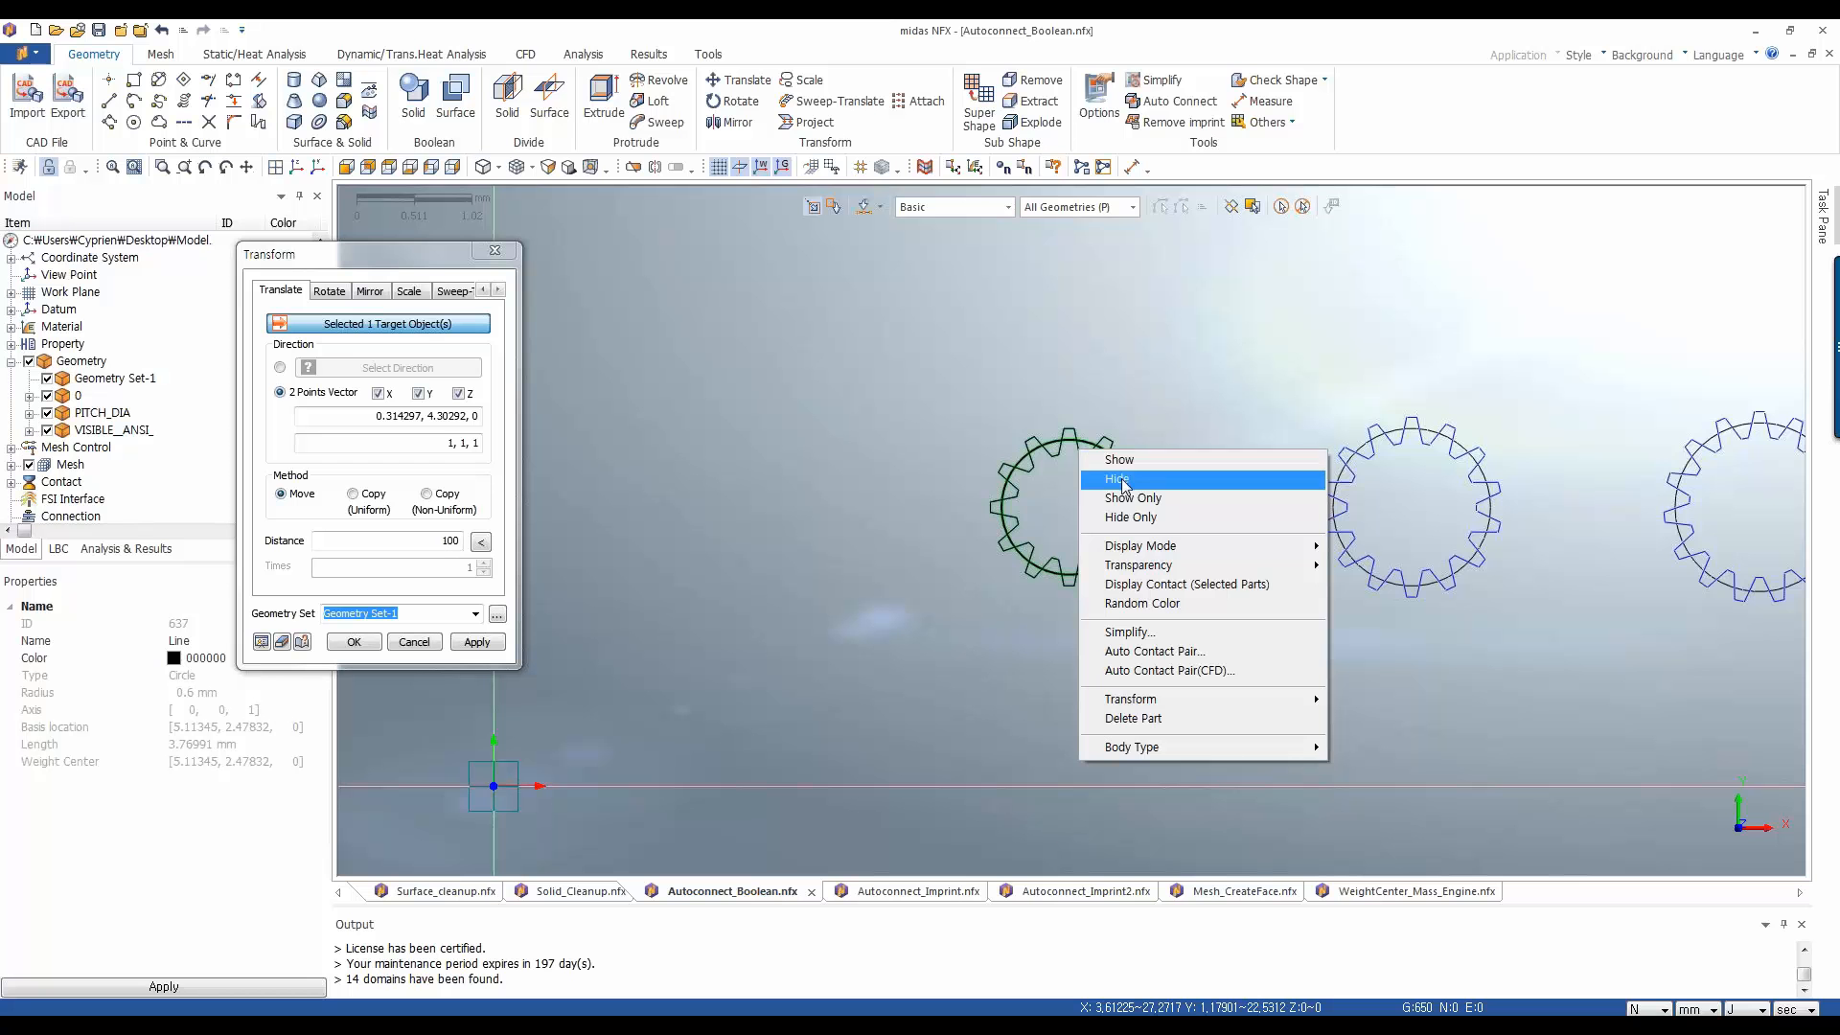
left_click(1133, 498)
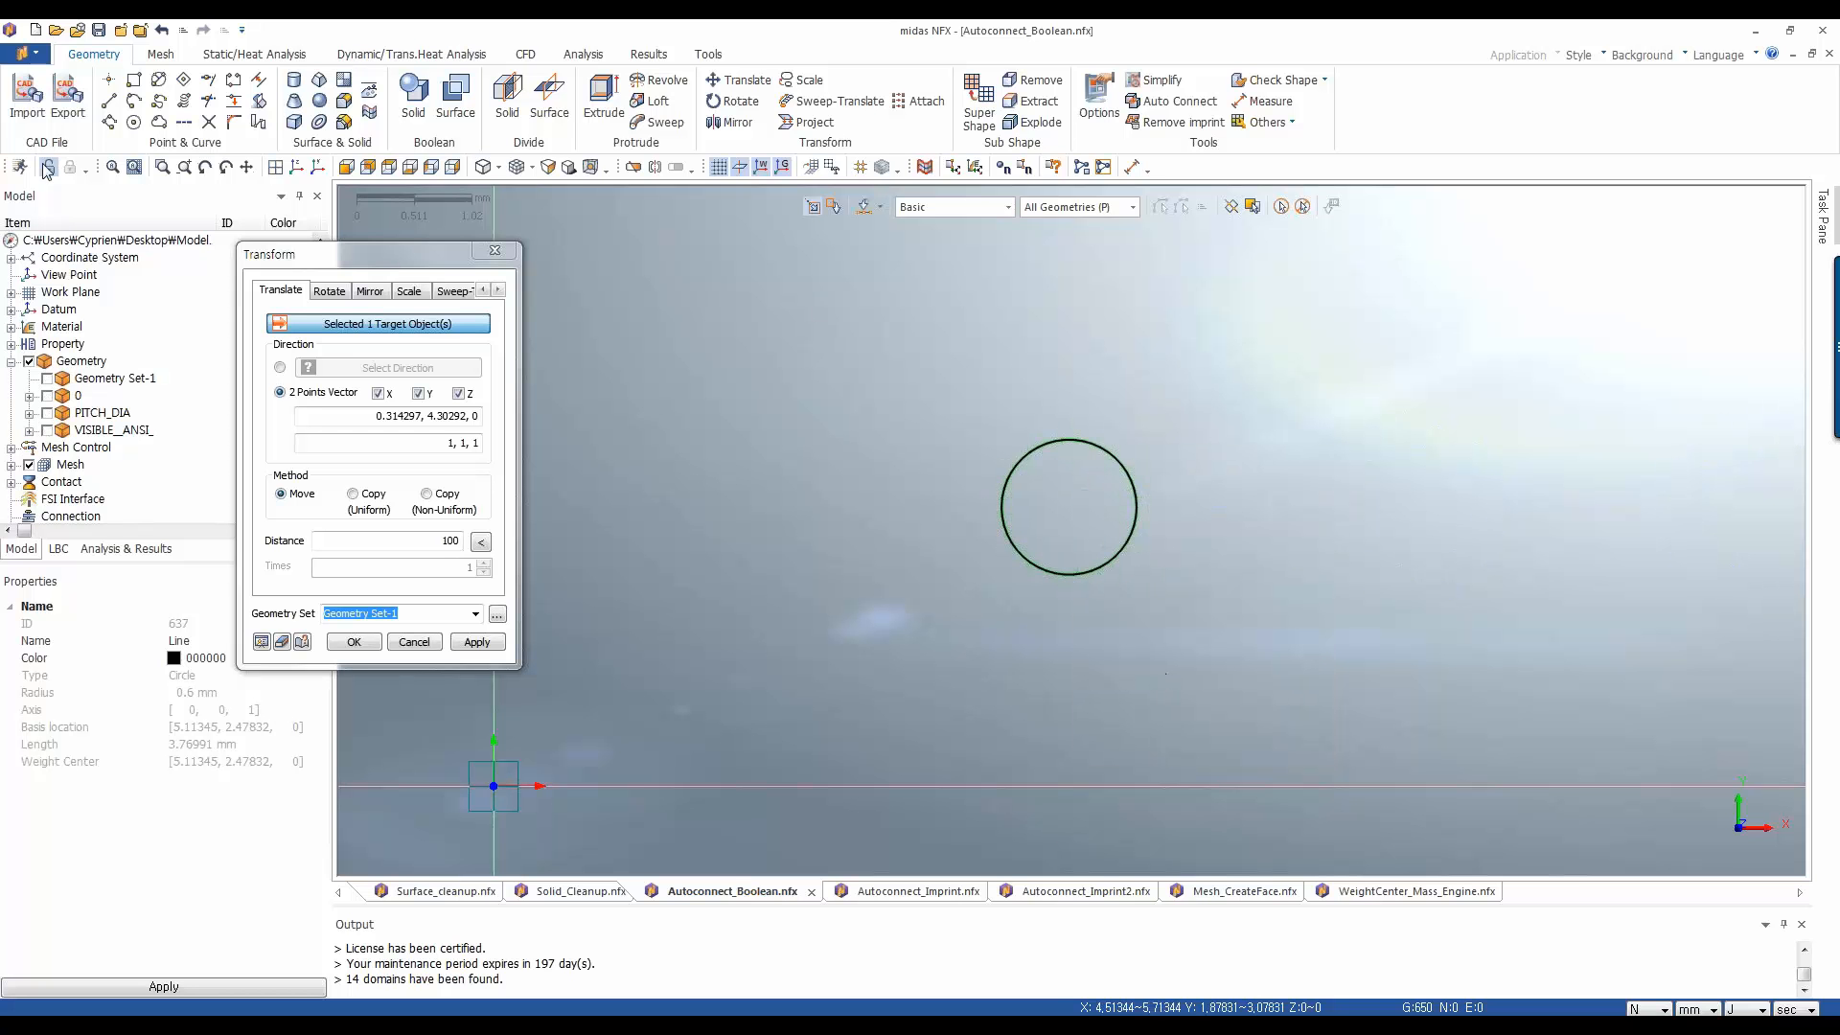
Create a 3D point at the centre of the pitch circle, at coordinates 5.11345, 2.47832, 0, in Geometry Set-1
left_click(109, 80)
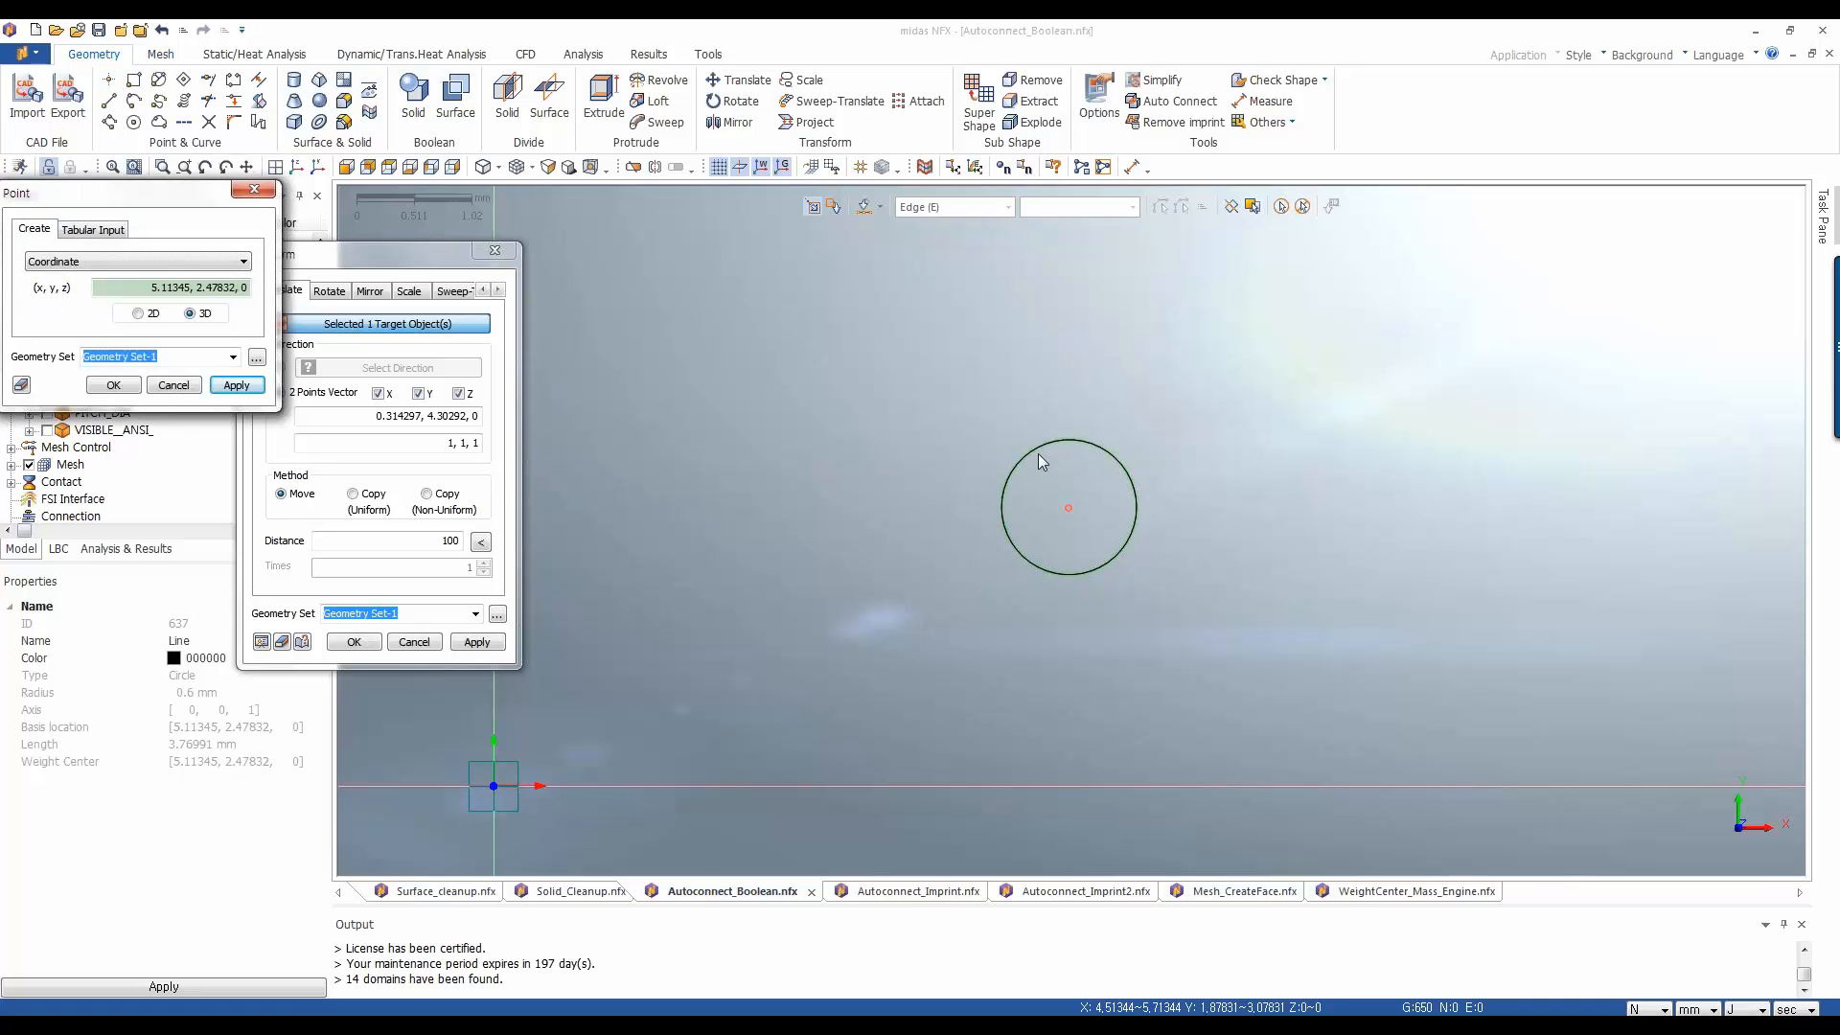
left_click(861, 169)
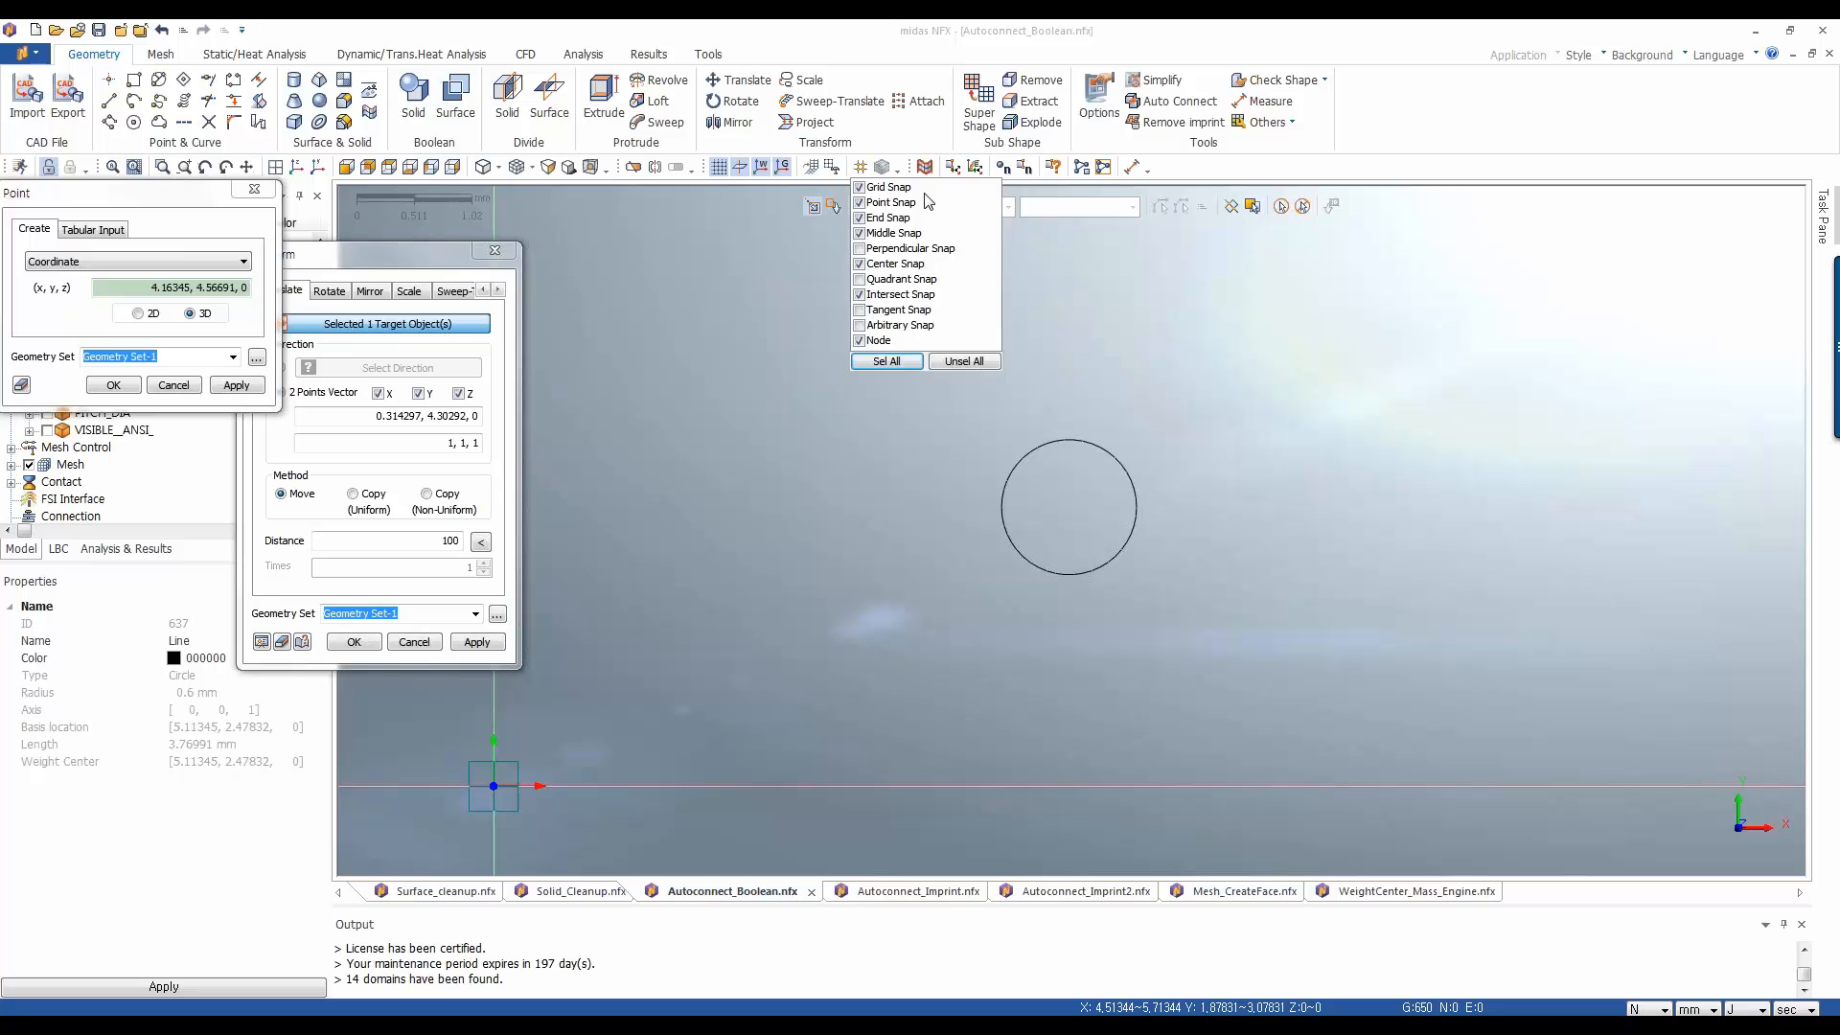
left_click(925, 29)
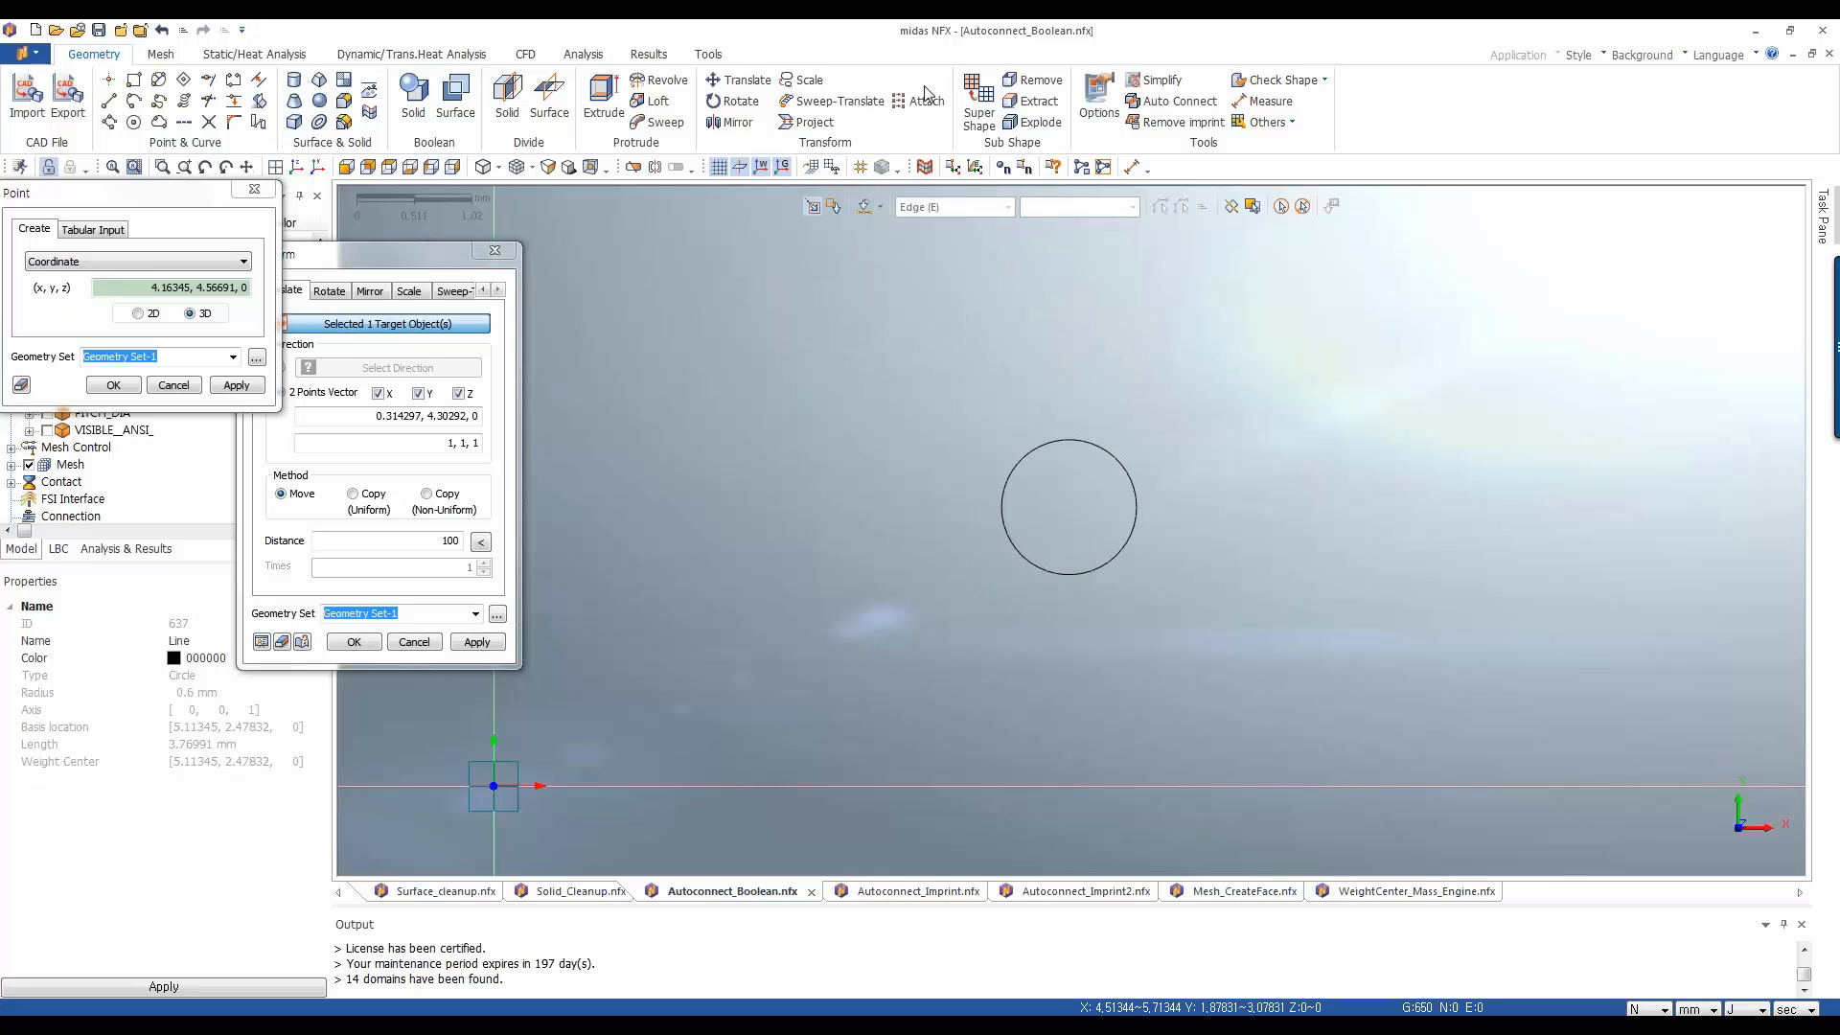
left_click(1049, 446)
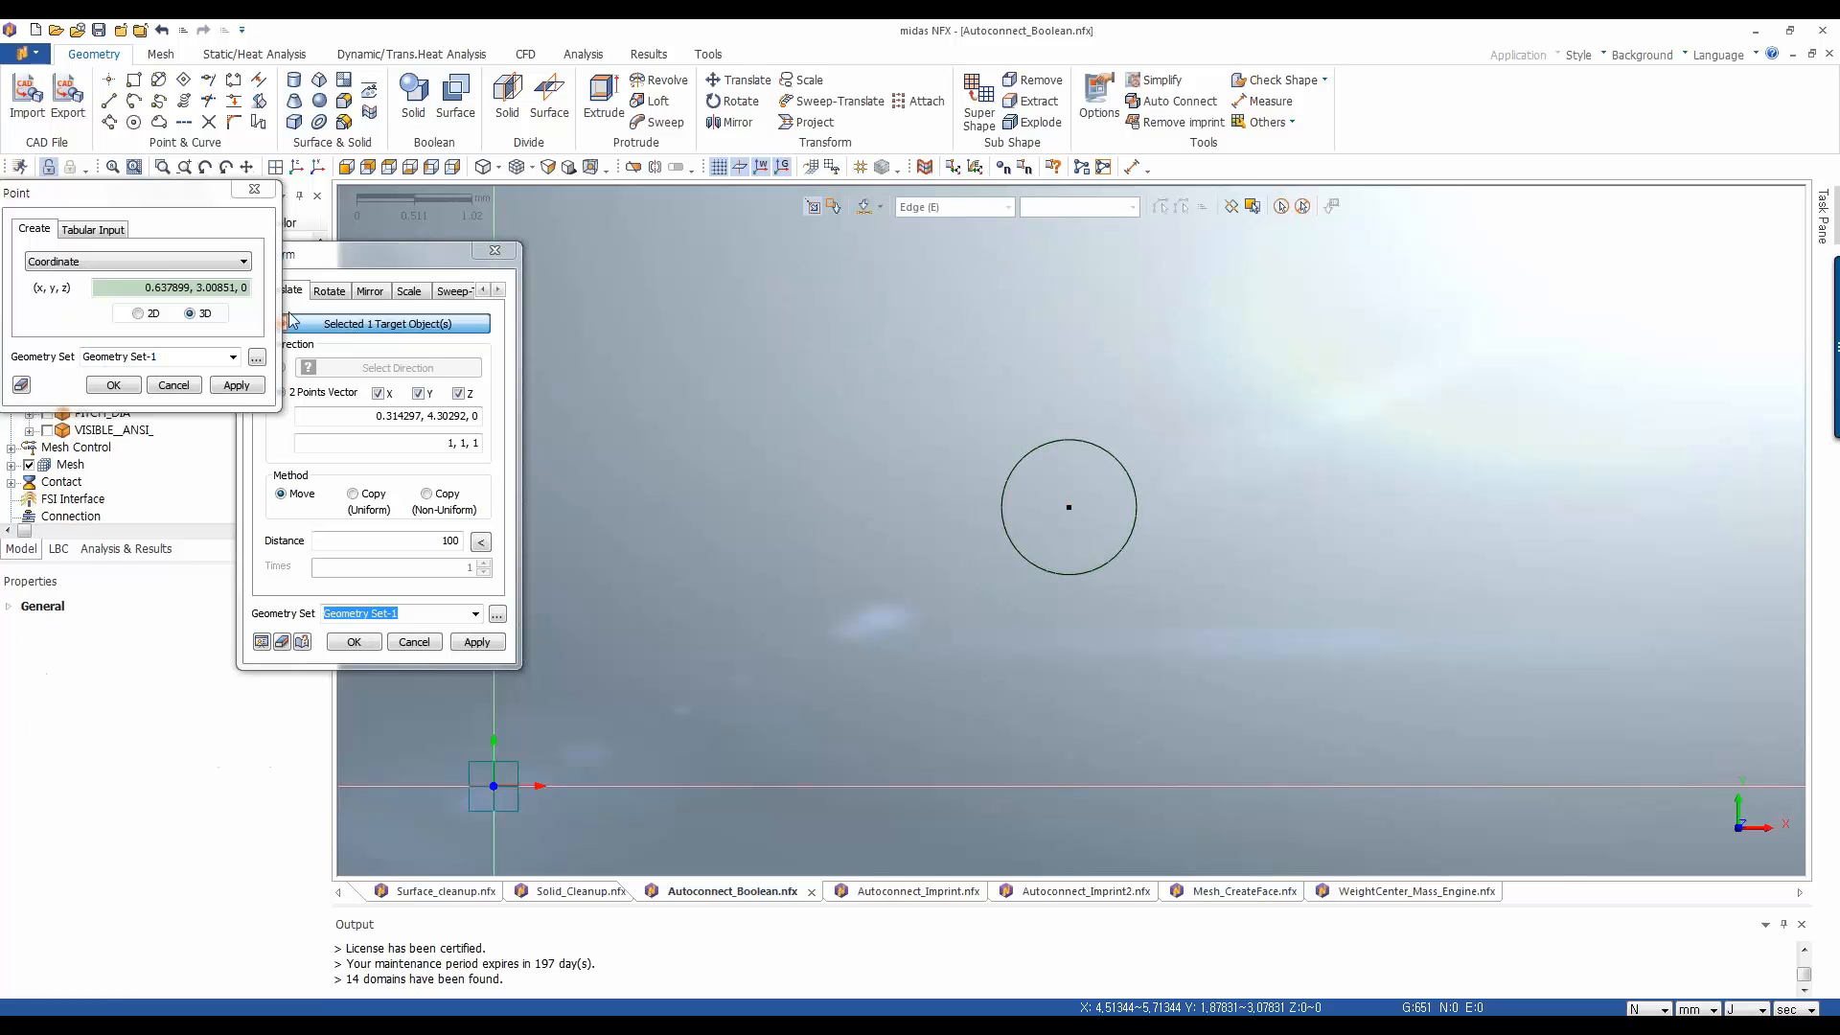
left_click(173, 385)
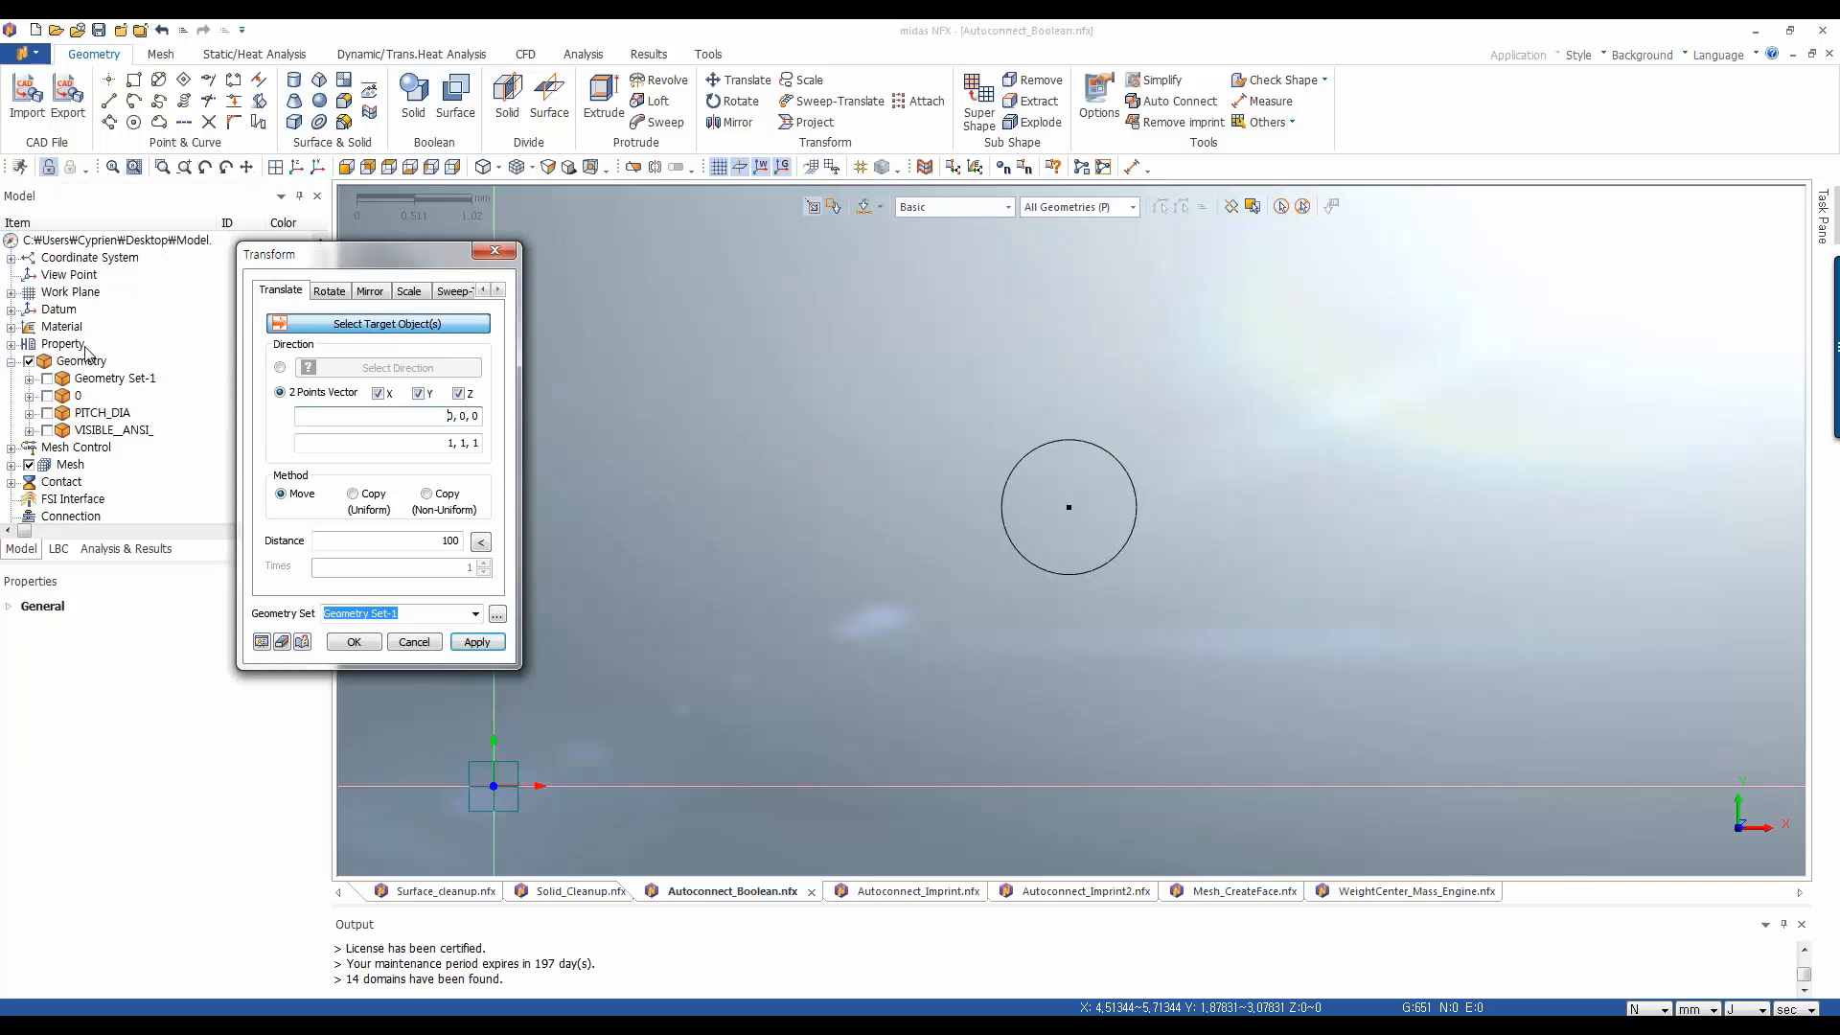
Show all geometry and set up translating the smallest gear's outline, pitch circle and centre point from 5.11345, 2.47832, 0 to 0, 0, 0
left_click(30, 363)
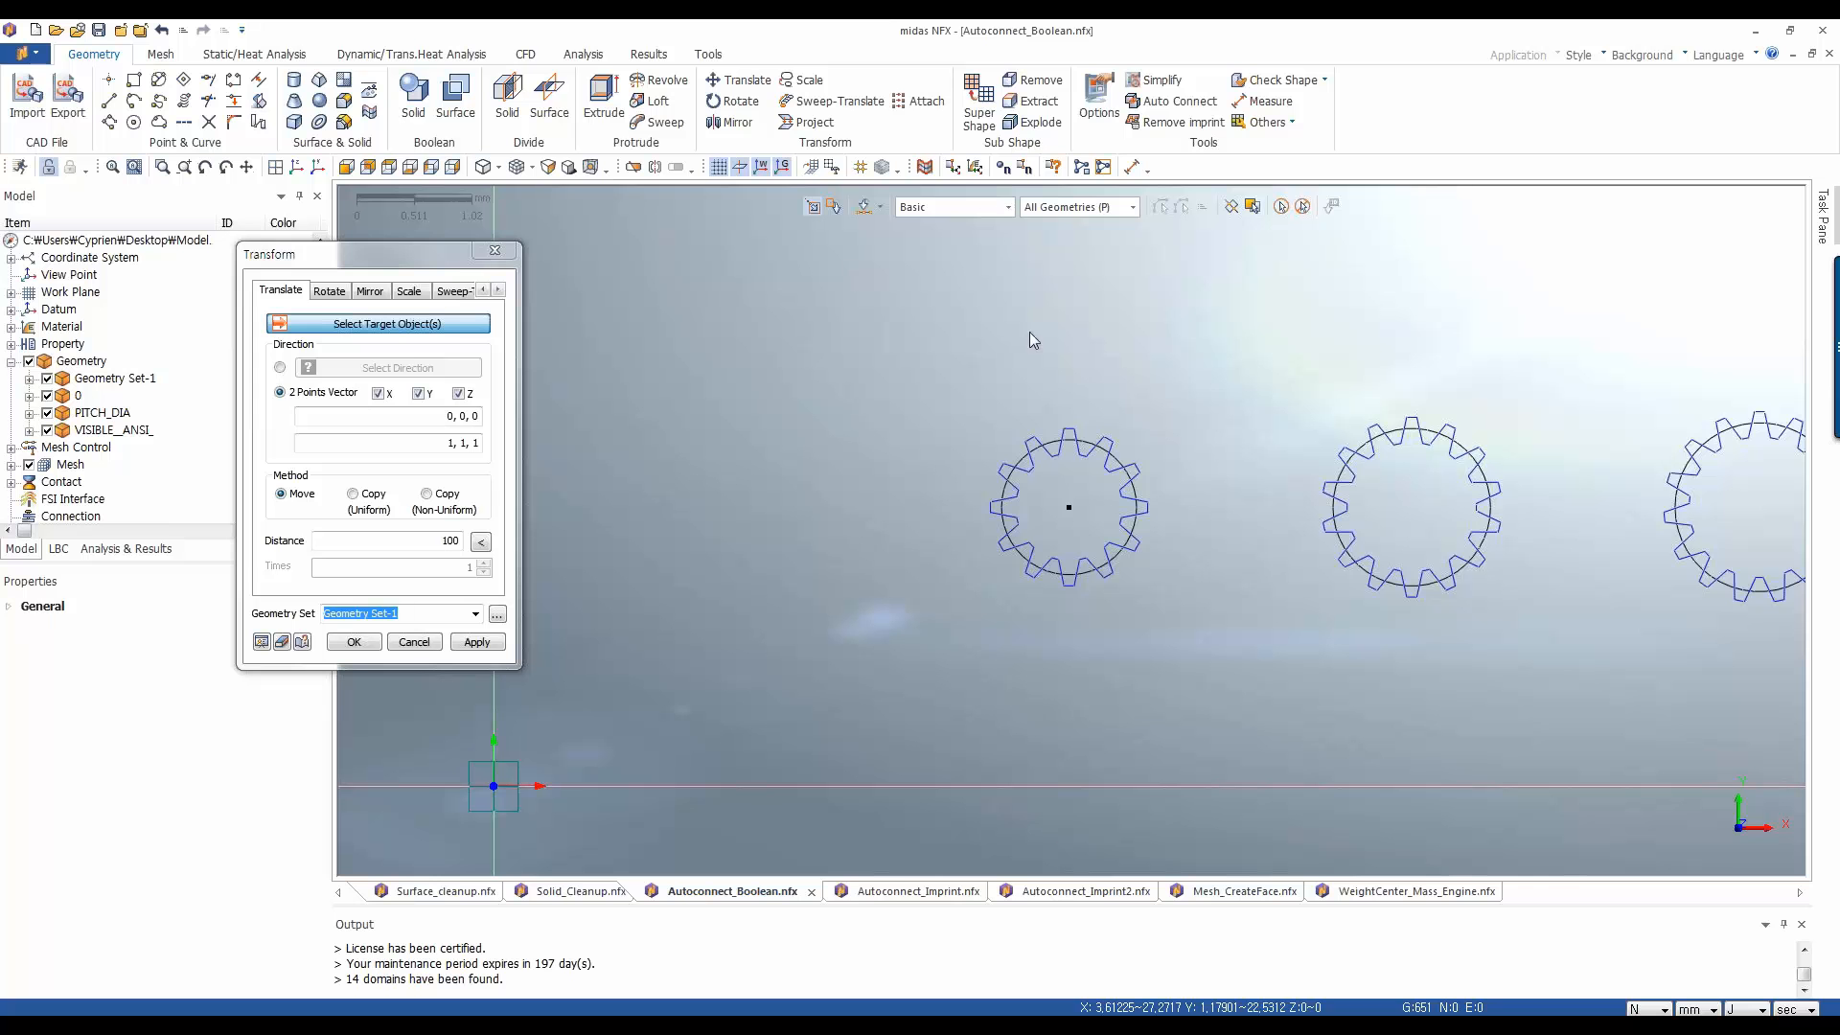
left_click_drag(944, 388, 1215, 648)
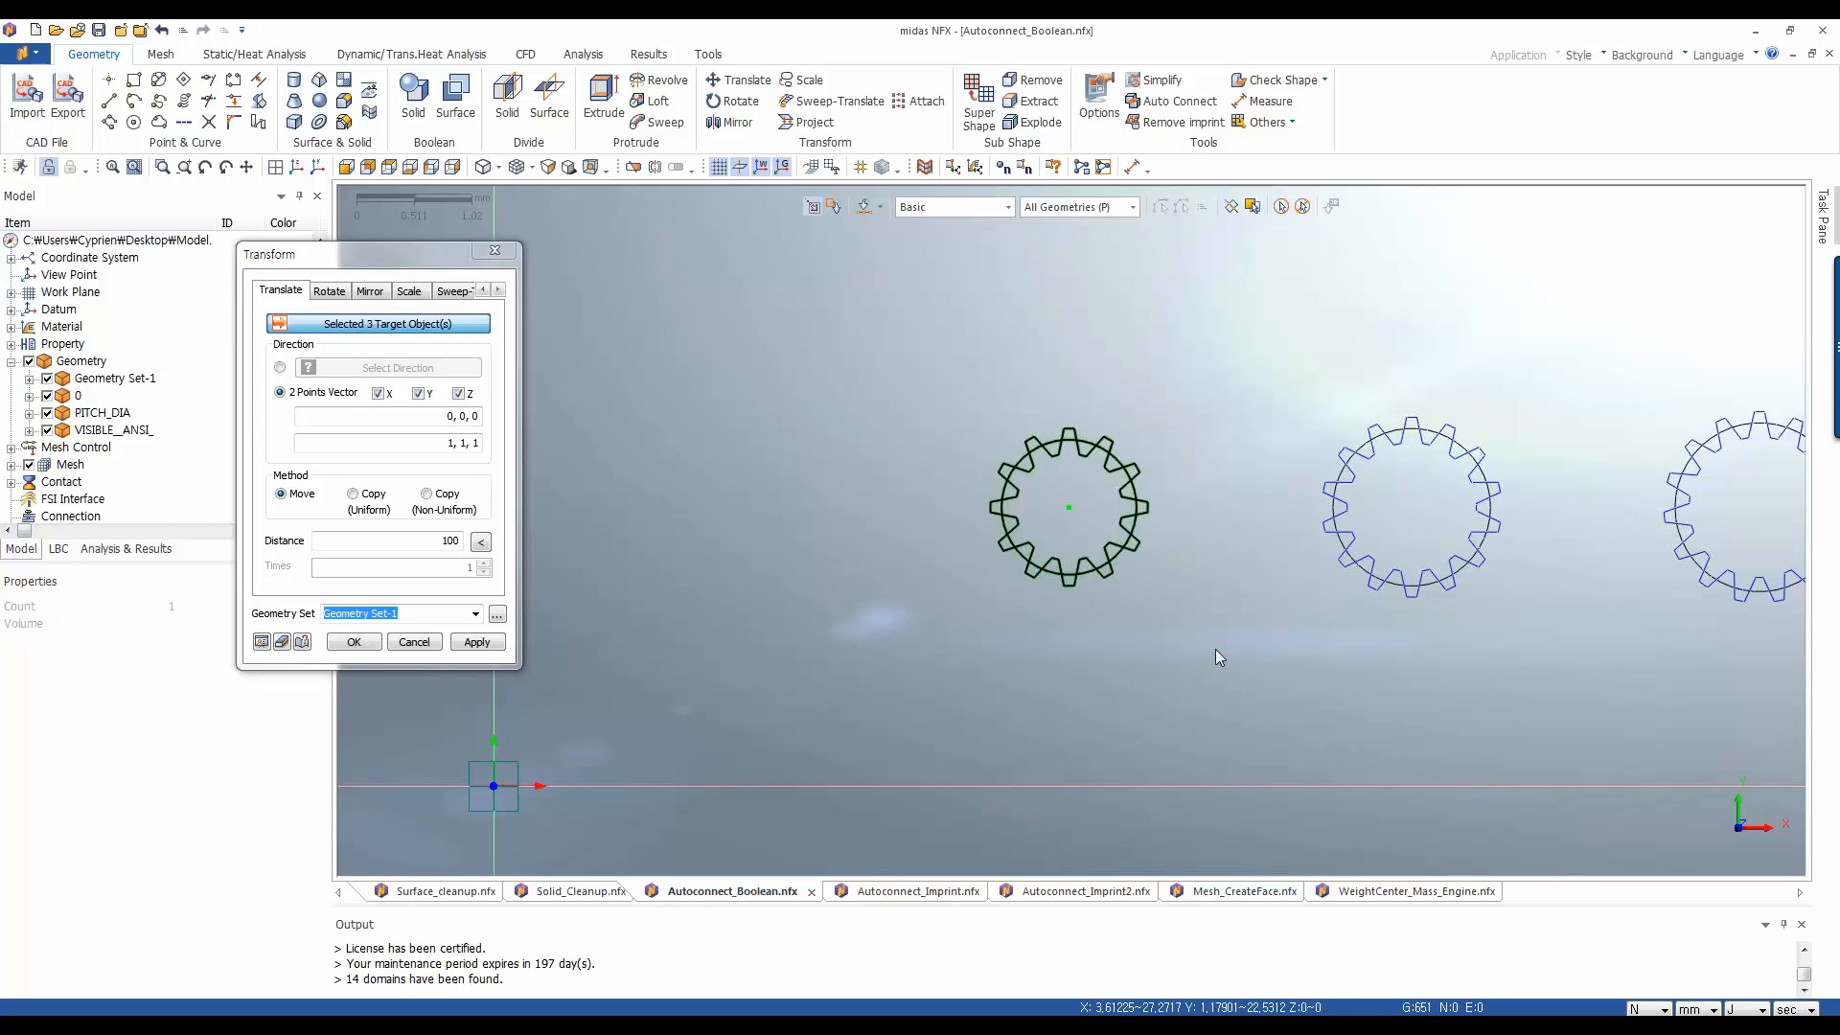
left_click(345, 416)
left_click(1068, 507)
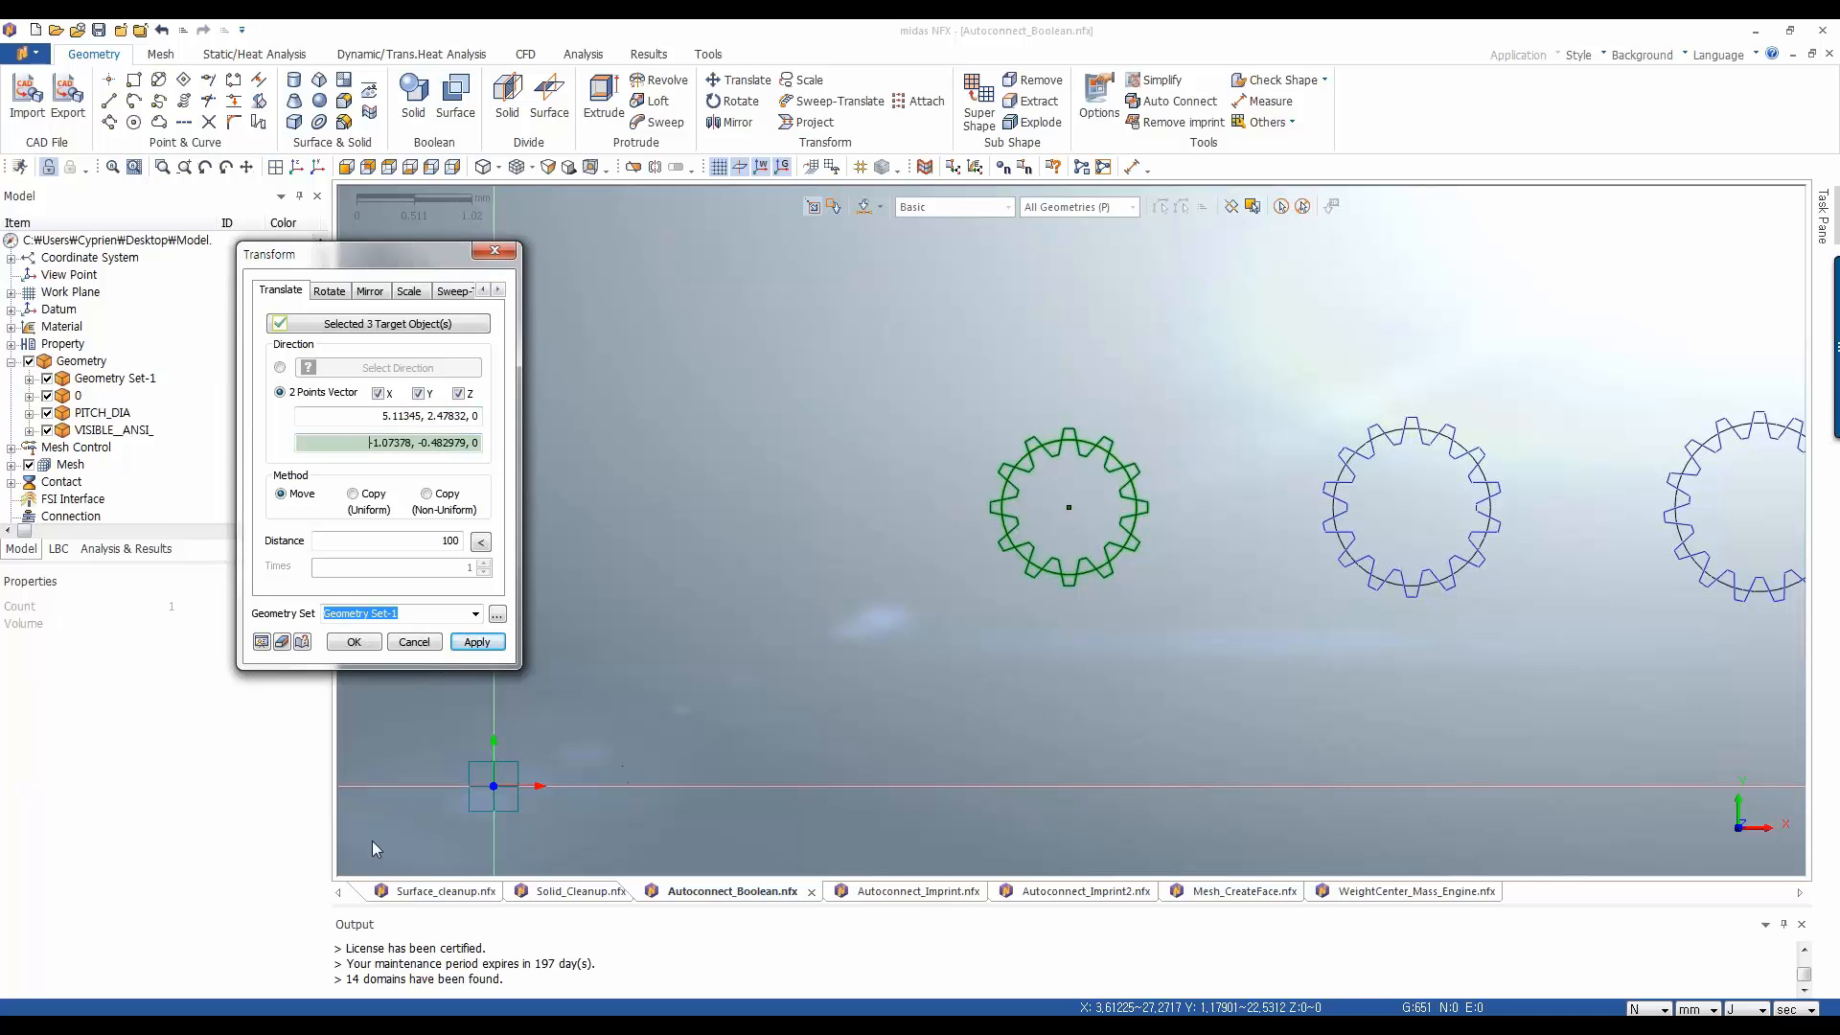
left_click(494, 785)
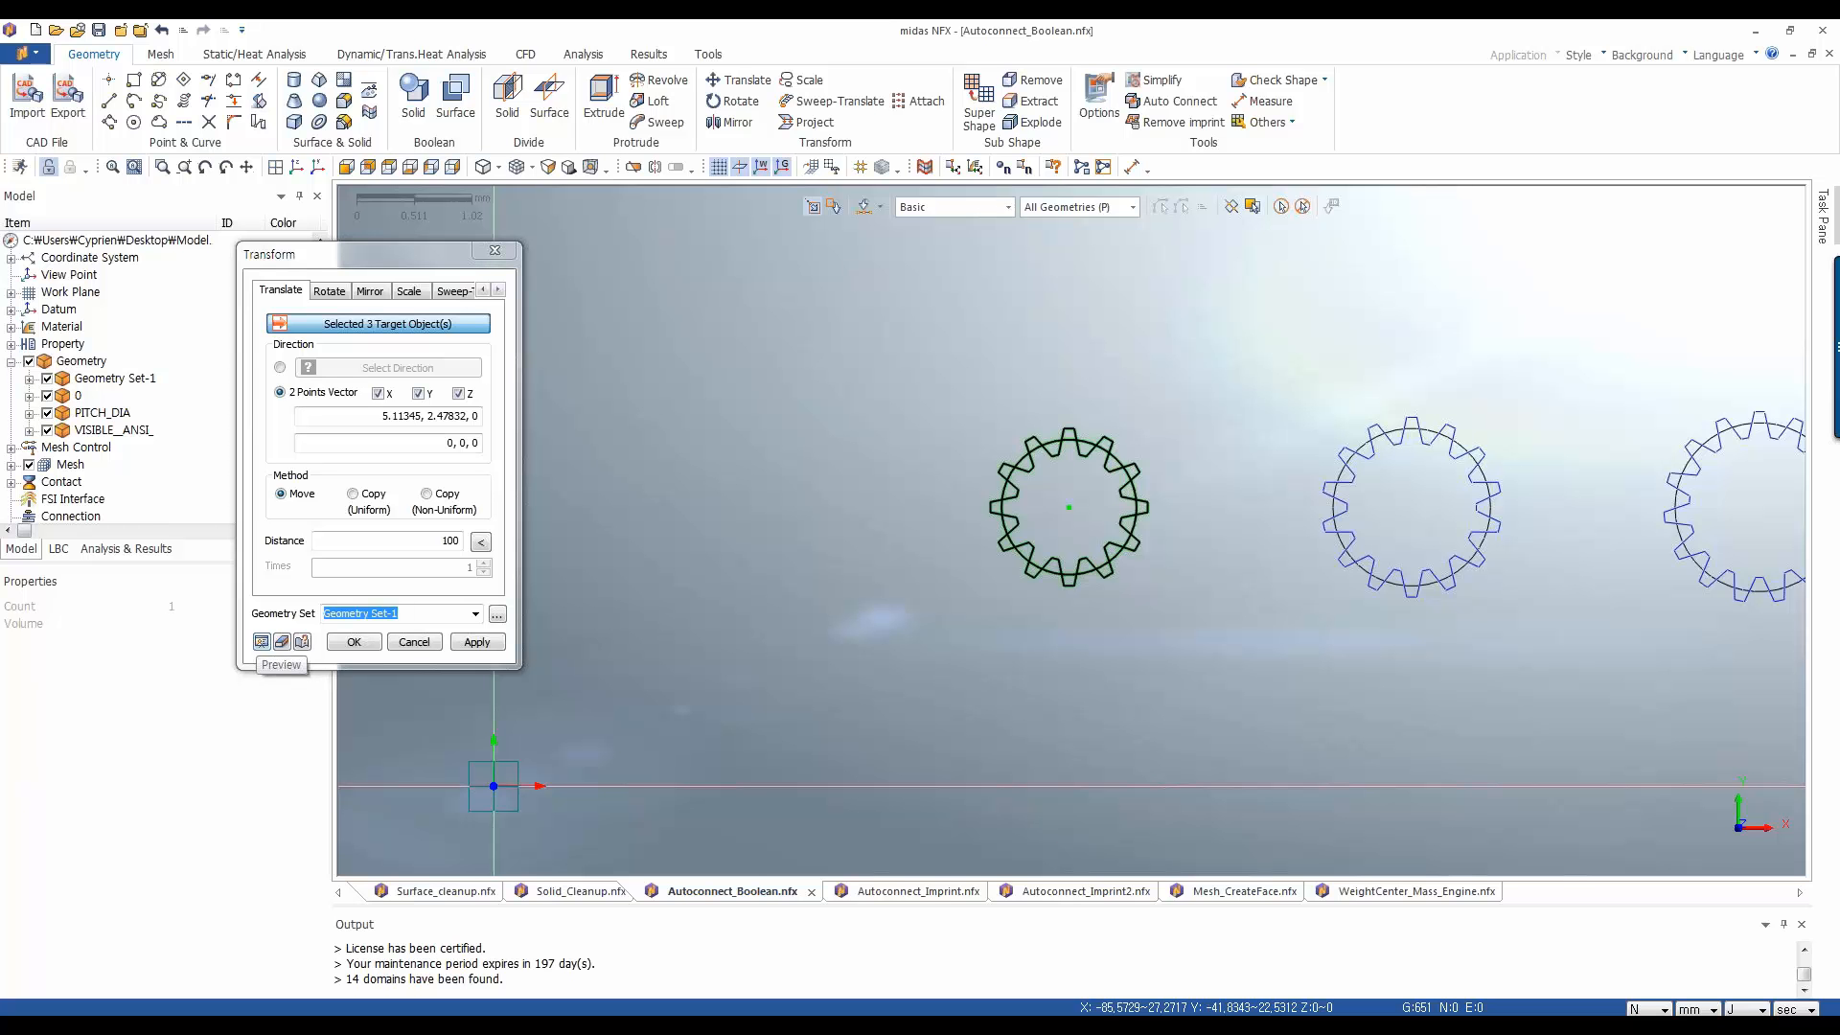
Set the translation distance to the two-point vector's length, preview the result, and move the gear onto the origin
left_click(480, 546)
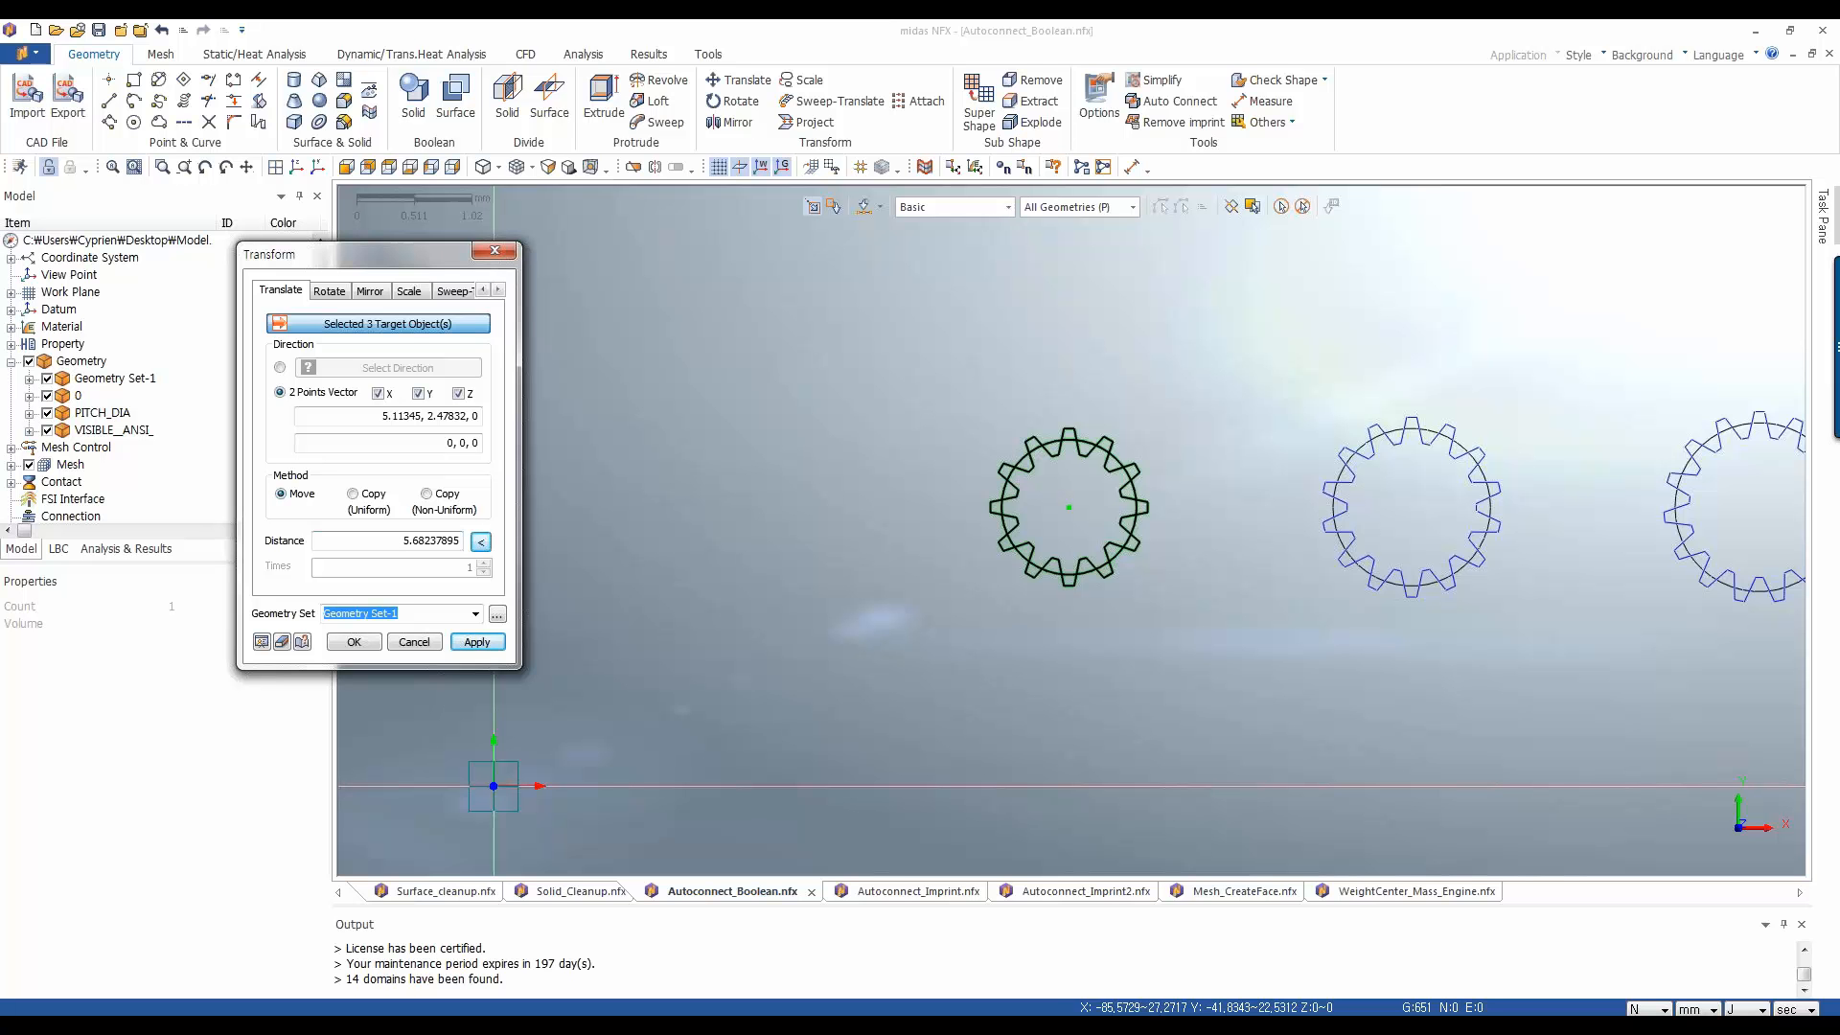
left_click(261, 641)
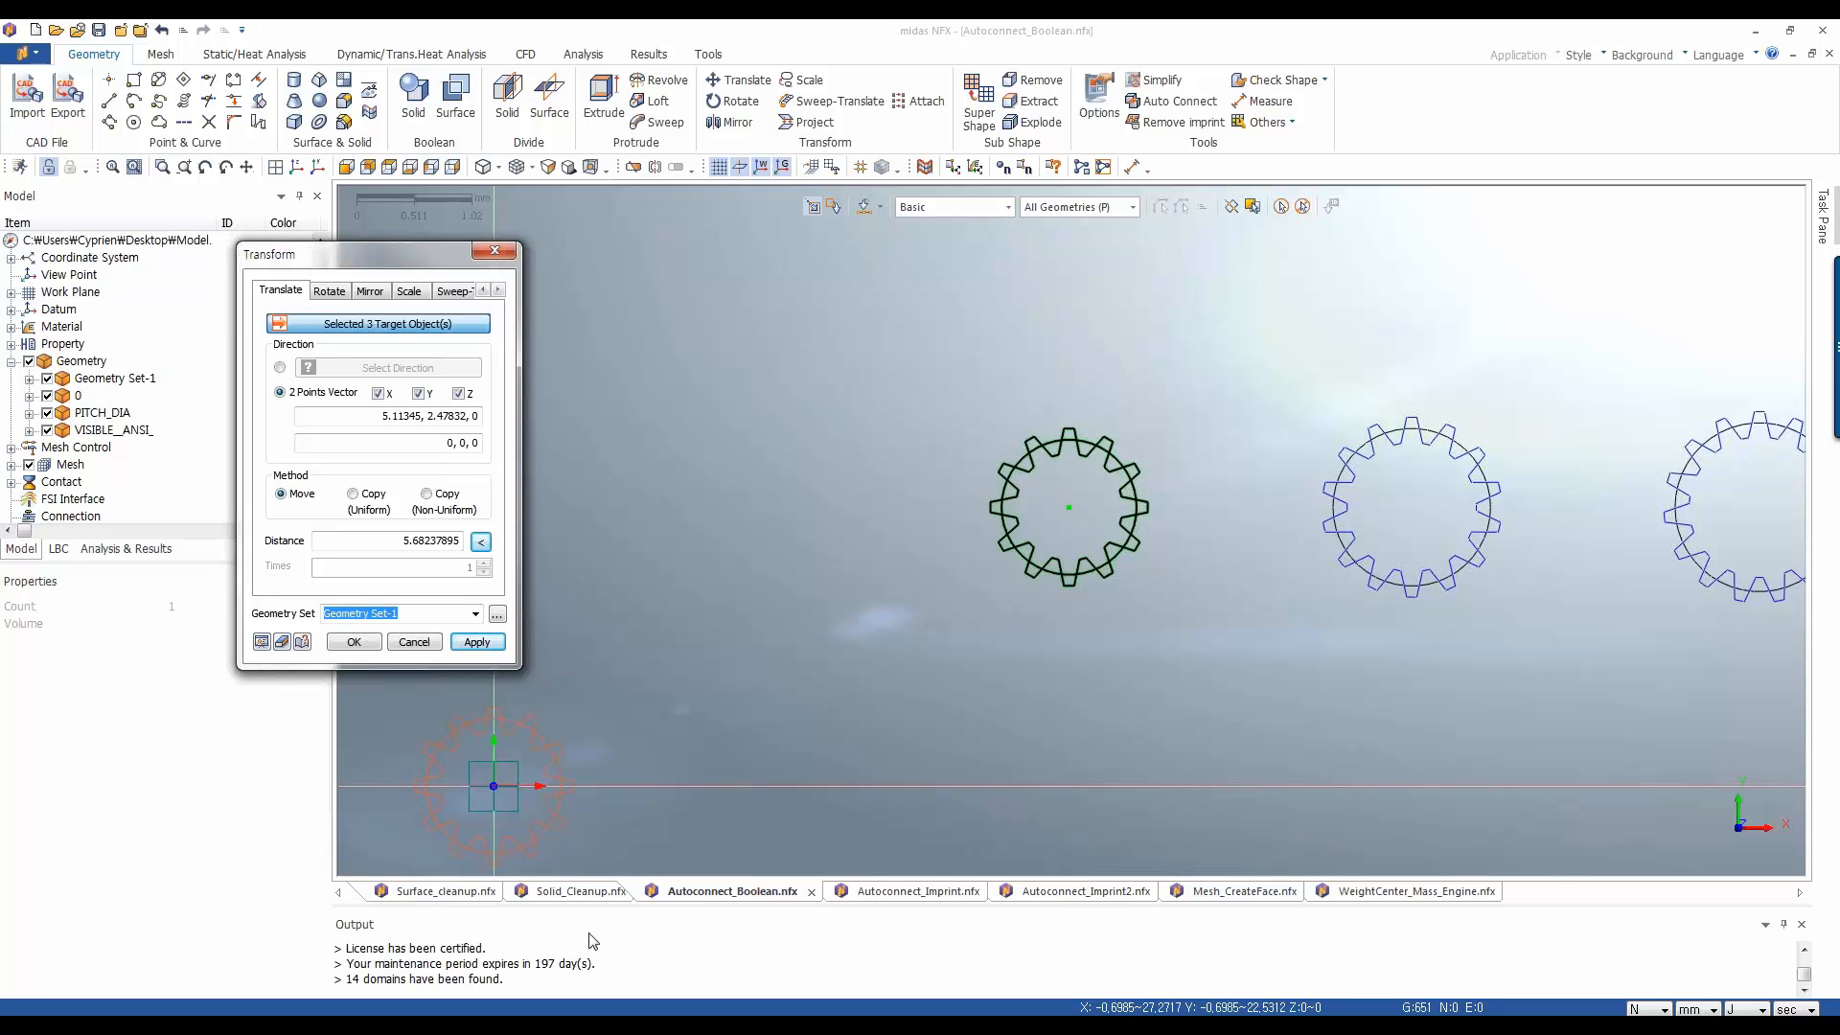
left_click(354, 640)
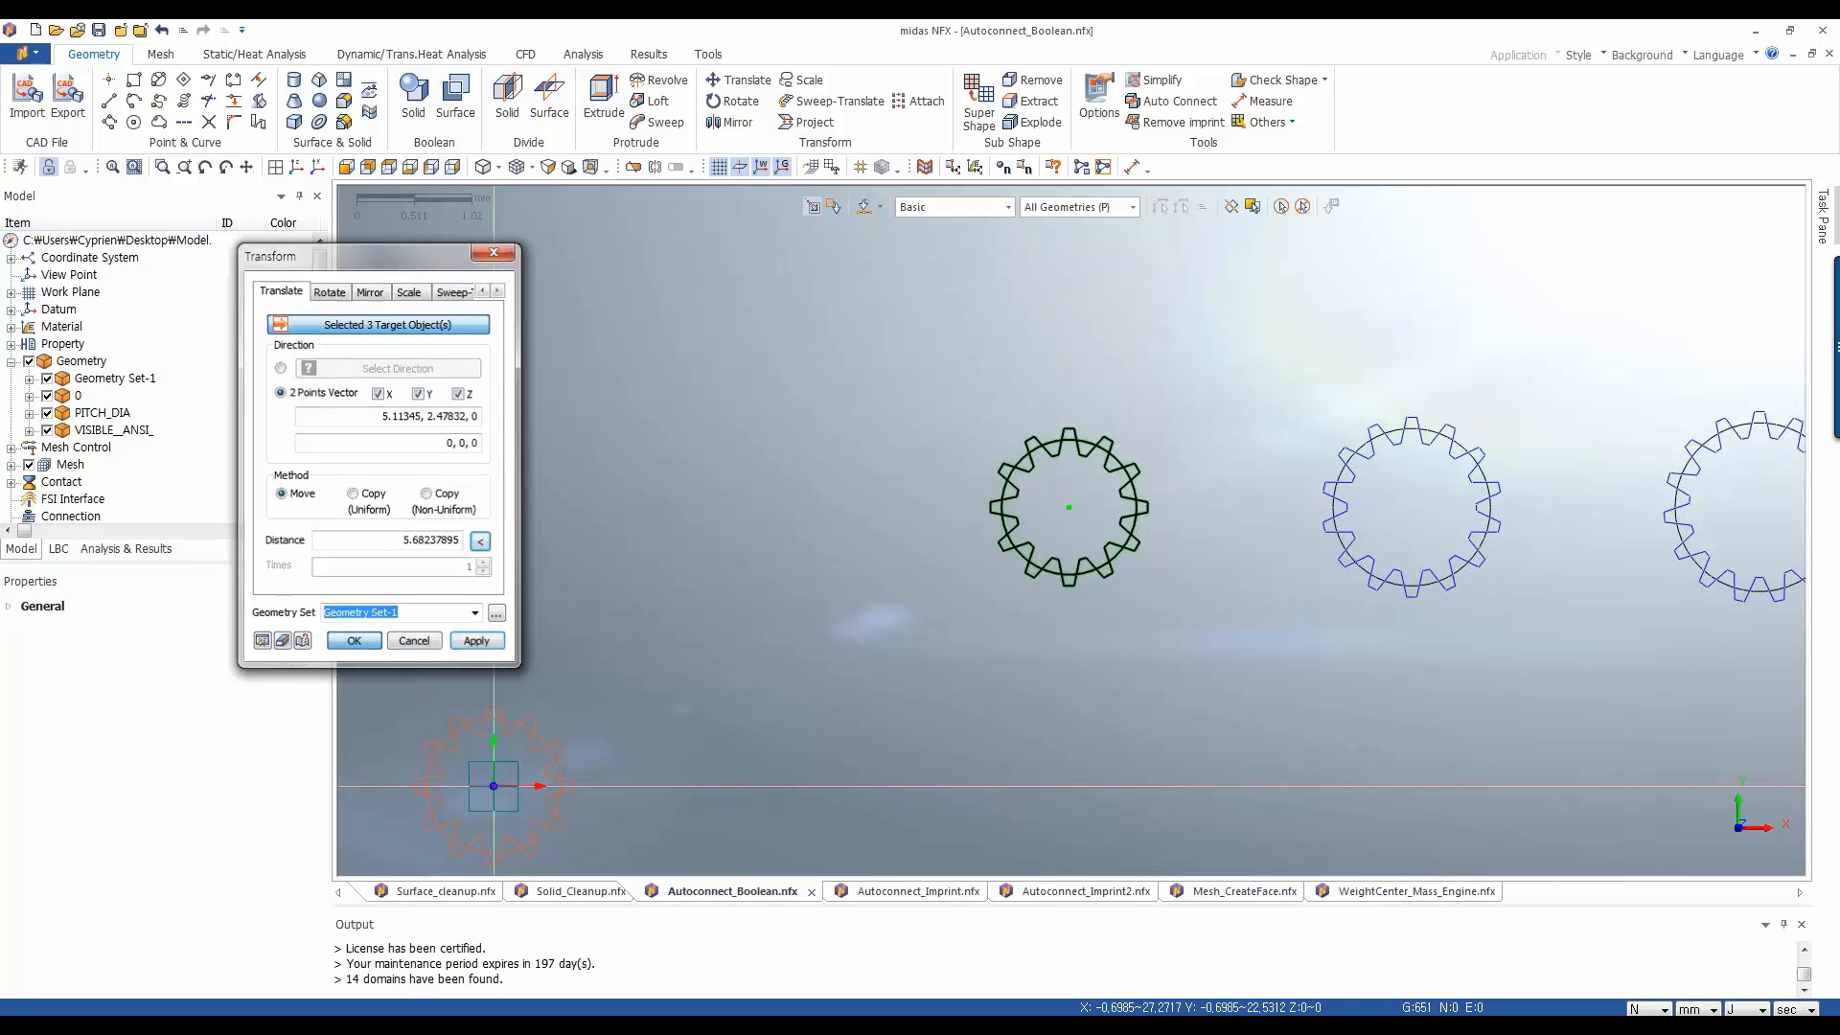
Hide the pitch circle of the gear at the origin, leaving its tooth outline shown
scroll(542, 605, "down", 2)
middle_click_drag(550, 618, 567, 596)
scroll(430, 602, "up", 3)
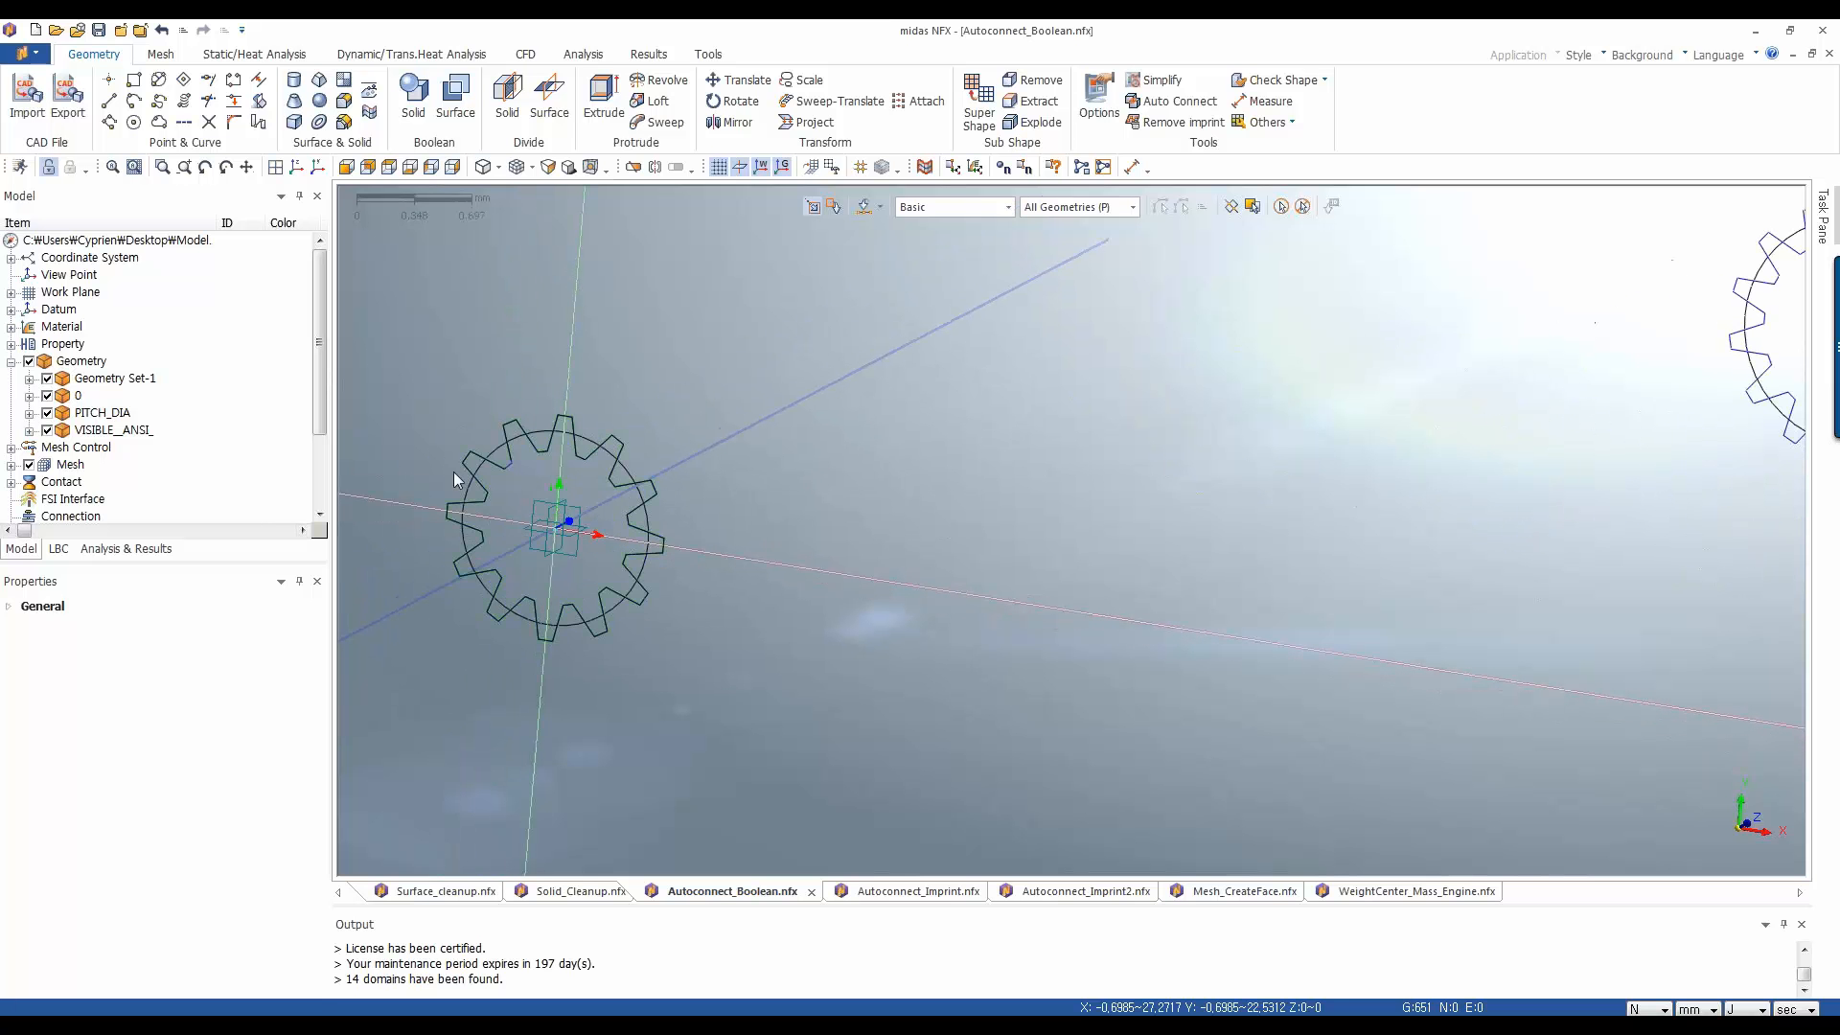
left_click(461, 505)
right_click(460, 505)
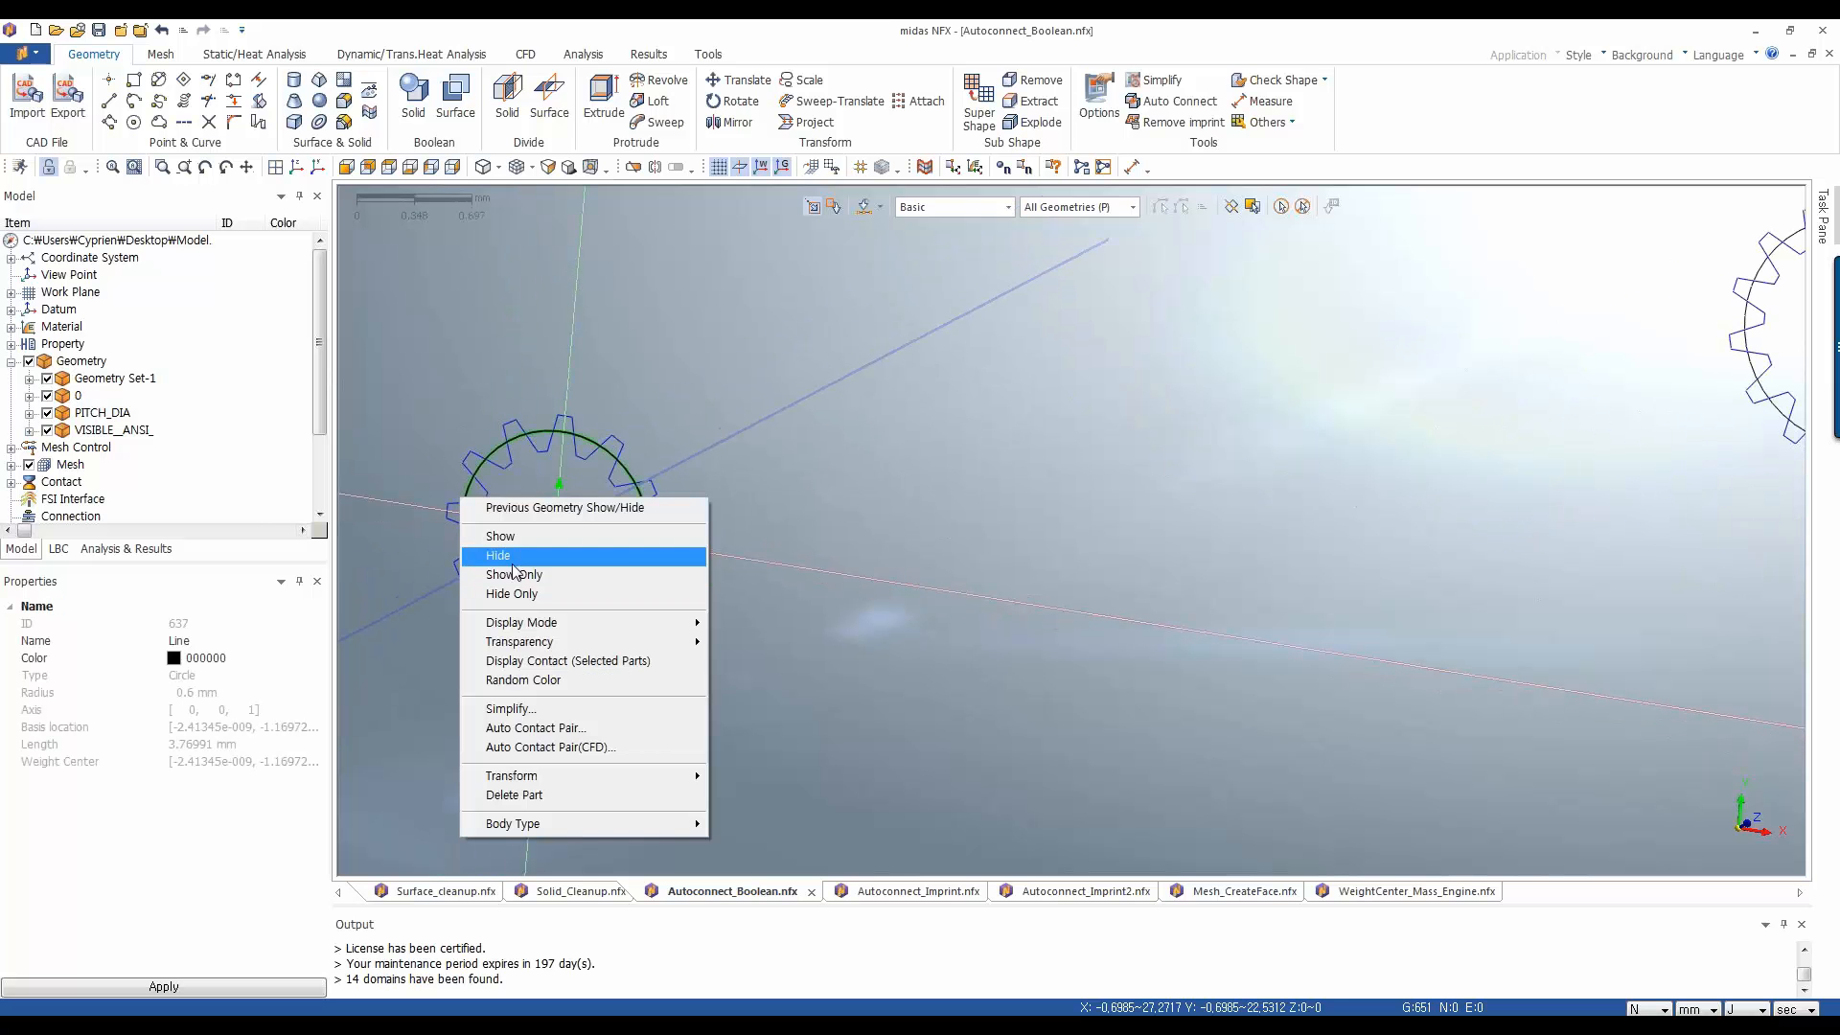
left_click(513, 552)
scroll(371, 428, "up", 2)
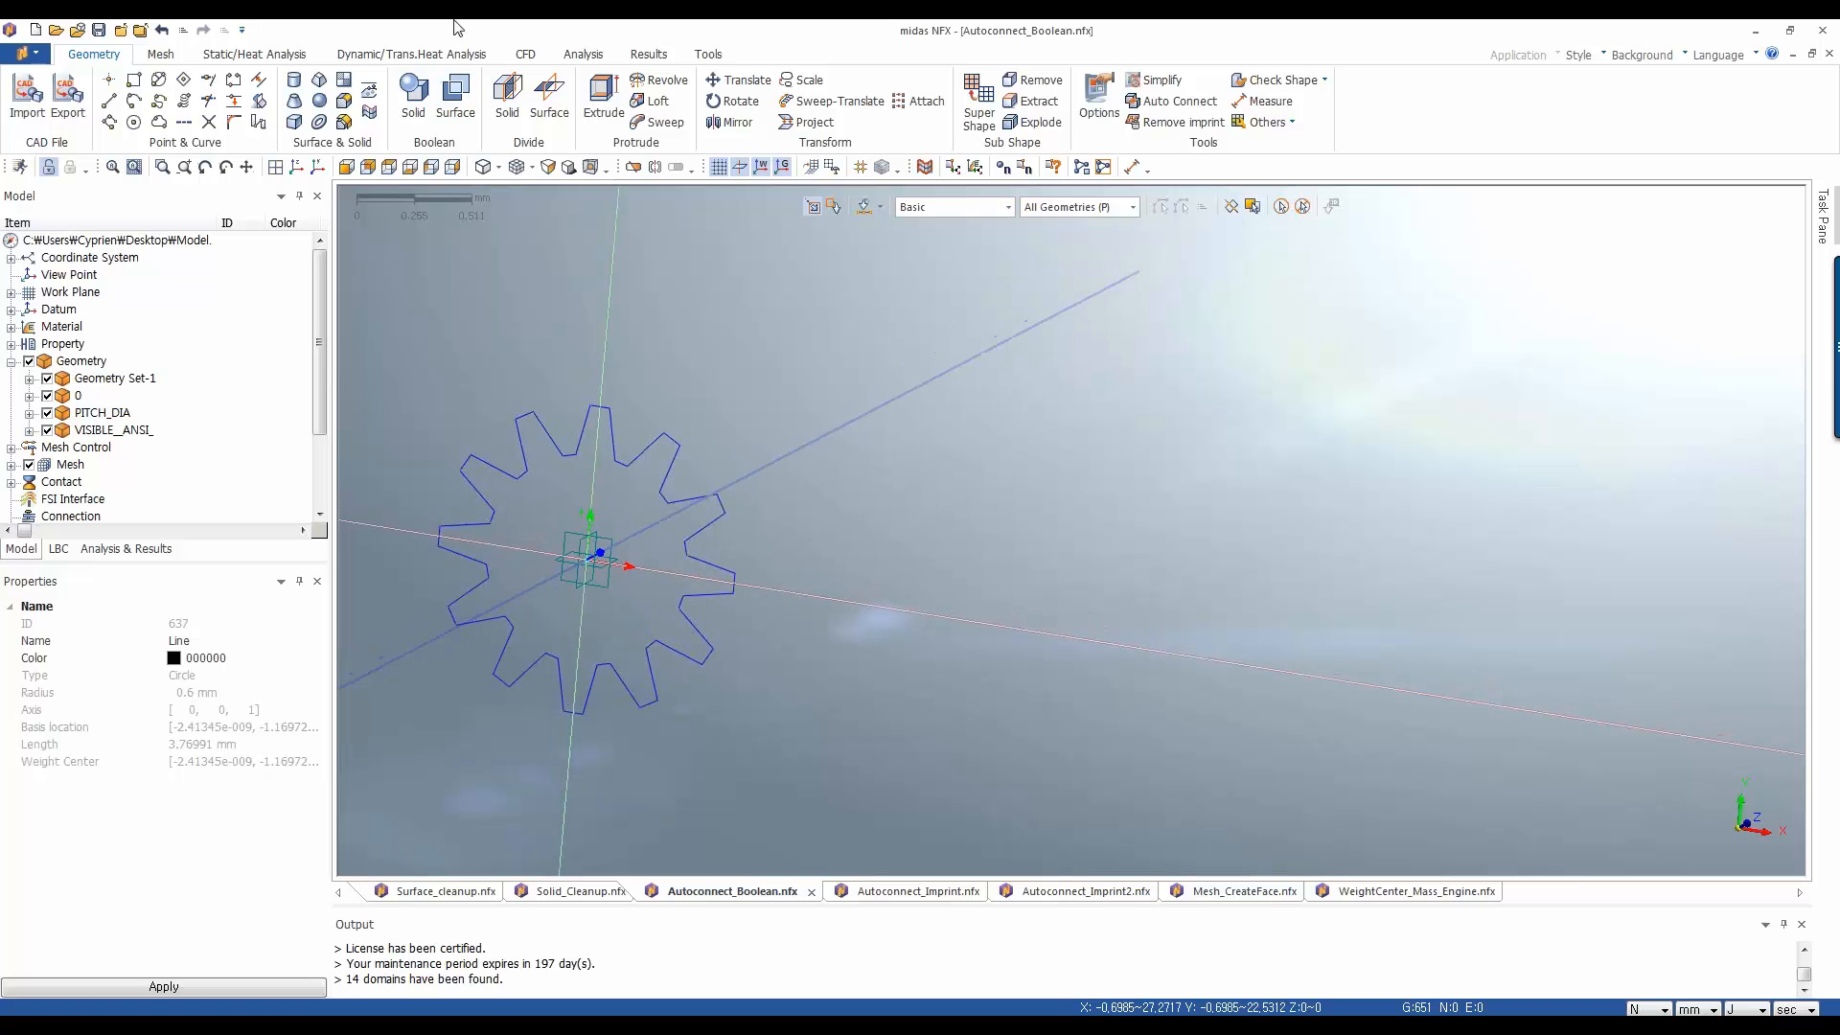
Make a face from all tooth outline edges of the gear at the origin, with tolerance 0.0001 mm in Geometry Set-1
left_click(345, 92)
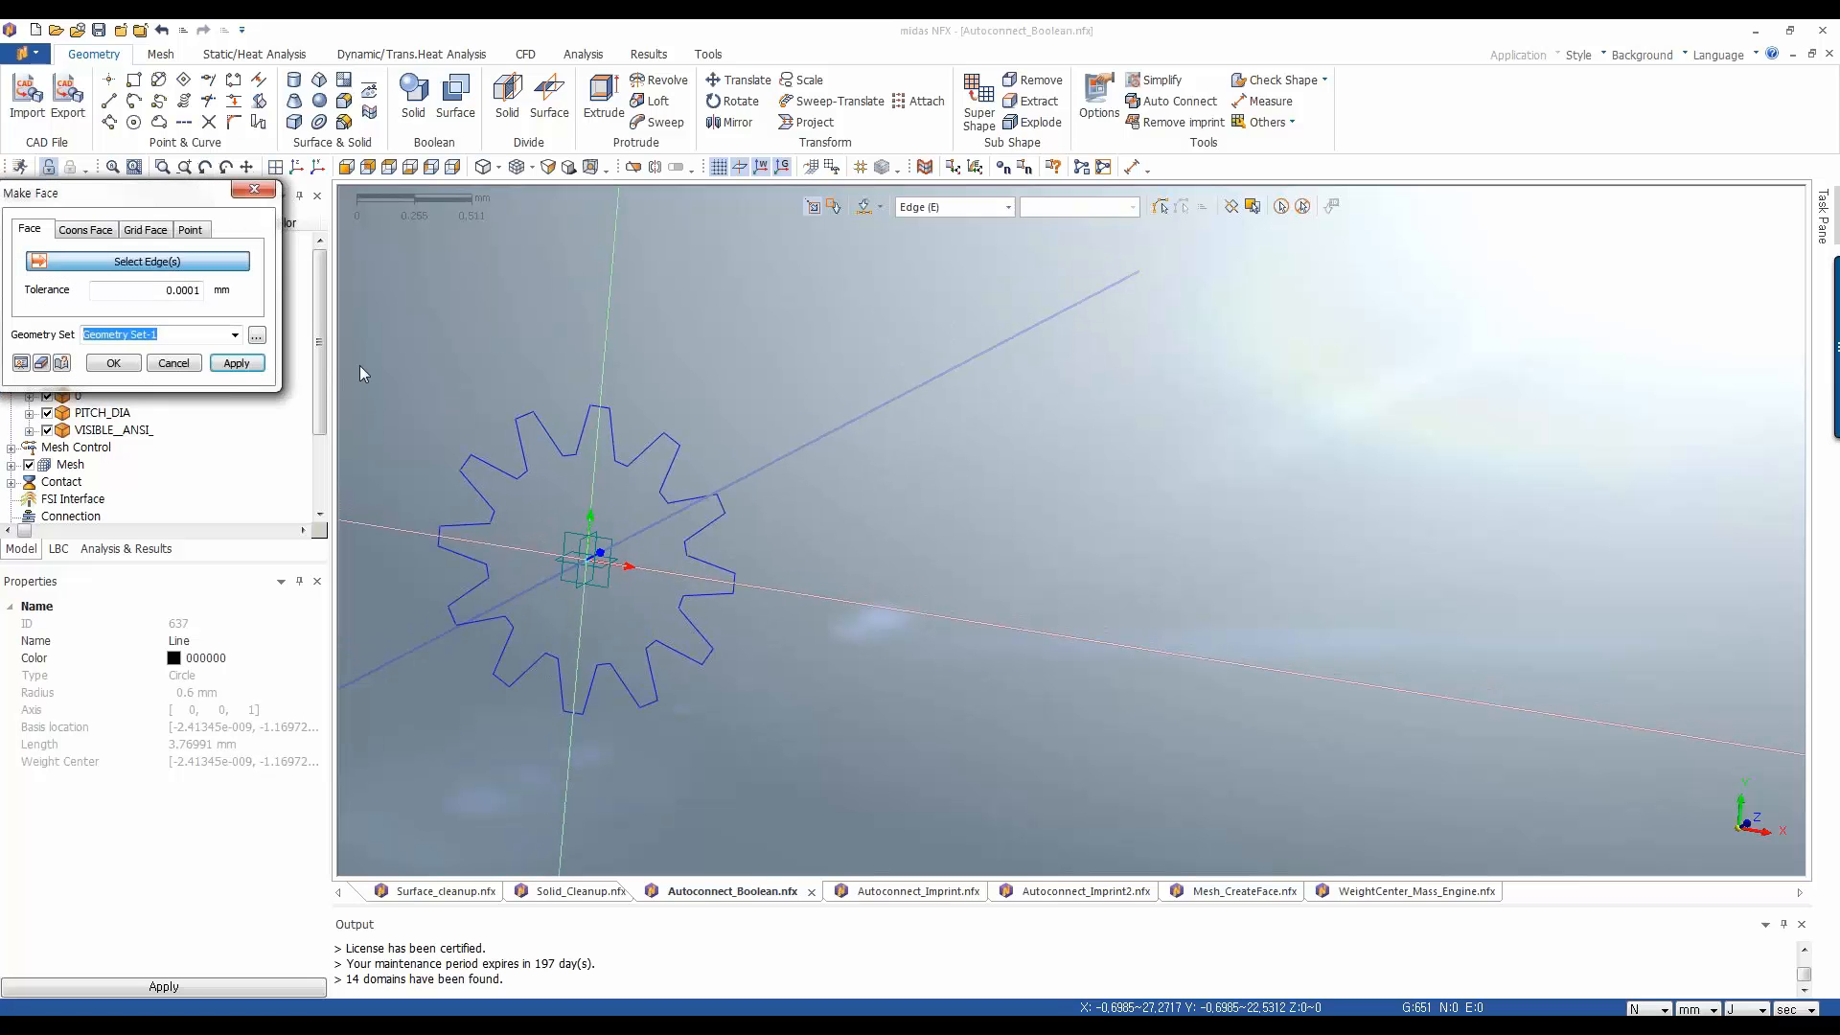
left_click_drag(364, 349, 893, 758)
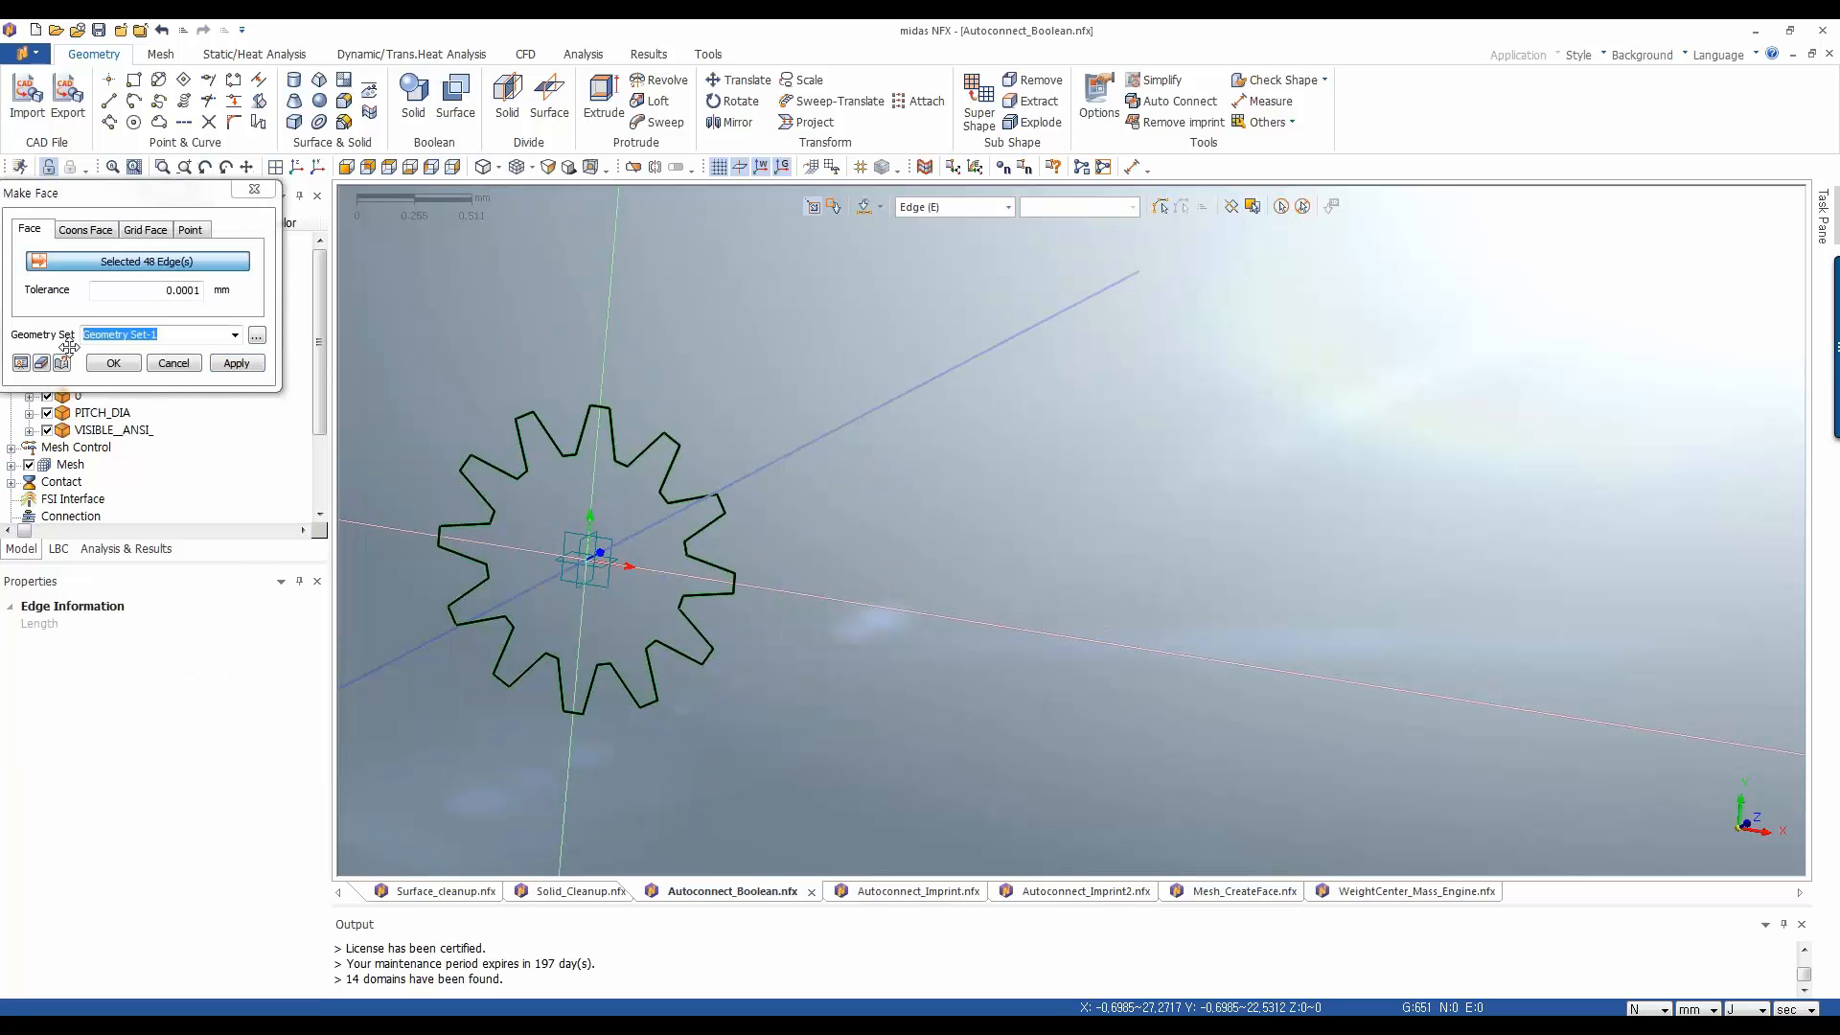
left_click(215, 191)
left_click_drag(215, 191, 291, 193)
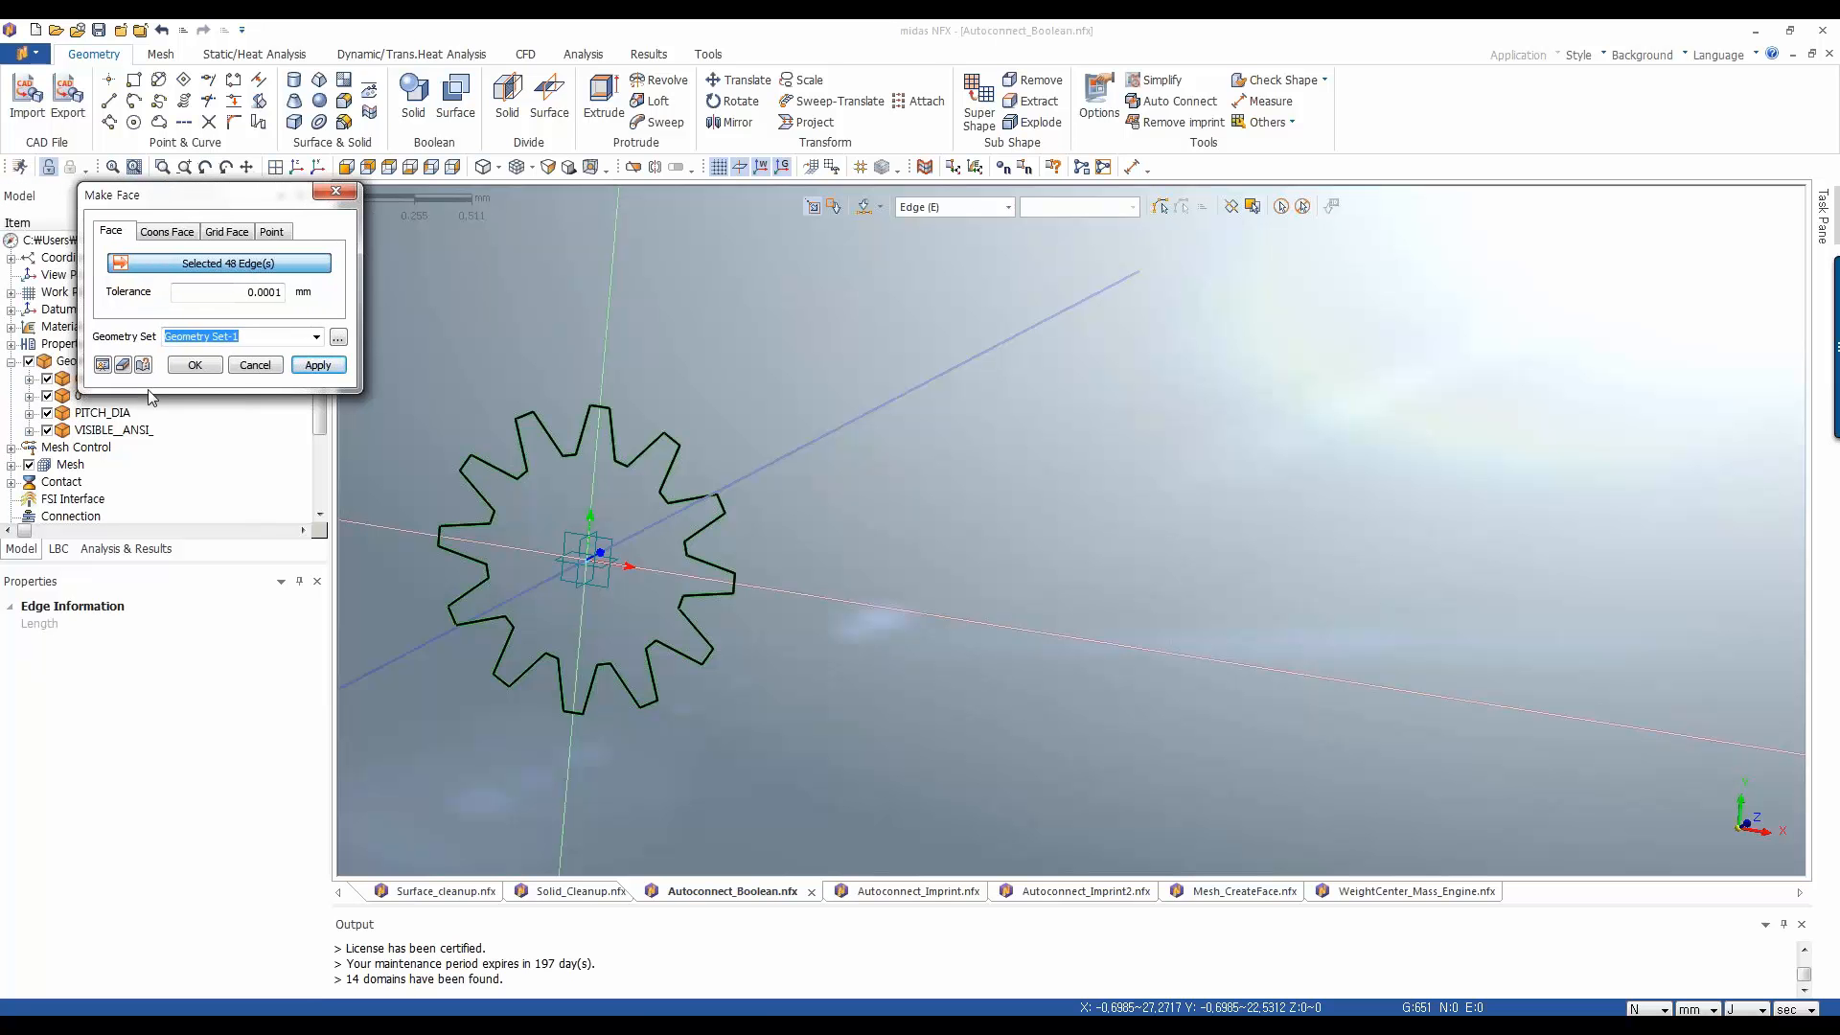
left_click(198, 366)
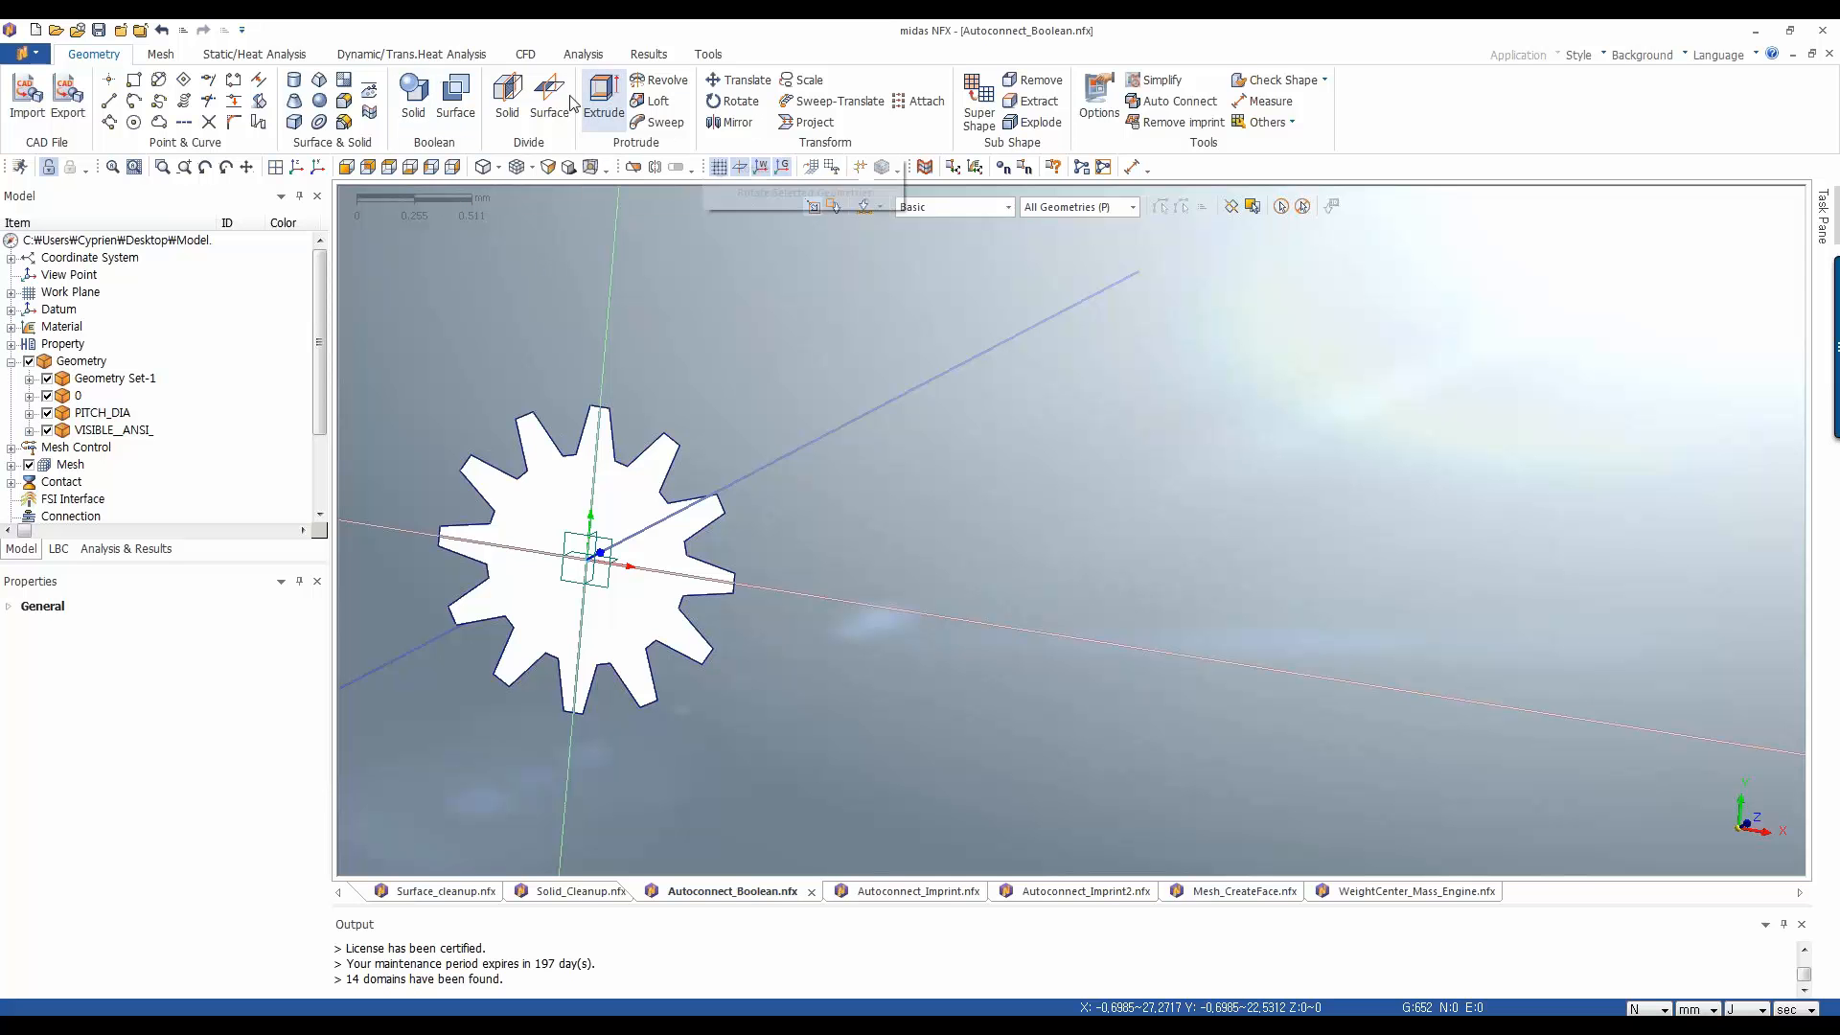
Set up a solid extrusion of the gear face along the Z direction only and preview it with length 1
left_click(600, 113)
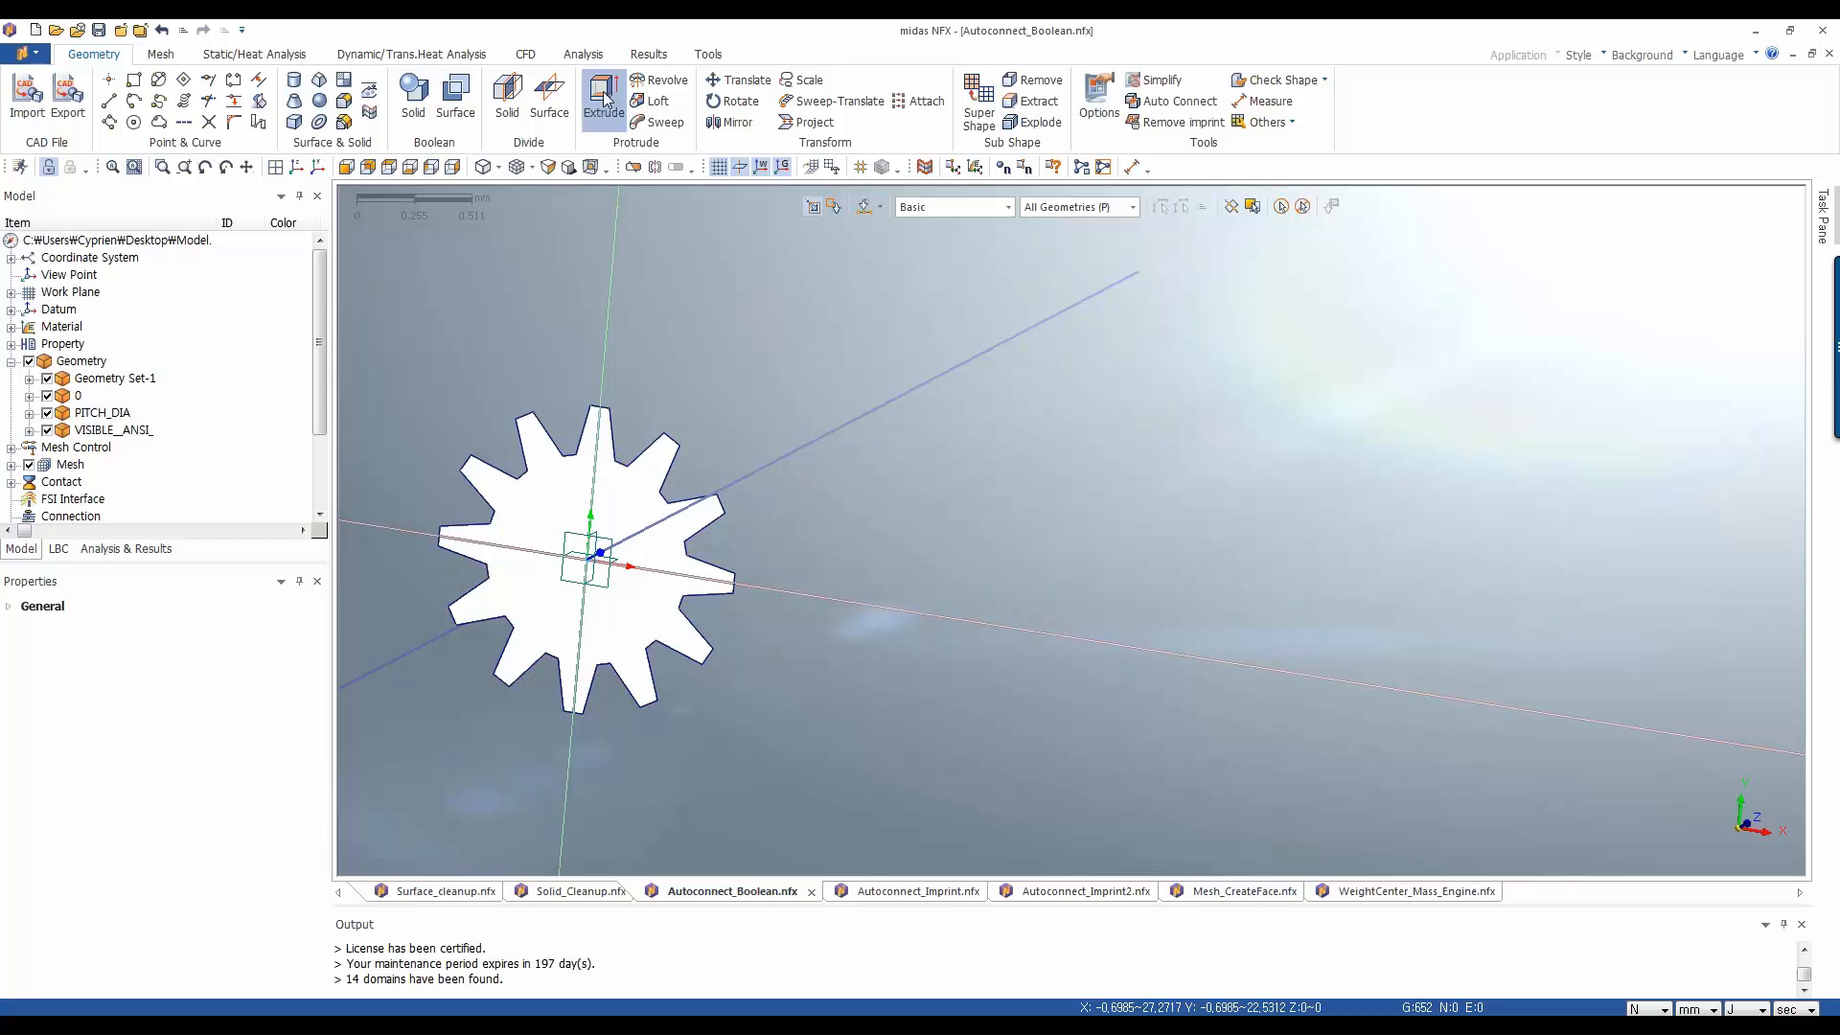
left_click(546, 596)
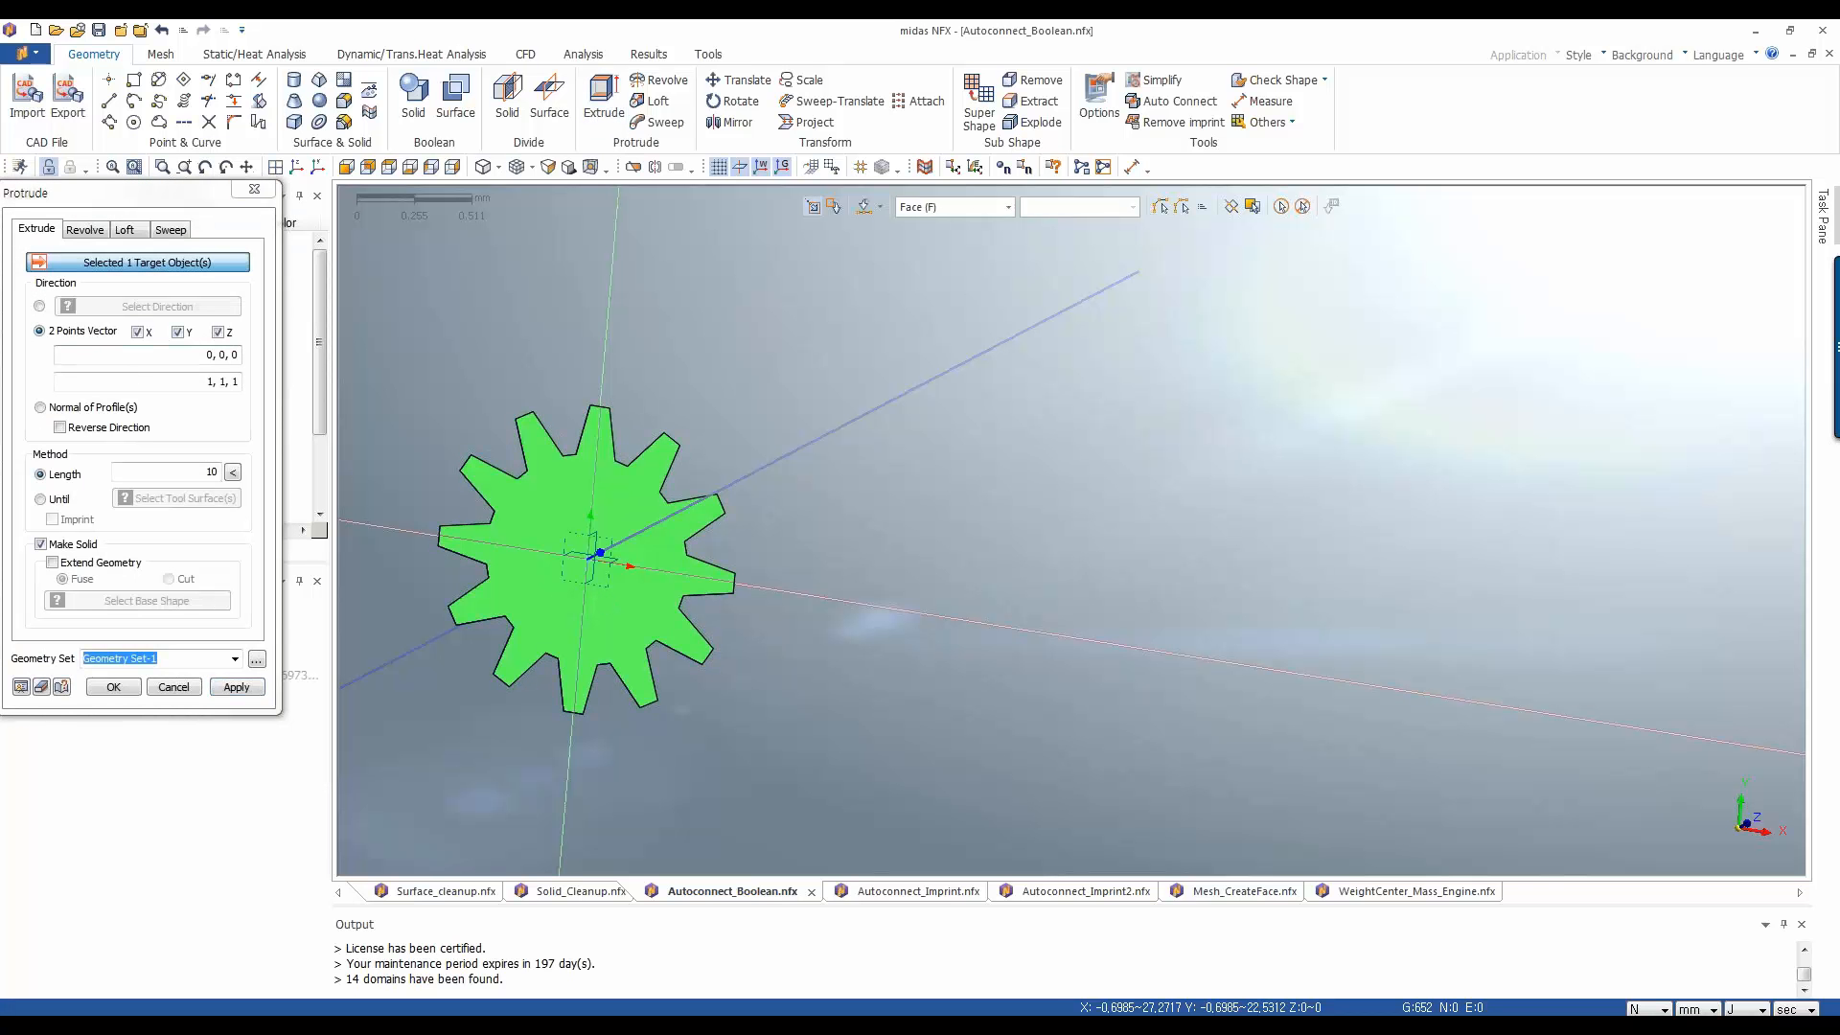
left_click(177, 332)
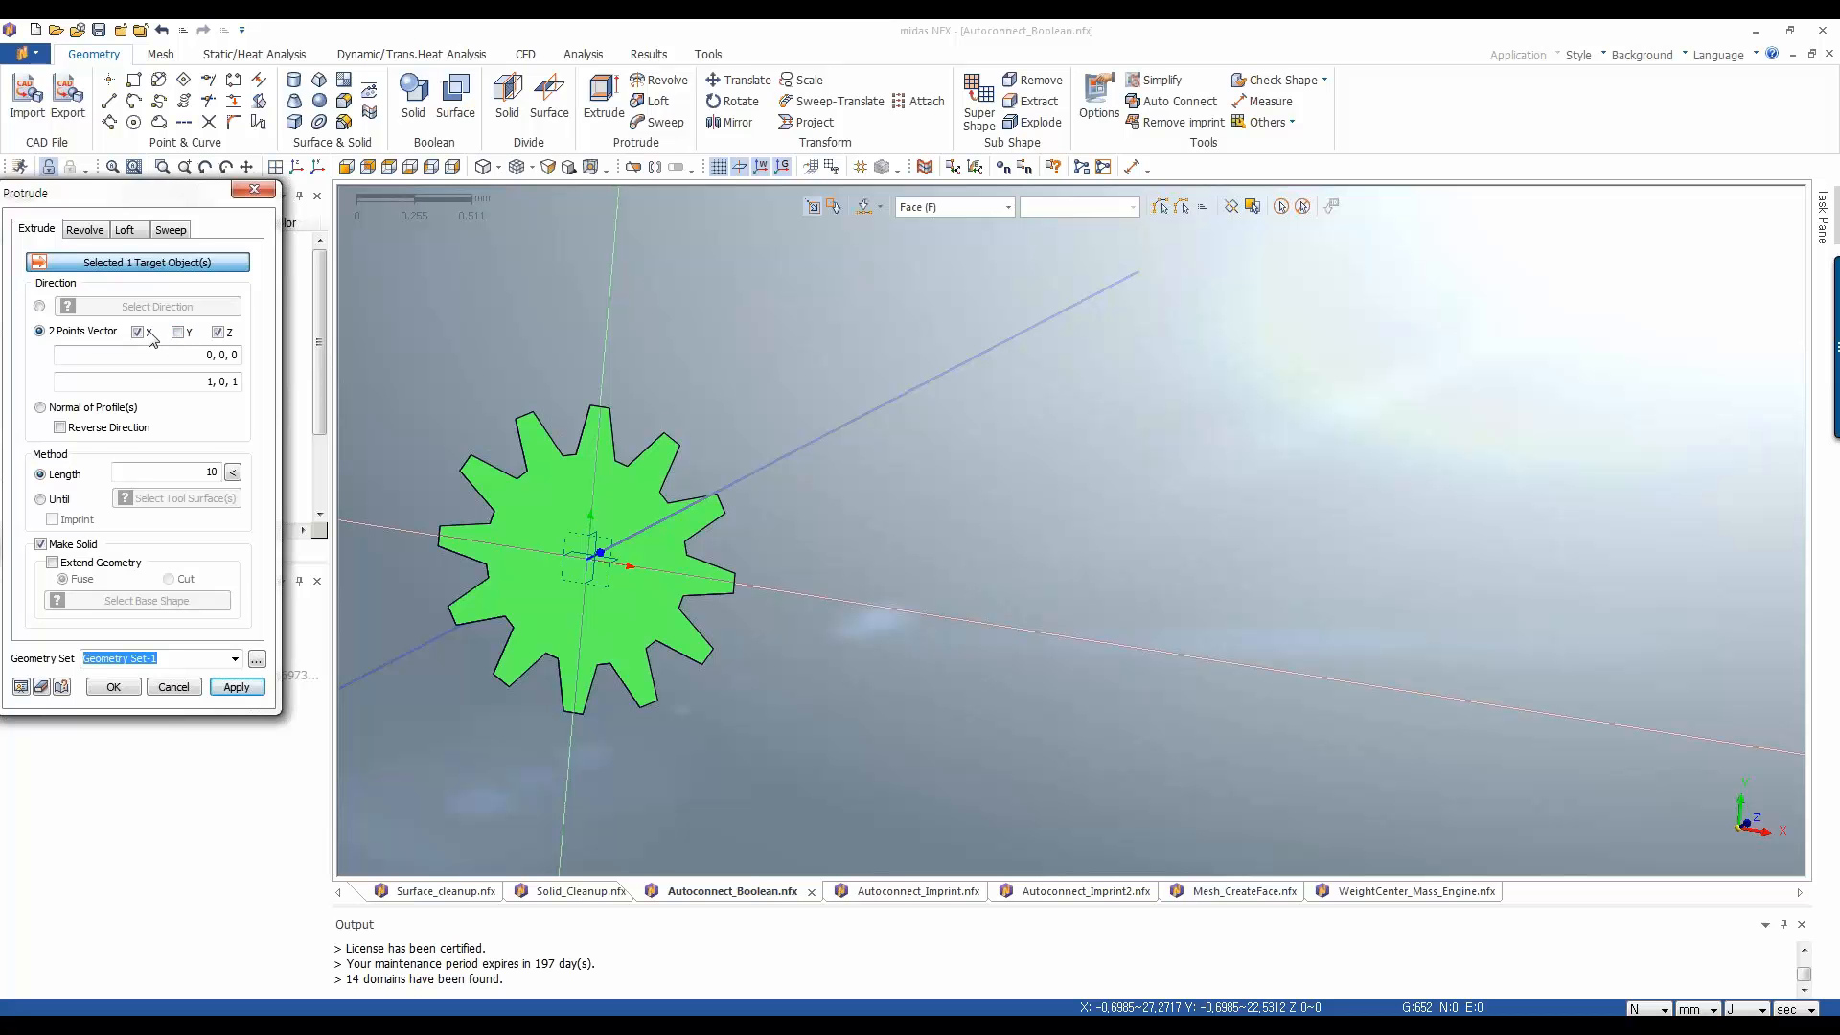
left_click(138, 333)
double_click(216, 470)
left_click(23, 686)
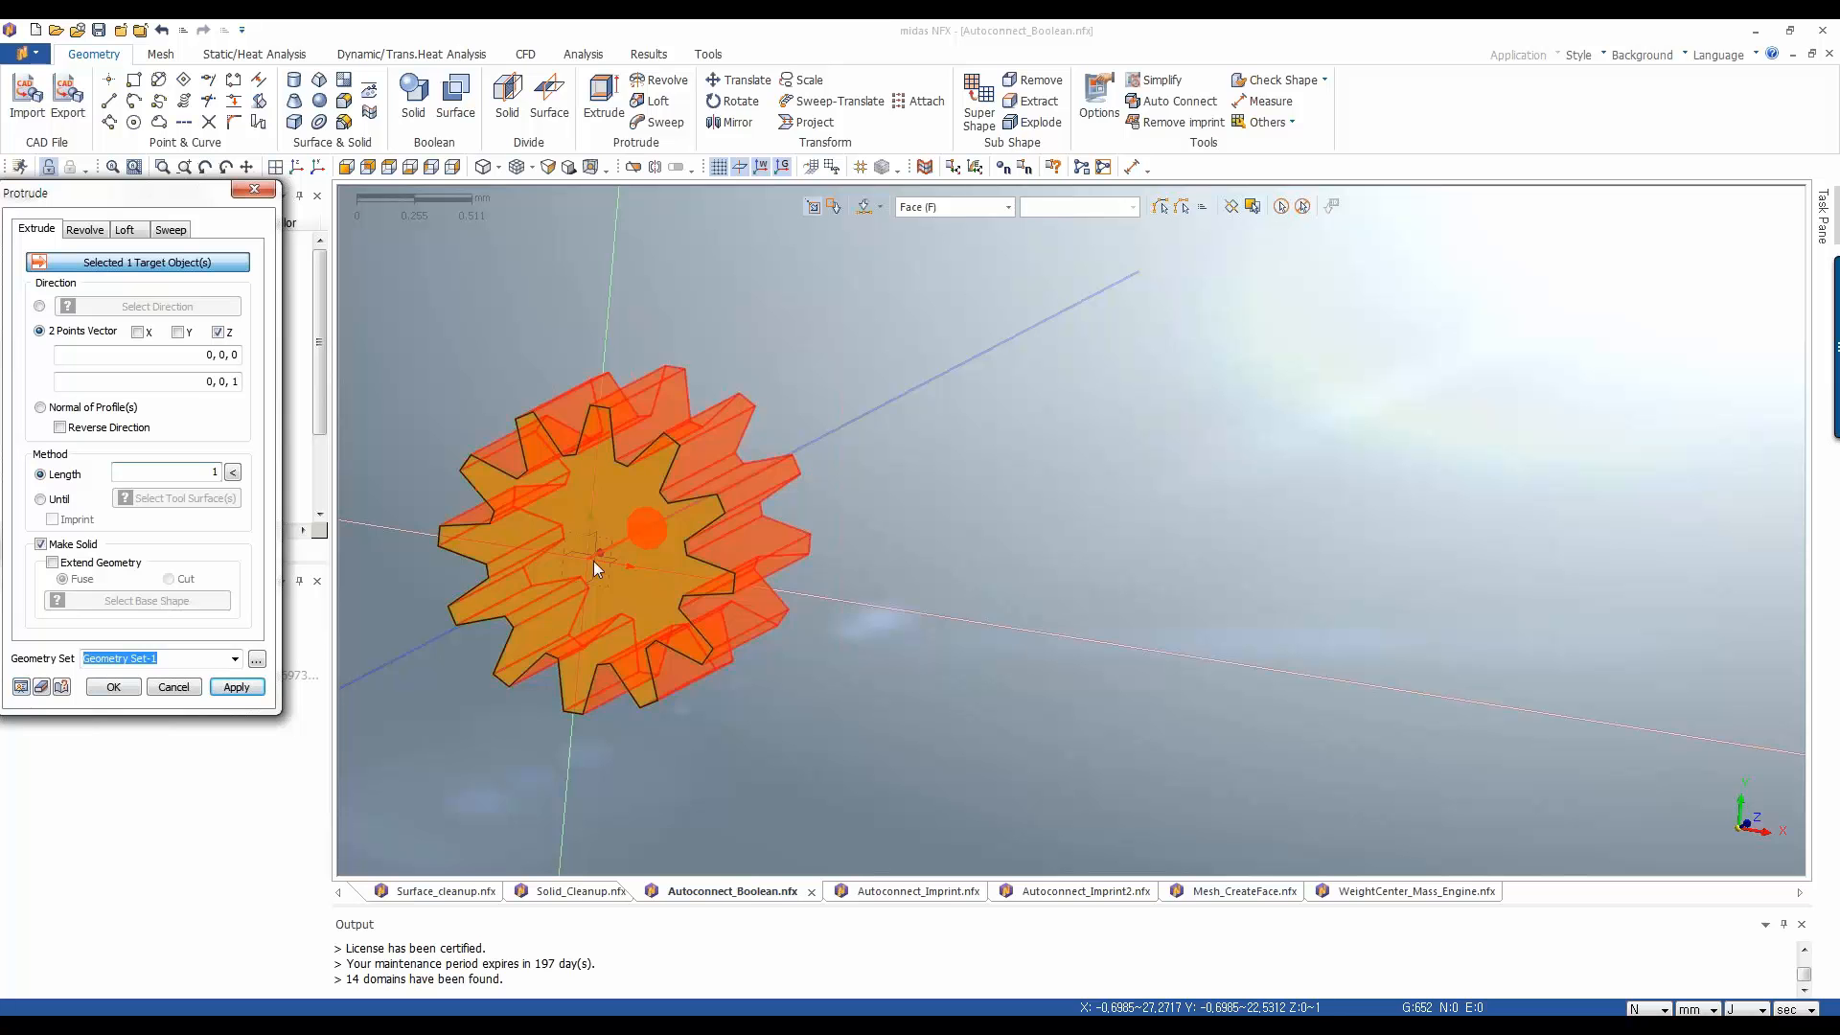
Set the extrusion length to 0.05, preview it, and create the solid gear
middle_click_drag(837, 473, 719, 314)
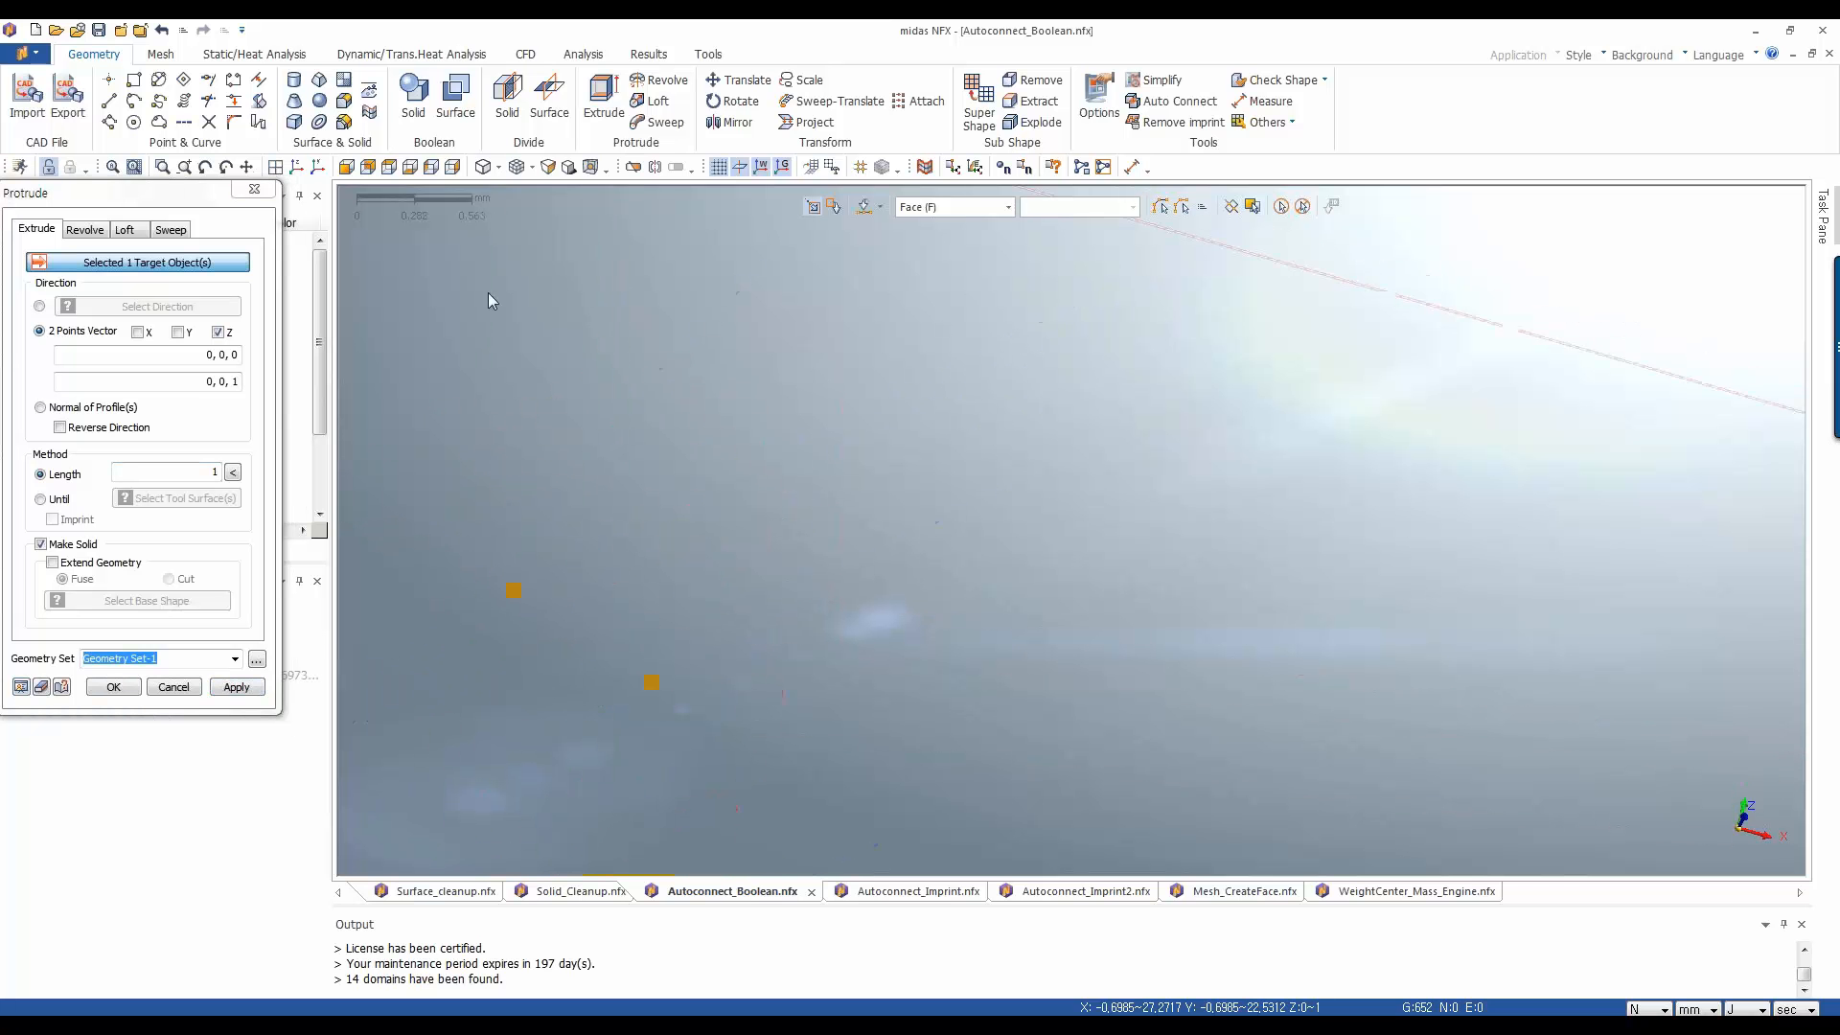
left_click(295, 169)
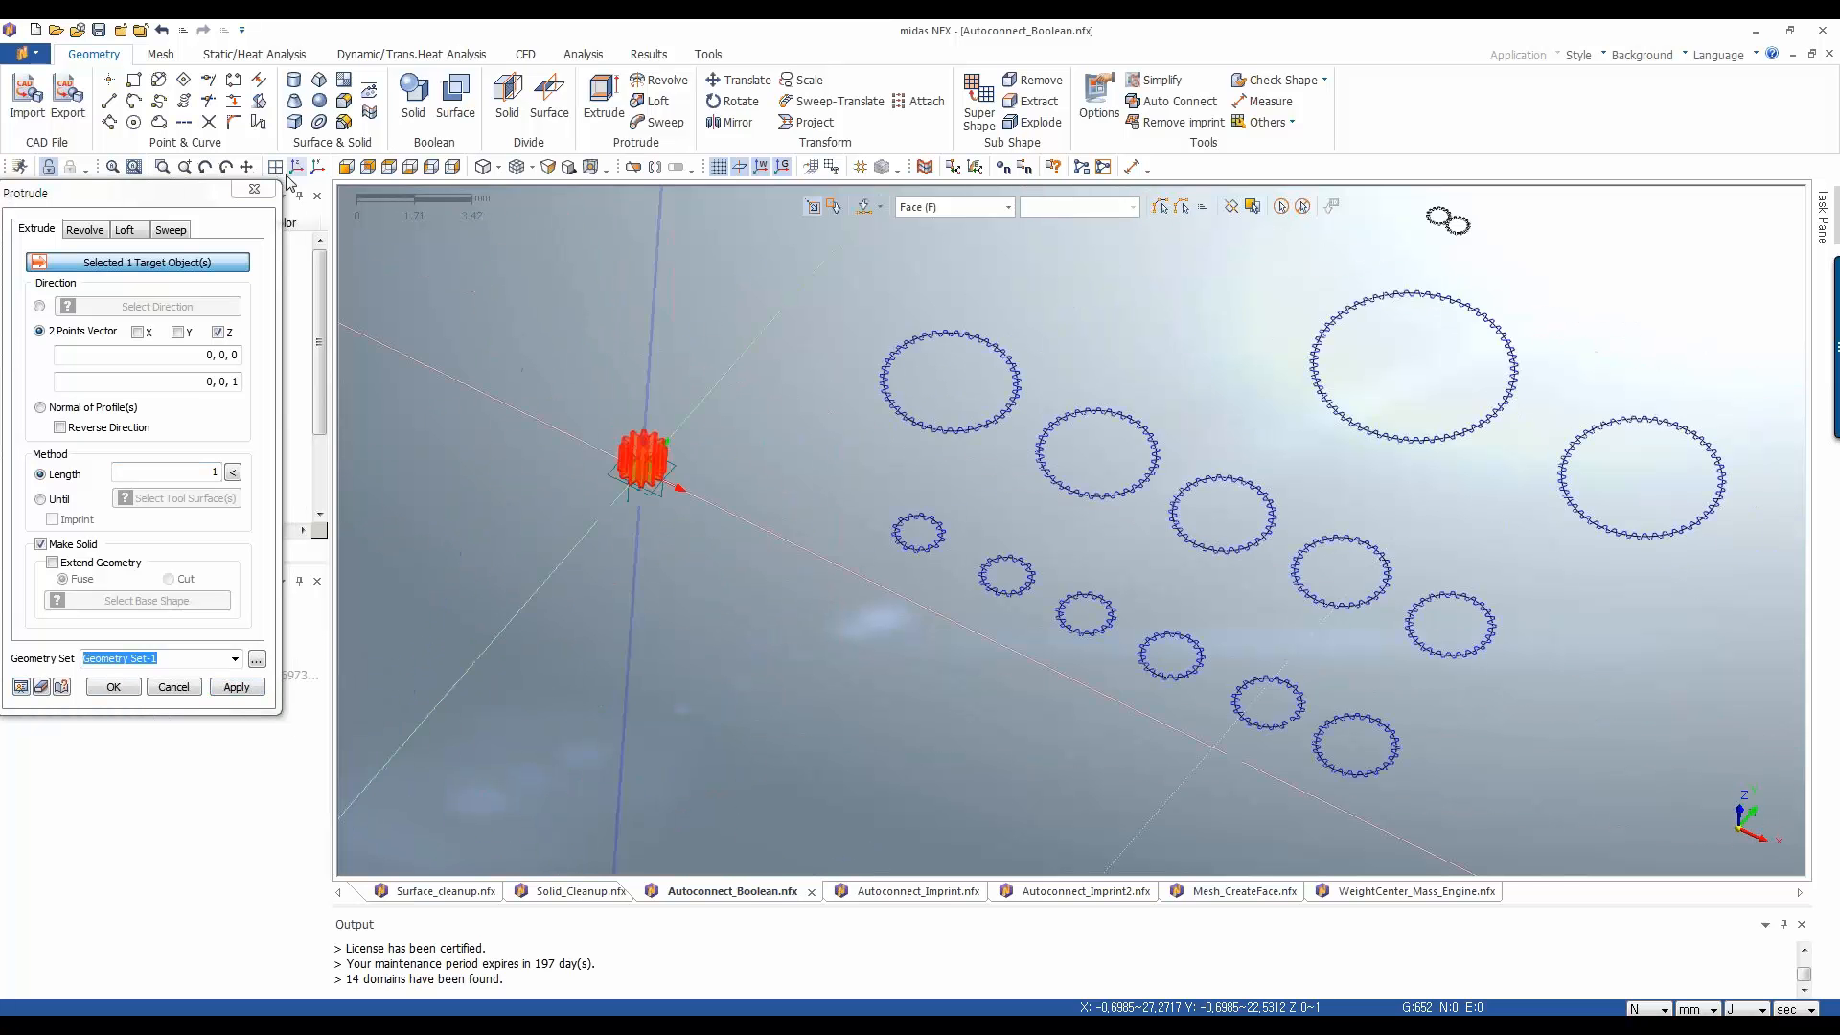
scroll(447, 567, "up", 8)
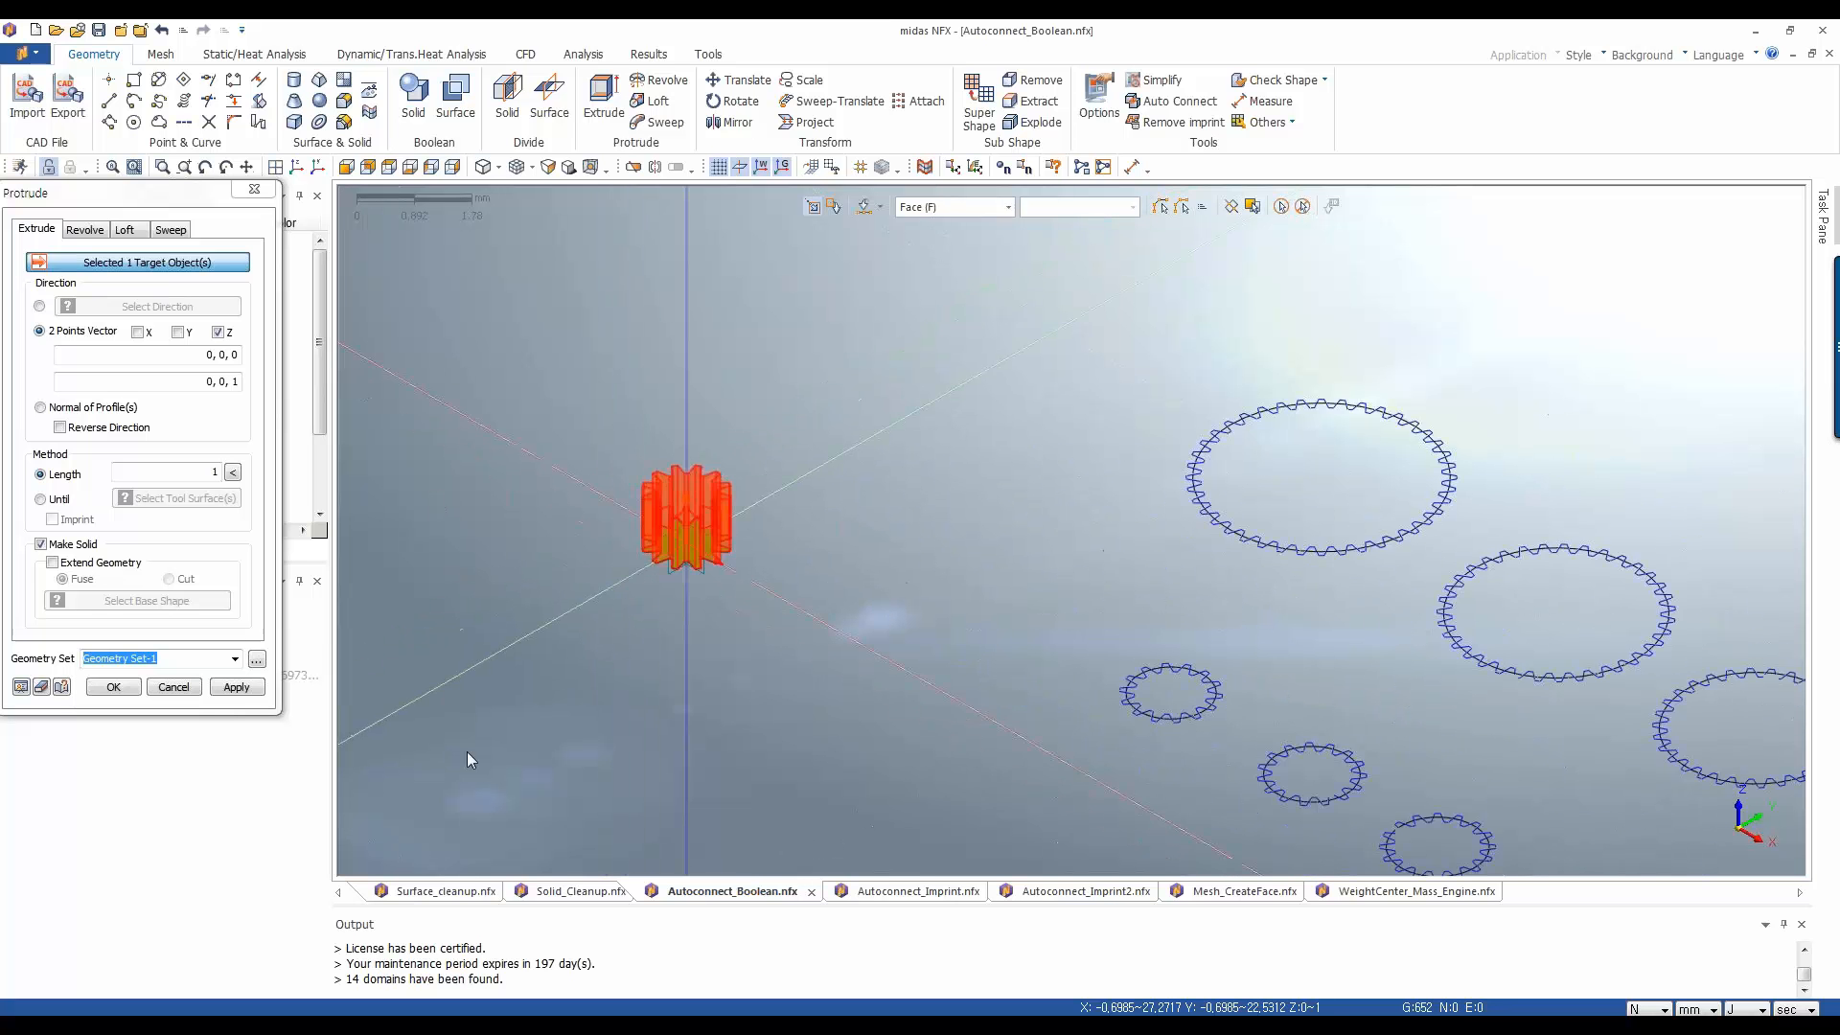
scroll(468, 751, "up", 12)
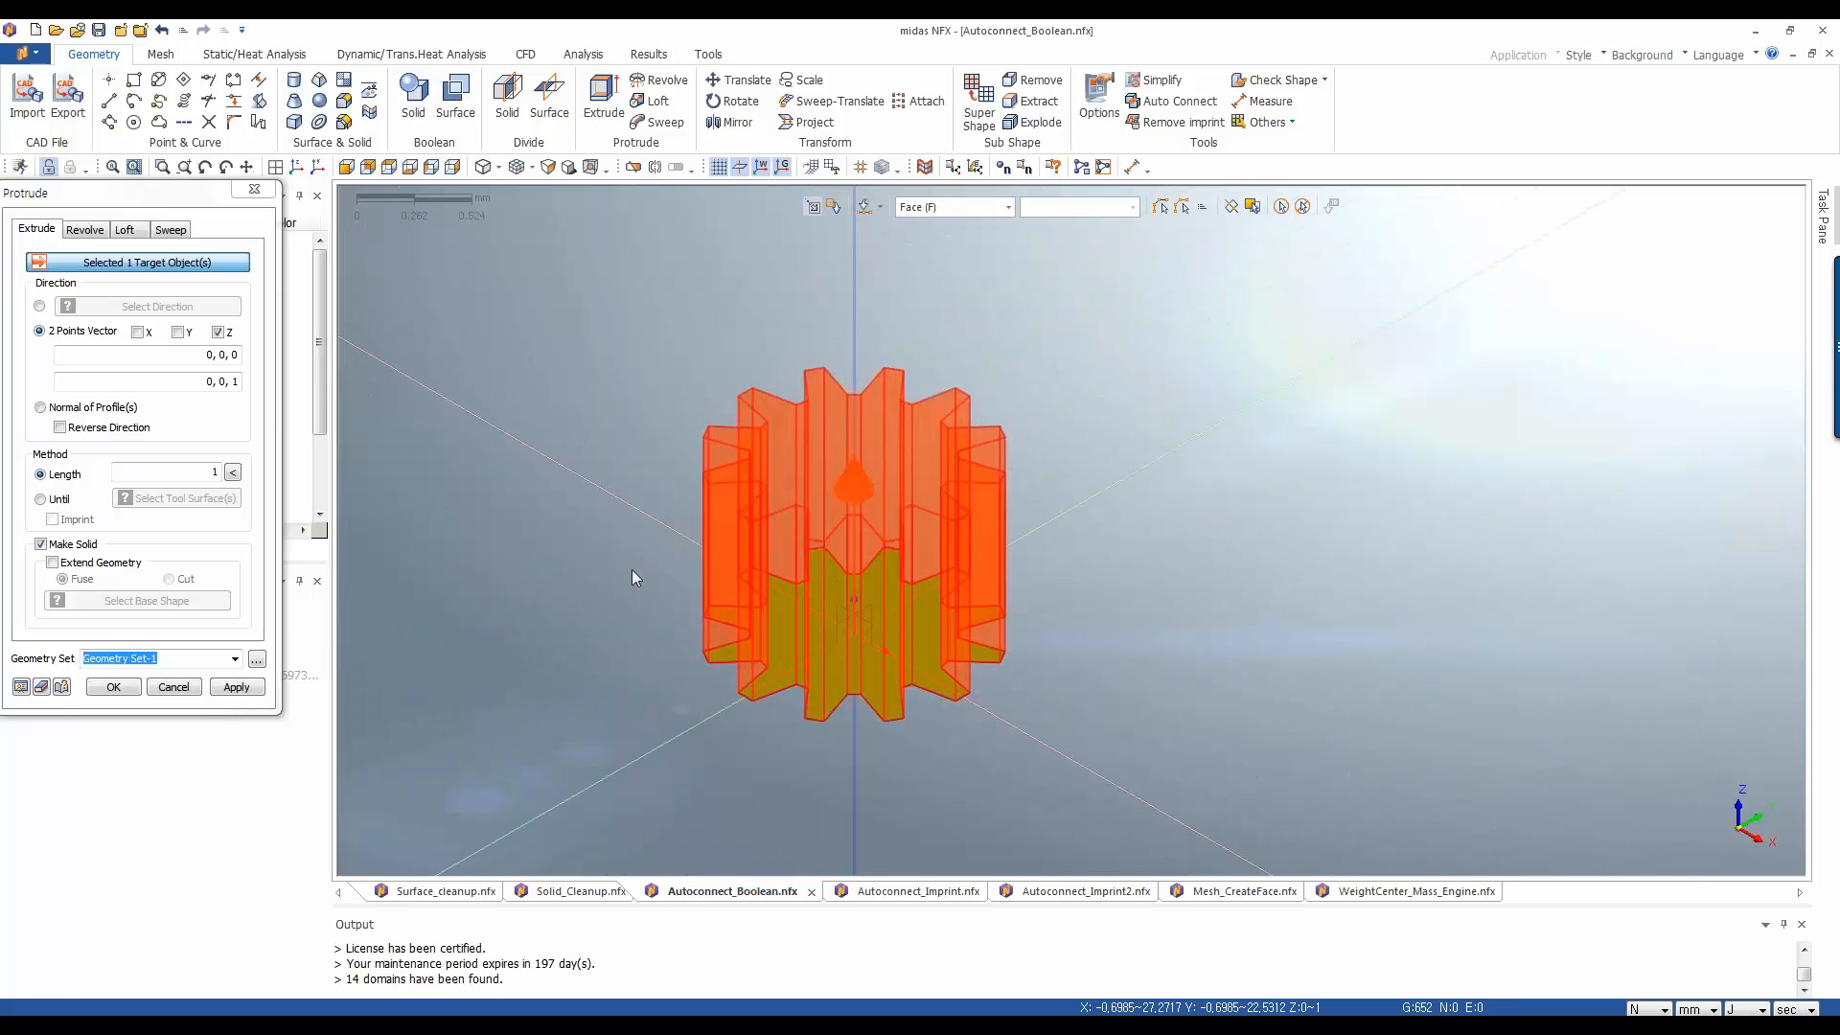
scroll(594, 517, "up", 1)
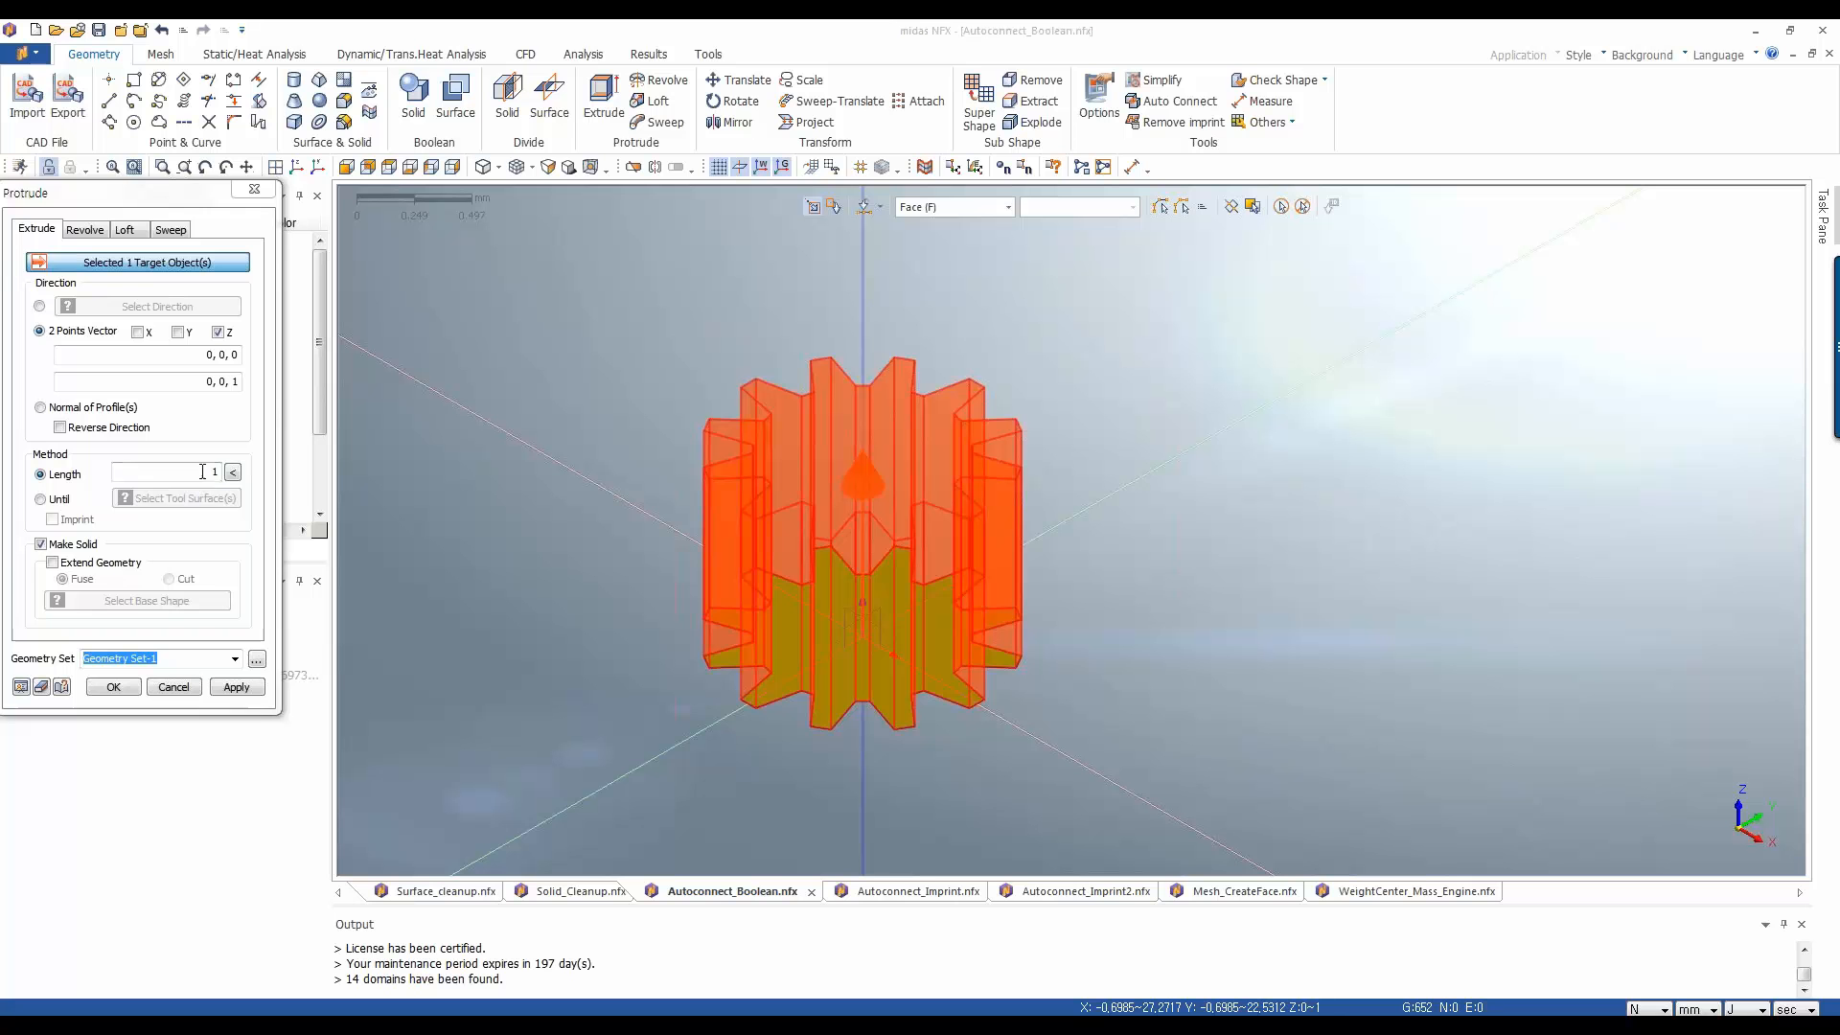
left_click_drag(204, 472, 228, 472)
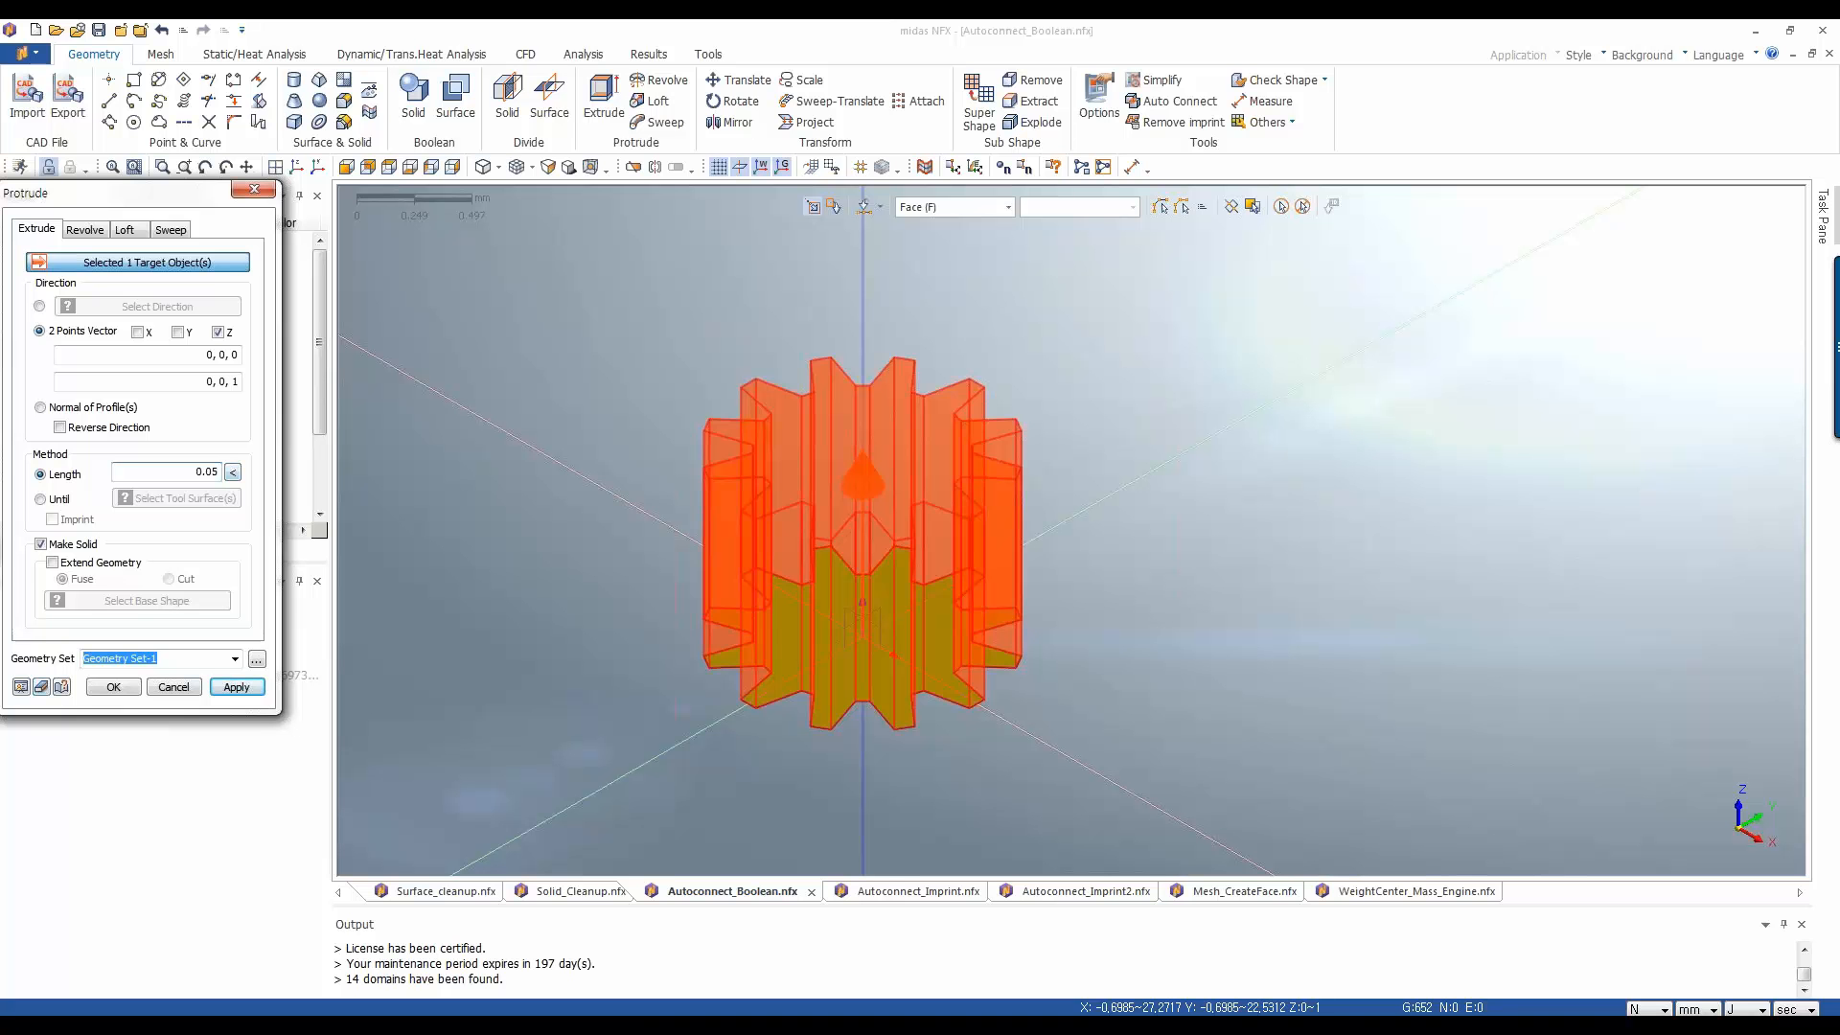
left_click(22, 686)
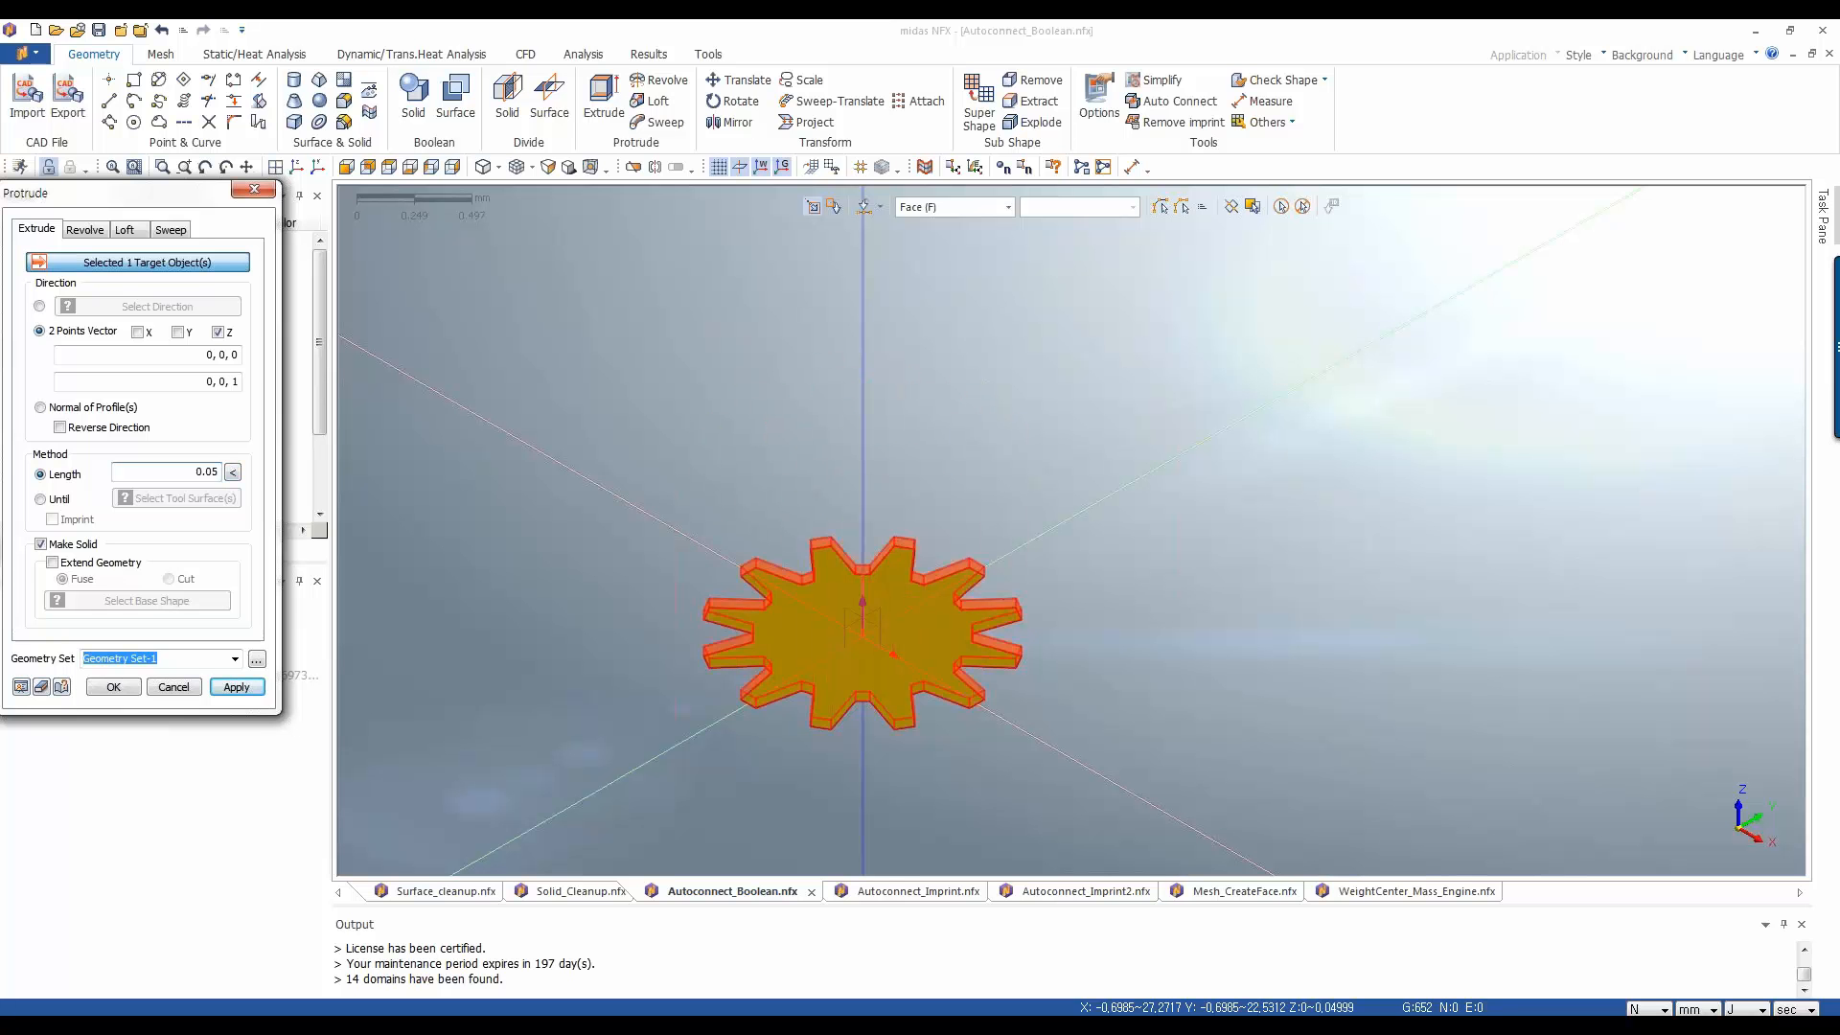
left_click(112, 687)
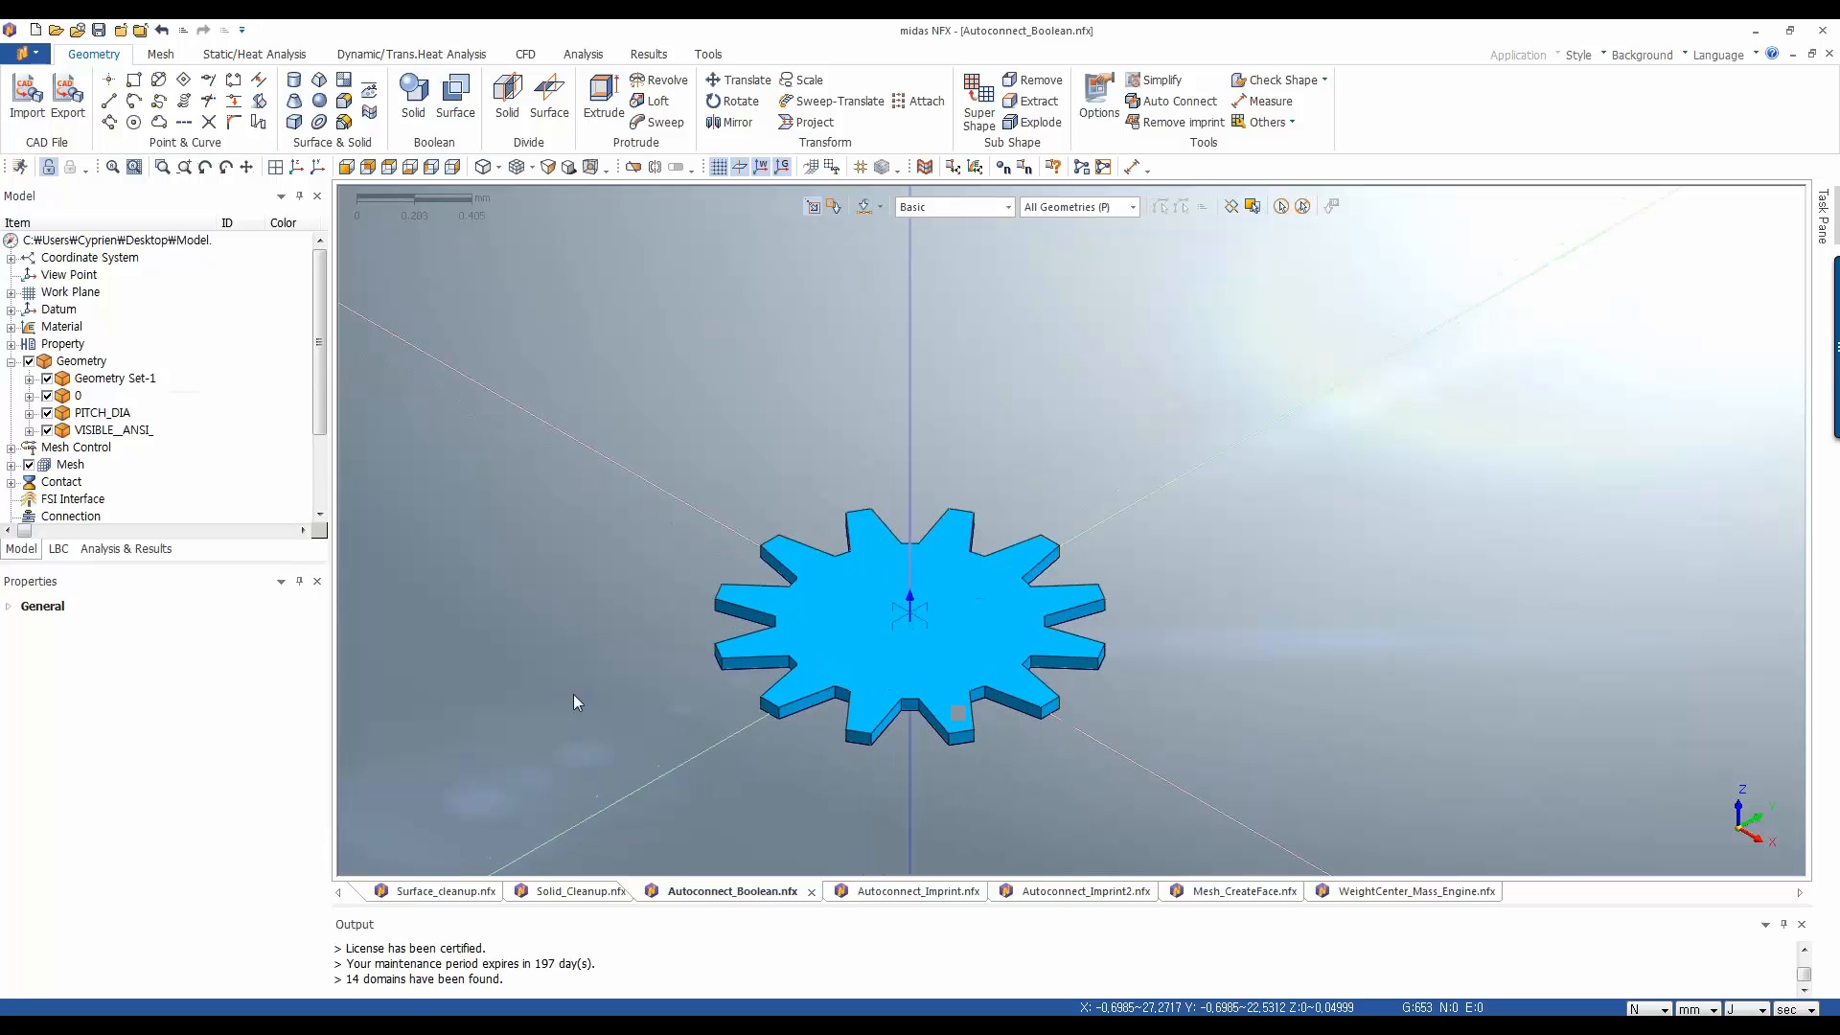
Start a solid cylinder in Geometry Set-1 and set its radius to 0.25
left_click(294, 79)
left_click(607, 504)
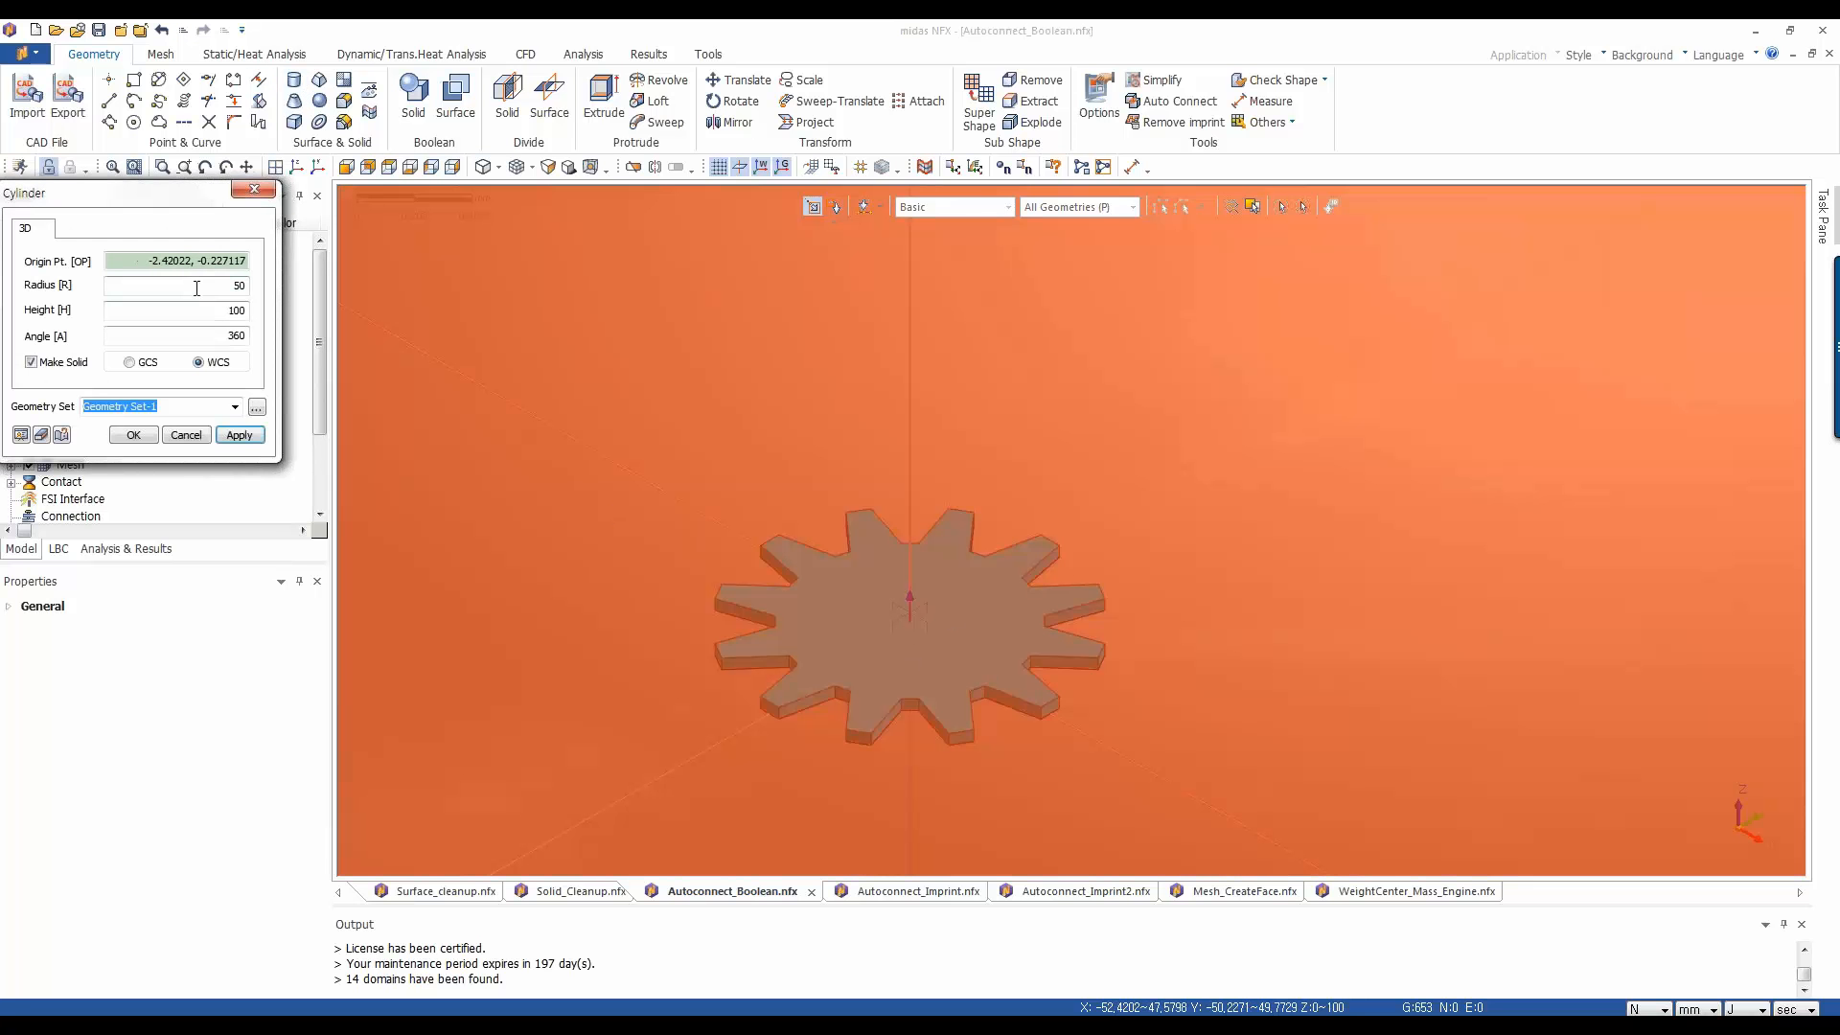
type("0")
type(",025")
left_click(18, 438)
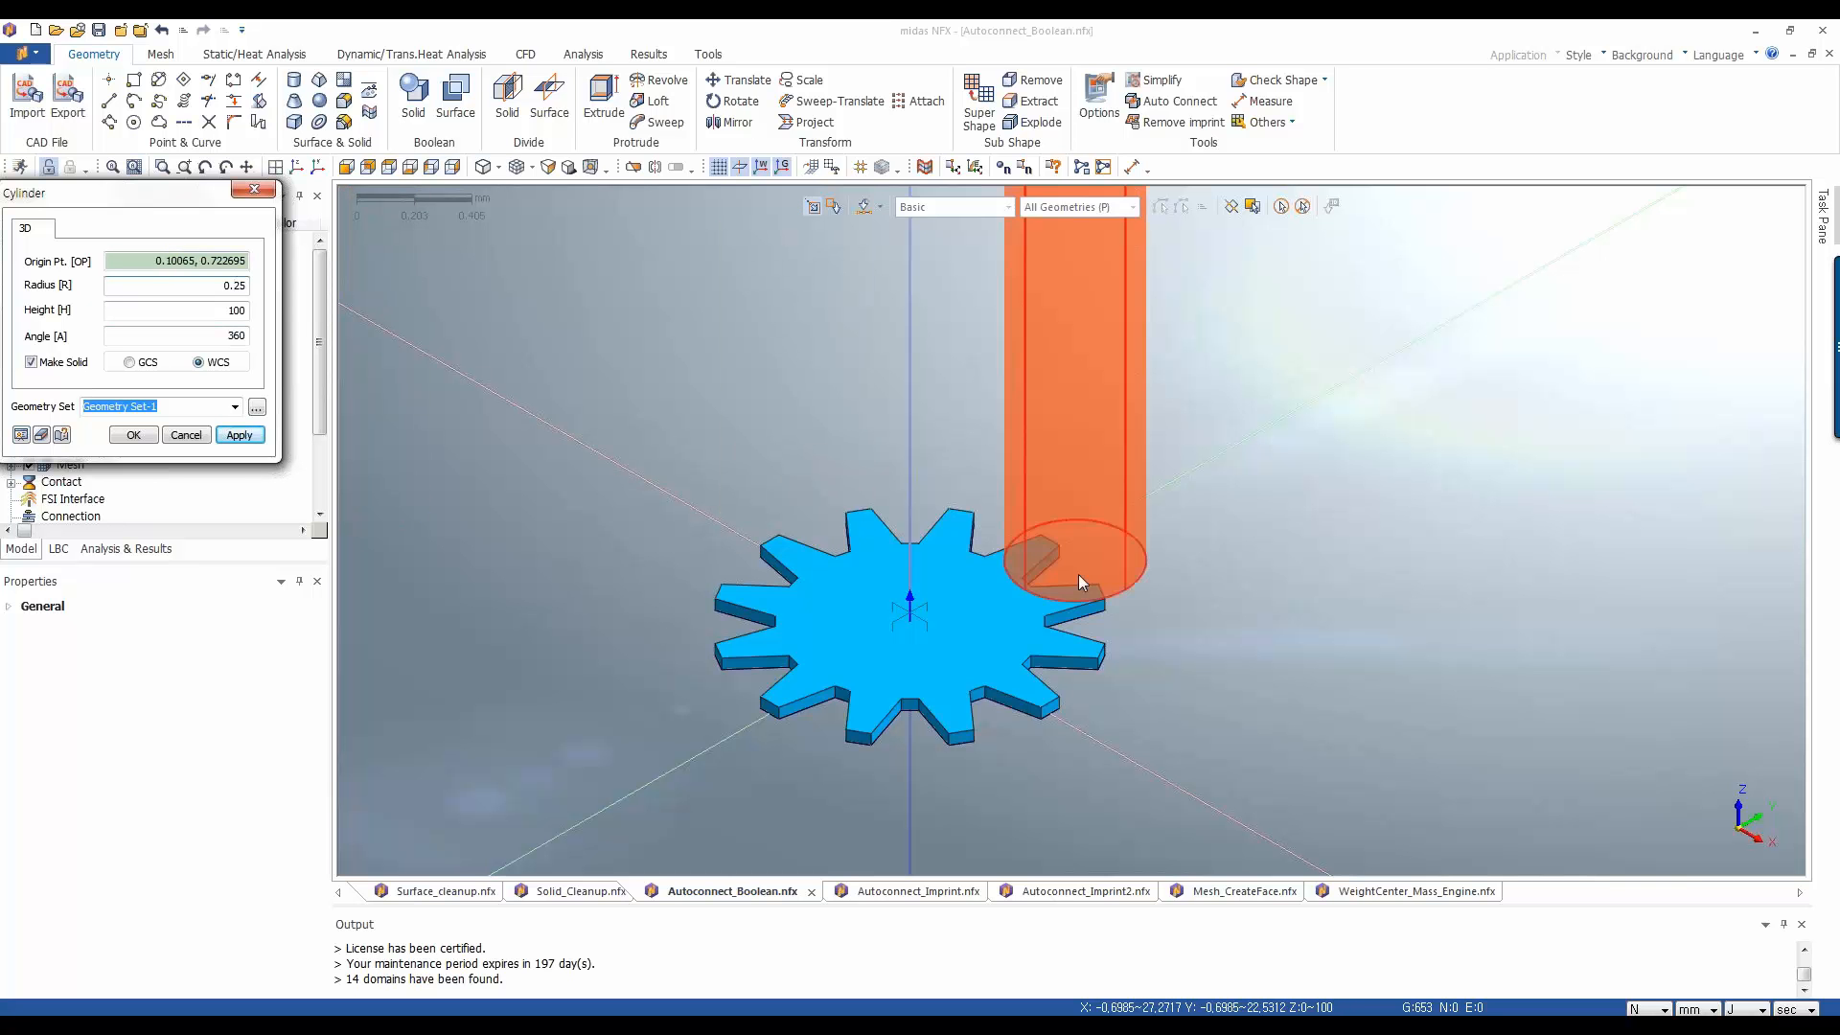
Set the cylinder's height to 1 and place it in the empty area away from the gear
middle_click_drag(910, 644, 1171, 467)
scroll(1029, 462, "up", 1)
scroll(1006, 497, "down", 1)
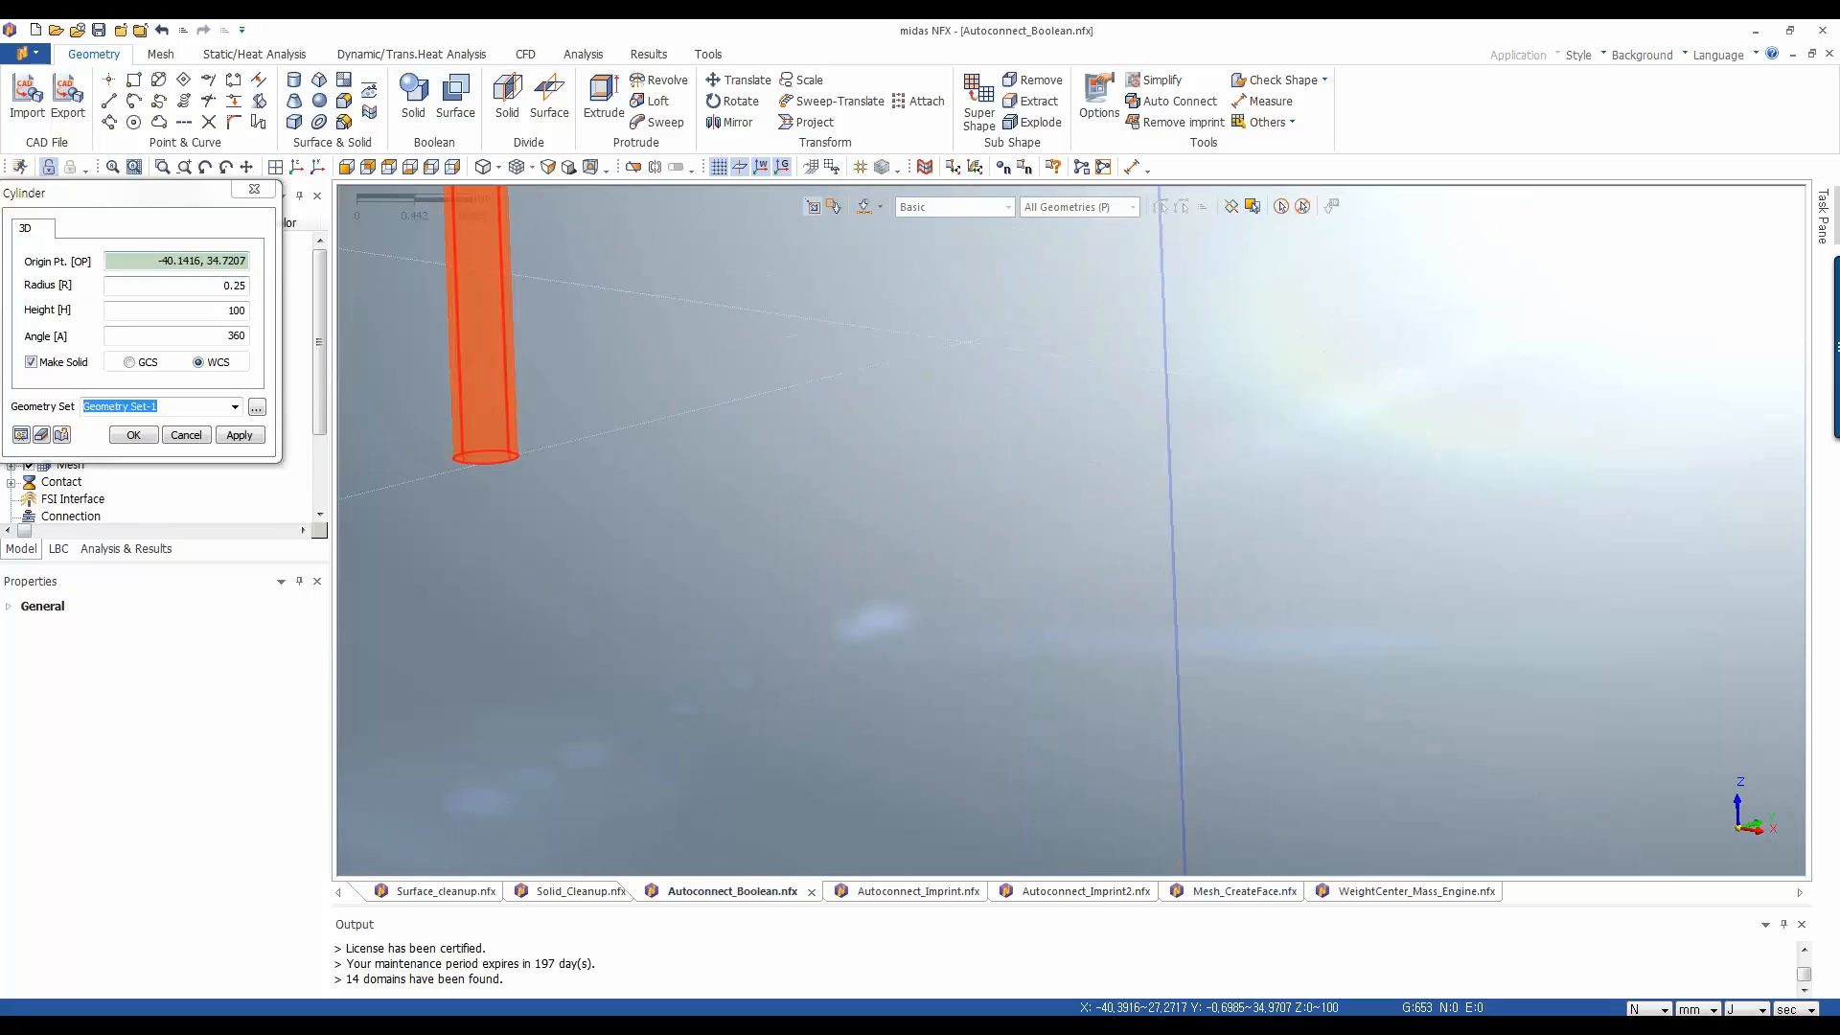
left_click_drag(225, 312, 340, 303)
type("1")
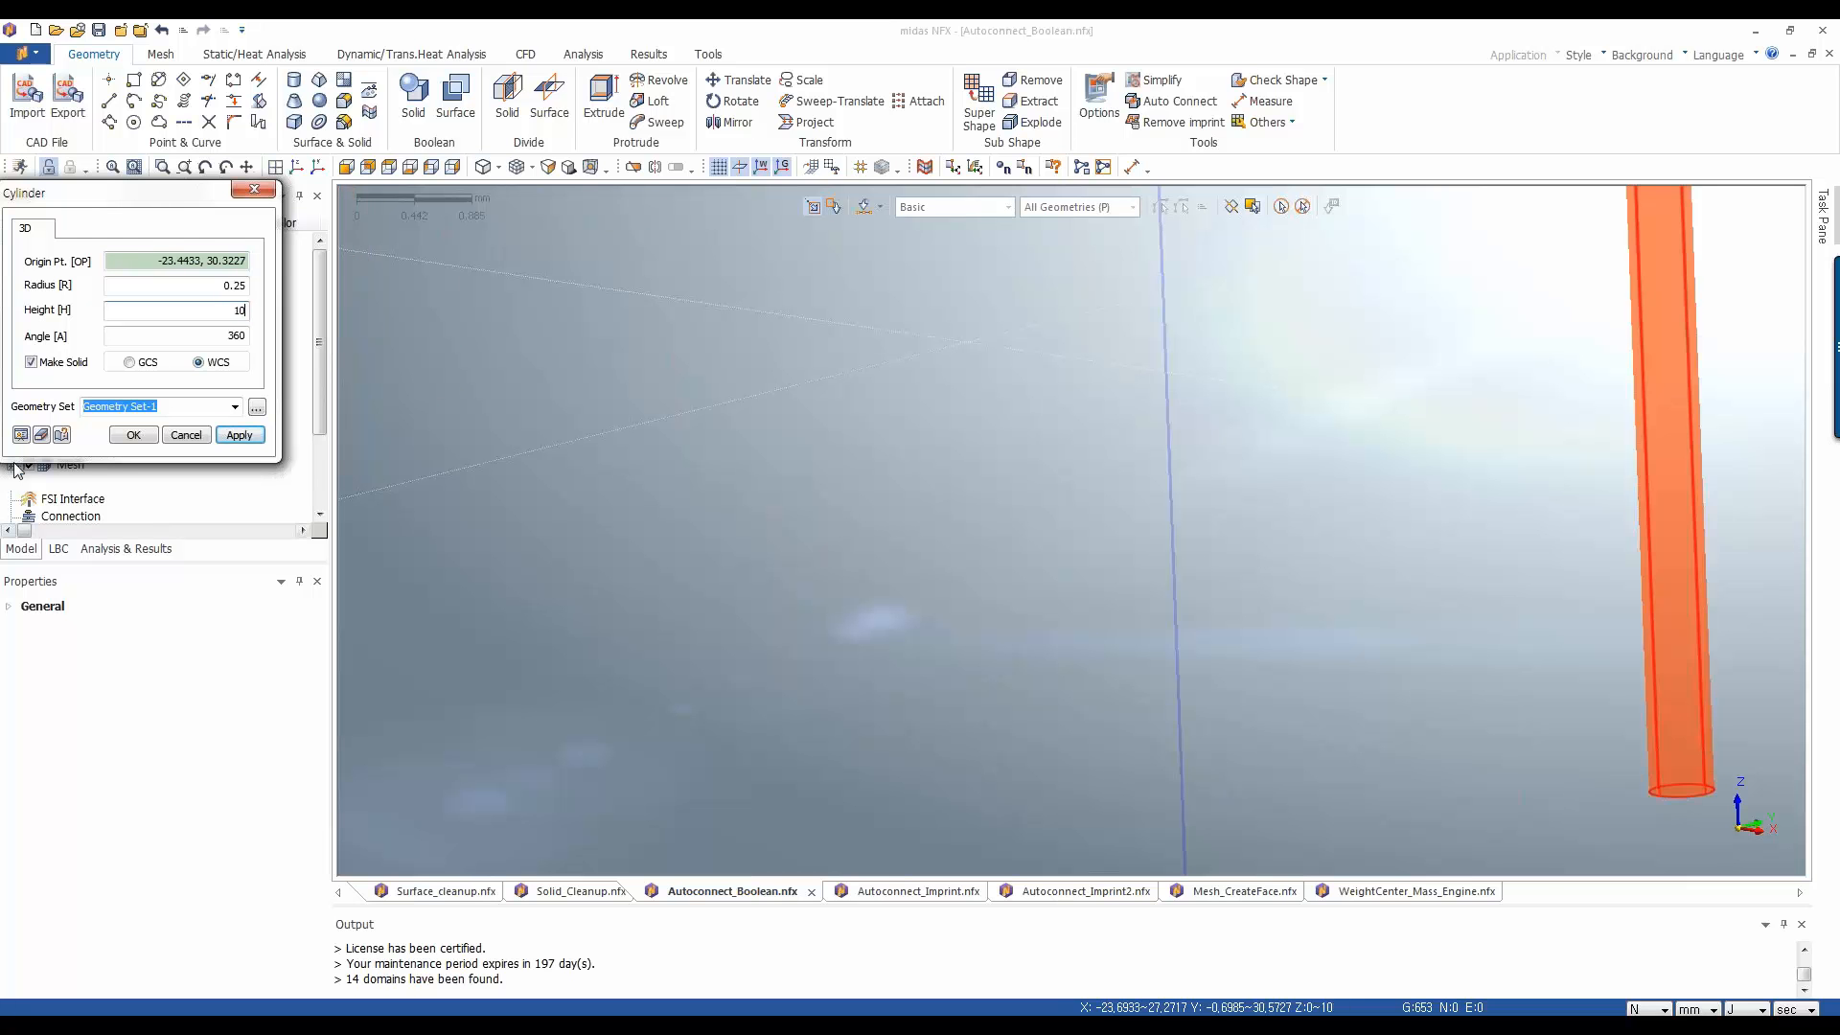
double_click(227, 308)
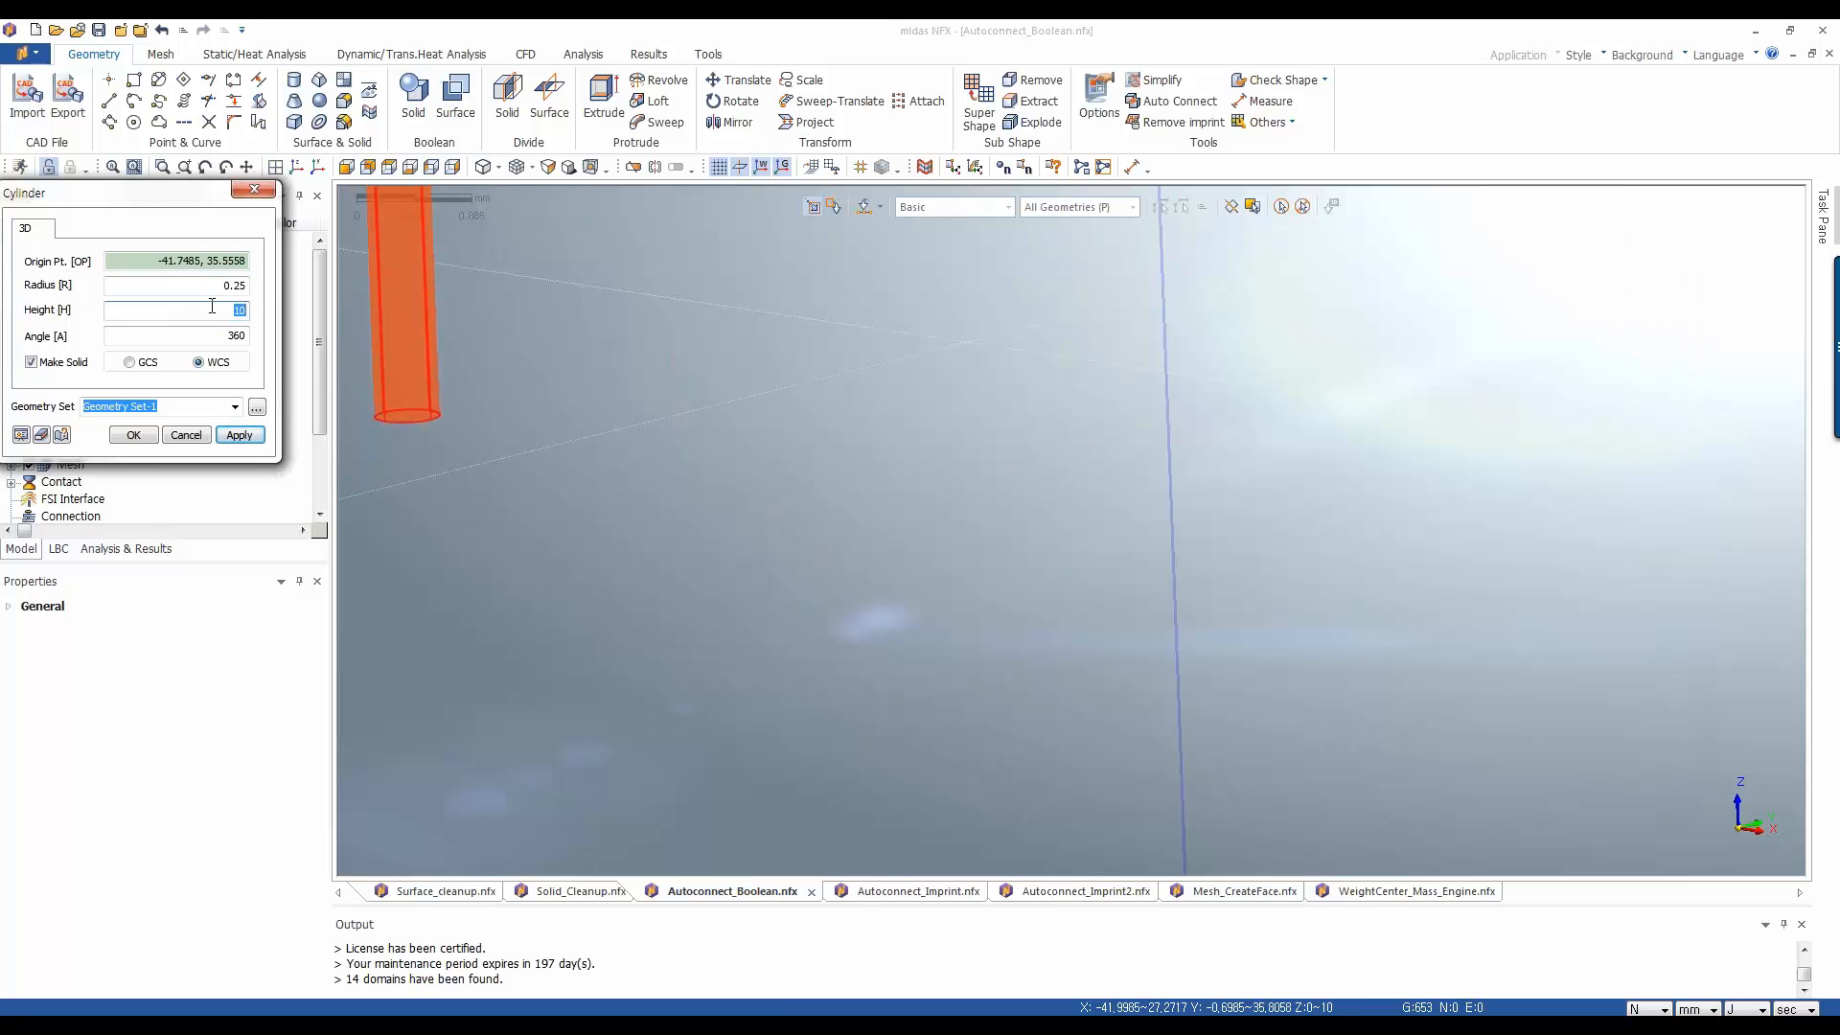
type("1")
left_click(681, 556)
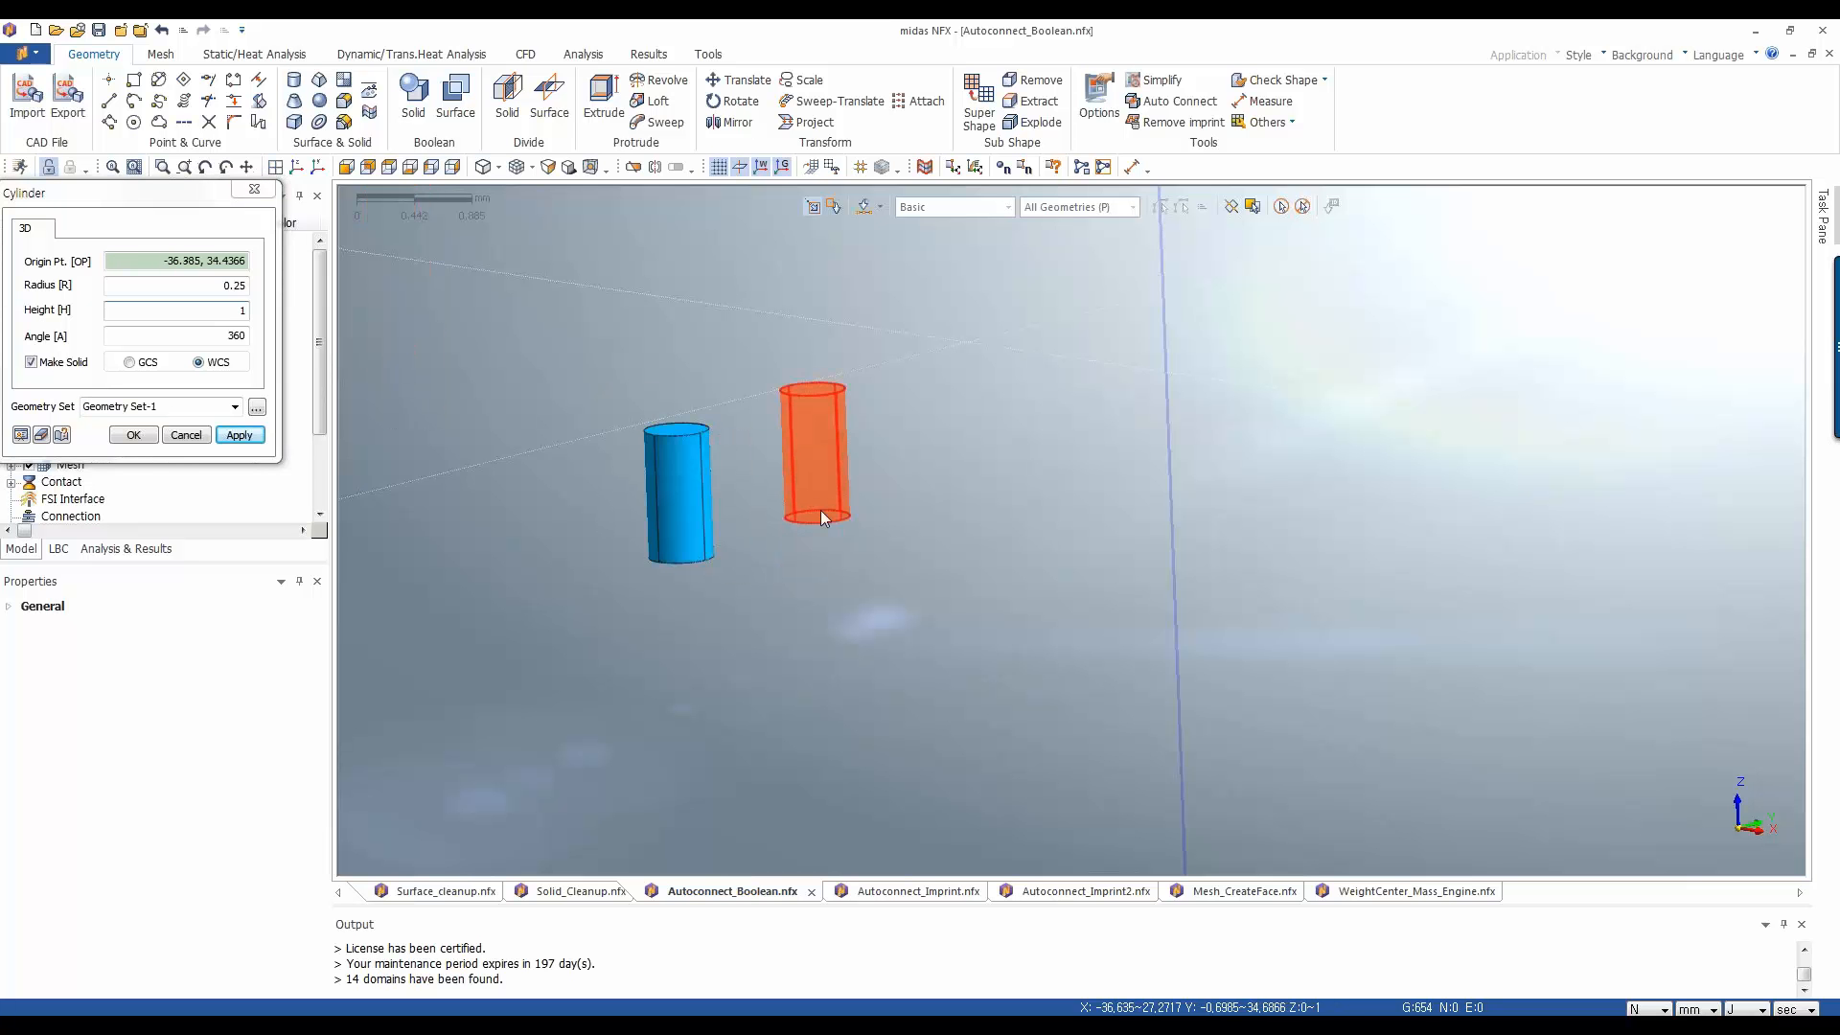
Hide the extruded gear solid and place a second solid cylinder of radius 0.25 and height 1 at the origin on the gear face
scroll(814, 509, "down", 5)
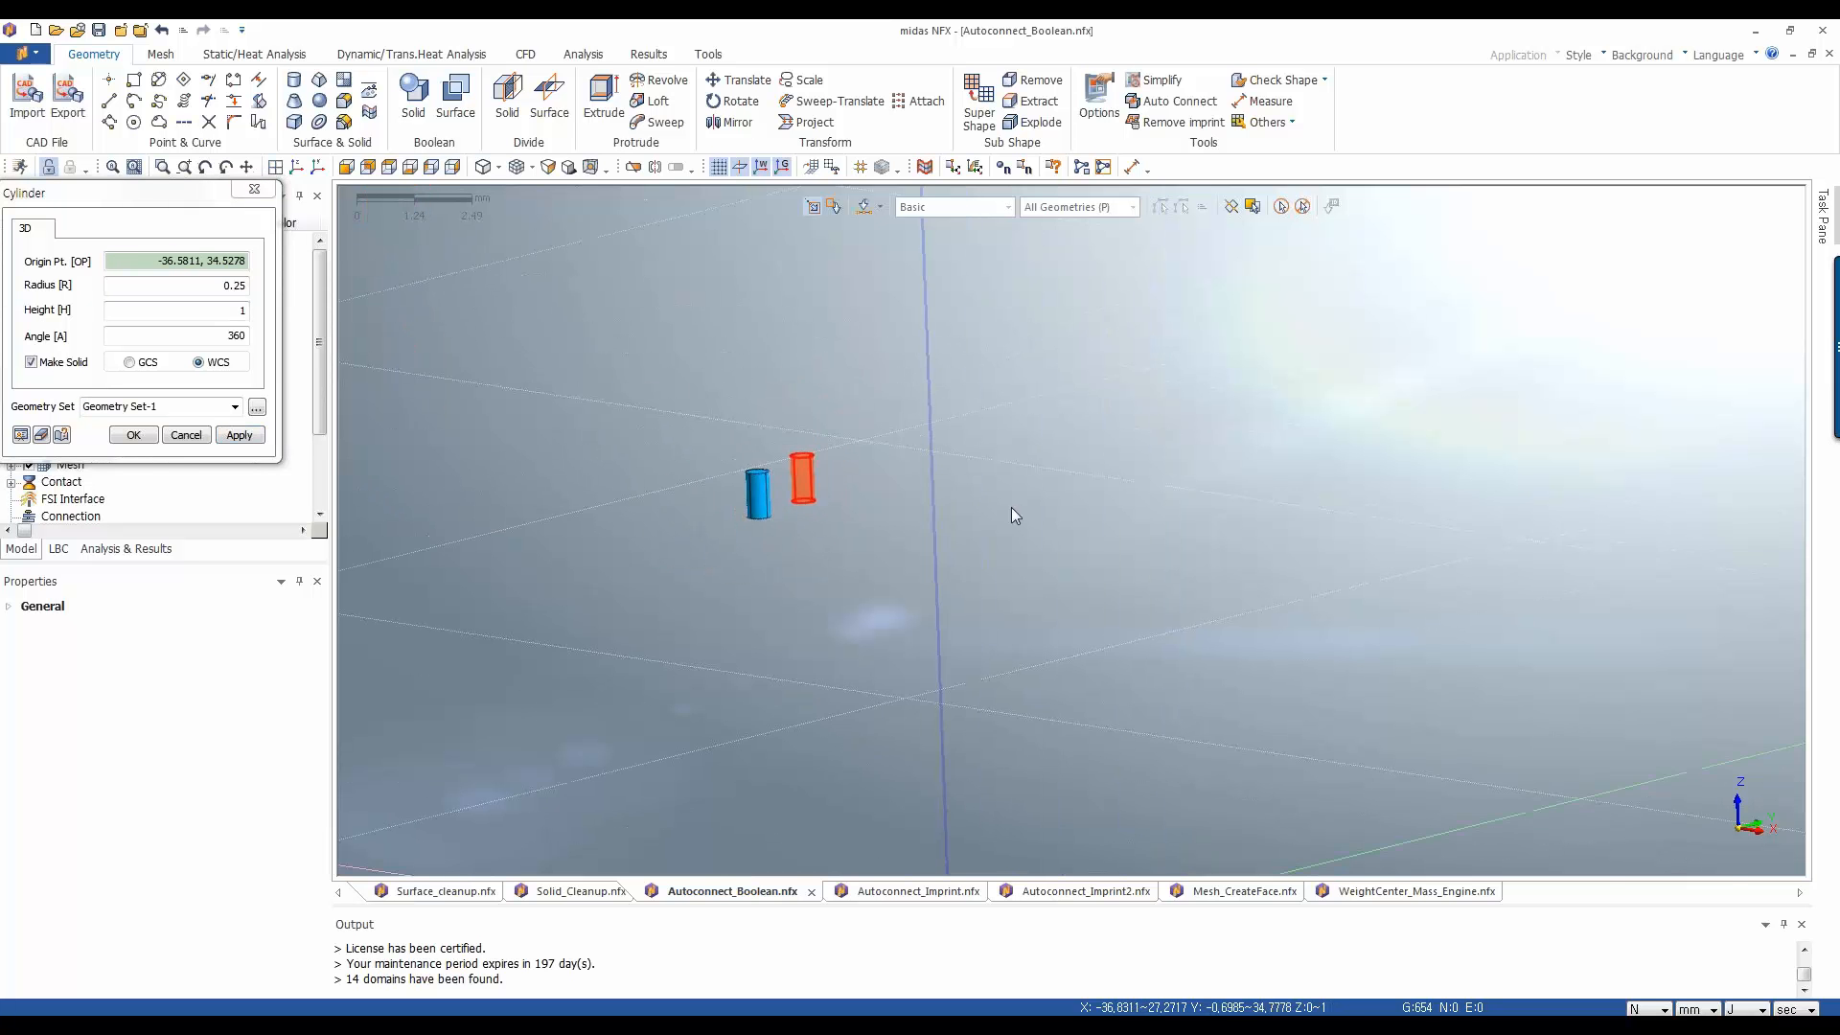
scroll(1010, 508, "down", 3)
scroll(1054, 652, "up", 6)
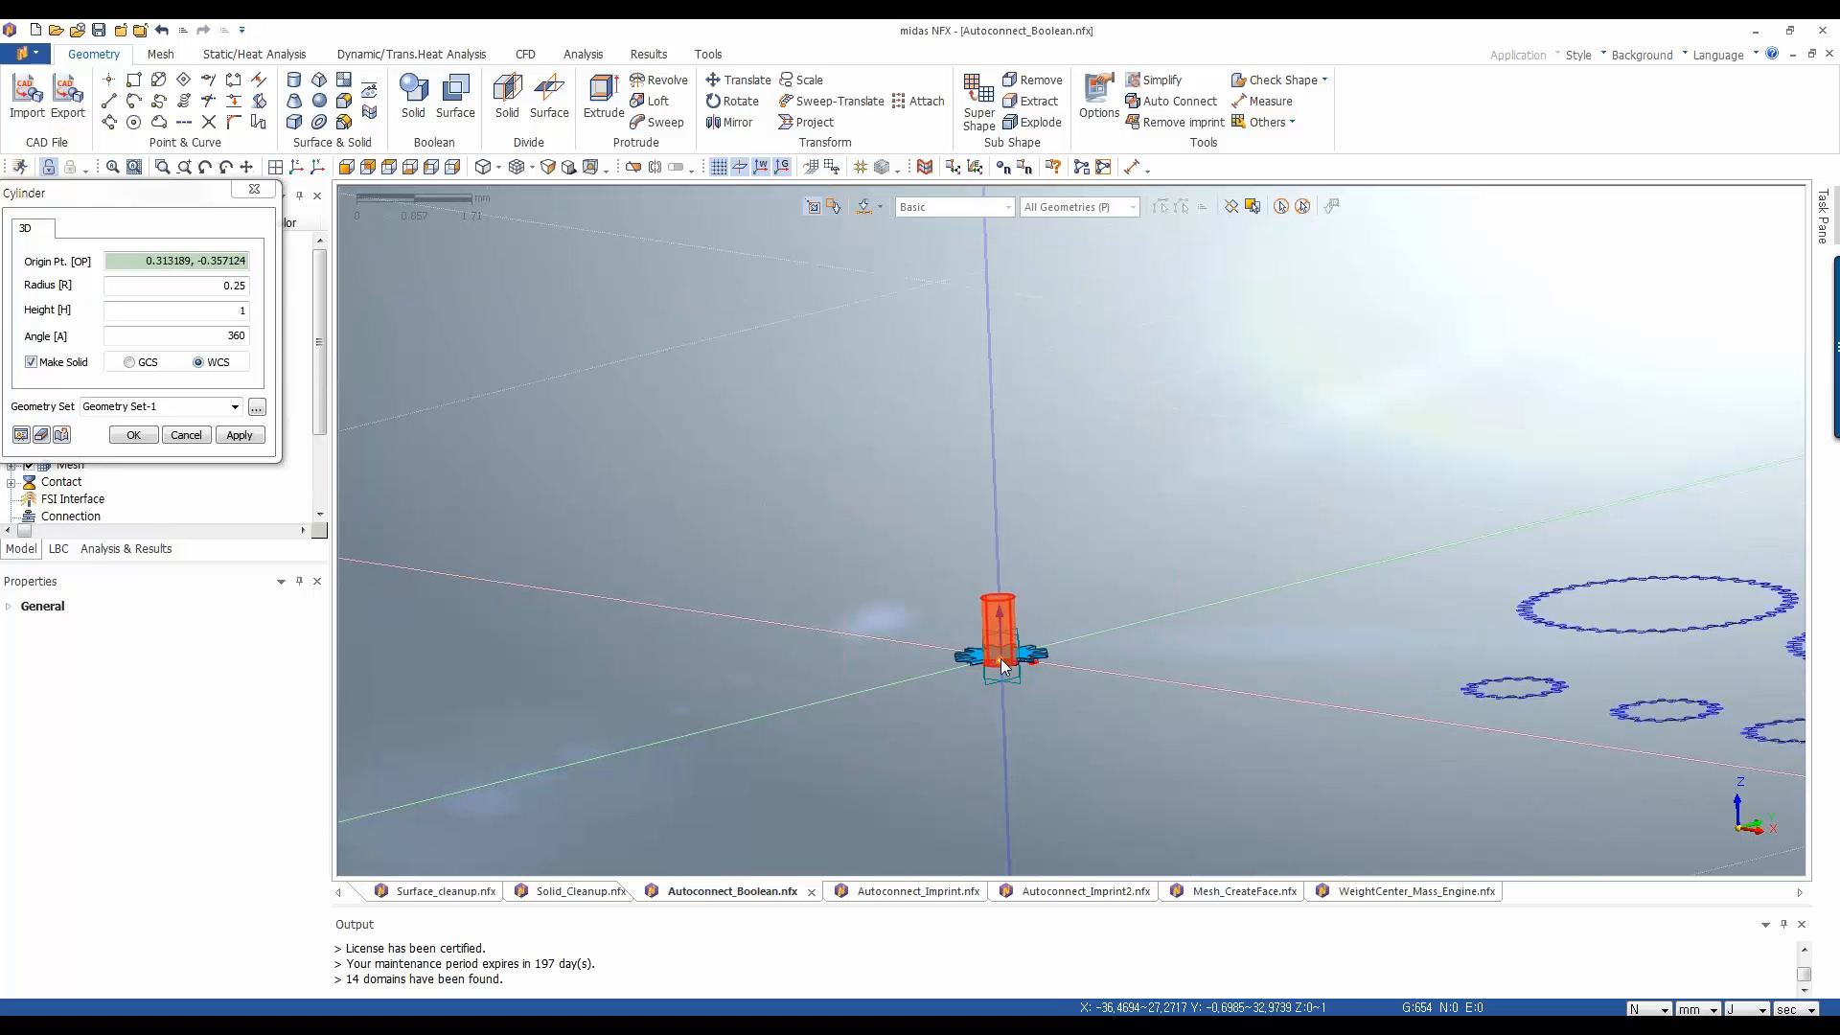
scroll(1000, 658, "up", 5)
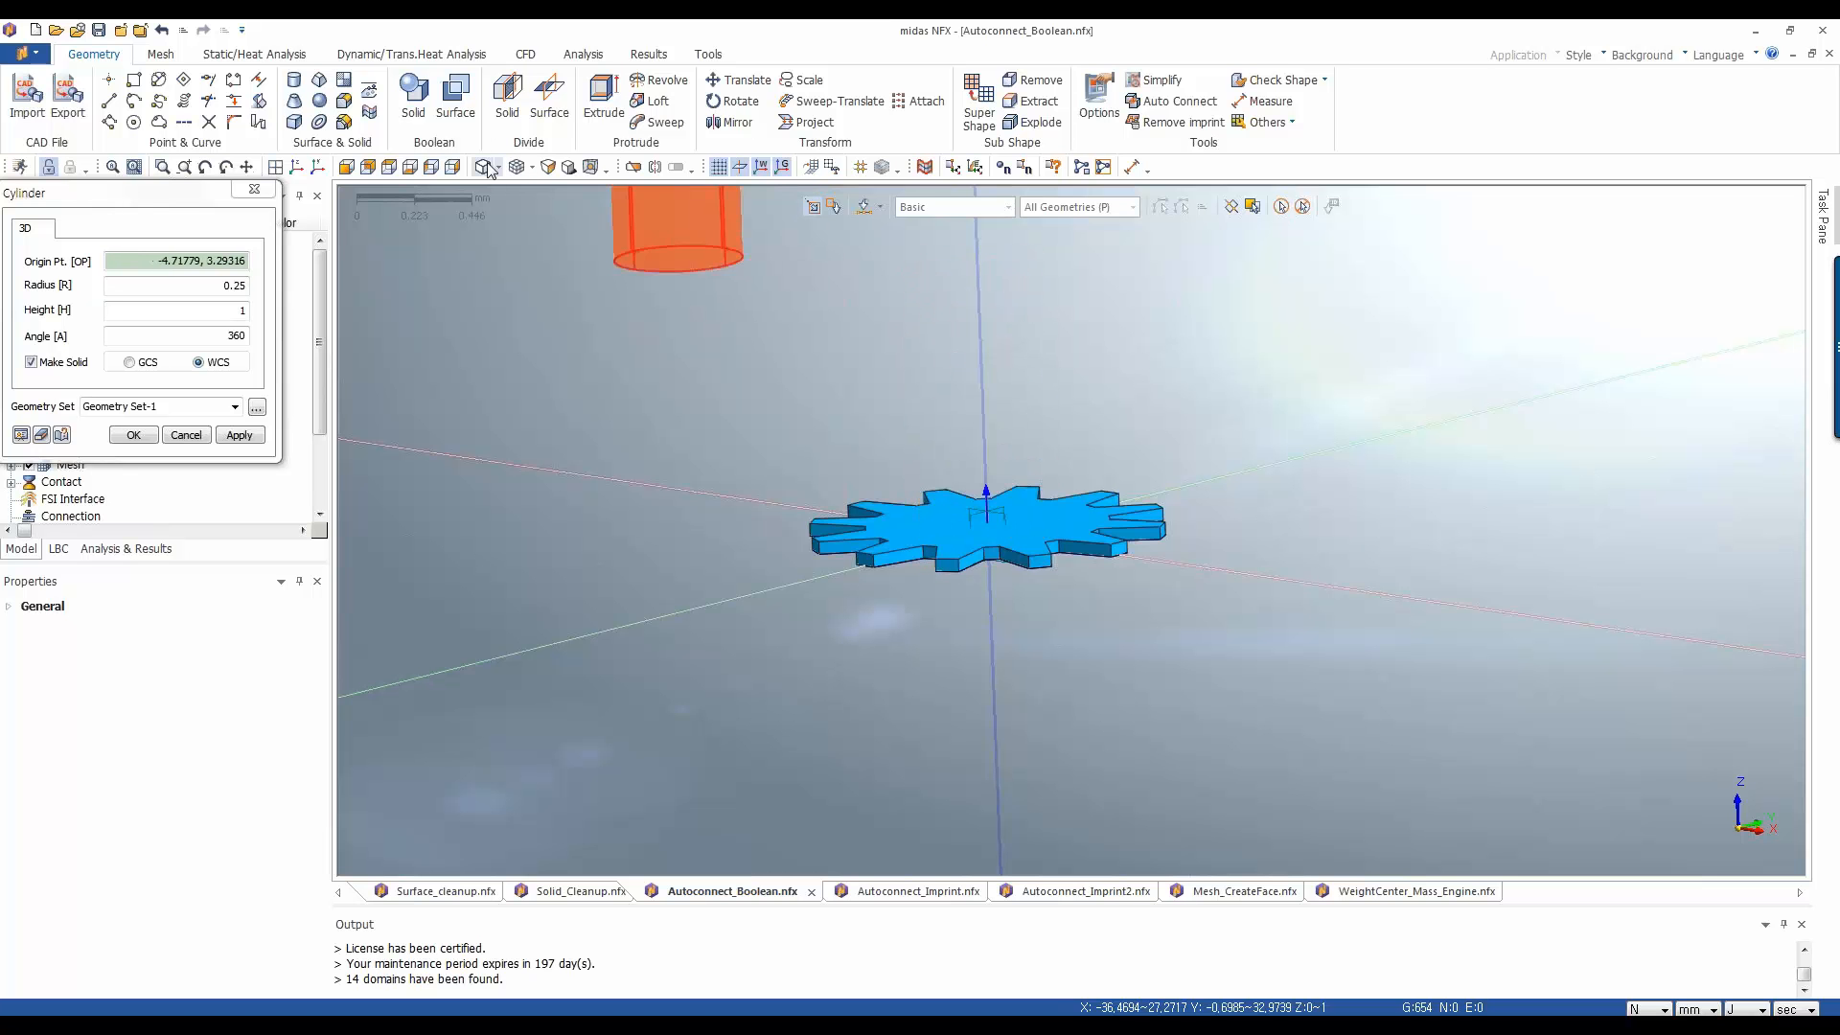
middle_click_drag(804, 422, 806, 427)
left_click_drag(90, 189, 540, 228)
left_click(30, 380)
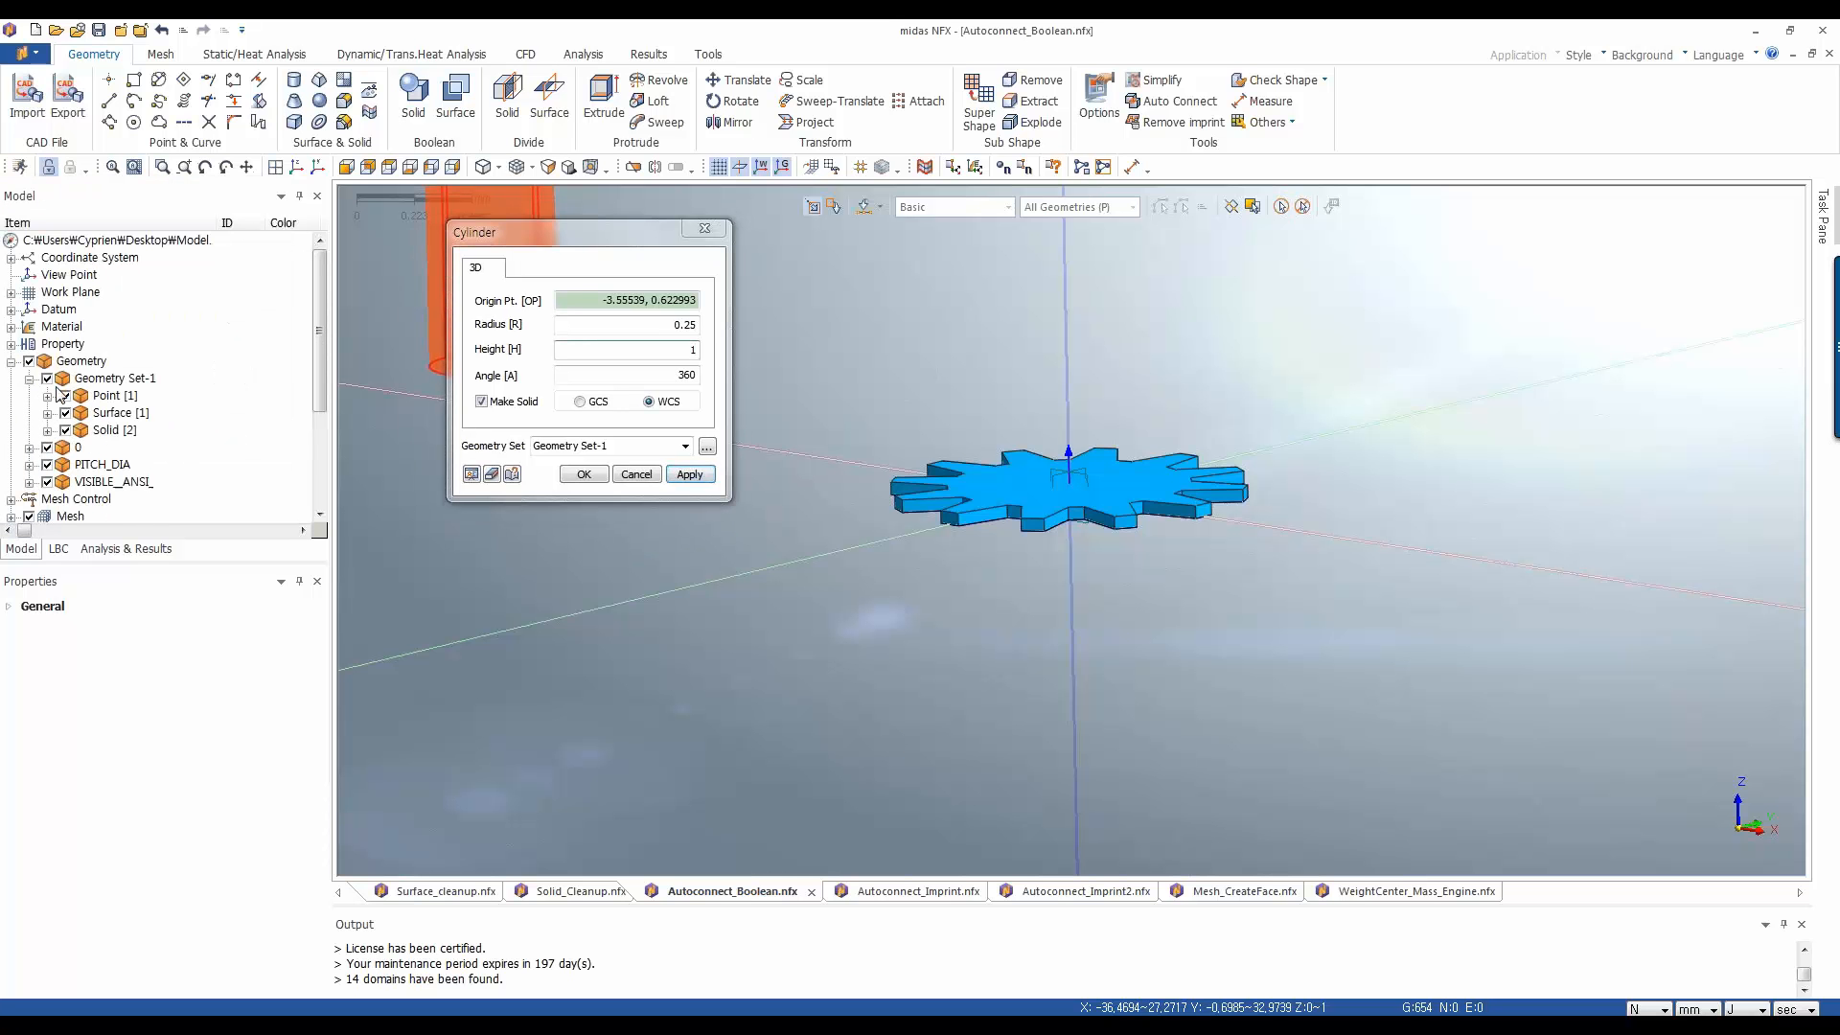
left_click(48, 430)
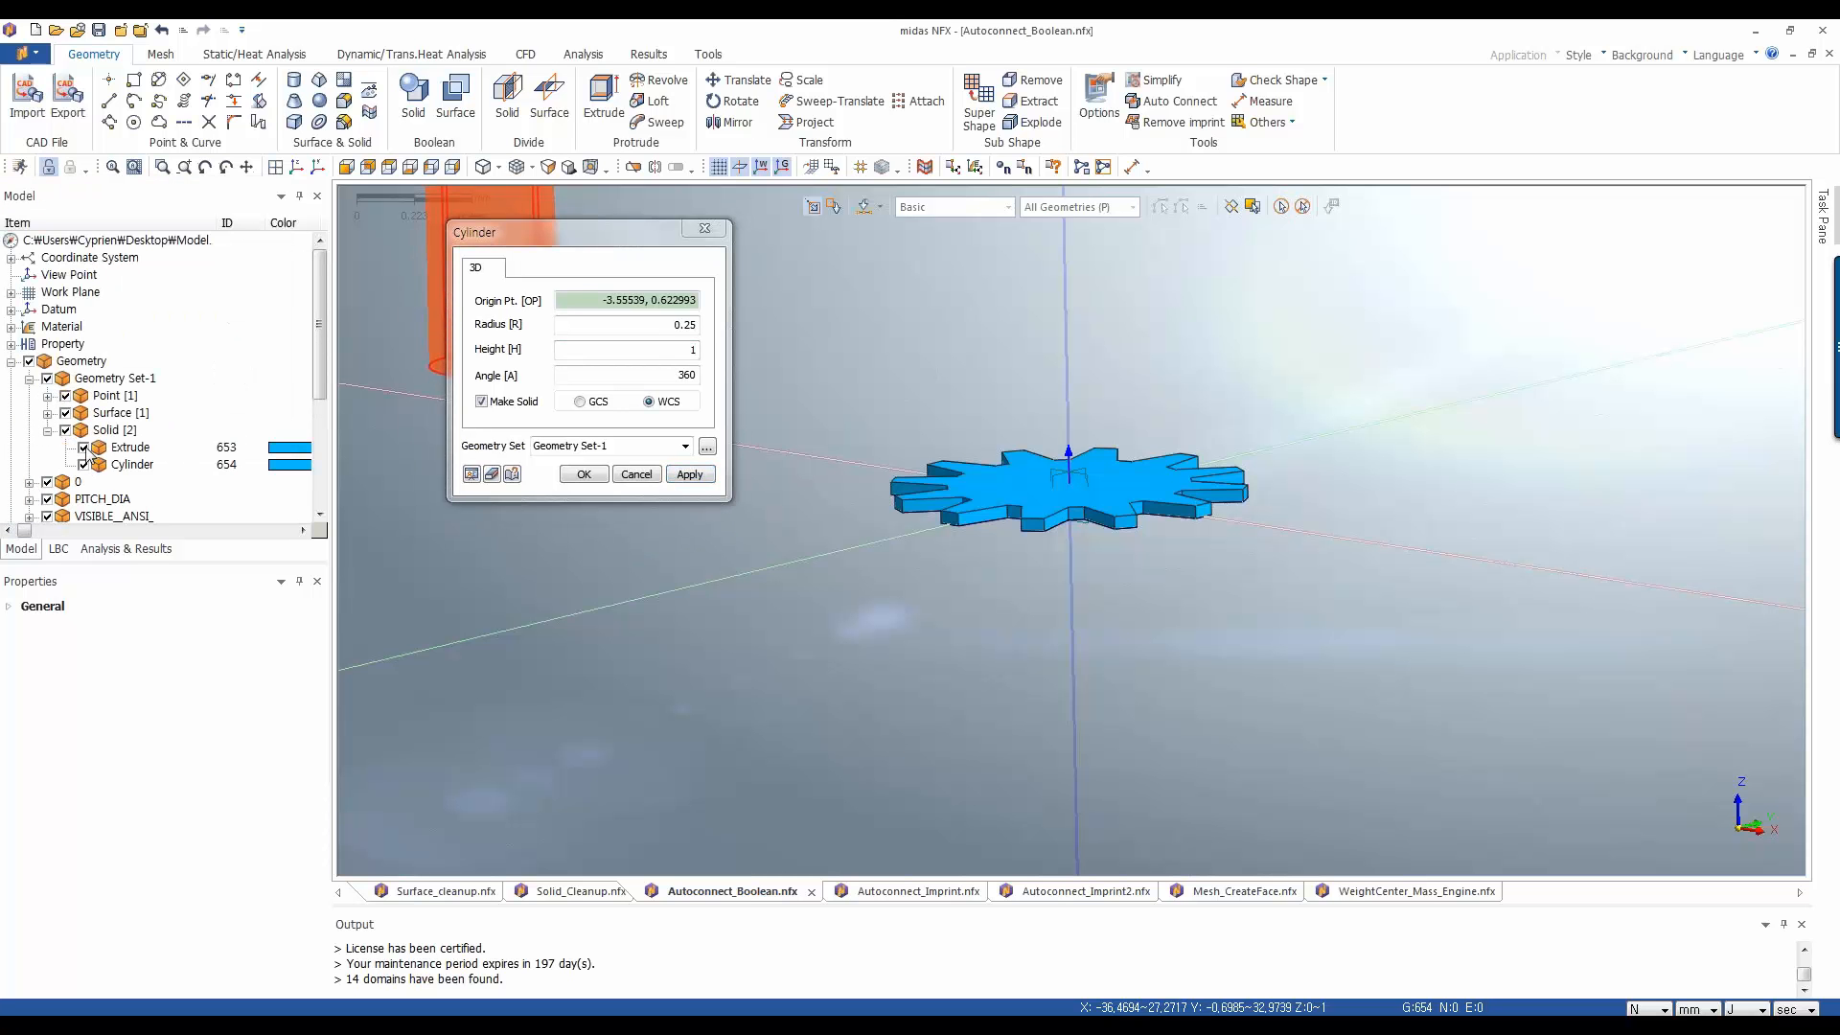
left_click(84, 446)
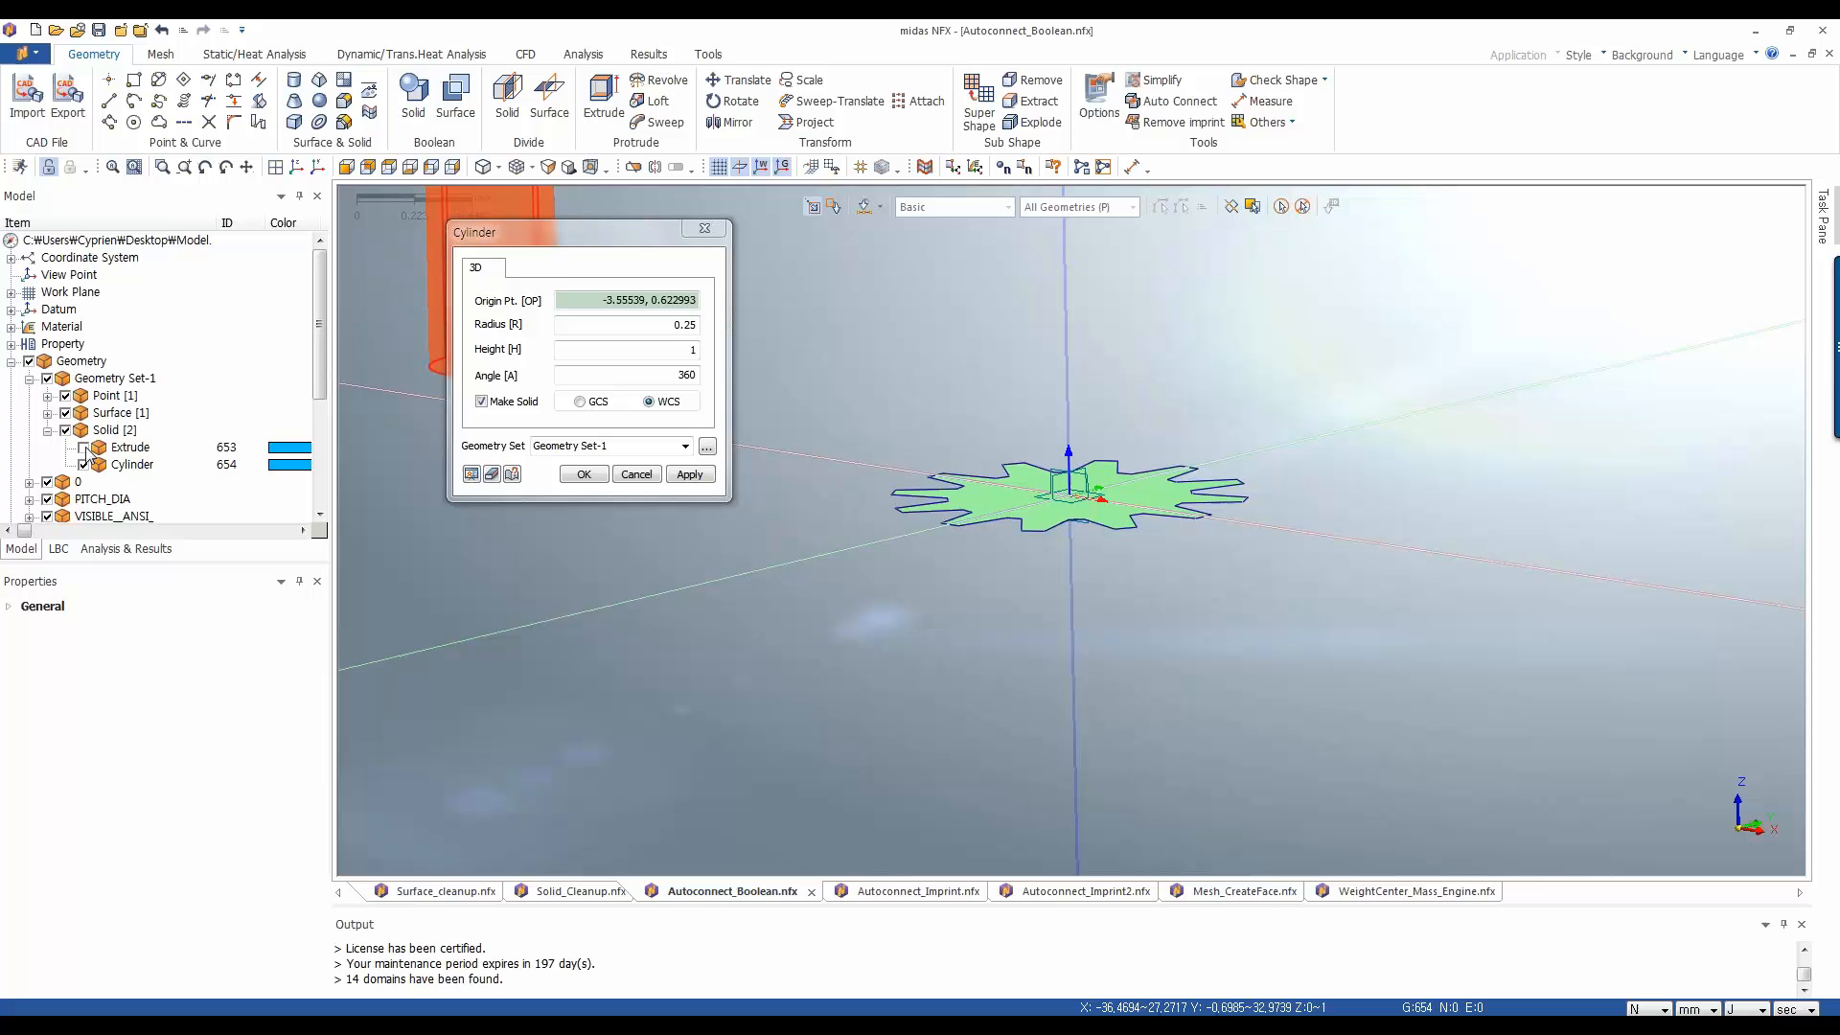
left_click(1073, 494)
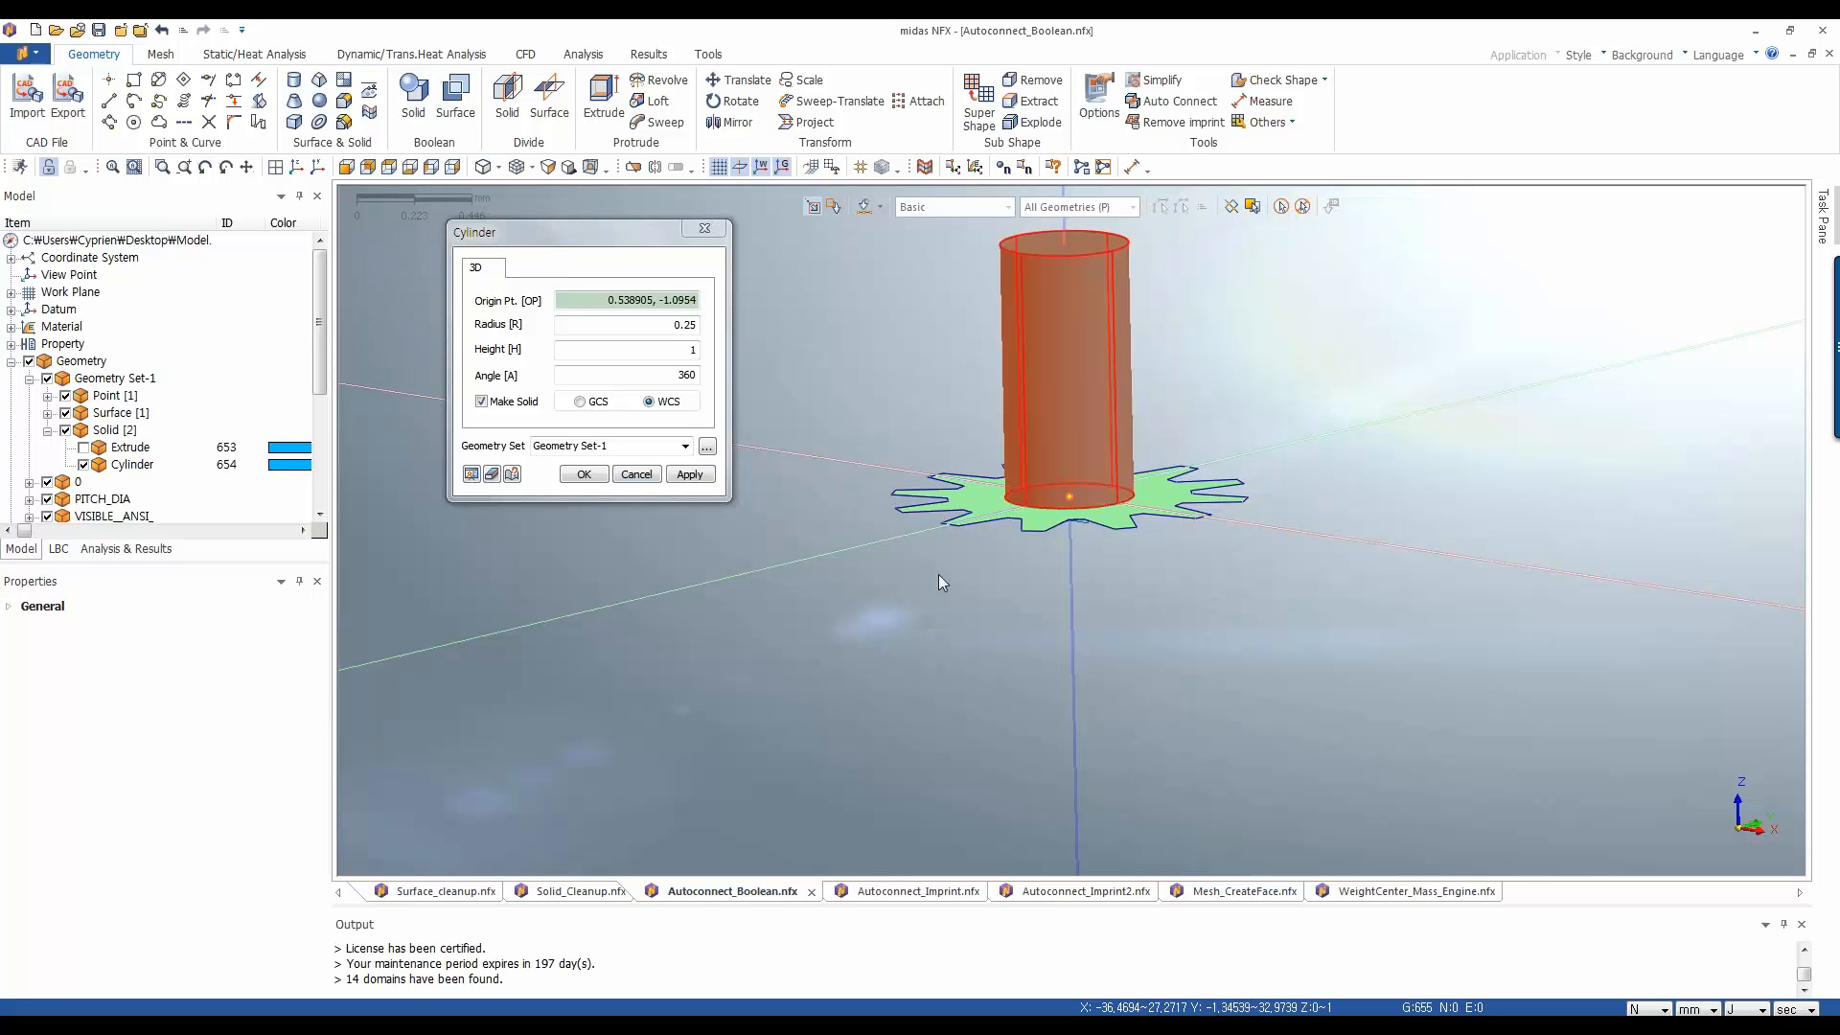
left_click(636, 474)
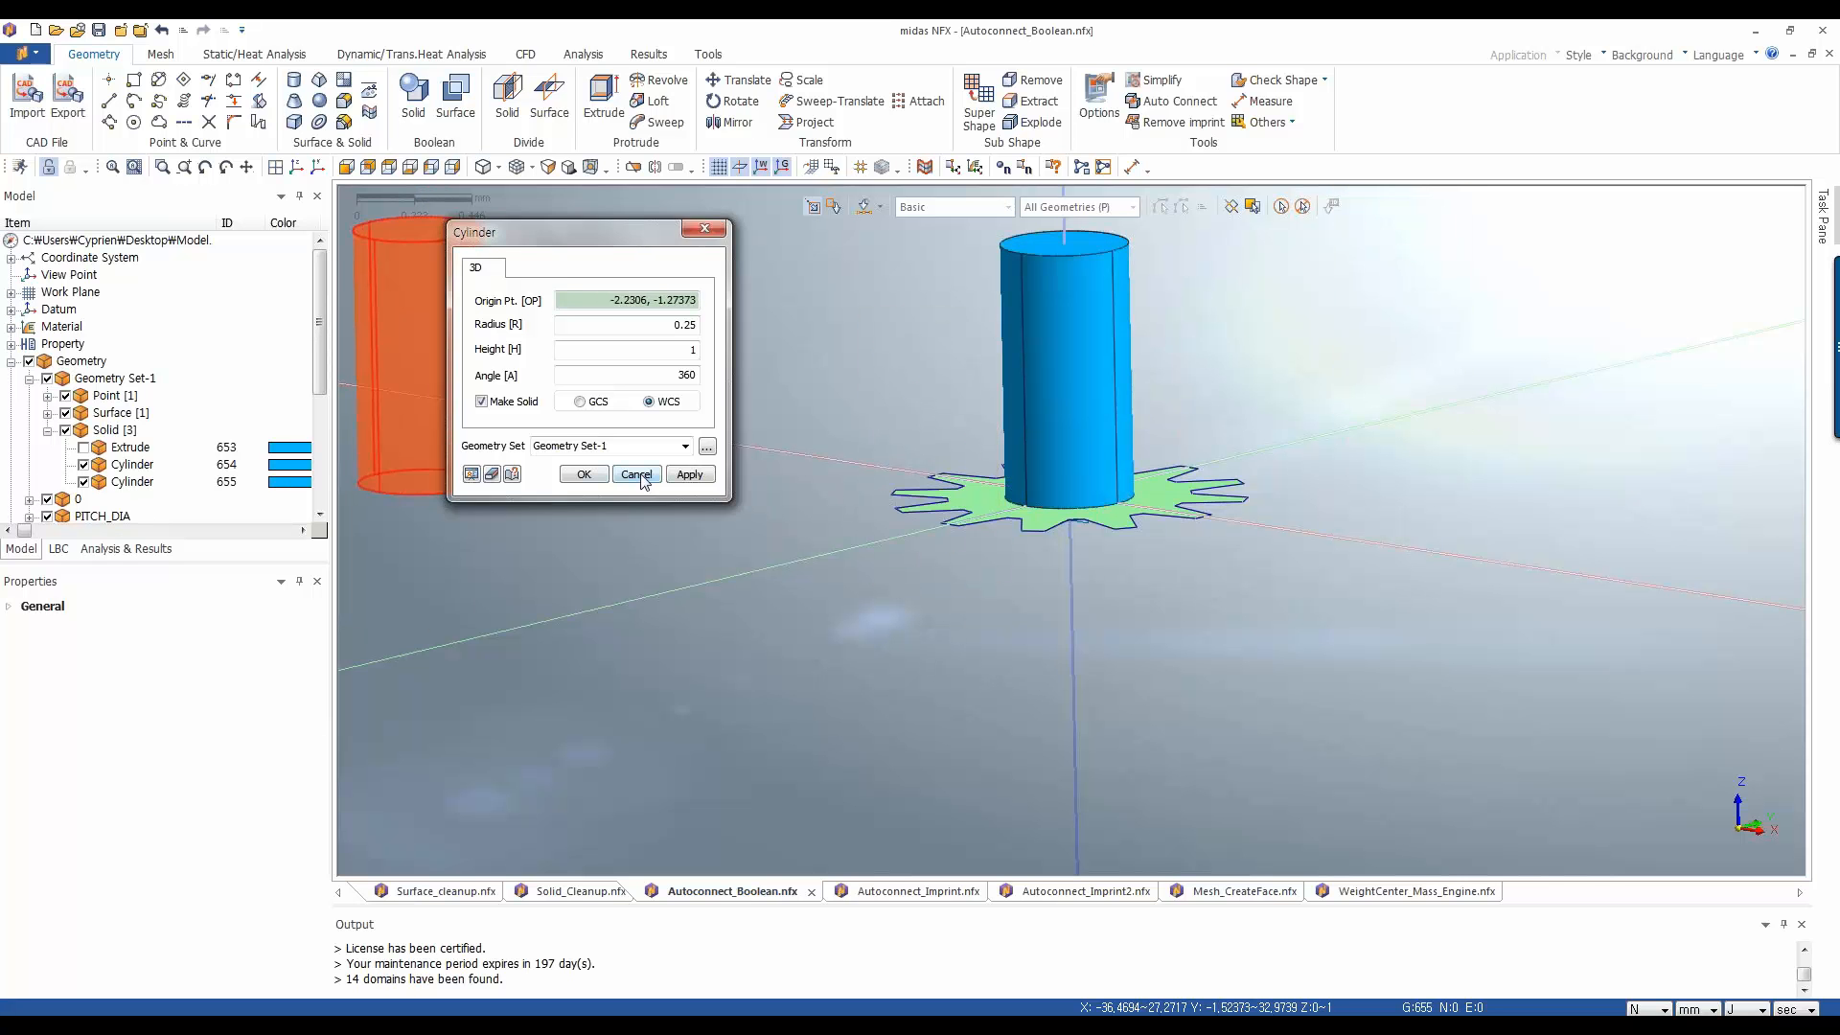
Show the extruded gear solid again and hide the first cylinder, keeping only the cylinder at the gear's centre displayed with it
left_click(83, 447)
left_click(83, 482)
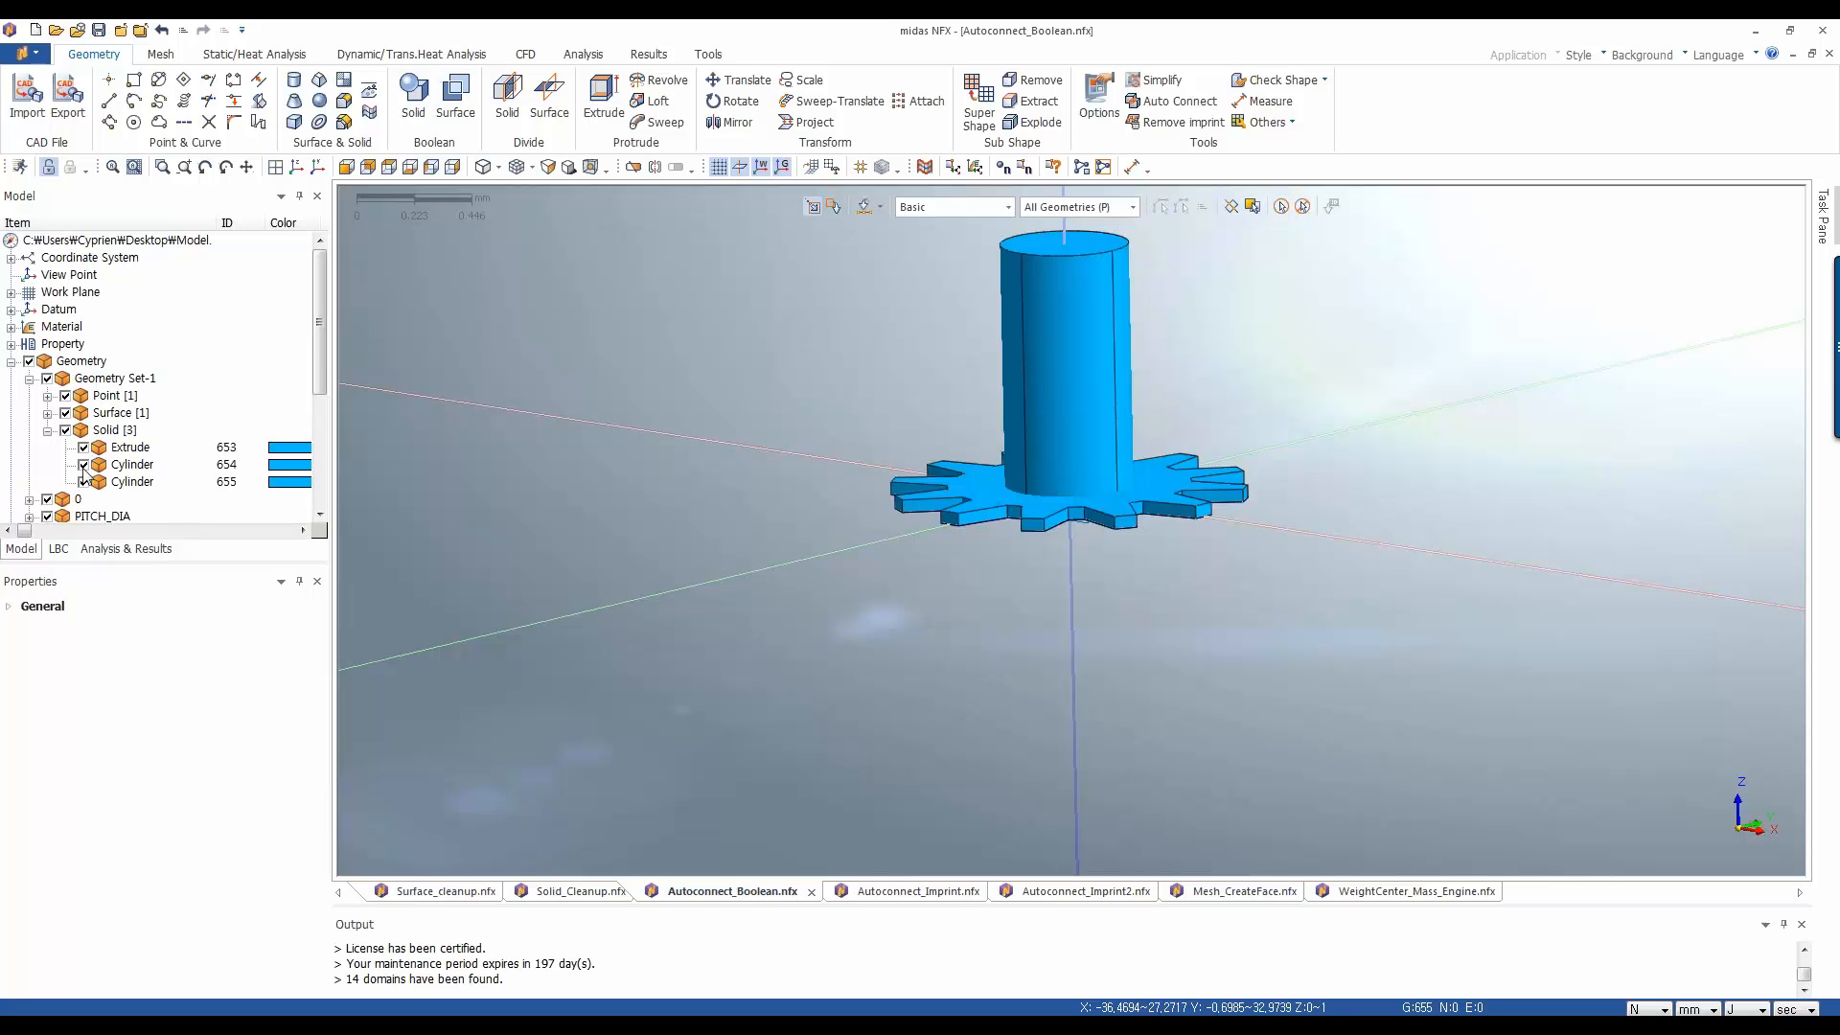
left_click(84, 466)
left_click(83, 481)
left_click(83, 482)
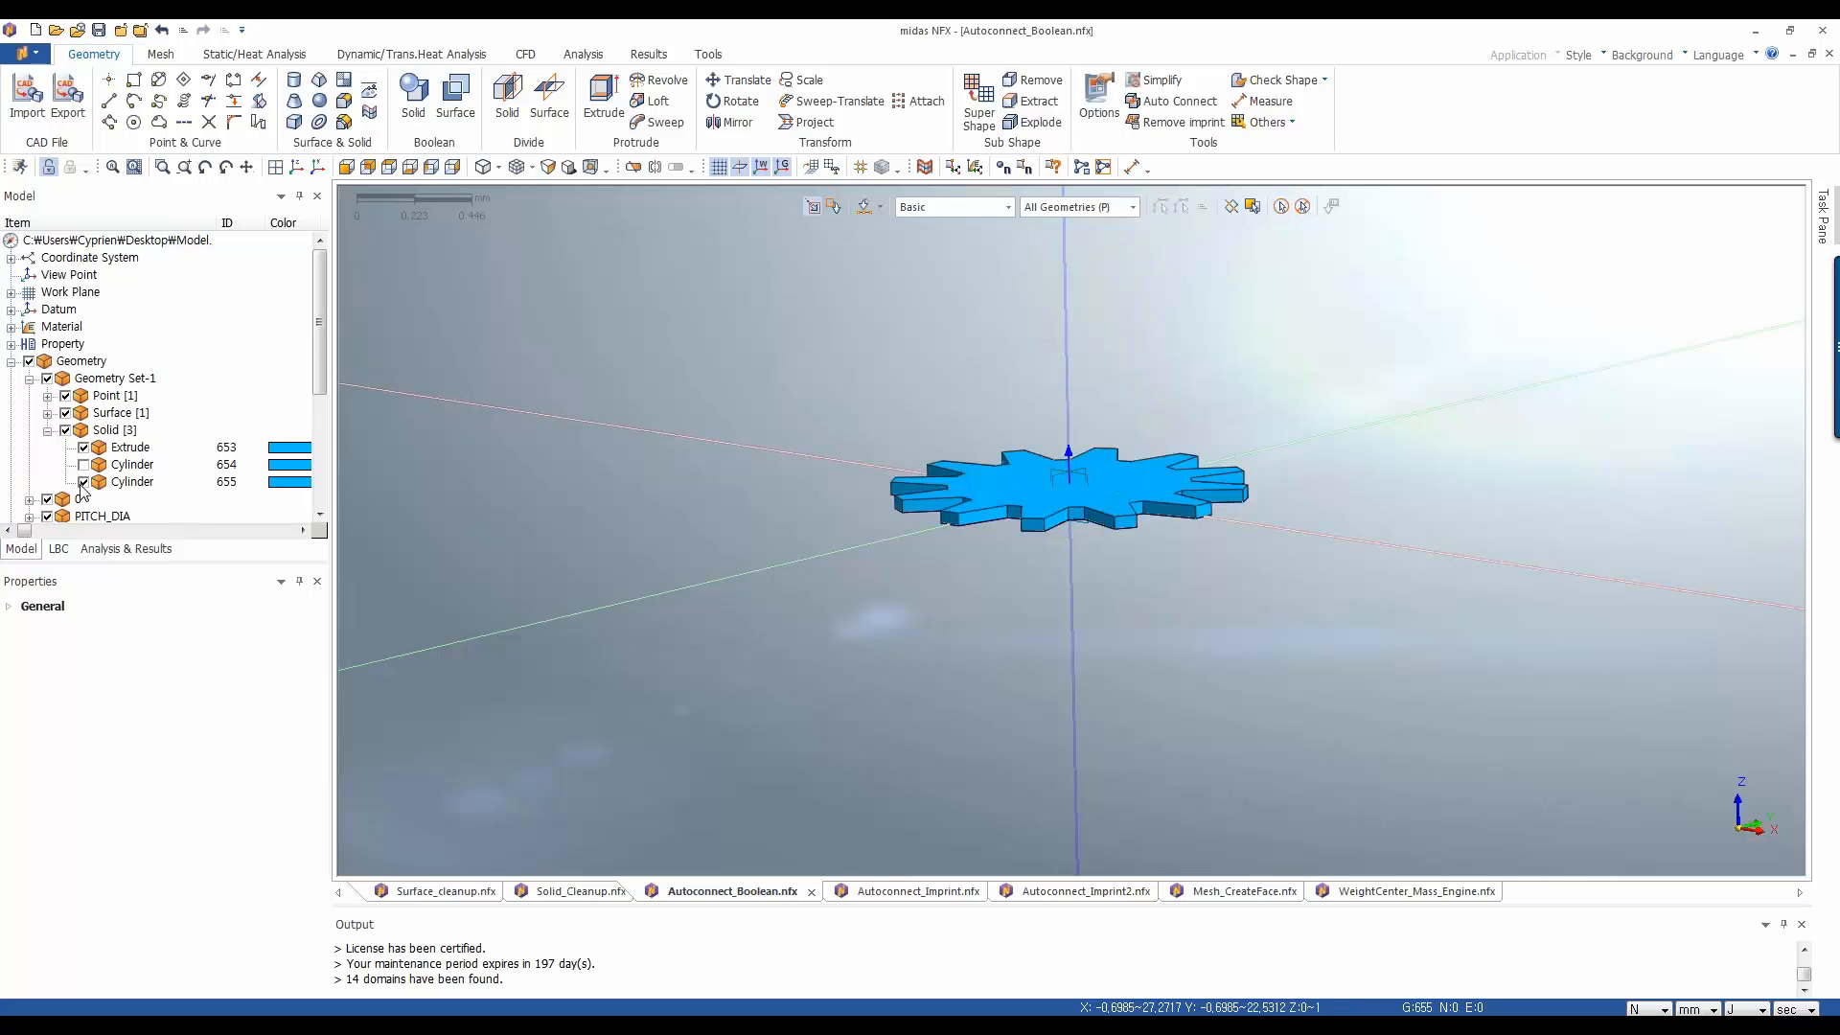
left_click(132, 482)
left_click(952, 699)
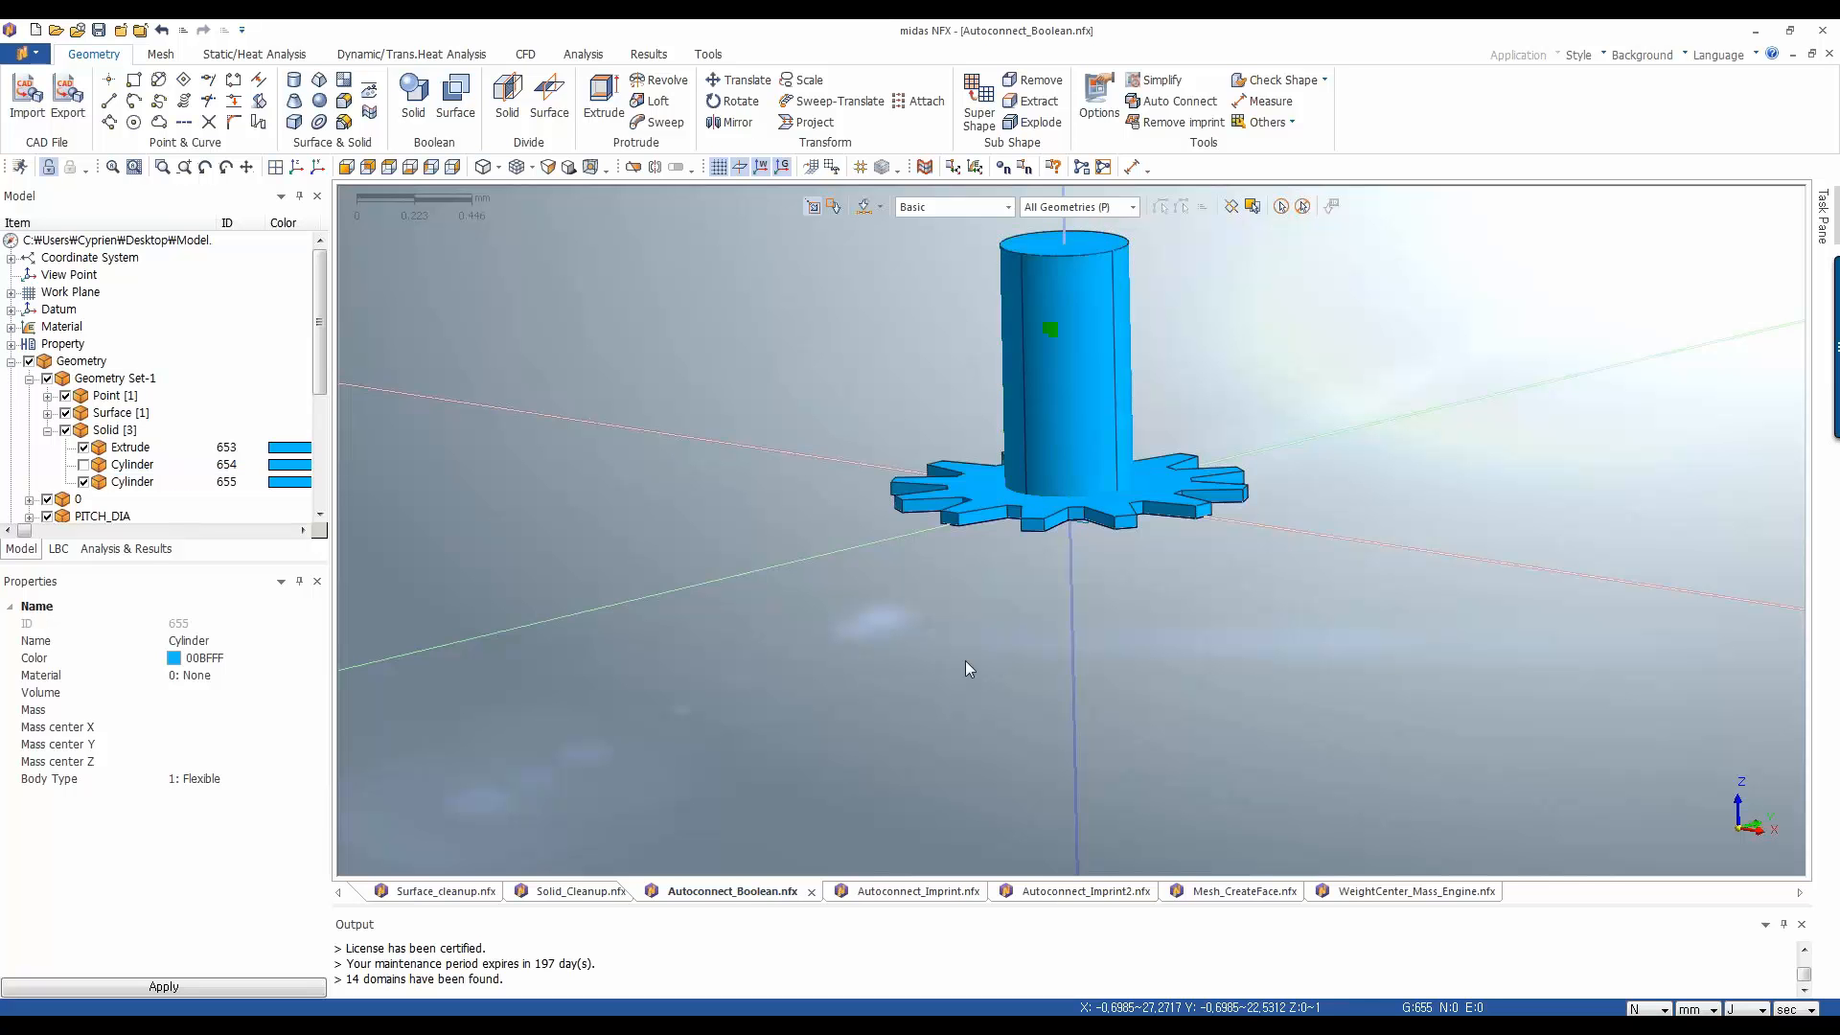
Auto Connect the gear and its central cylinder with the Boolean method
scroll(964, 659, "down", 2)
scroll(1144, 388, "up", 4)
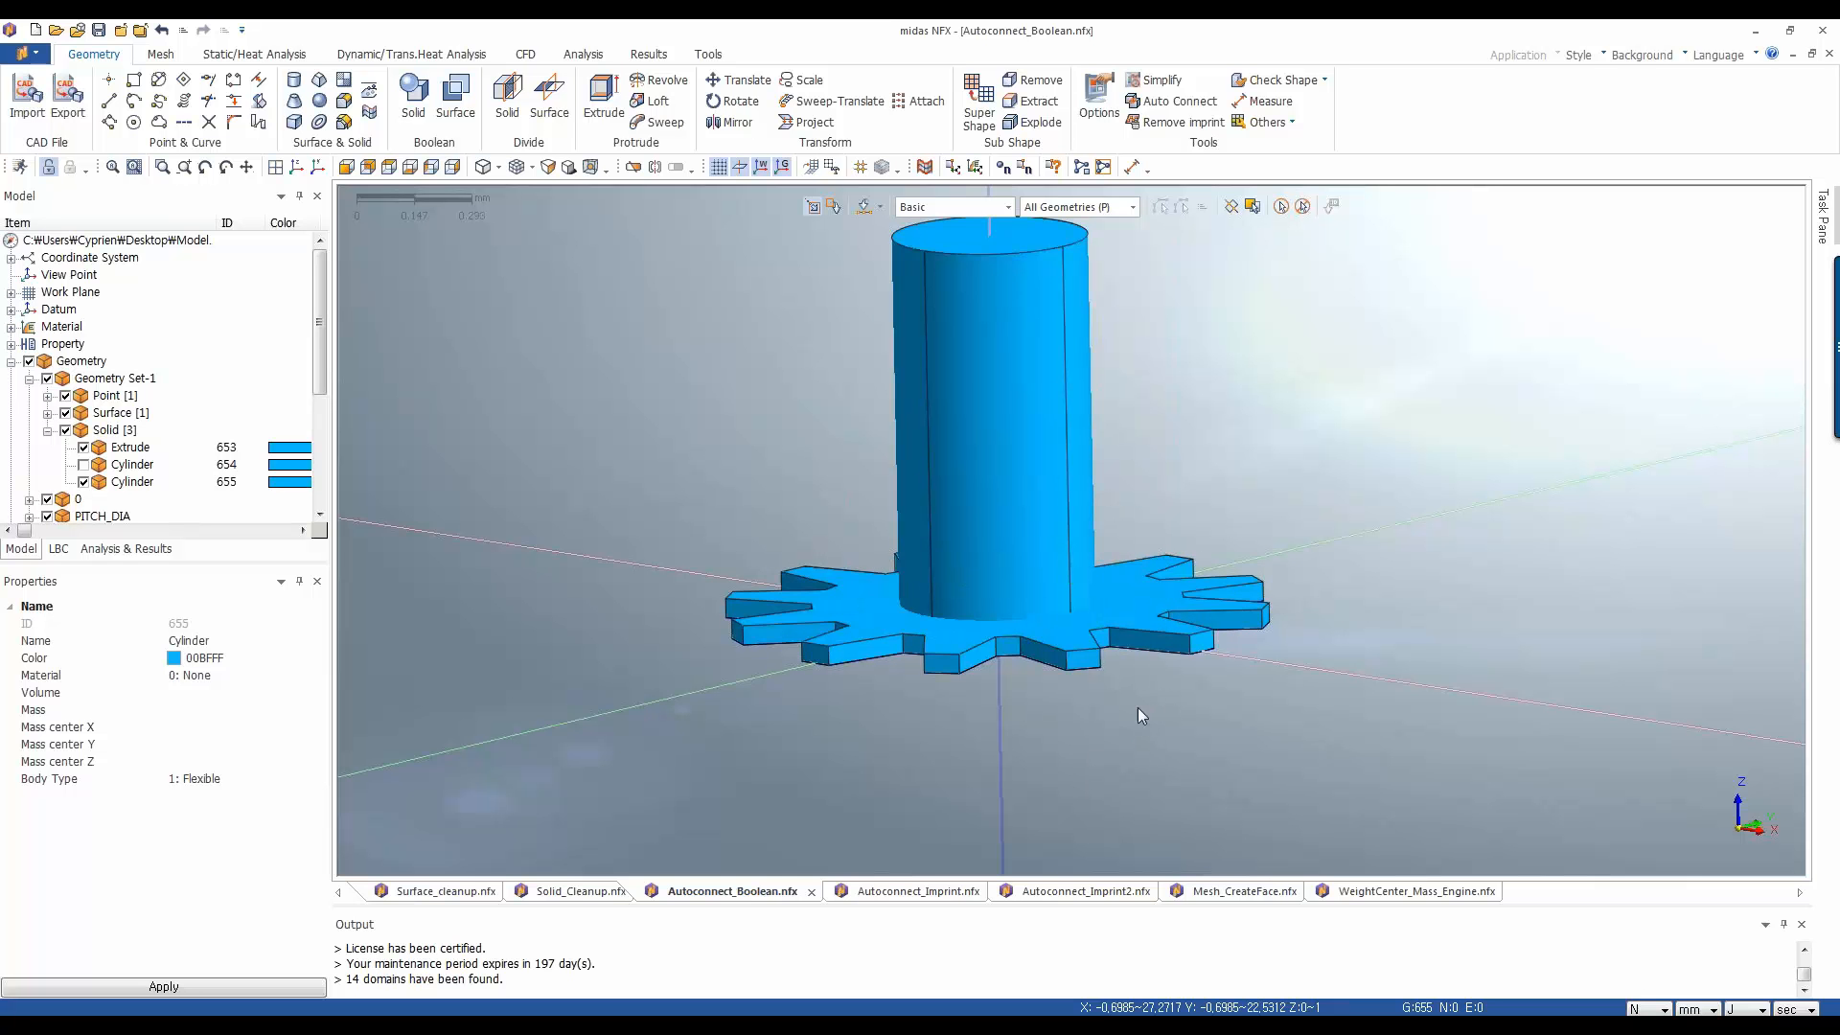
middle_click_drag(1113, 744, 1334, 364)
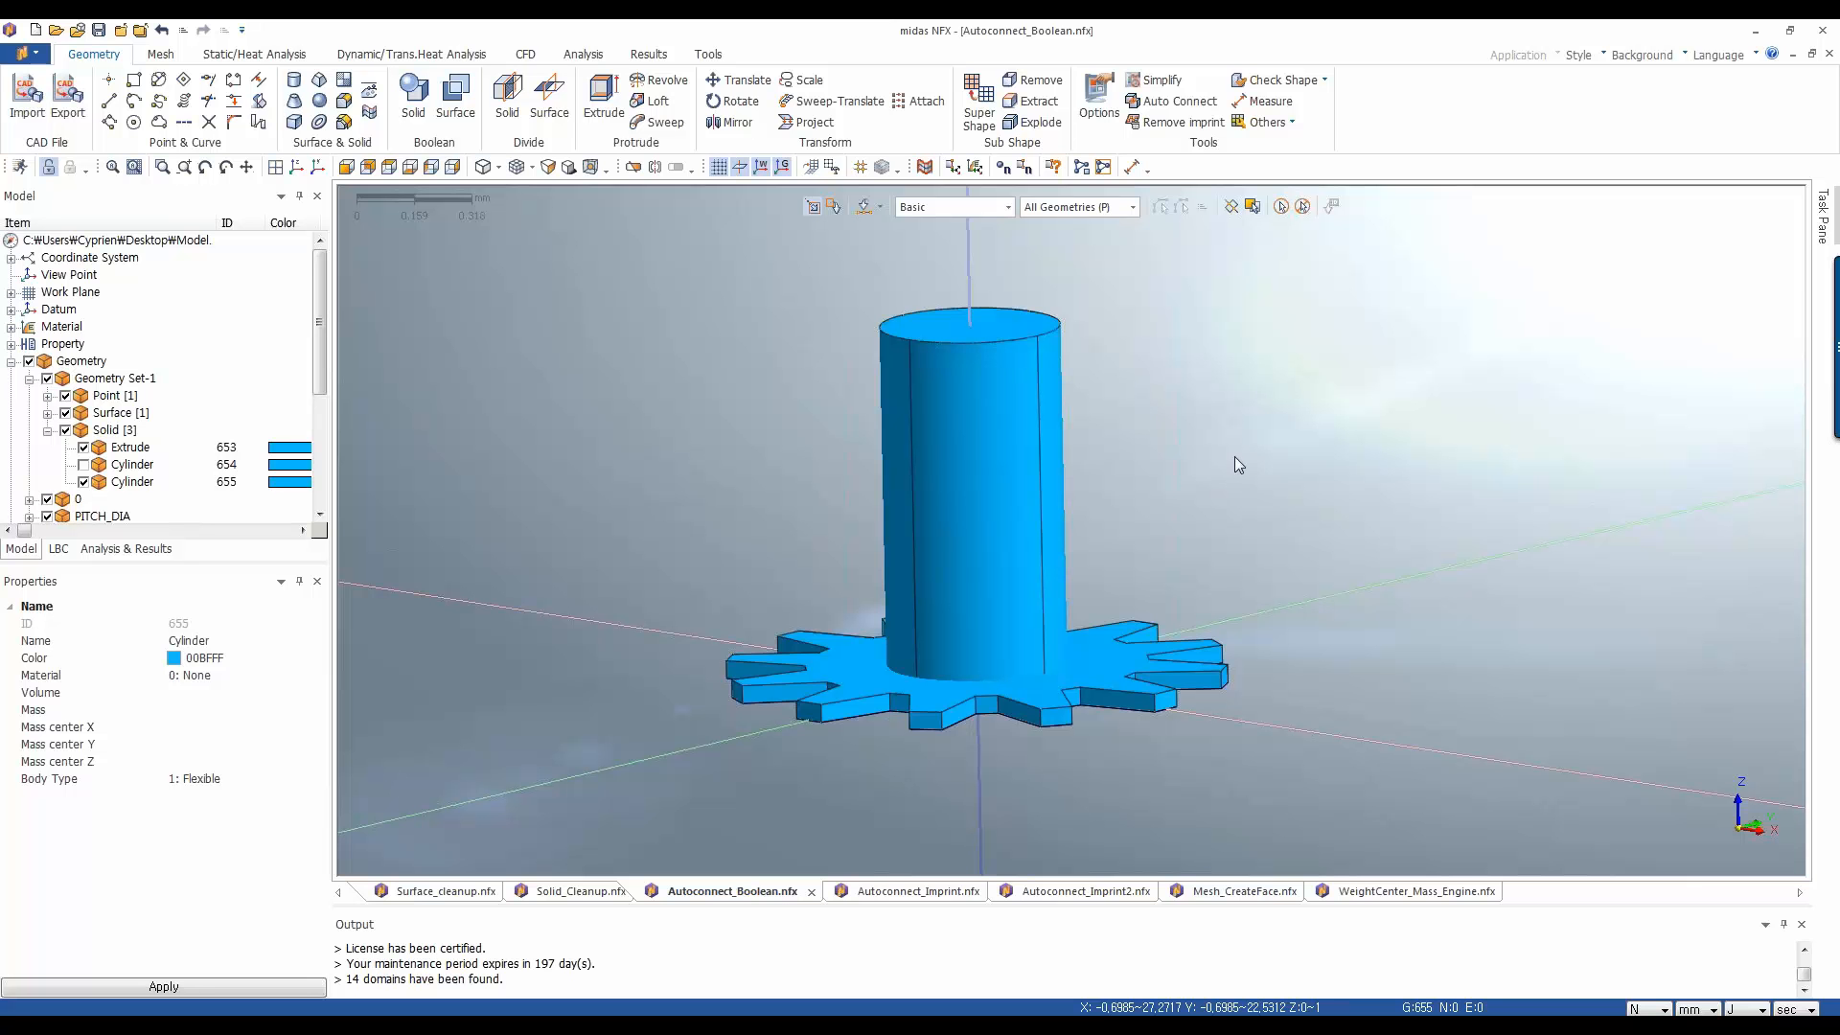
left_click(1176, 101)
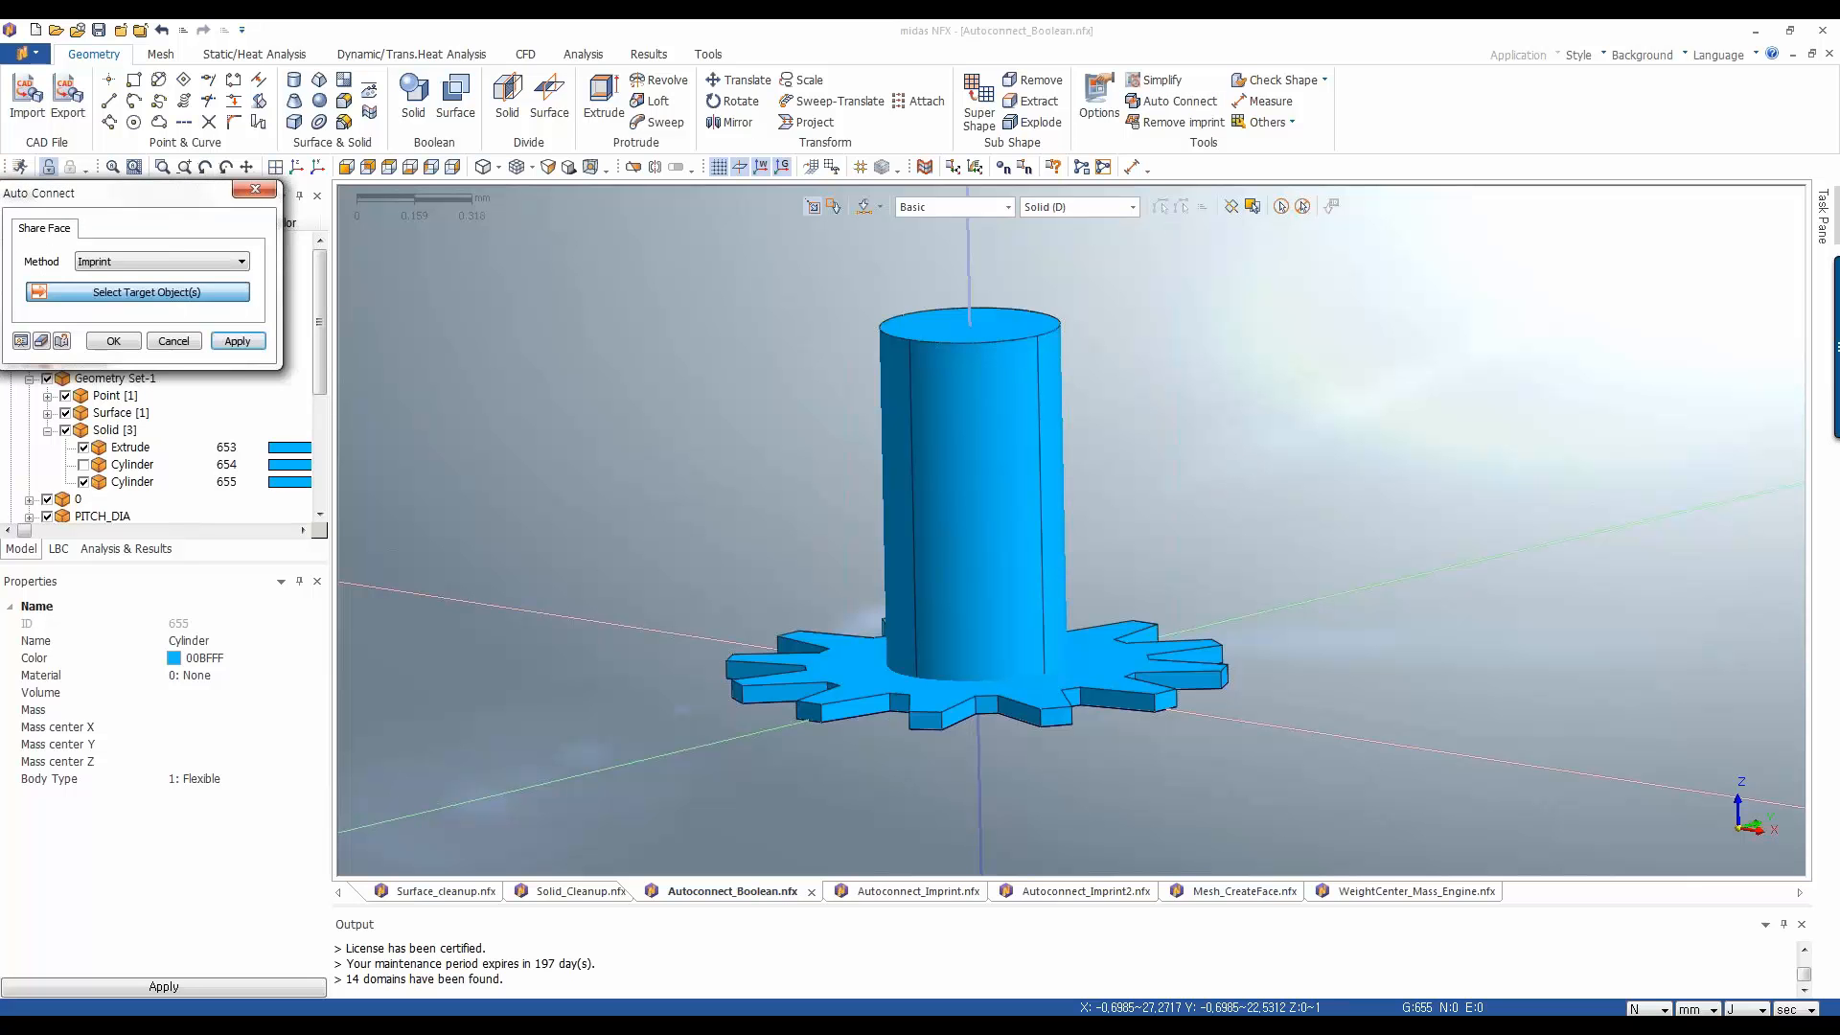
left_click_drag(135, 199, 537, 295)
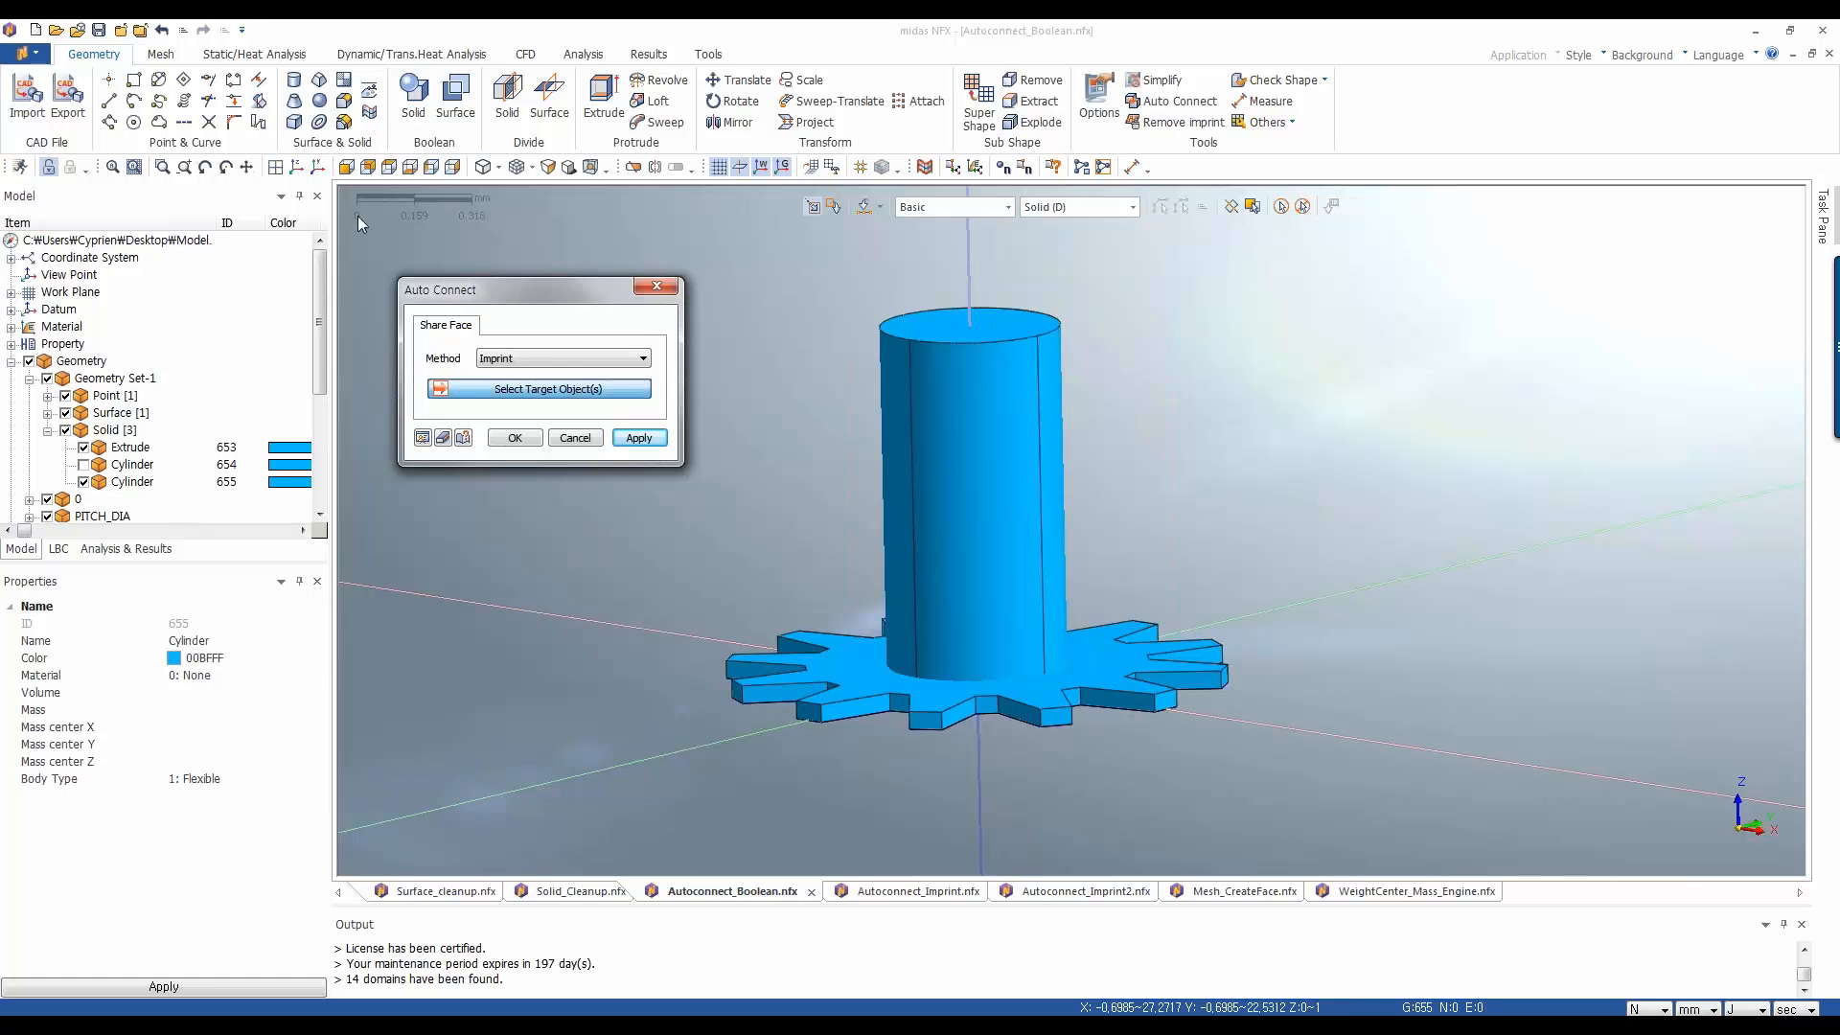
left_click(566, 365)
left_click(567, 382)
left_click(1075, 672)
left_click(1044, 634)
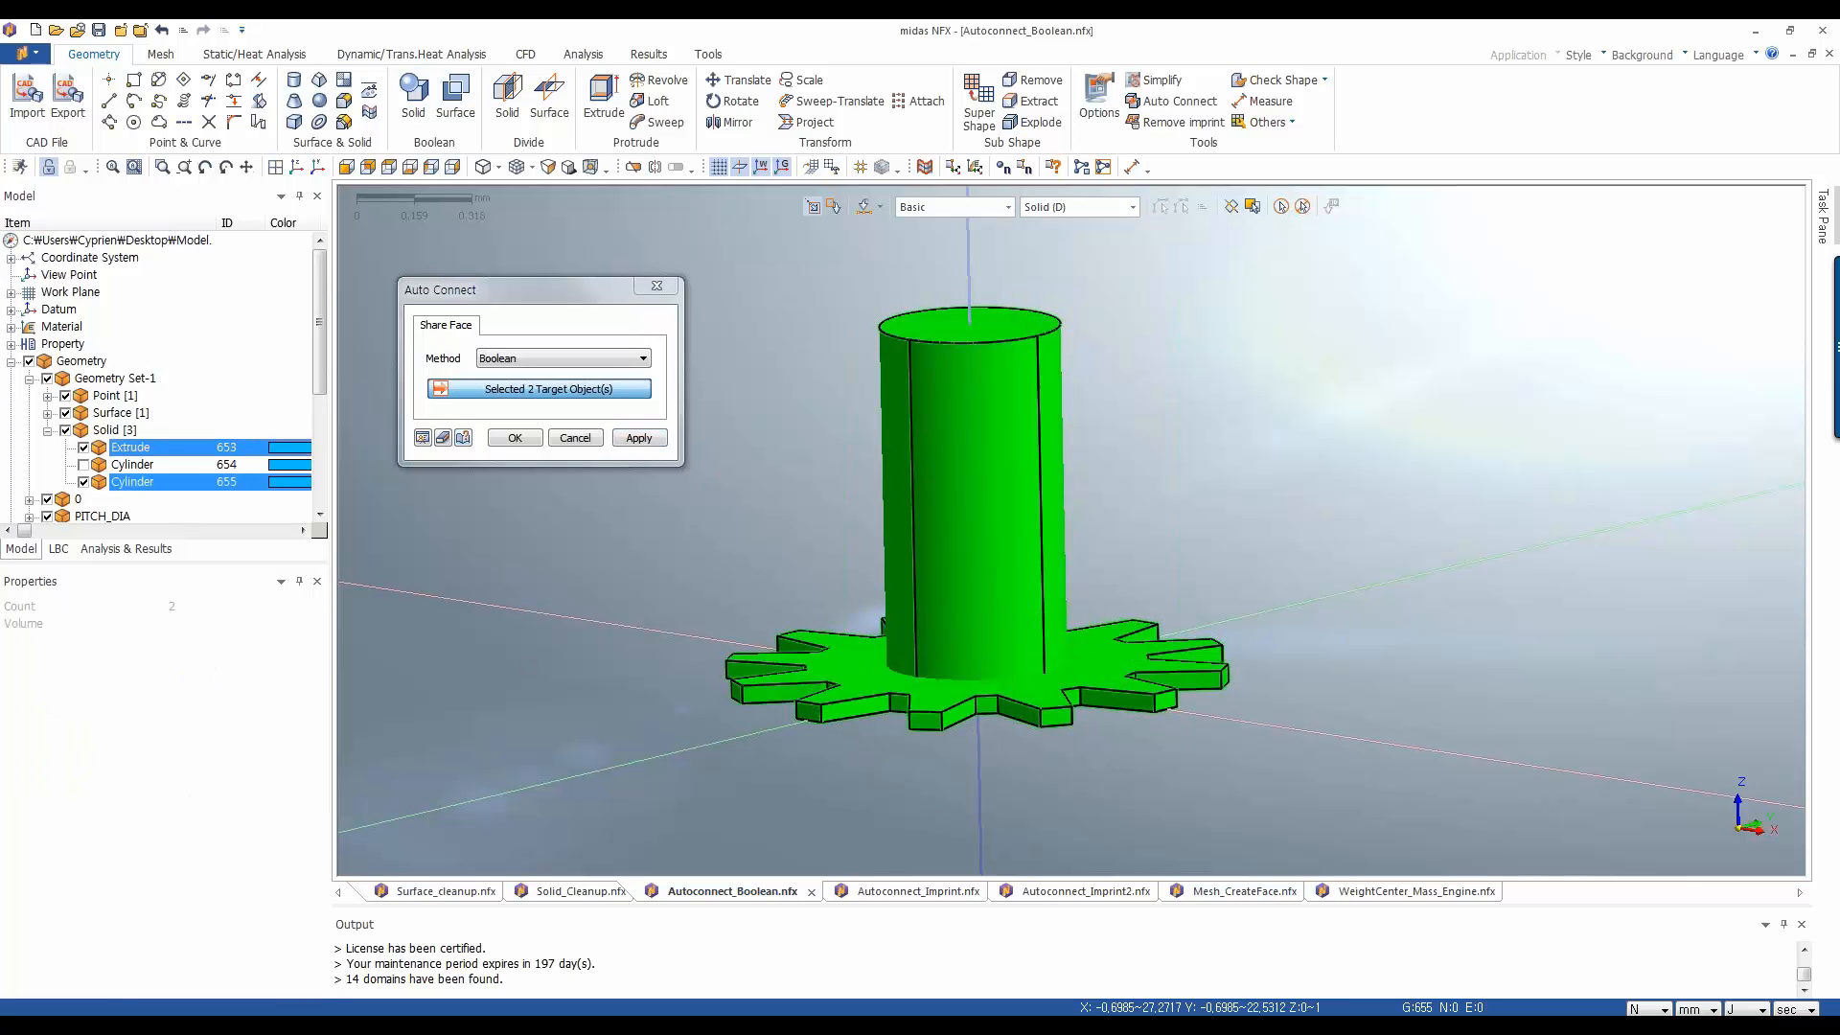
left_click(515, 437)
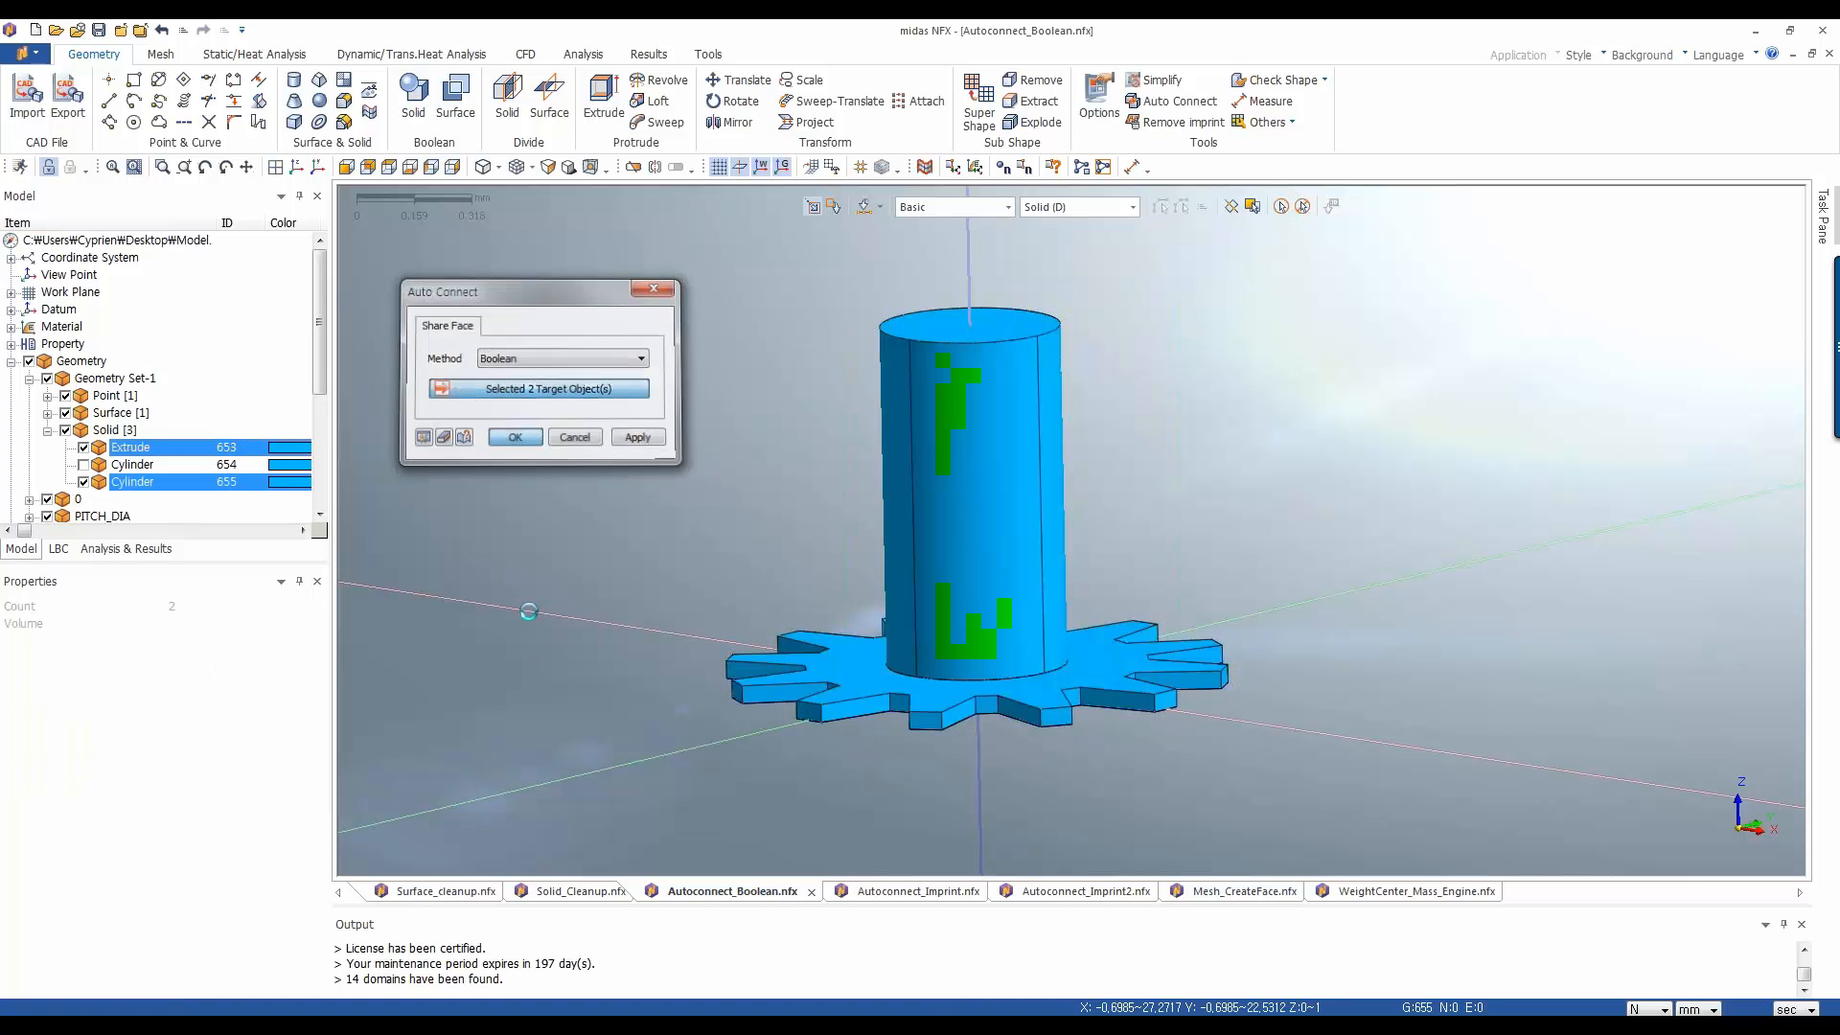
Select all the remaining imported gear outlines away from the origin and hide them
scroll(617, 579, "down", 3)
scroll(617, 575, "up", 1)
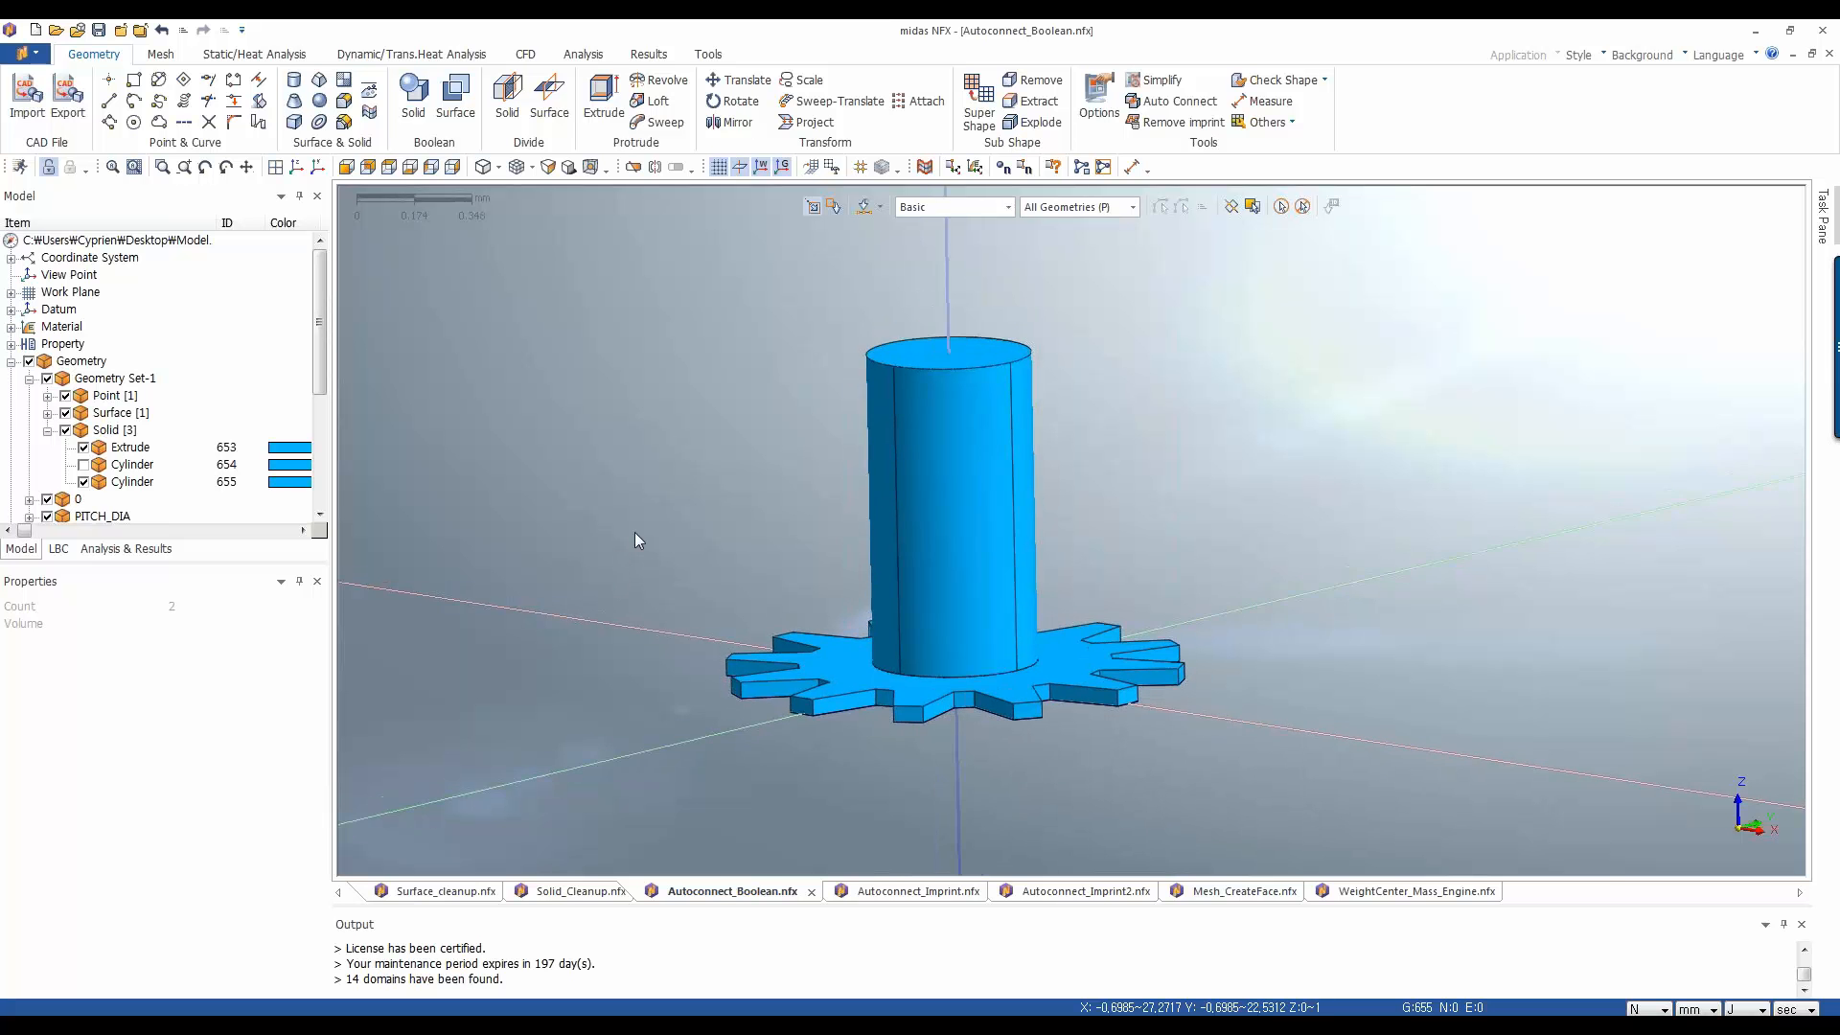
scroll(675, 631, "down", 8)
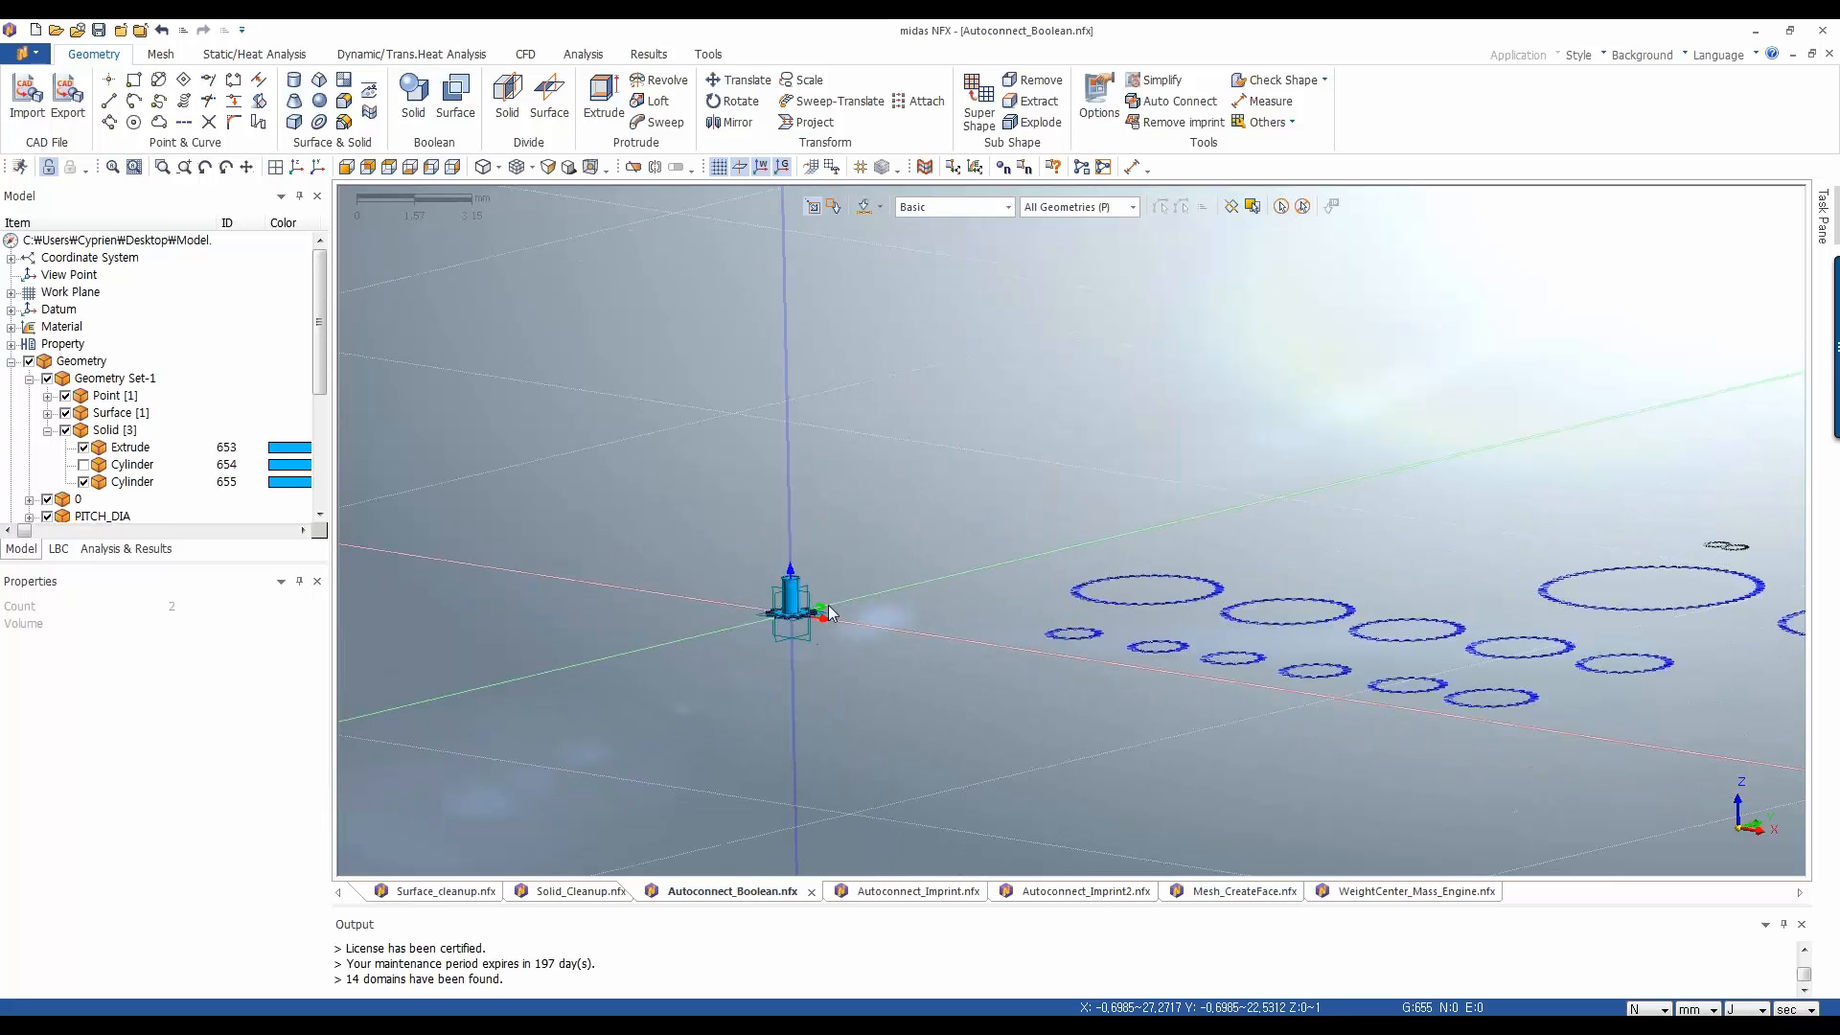
scroll(829, 613, "down", 2)
left_click_drag(984, 467, 1751, 693)
right_click(1575, 657)
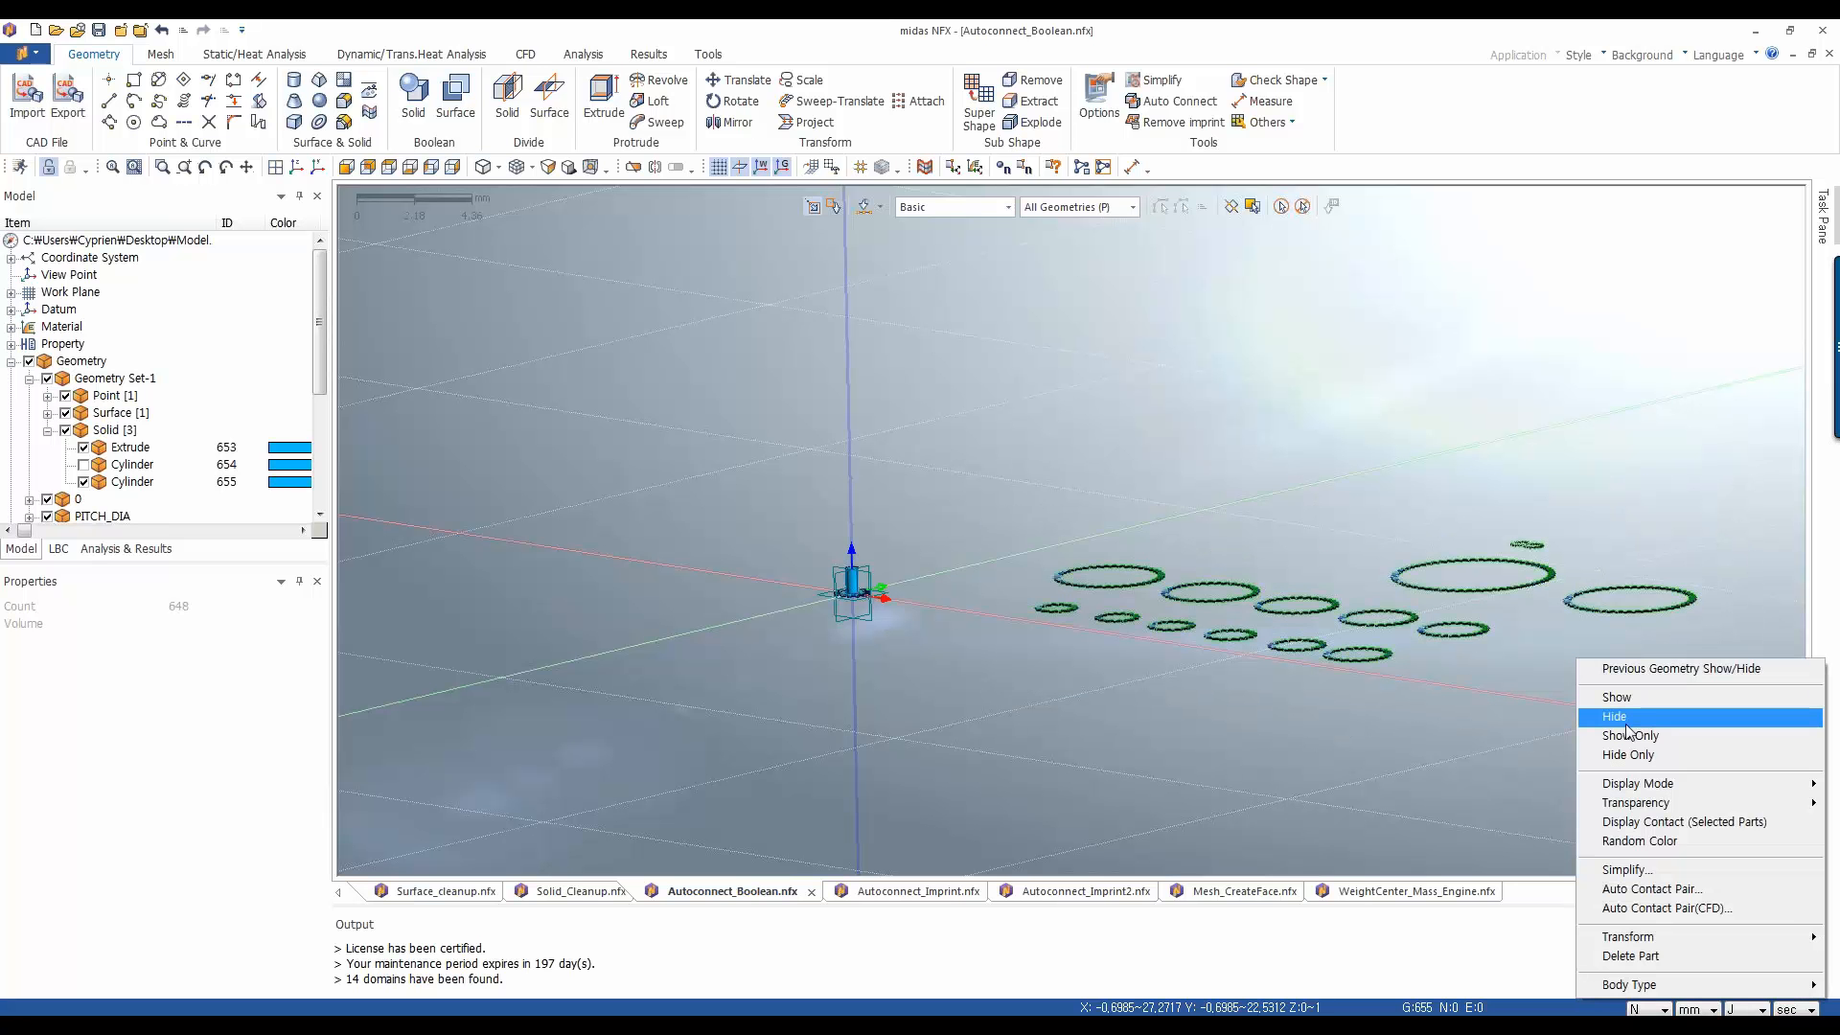
left_click(1624, 720)
Hide the surface in Geometry Set-1 and inspect the gear's underside and its junction with the cylinder
scroll(697, 623, "down", 4)
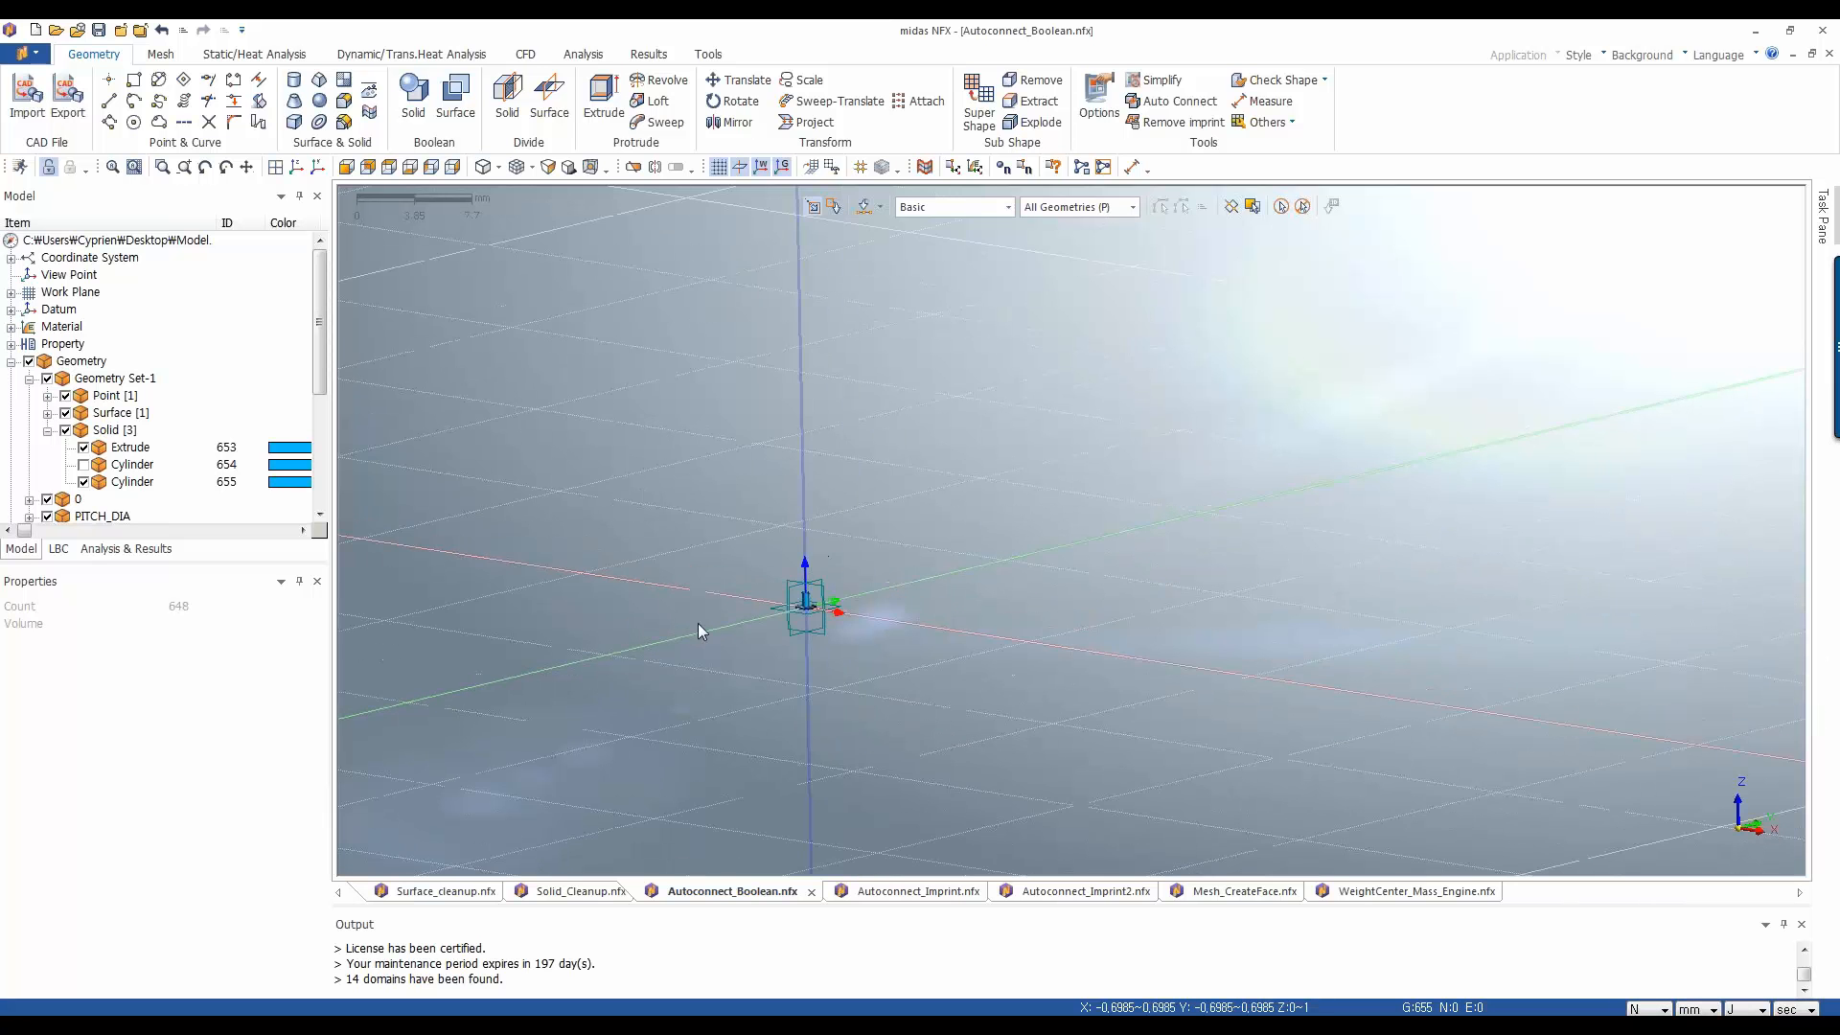
scroll(722, 537, "up", 8)
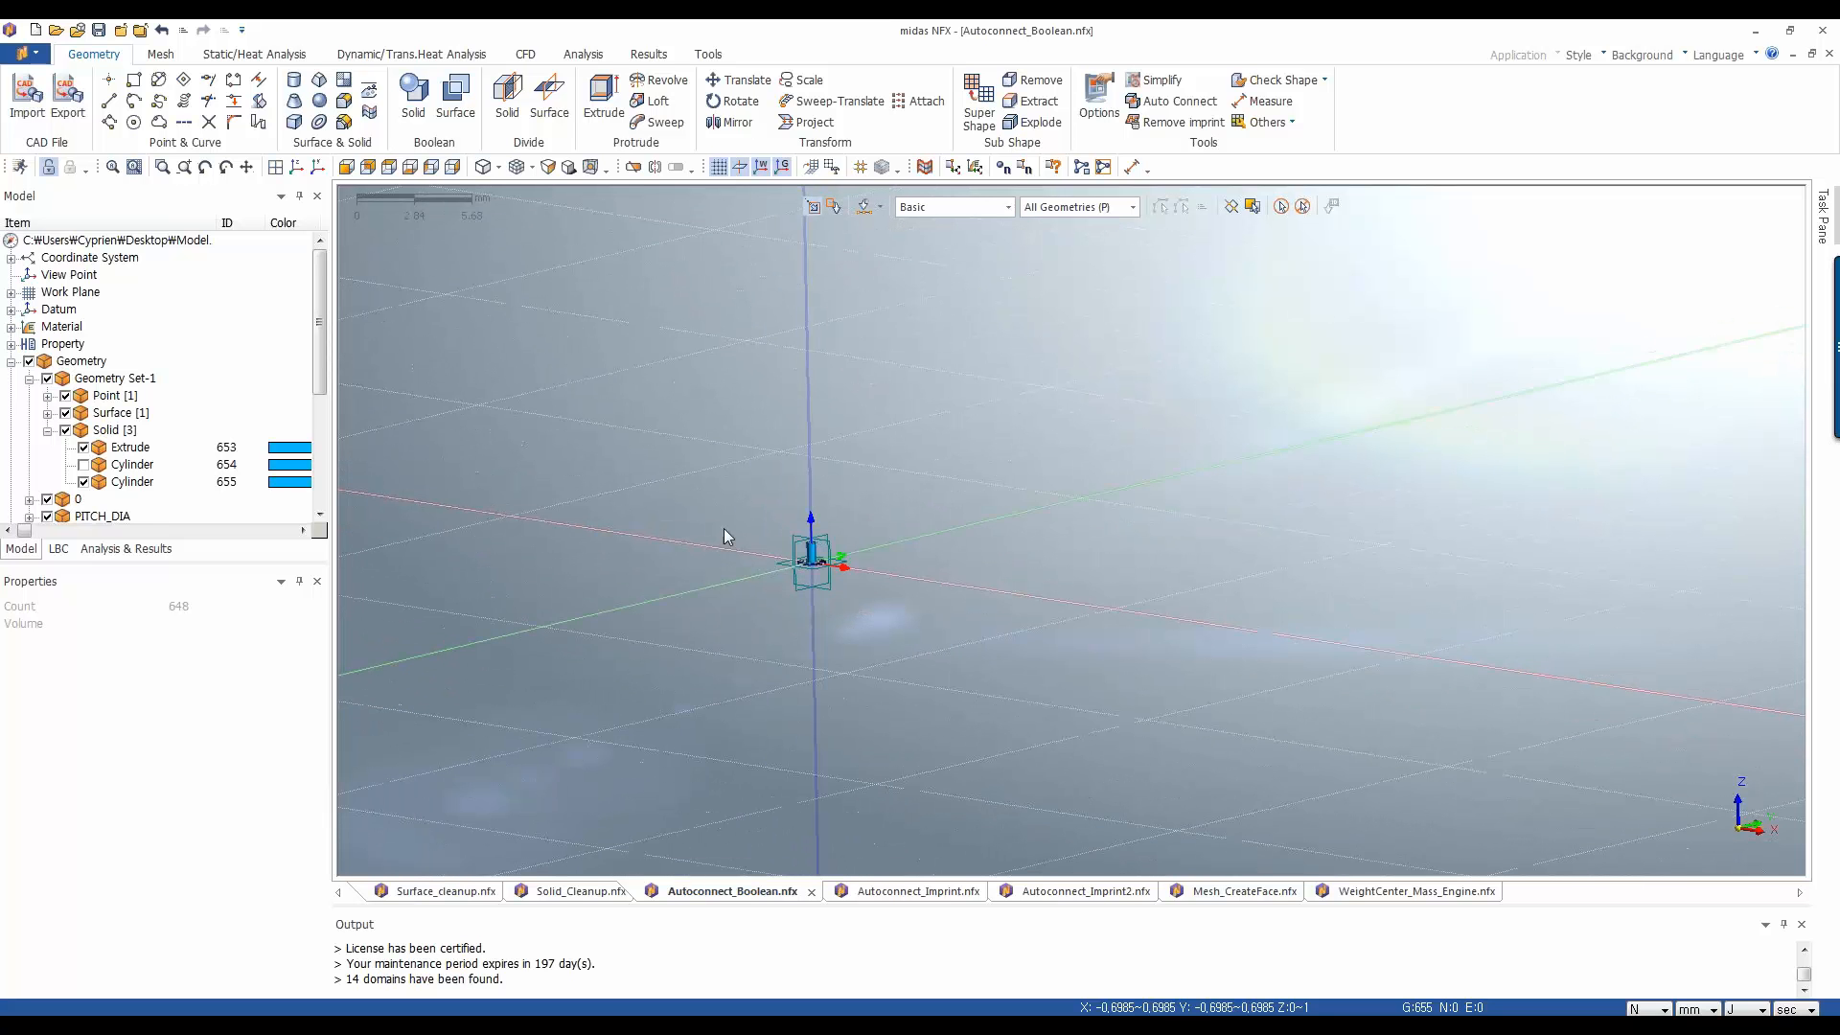
scroll(786, 455, "up", 5)
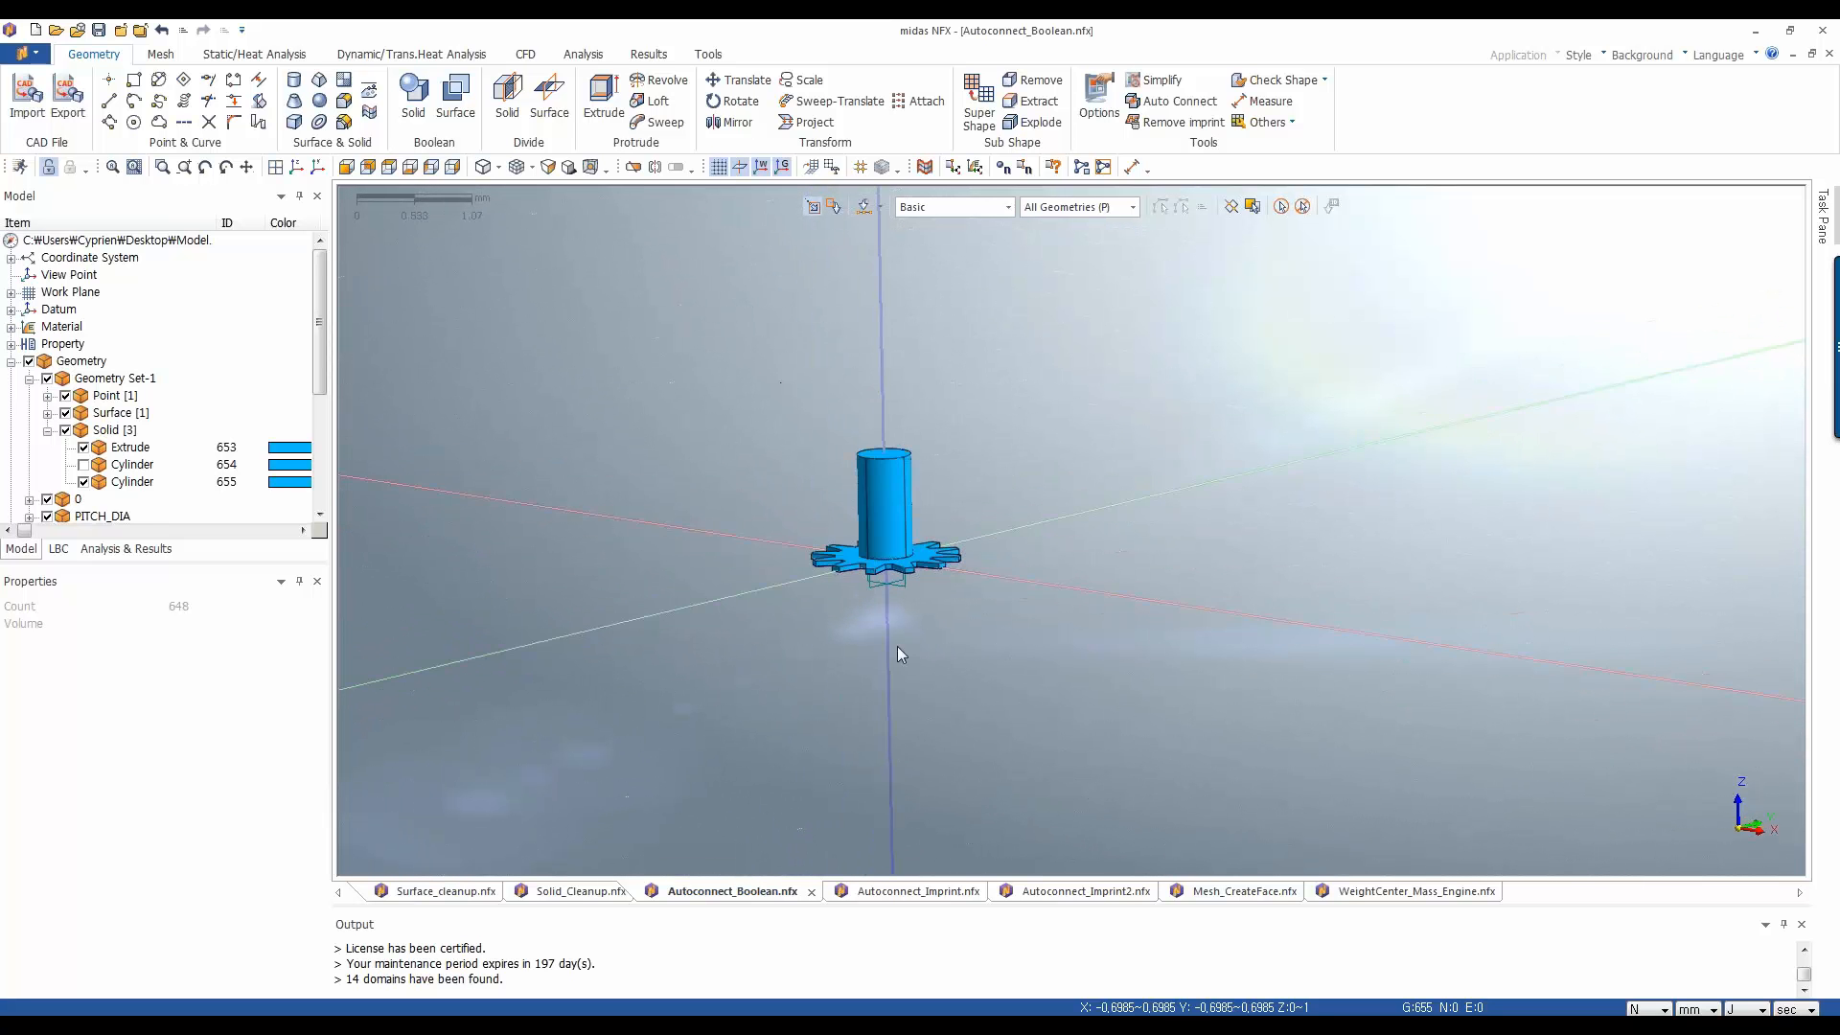
middle_click_drag(993, 439, 811, 505)
scroll(785, 618, "up", 3)
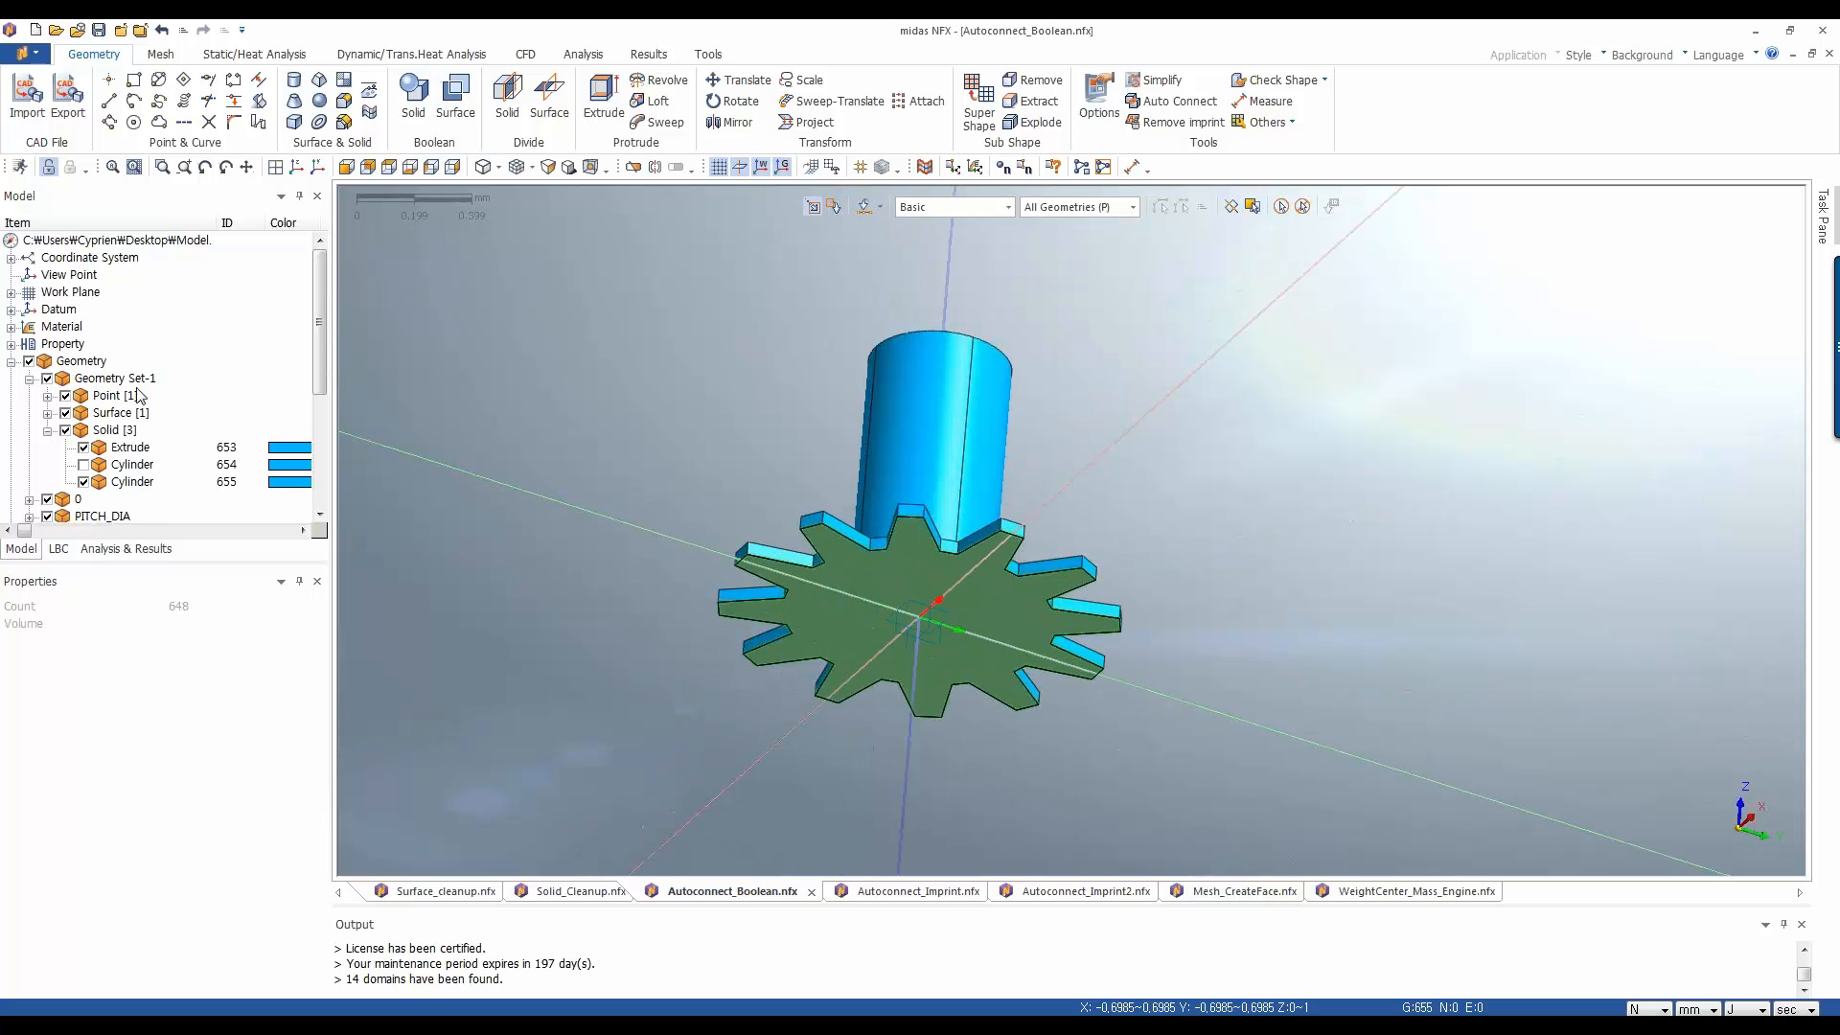
left_click(65, 413)
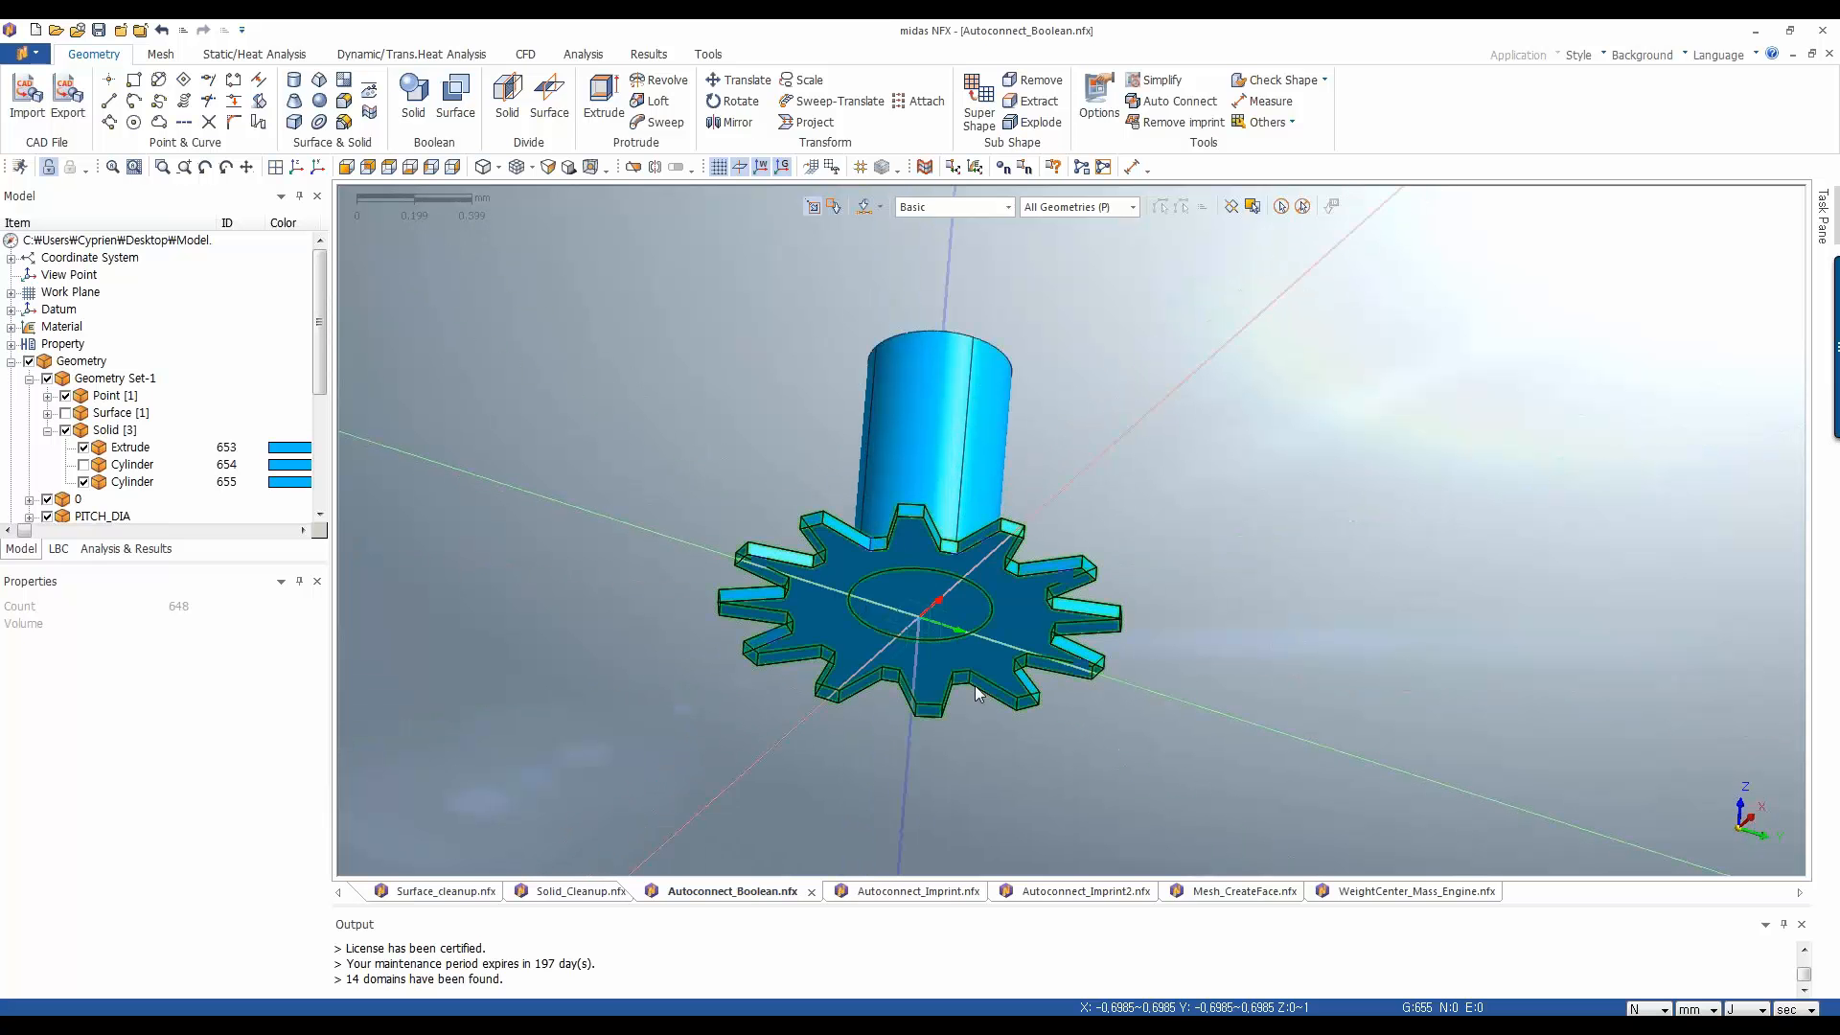
middle_click_drag(1021, 471, 636, 594)
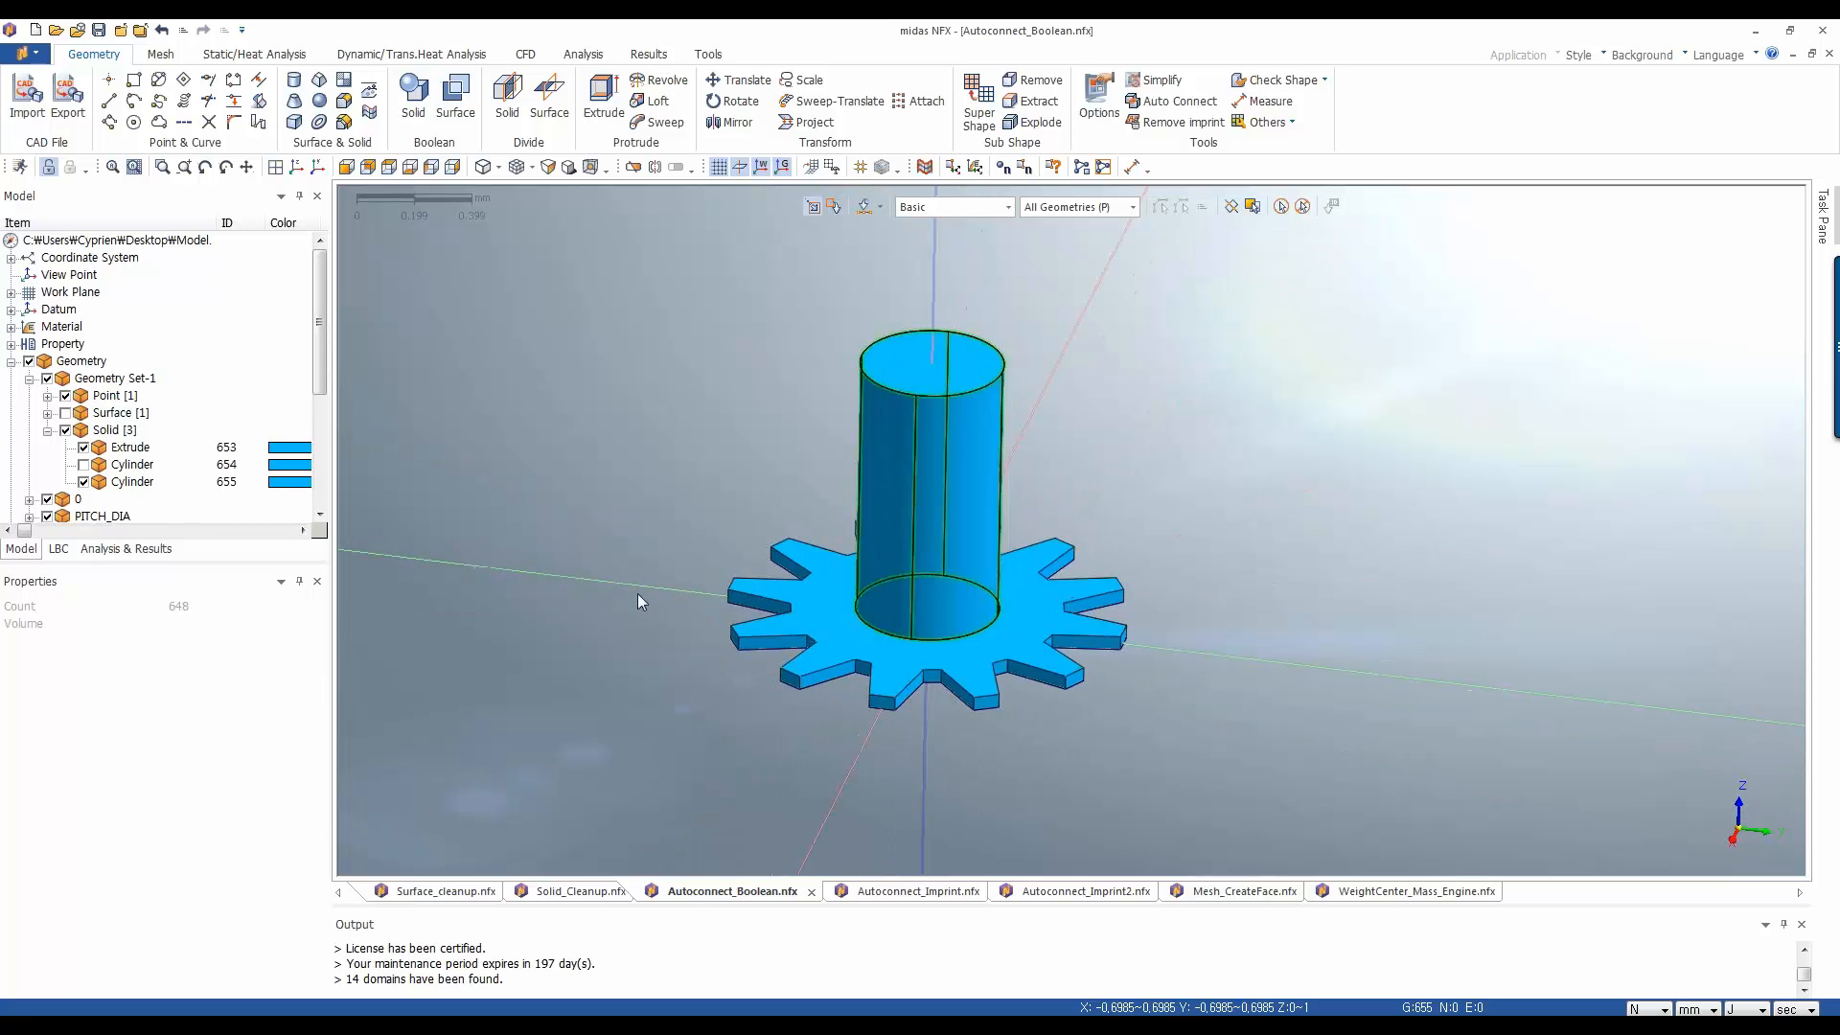
Toggle the gear solid's display, then hide the central cylinder to examine the shared circular face on the gear
left_click(83, 447)
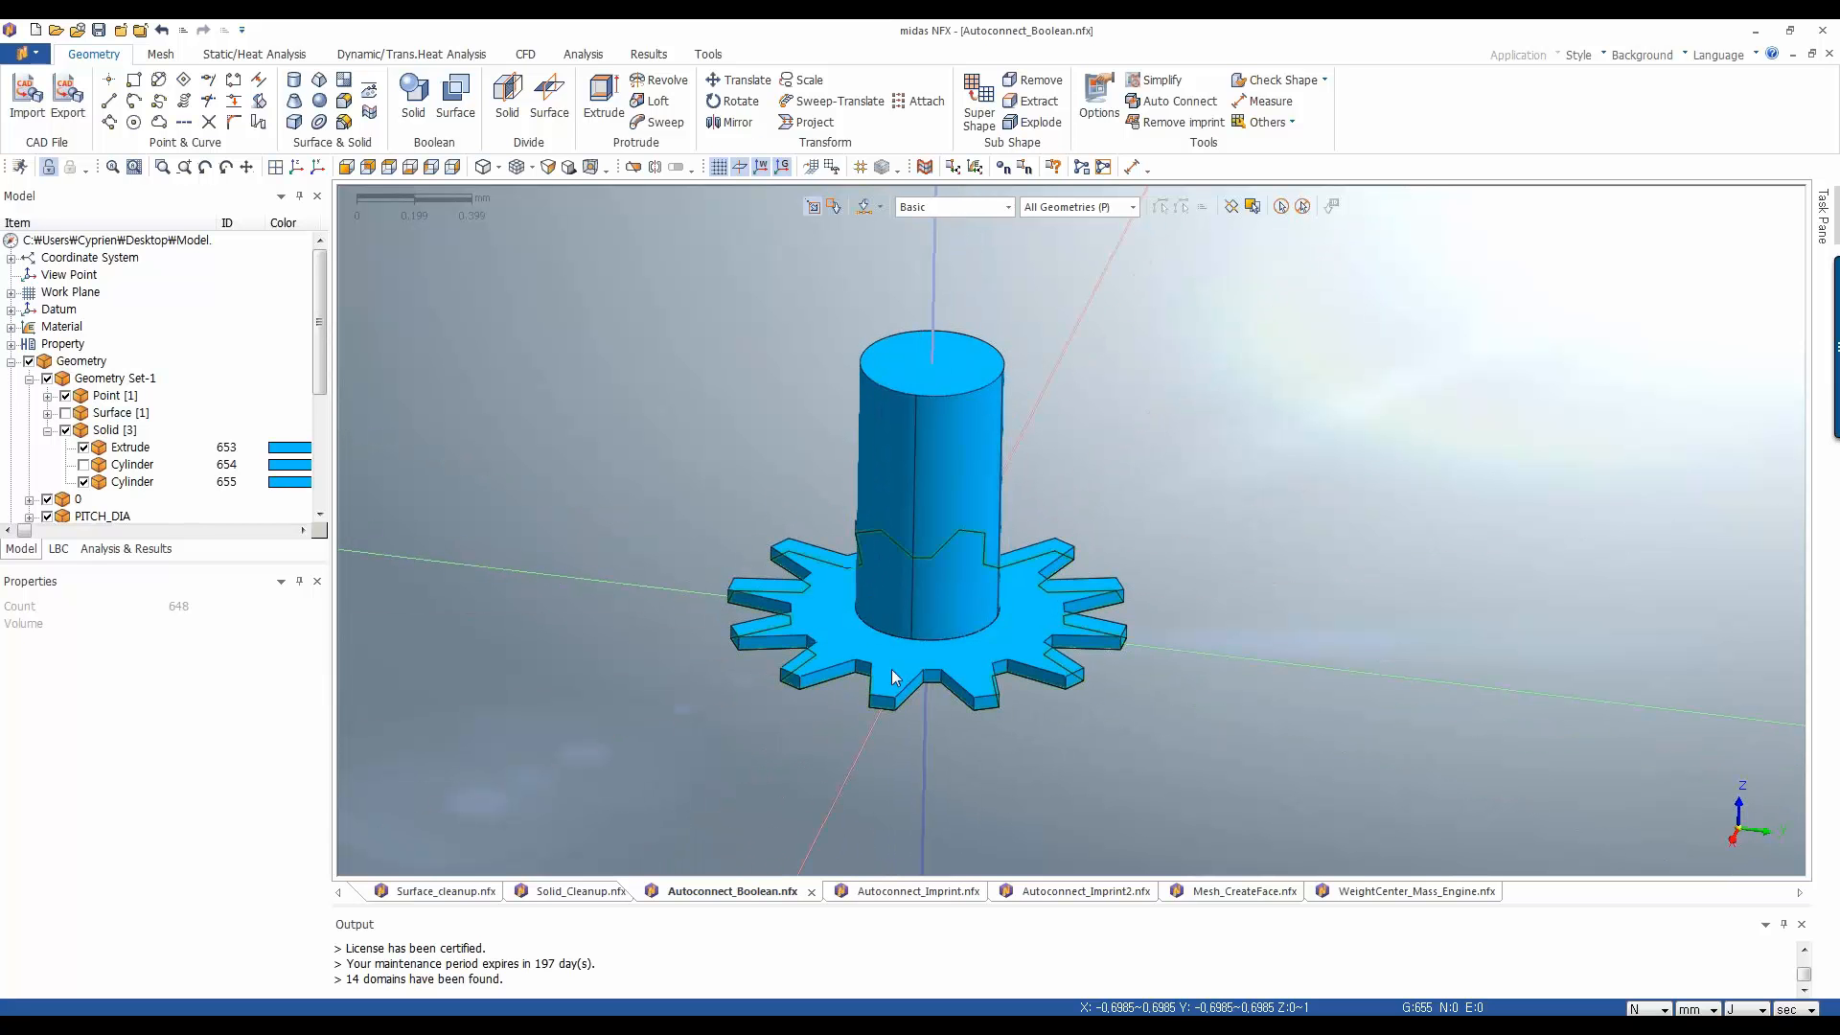
left_click(84, 448)
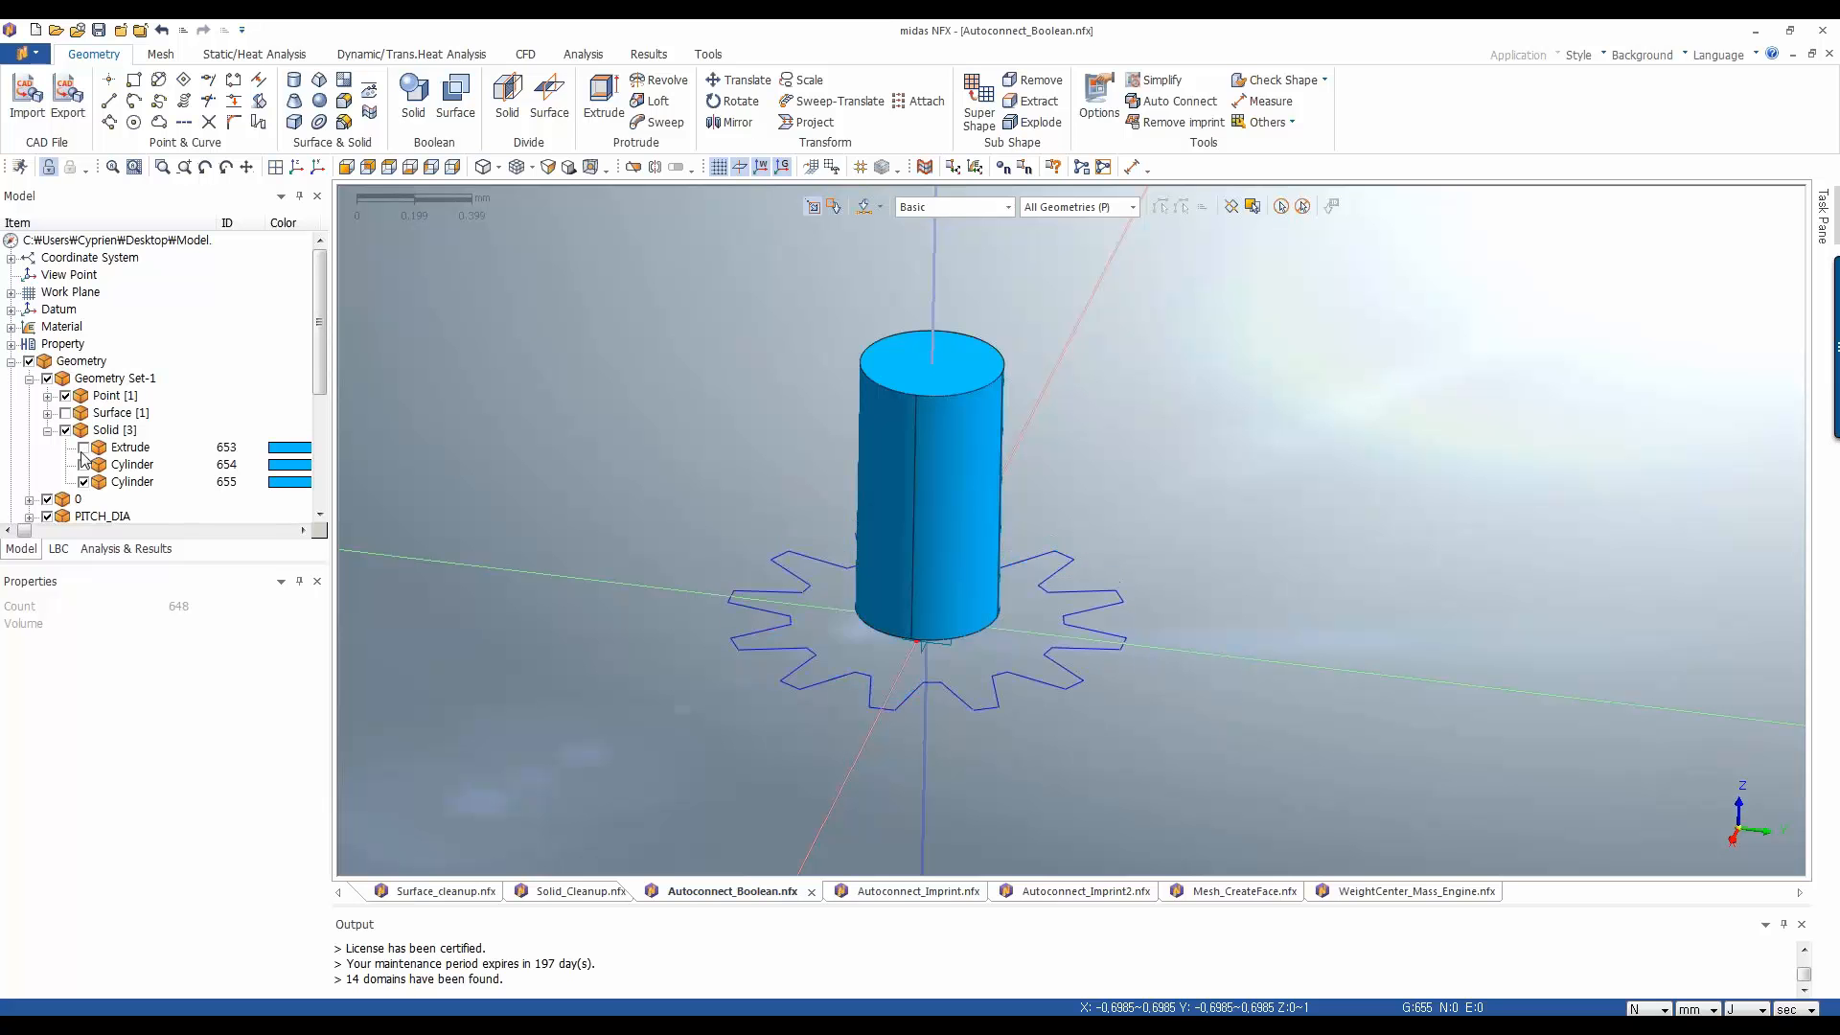
left_click(83, 448)
left_click(84, 484)
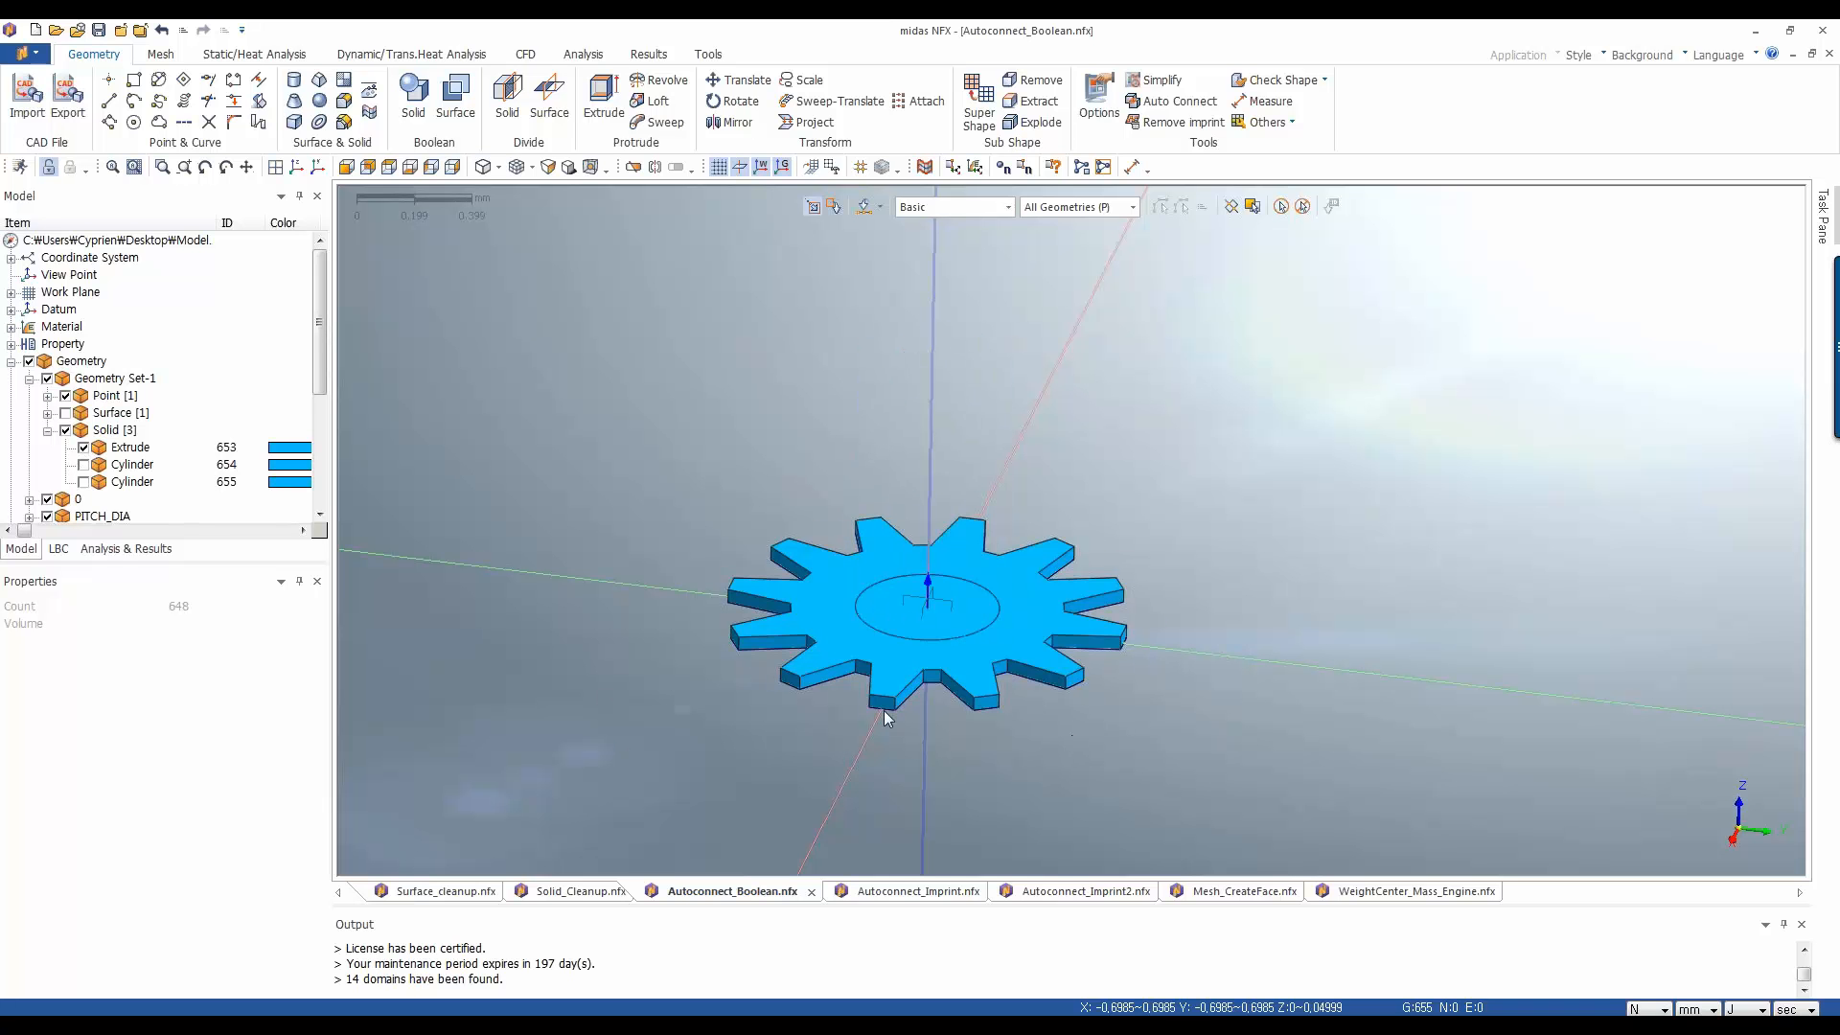
scroll(862, 516, "up", 5)
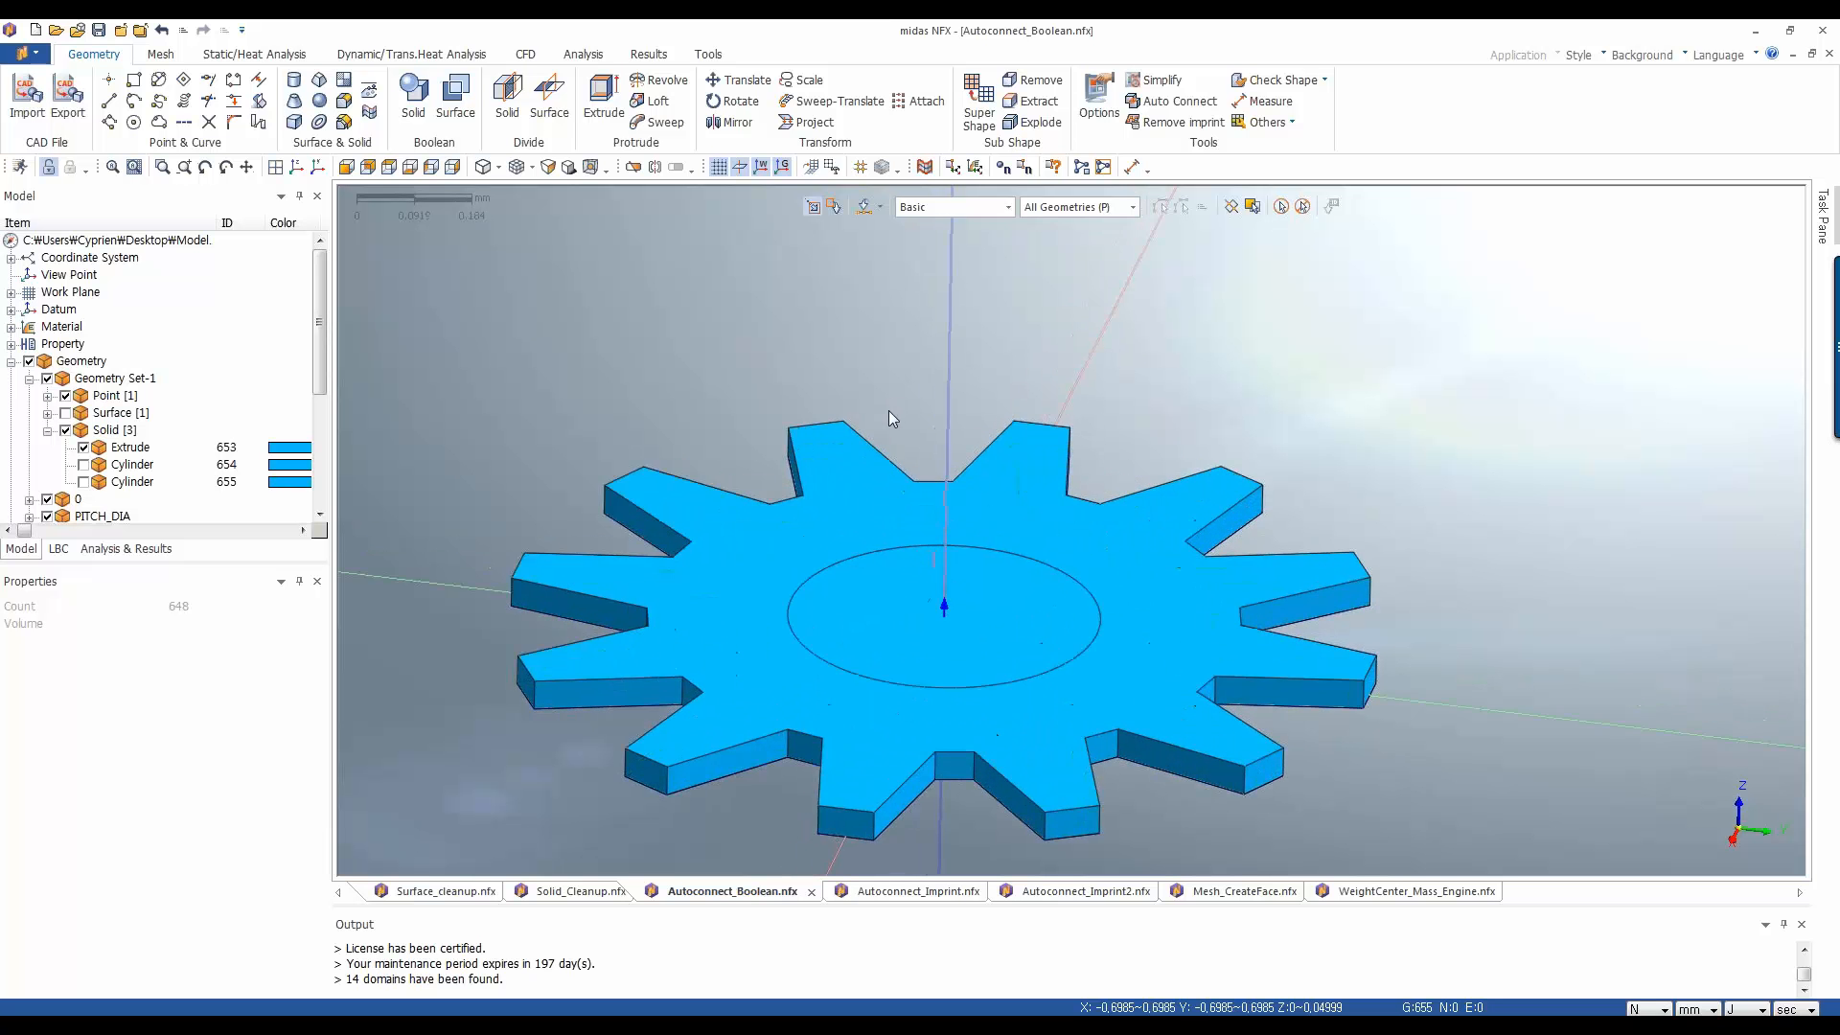
scroll(888, 418, "down", 2)
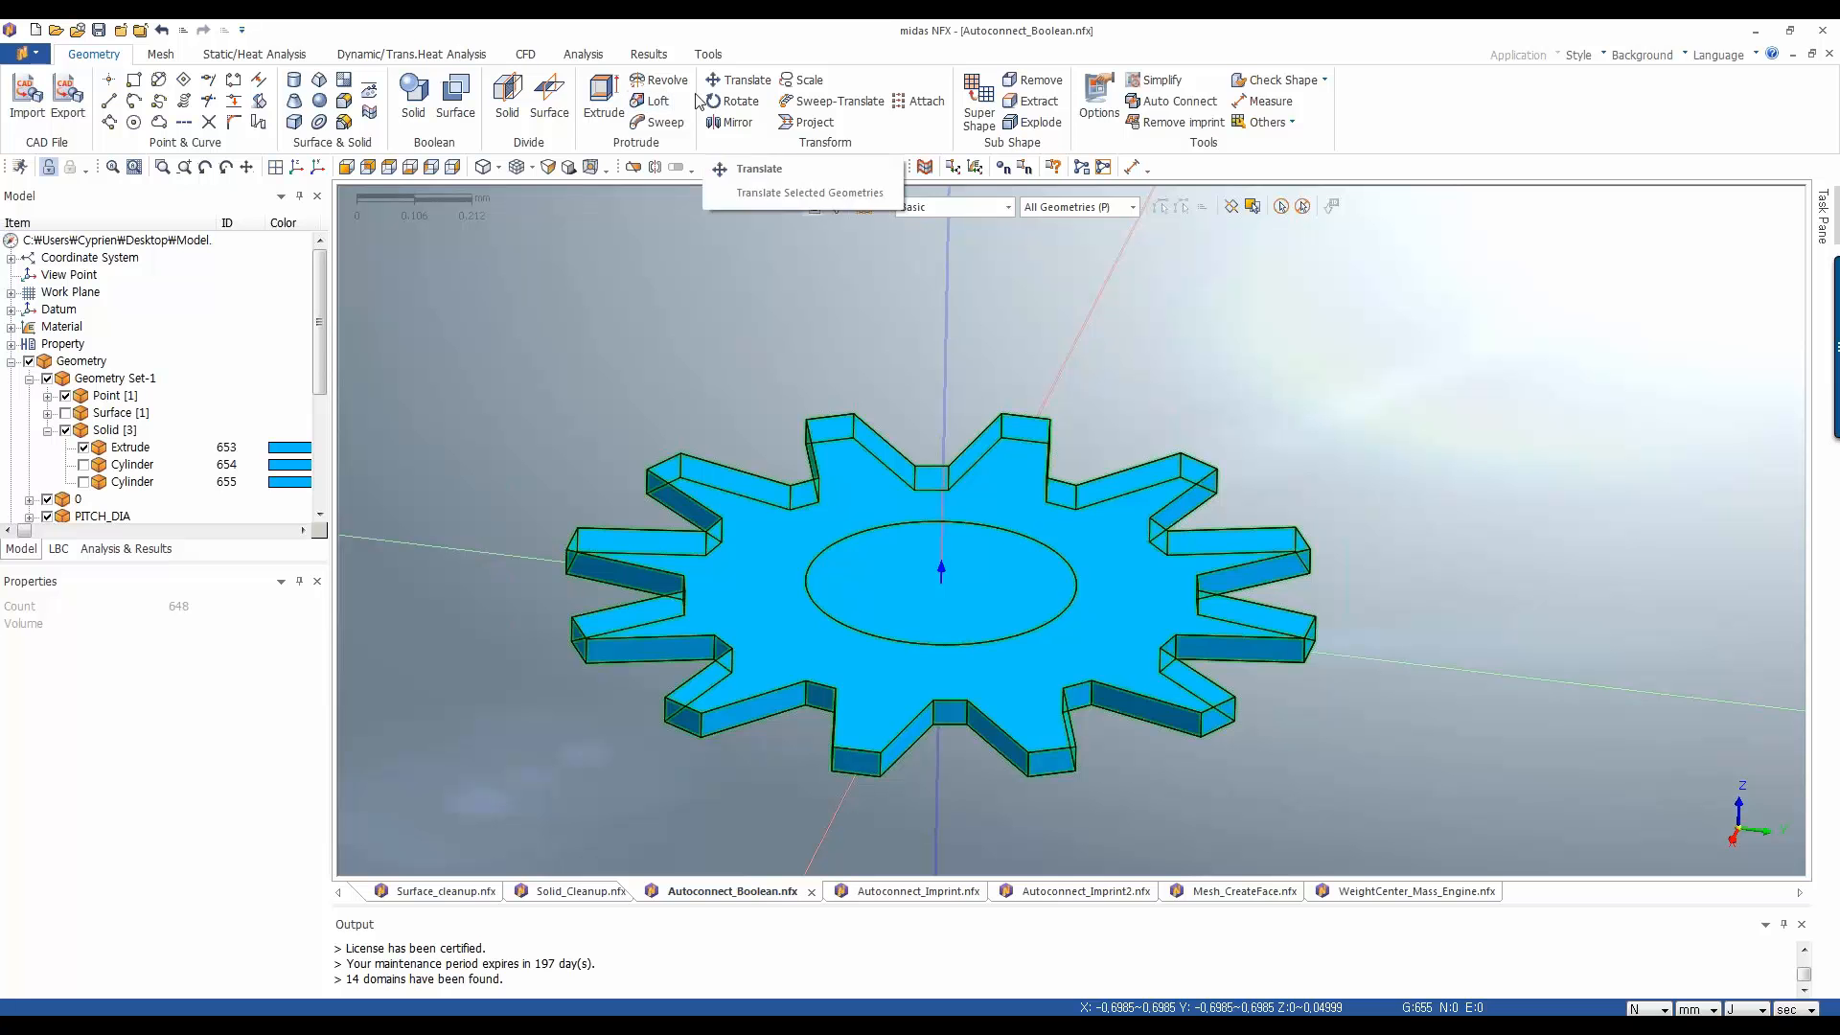
Set up a Translate move of the gear solid along Z only with distance 1 and preview it
left_click(736, 86)
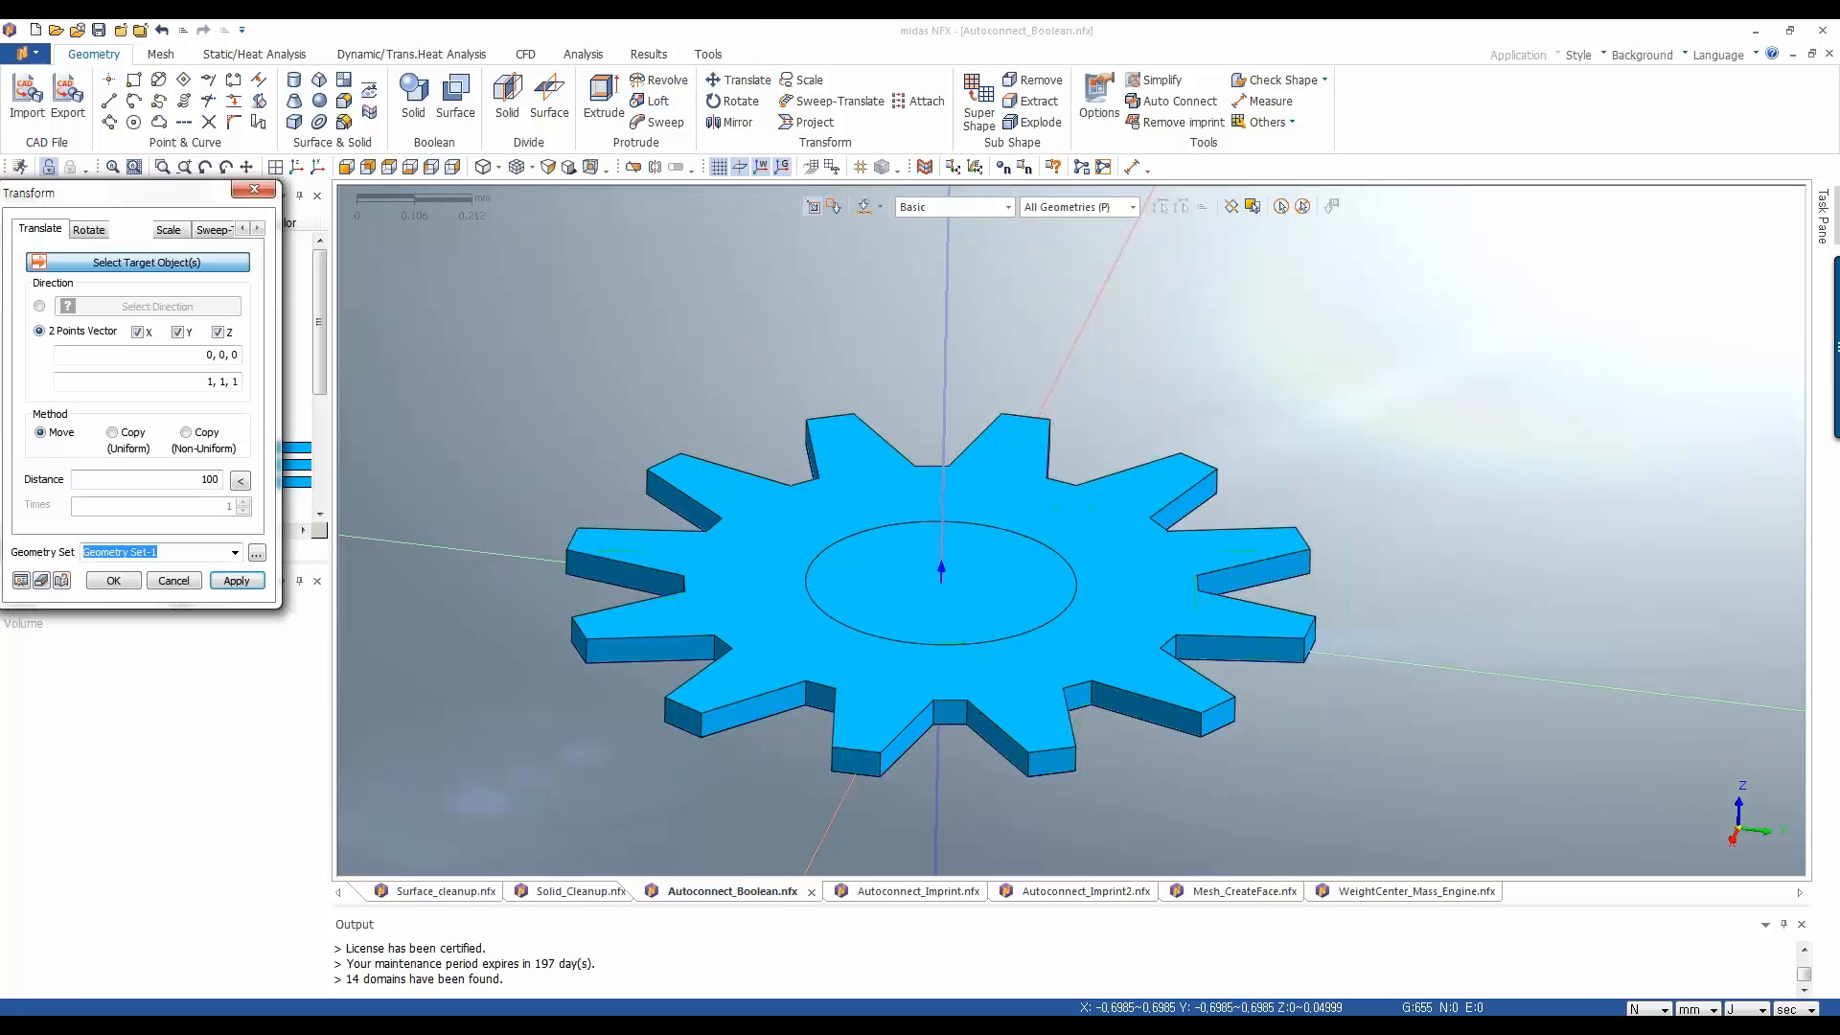
left_click_drag(201, 170, 487, 150)
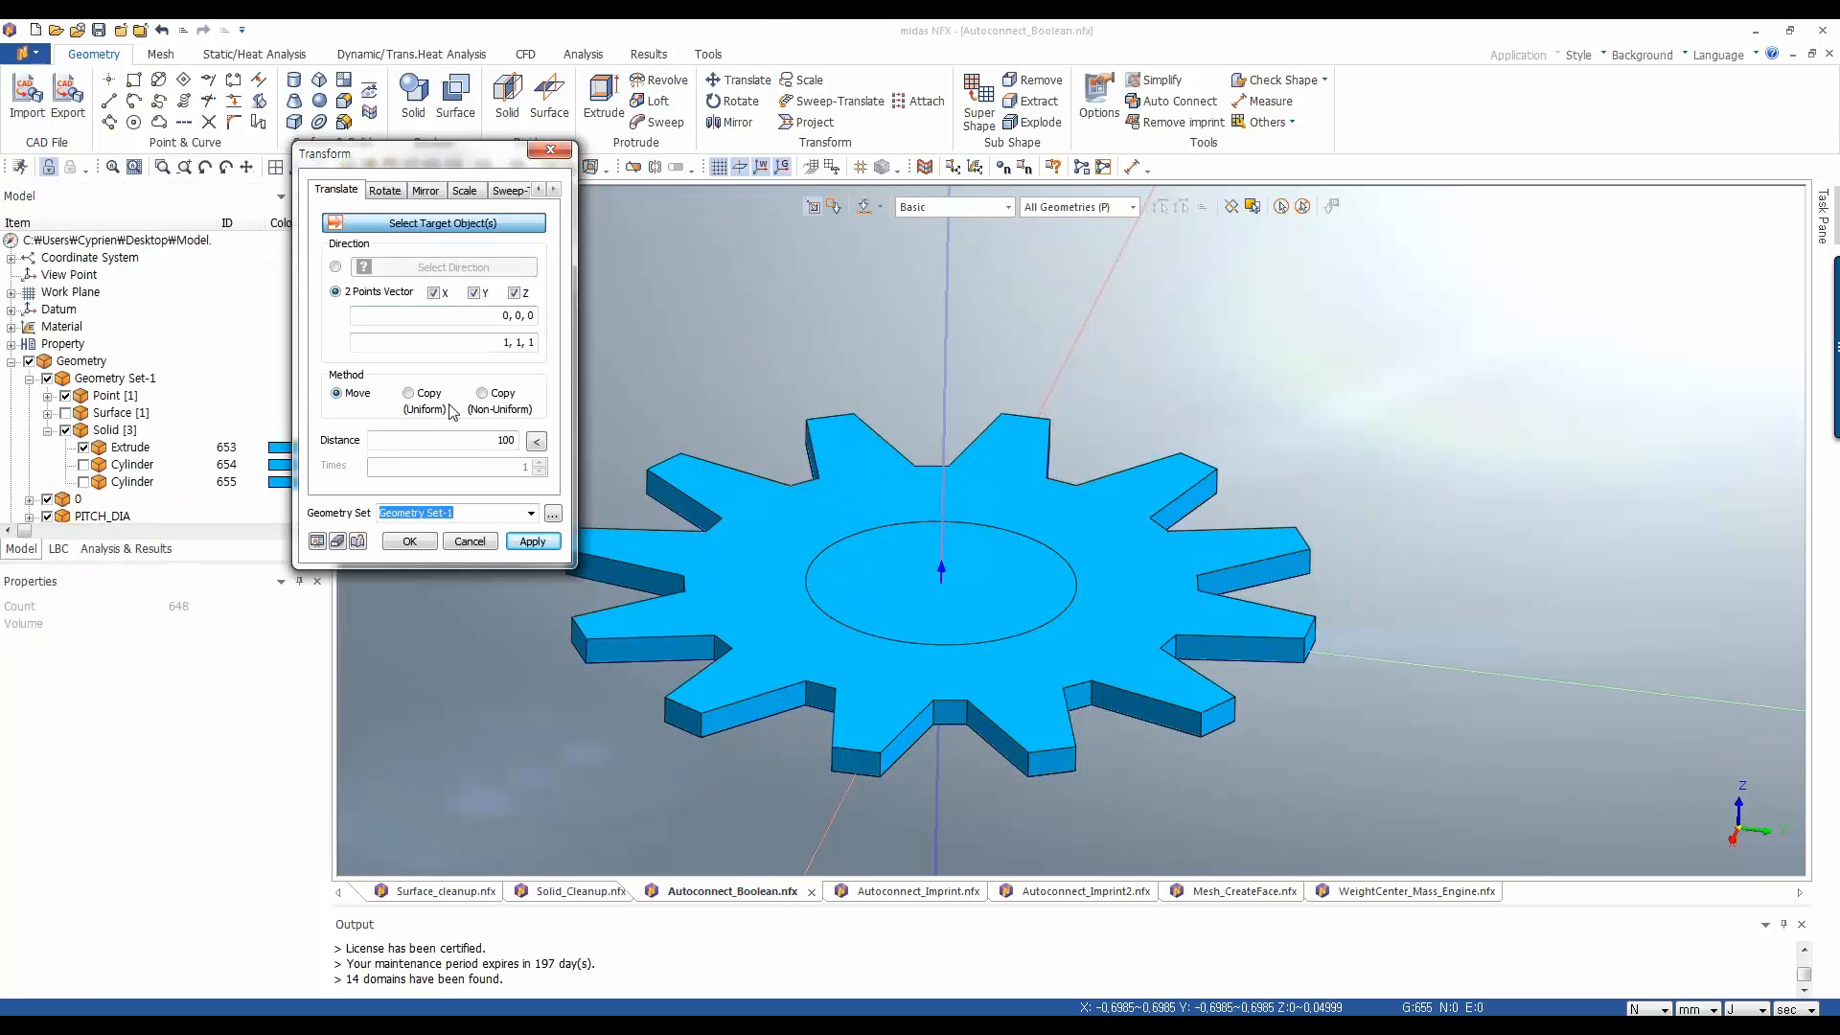
left_click(474, 293)
left_click(433, 292)
double_click(499, 437)
left_click(316, 544)
left_click(507, 409)
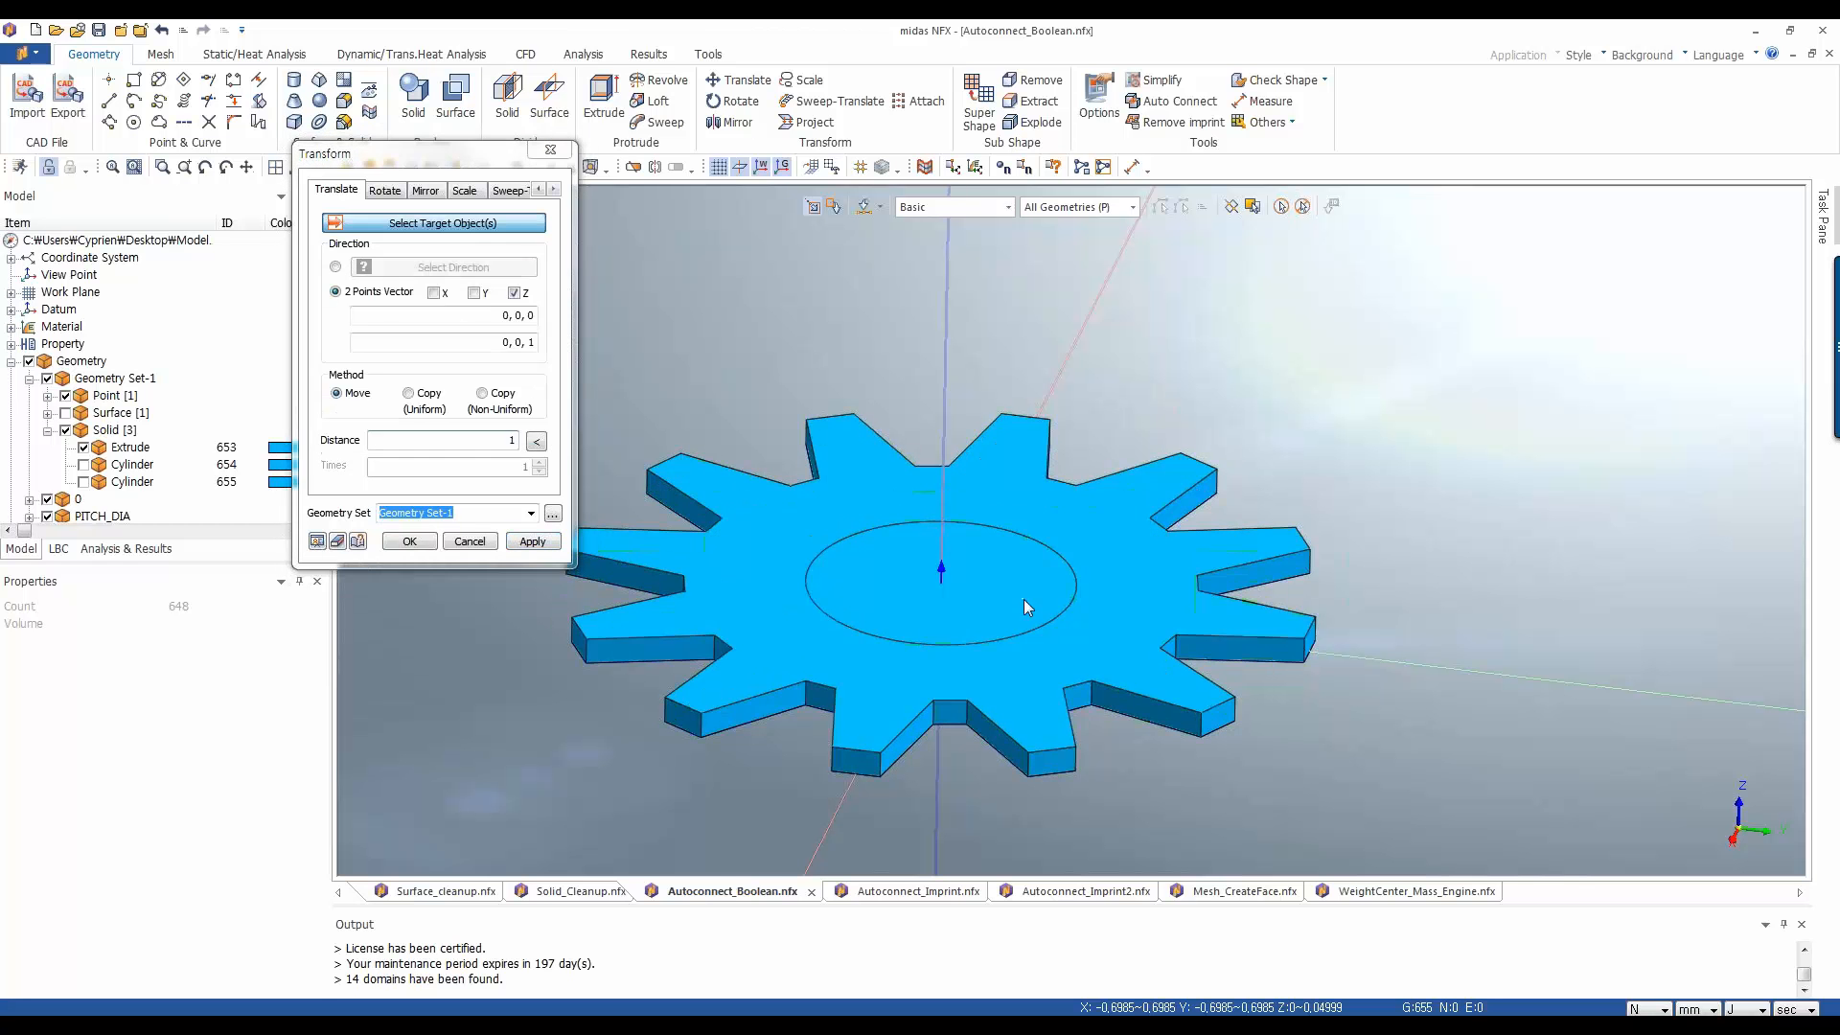
left_click(1023, 606)
left_click(317, 541)
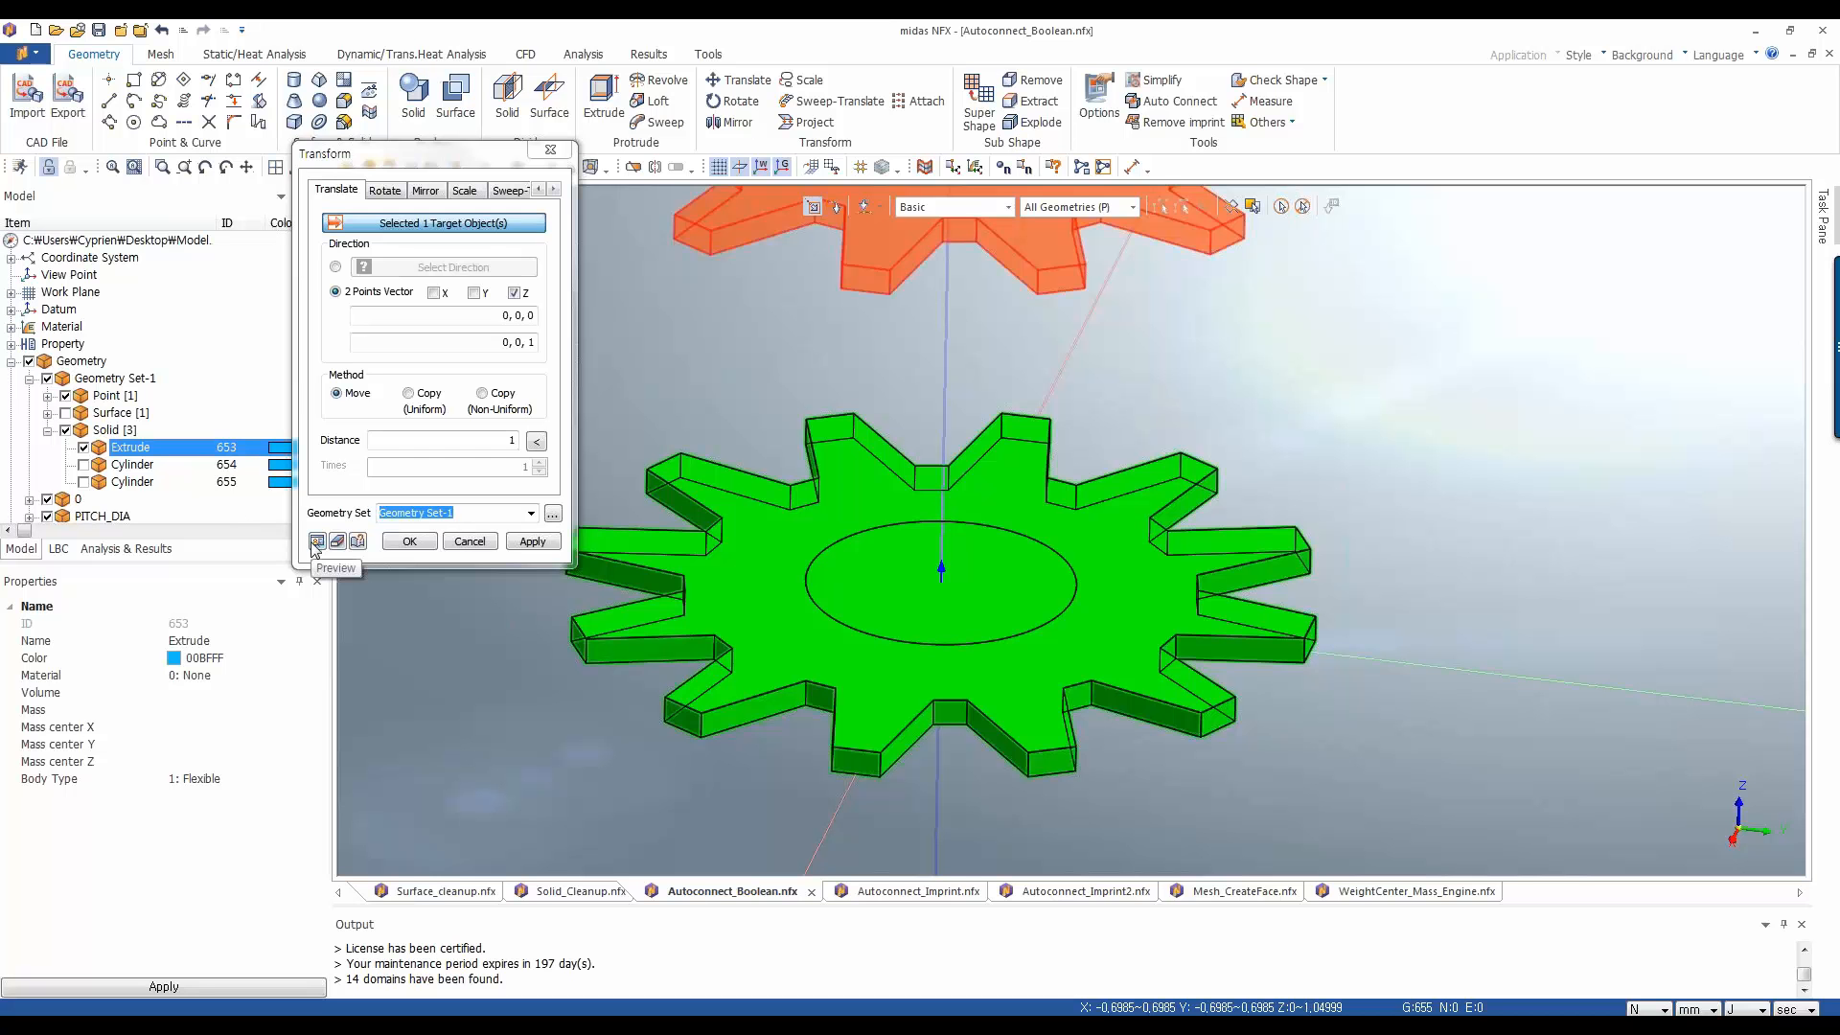
Show the central cylinder, reselect the gear solid as the Translate target, and preview the move along Z
left_click(99, 468)
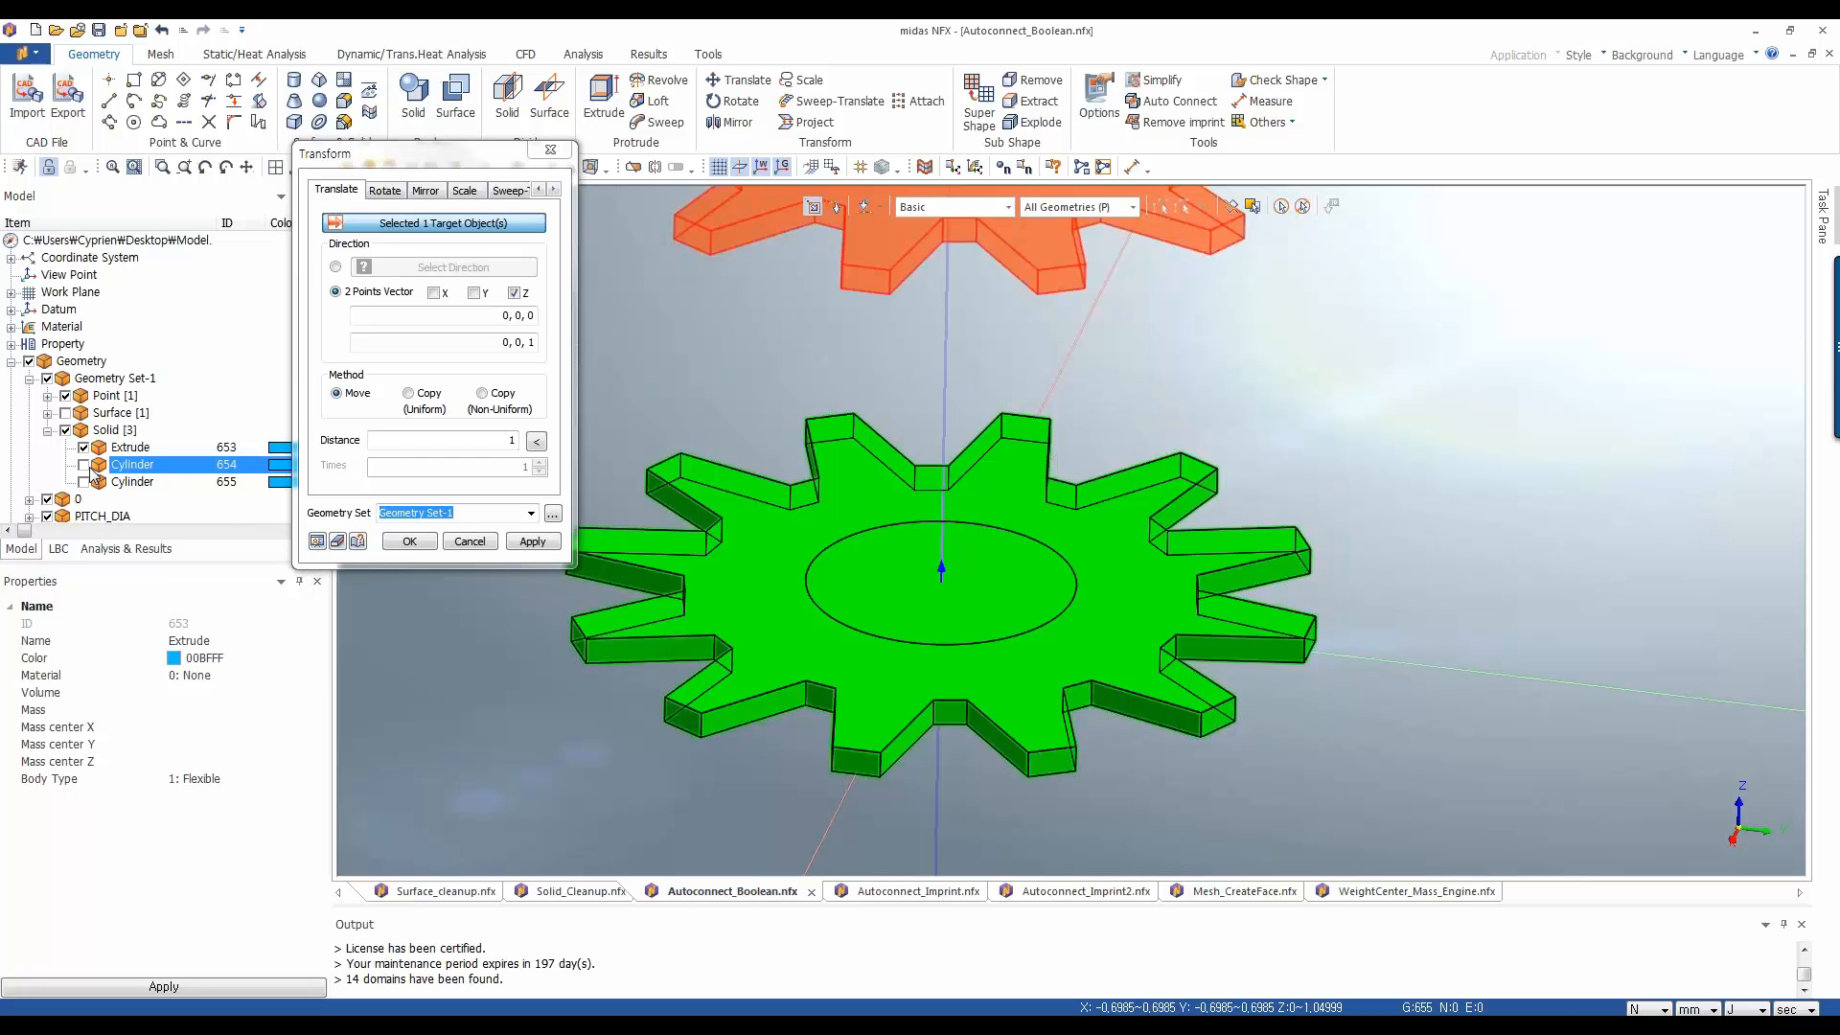
left_click(84, 482)
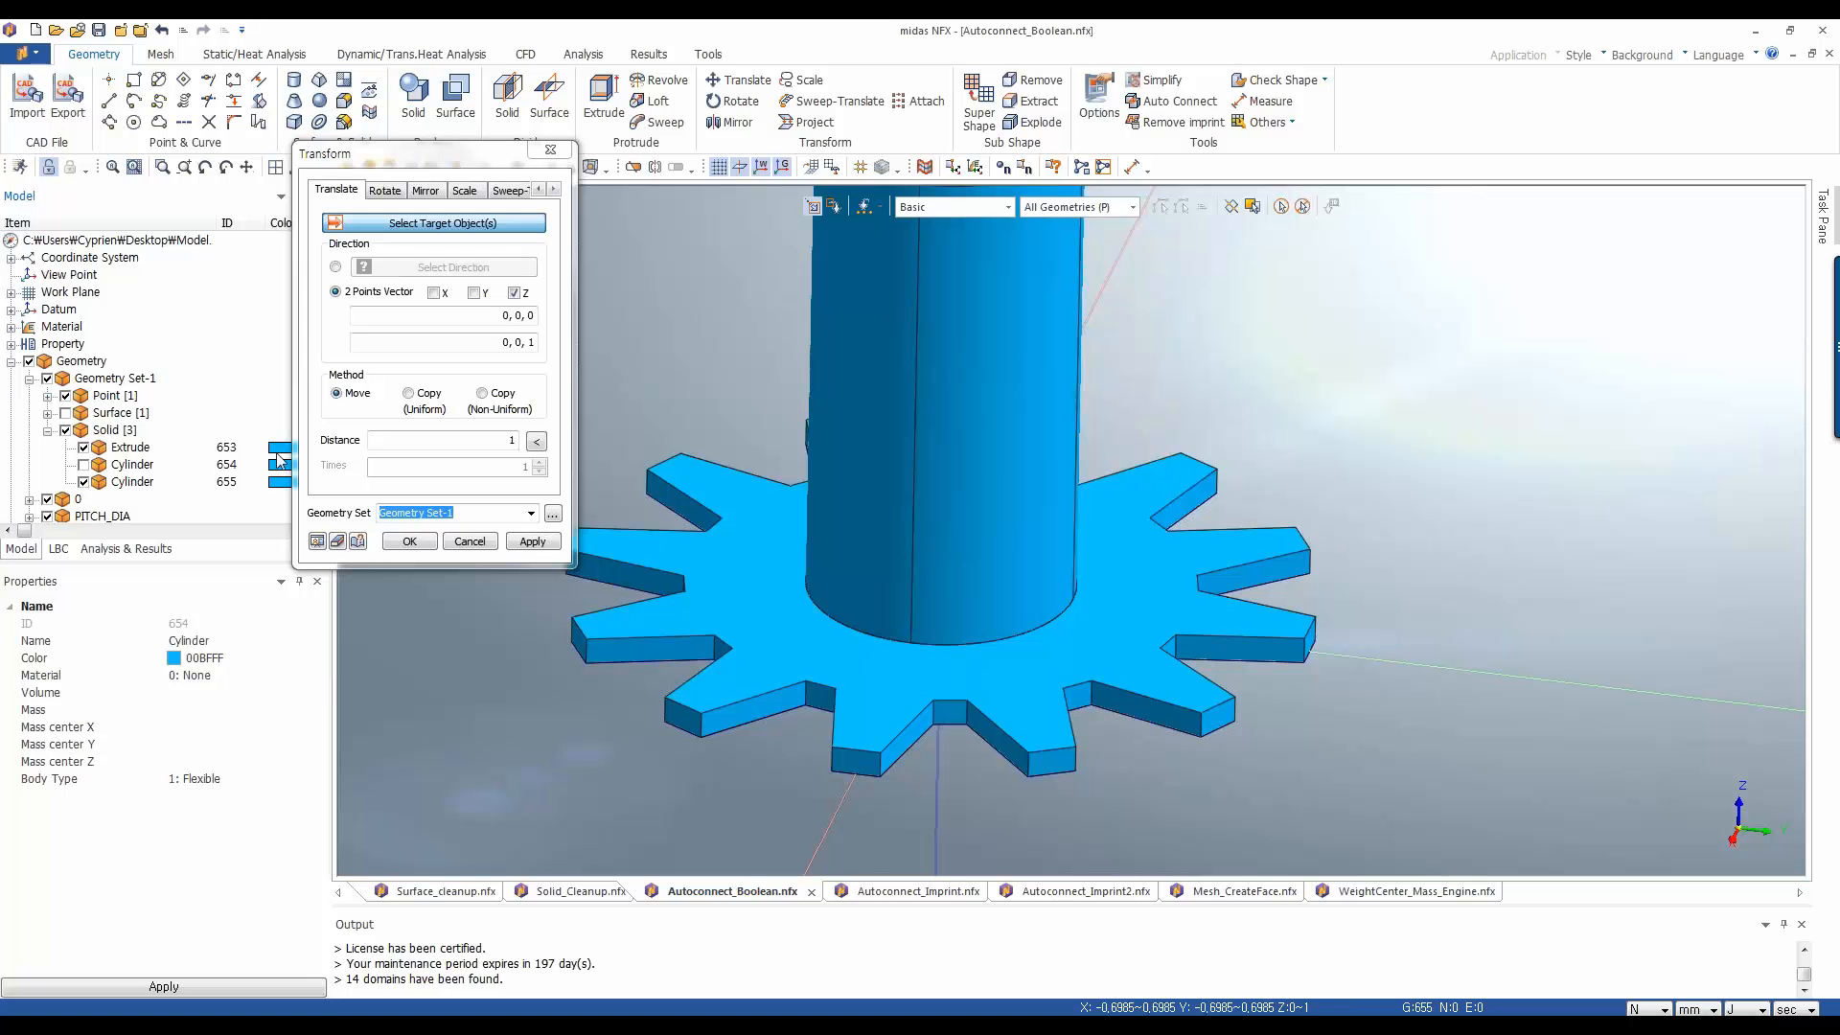
left_click(318, 543)
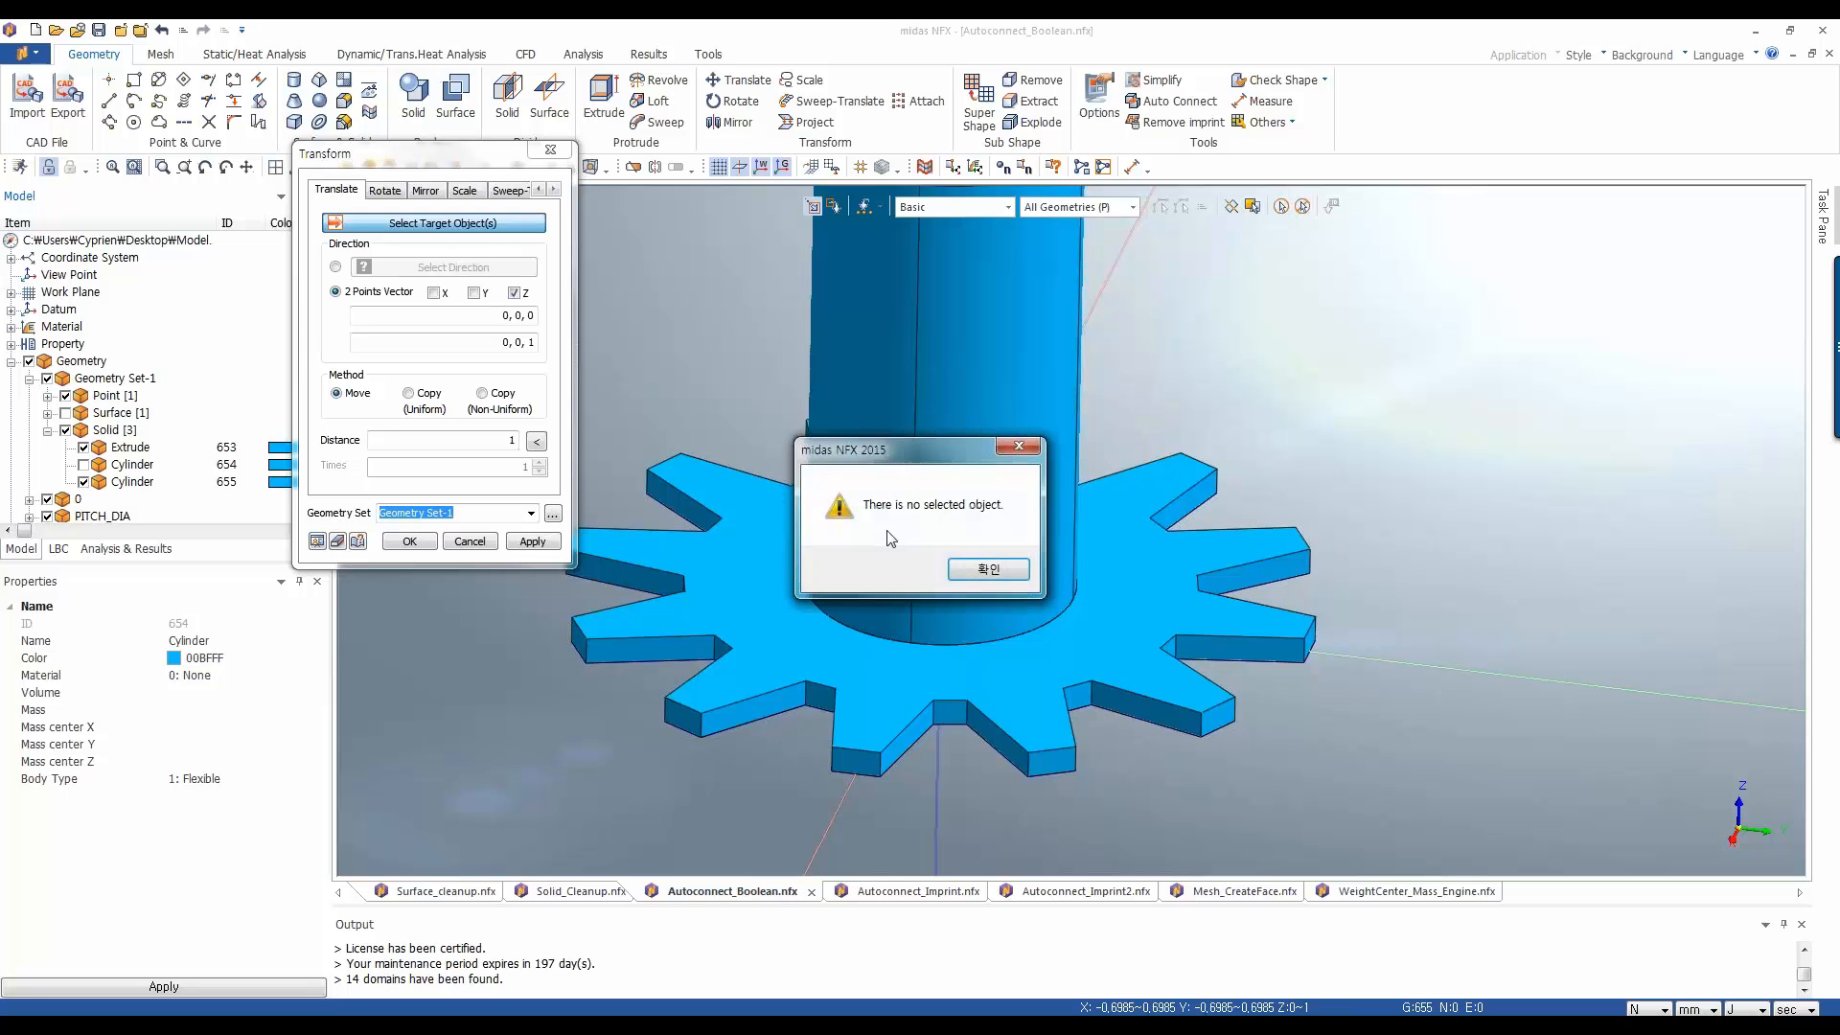
left_click(978, 571)
left_click(871, 659)
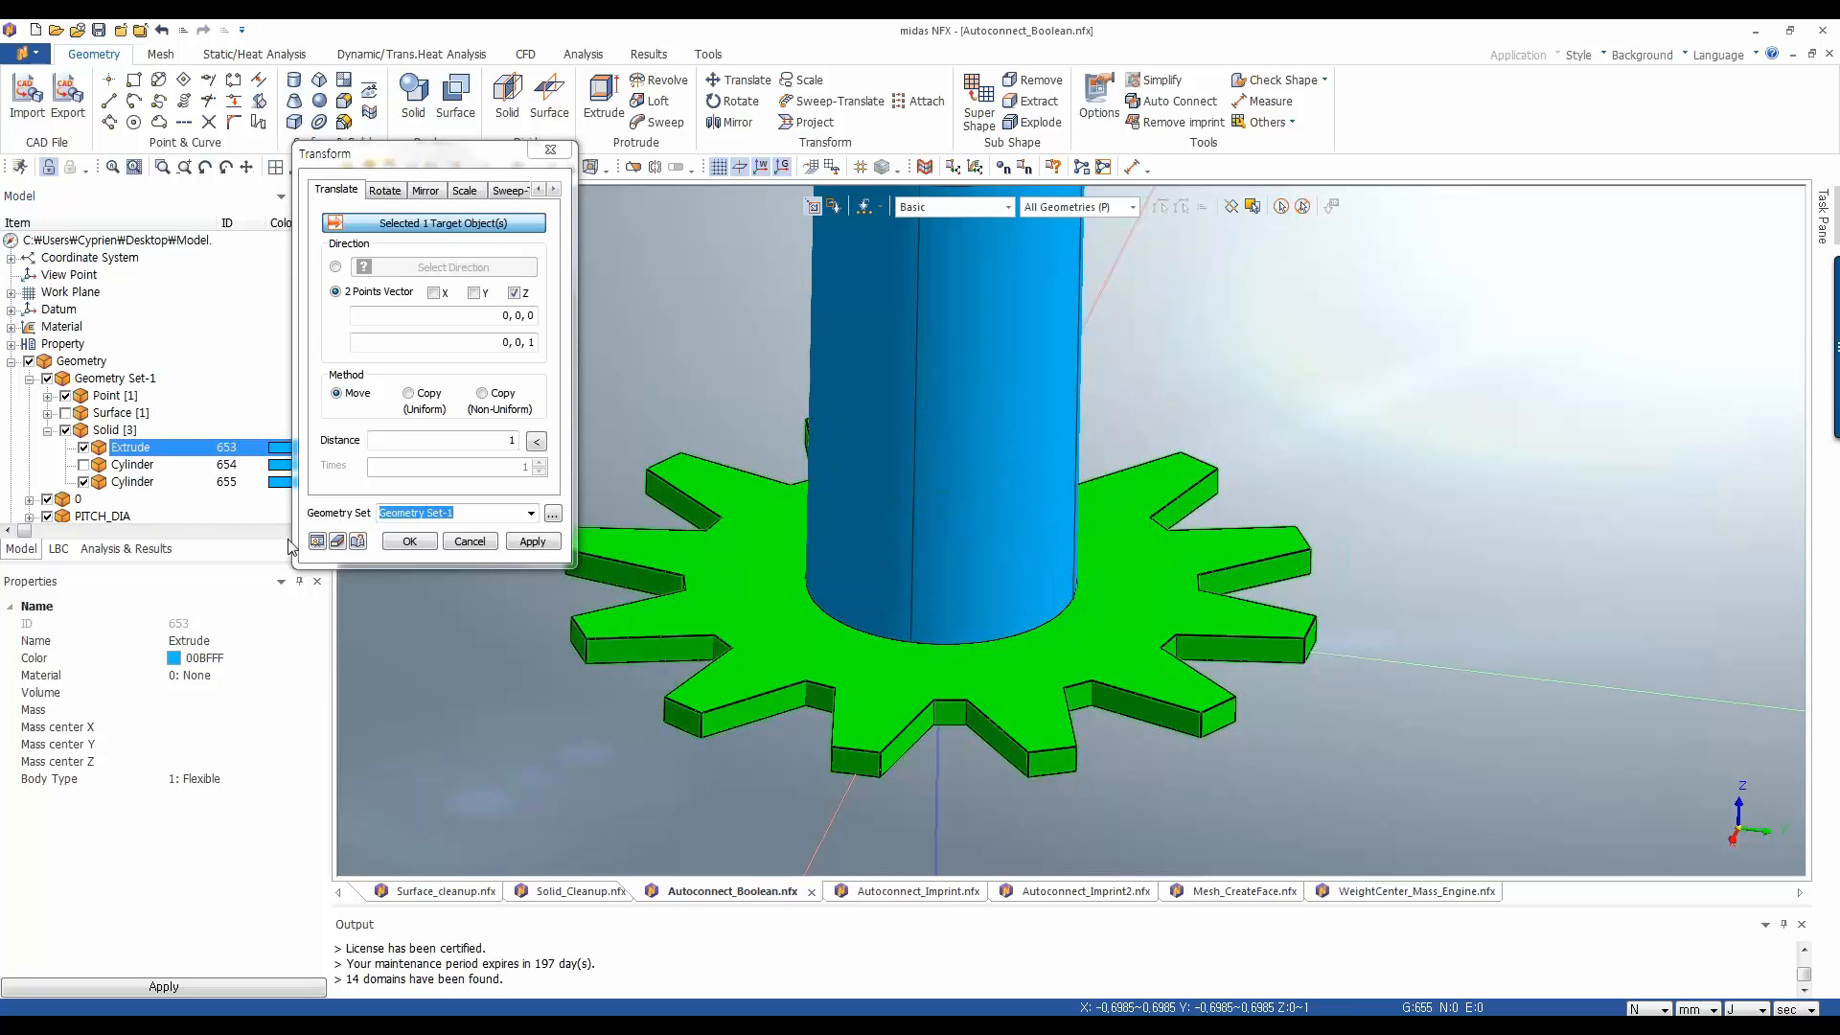
left_click(318, 542)
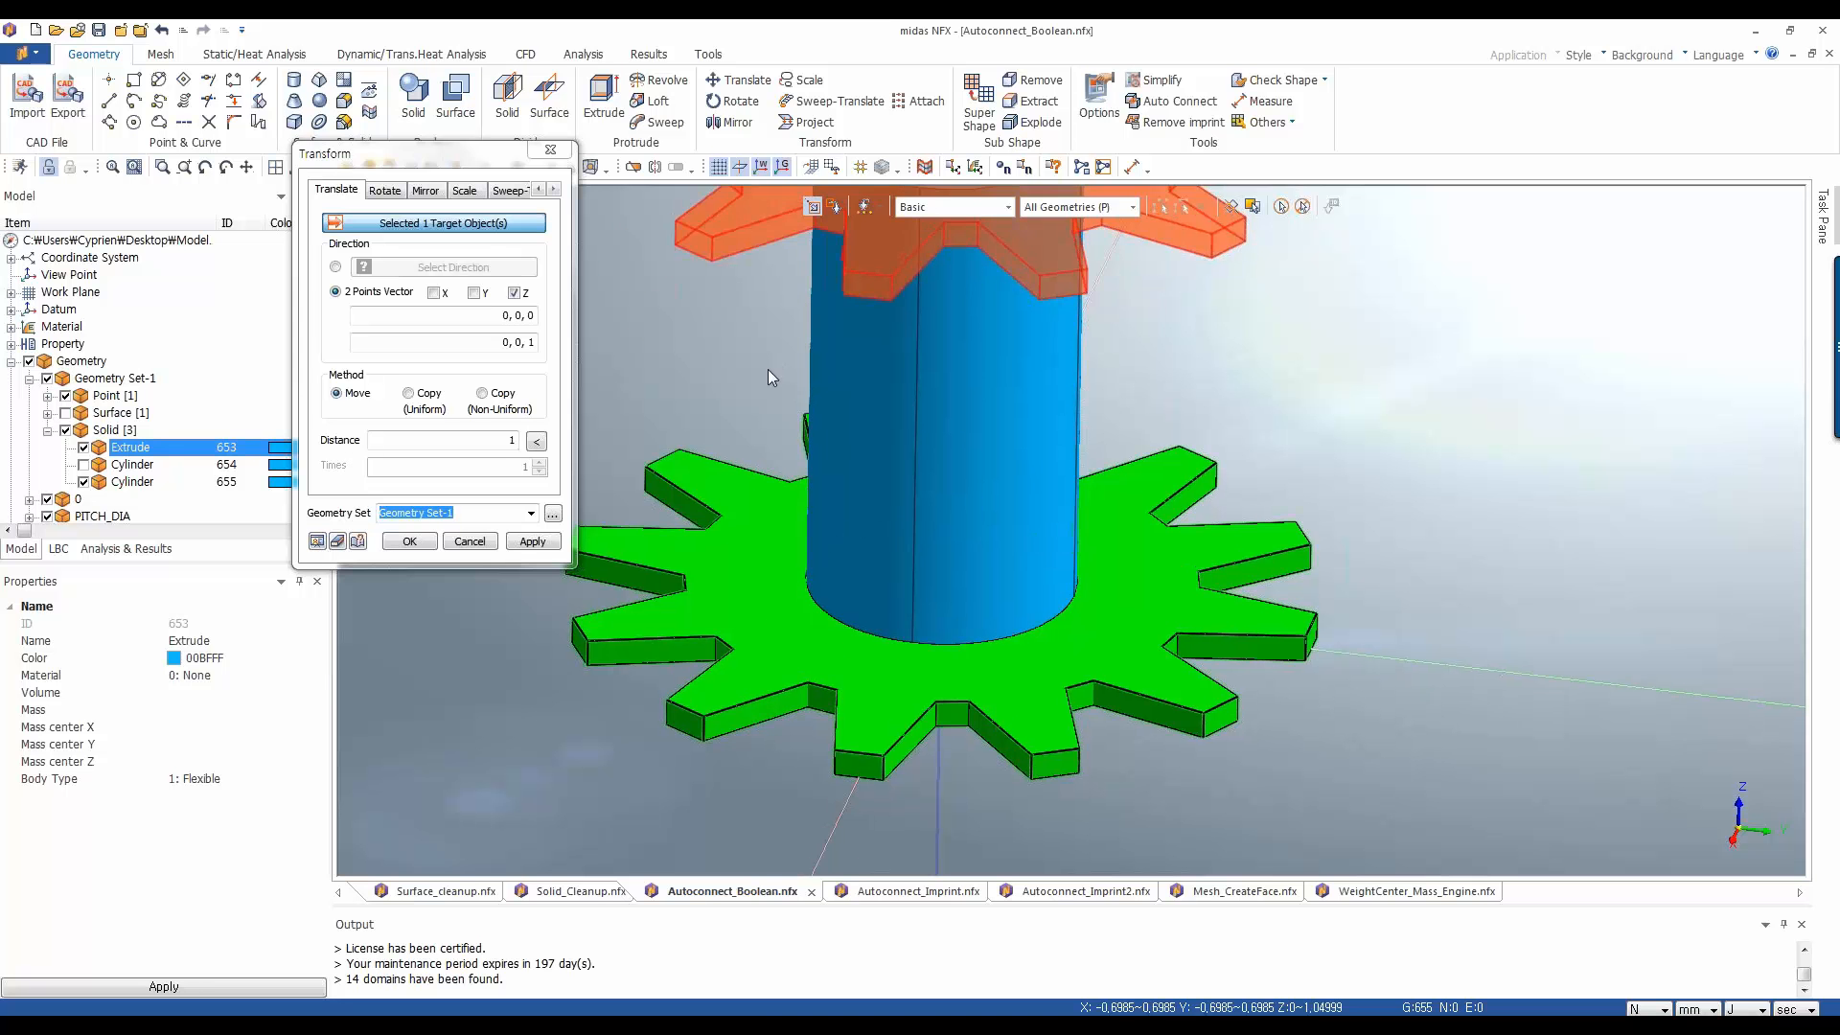
scroll(768, 370, "down", 5)
scroll(860, 371, "down", 1)
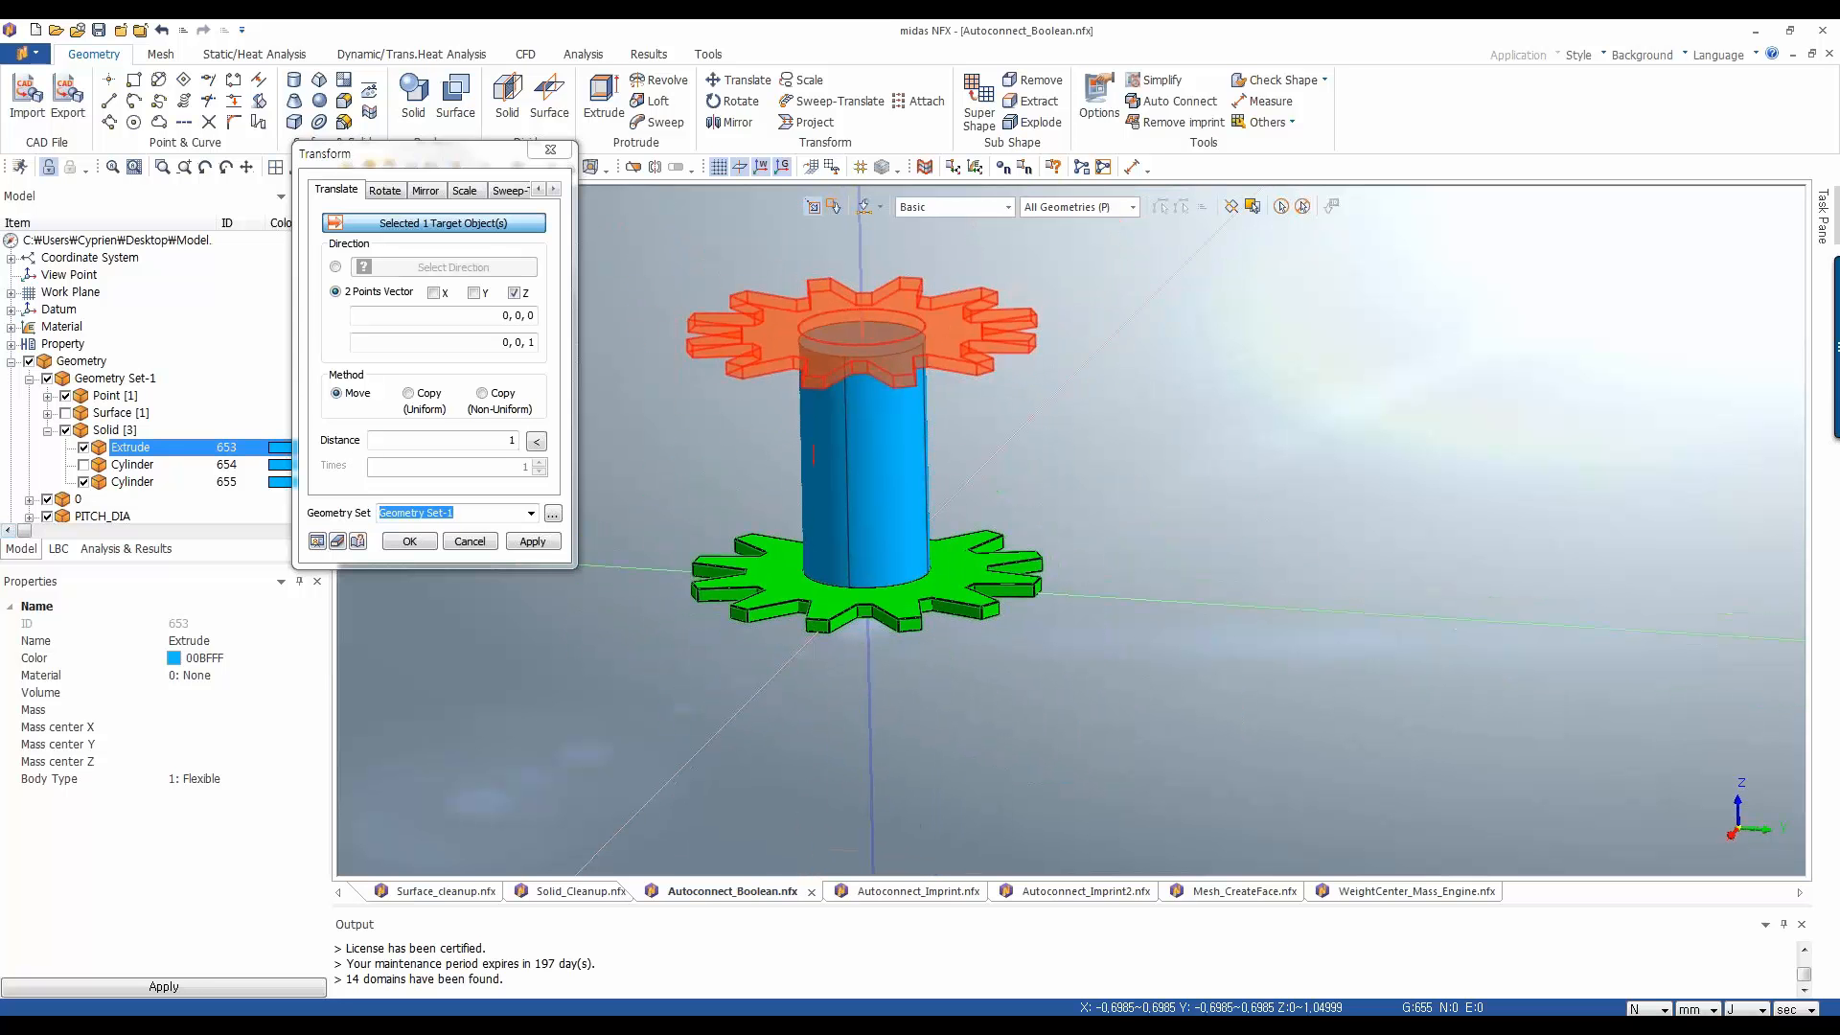
Set the Translate distance to 0.3, preview it, and move the gear solid up the cylinder along Z
double_click(496, 441)
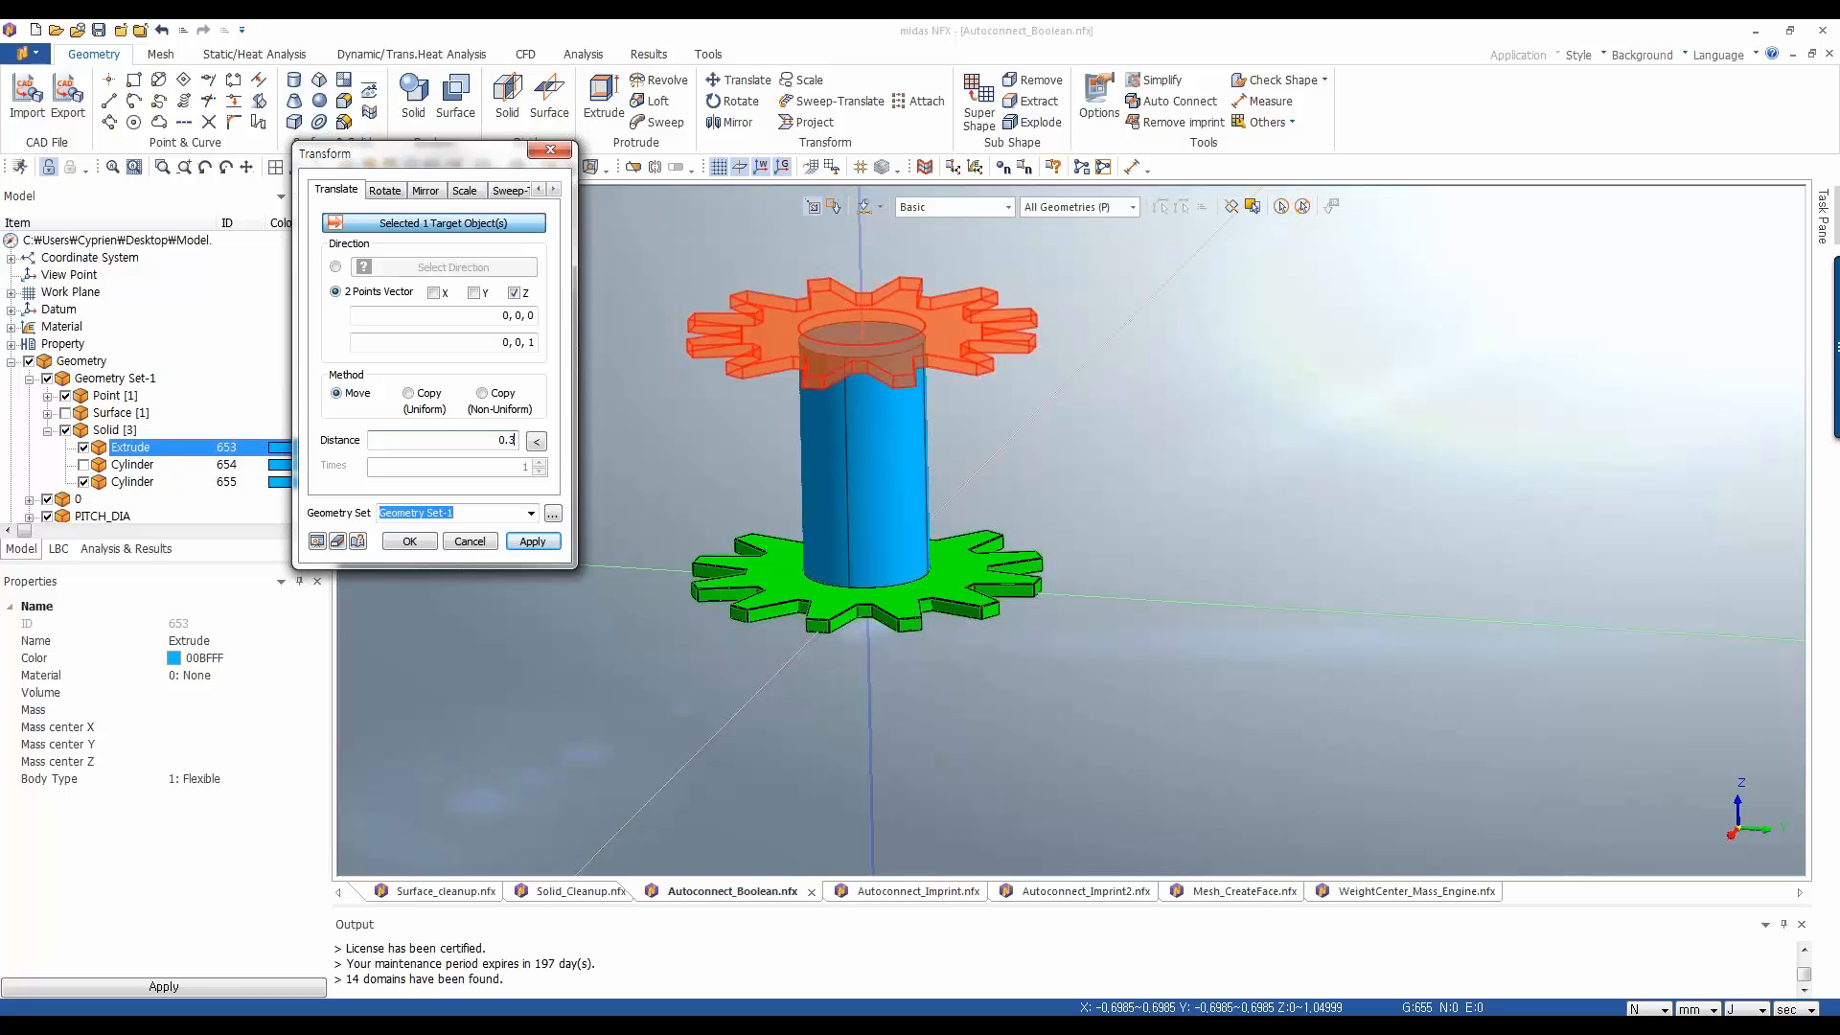
left_click(318, 541)
left_click(409, 542)
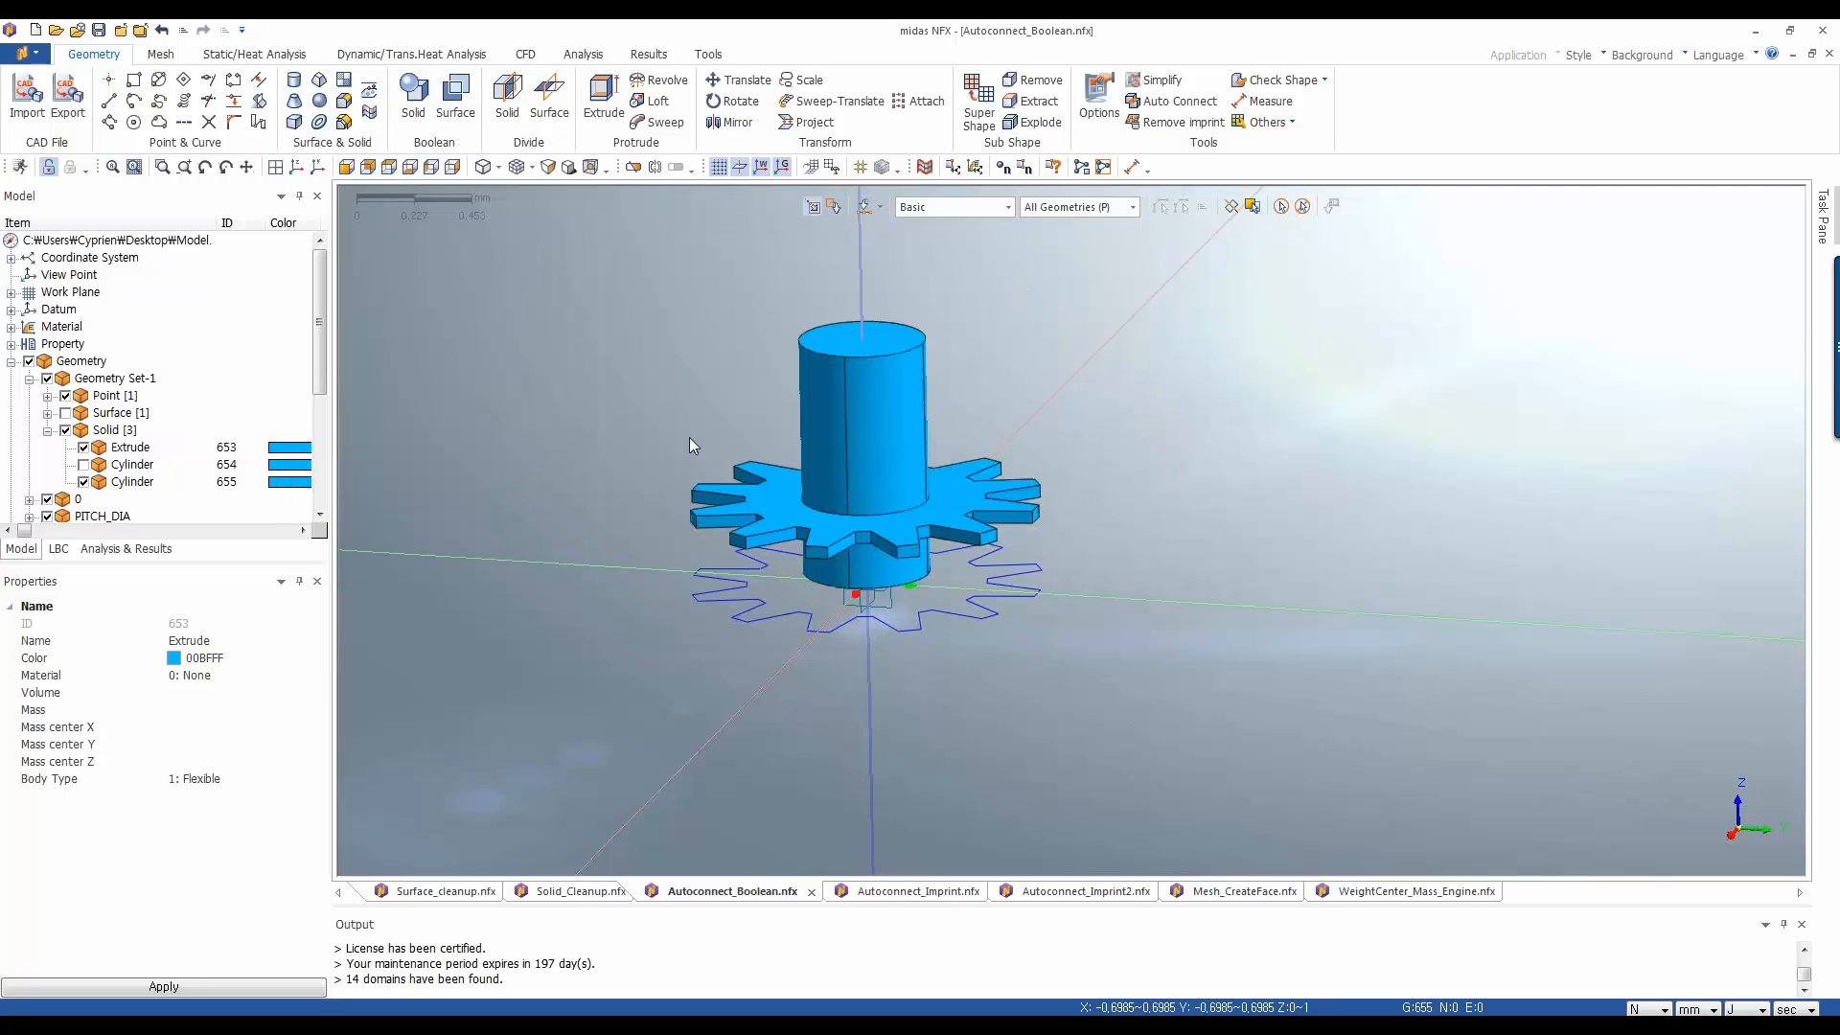
Run Auto Connect with the Boolean method on the central cylinder and the gear solid
middle_click_drag(715, 427, 812, 282)
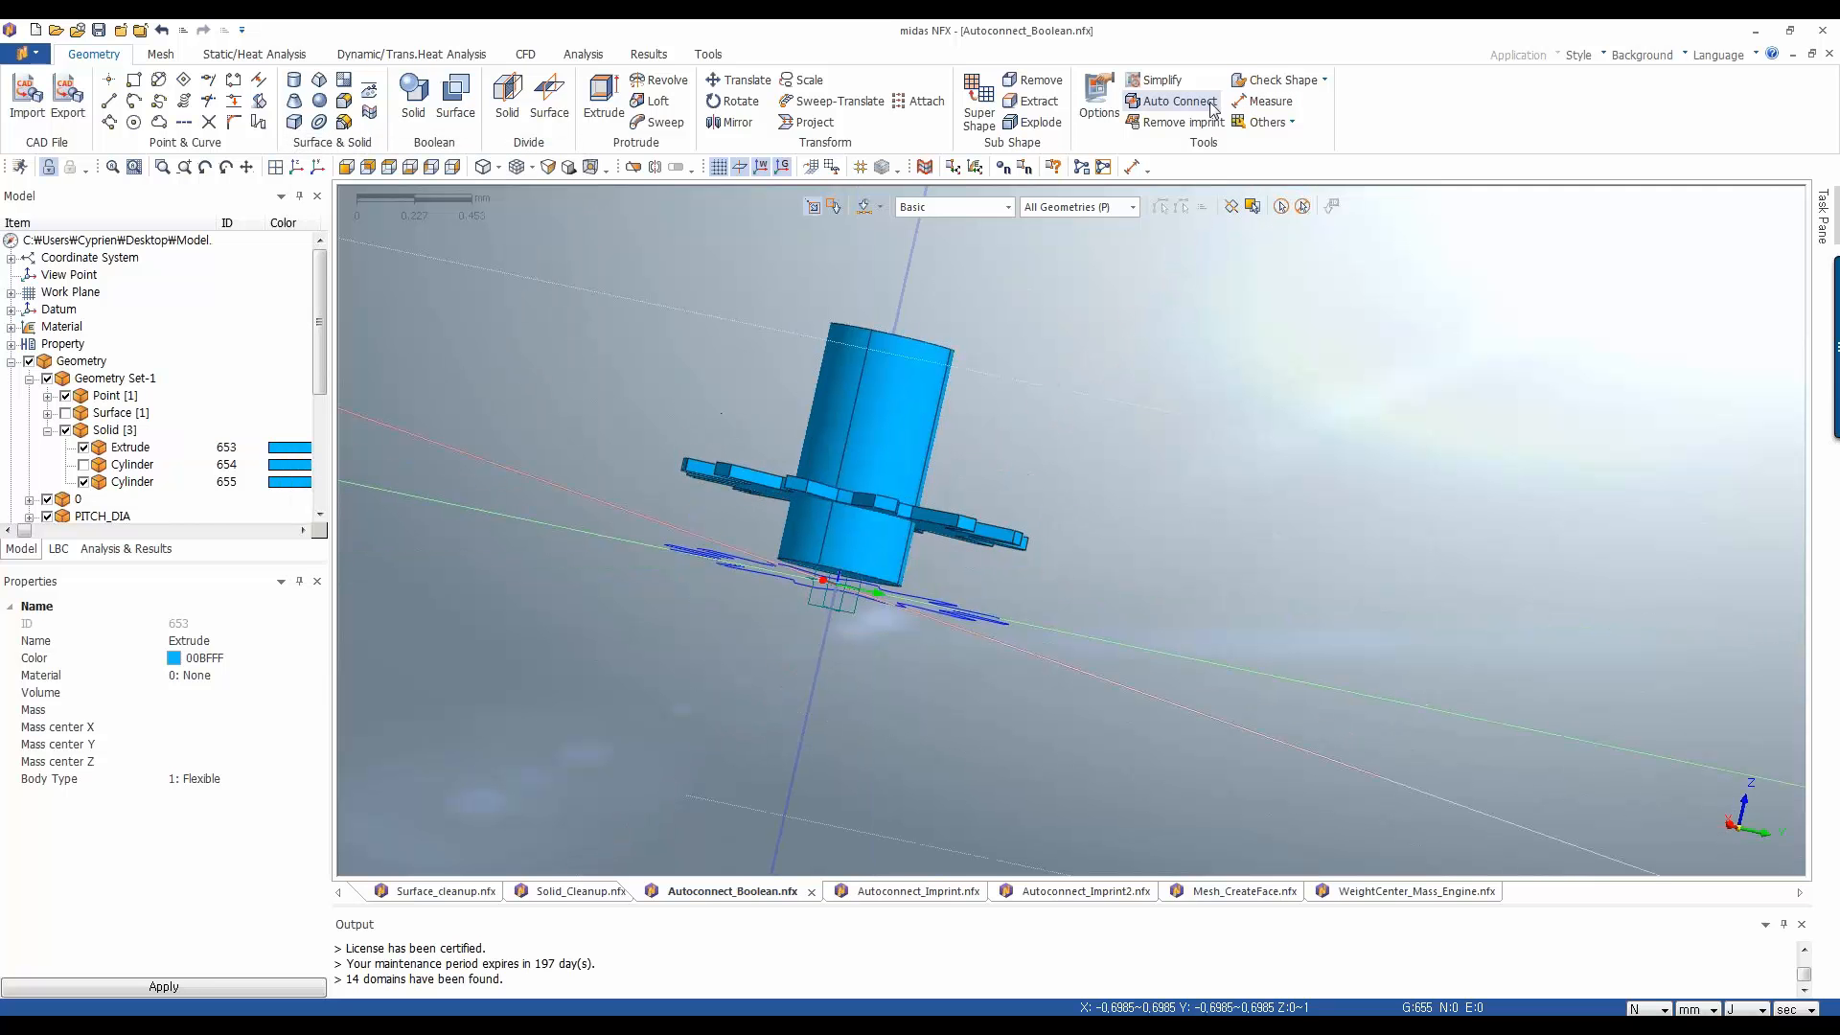
left_click(1170, 101)
left_click(161, 260)
left_click(161, 288)
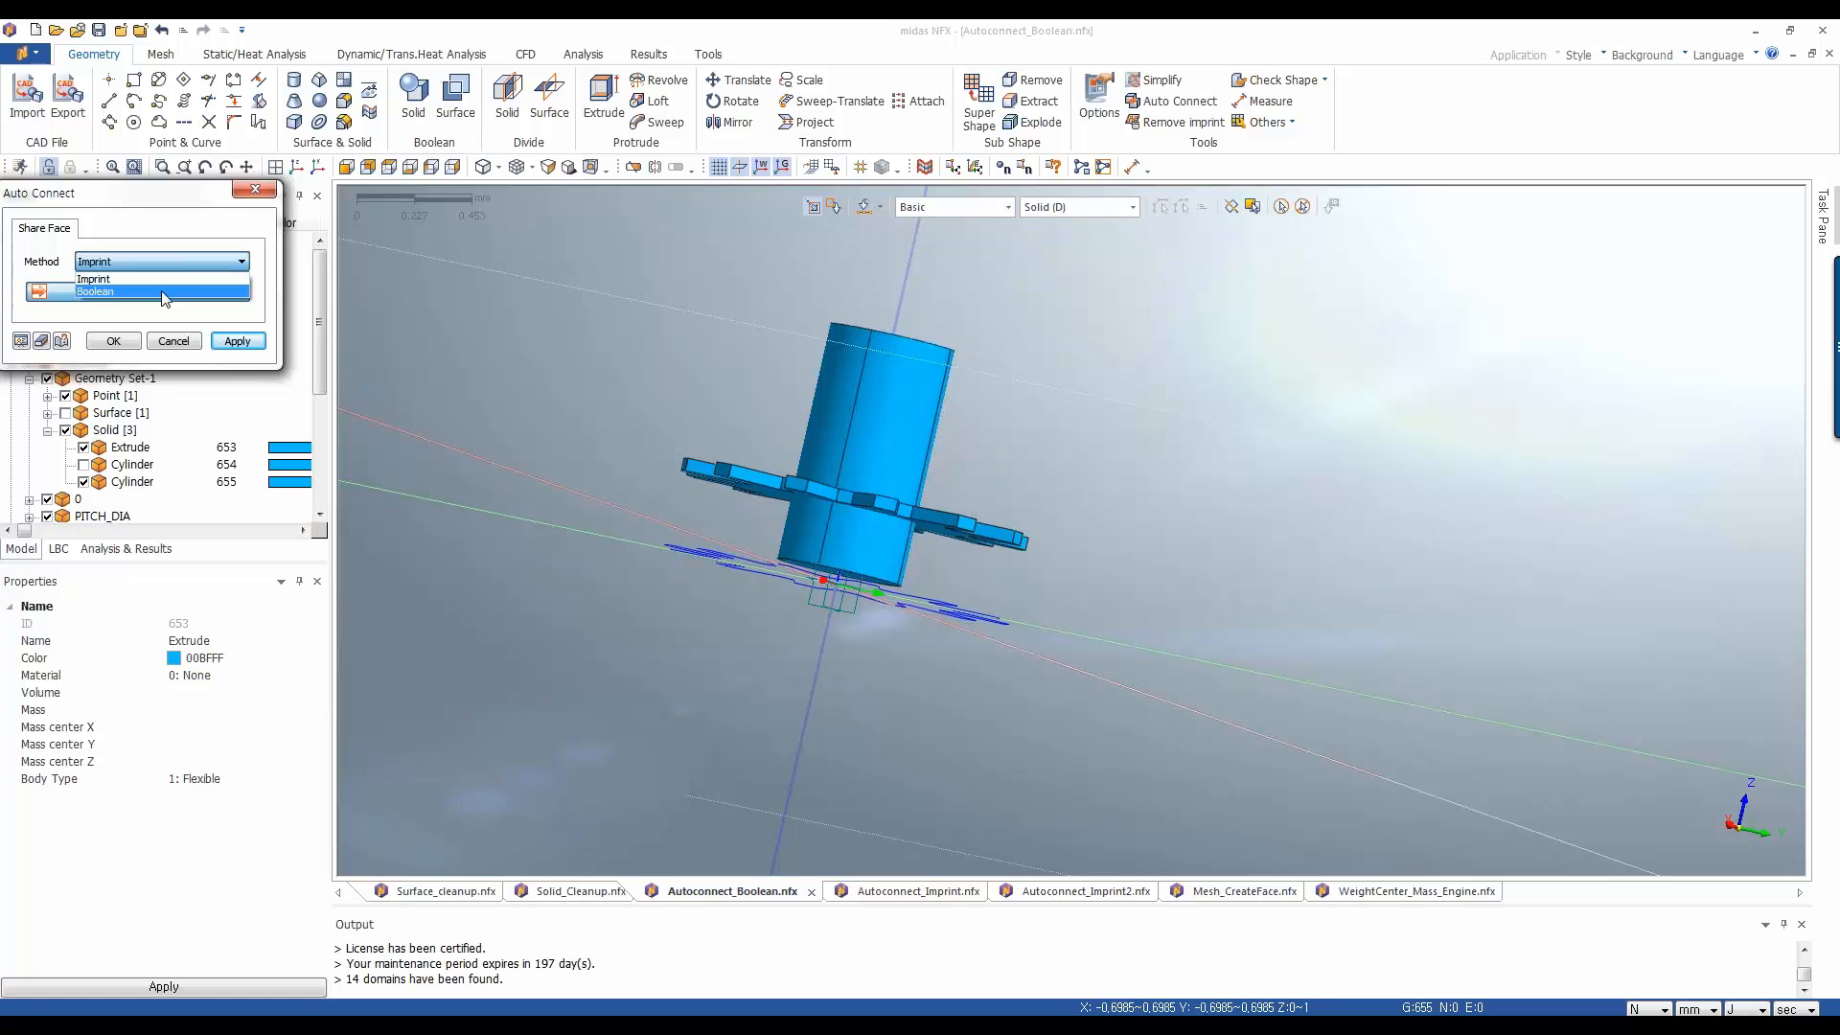
left_click(884, 456)
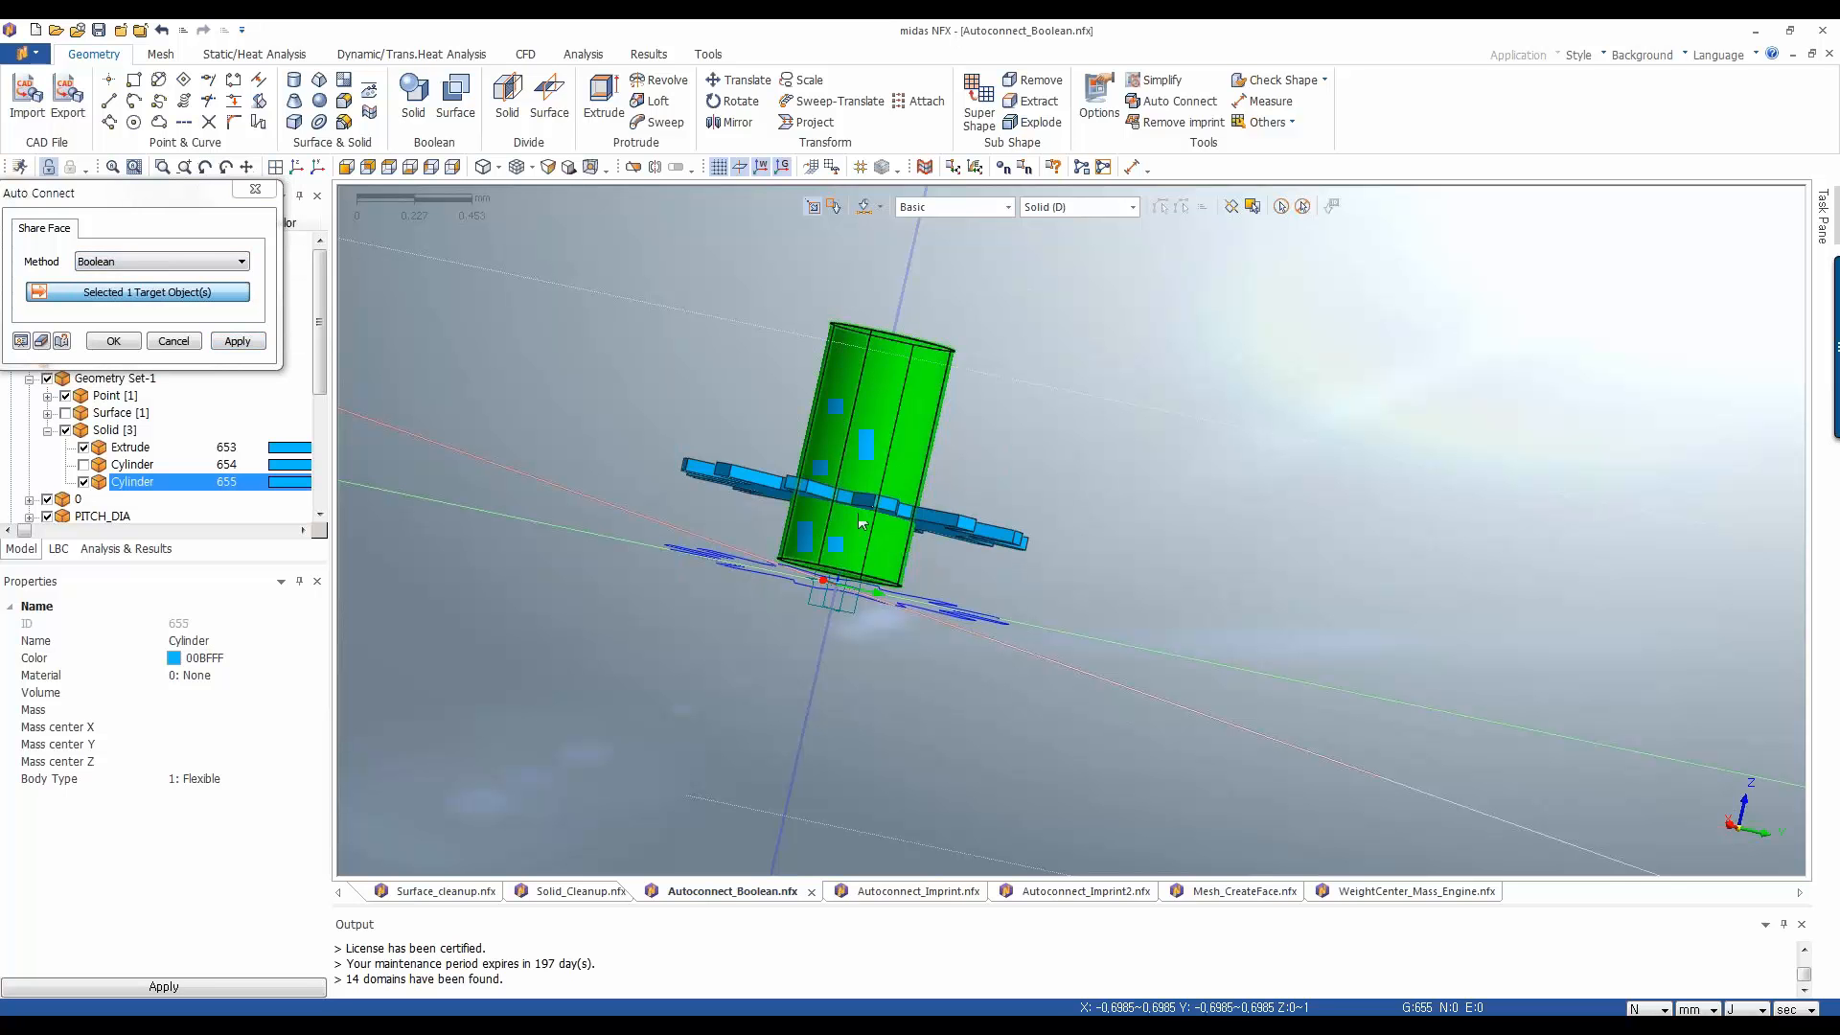
left_click(858, 511)
left_click(112, 341)
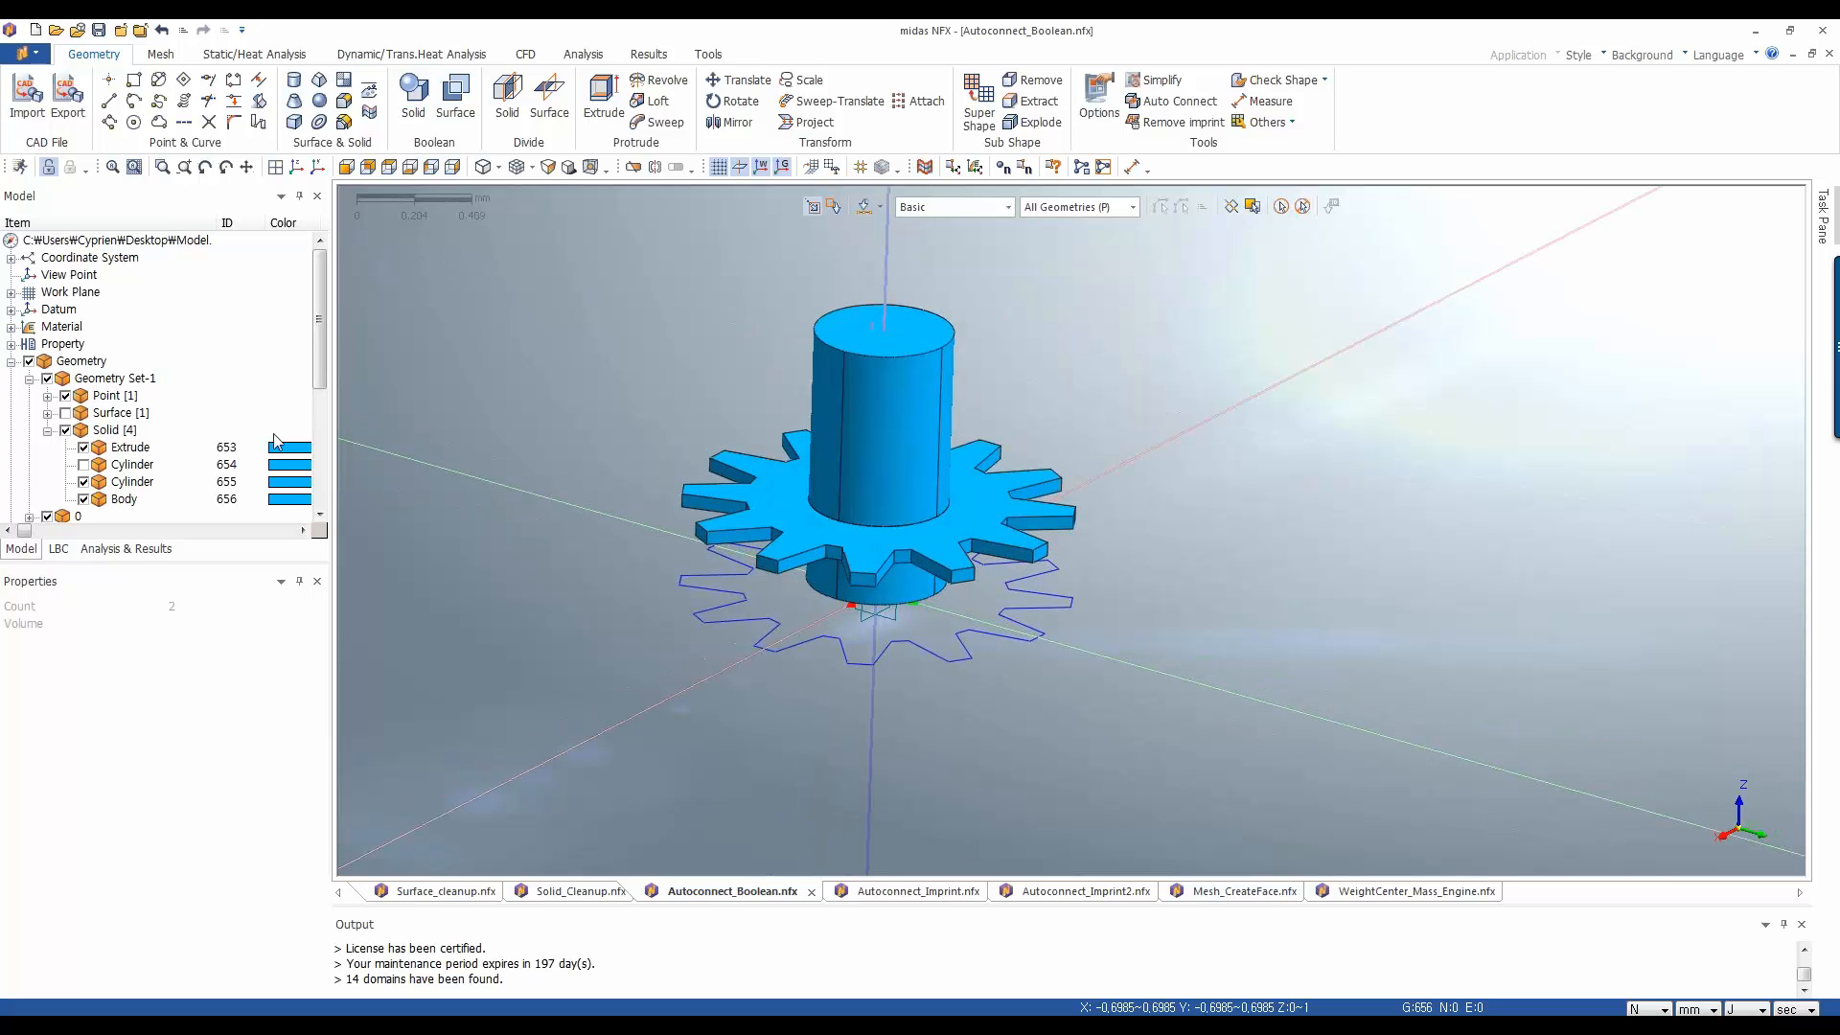
Toggle the gear solid's display to examine how the cylinder is divided, then inspect the assembly from below
left_click(84, 448)
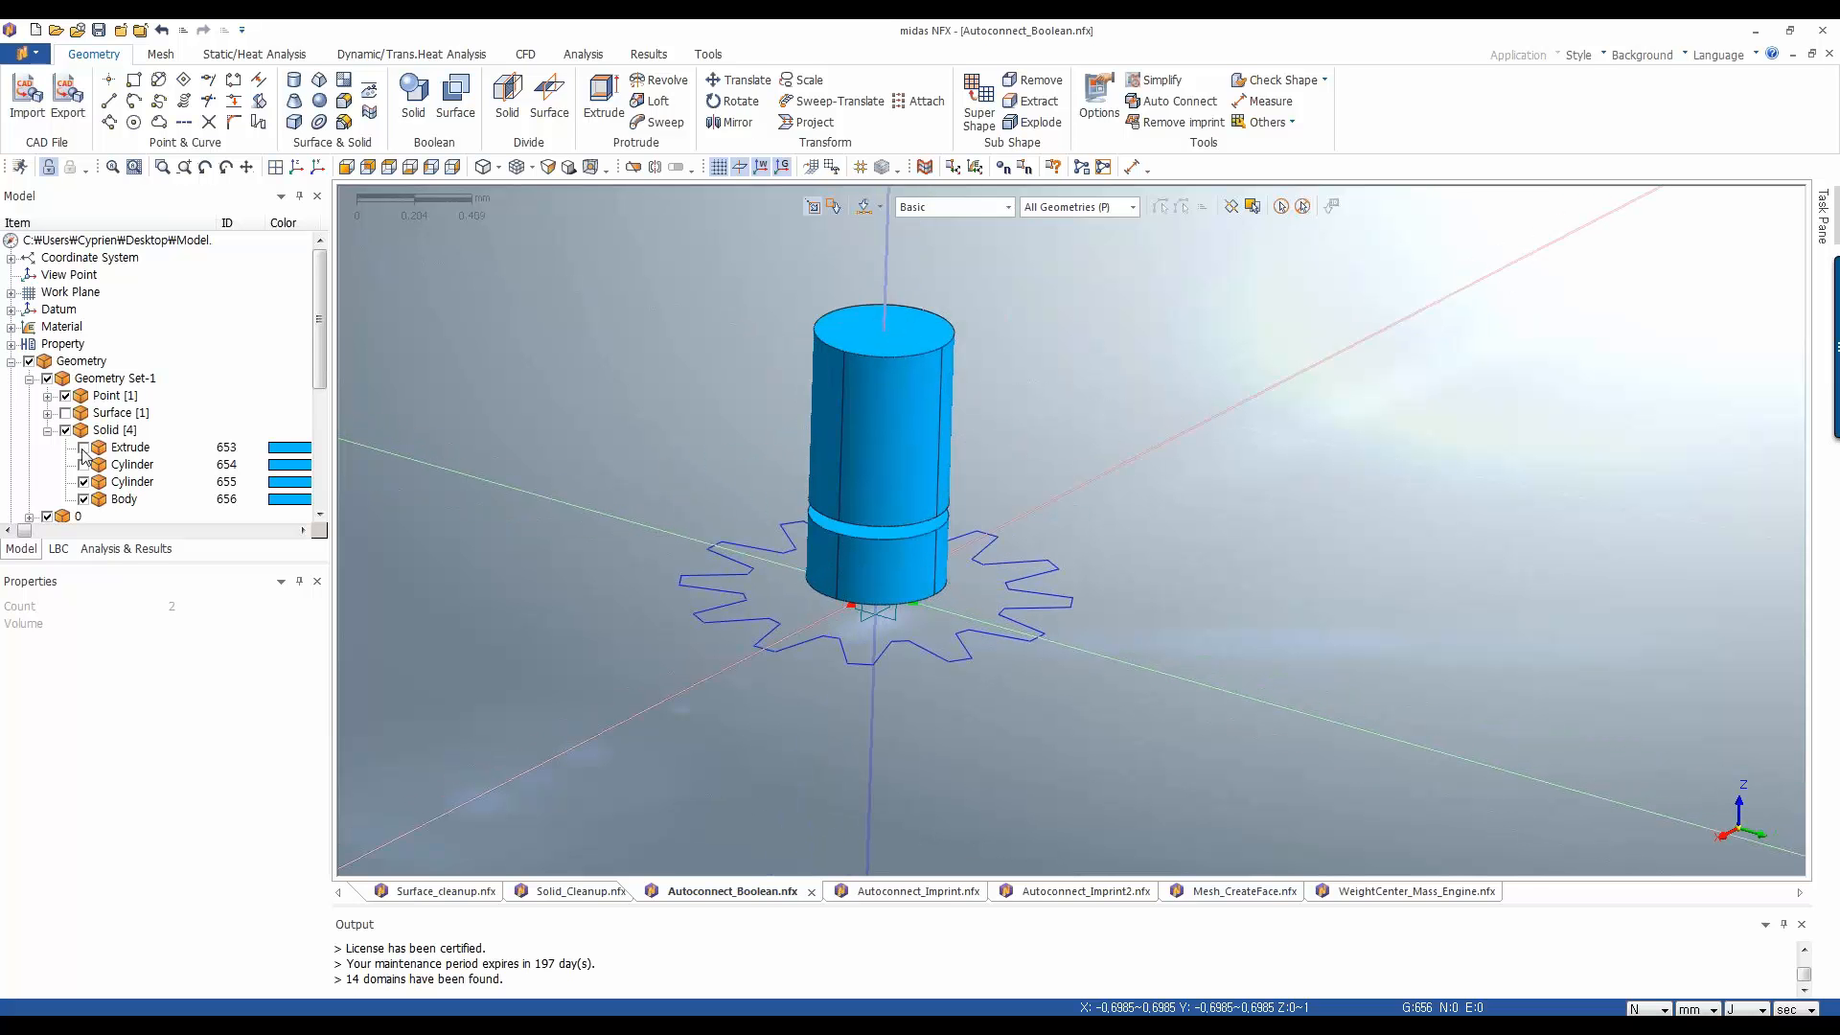
left_click(83, 448)
middle_click_drag(855, 467, 1003, 401)
scroll(779, 590, "up", 4)
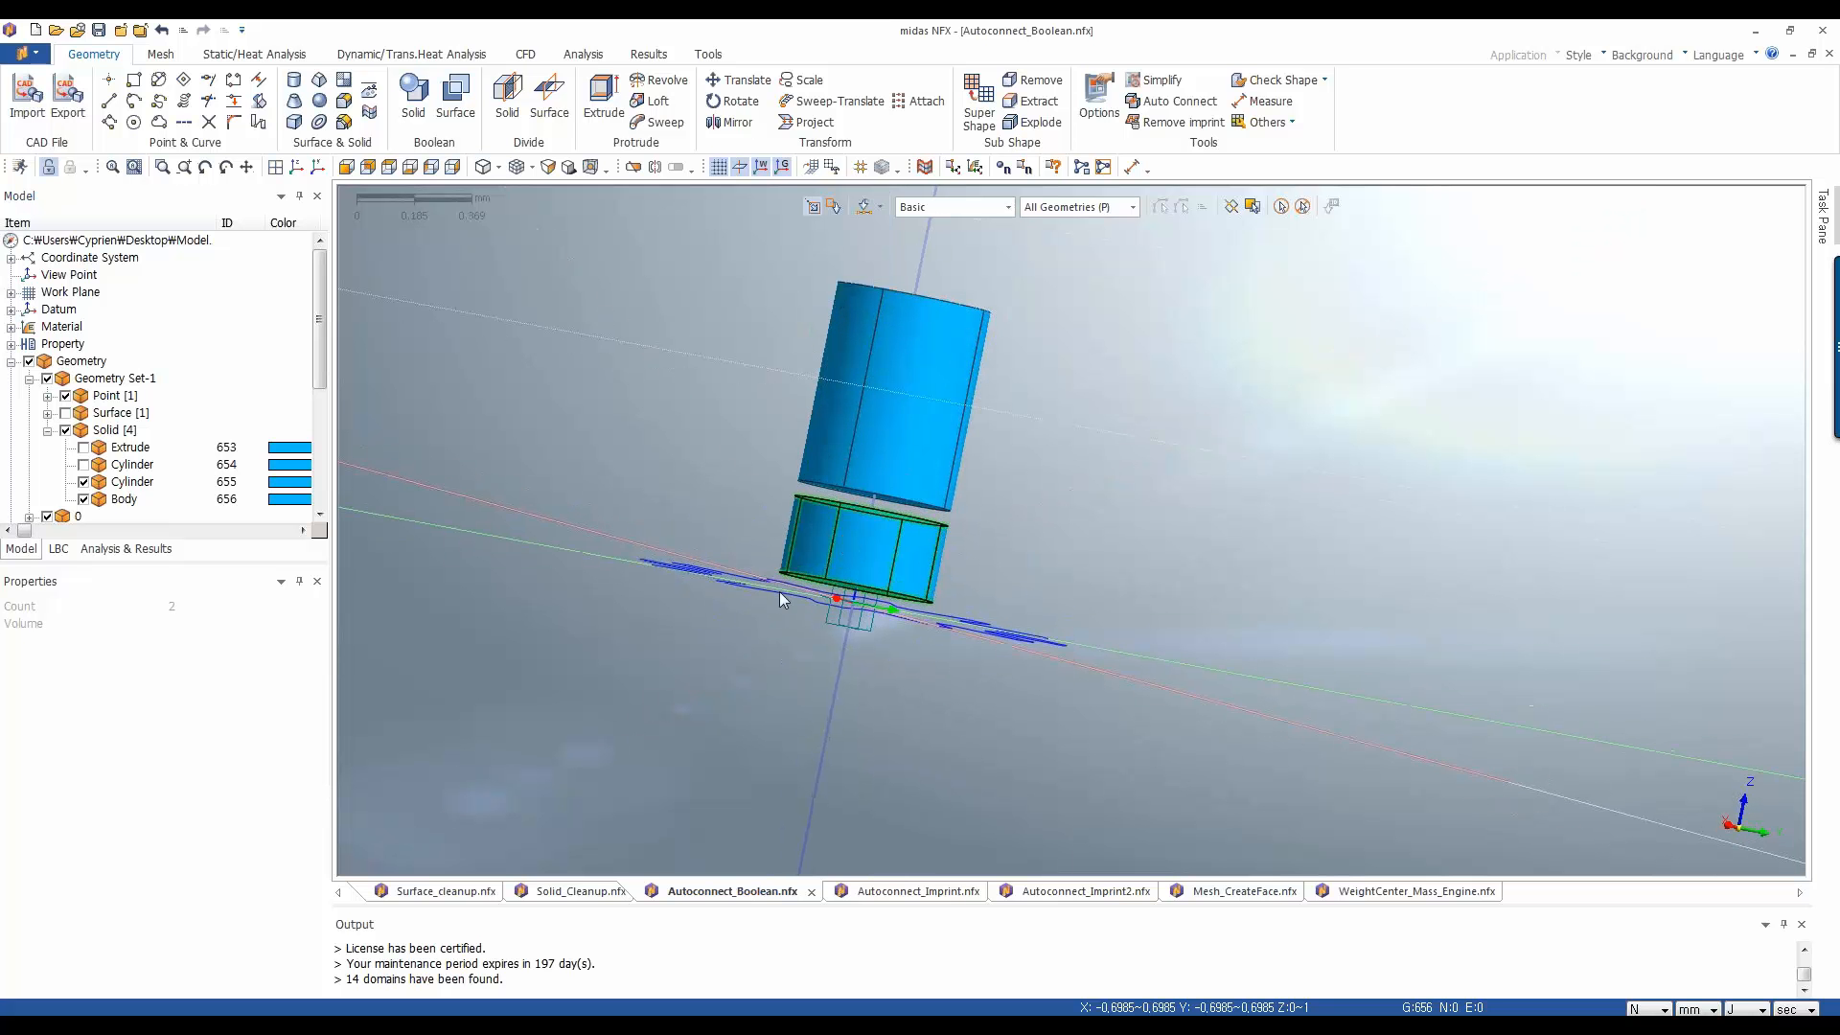
left_click(84, 448)
middle_click_drag(983, 468, 1116, 641)
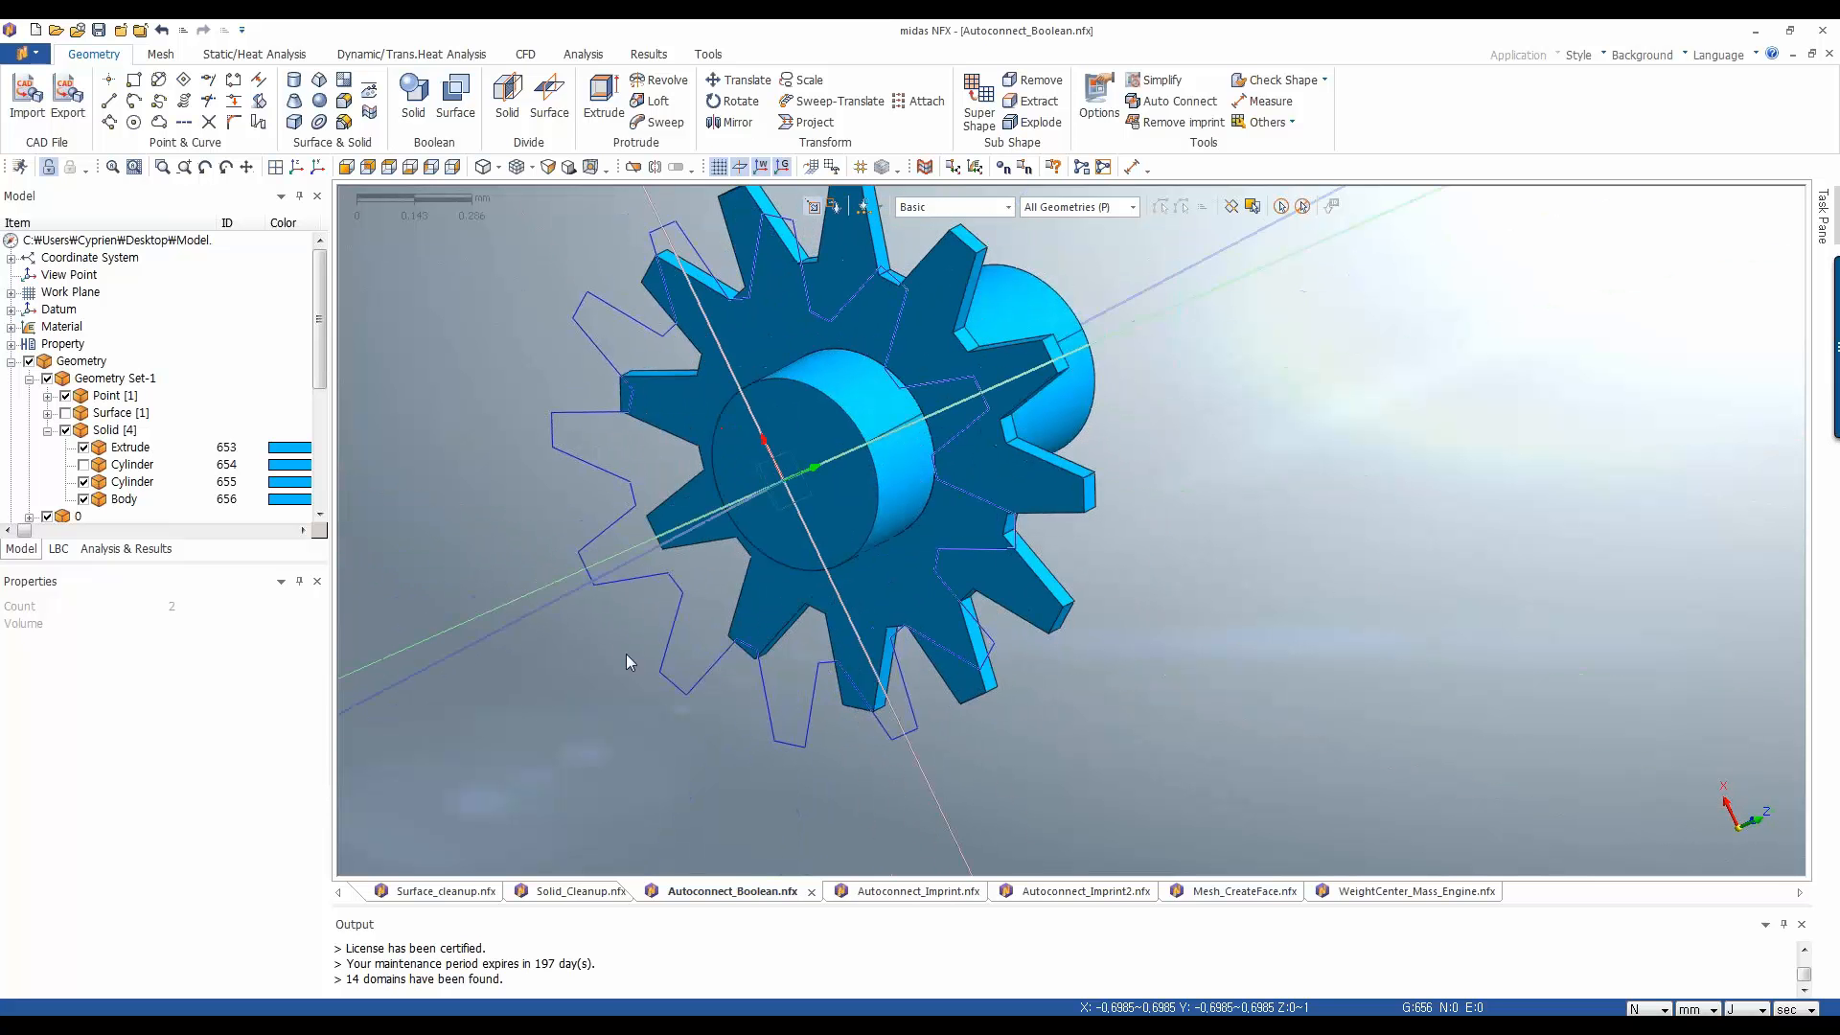
mouse_move(619, 1025)
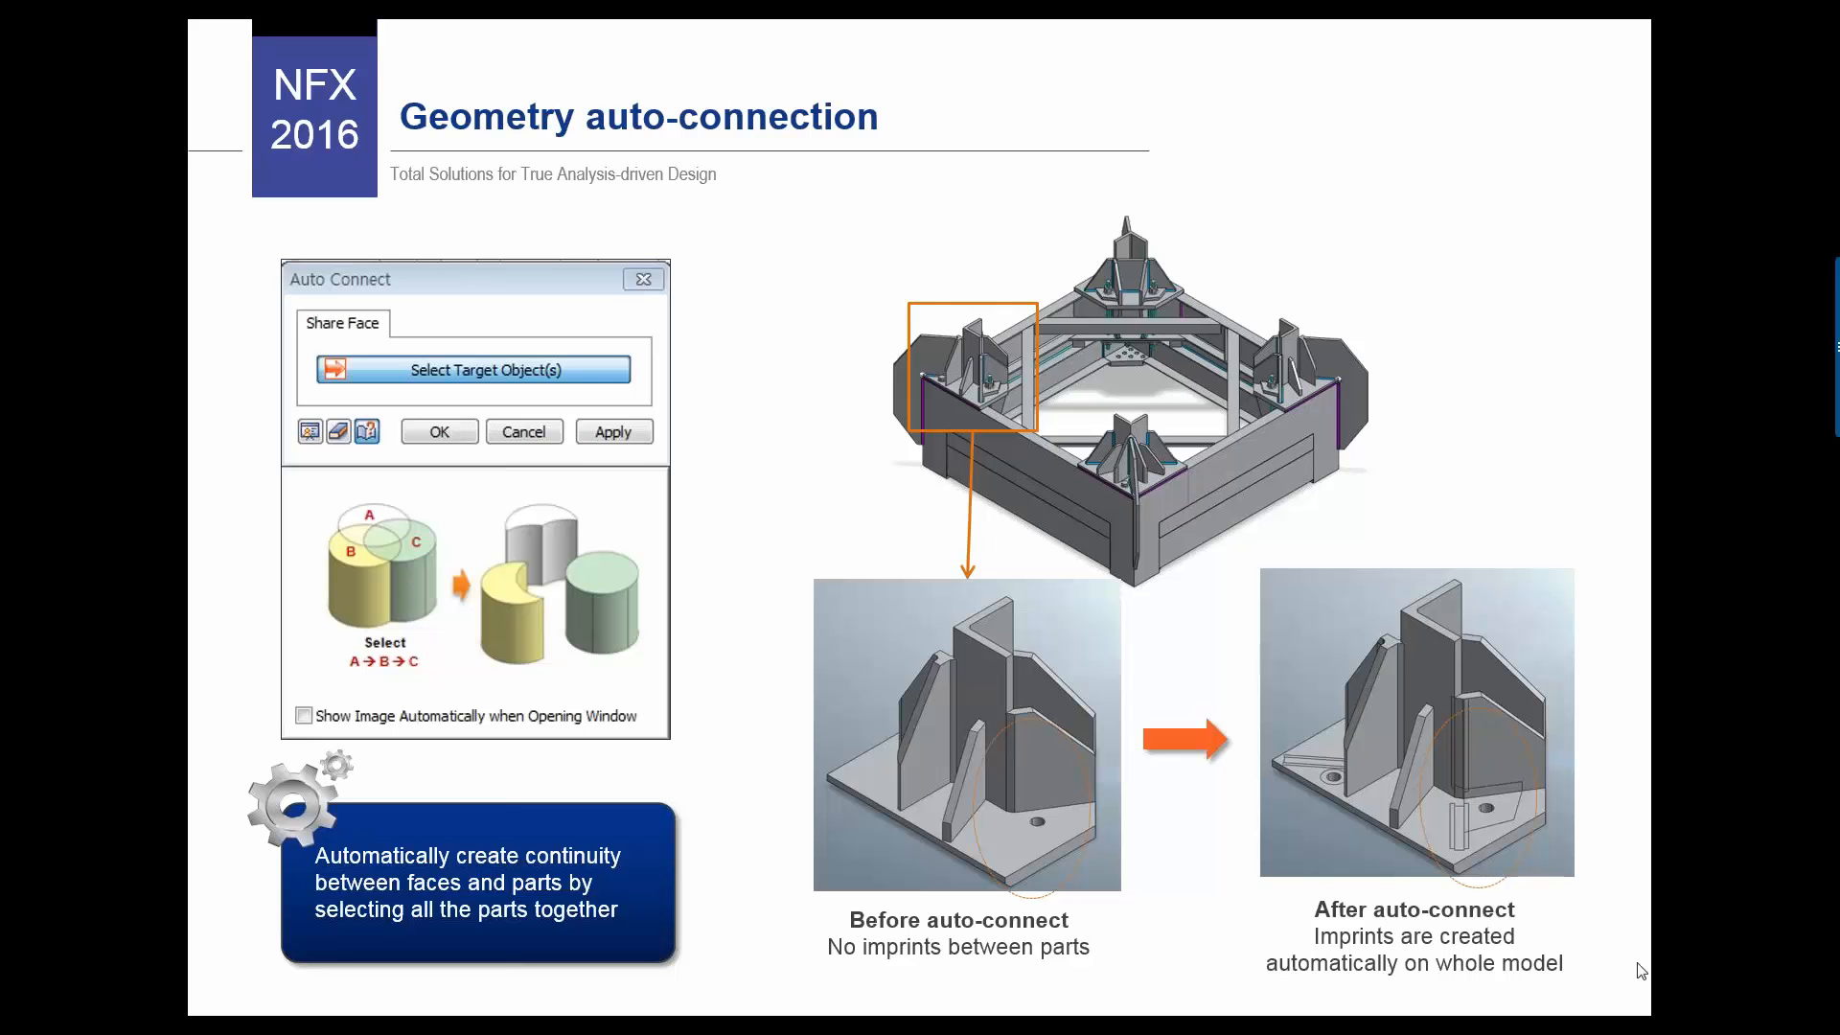
left_click(600, 585)
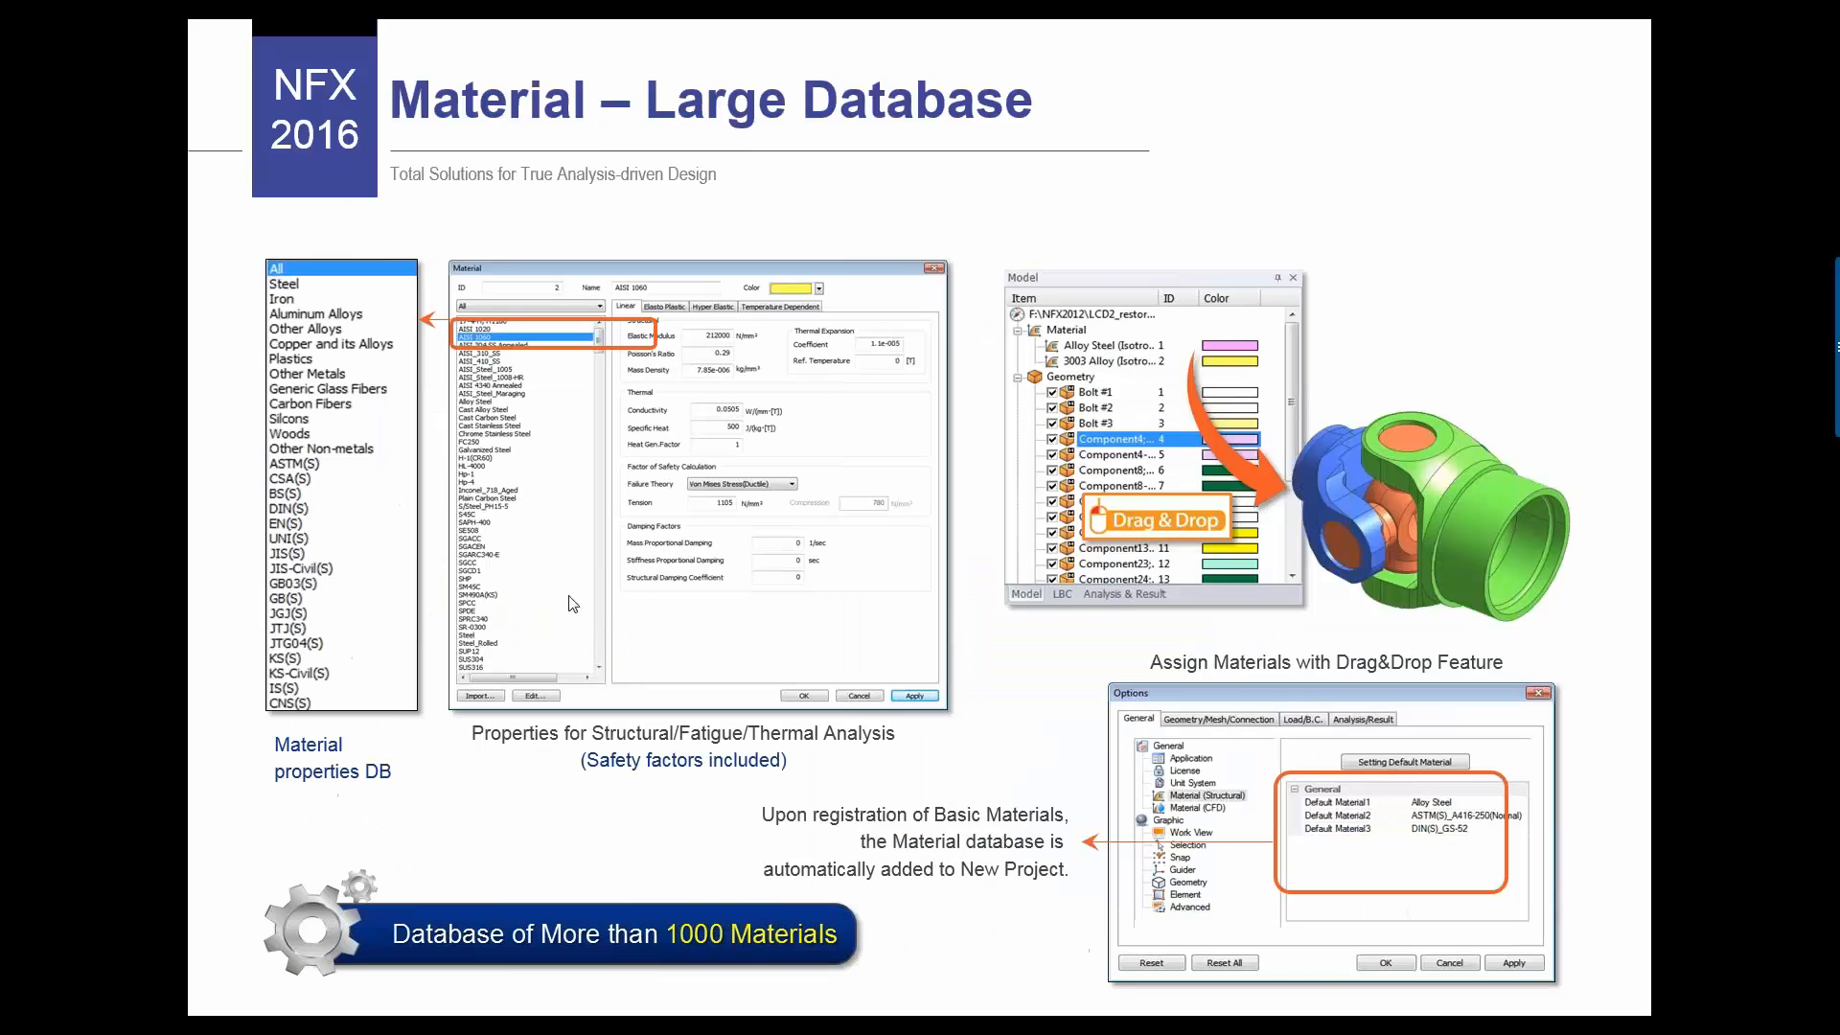
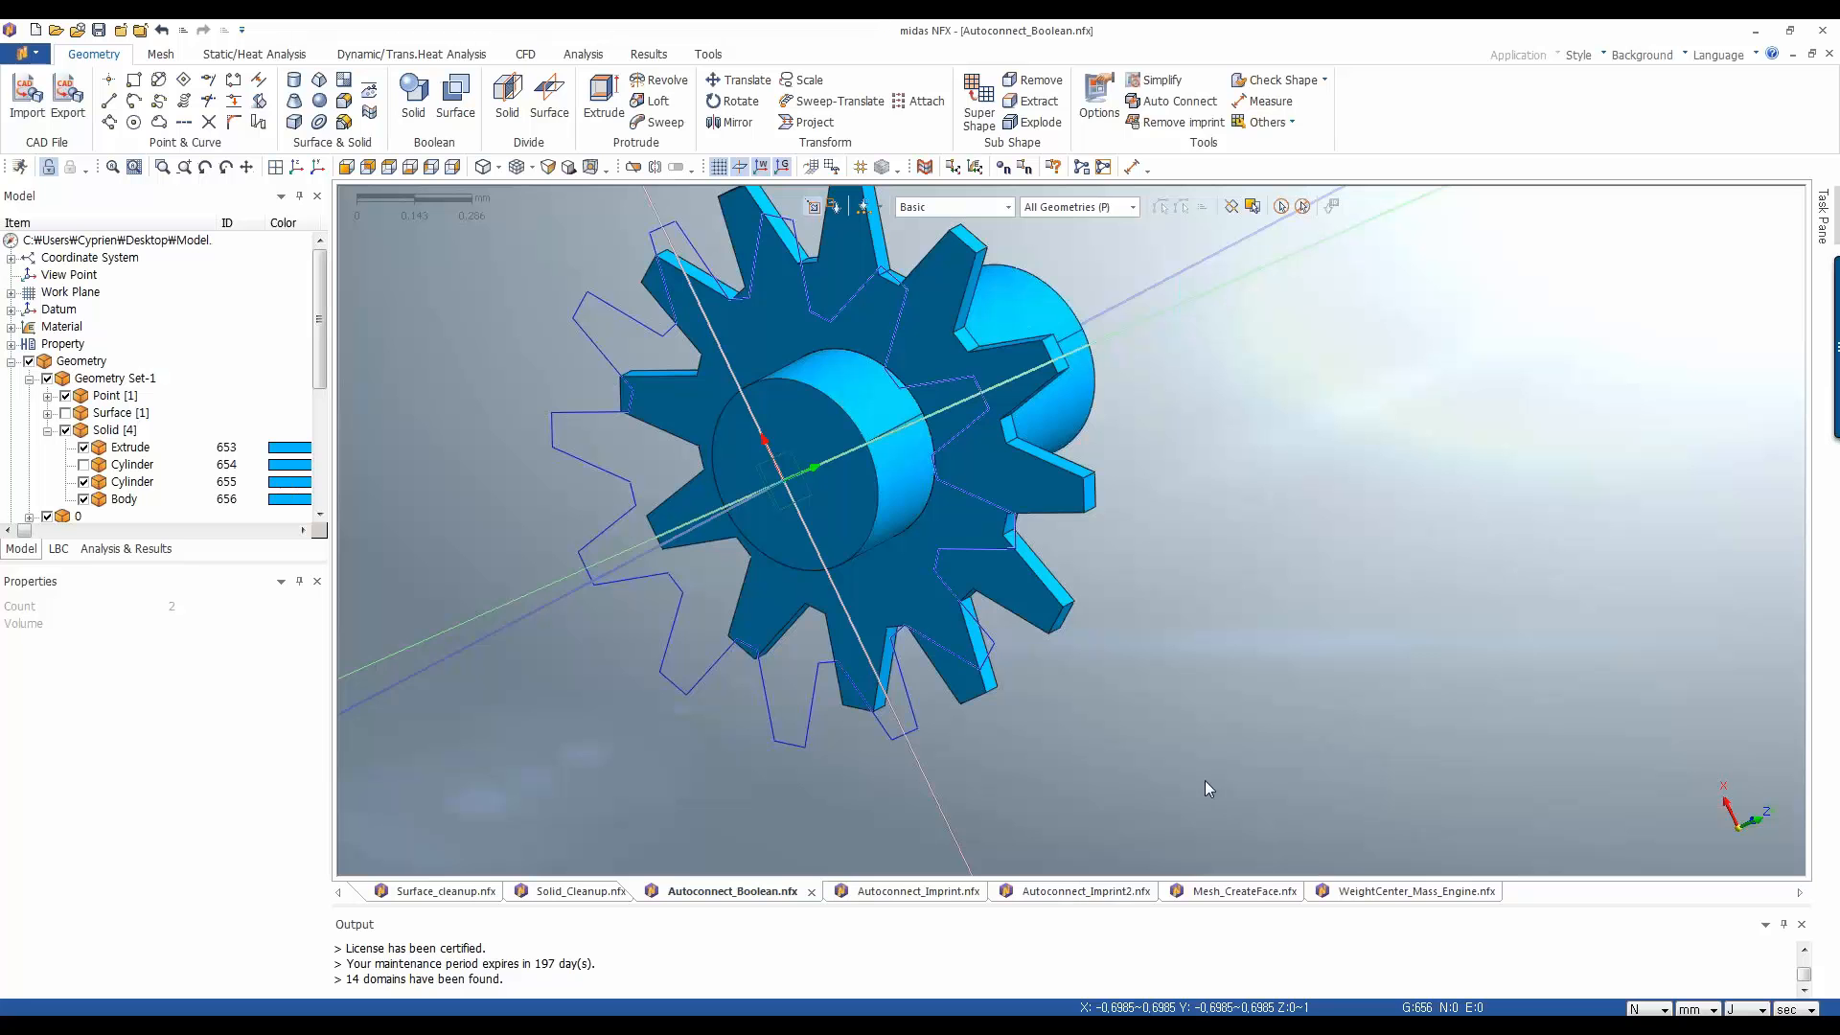
left_click(1212, 886)
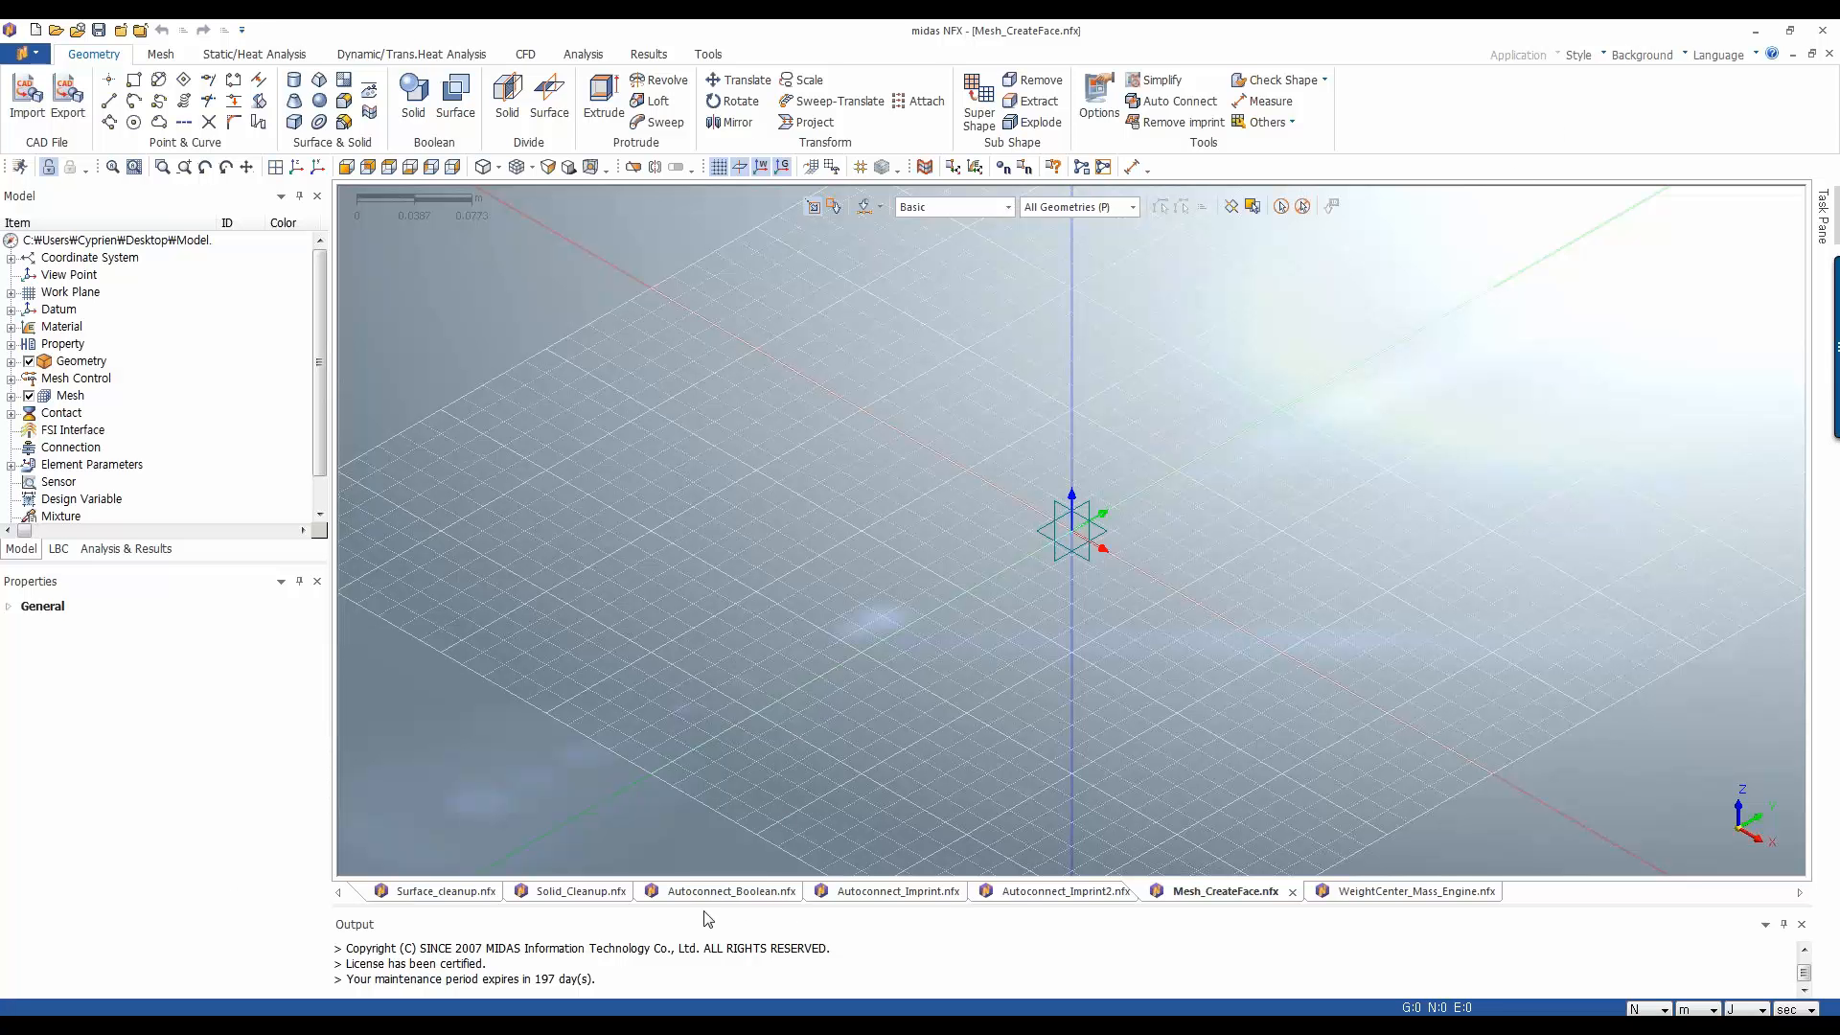
left_click(721, 893)
Hide the points in Geometry Set-1, show the hidden Cylinder 654, and hide the upper cylinder piece named Body
middle_click_drag(796, 402, 722, 520)
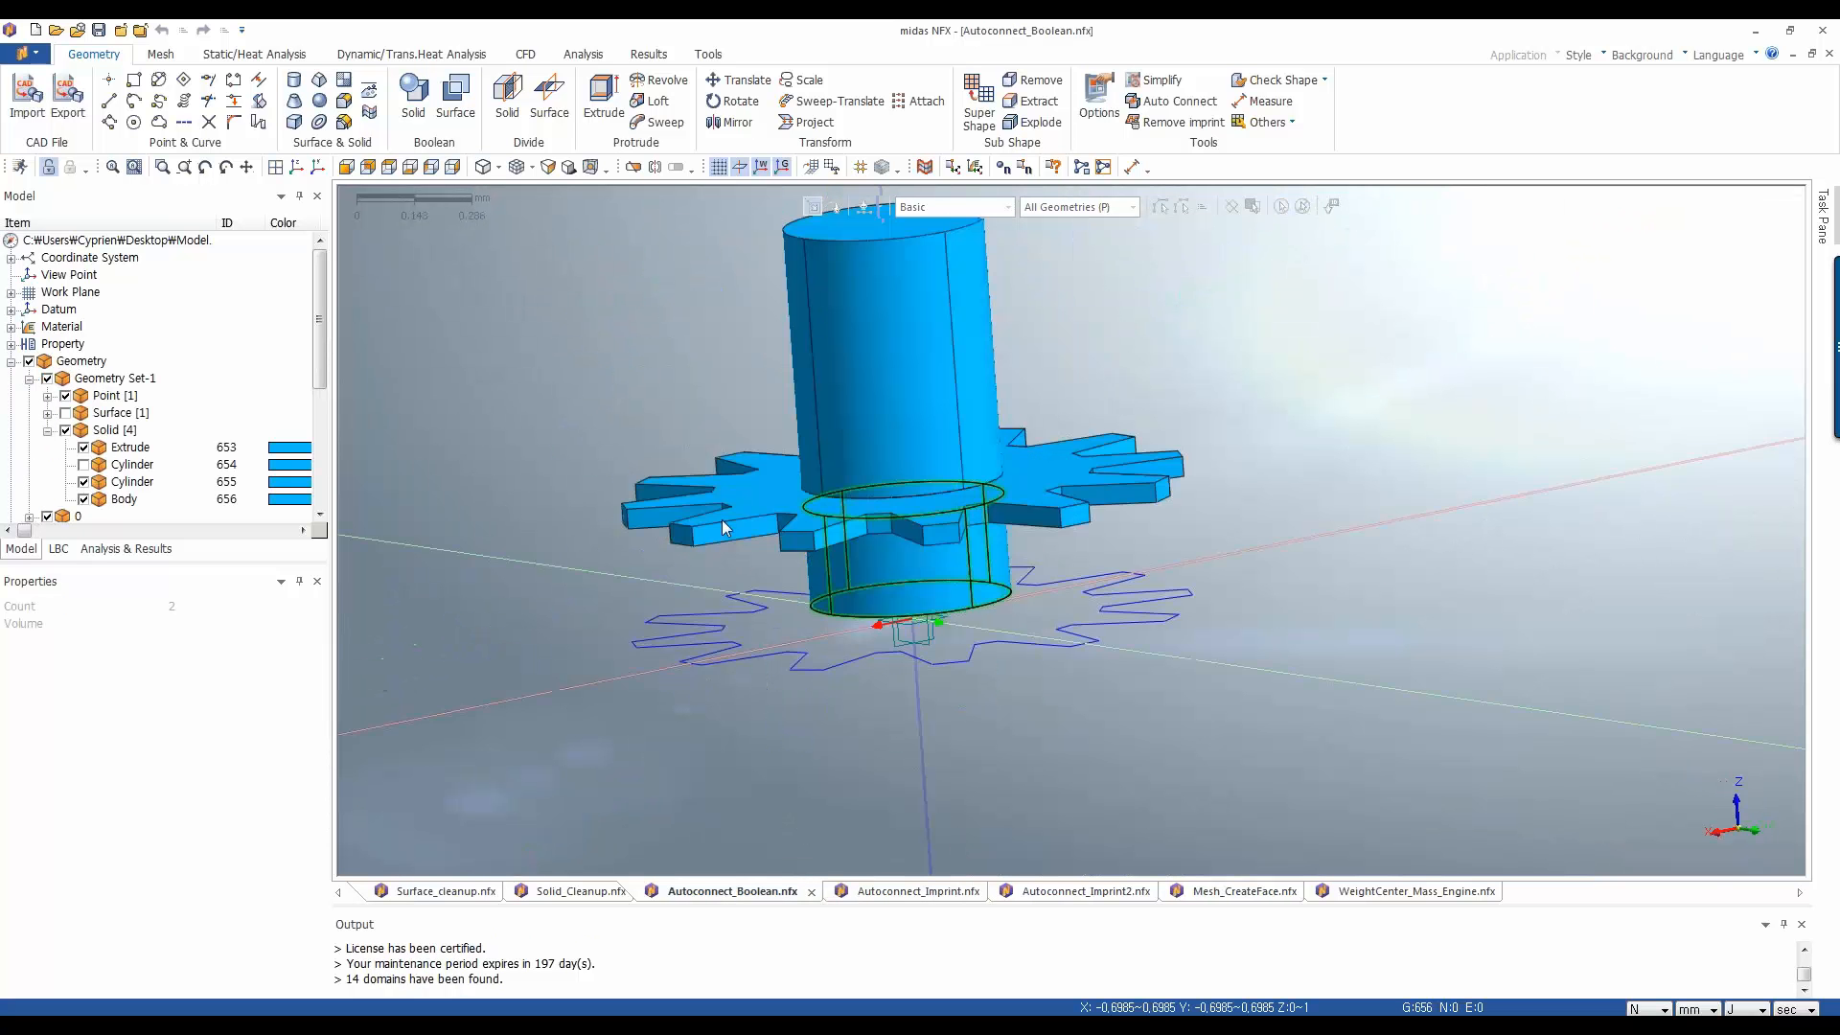
left_click(84, 463)
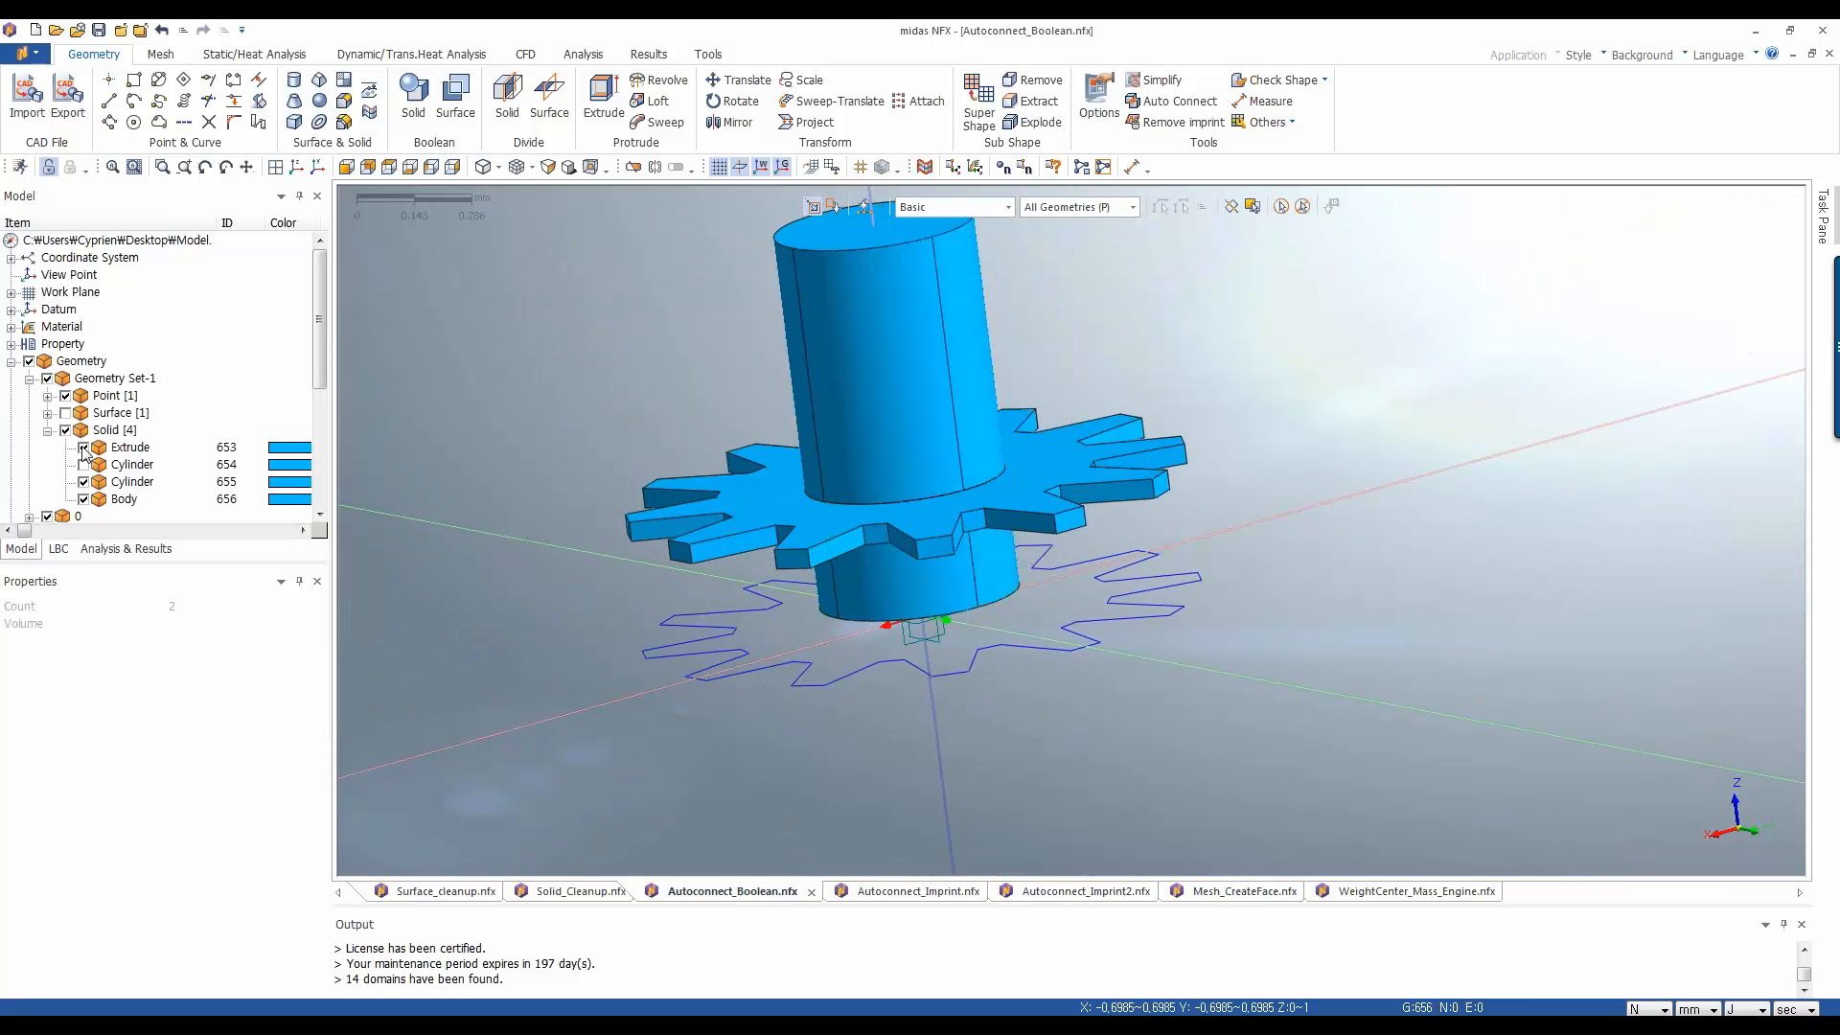
left_click(65, 394)
left_click(83, 463)
middle_click_drag(1051, 400, 882, 565)
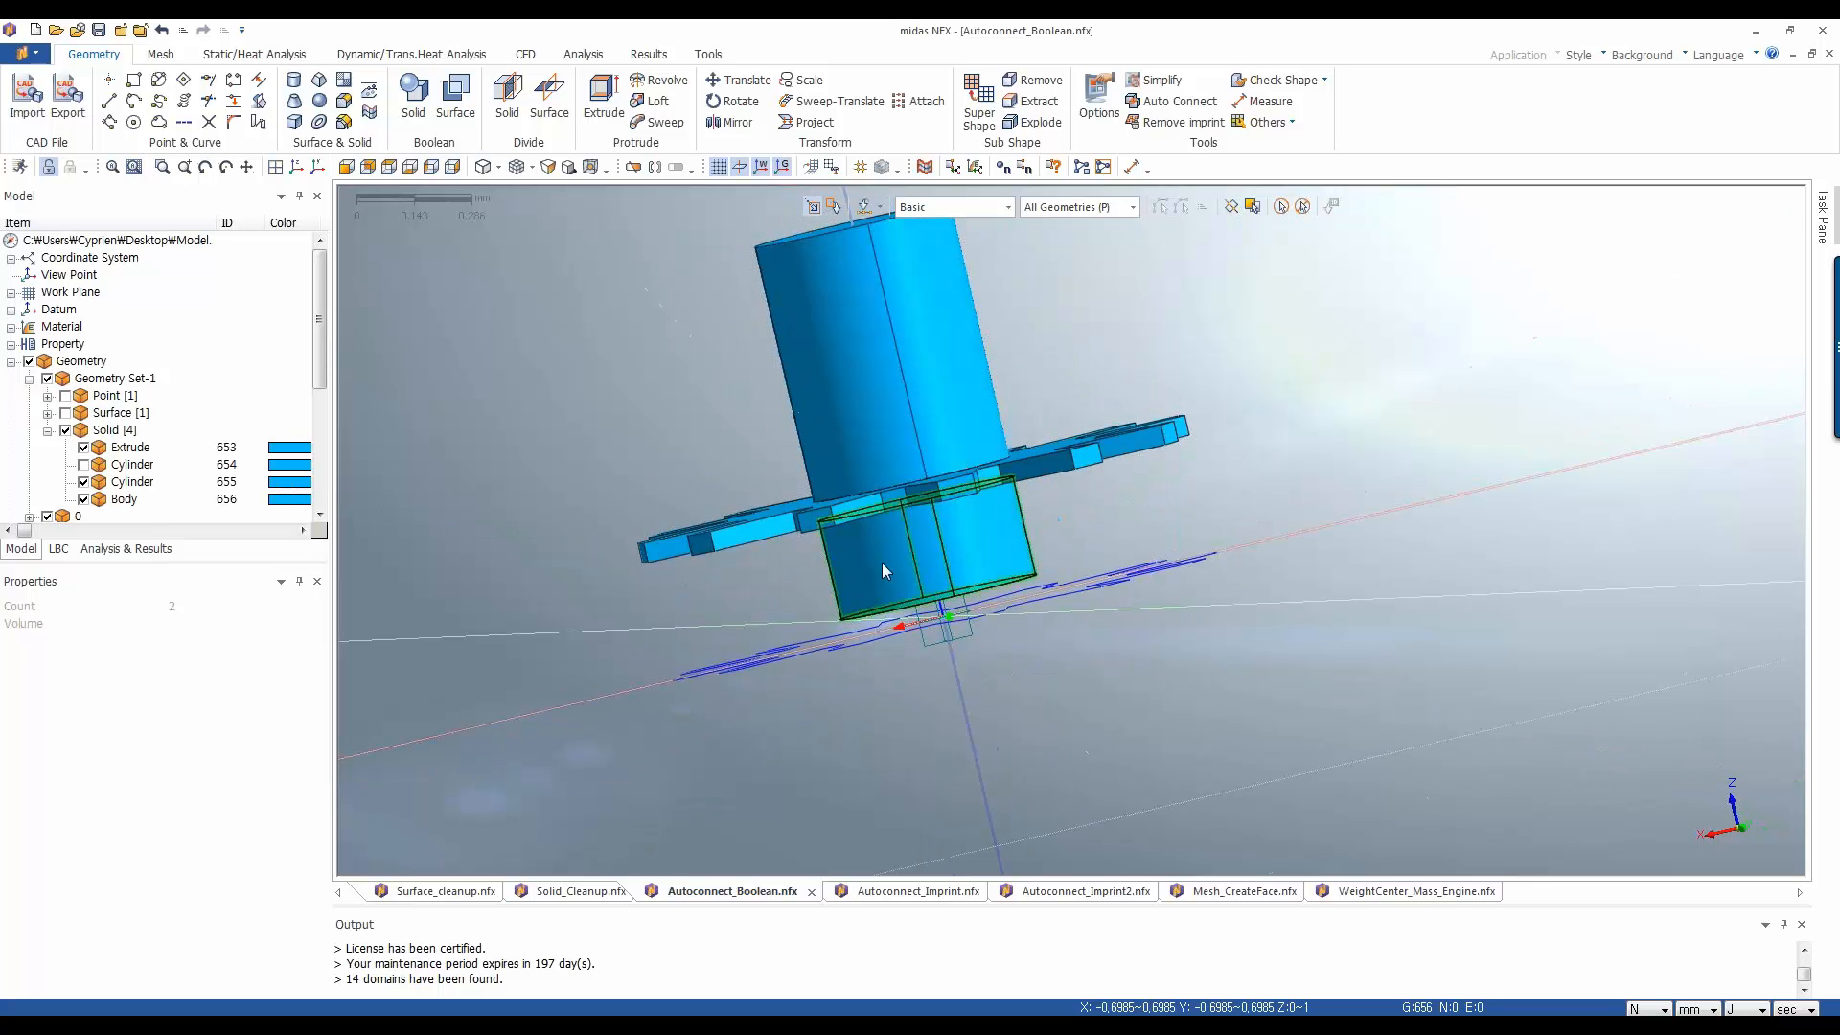
left_click(83, 464)
left_click(83, 498)
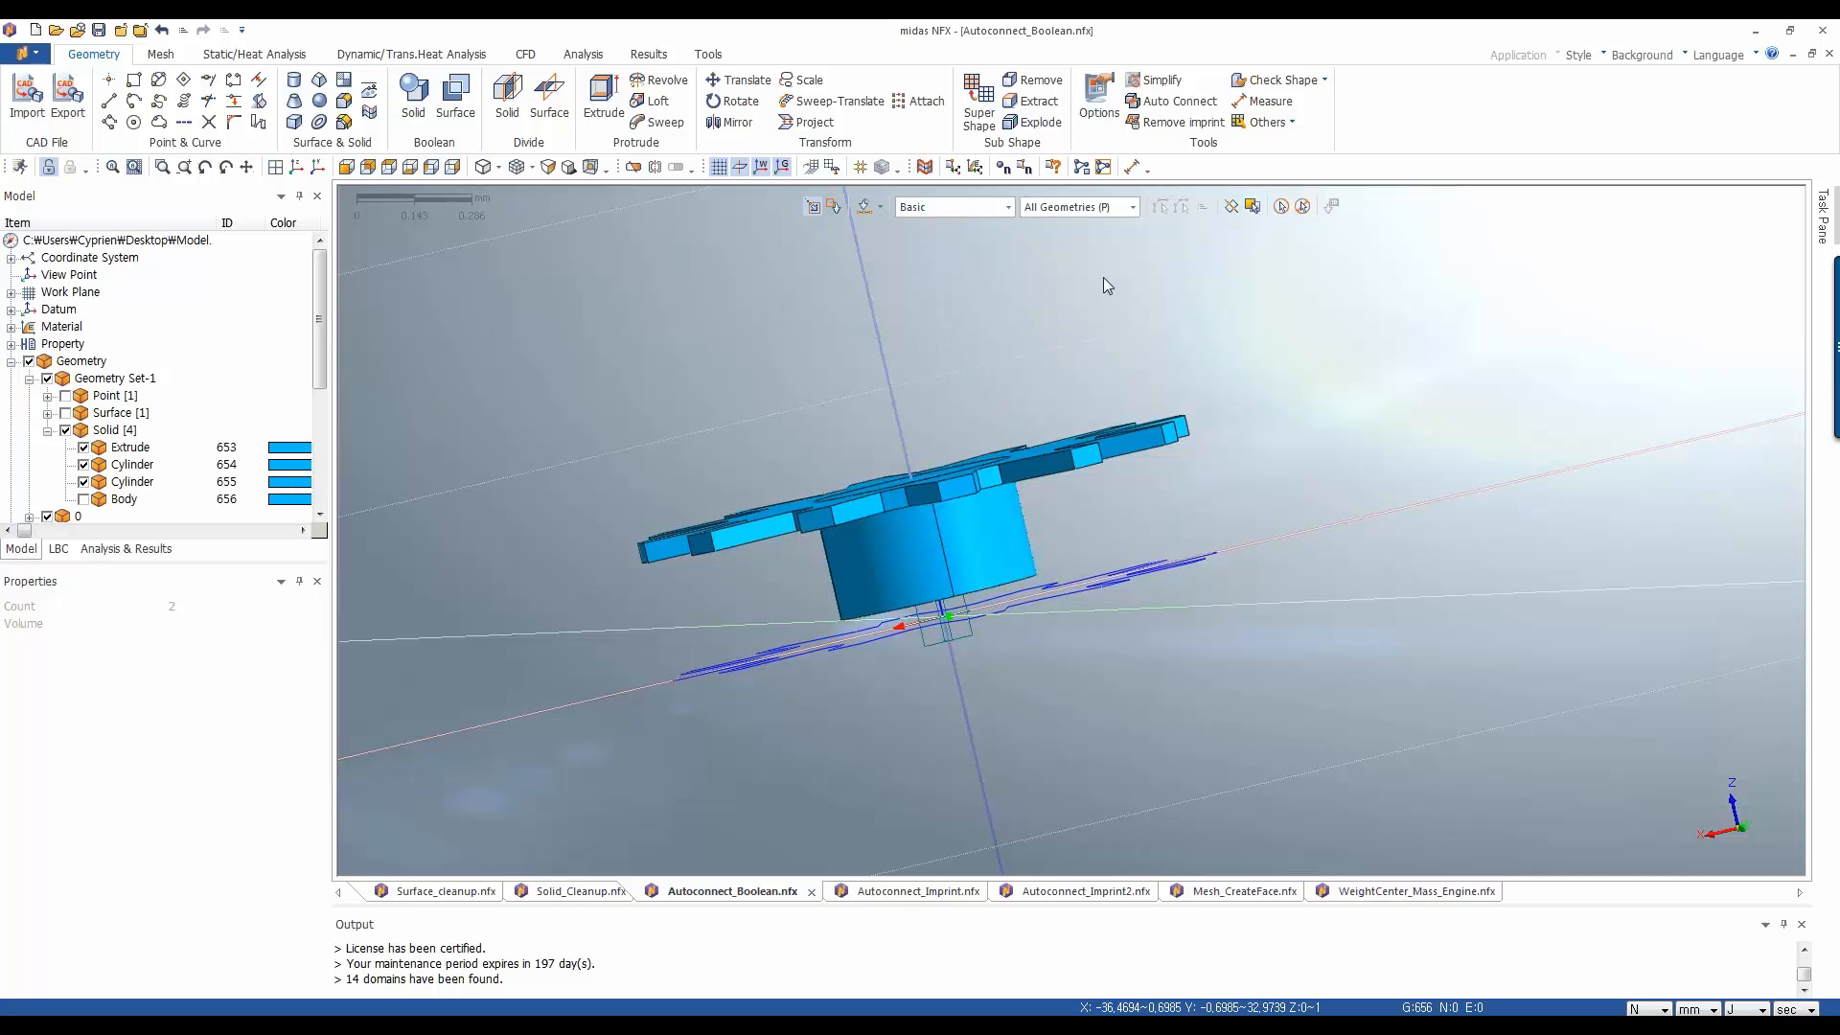
Locate the stray cylinder far from the origin and delete it
middle_click_drag(1107, 285, 969, 414)
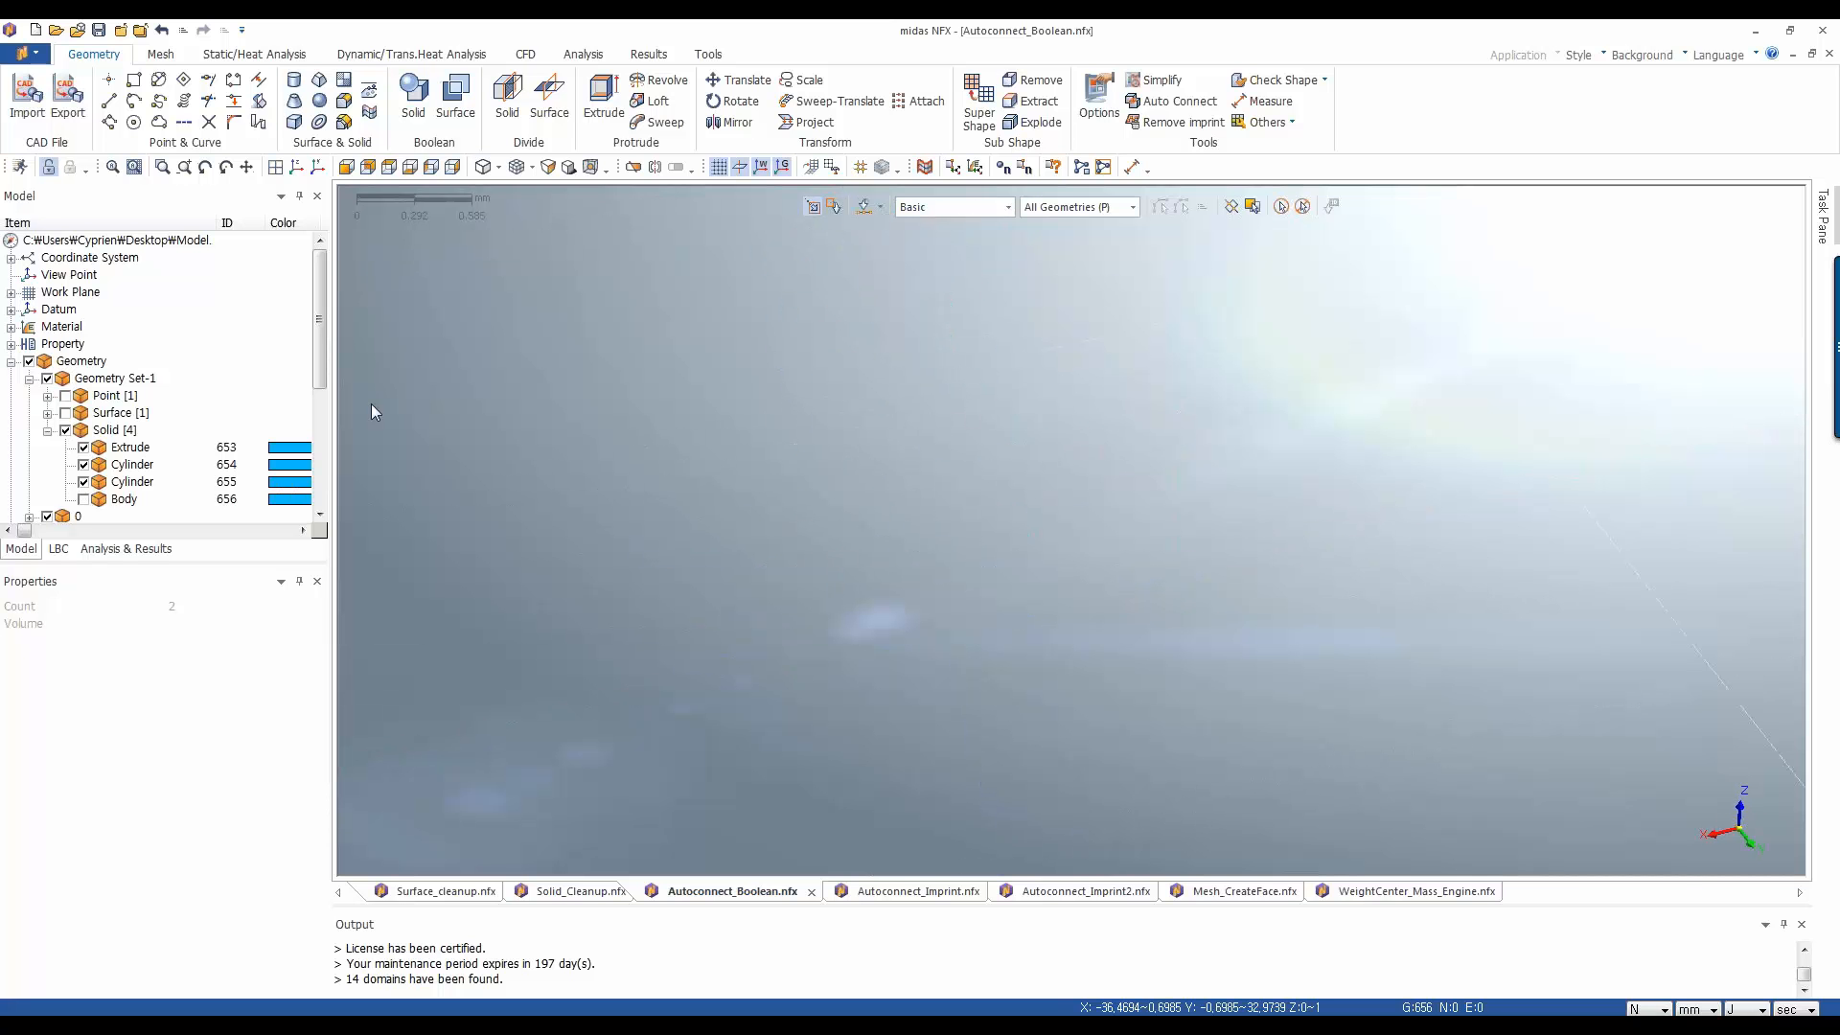
scroll(371, 404, "down", 2)
scroll(515, 504, "down", 8)
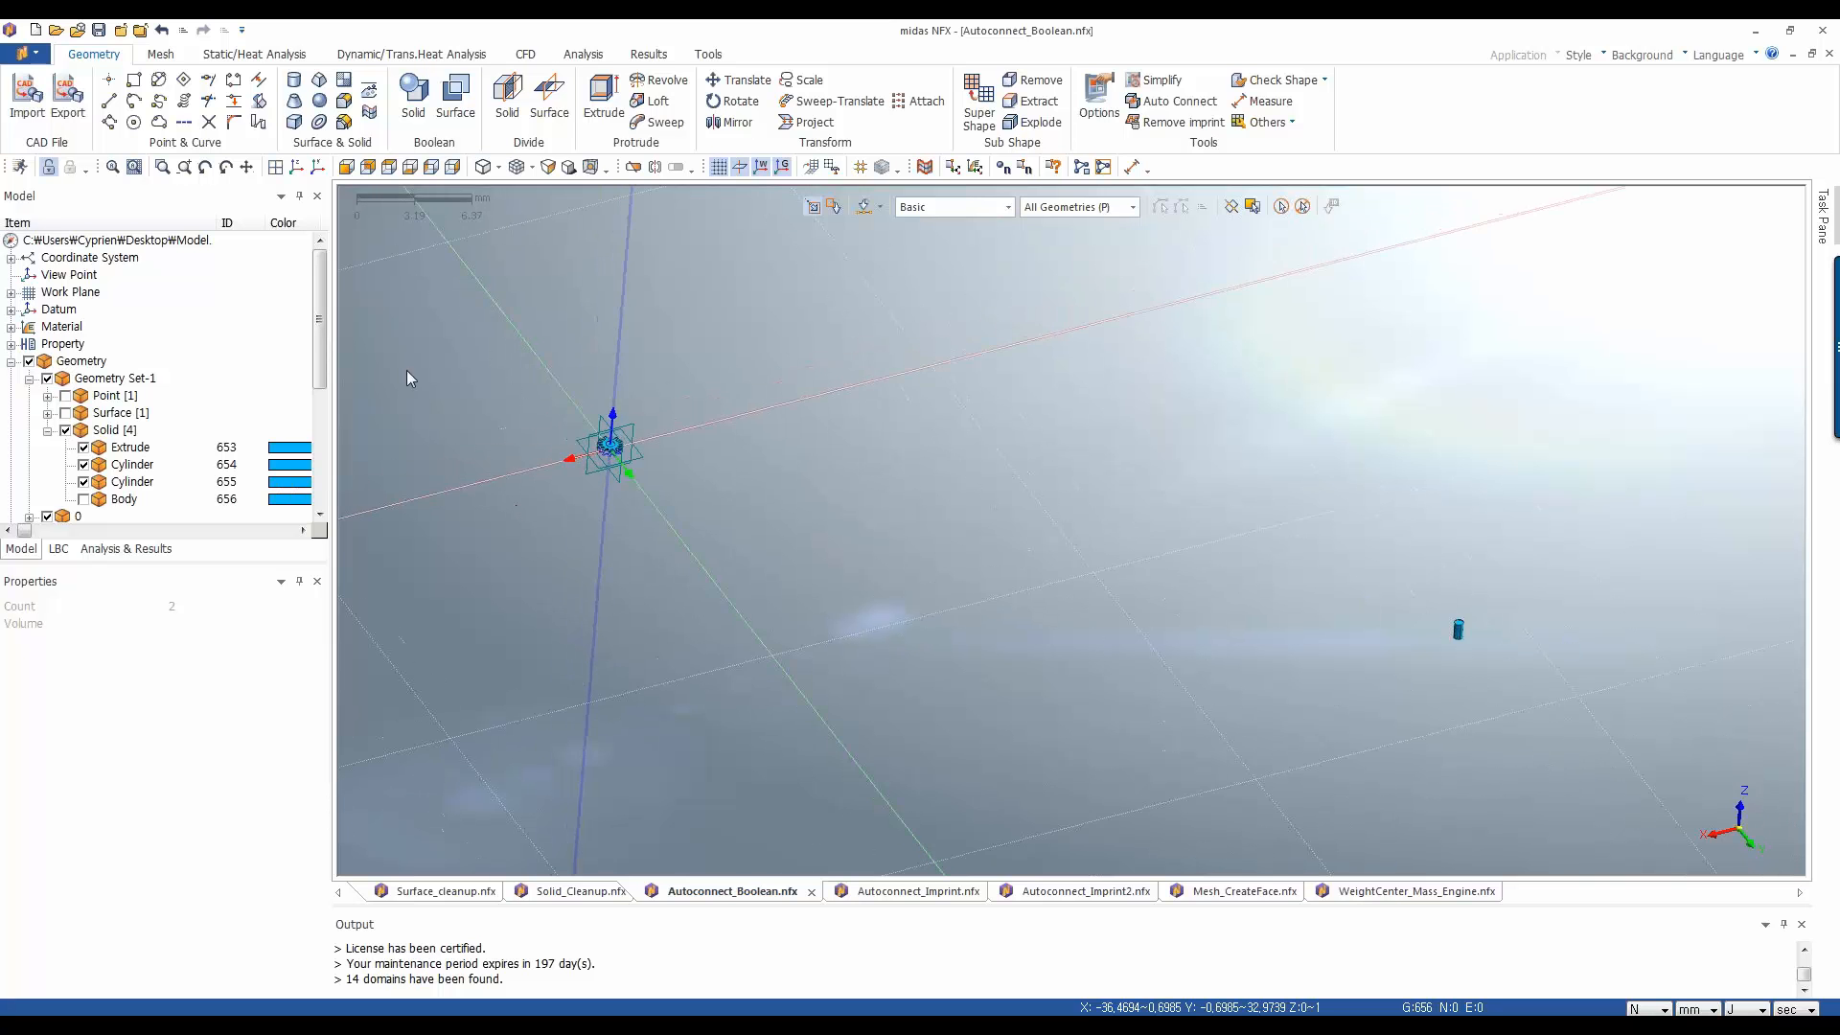
left_click(1469, 646)
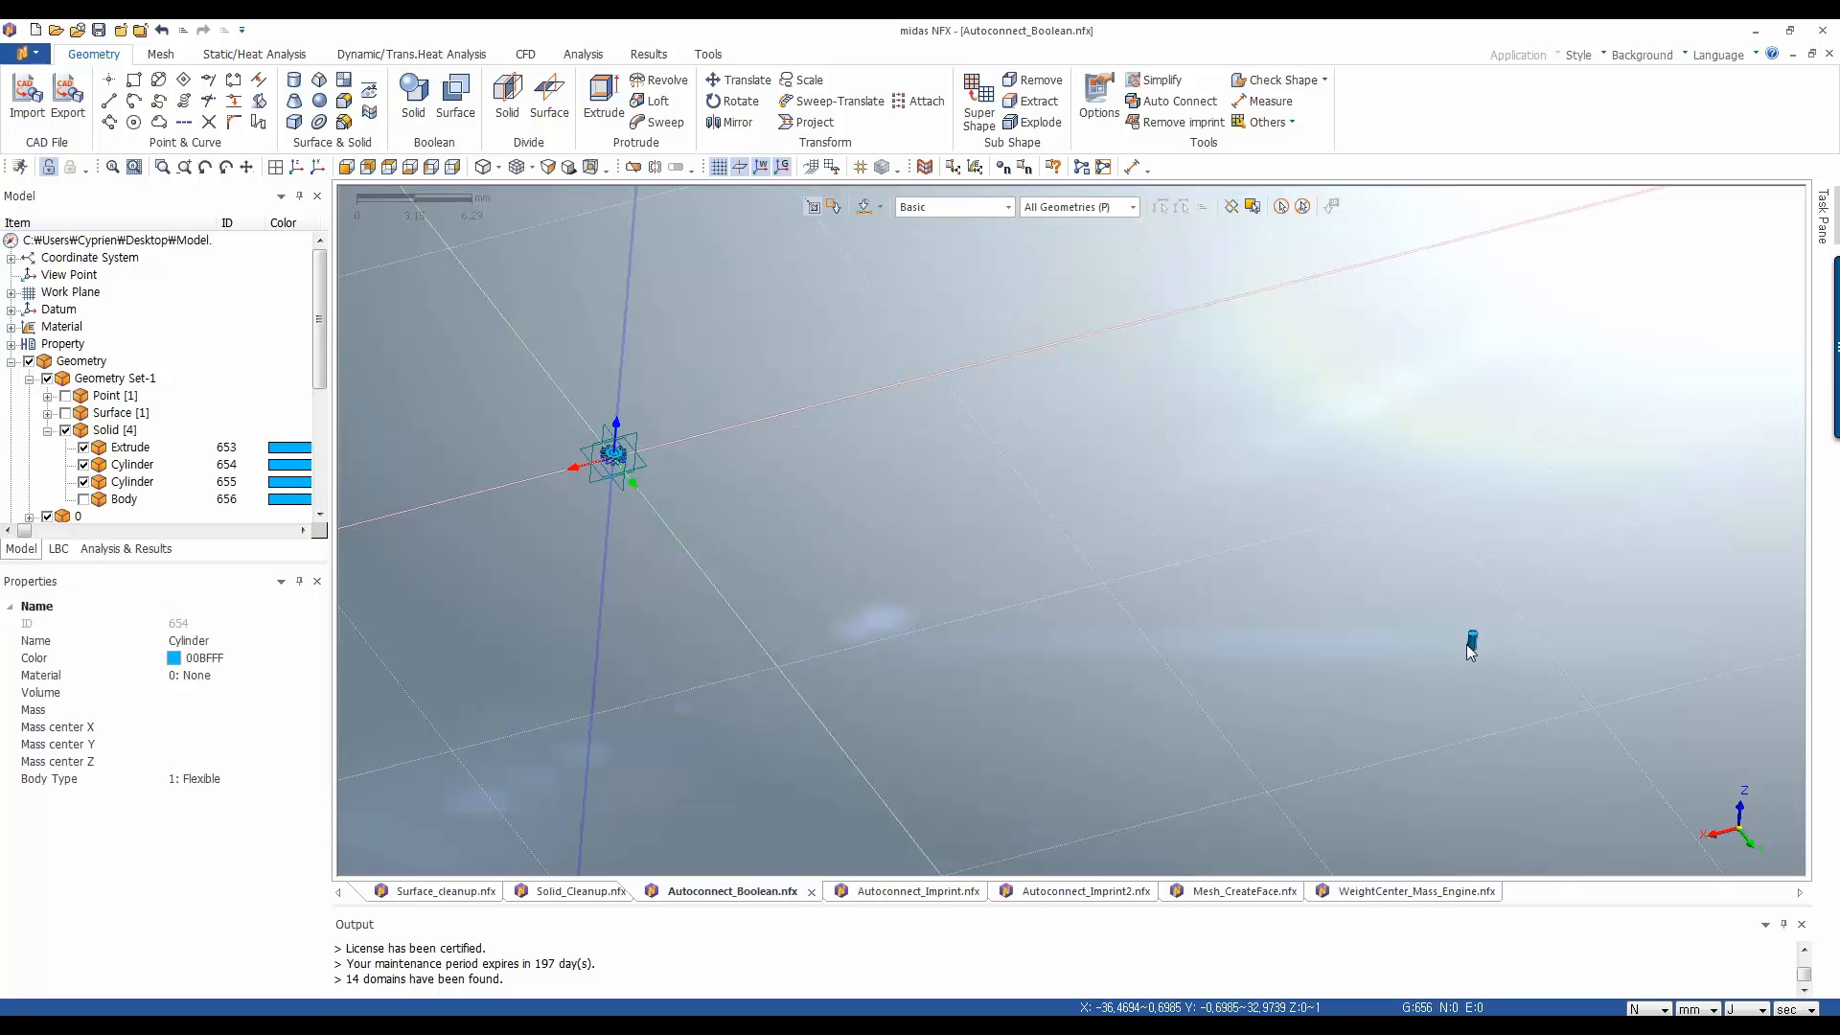
left_click(1468, 649)
key("Delete")
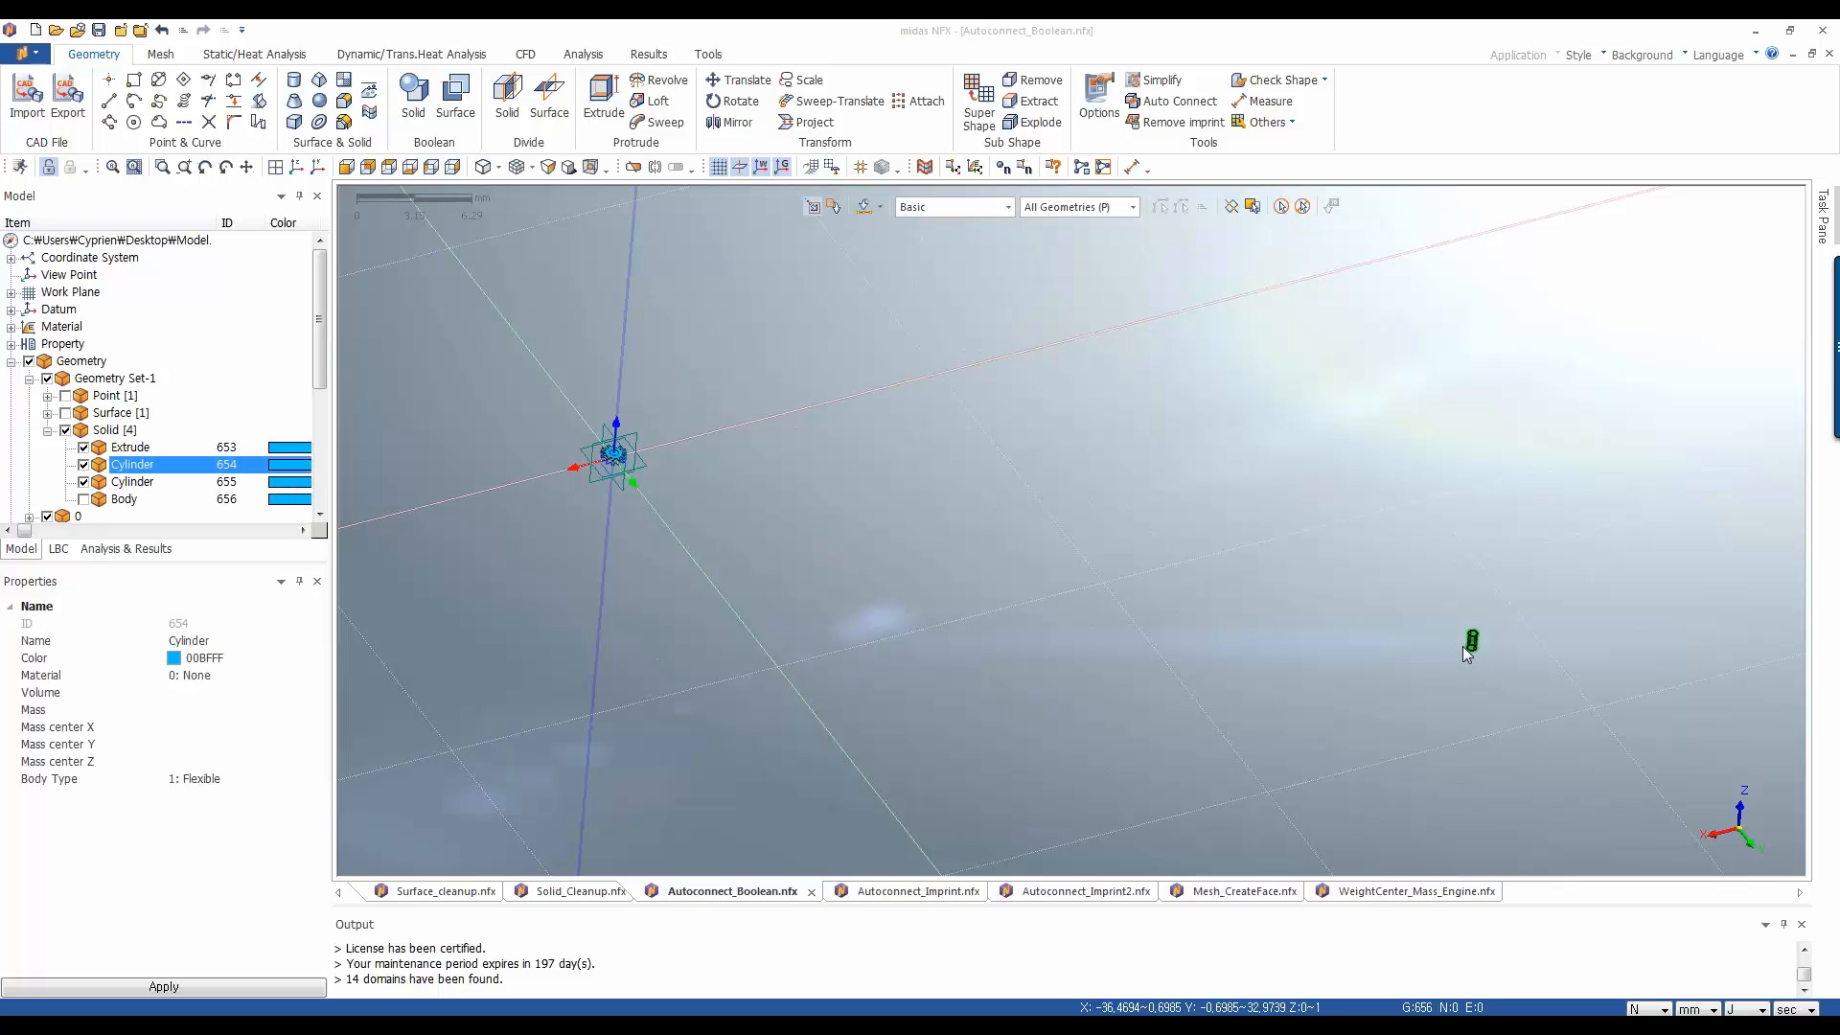
key("Return")
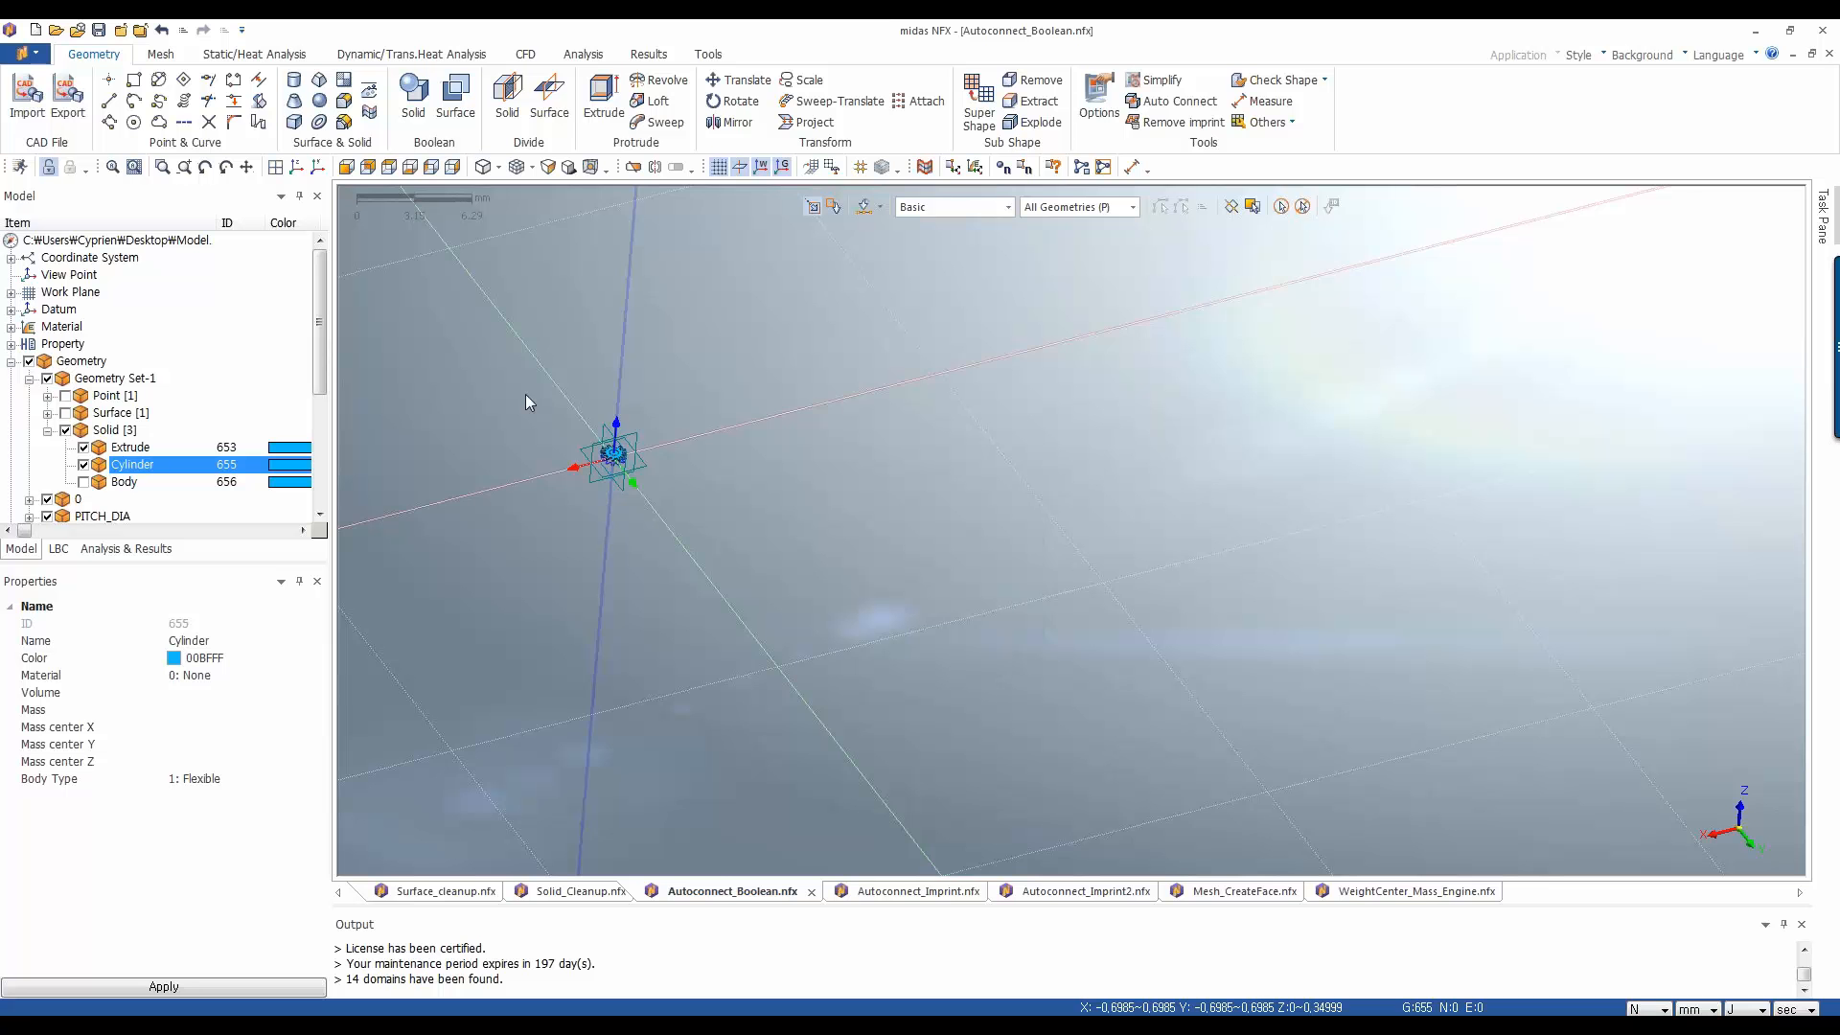
Toggle the upper cylinder body's display to compare it with the gear and lower cylinder, leaving it shown, and inspect the assembly
scroll(534, 422, "up", 5)
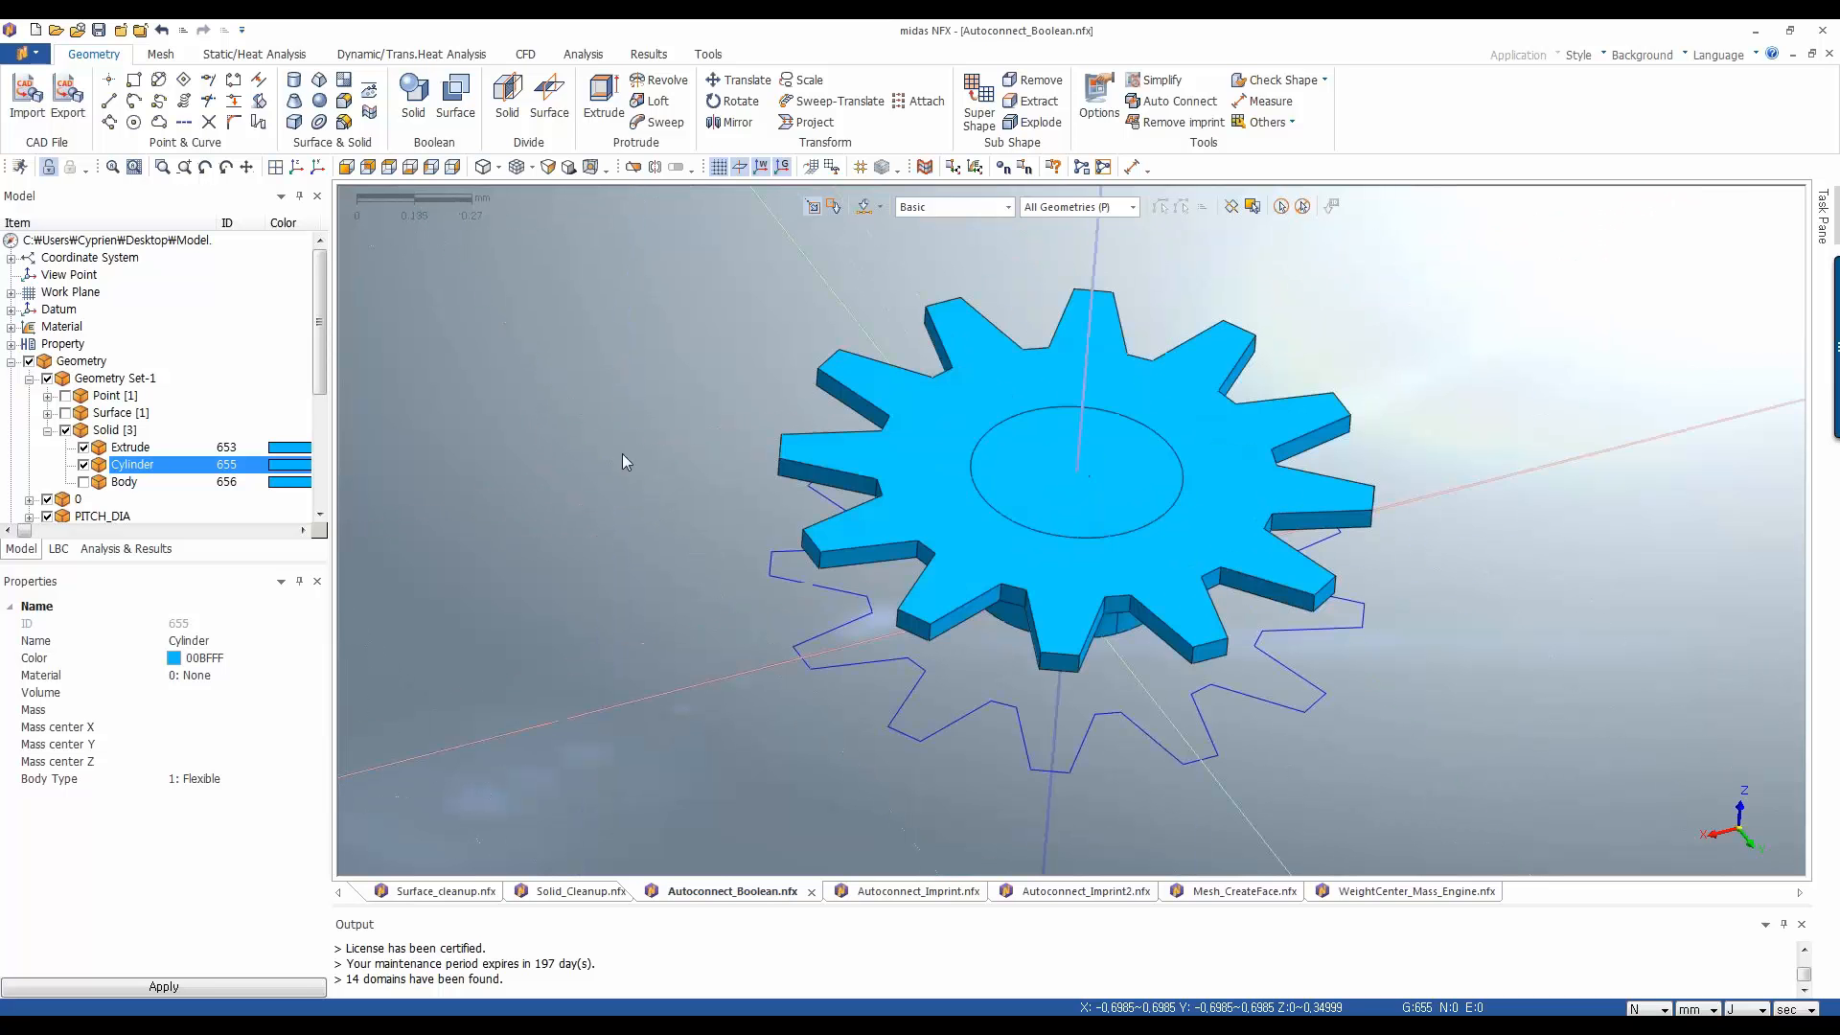
middle_click_drag(1156, 533, 1153, 484)
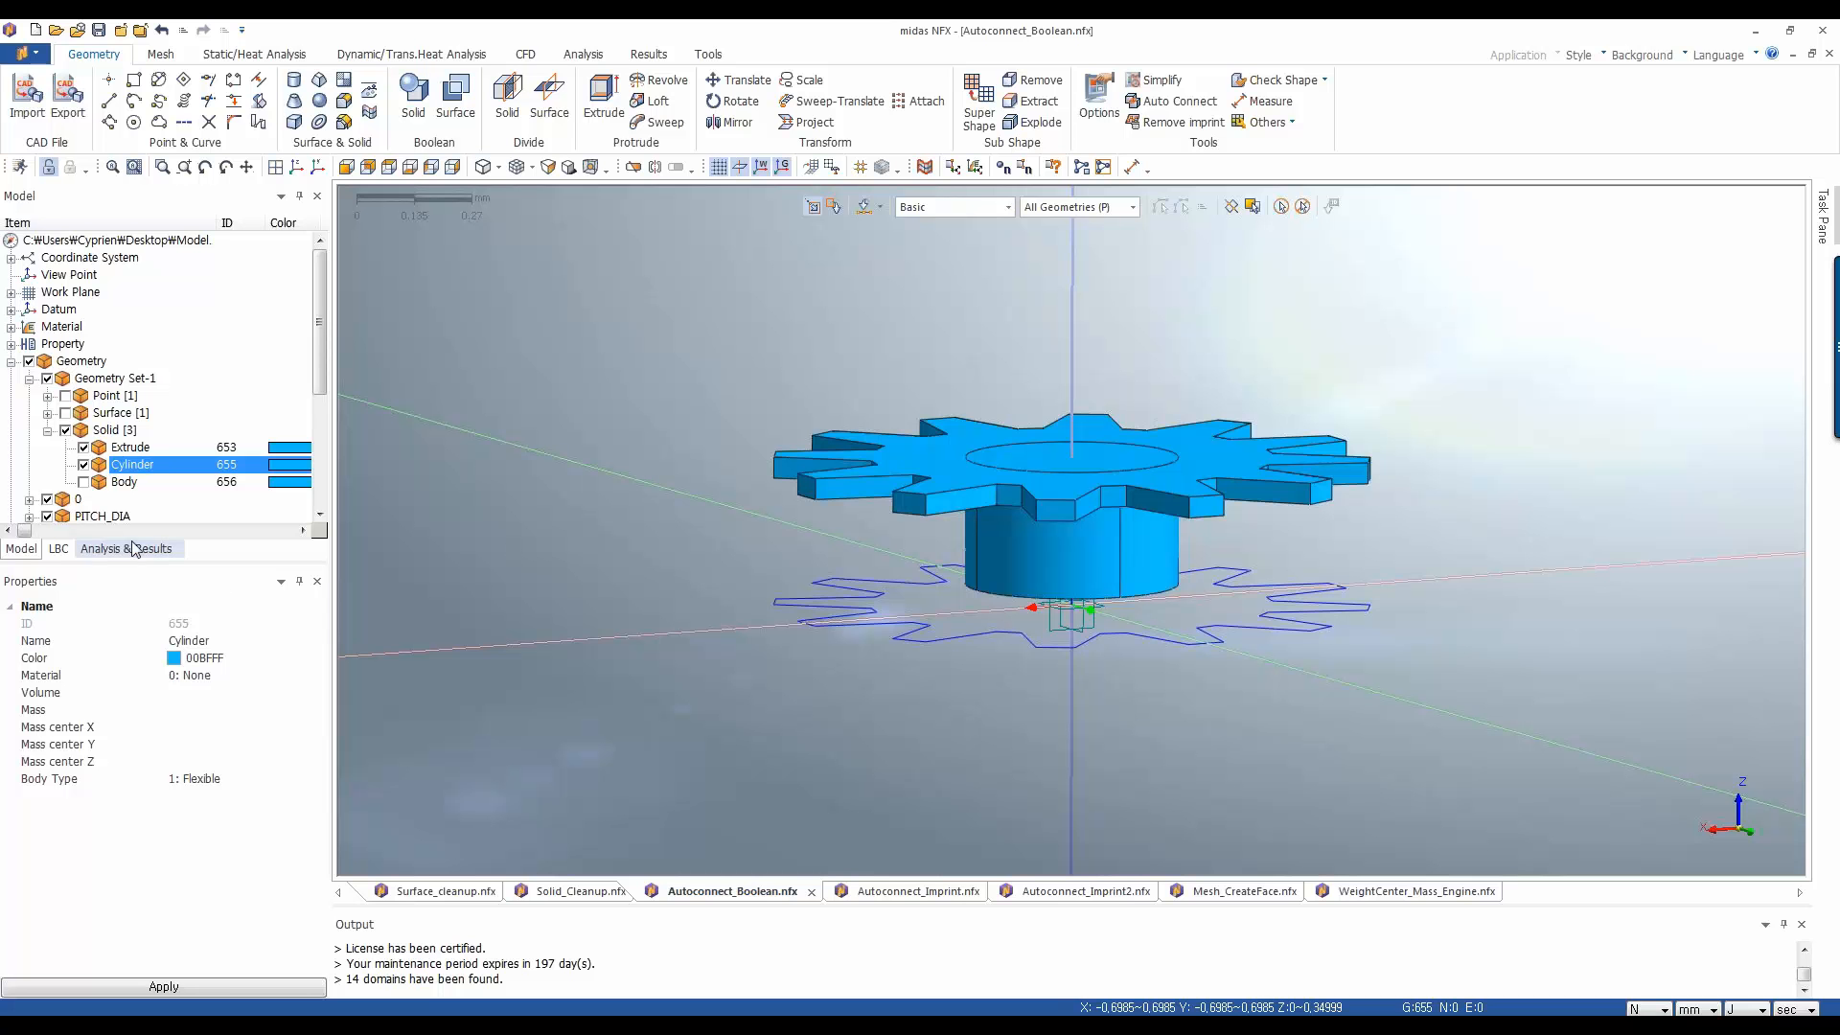
left_click(83, 482)
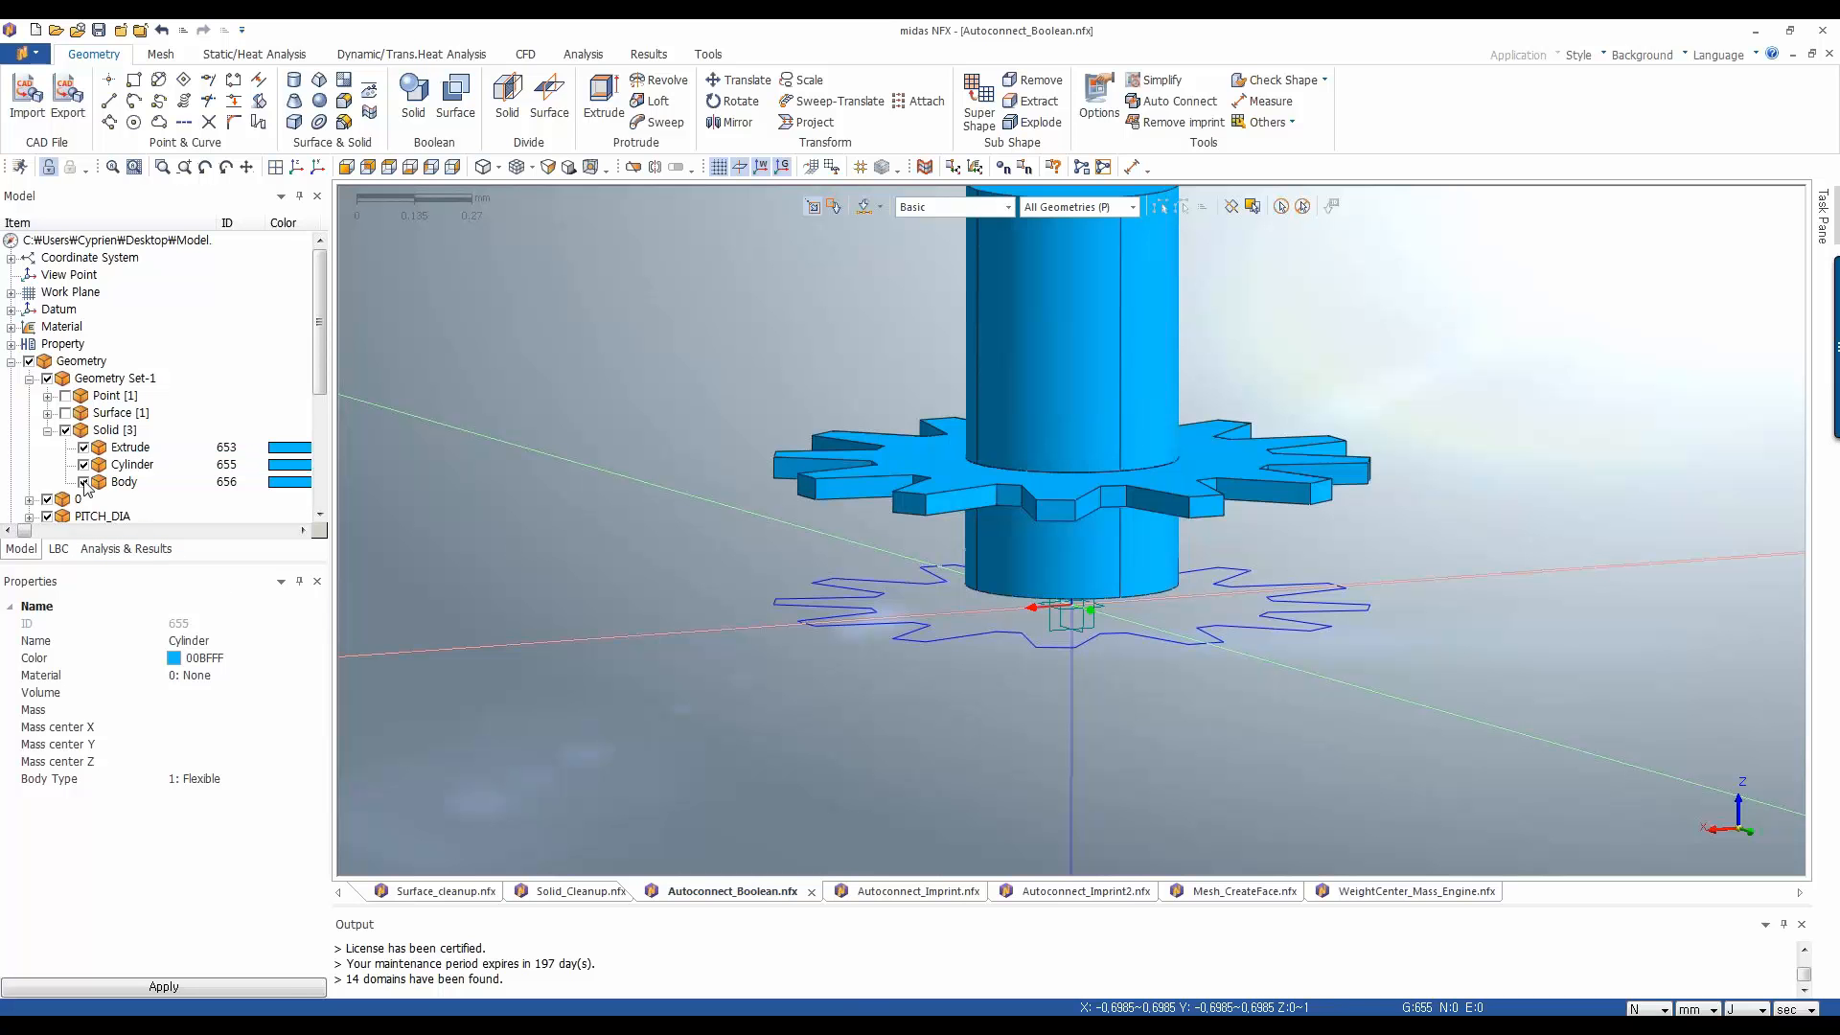
left_click(84, 482)
left_click(83, 482)
left_click(83, 482)
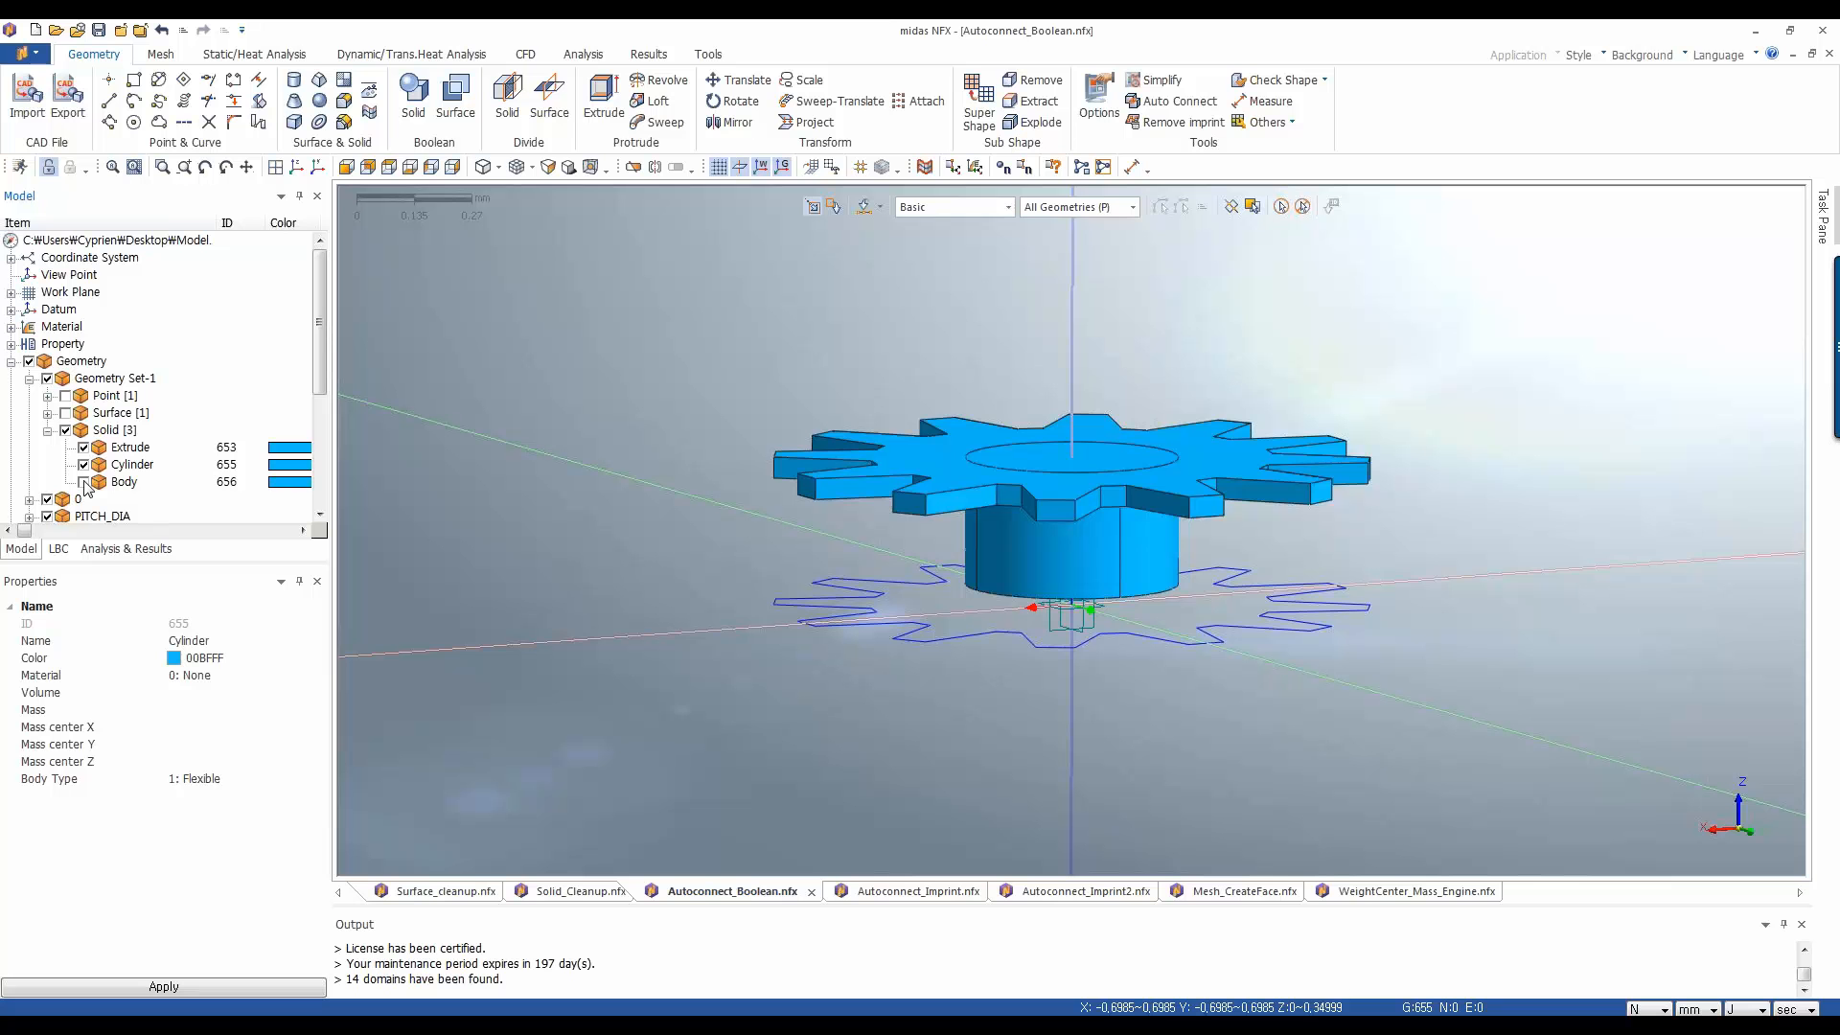
left_click(83, 482)
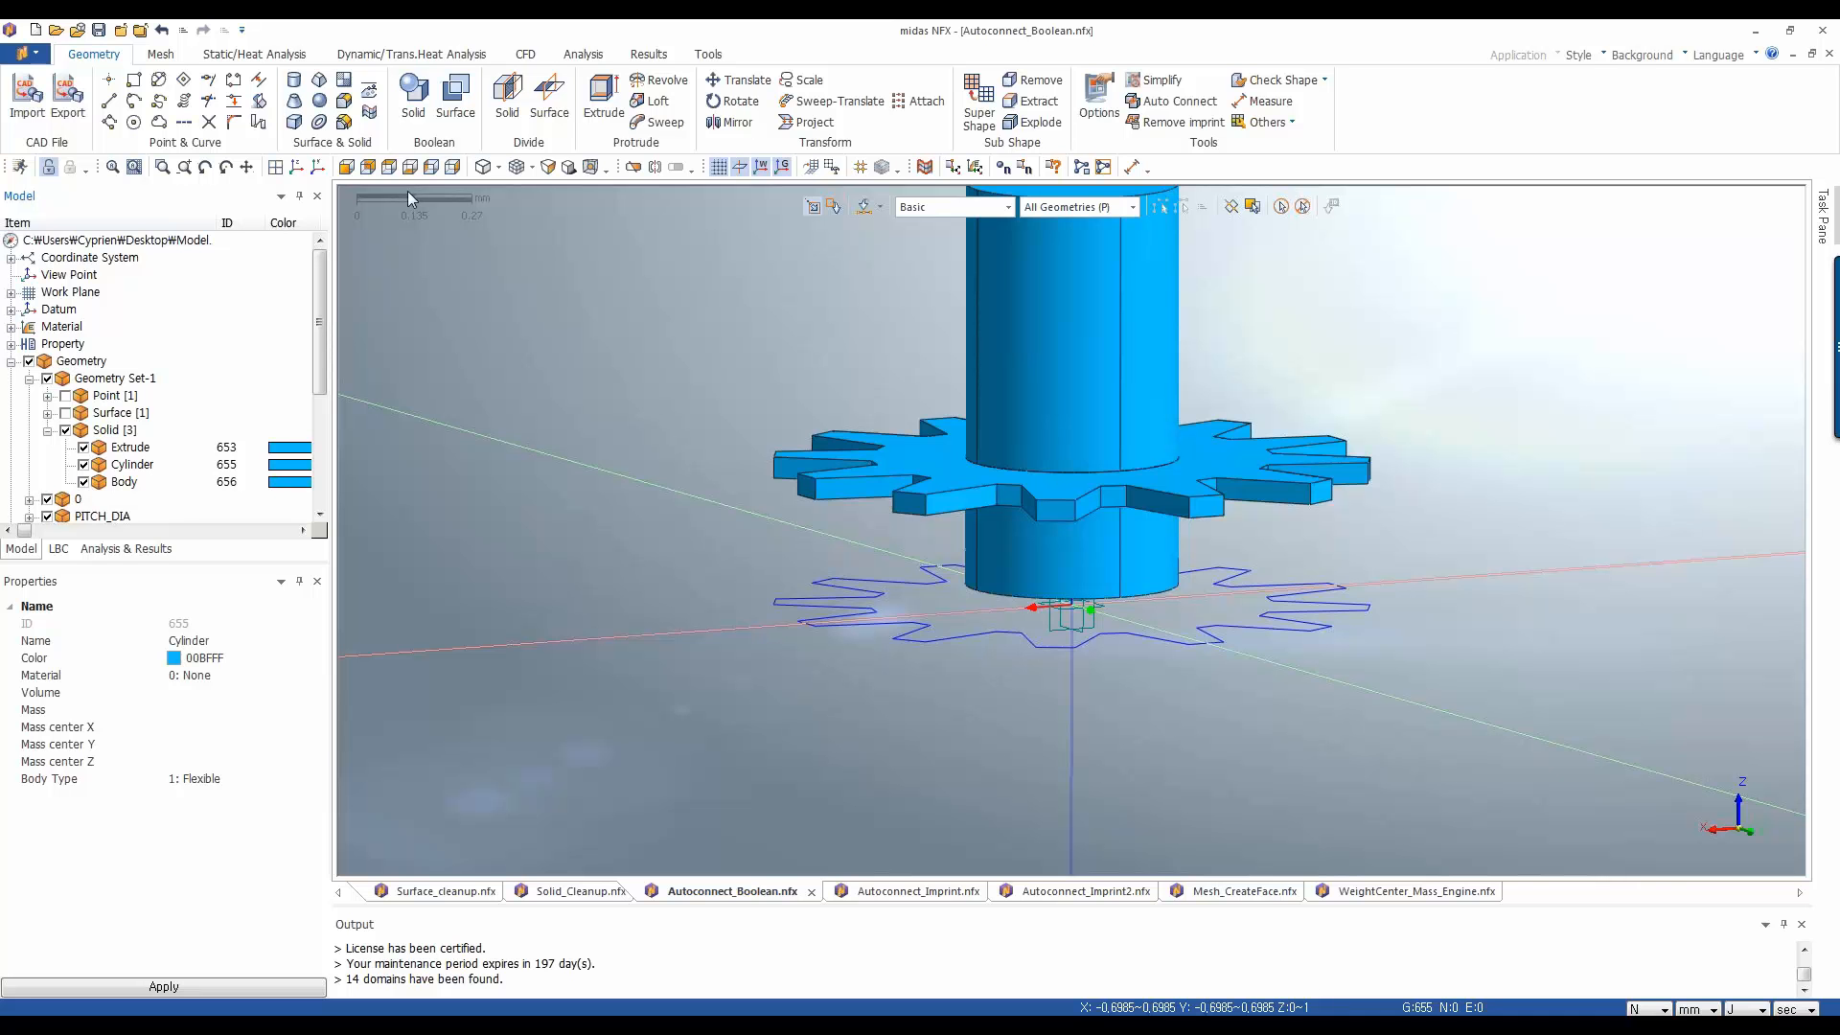
middle_click_drag(839, 320, 845, 331)
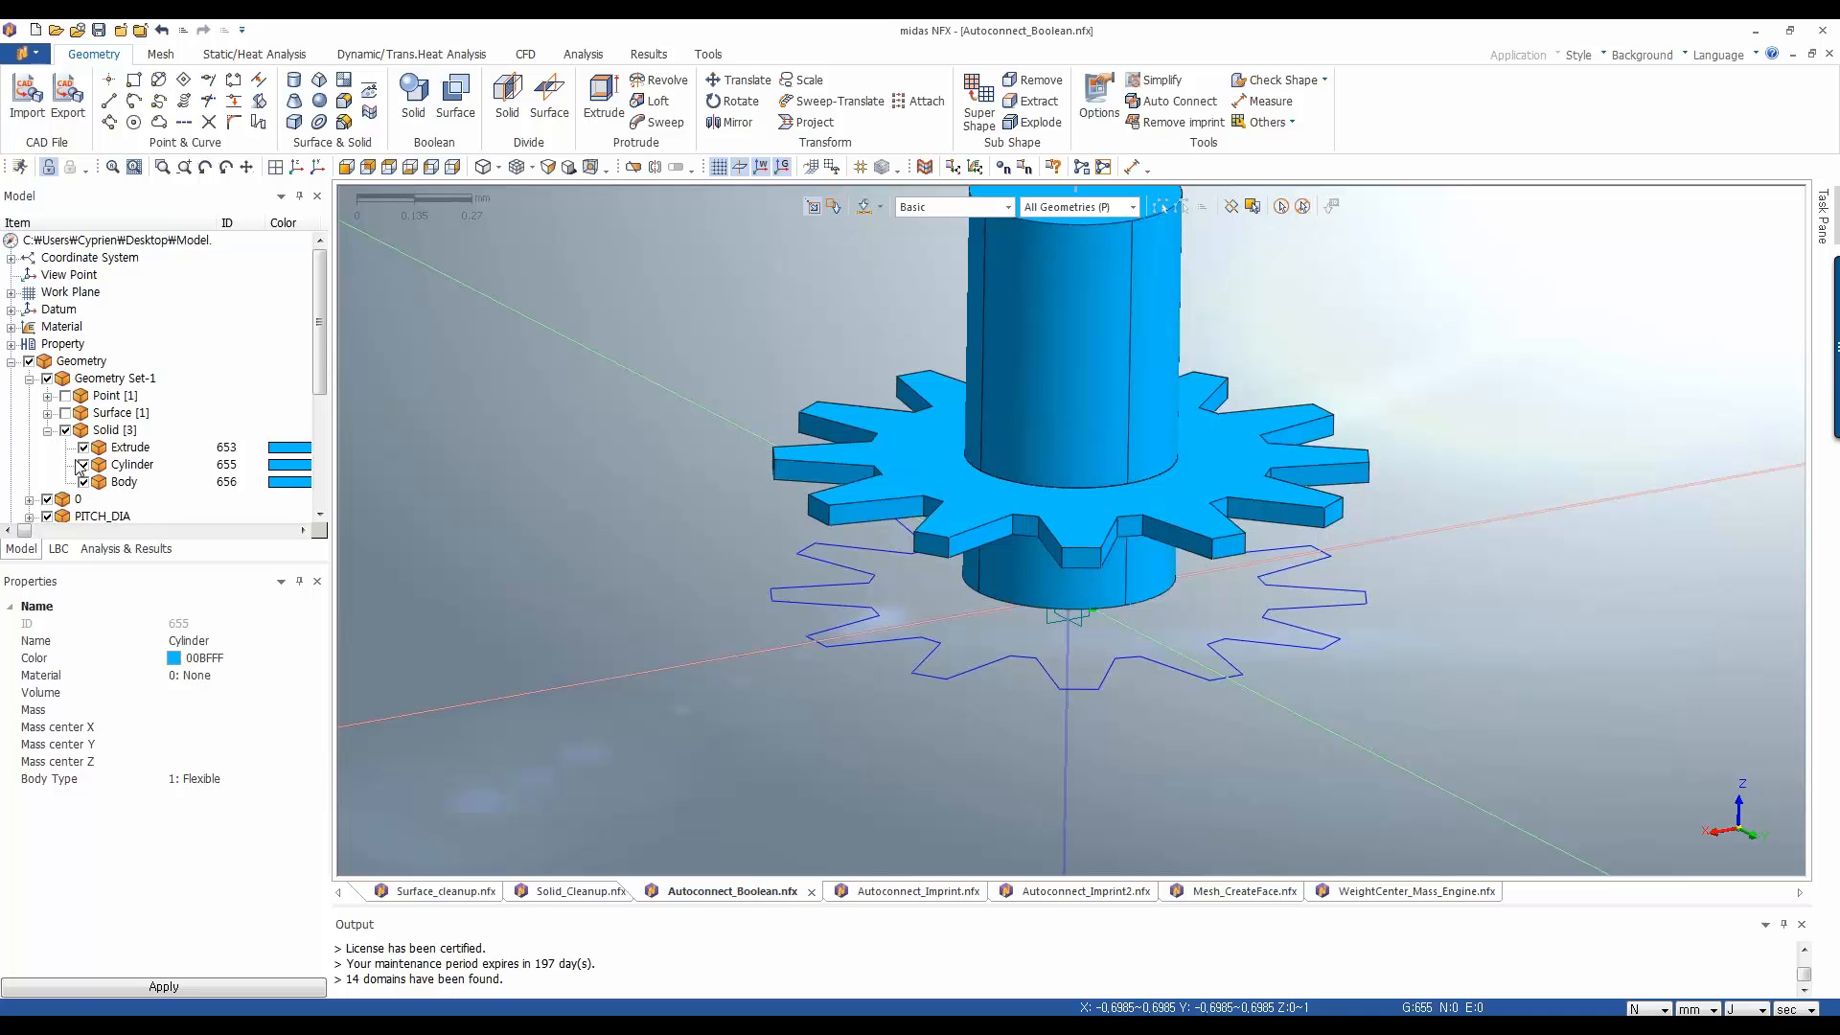
scroll(713, 504, "down", 2)
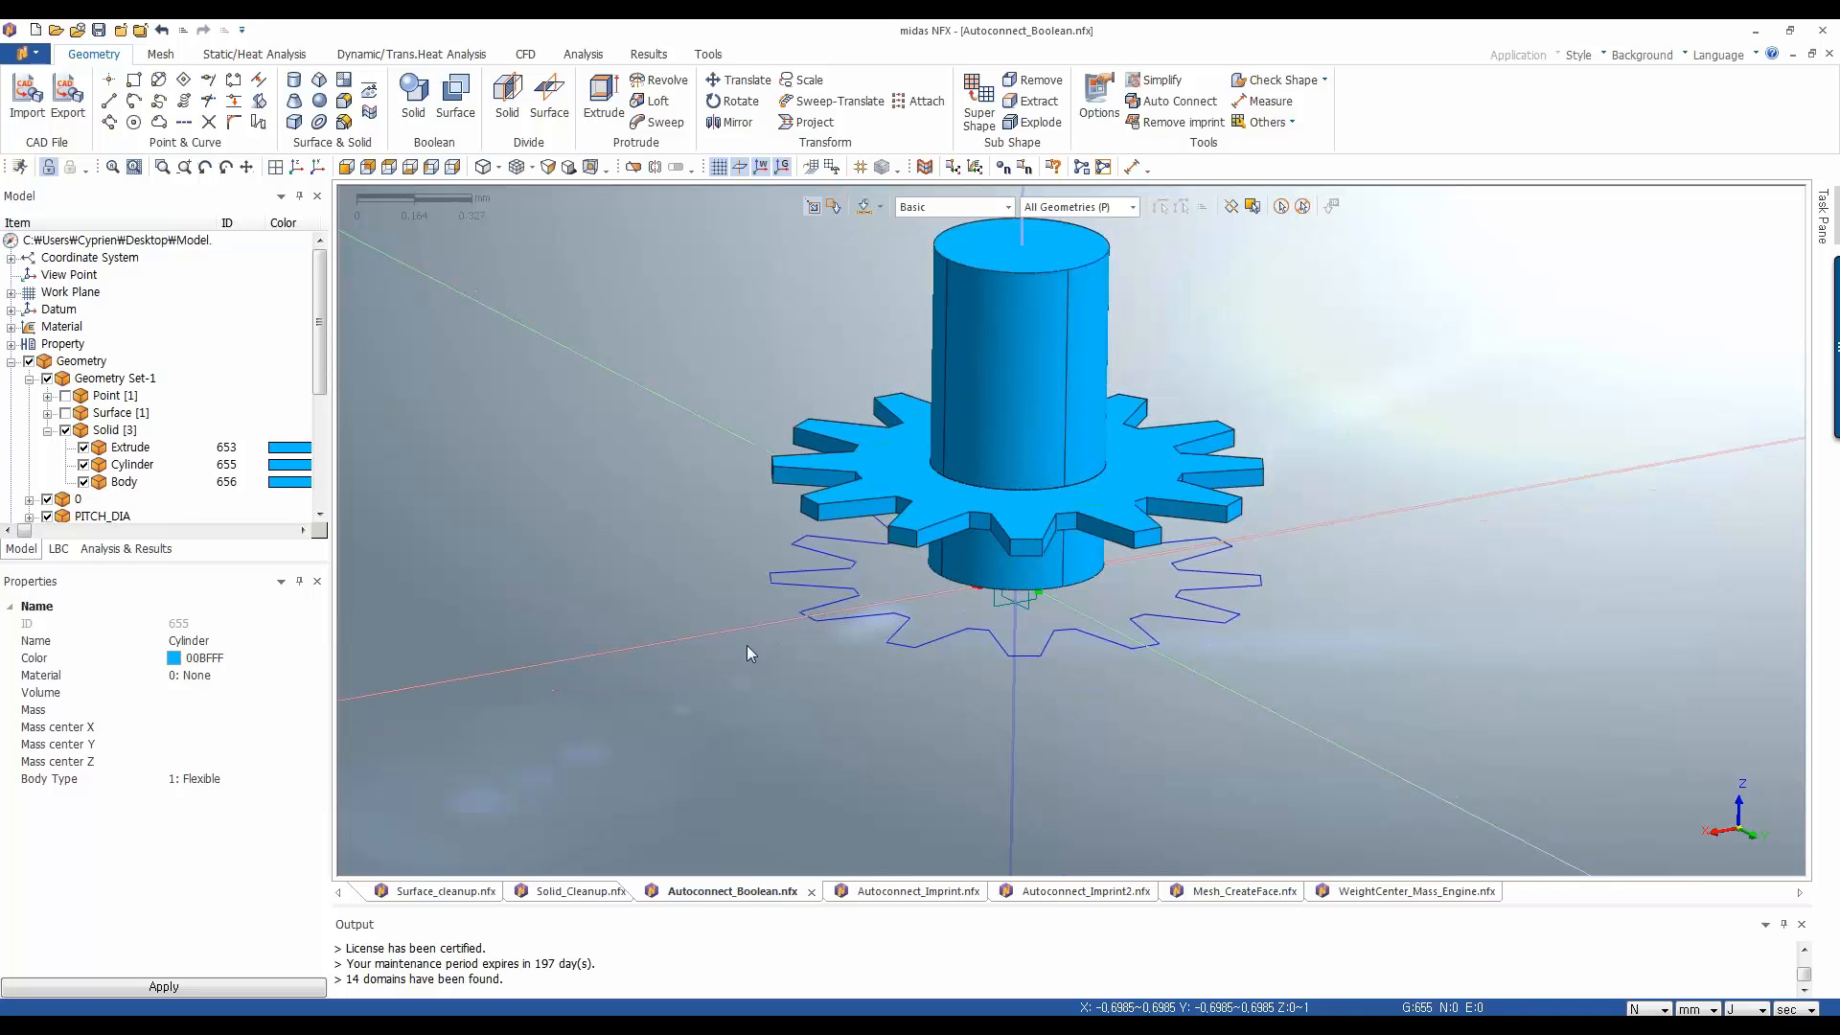
Hide the Cylinder and Body solids and inspect the remaining gear's centre from above and below
scroll(869, 389, "up", 1)
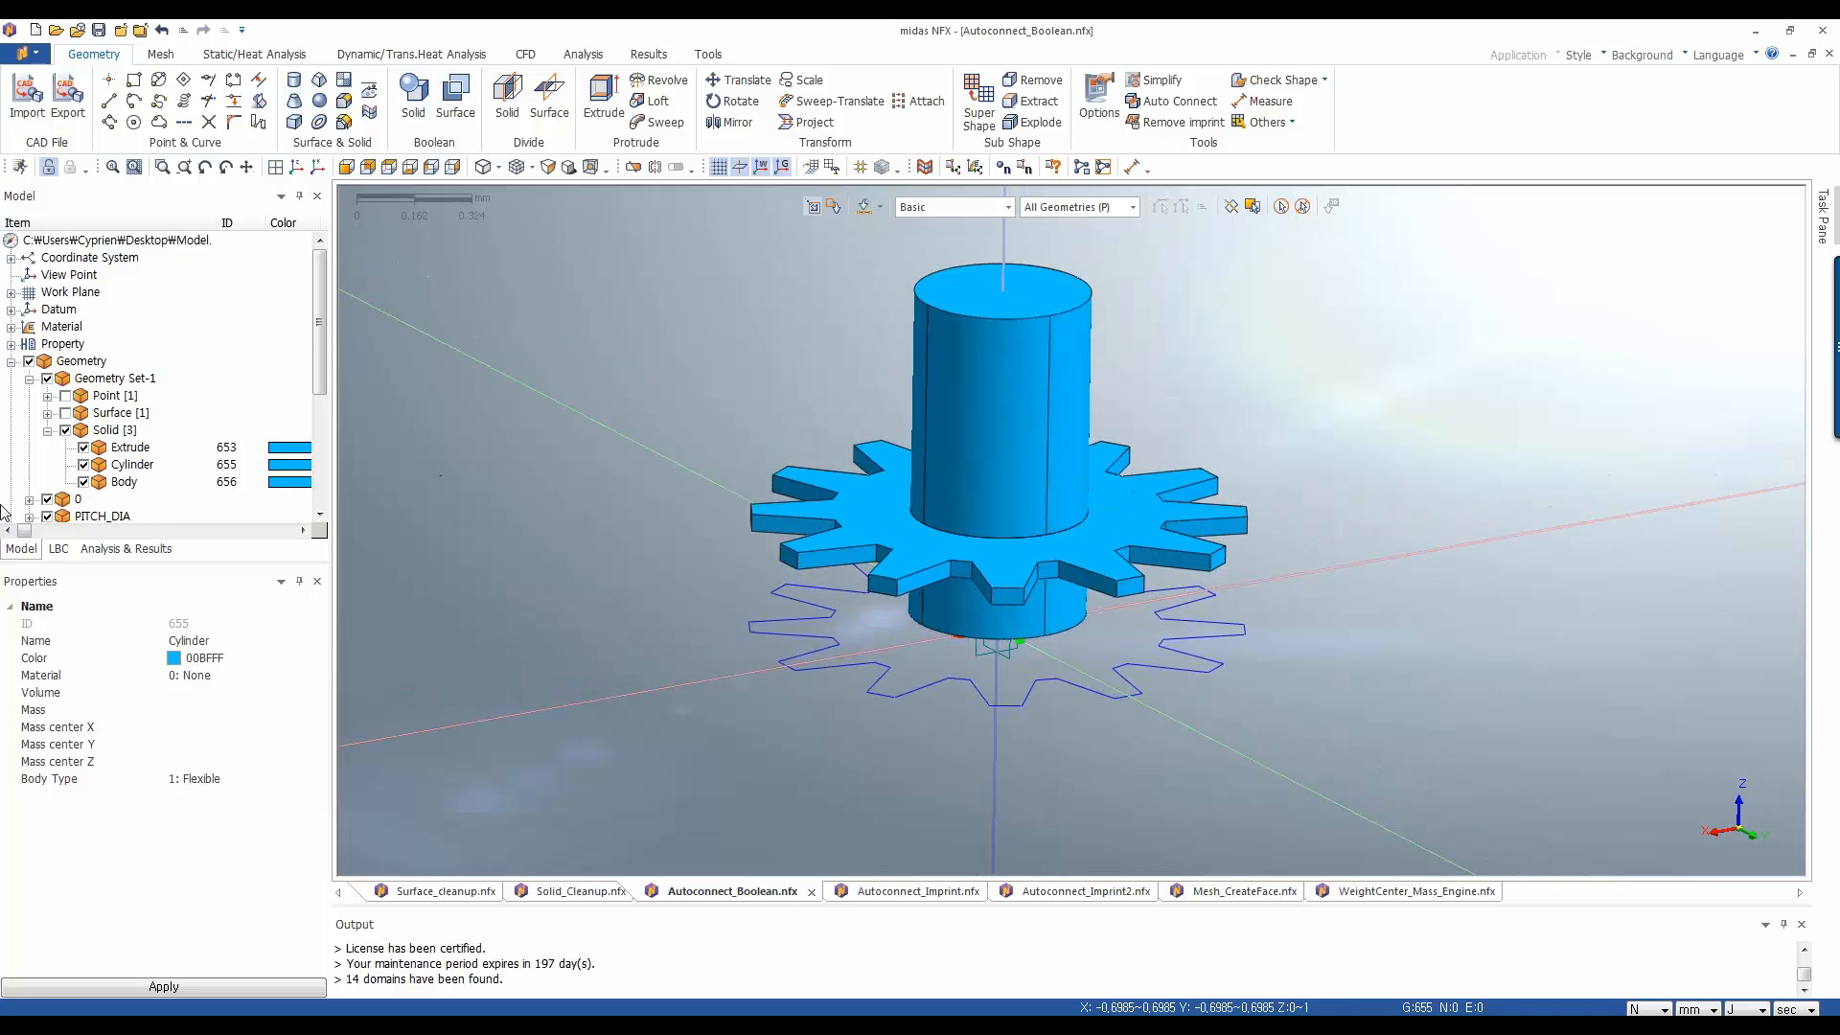
left_click(85, 448)
left_click(85, 447)
left_click(84, 465)
left_click(84, 482)
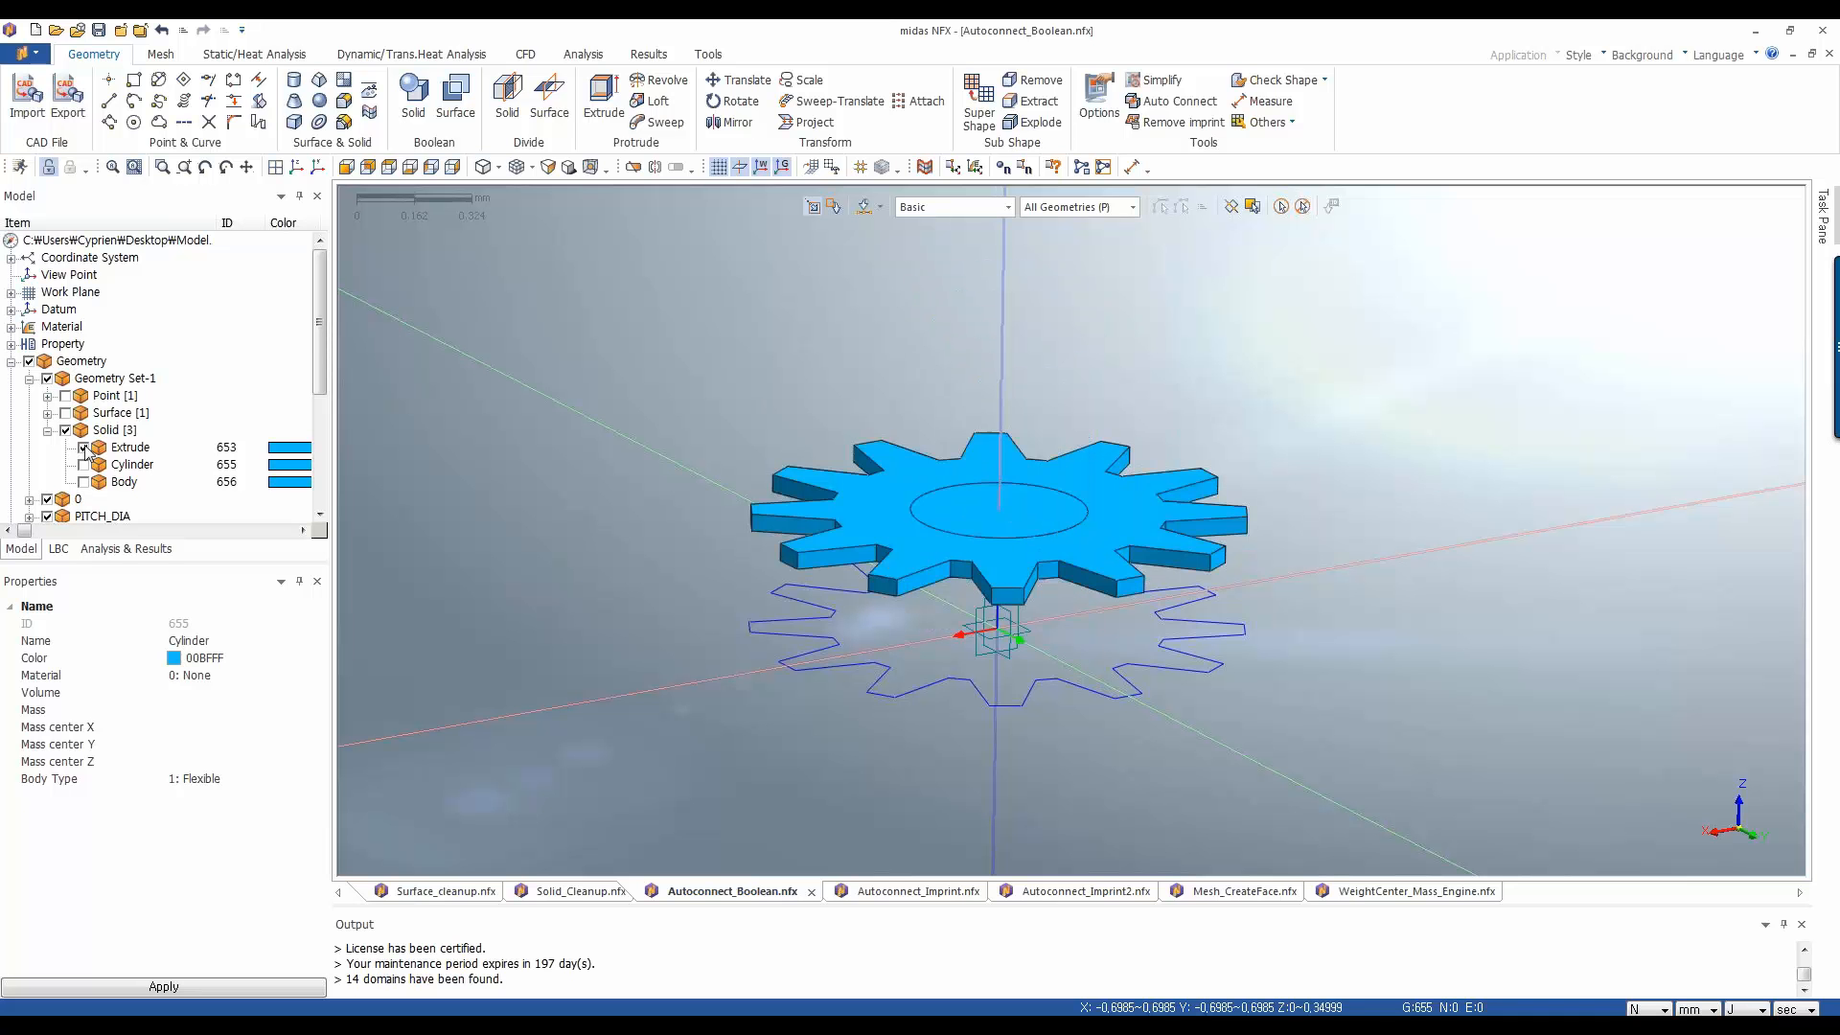
left_click(84, 447)
left_click(85, 447)
middle_click_drag(1164, 498, 1079, 460)
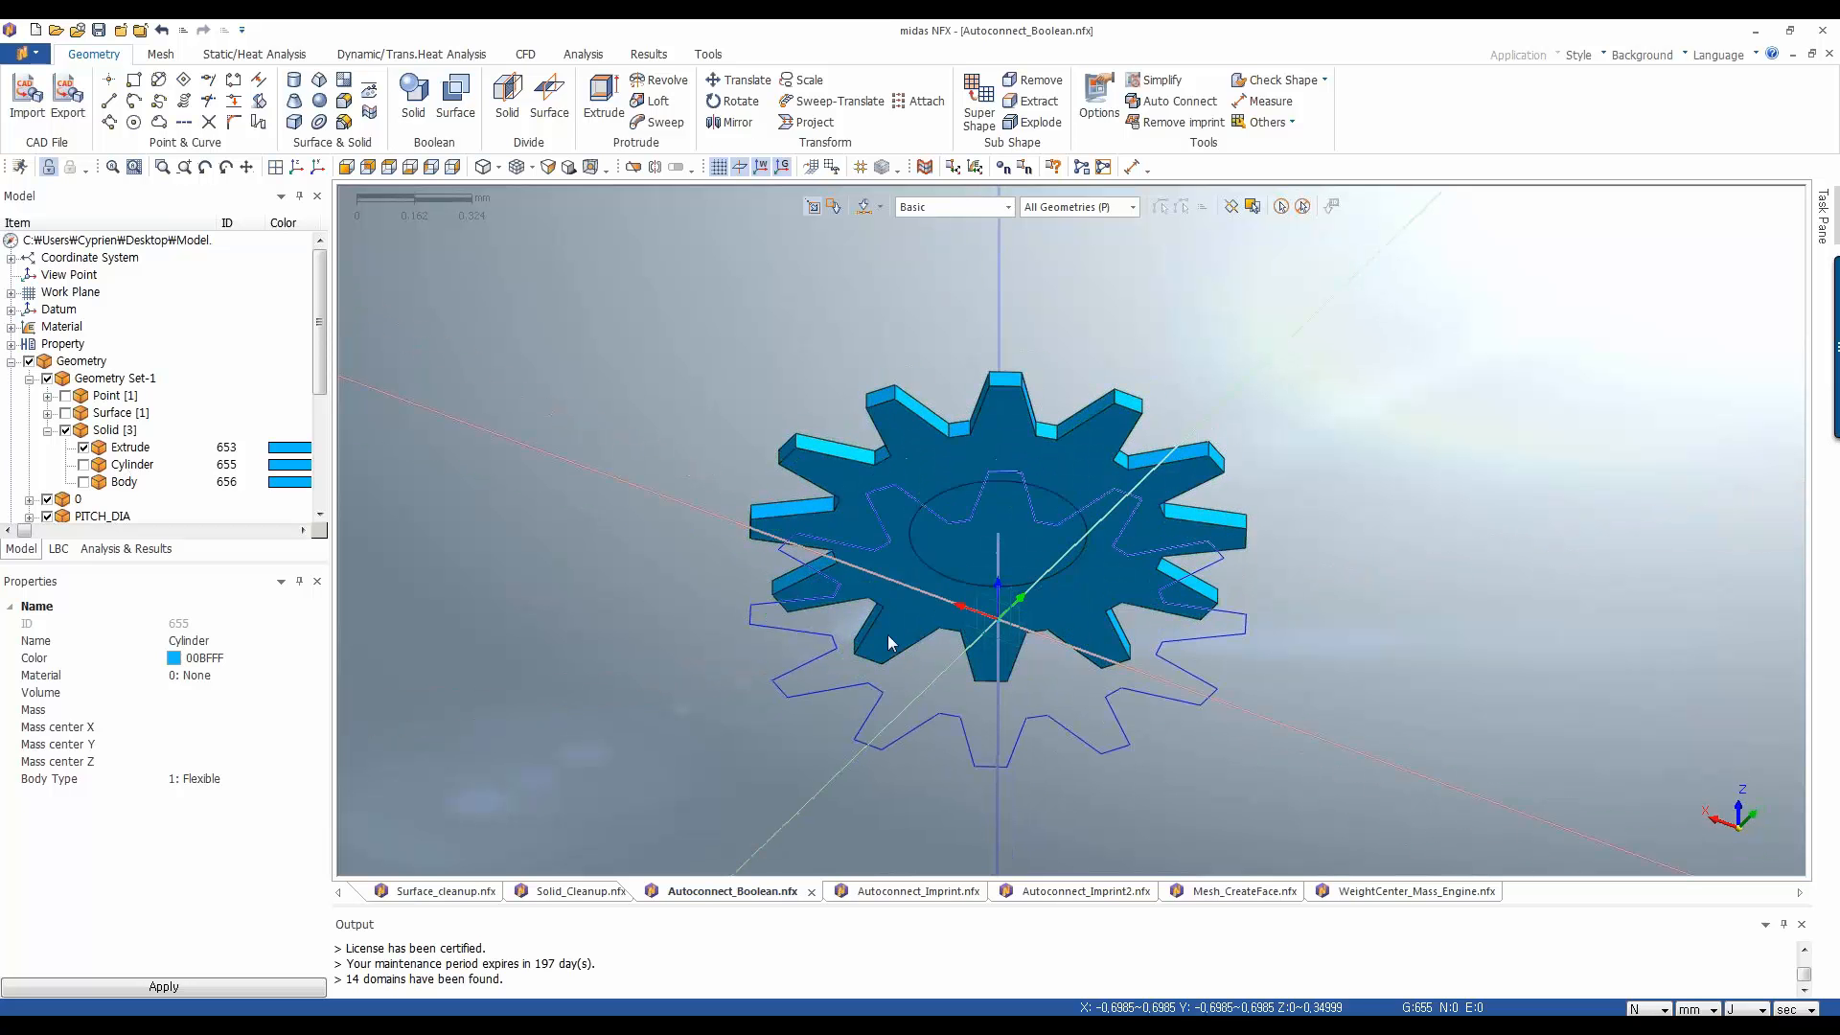
scroll(1064, 517, "up", 4)
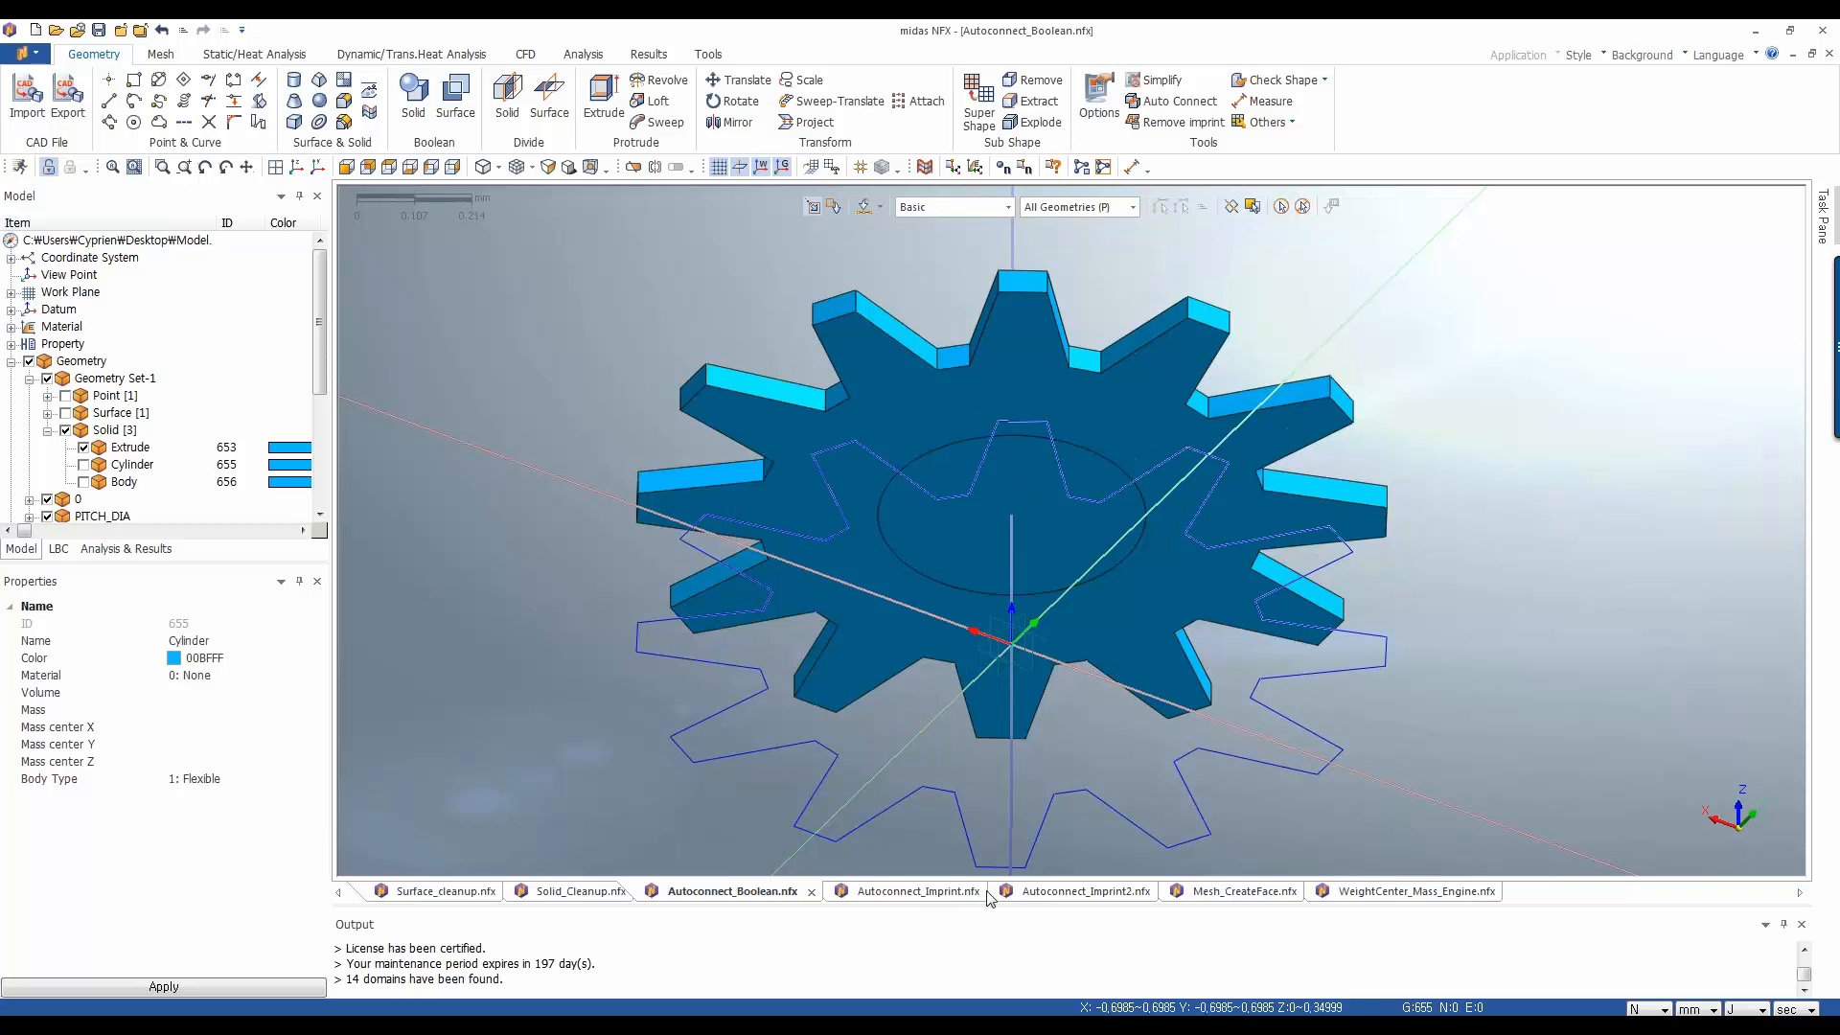
Switch to the Mesh_CreateFace.nfx document and import the Standard Nastran (.bdf) file from the Nastran subfolder of Create_face
left_click(1233, 892)
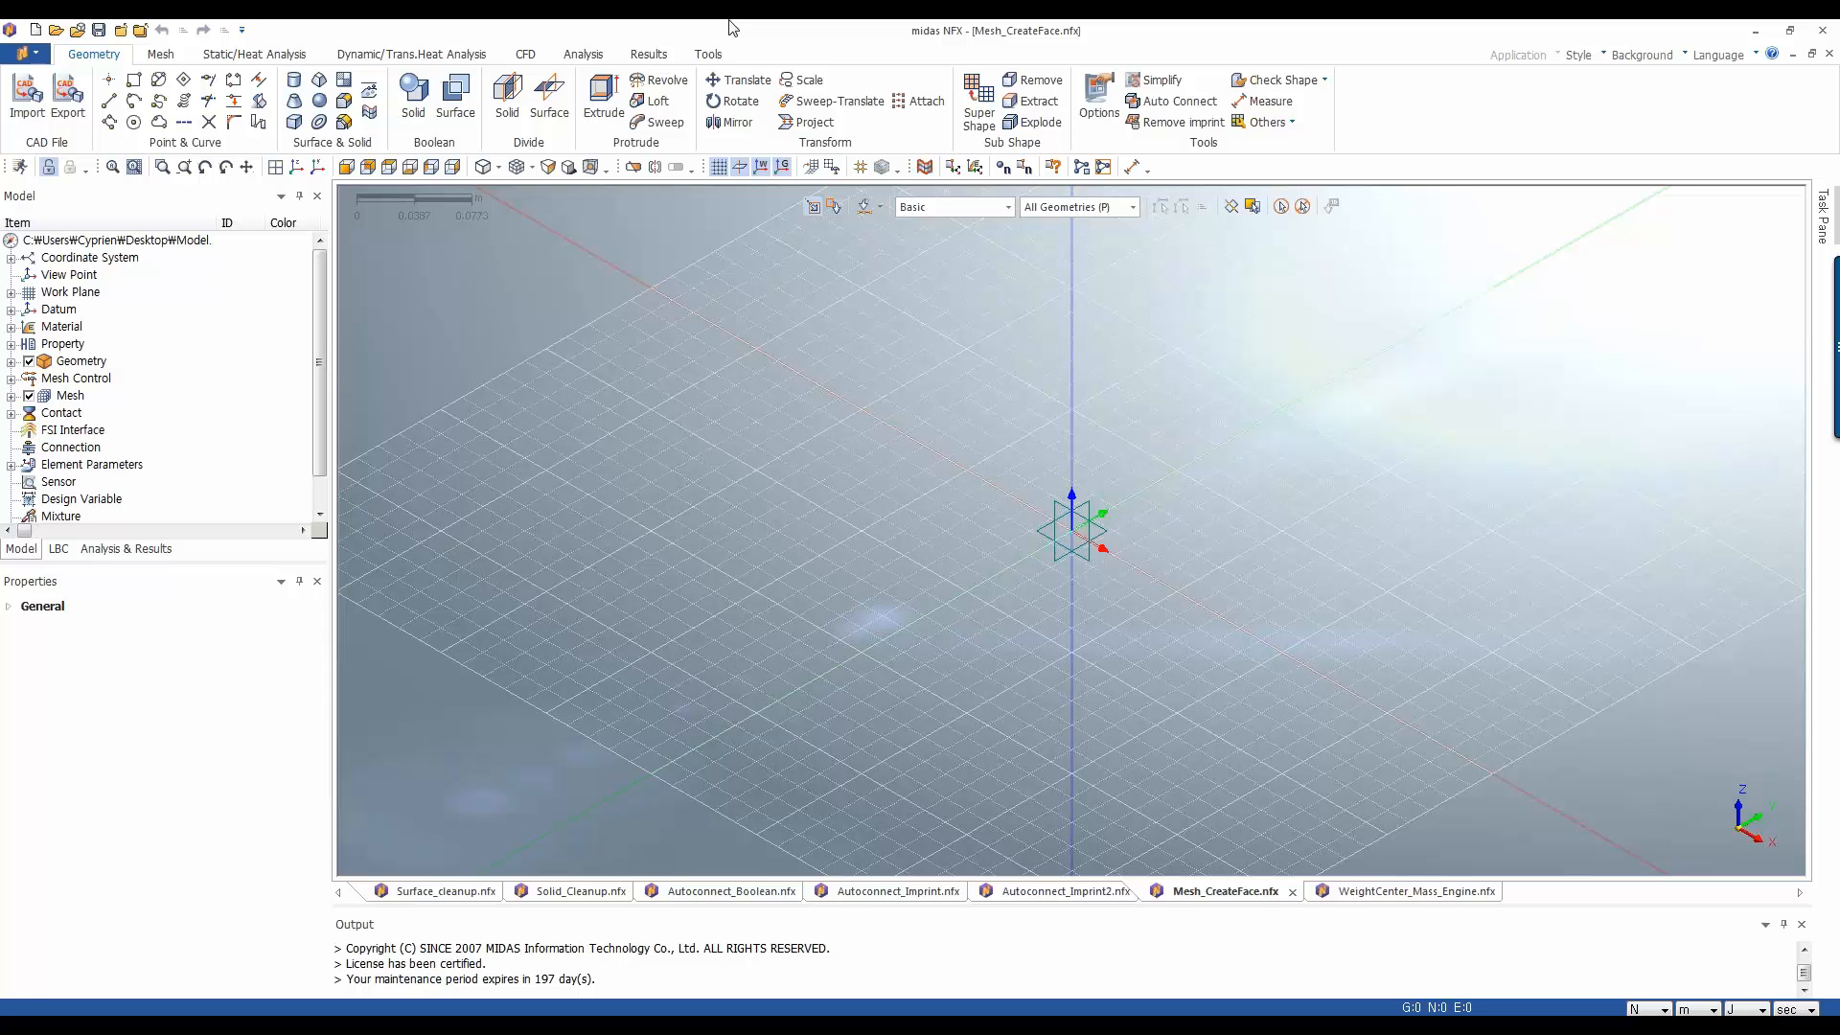
left_click(30, 57)
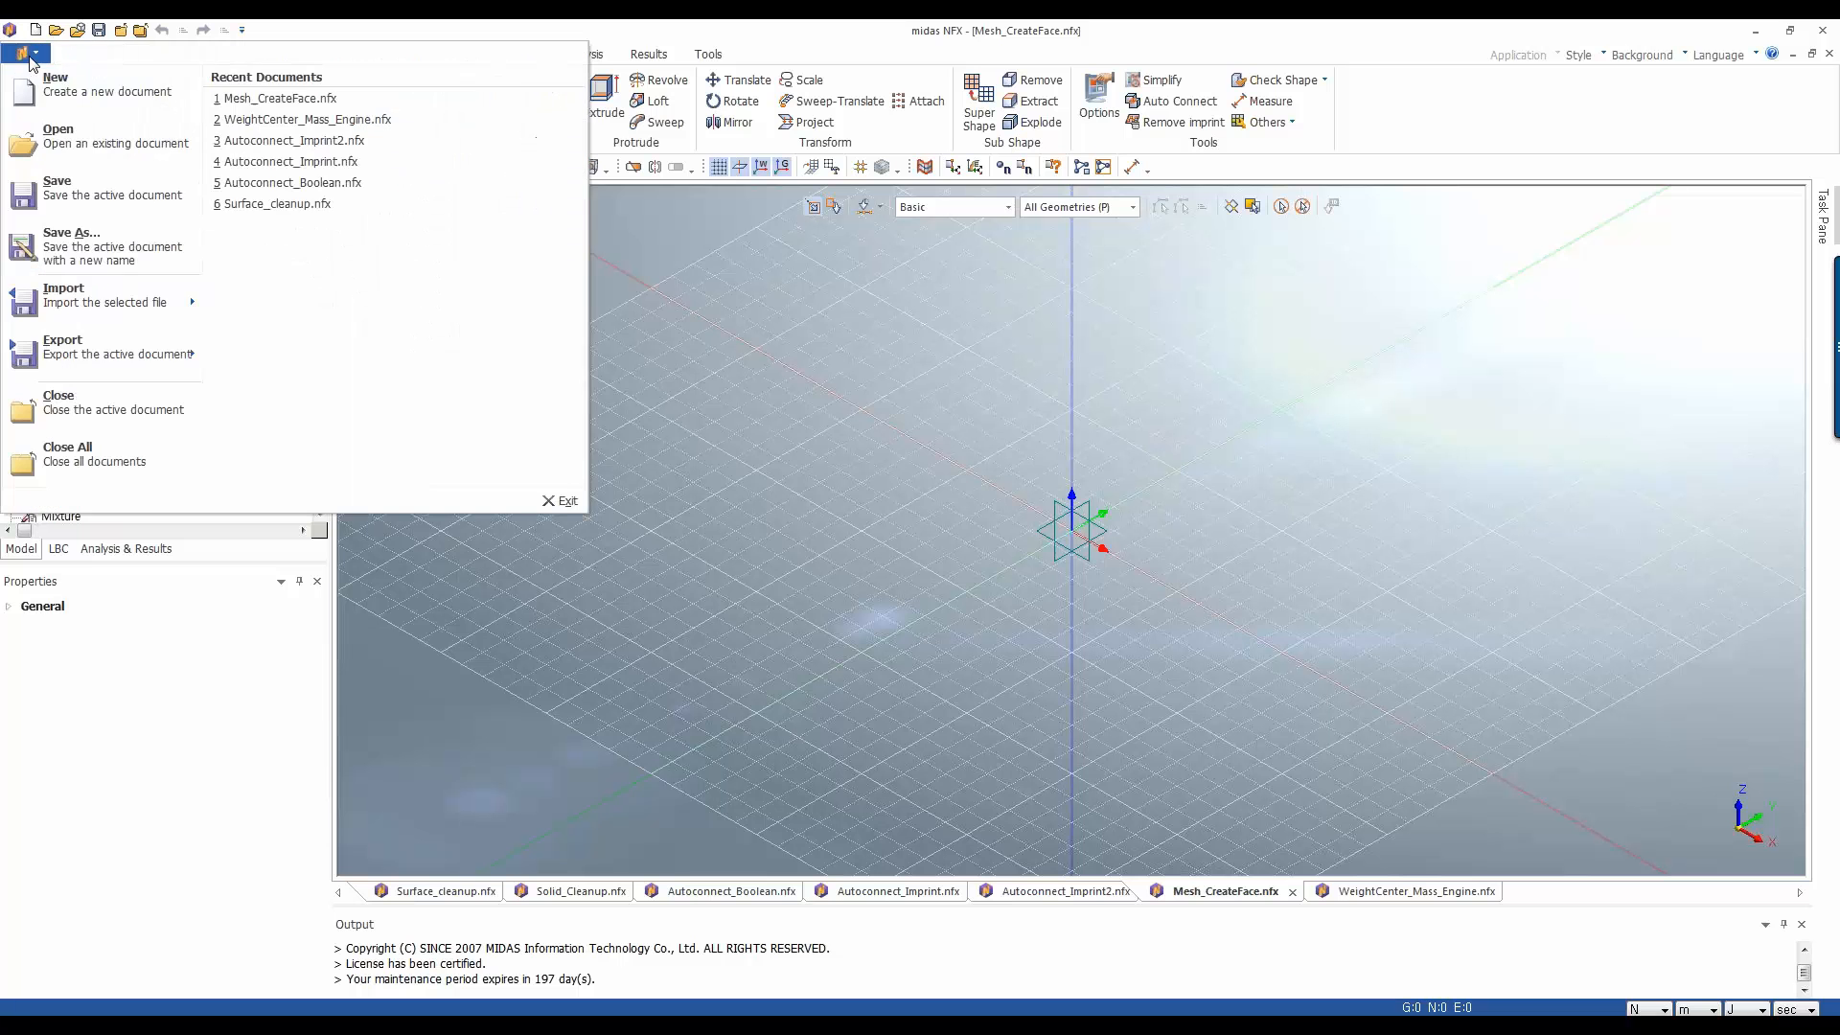
mouse_move(82, 306)
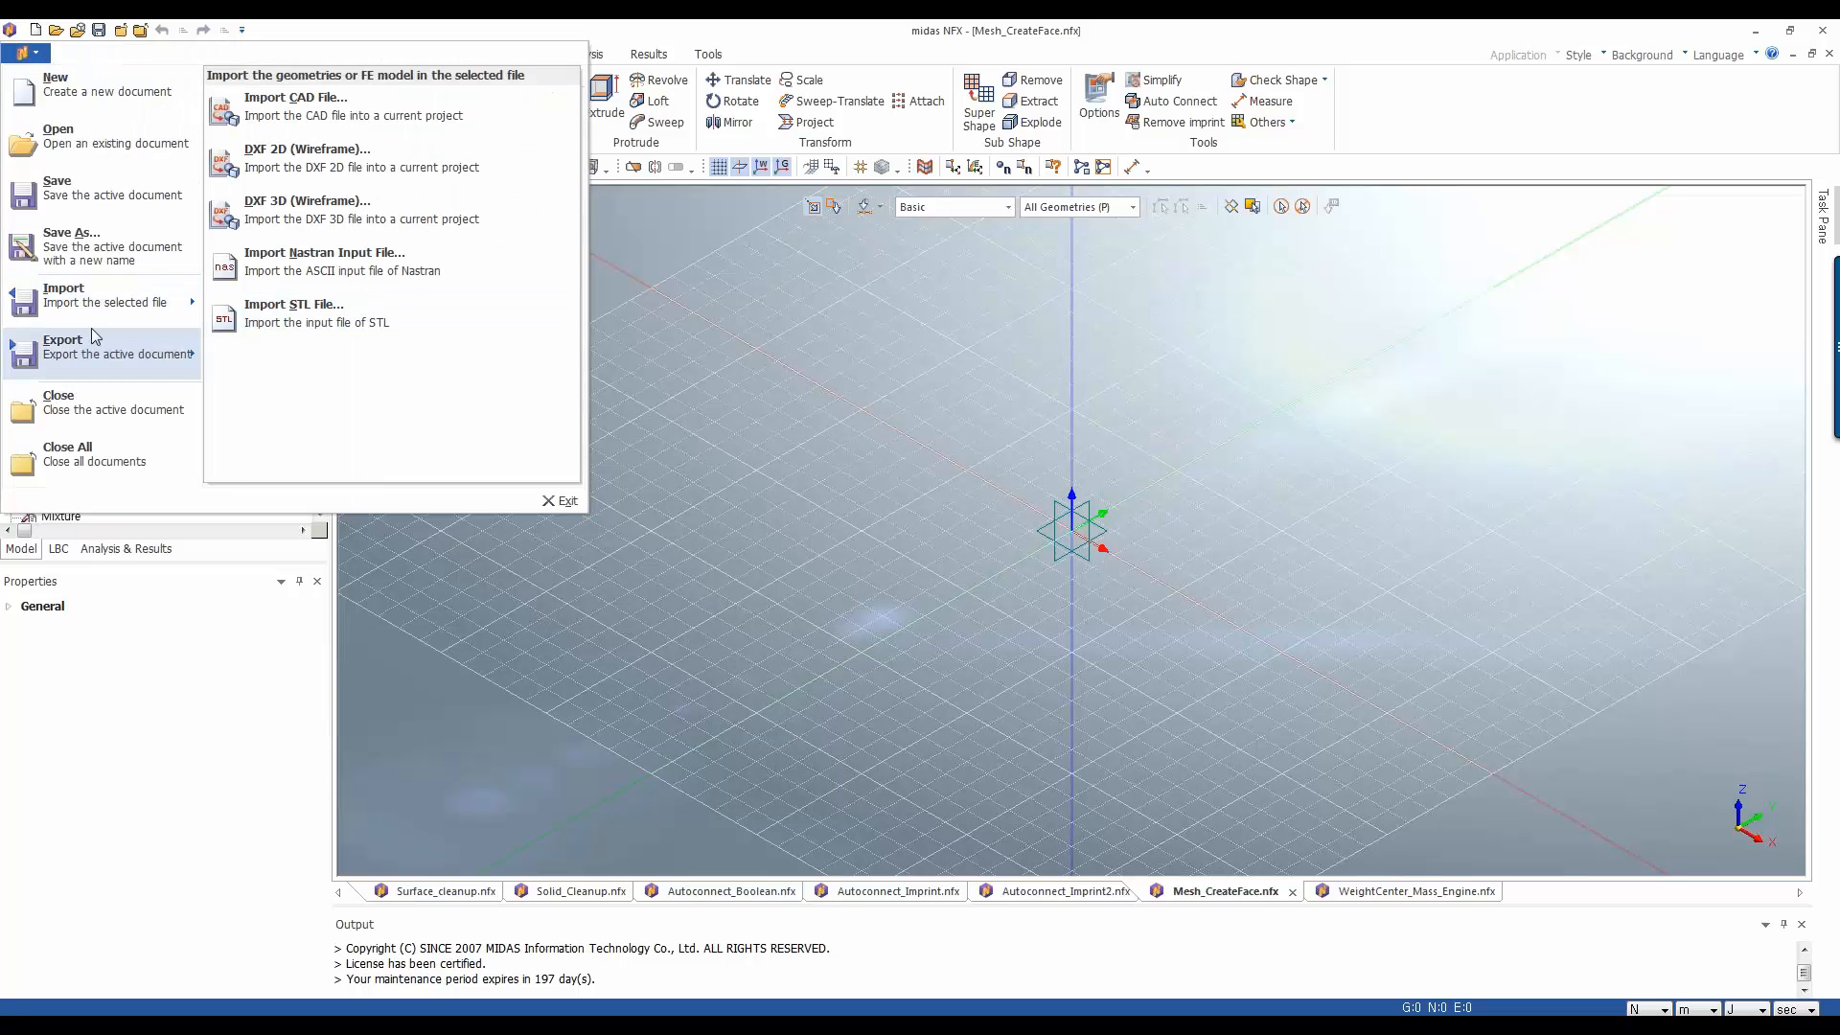
left_click(313, 278)
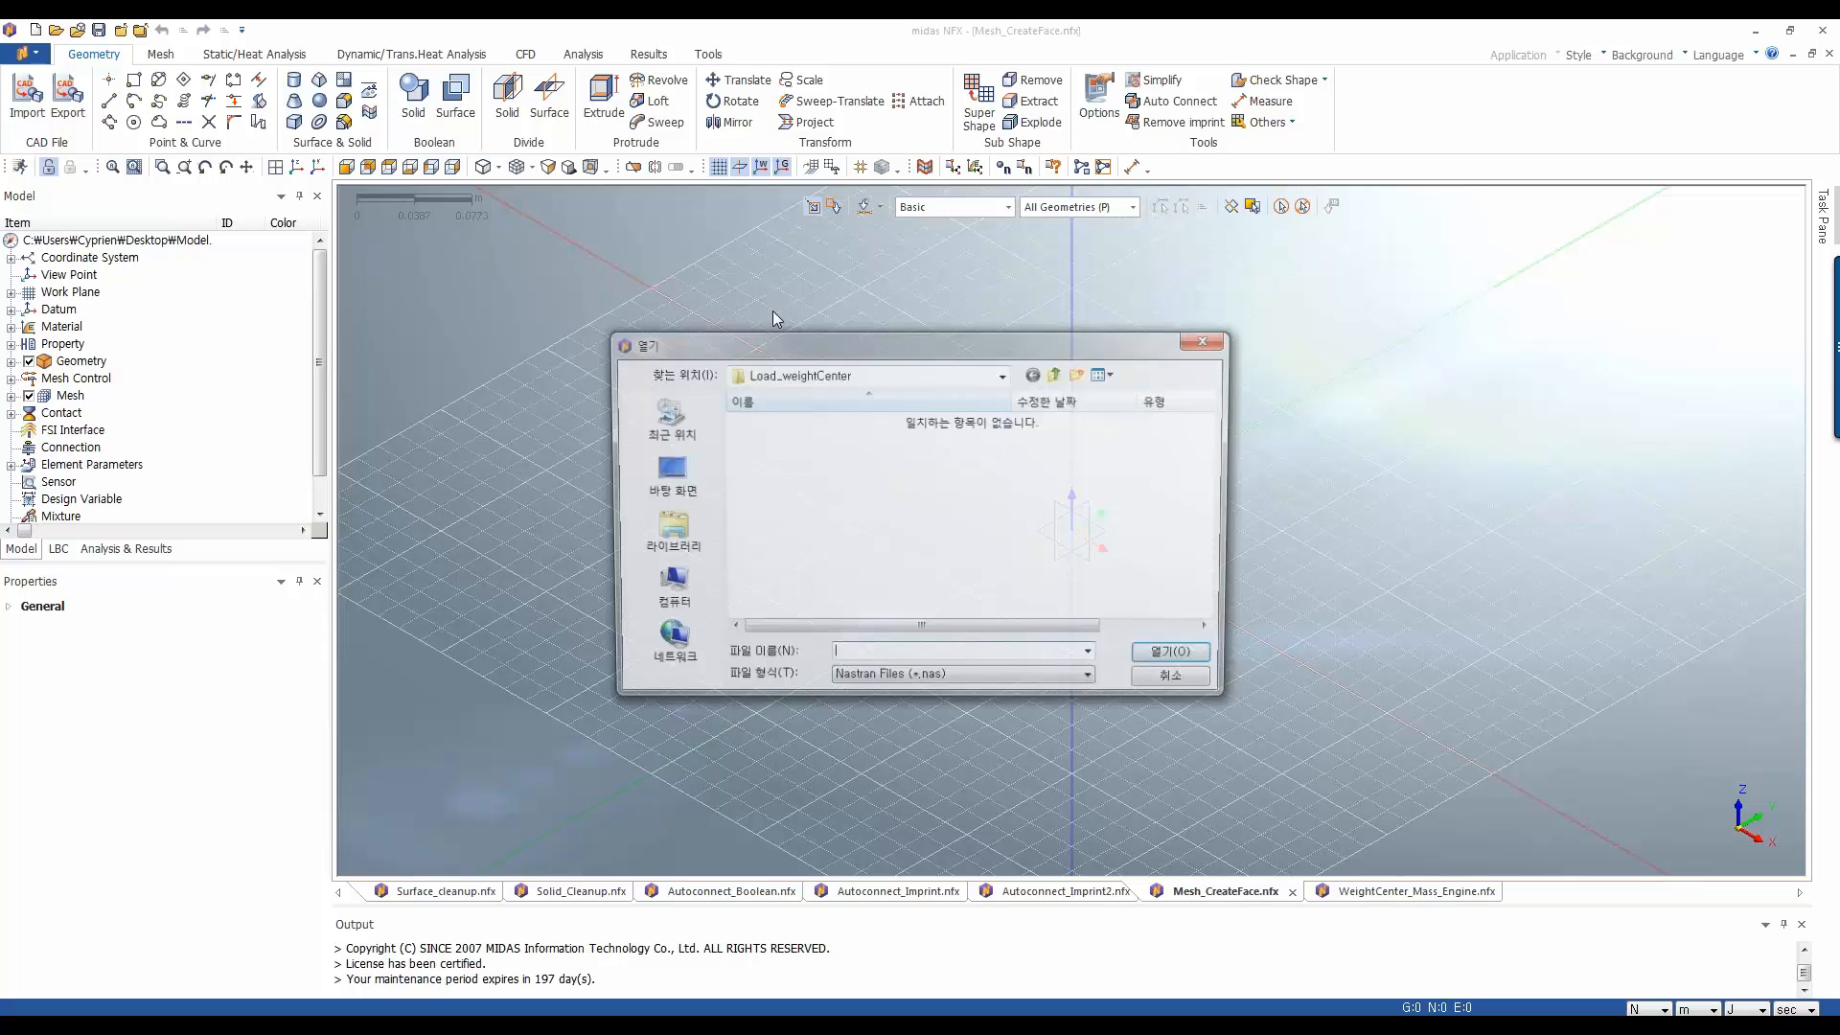
left_click(1057, 372)
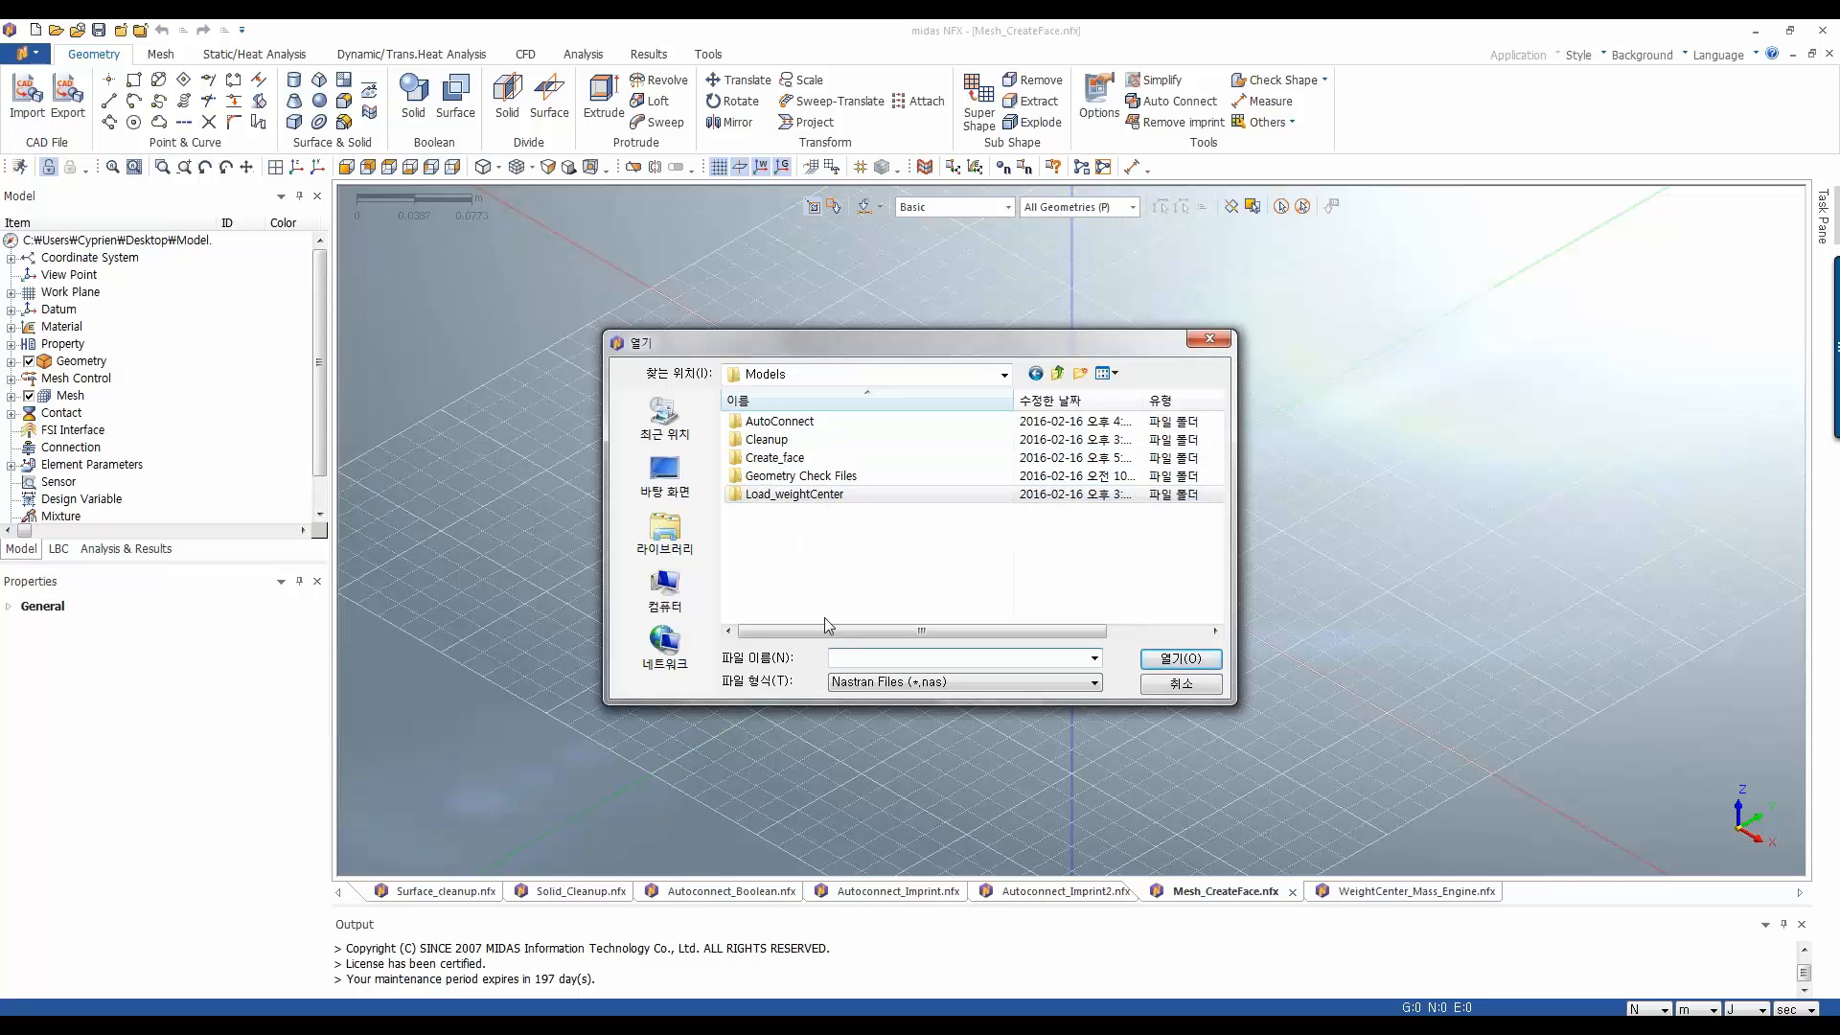
double_click(788, 458)
double_click(785, 424)
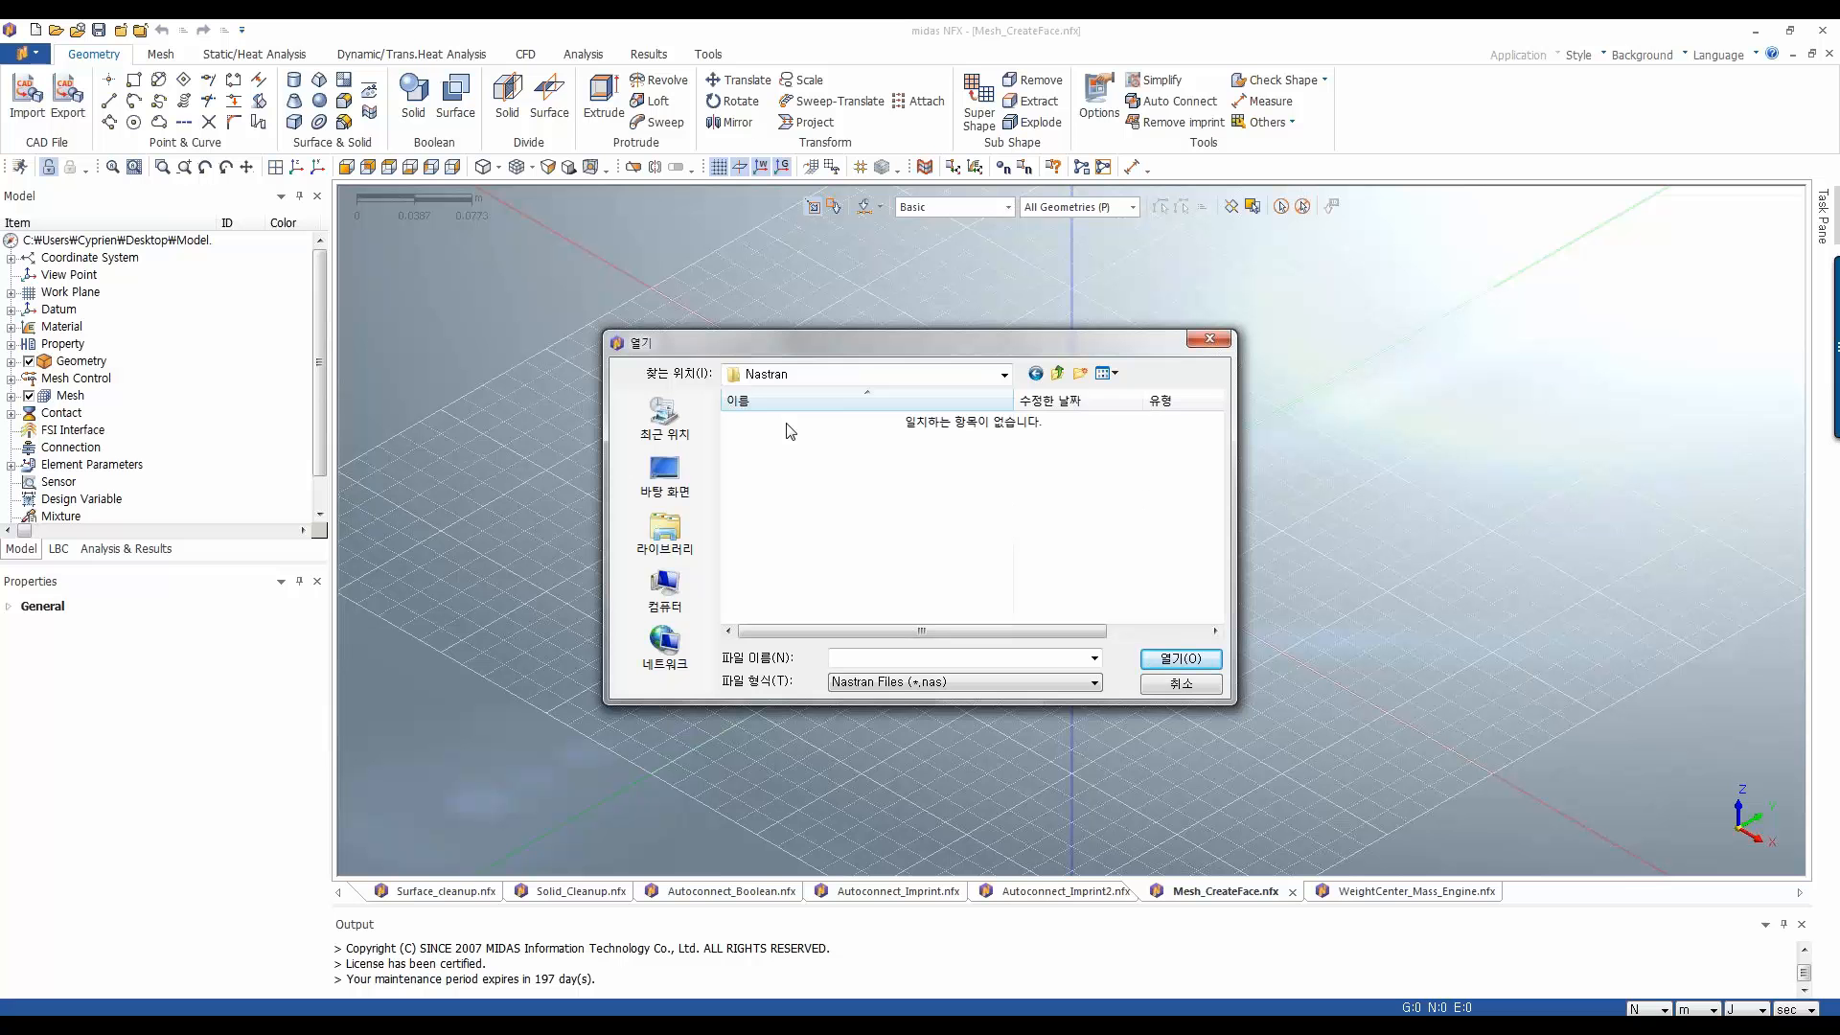
left_click(901, 683)
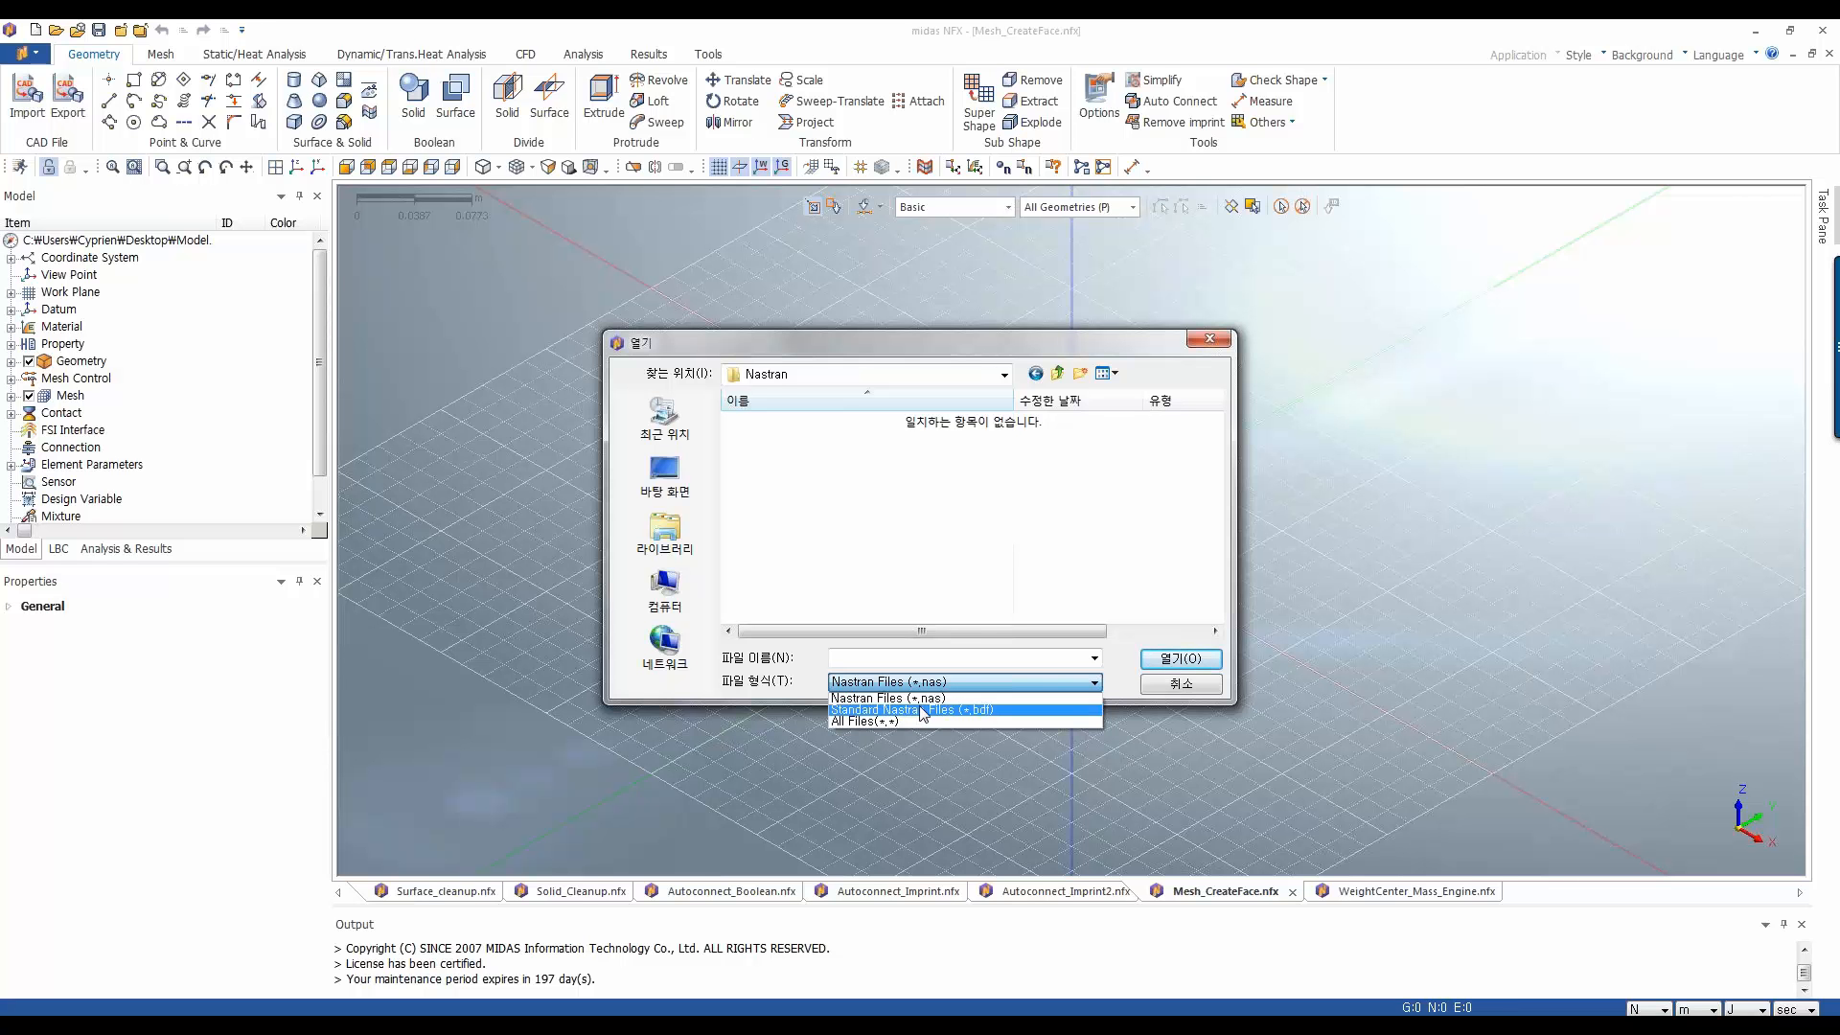
left_click(921, 711)
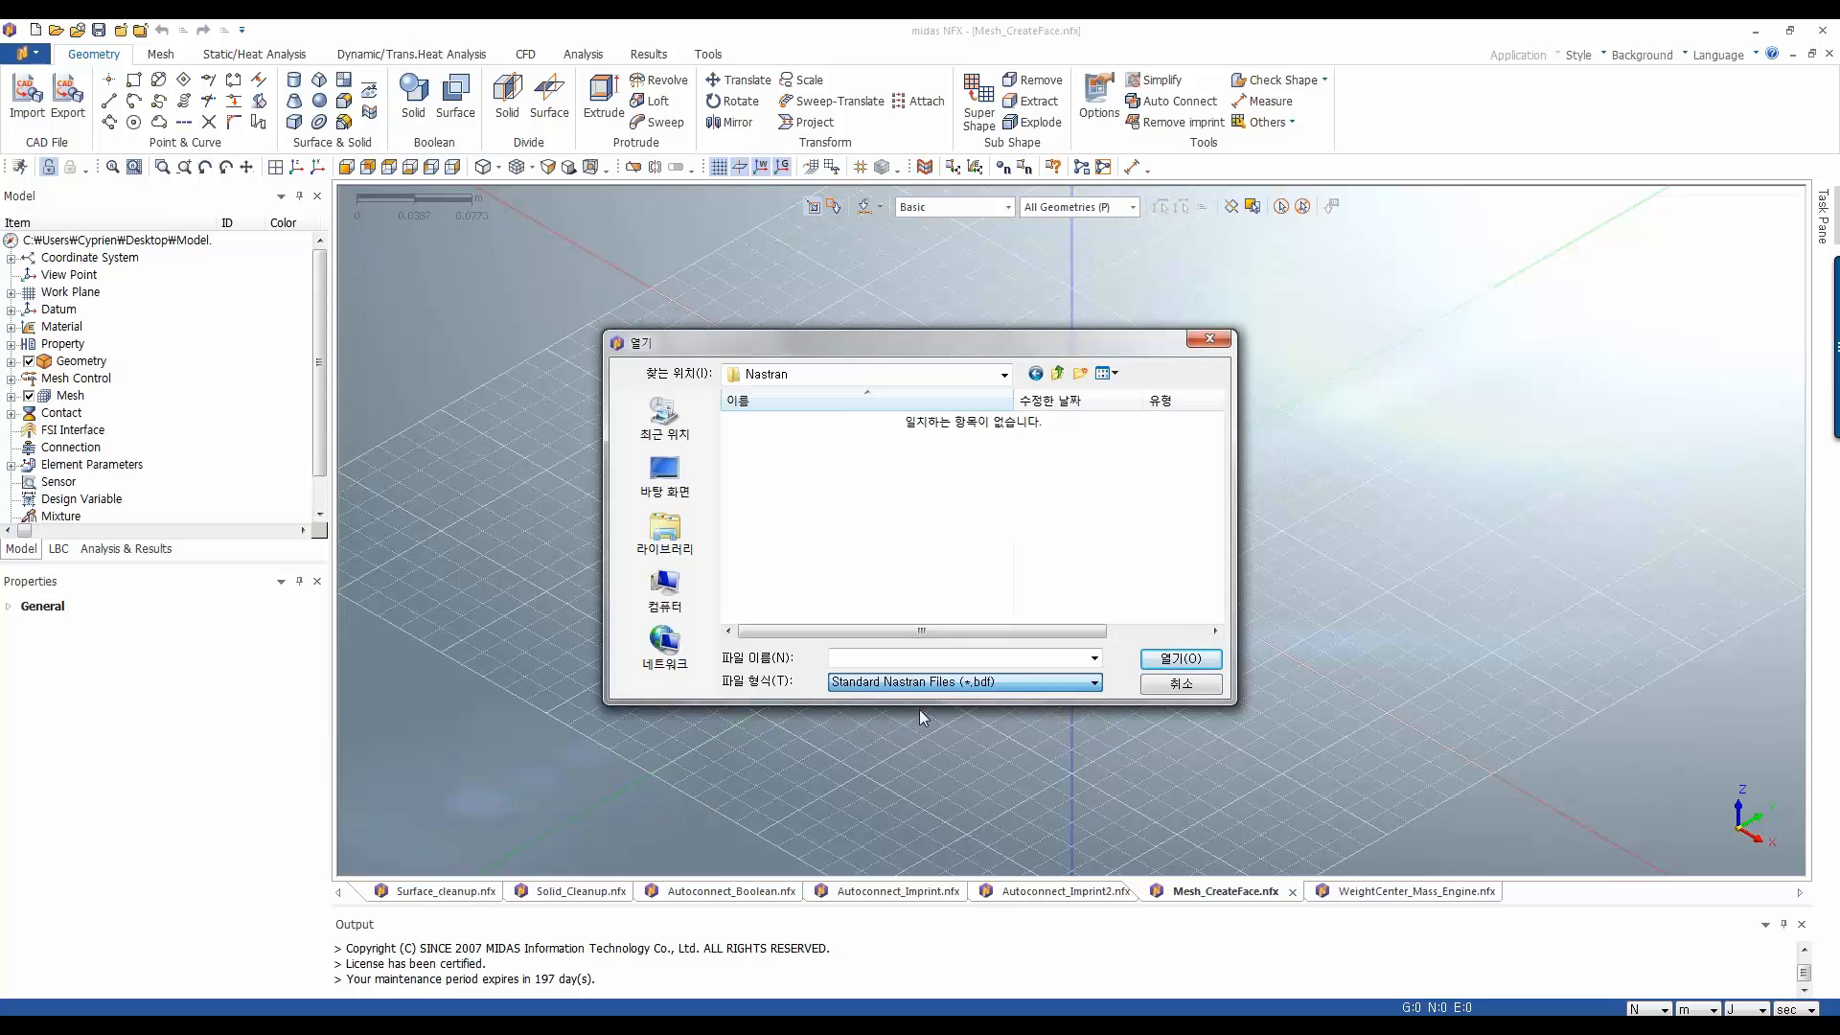
double_click(762, 424)
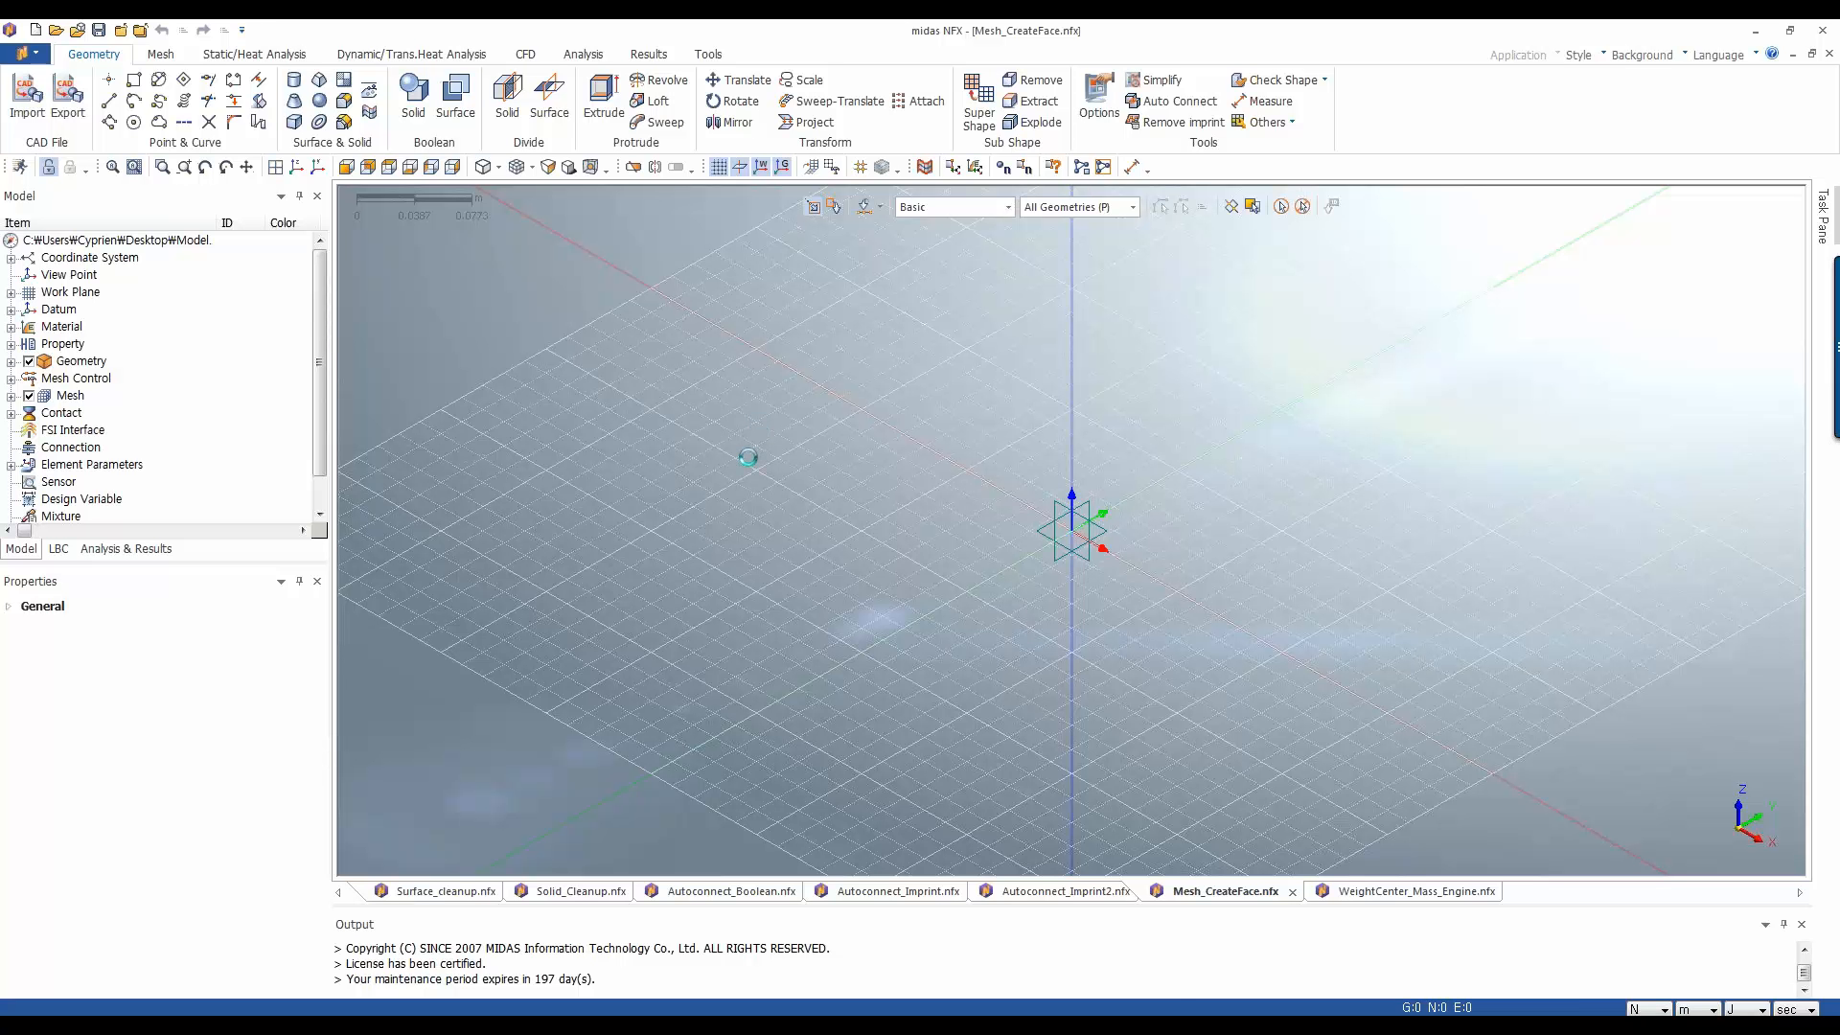
Examine the imported frame mesh, checking the SHELL mesh set's properties and toggling its display off and on
middle_click_drag(1008, 343, 1308, 559)
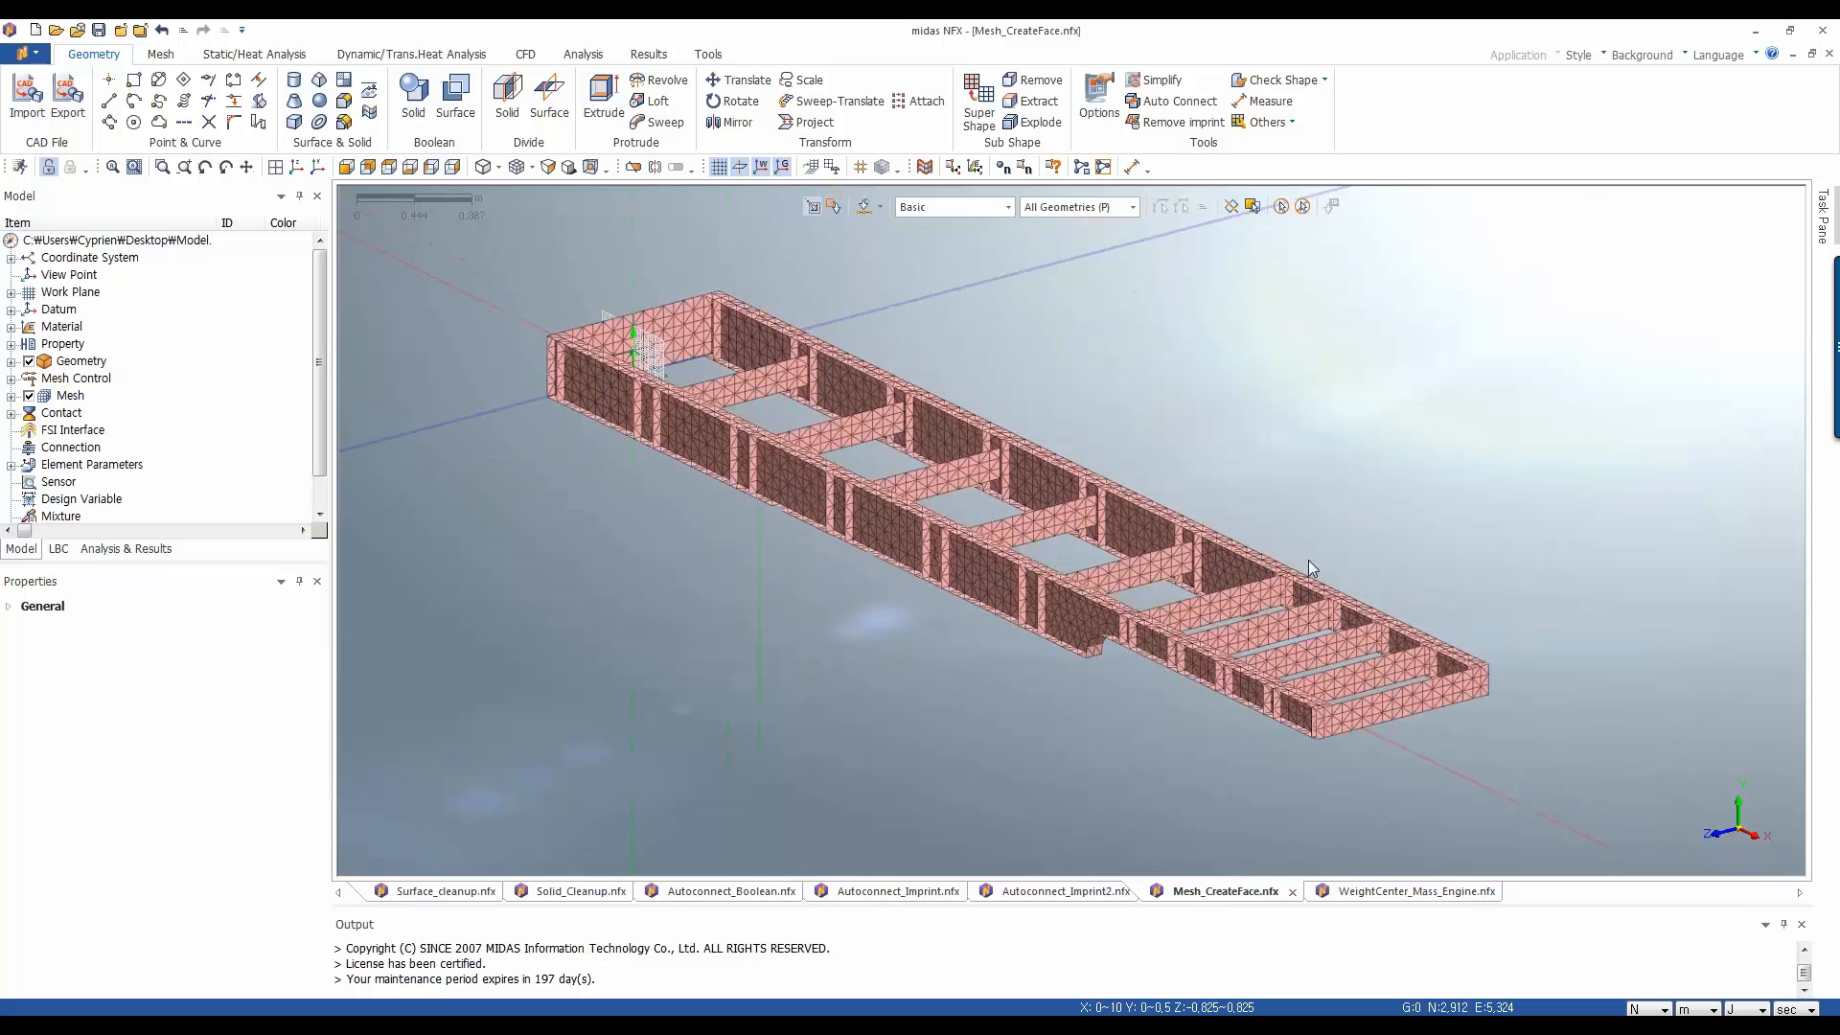
scroll(1111, 581, "up", 2)
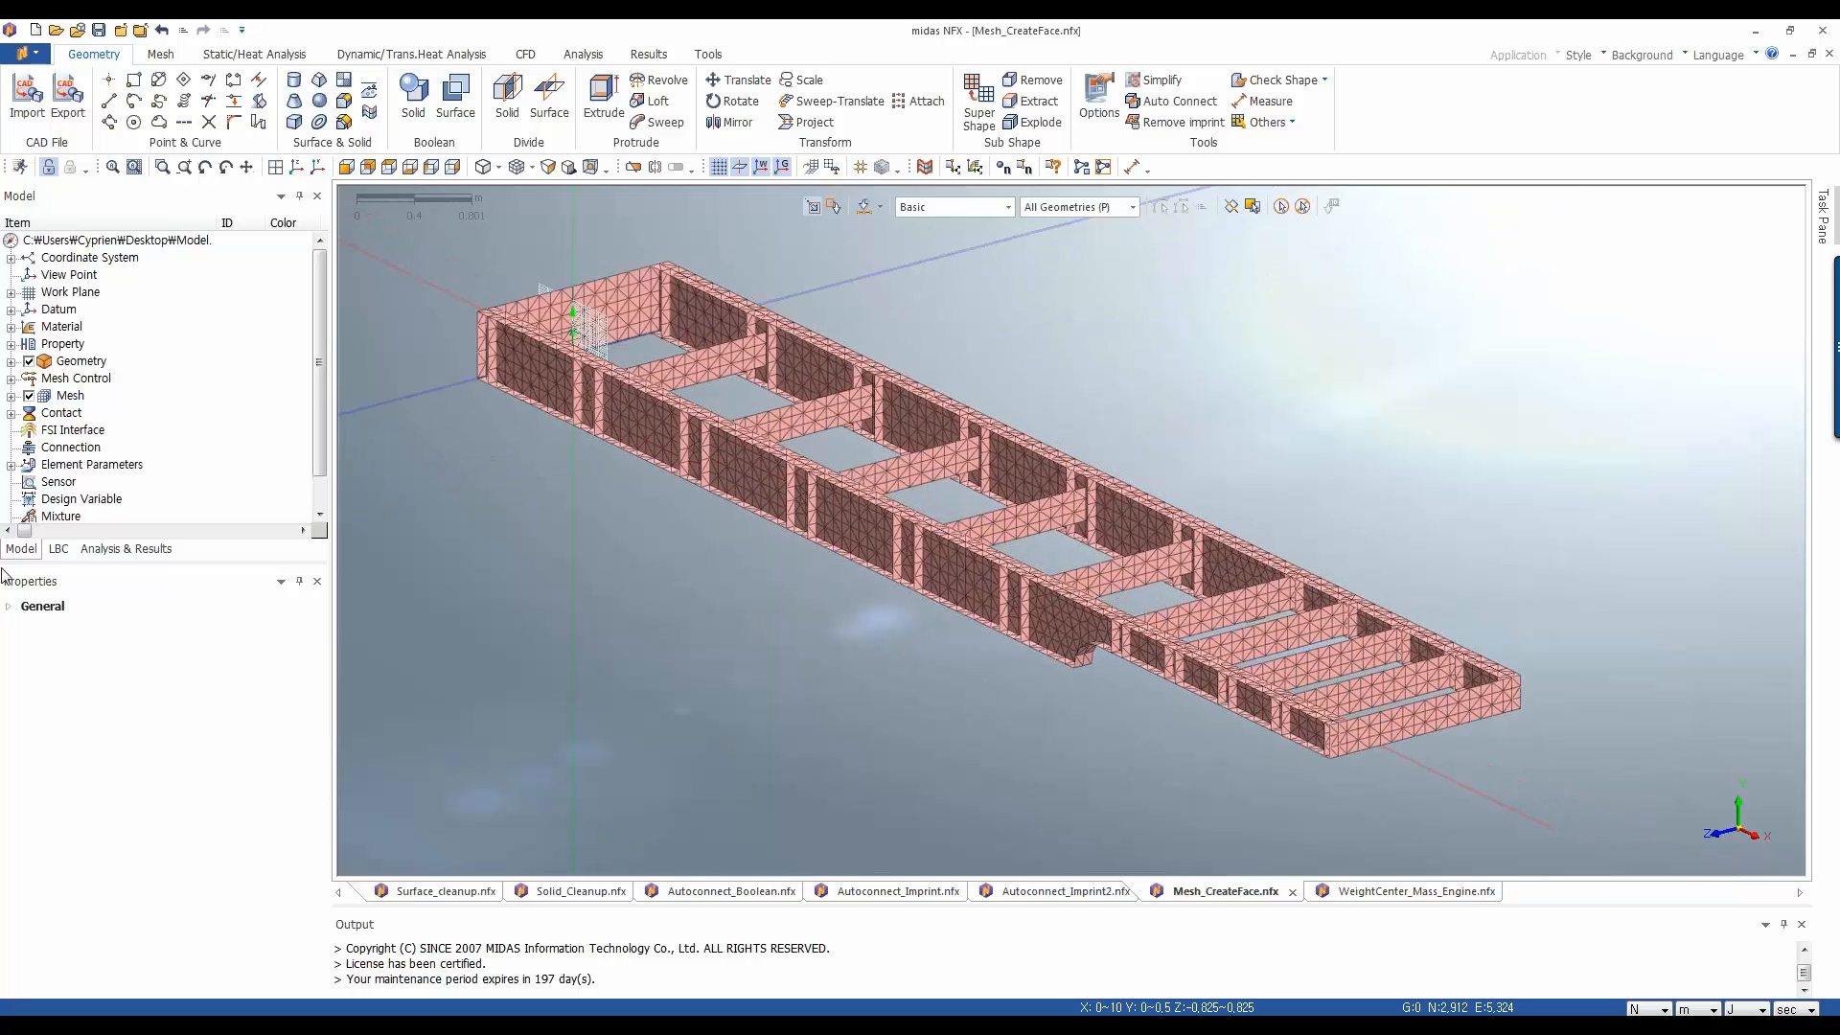
left_click(11, 396)
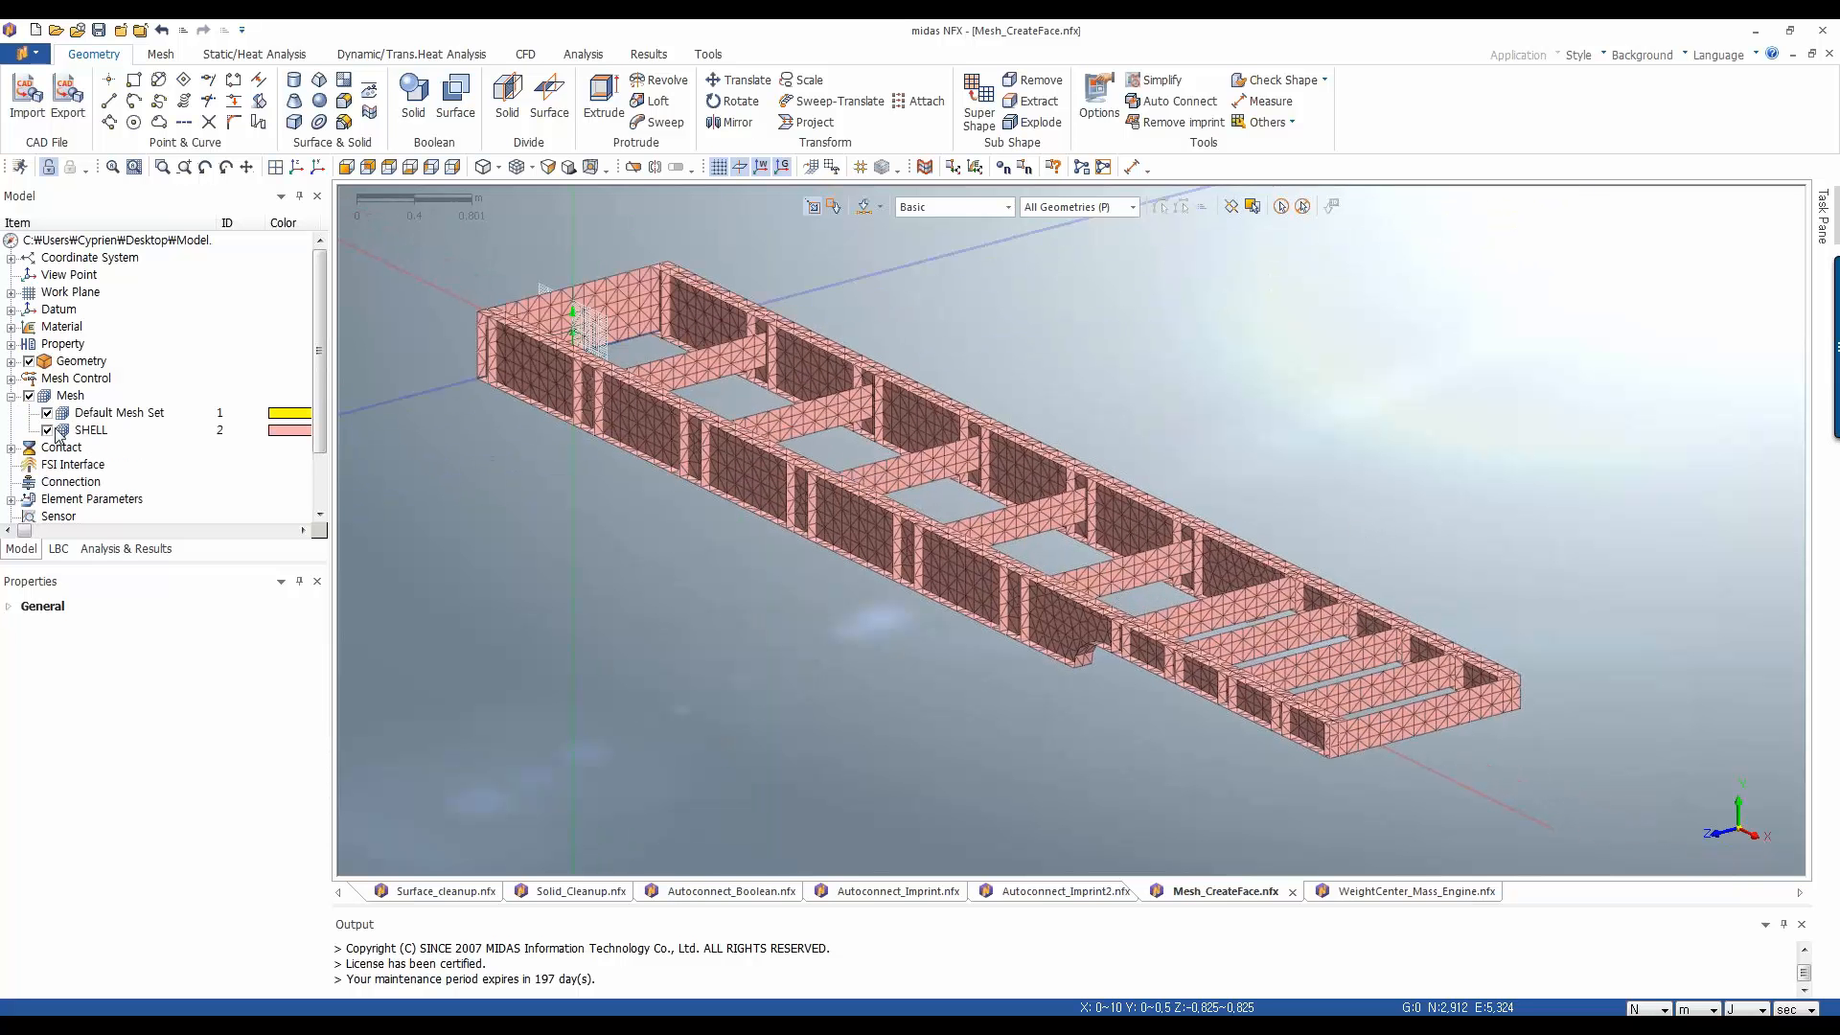
left_click(91, 430)
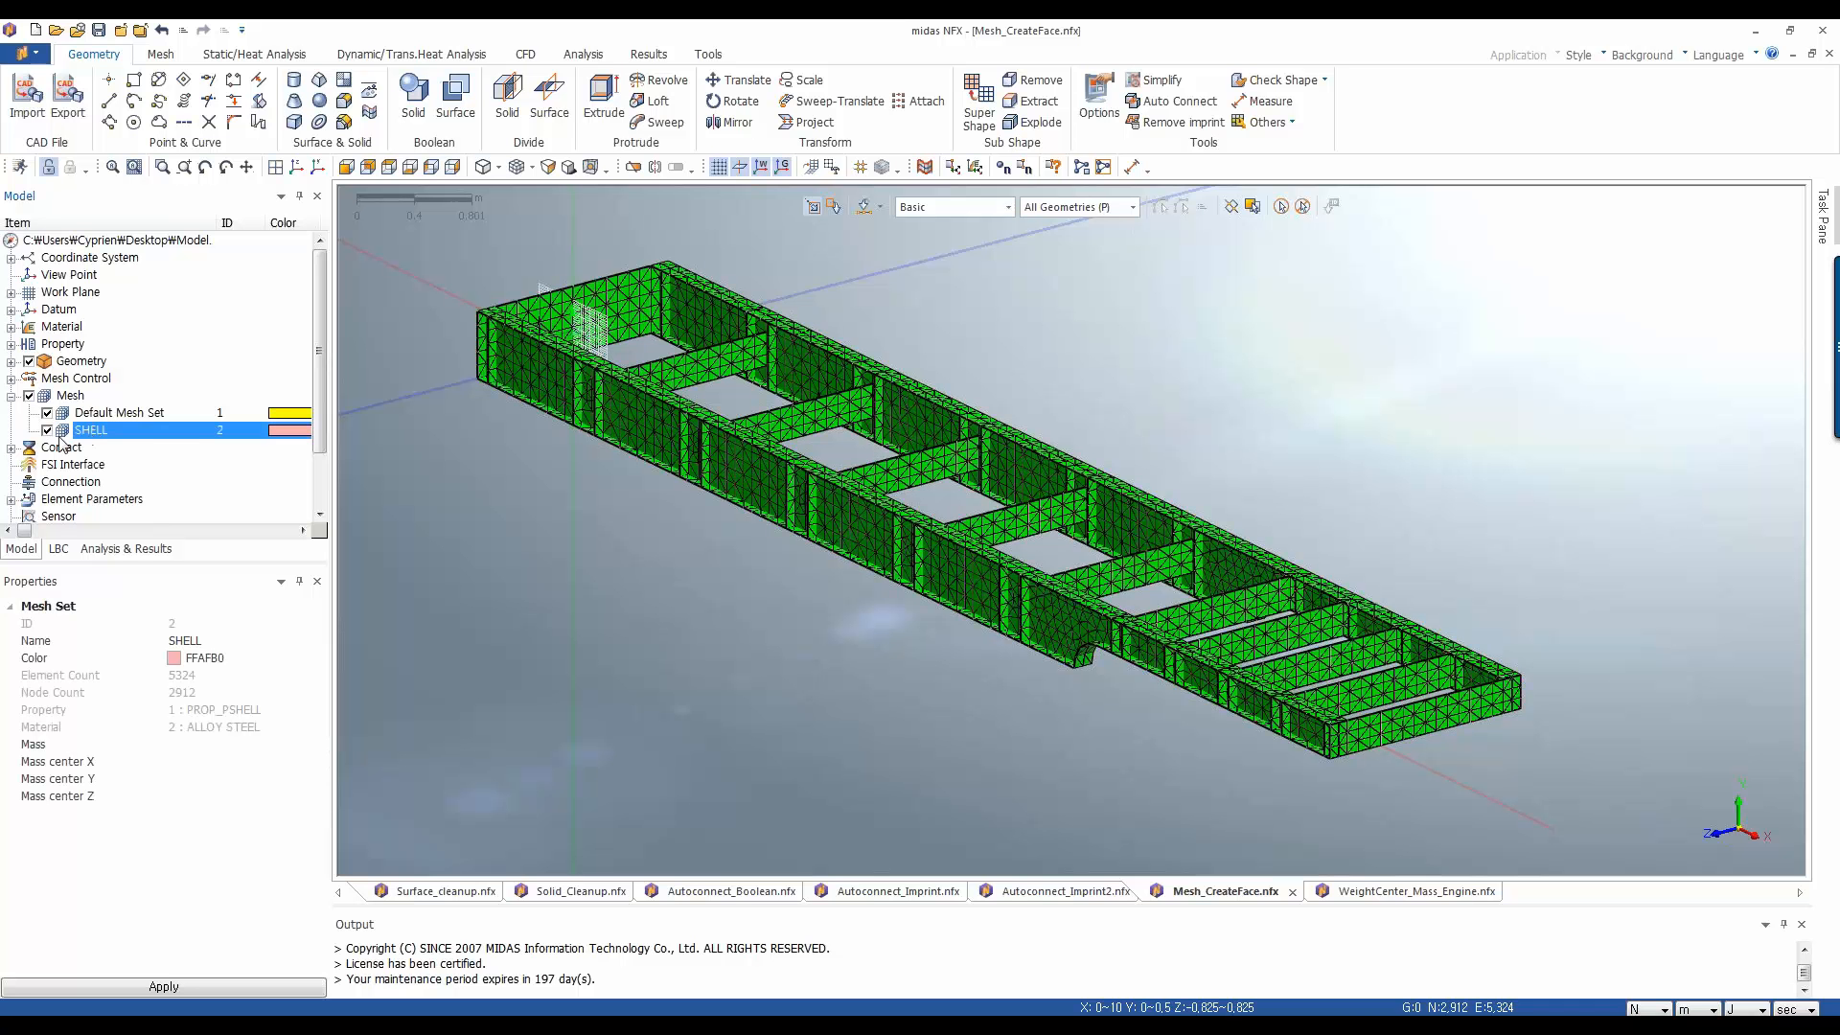
left_click(48, 431)
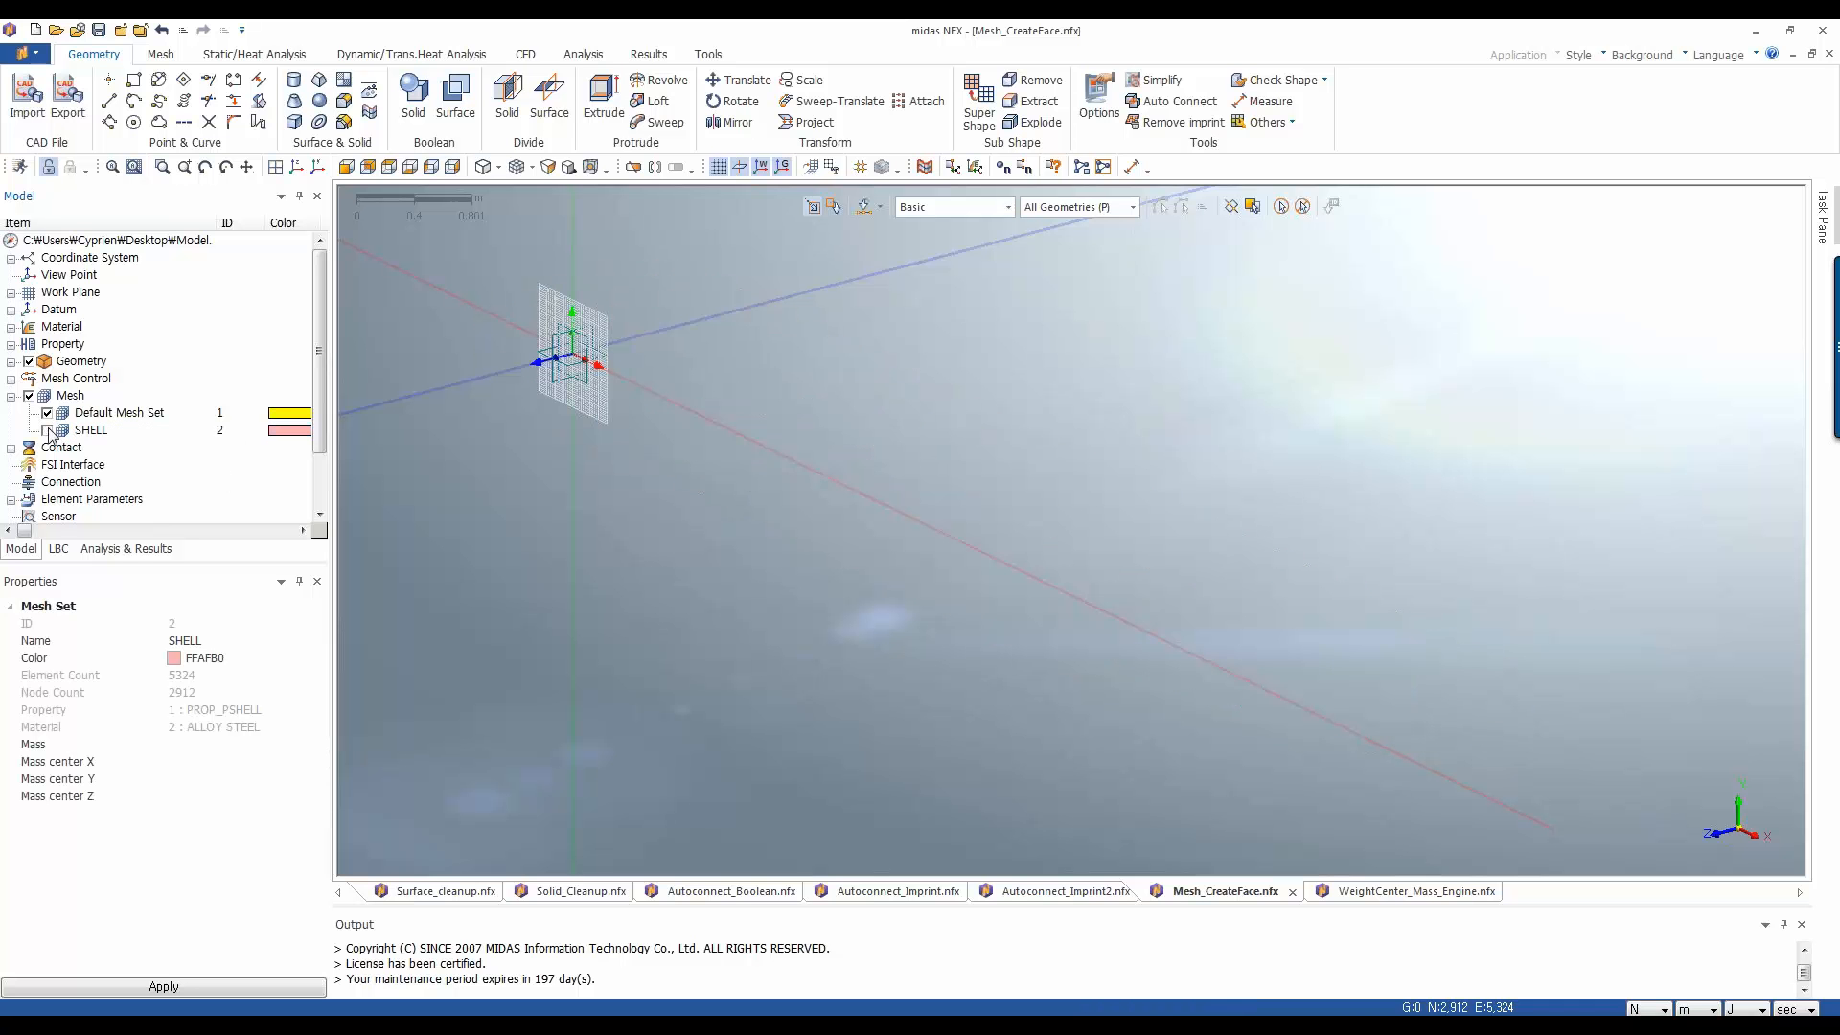
left_click(48, 430)
scroll(1037, 673, "down", 3)
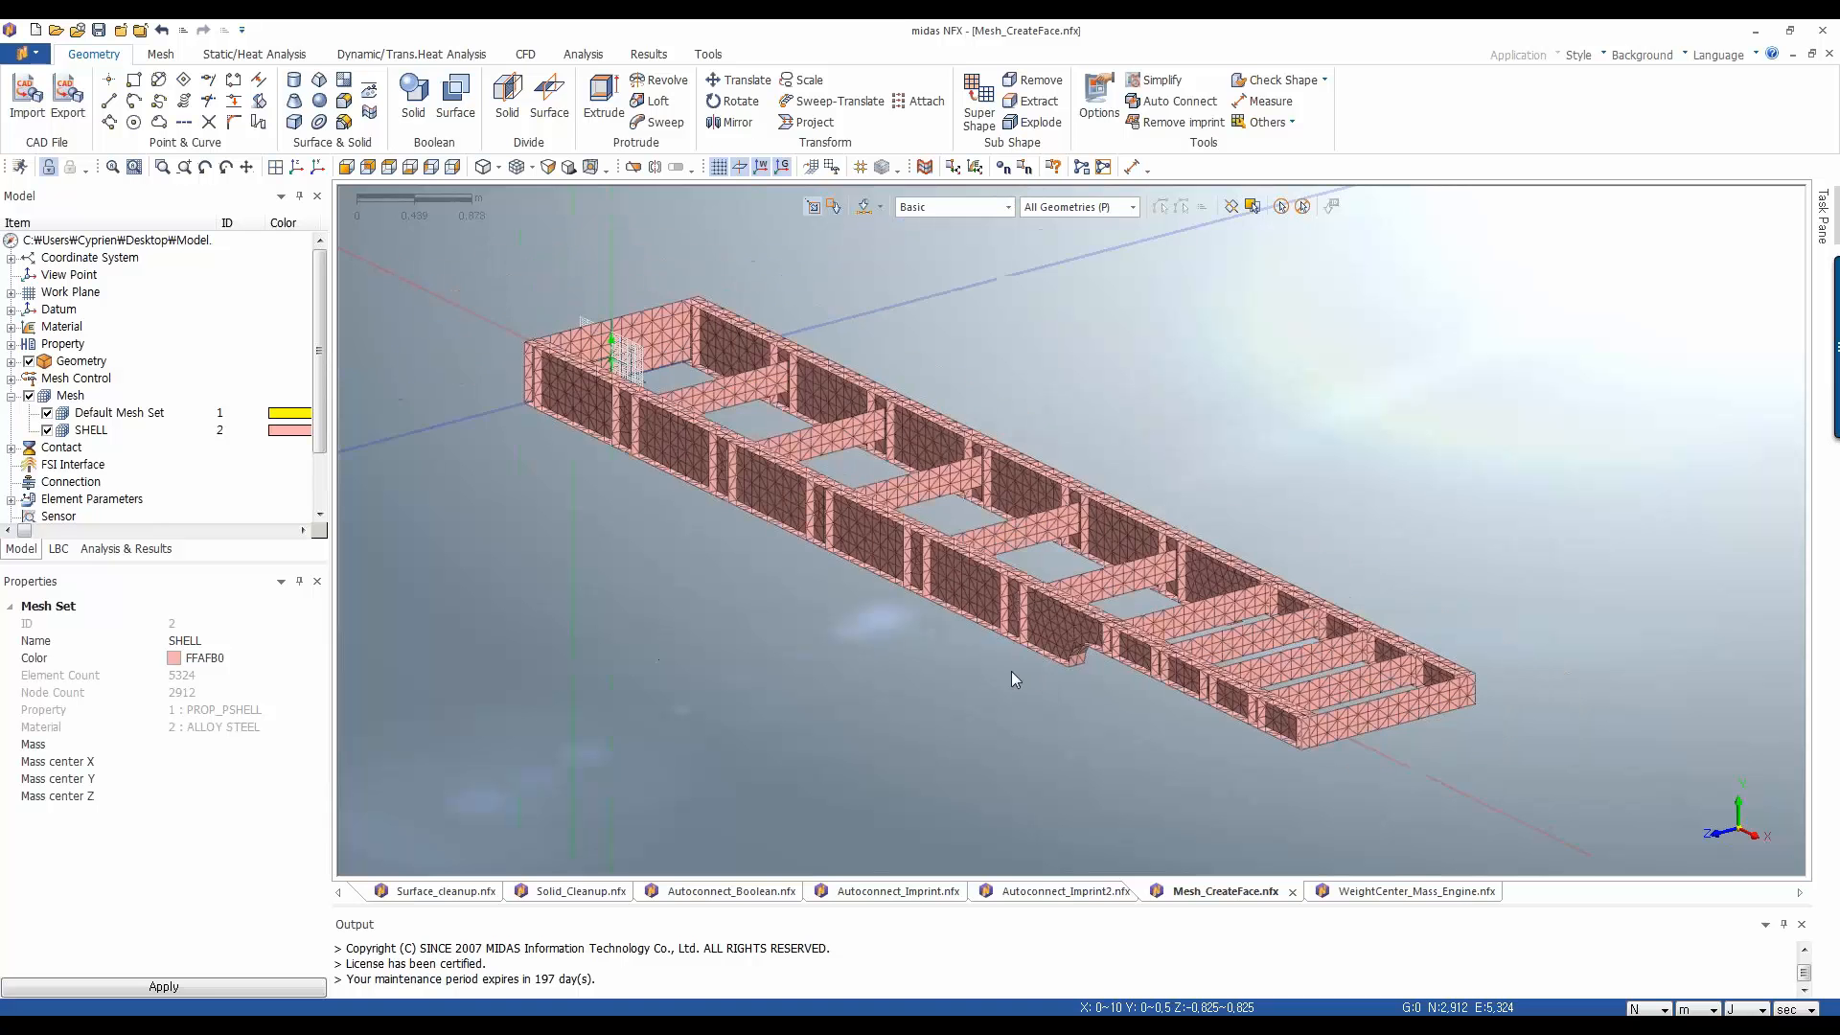
scroll(1015, 669, "up", 2)
mouse_move(1016, 669)
middle_mouse_down()
mouse_move(1061, 655)
mouse_move(1006, 682)
middle_mouse_up()
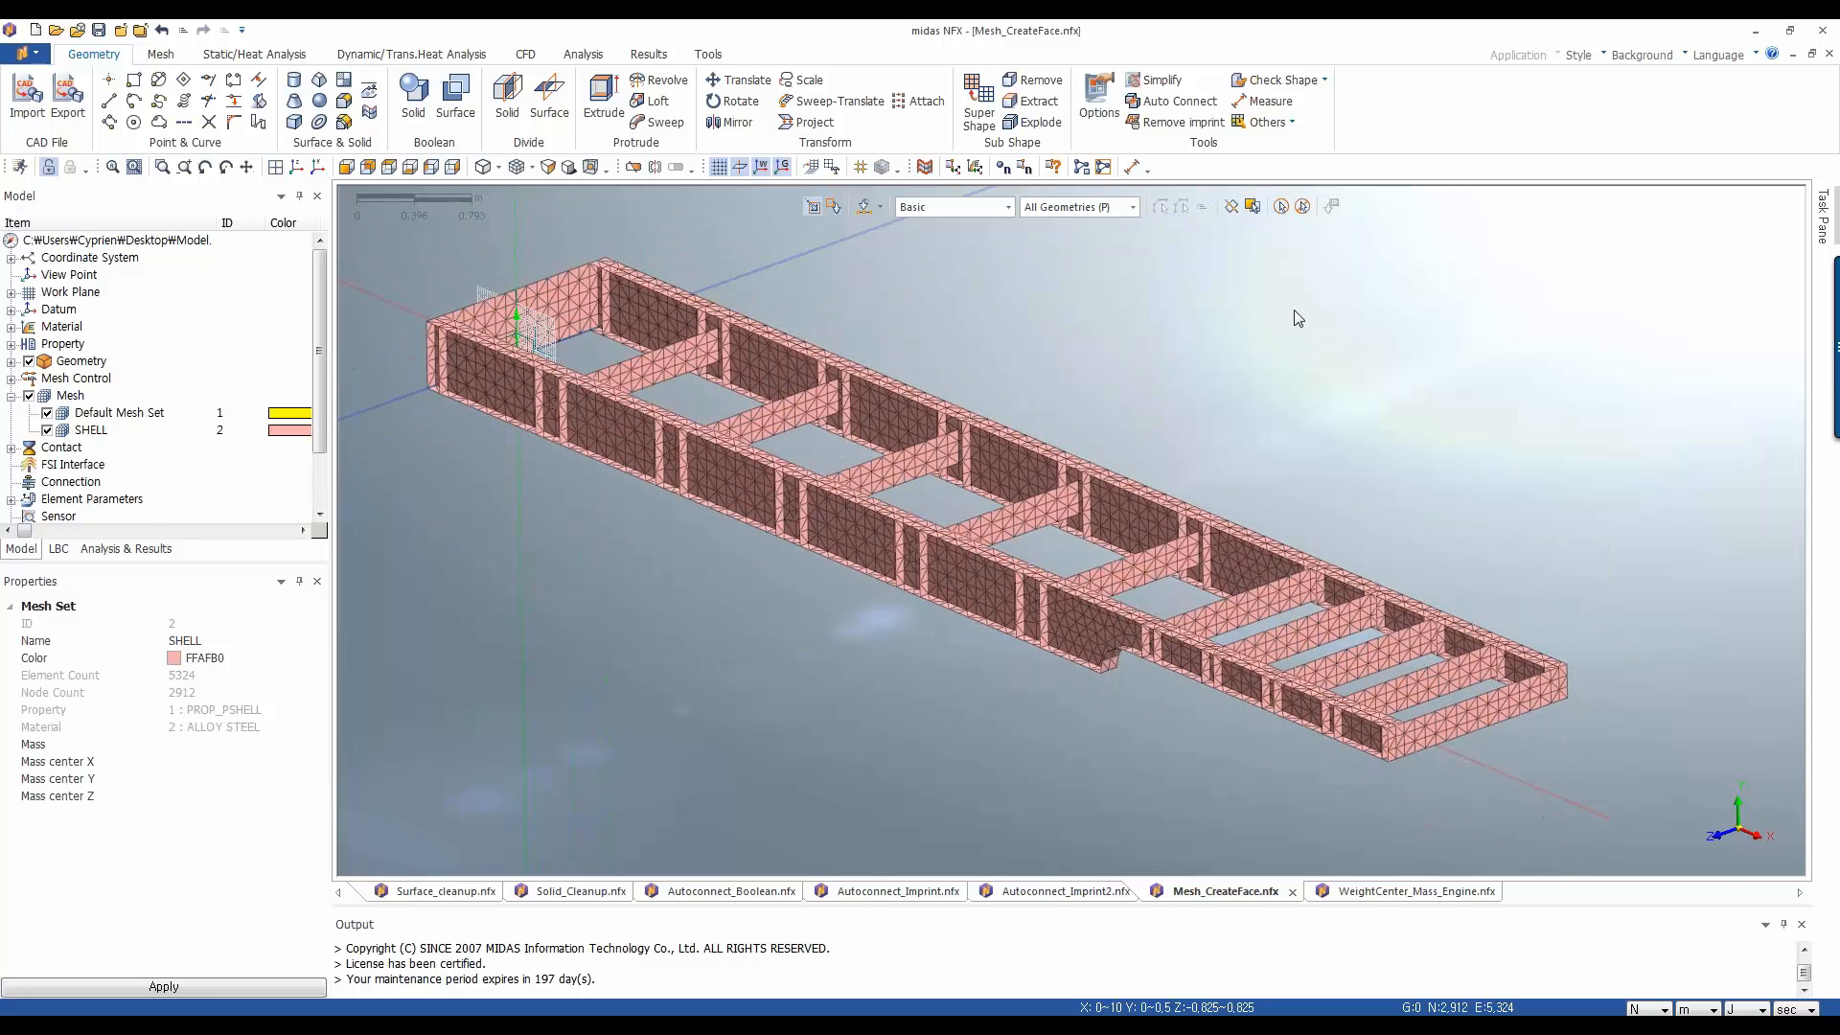
Set up Convert Elem-Face for 2D Element and select all connected coplanar elements along the frame's long near side
left_click(1277, 132)
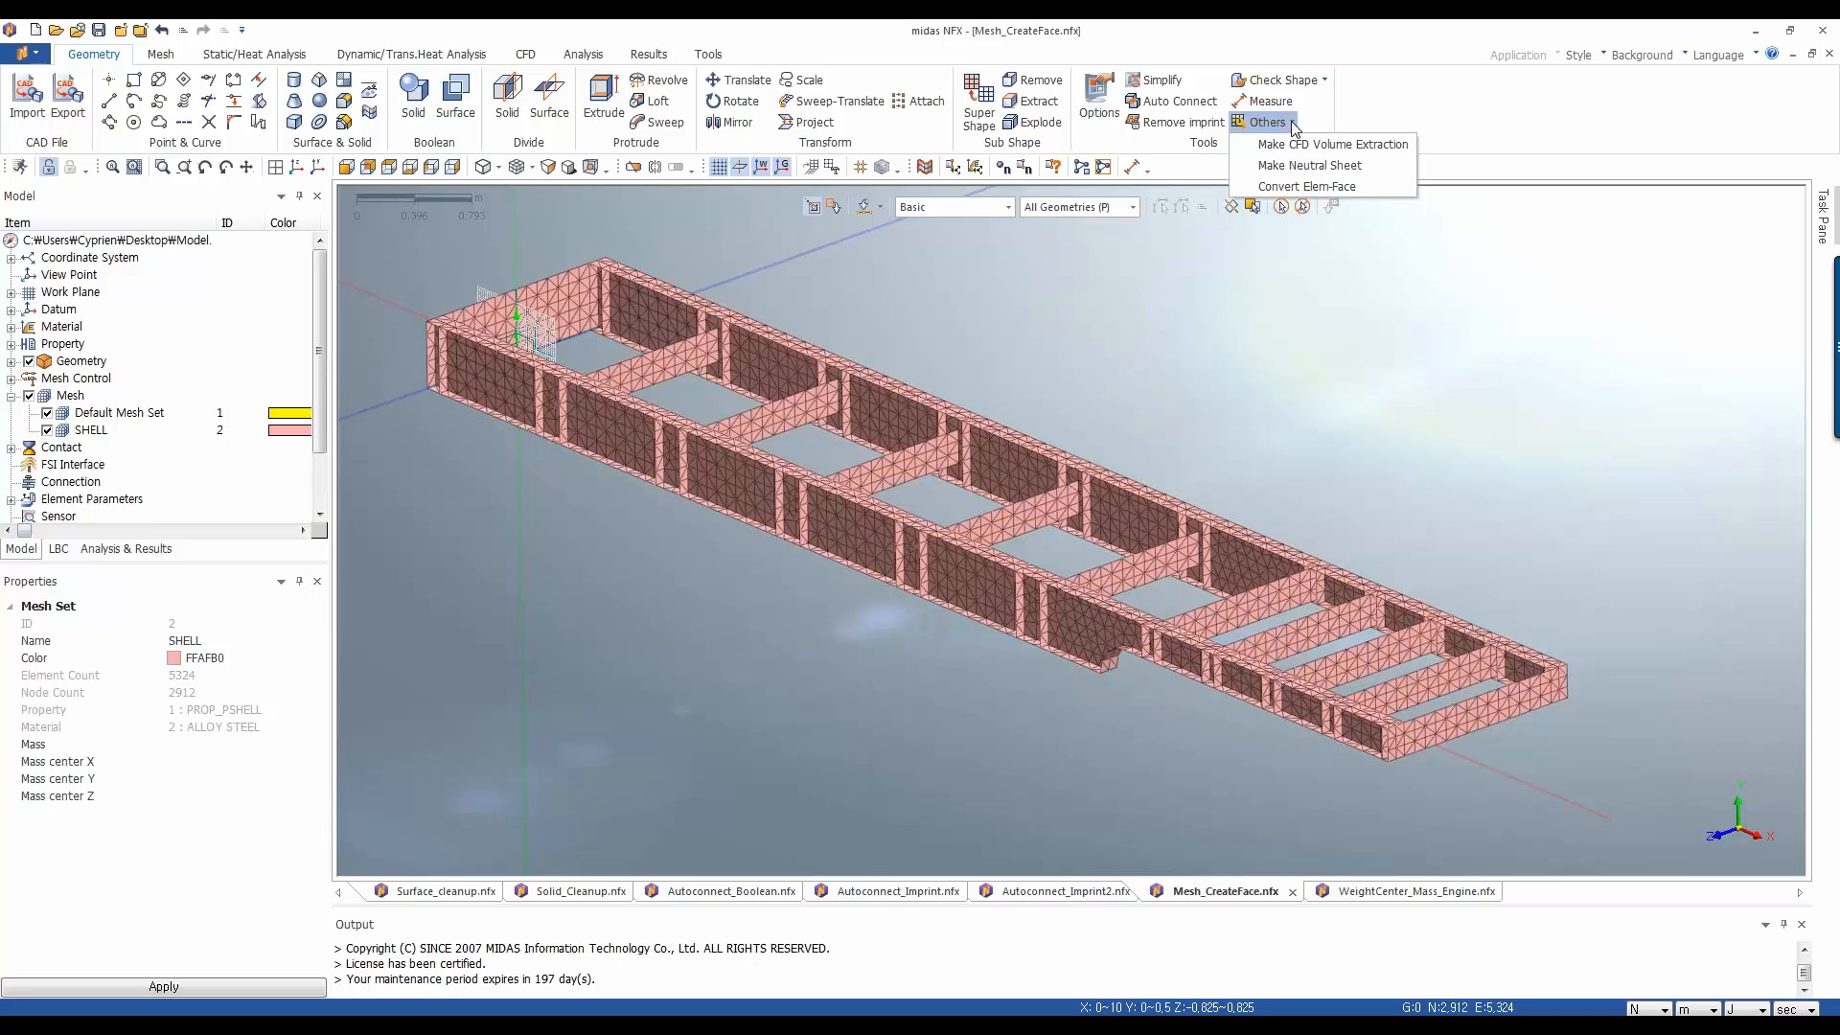
left_click(1272, 188)
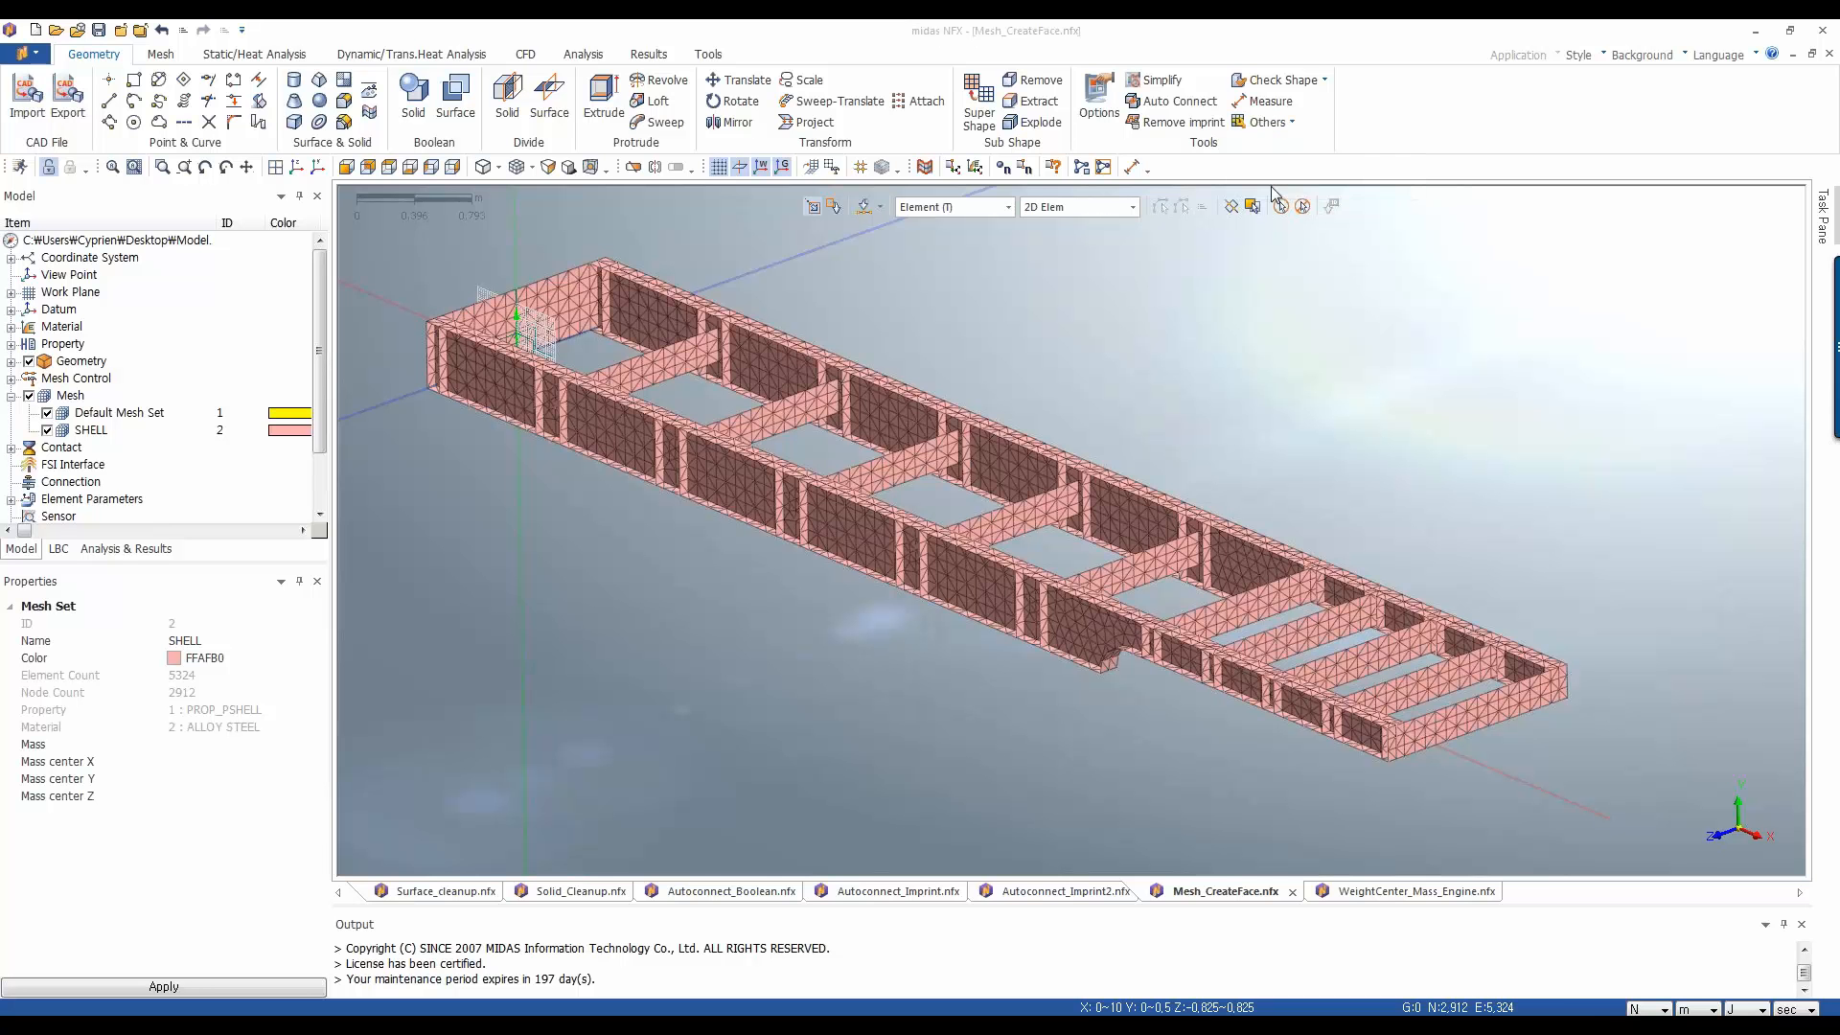
left_click_drag(96, 193, 214, 178)
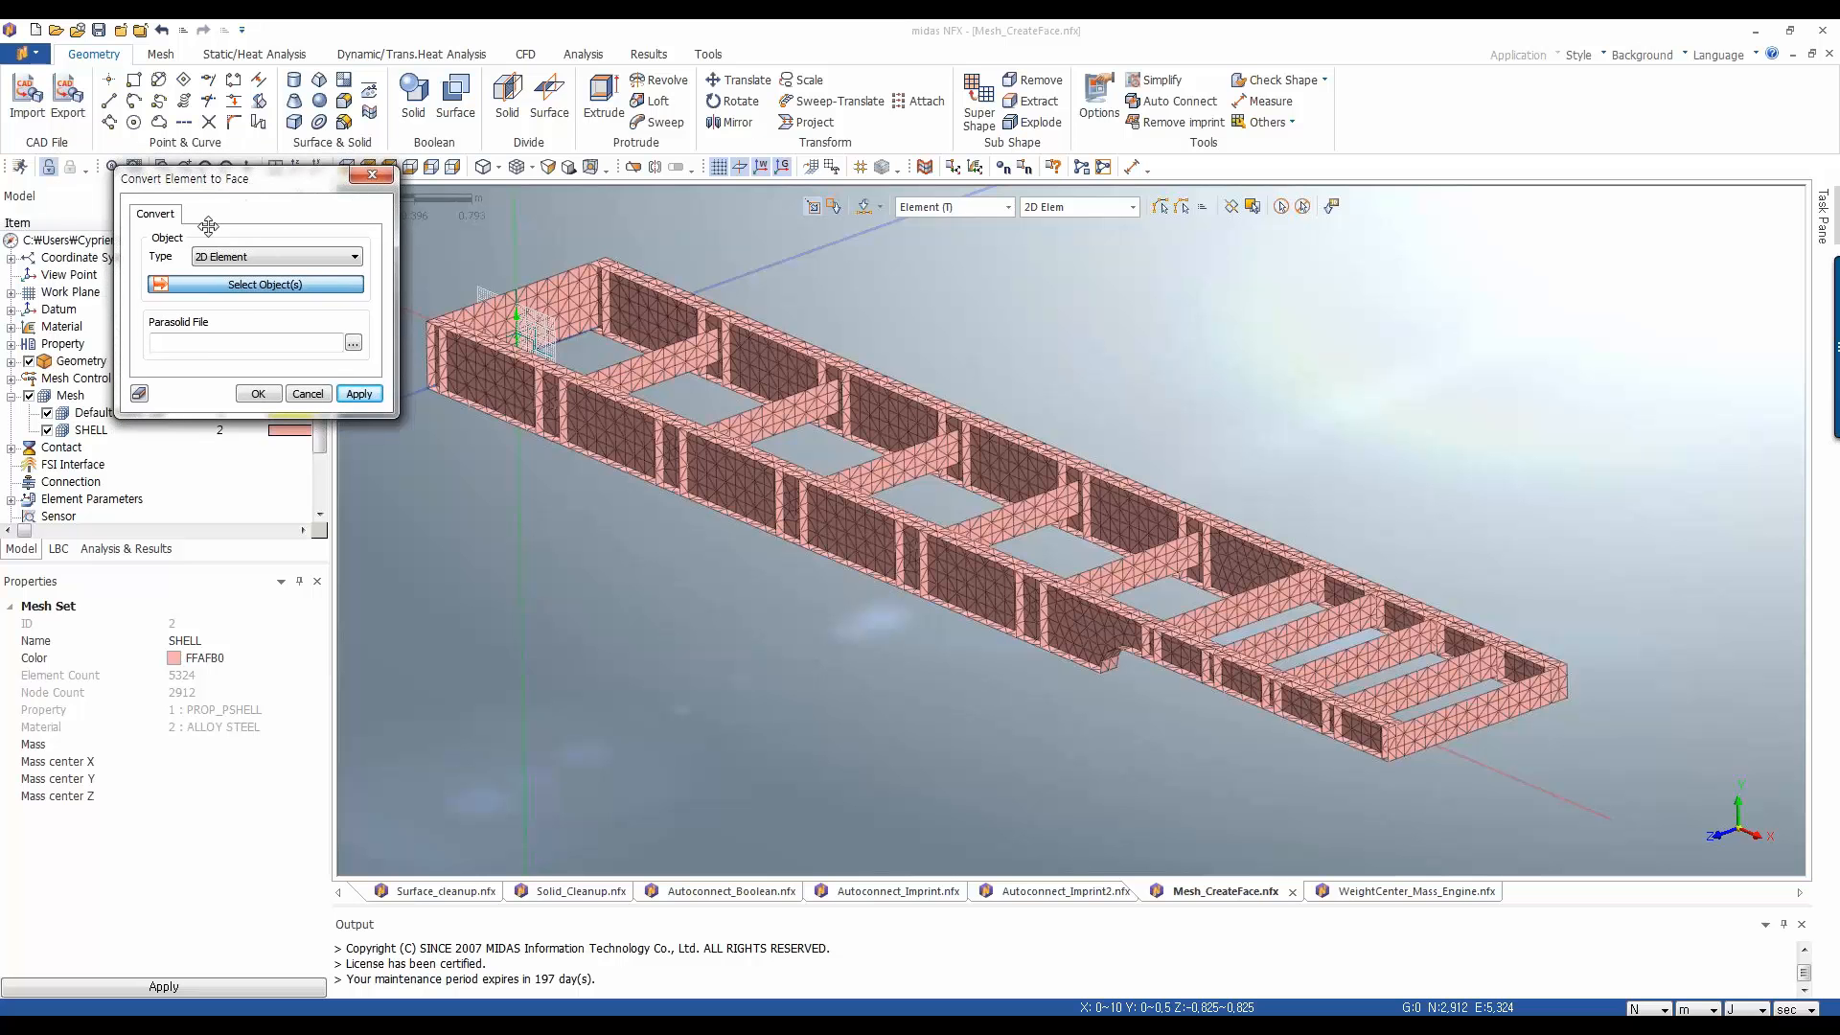
left_click(254, 259)
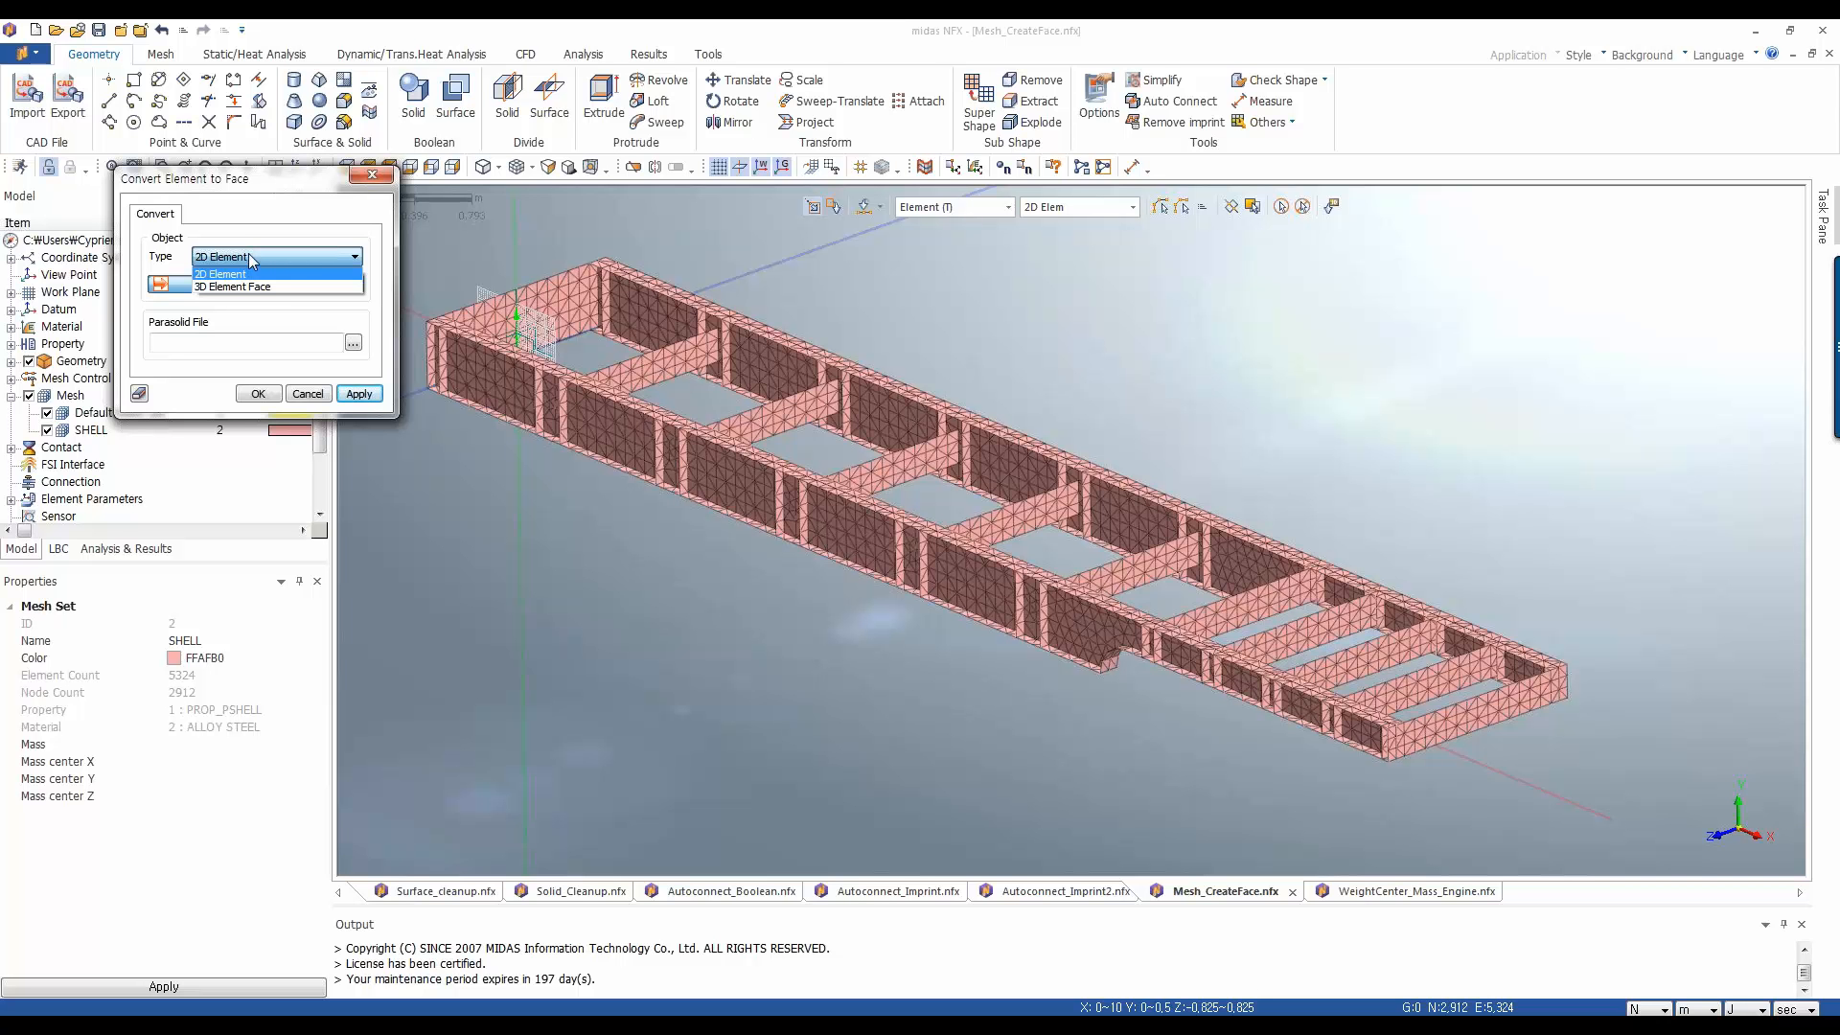
left_click(249, 253)
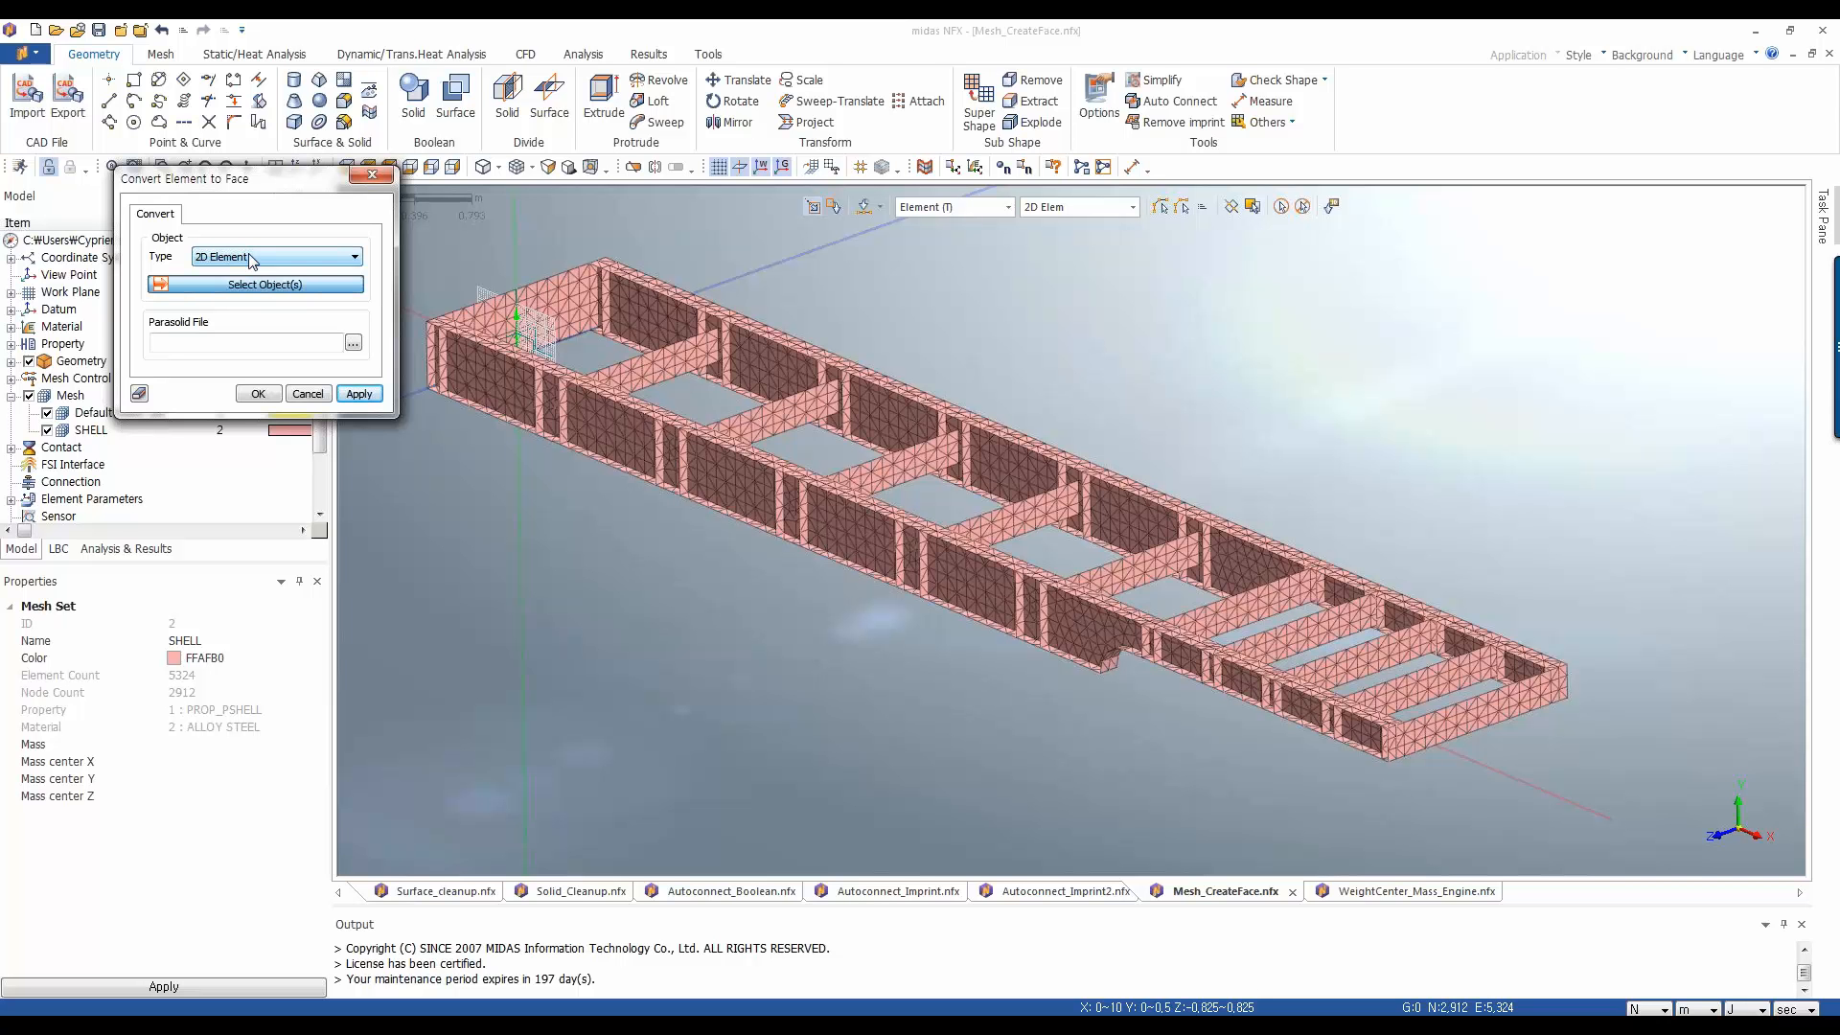
left_click(979, 595)
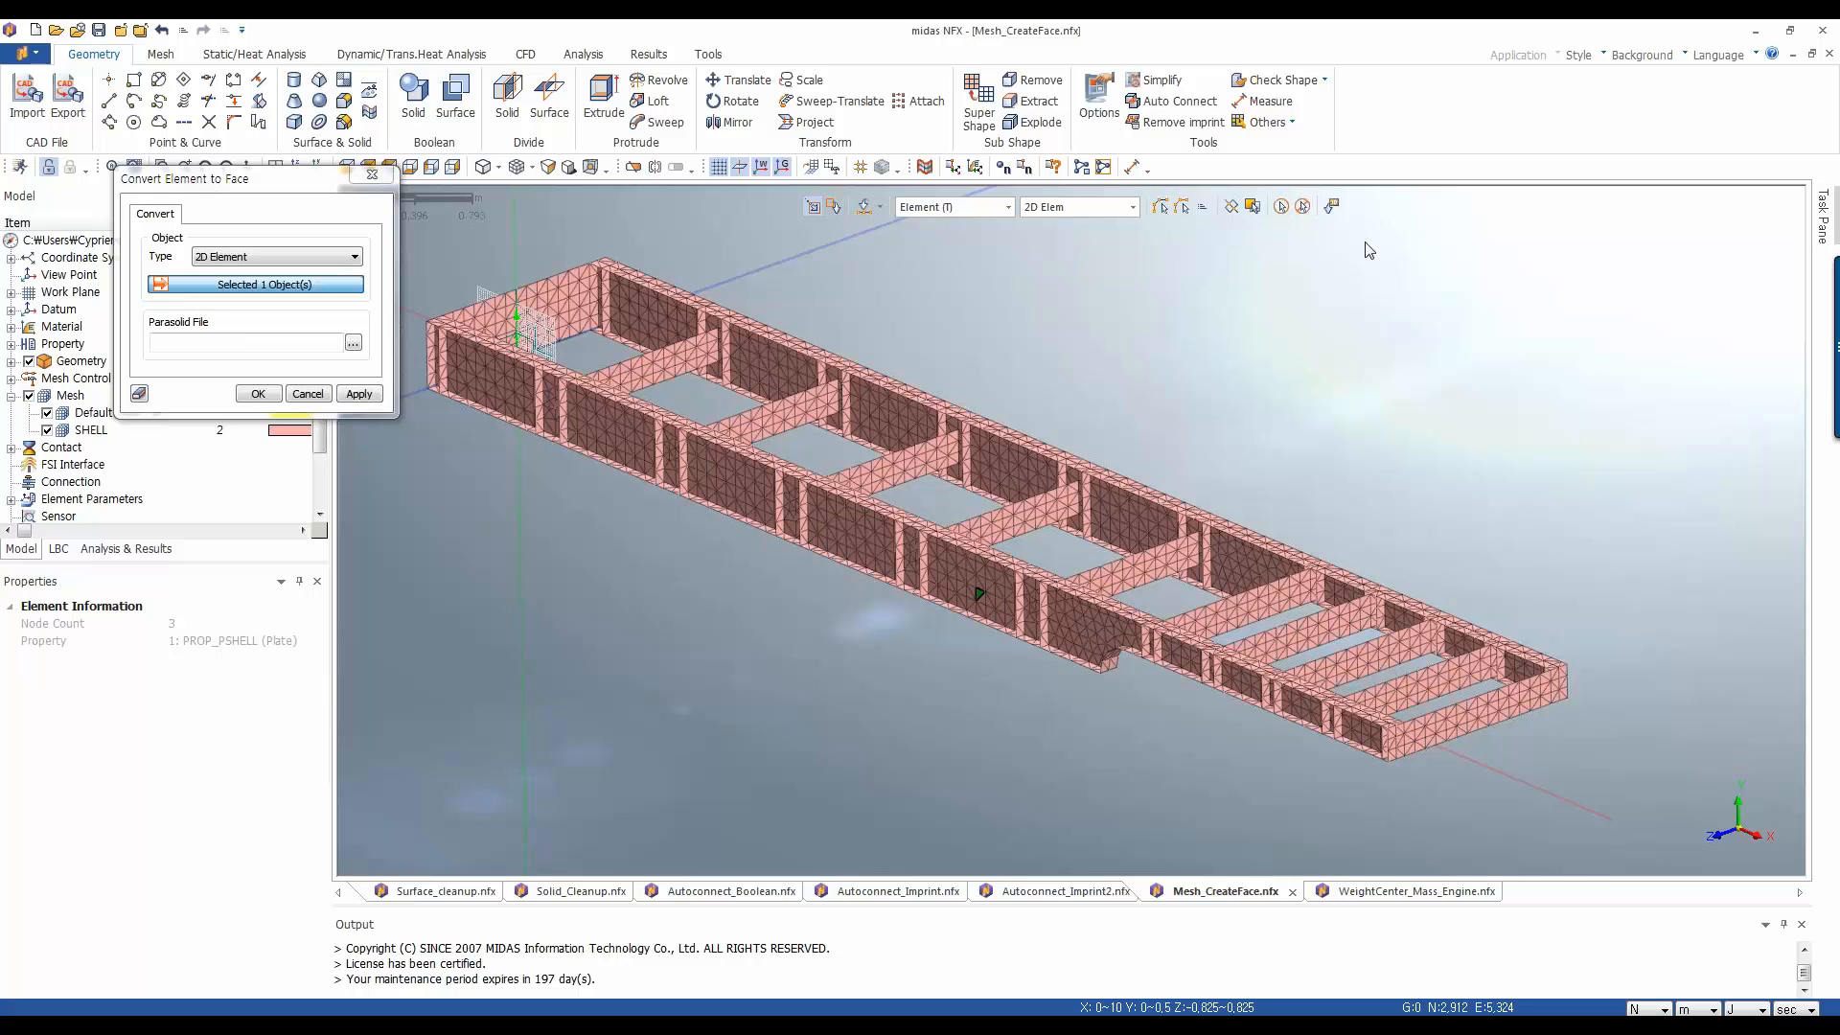
left_click(1185, 214)
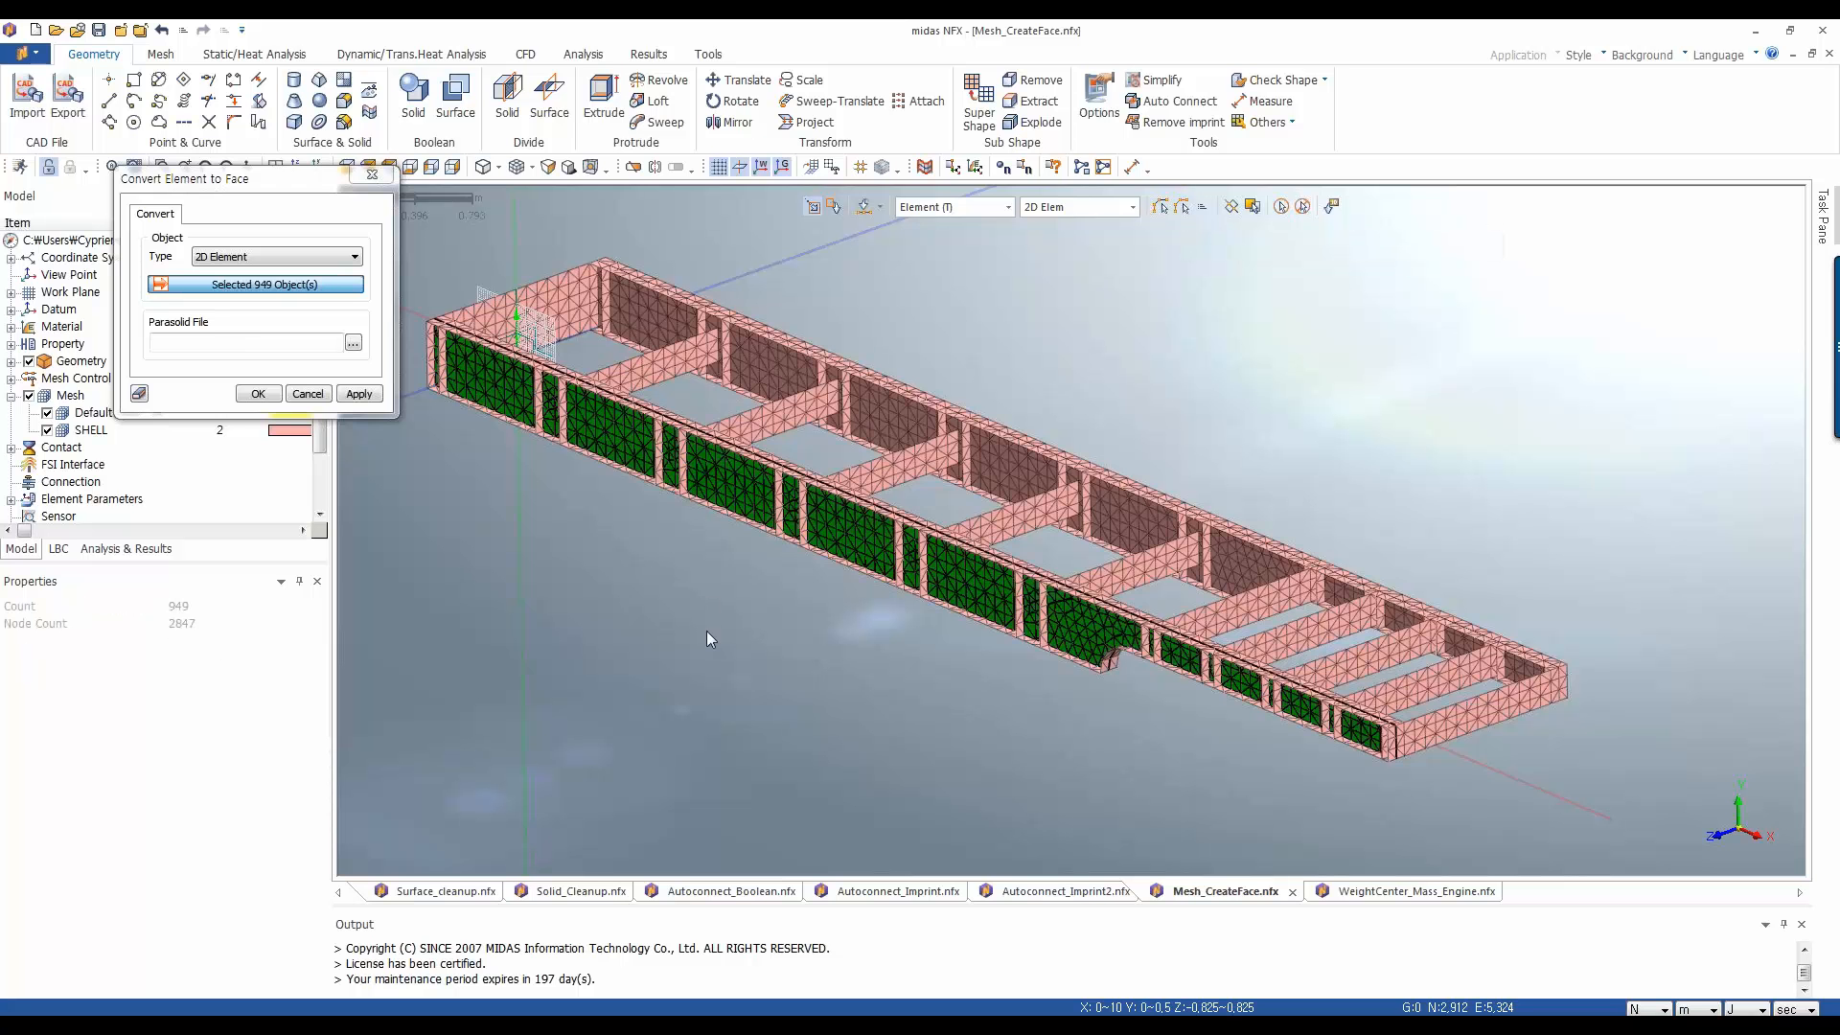
Set Part.X_T in the Models folder as the Parasolid output file and convert the selected elements to faces
middle_click_drag(705, 630, 756, 634)
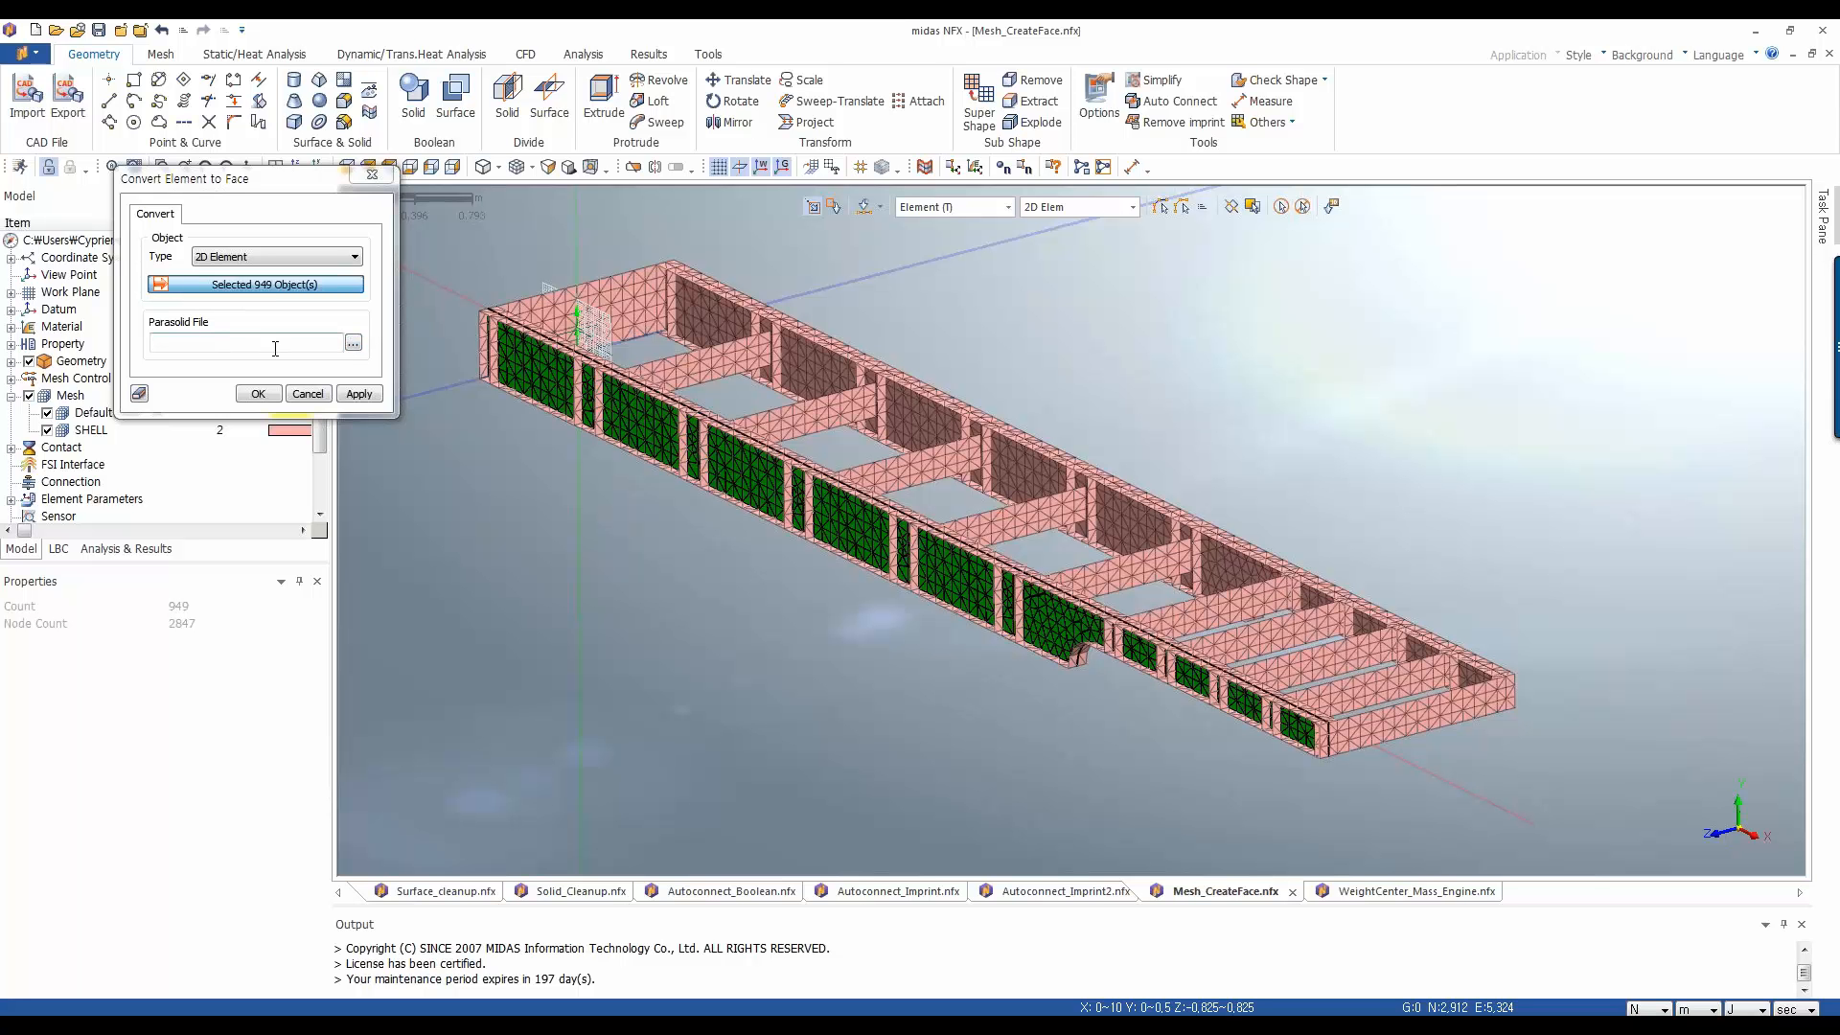
left_click(353, 342)
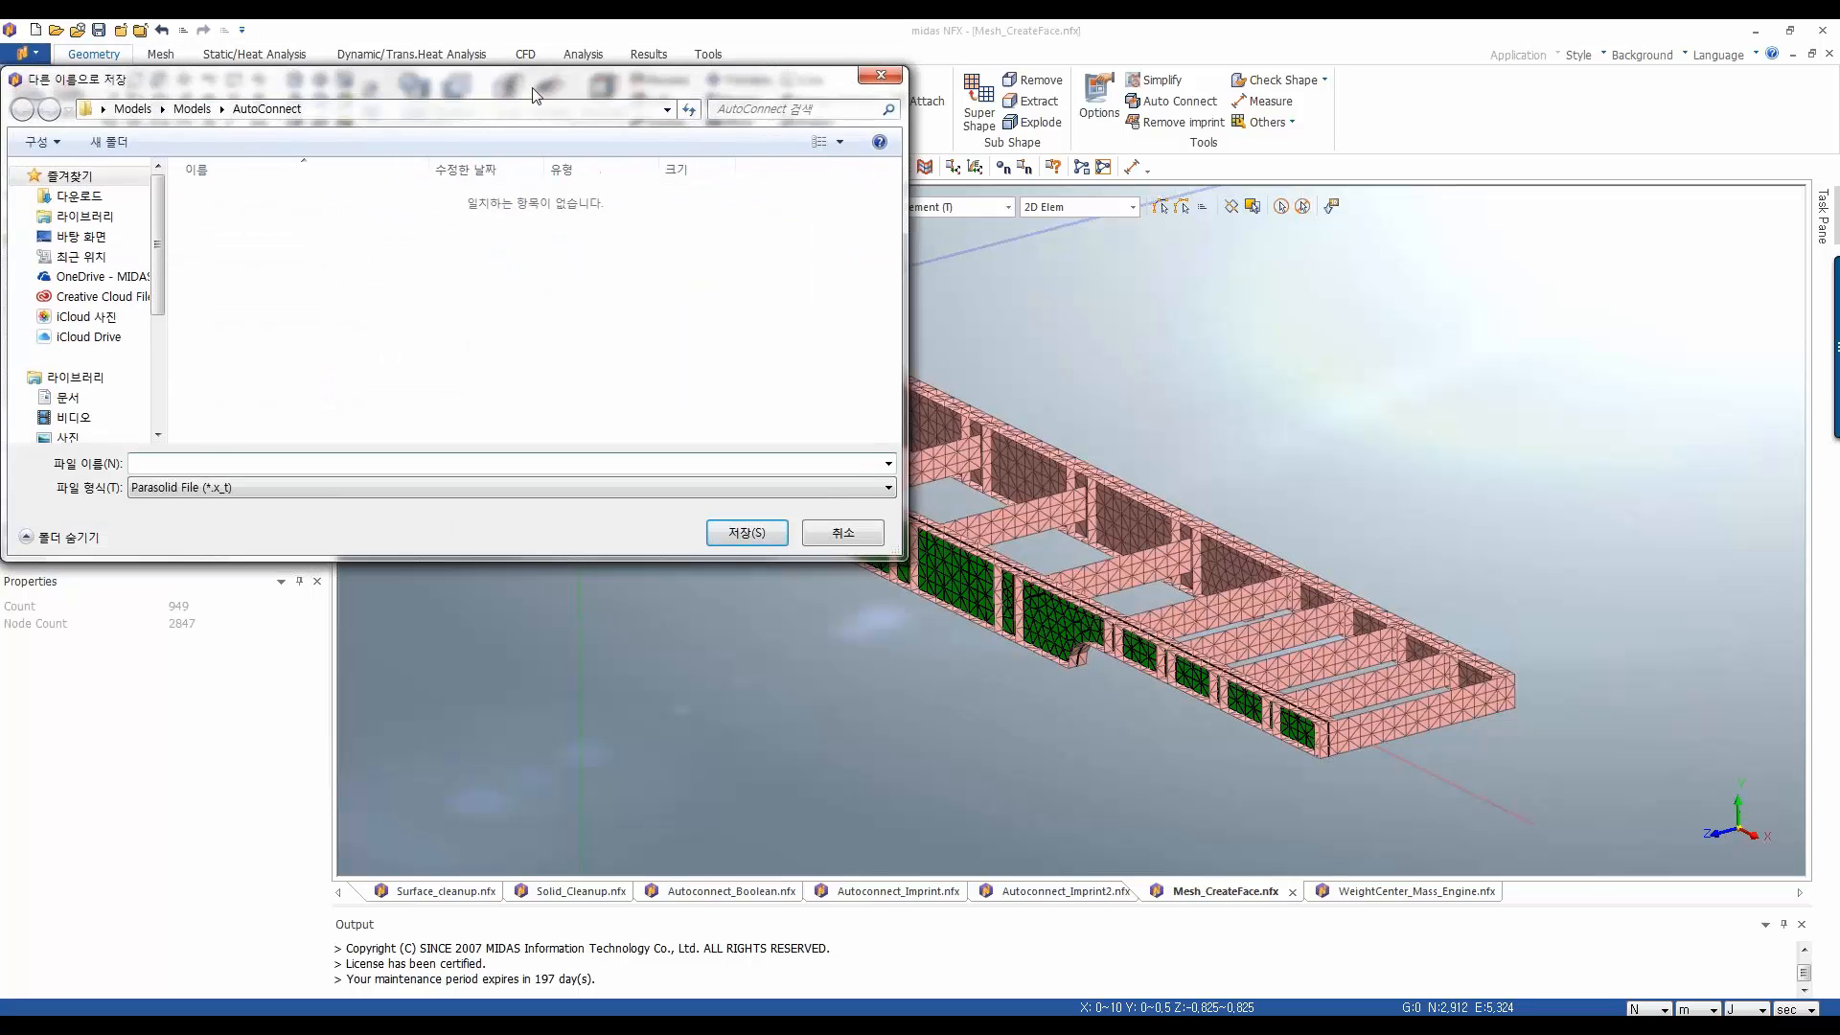
left_click(363, 163)
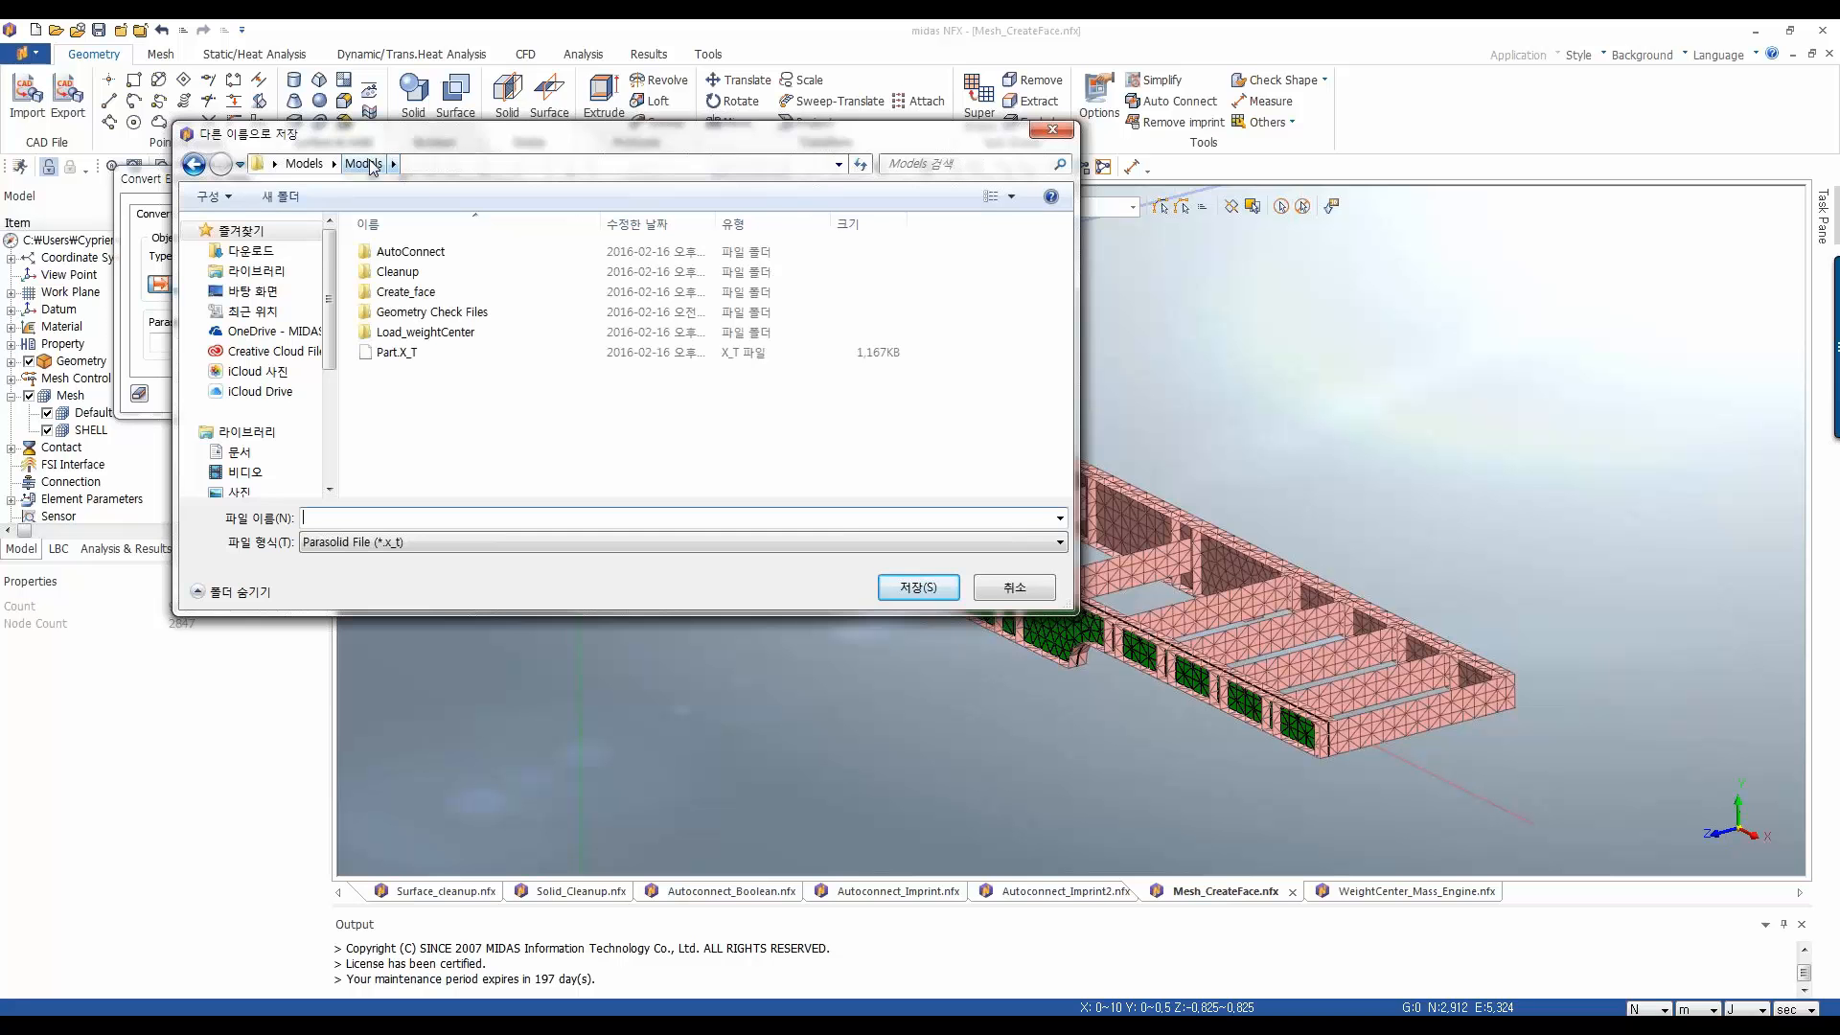
double_click(399, 352)
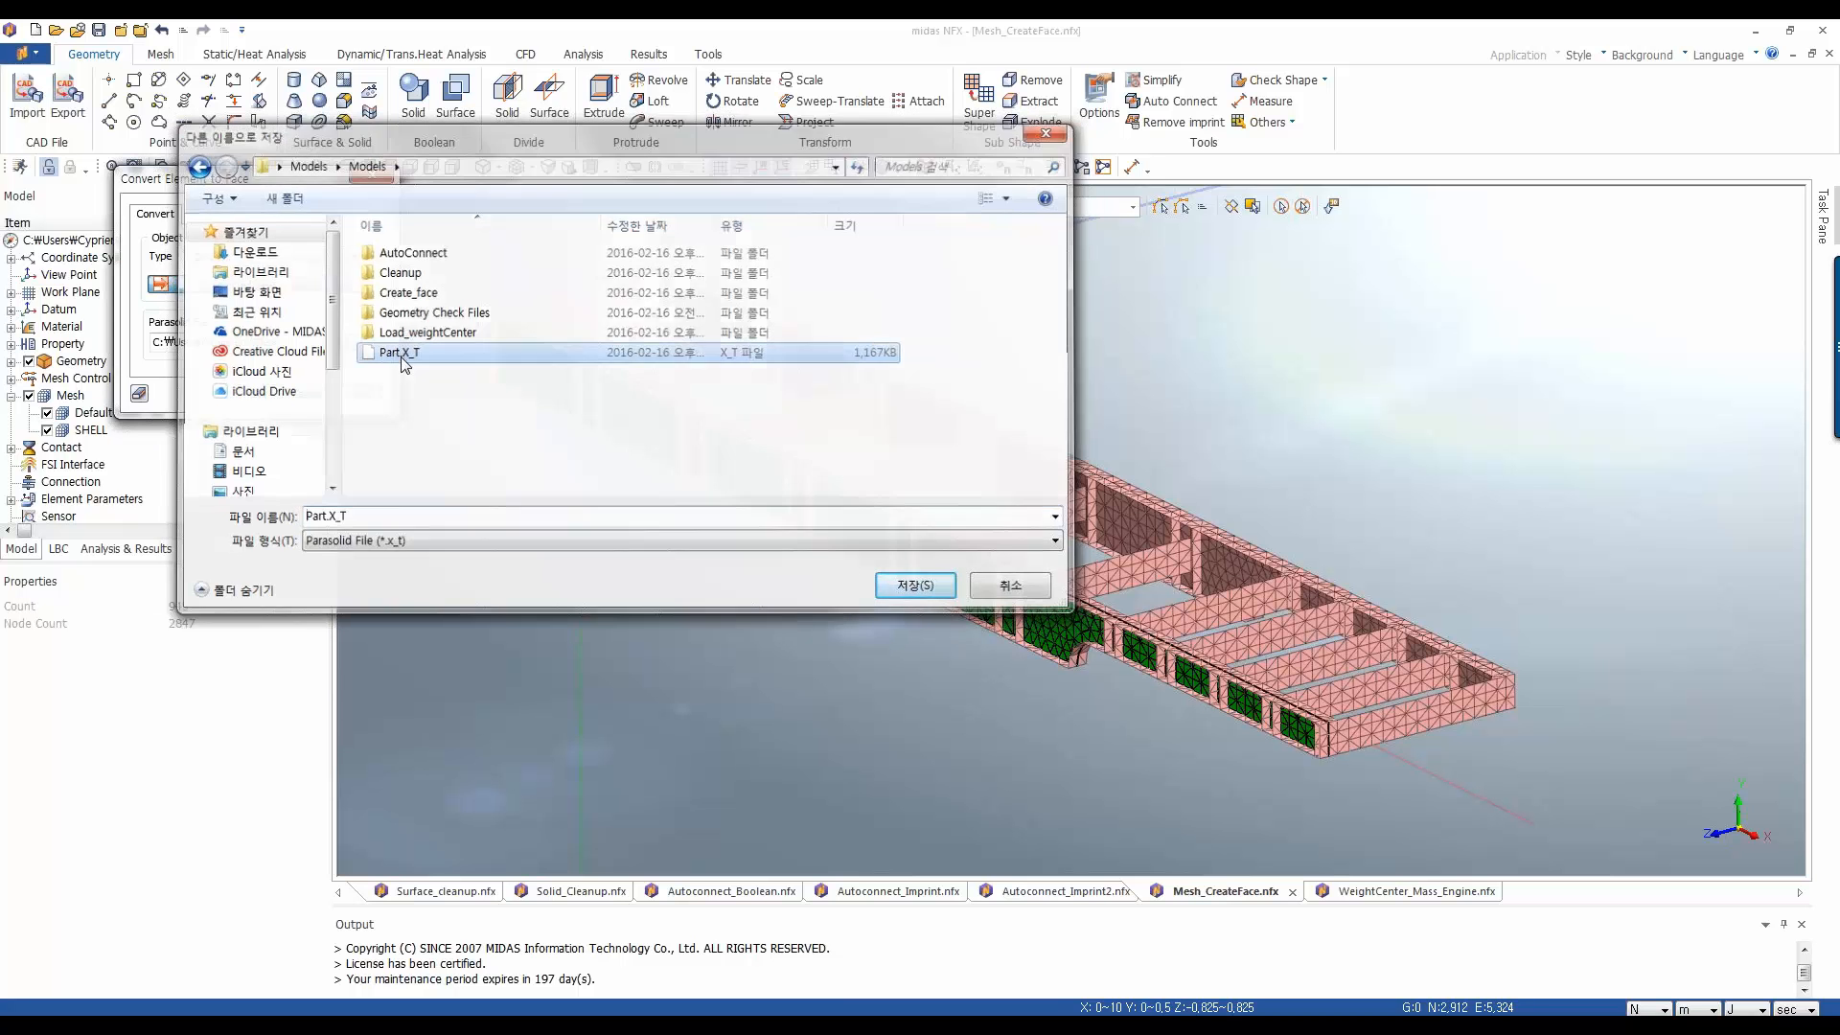
left_click(258, 392)
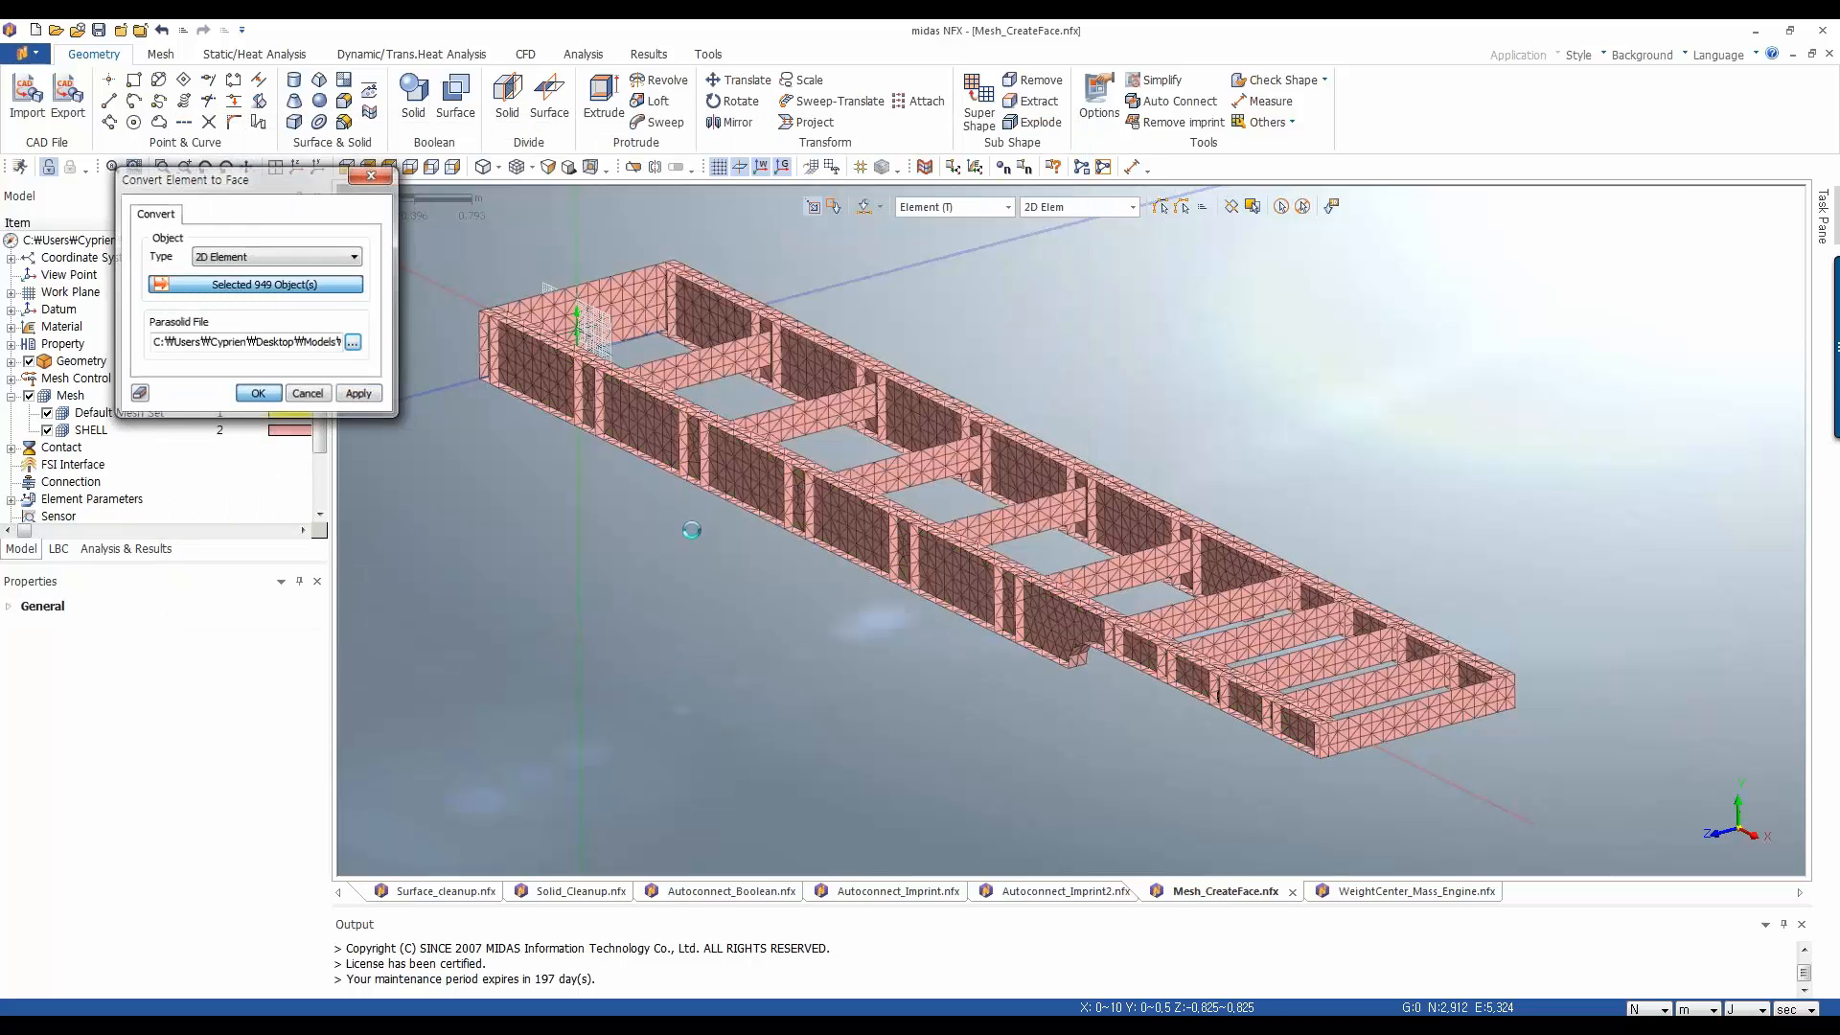
Import the Parasolid file Part.X_T from the Models folder with the default repair options
left_click(27, 108)
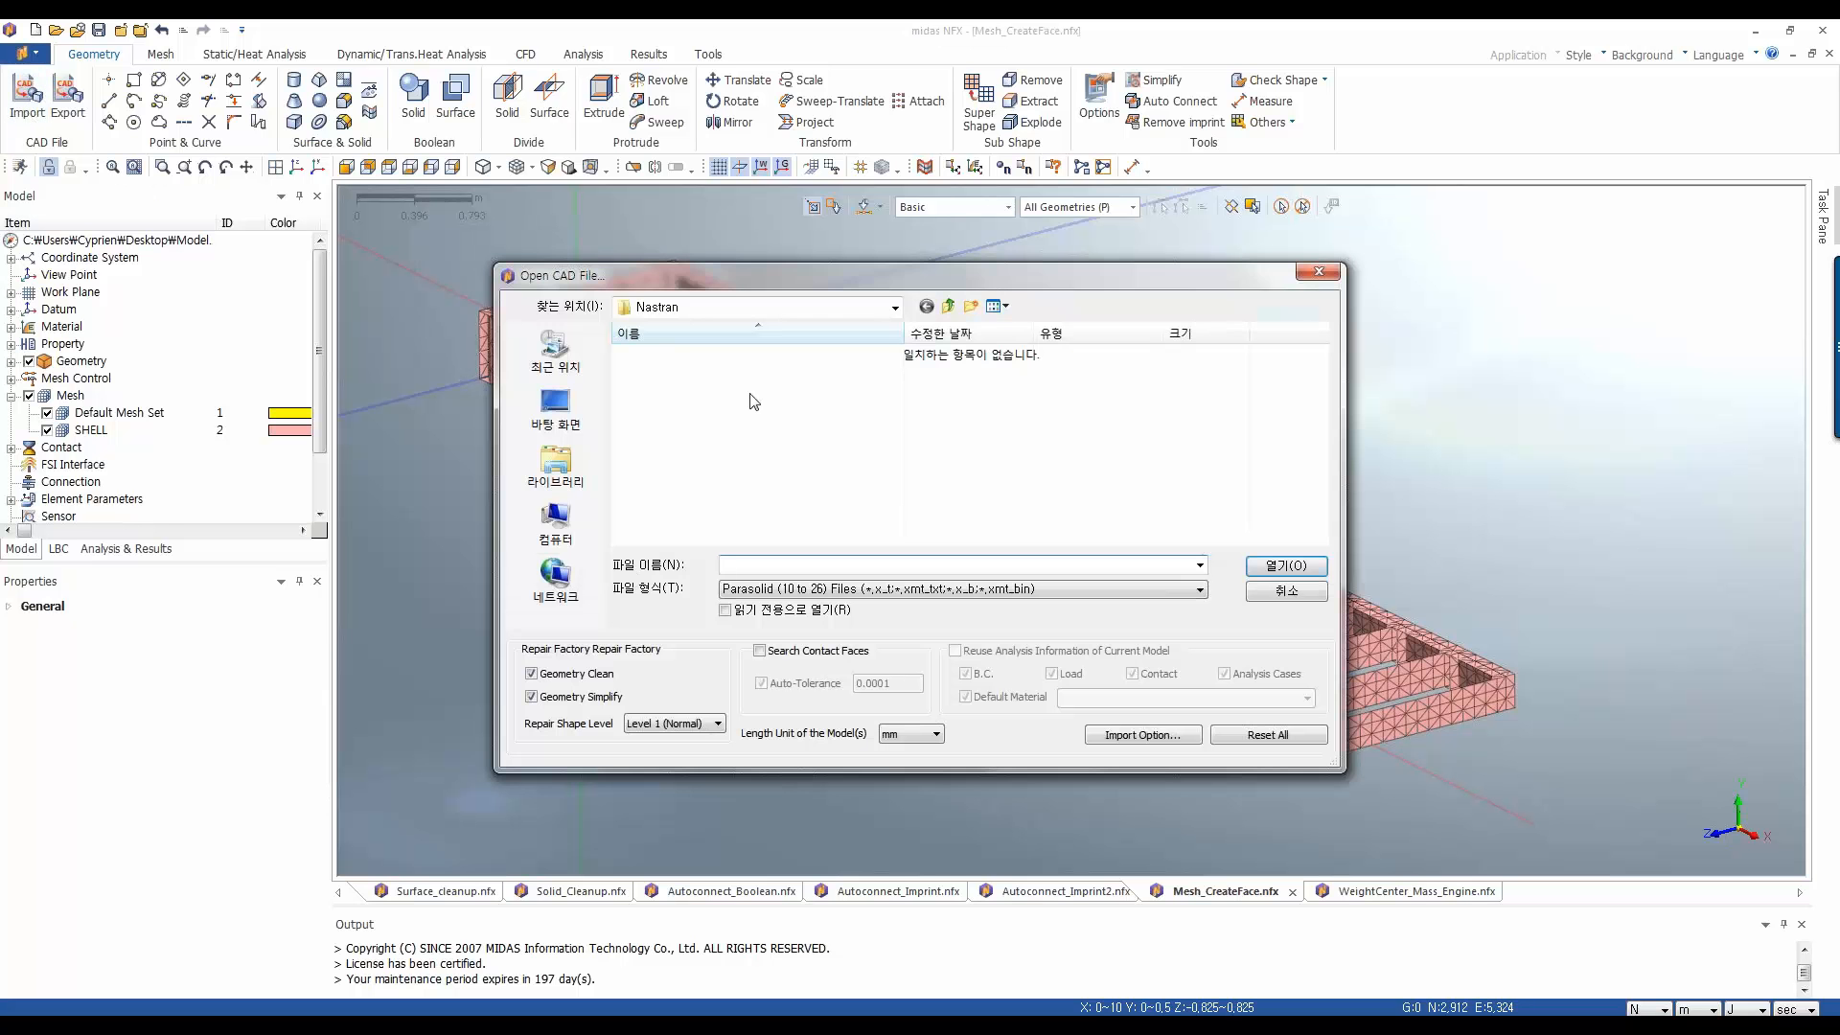
left_click(950, 312)
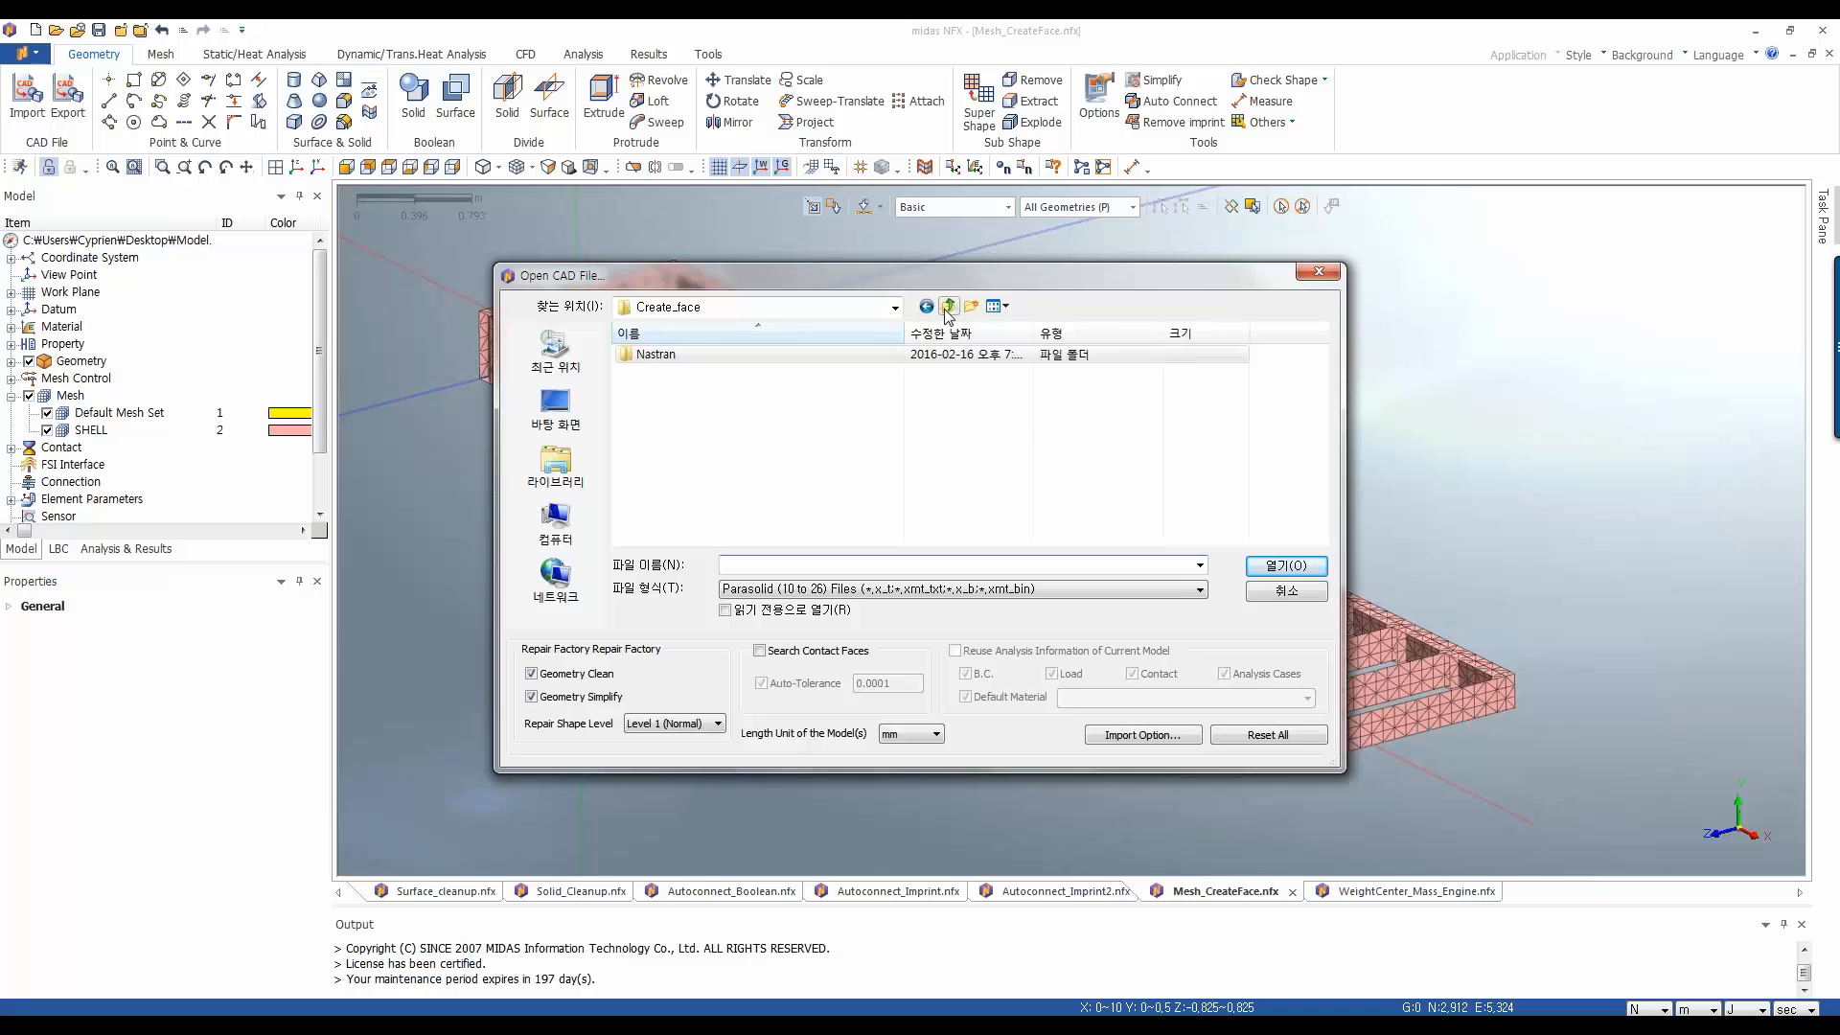
left_click(949, 314)
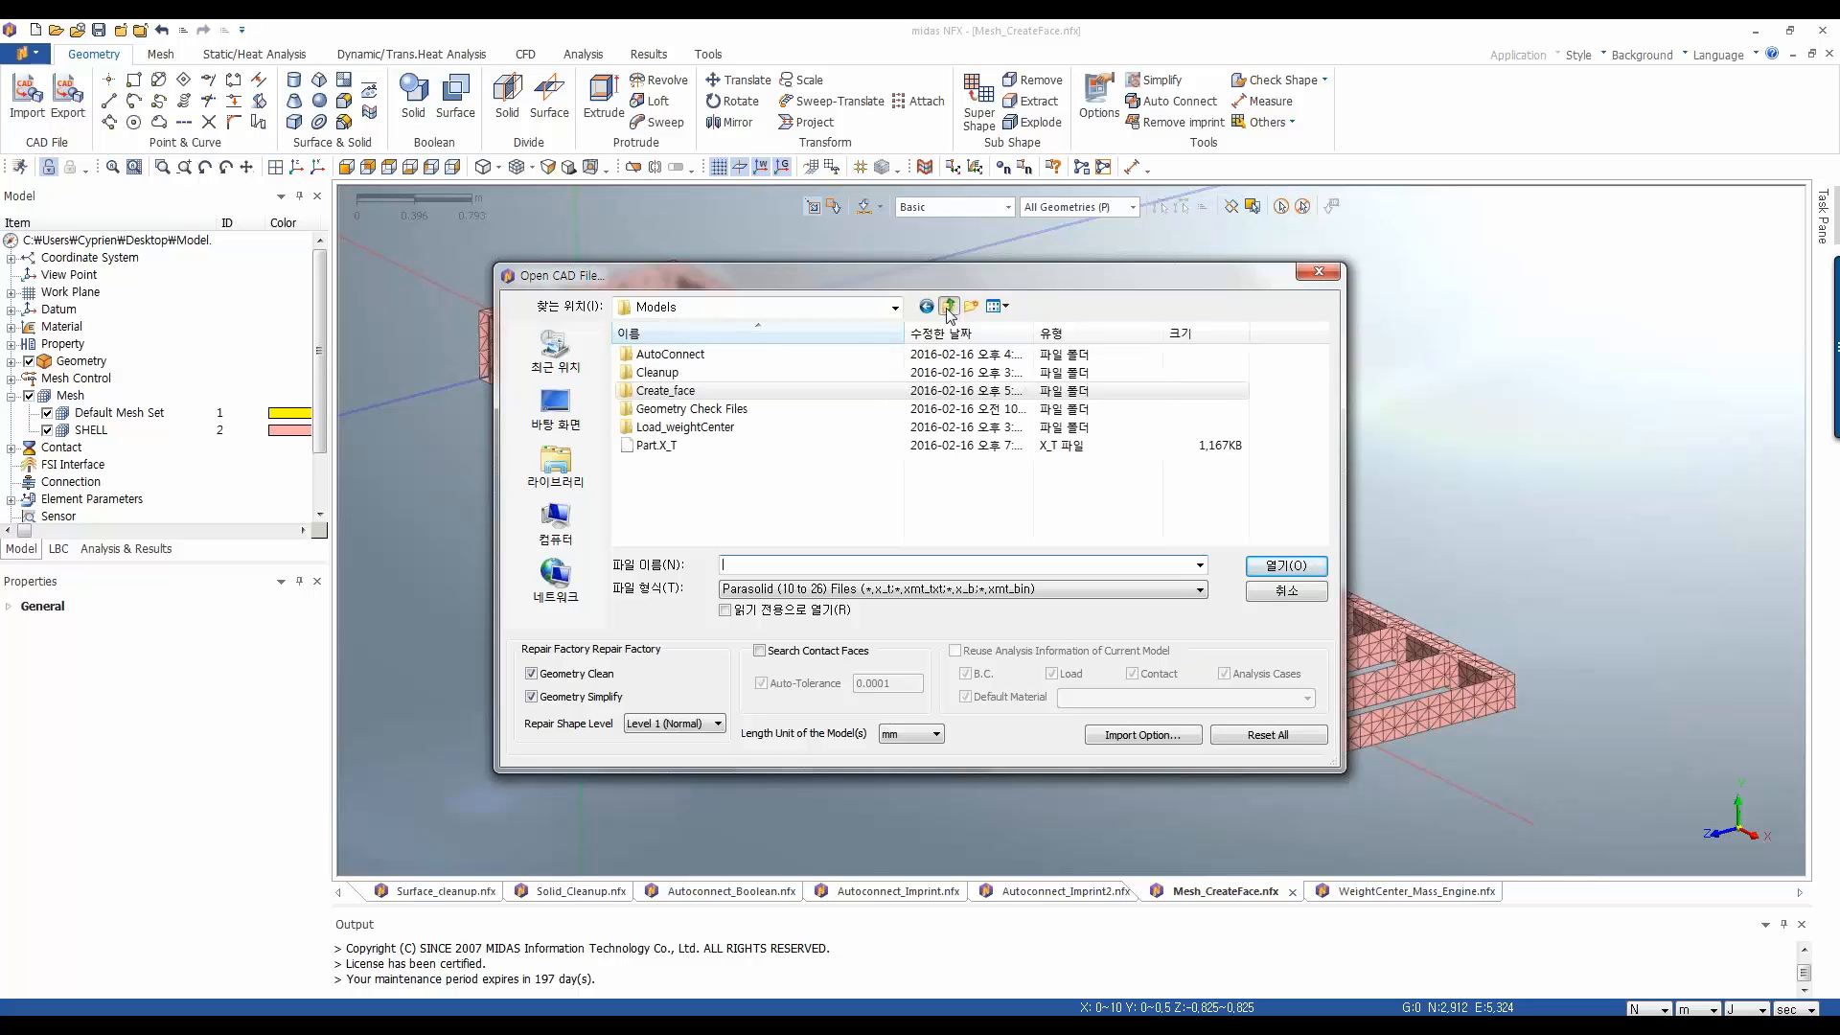
left_click(655, 446)
left_click(1285, 566)
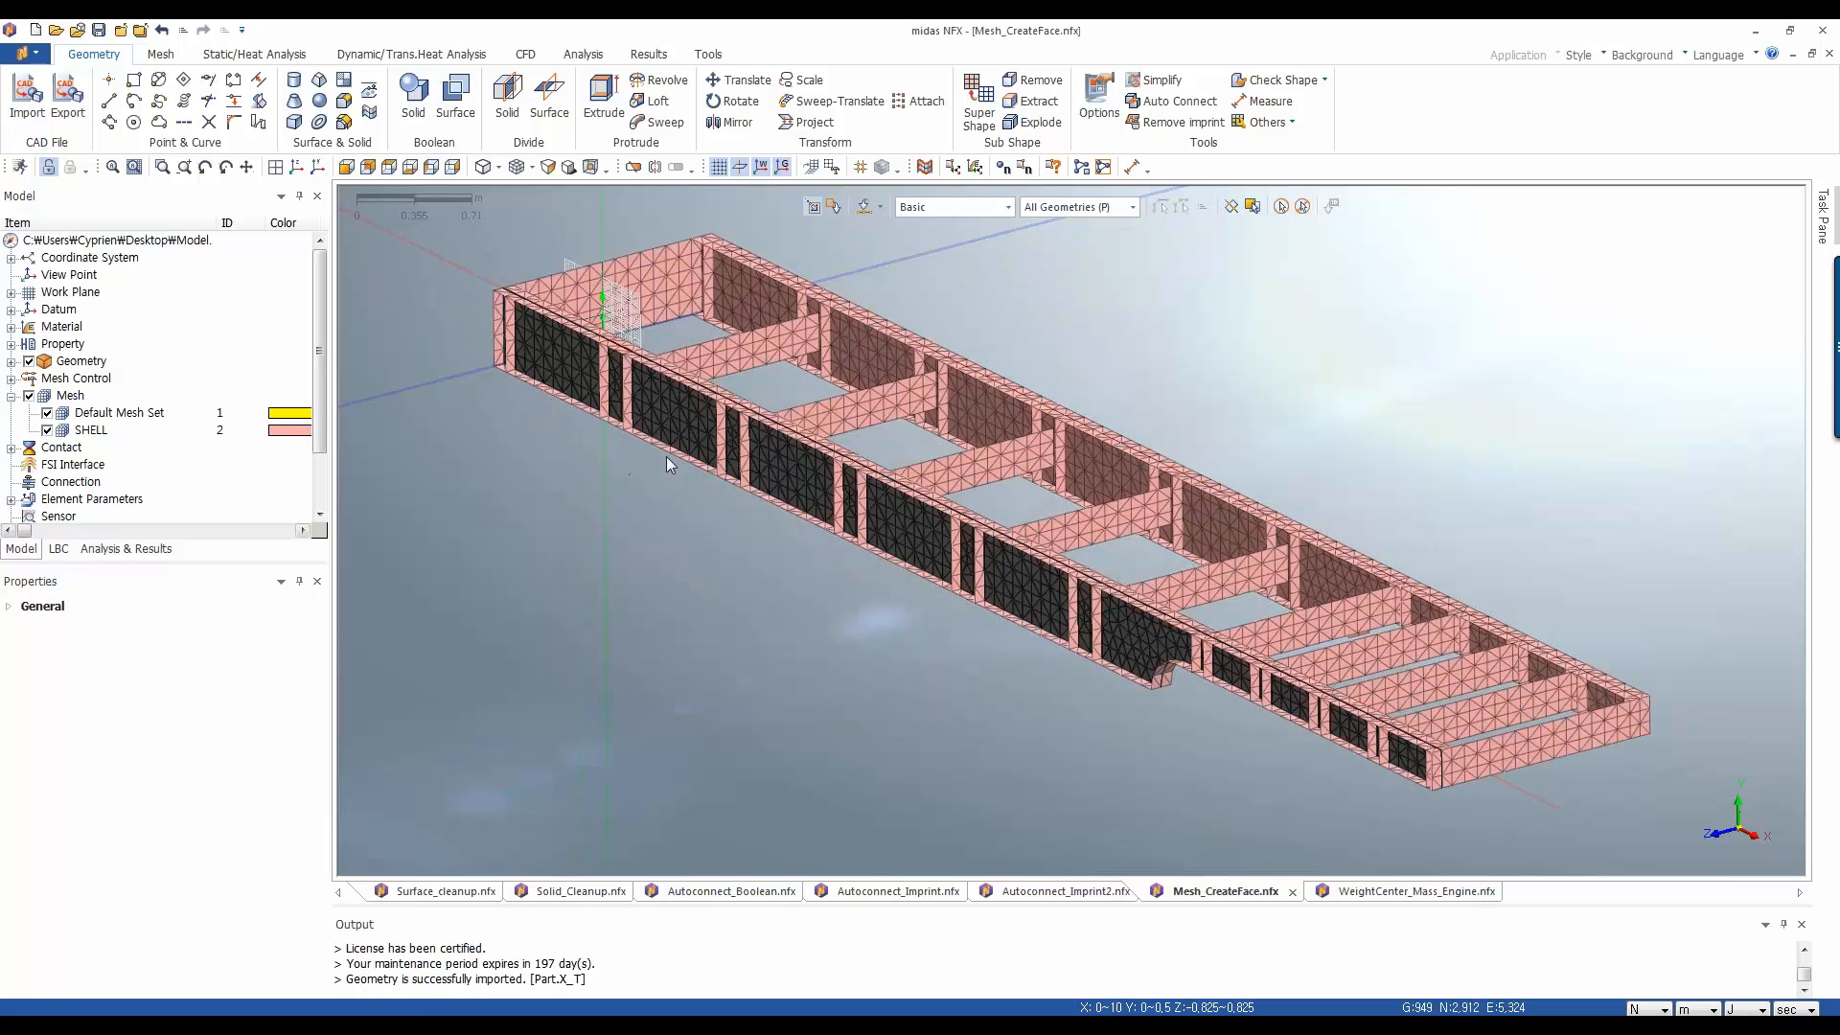
Hide the SHELL mesh set to isolate the imported faces, and expand the geometry set's Surface group to list its bodies
middle_click_drag(667, 458, 671, 517)
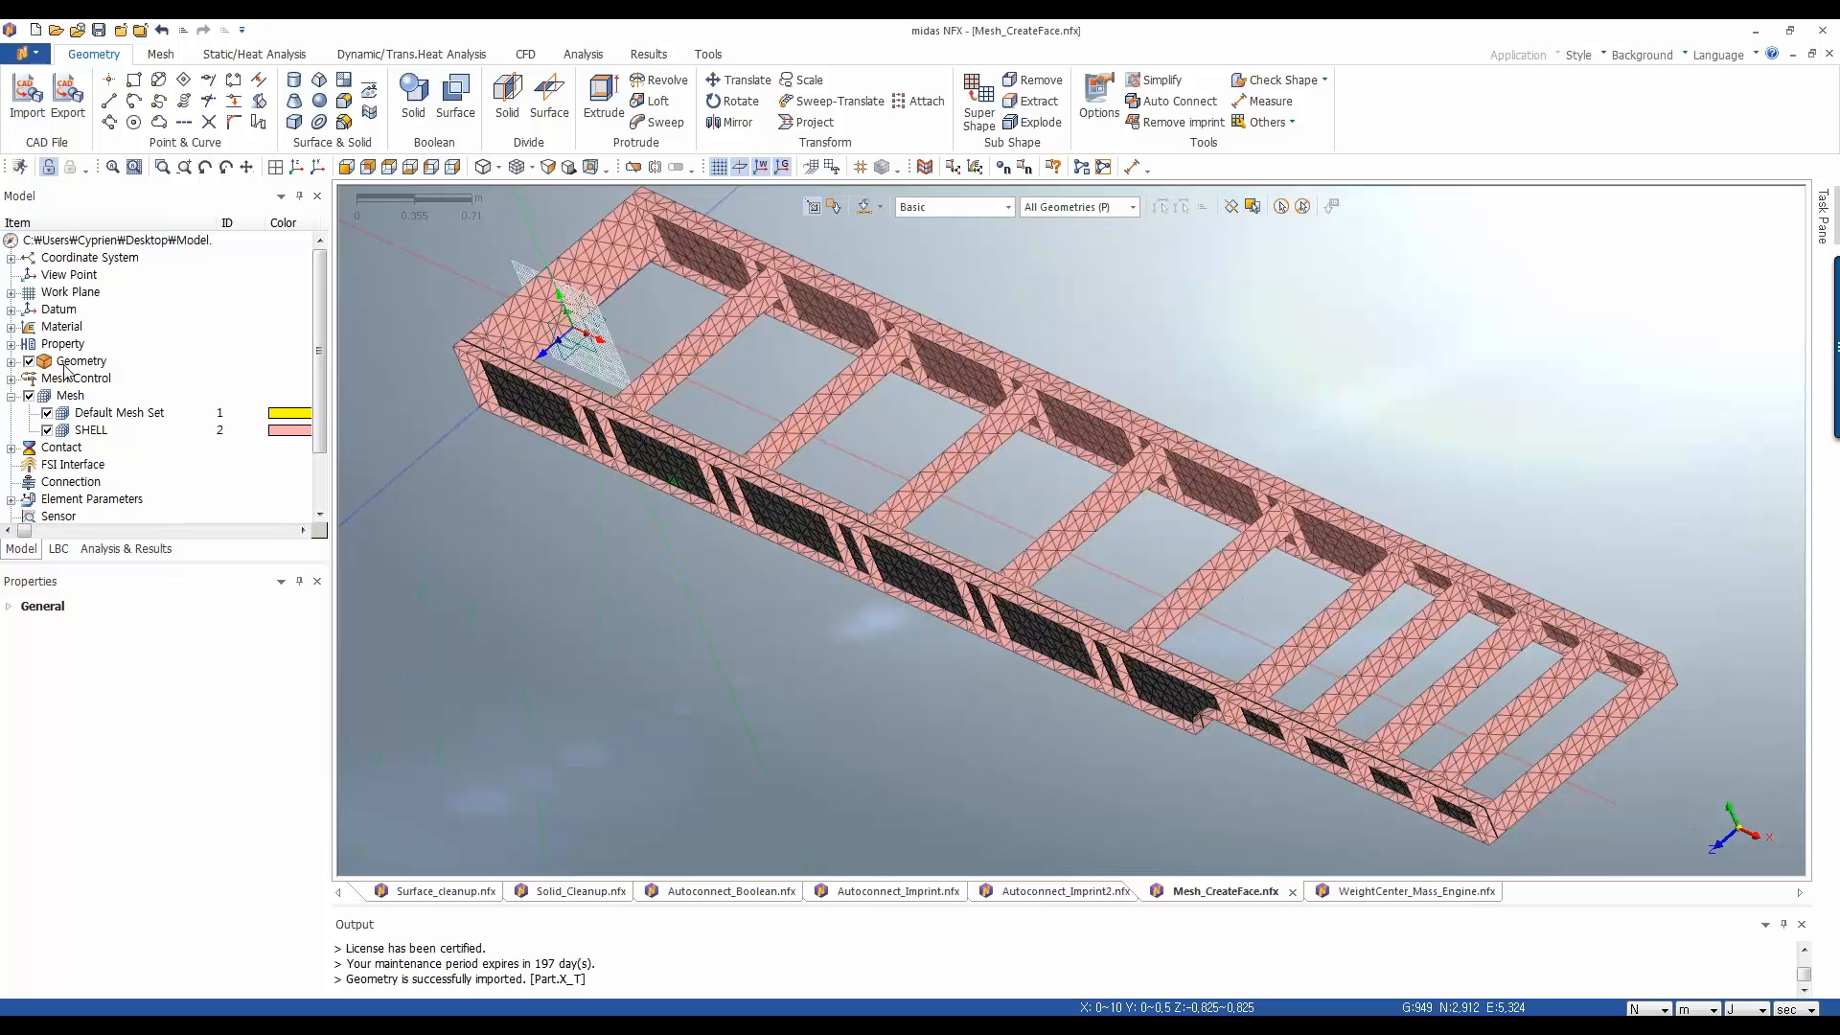
left_click(12, 362)
left_click(30, 379)
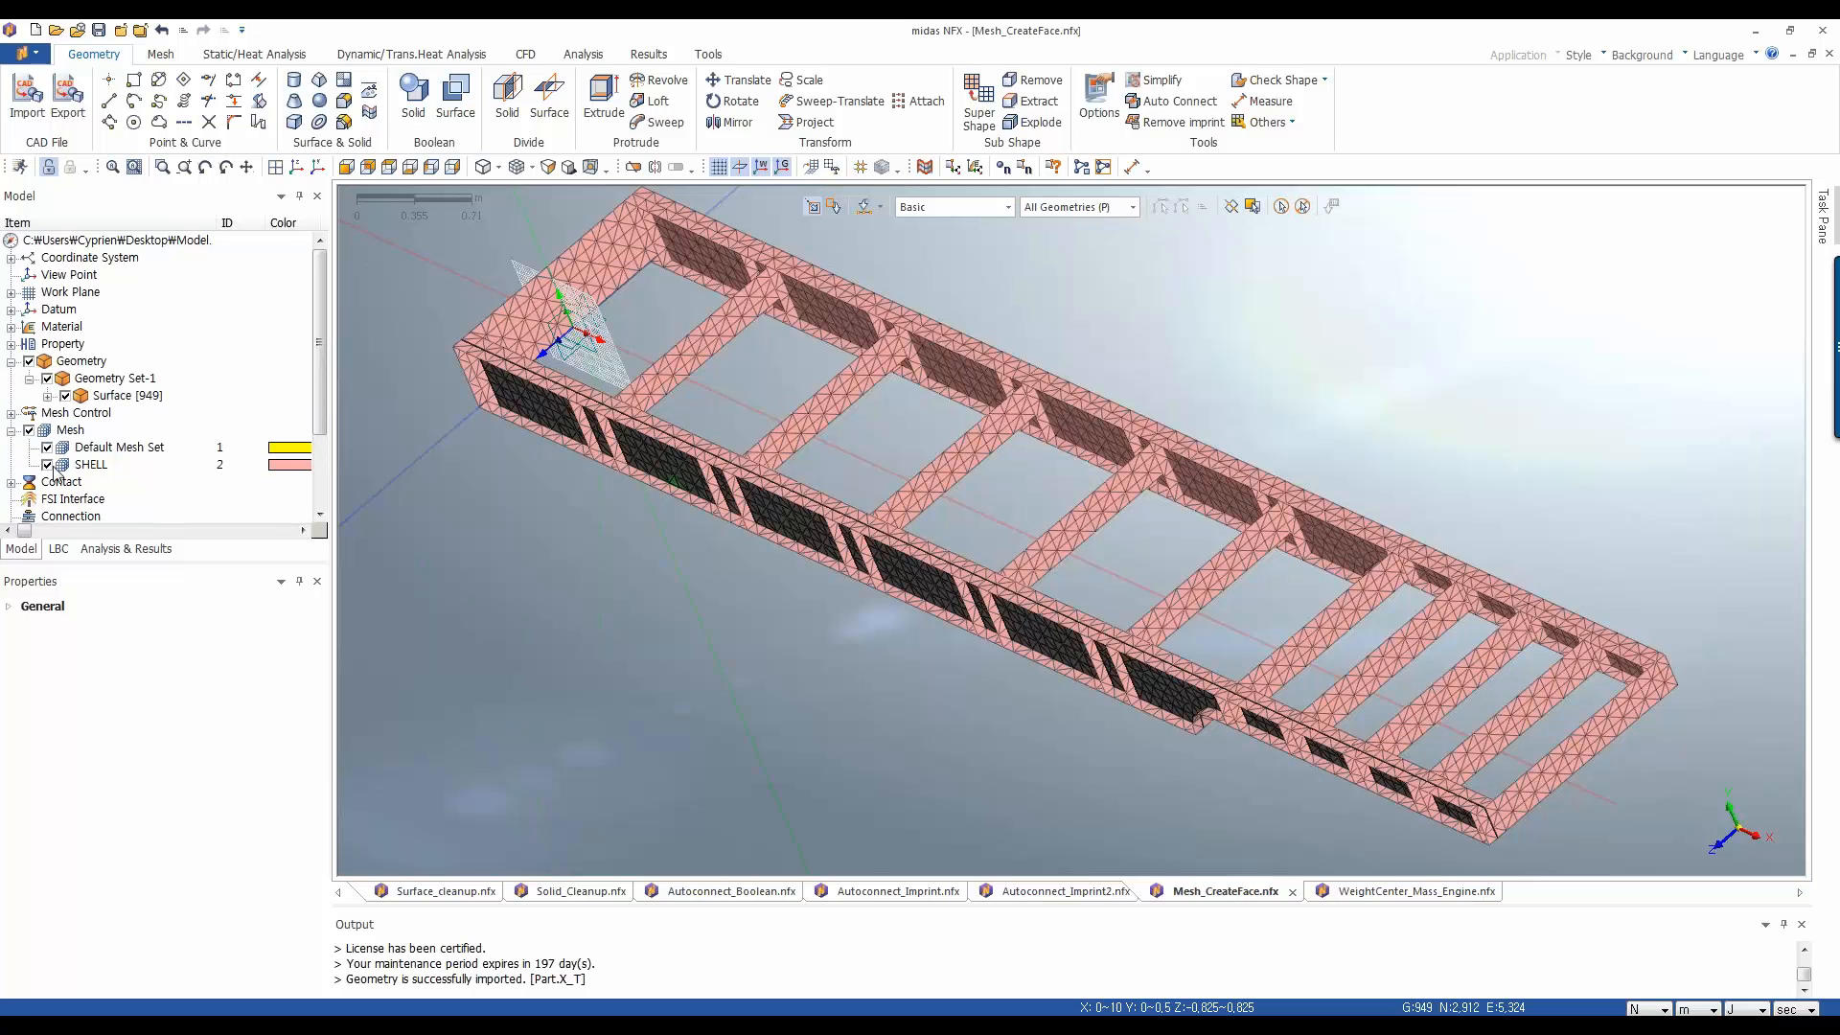
left_click(47, 465)
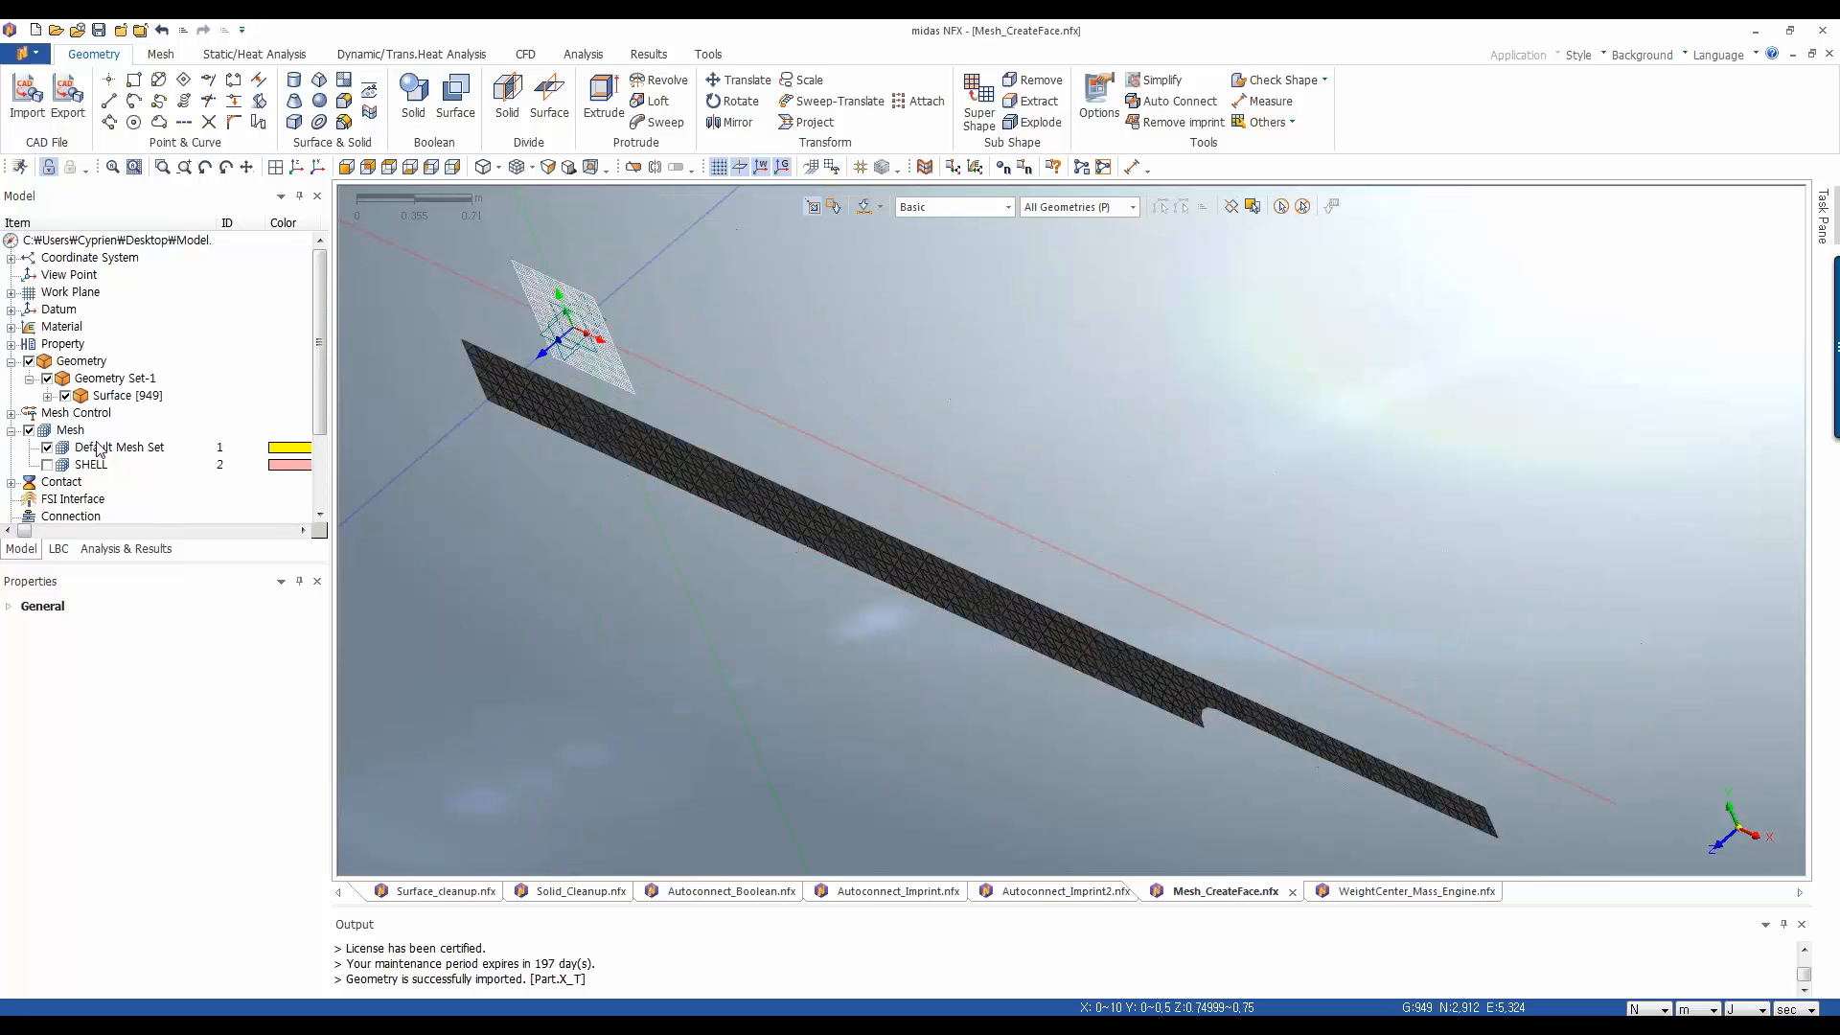
left_click(47, 399)
scroll(47, 403, "up", 2)
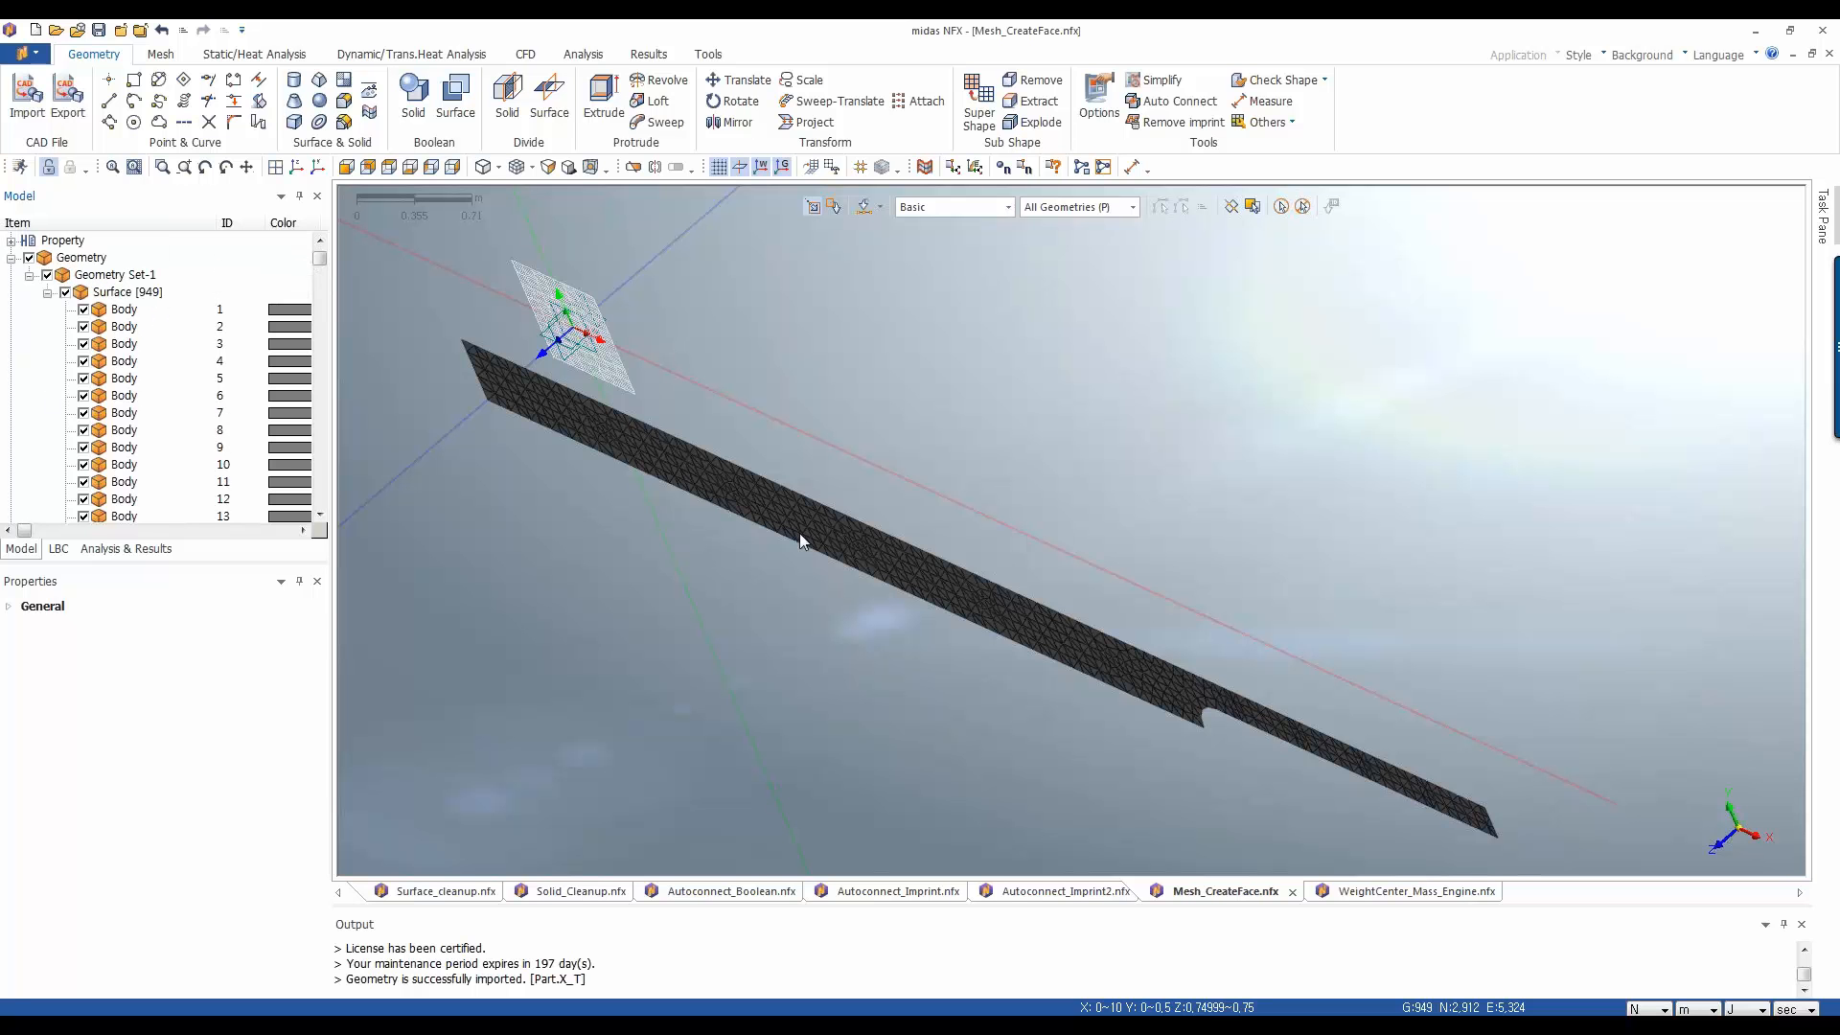
mouse_move(719, 479)
middle_mouse_down()
mouse_move(726, 441)
mouse_move(726, 474)
middle_mouse_up()
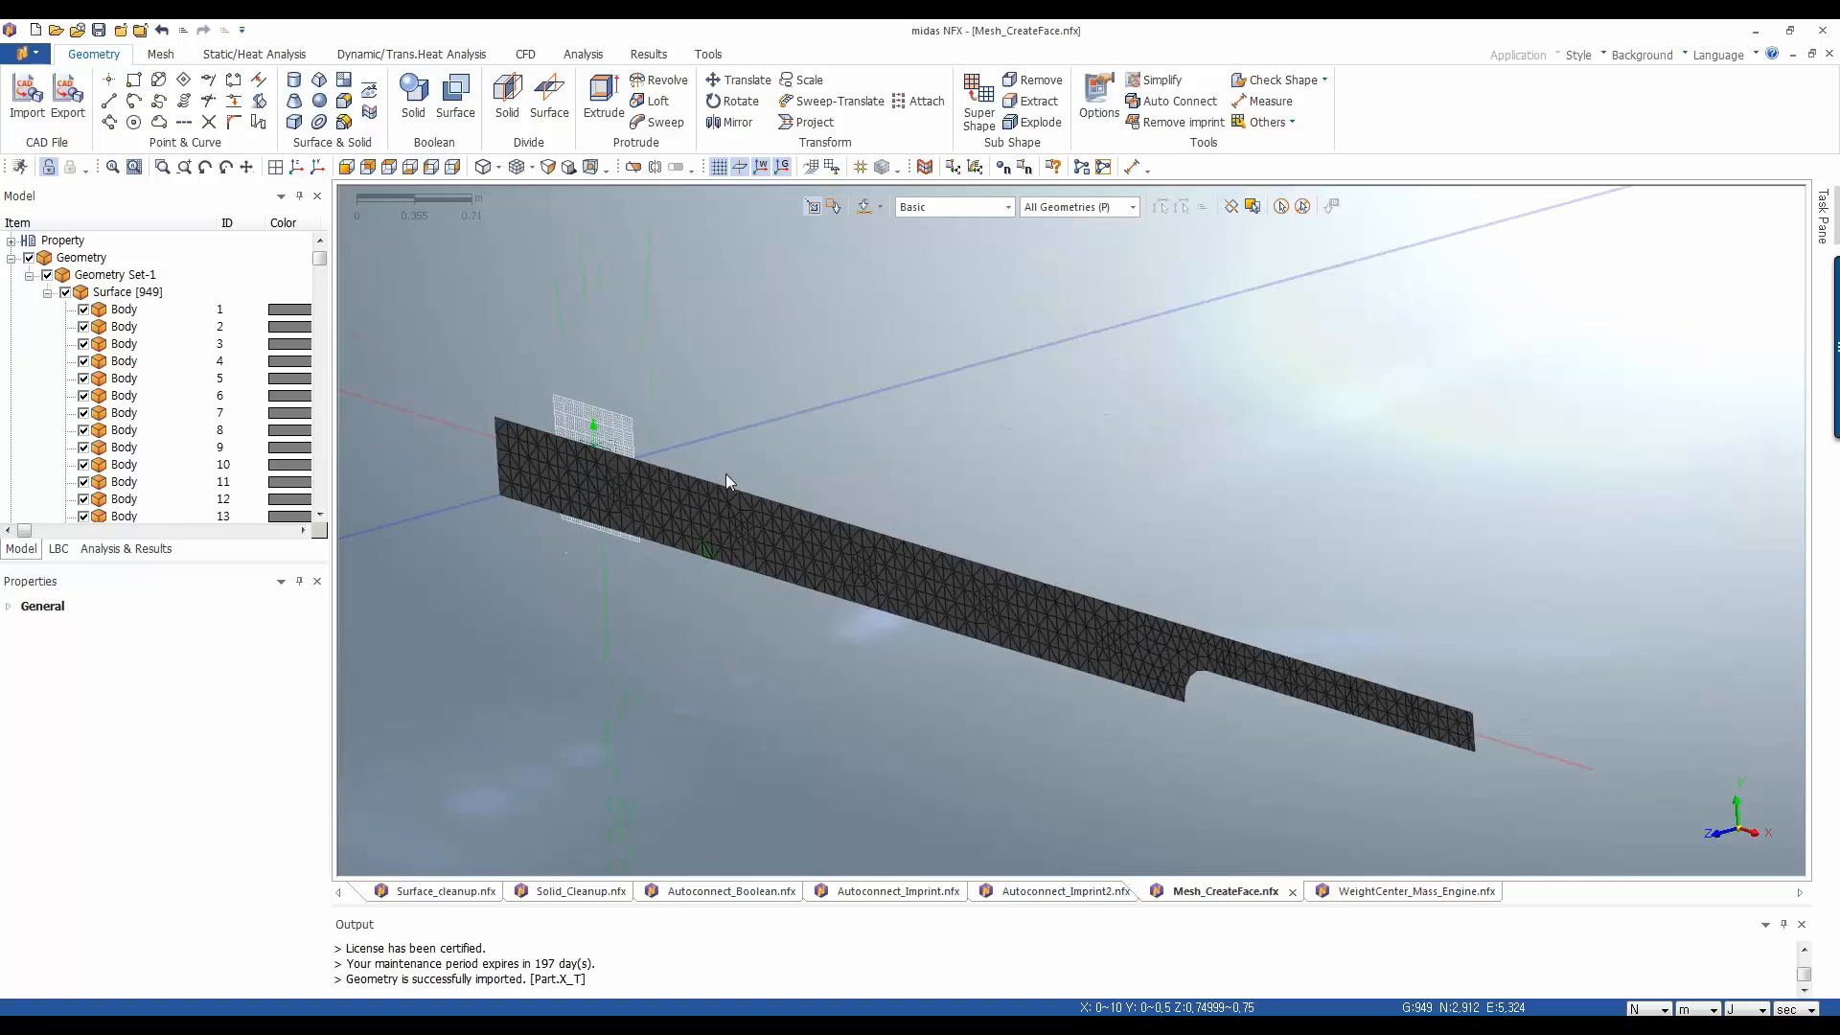
scroll(885, 525, "down", 1)
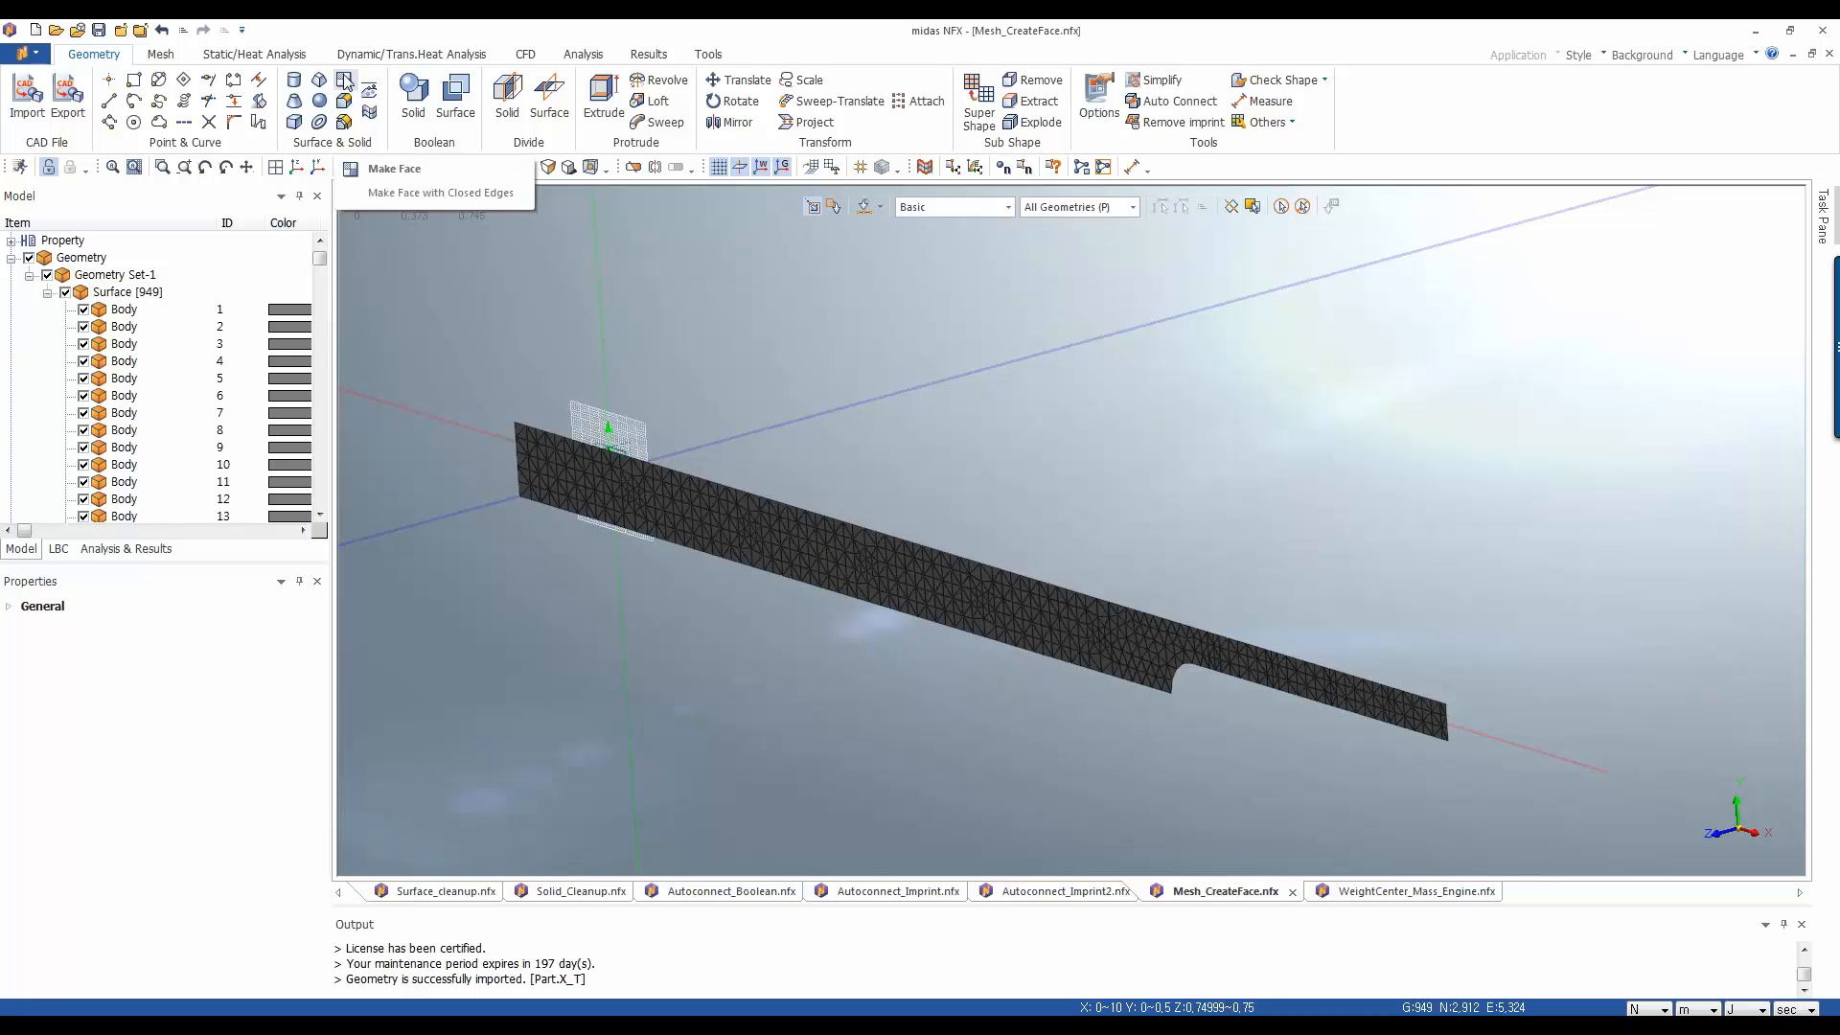
Fuse all the imported triangular surfaces into one with the surface Boolean, keeping Merge Faces enabled
left_click(456, 101)
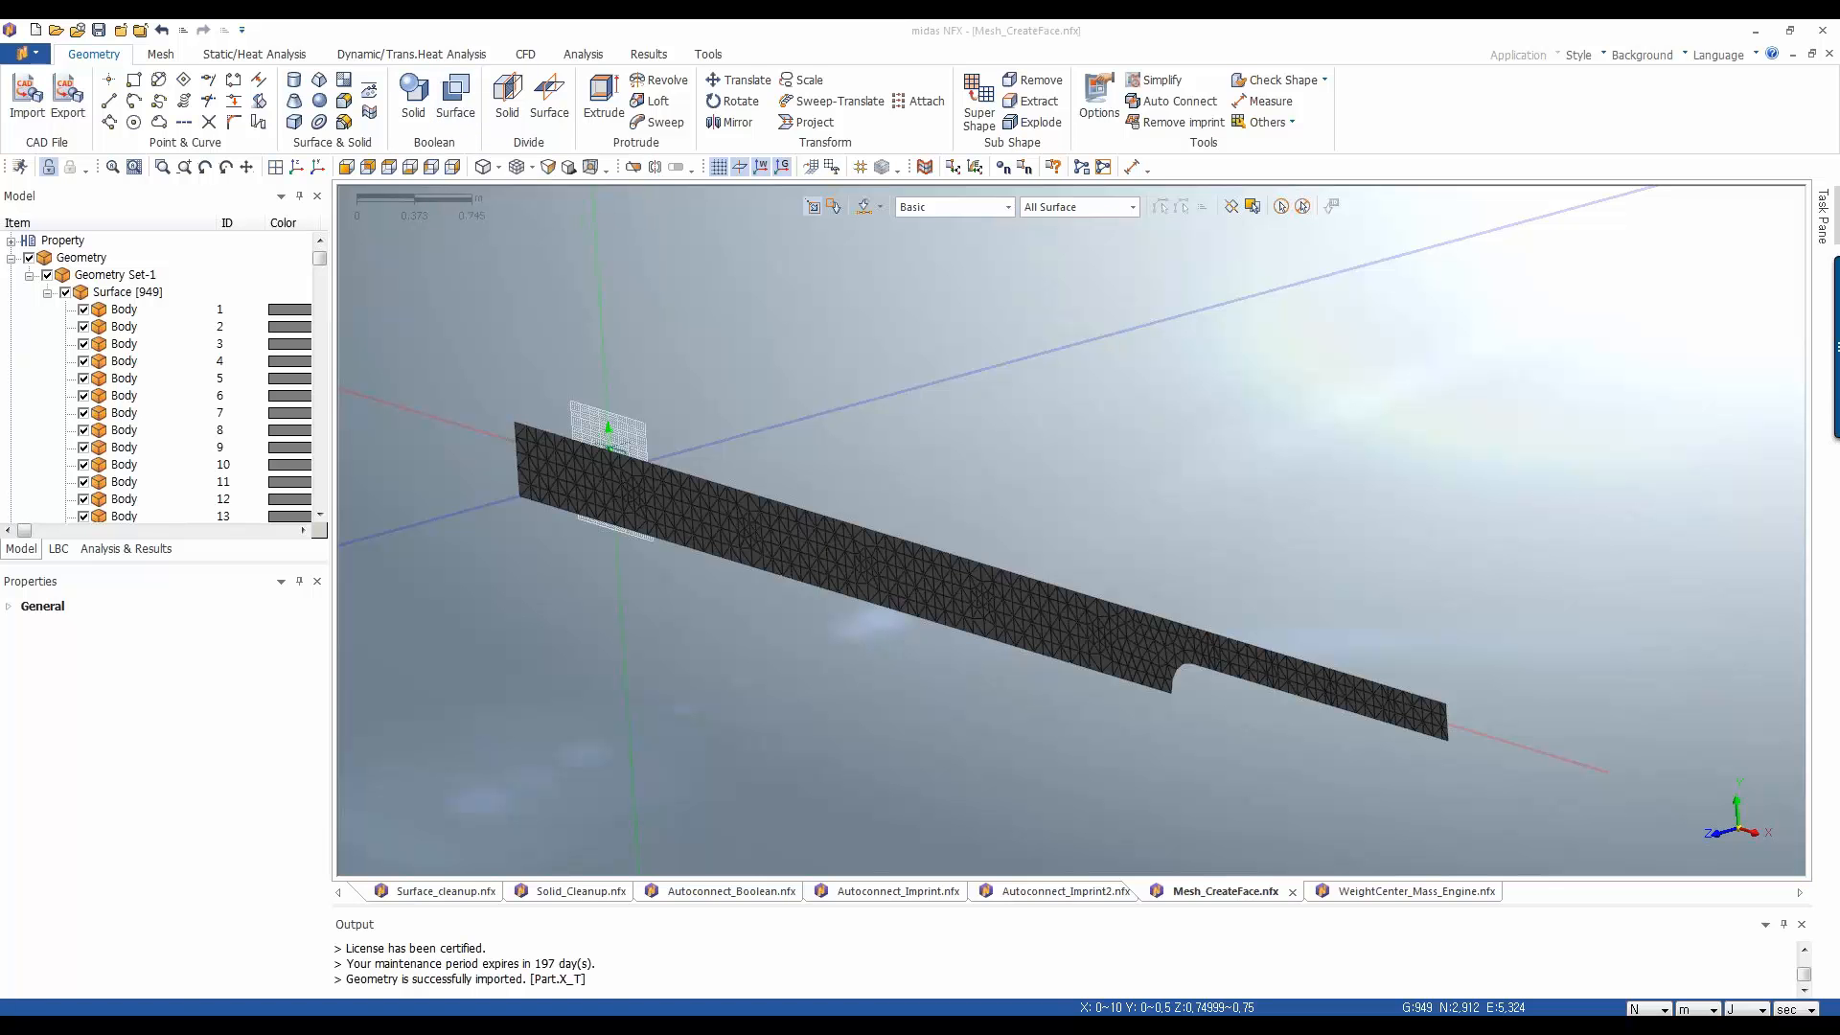
left_click_drag(136, 196, 168, 184)
left_click_drag(457, 370, 1764, 805)
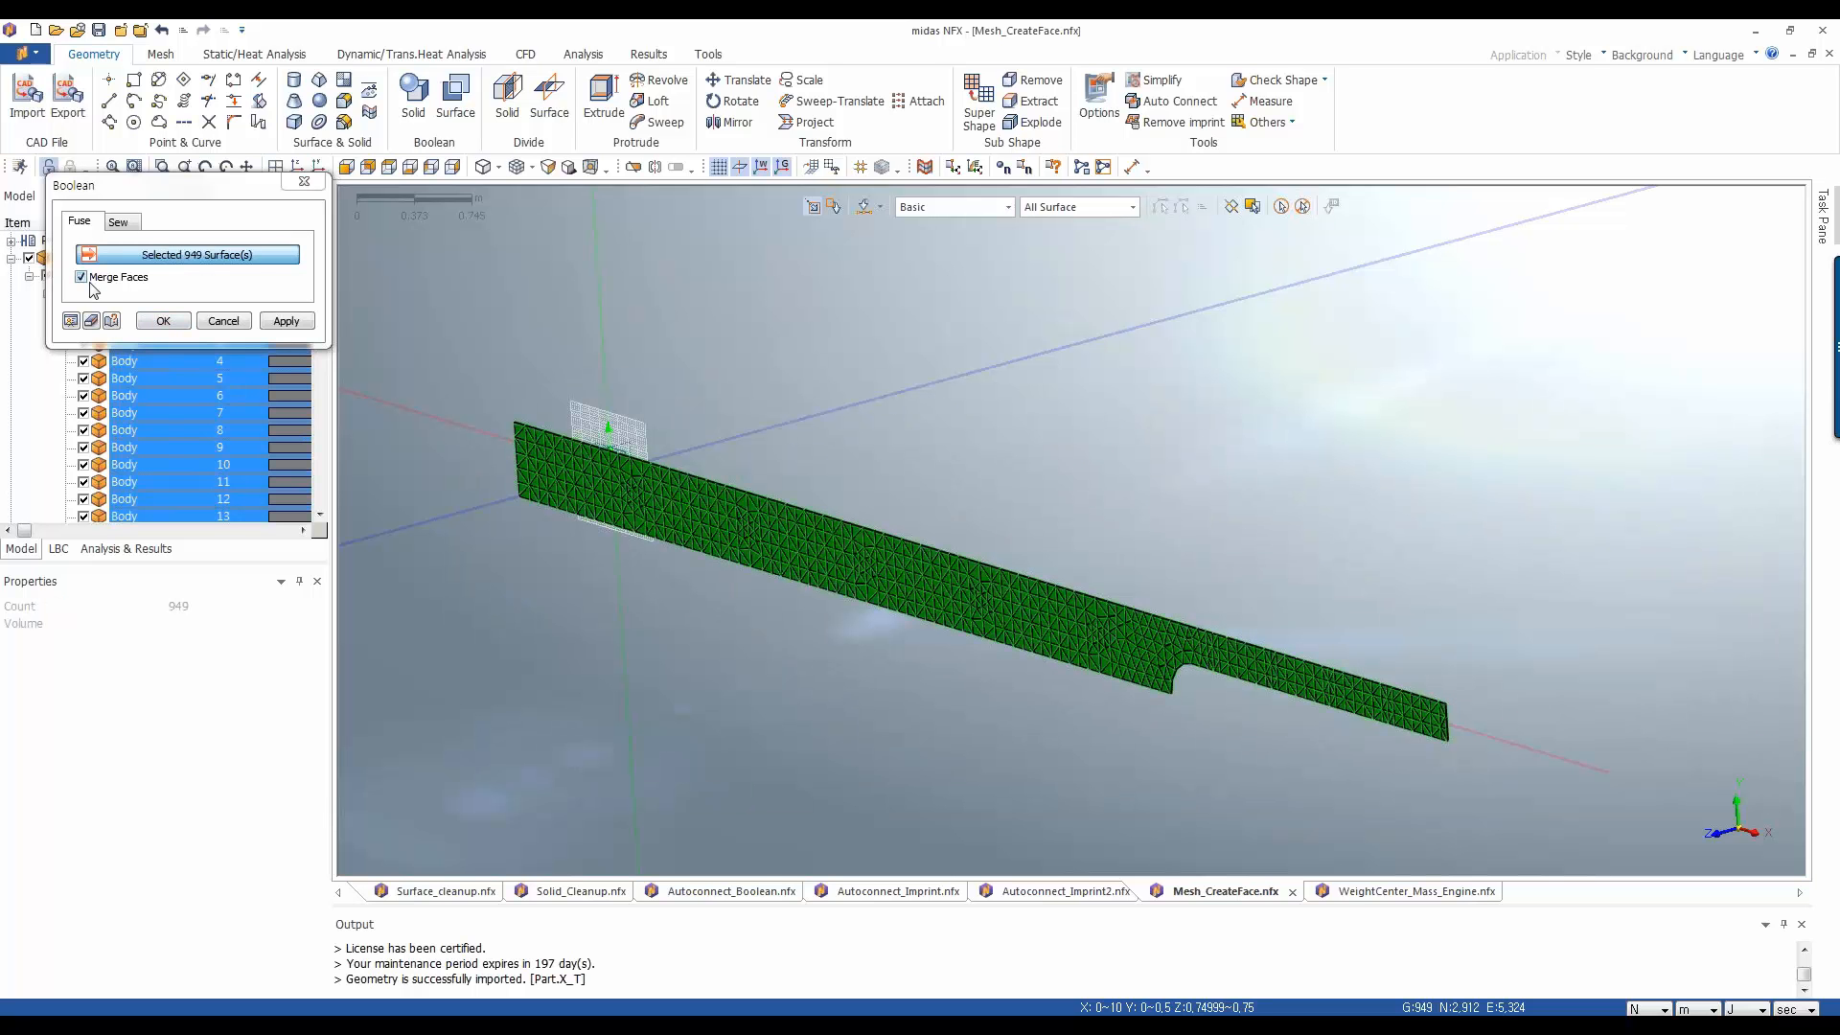
left_click(160, 321)
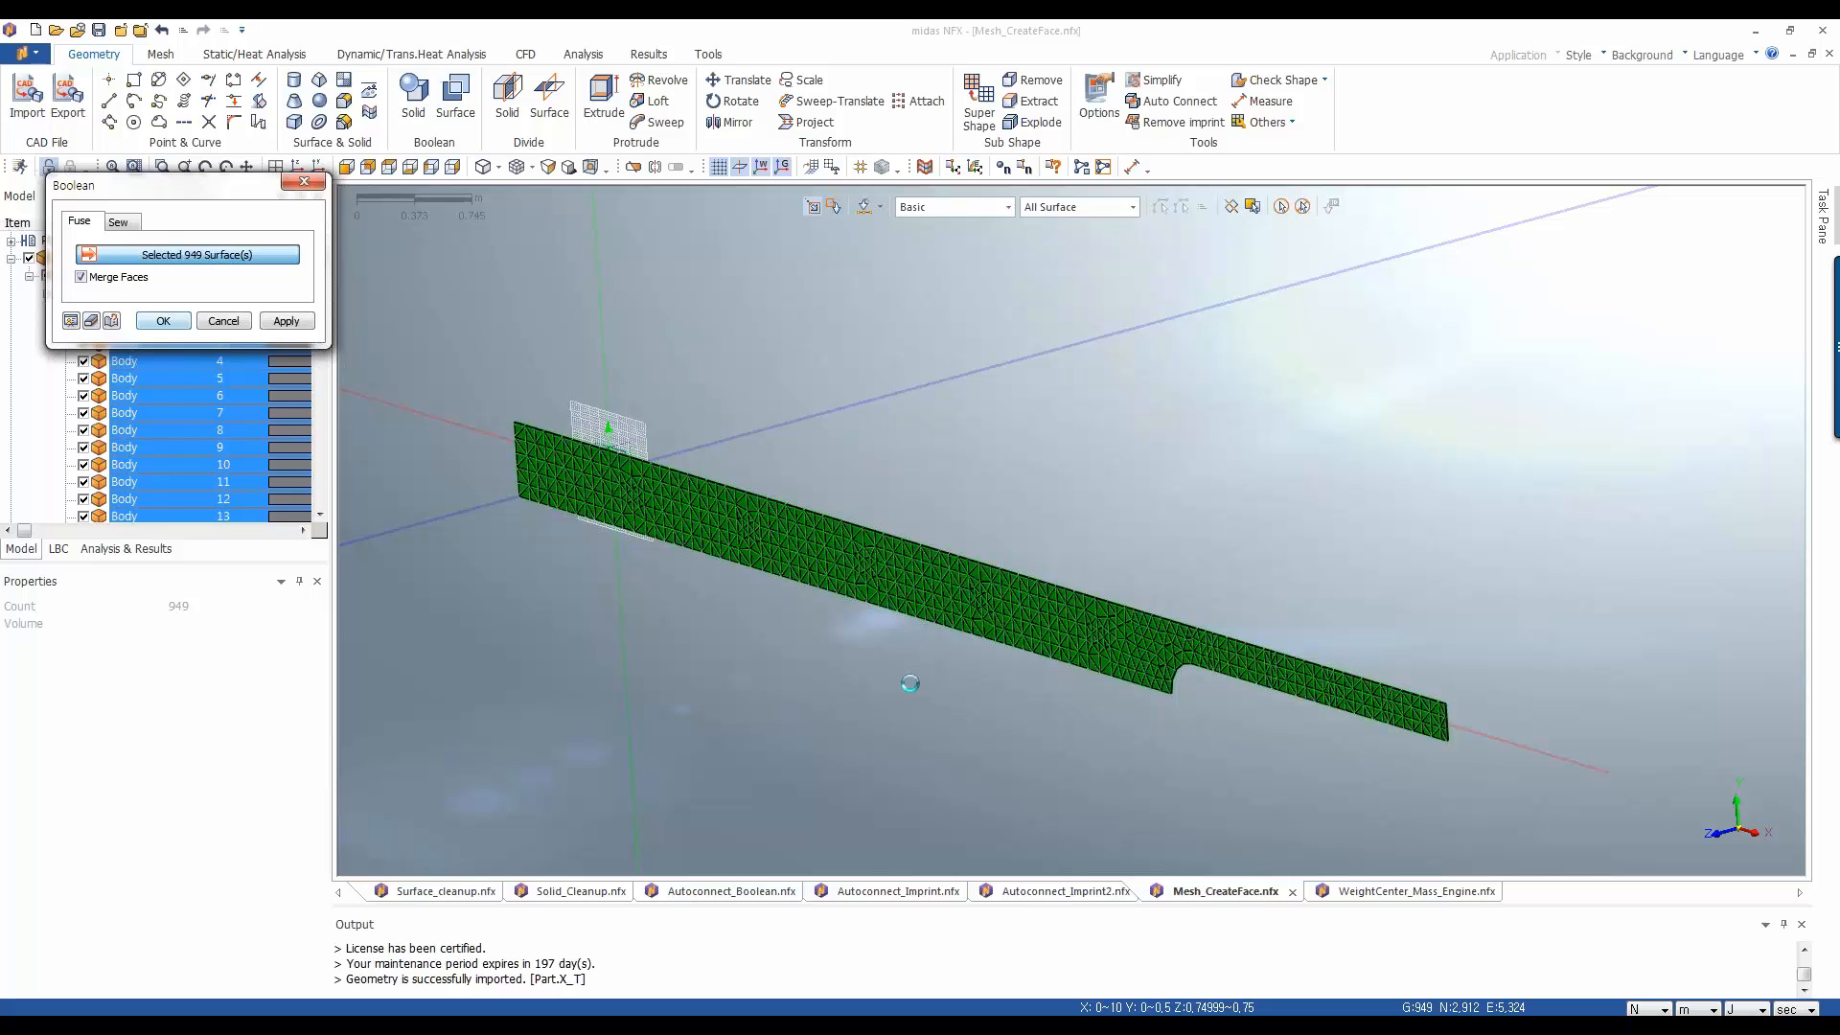
Examine the fused side plate face, including the outline of the rounded notch on its lower edge
middle_click_drag(826, 573, 1025, 763)
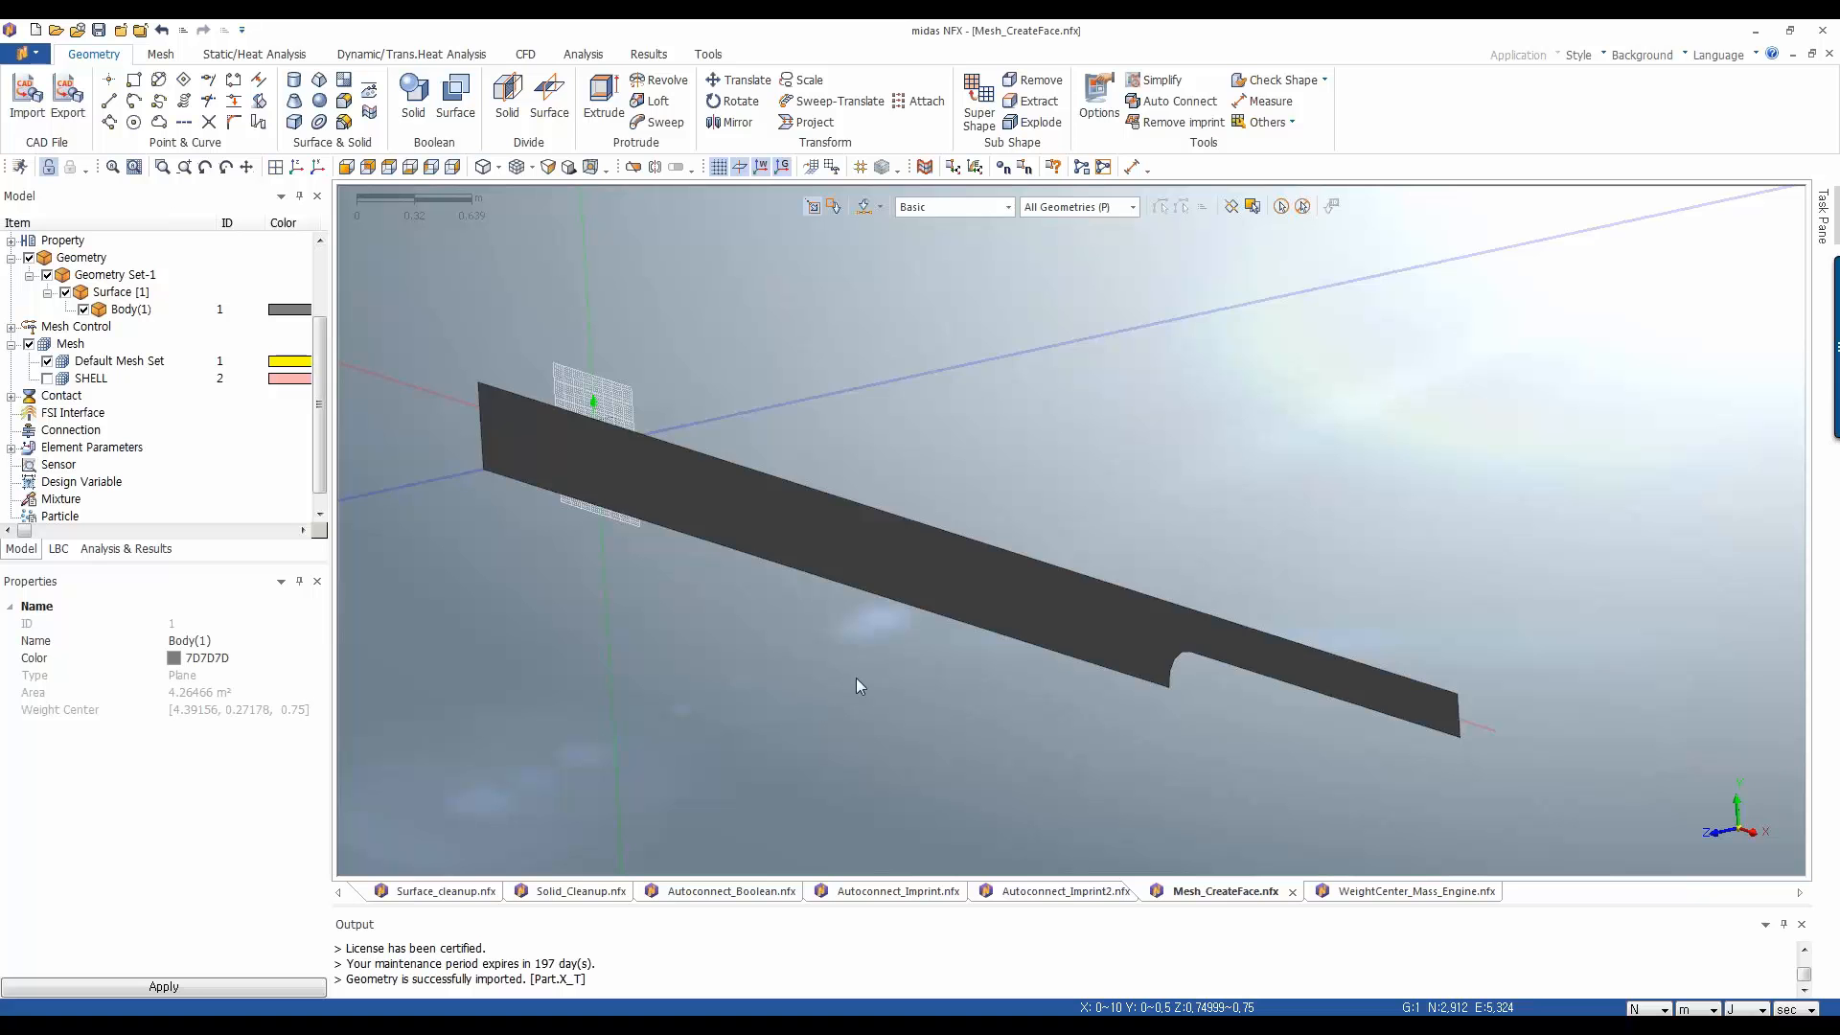
middle_click_drag(857, 685, 879, 621)
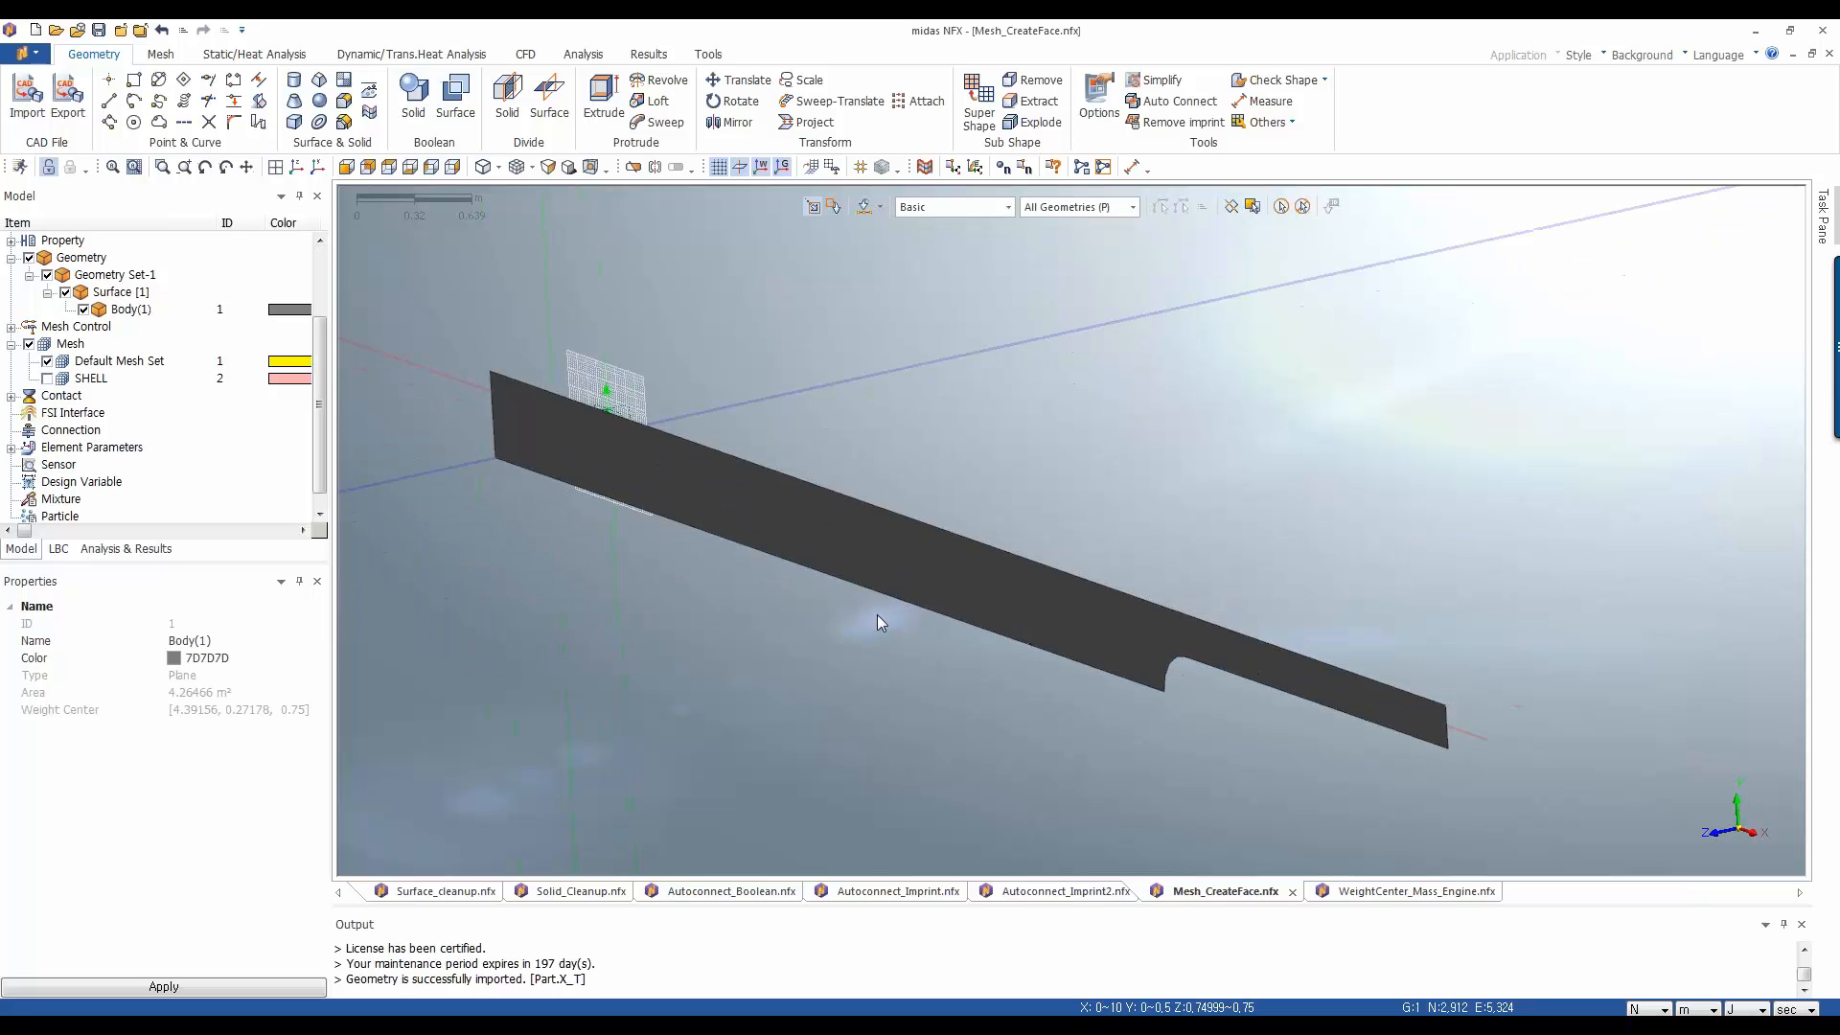
scroll(1320, 739, "up", 1)
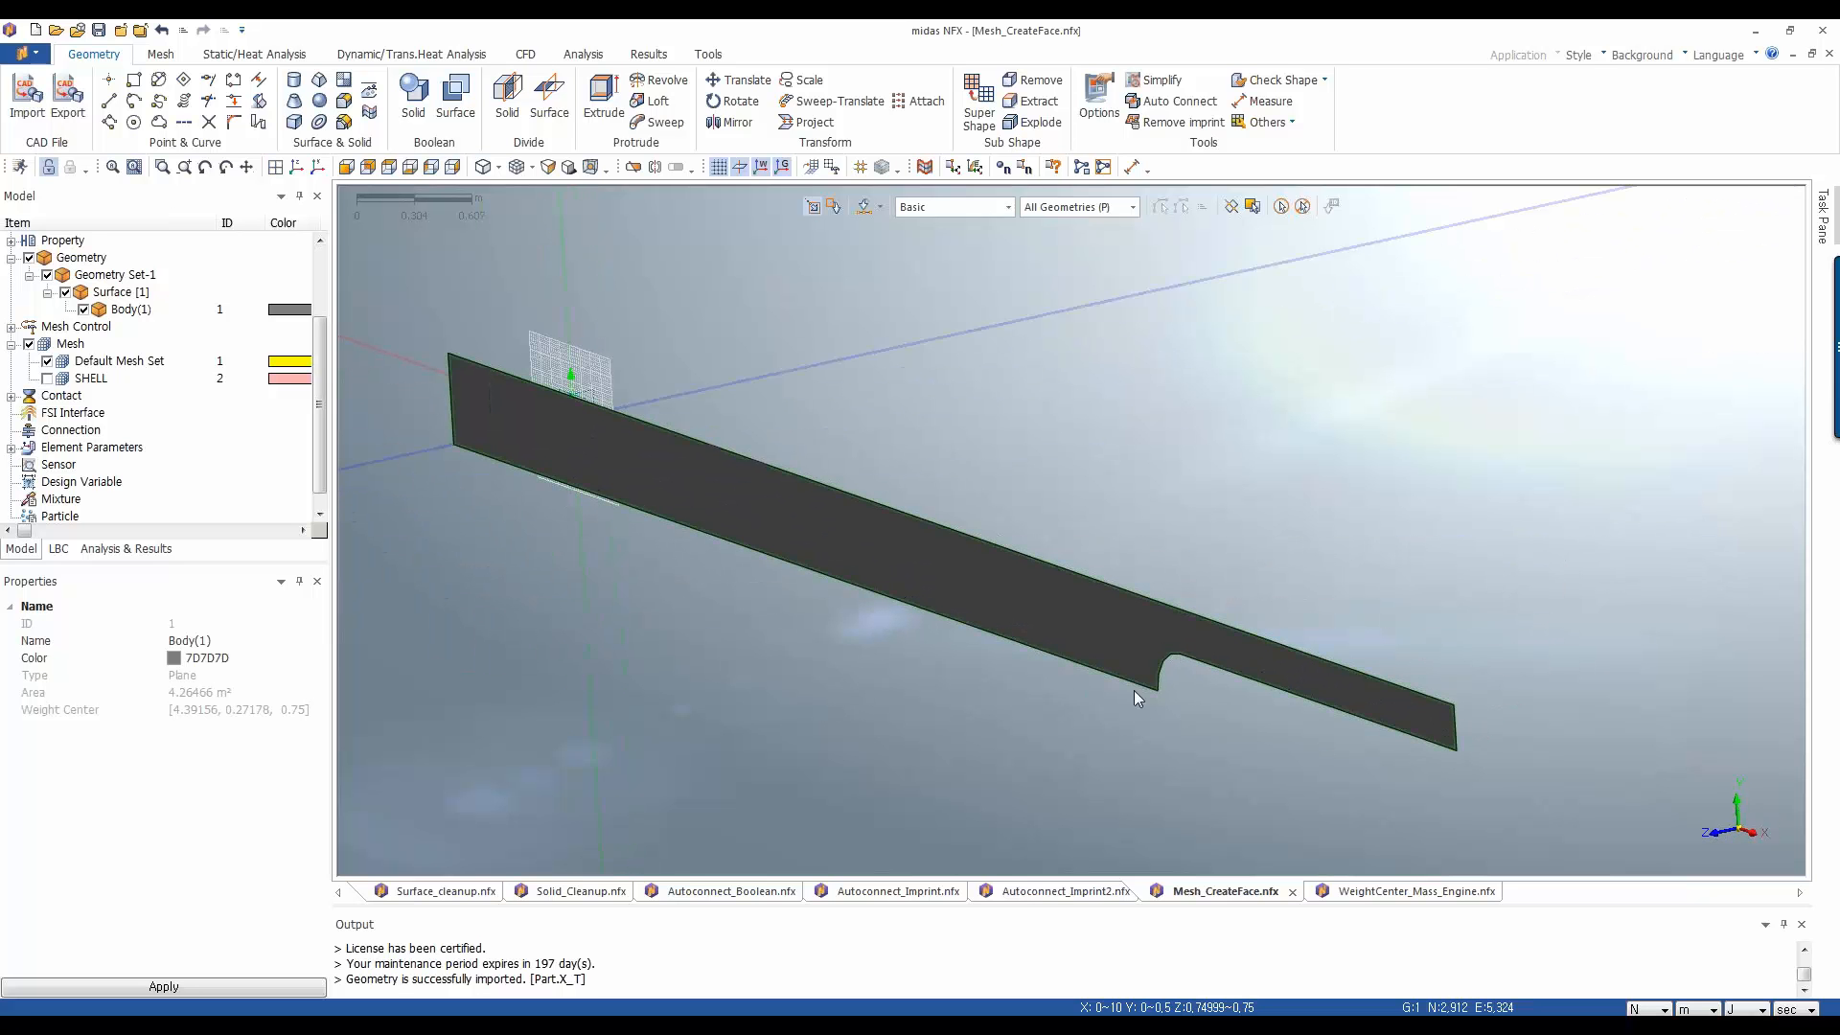
scroll(1157, 690, "up", 1)
scroll(1116, 742, "down", 1)
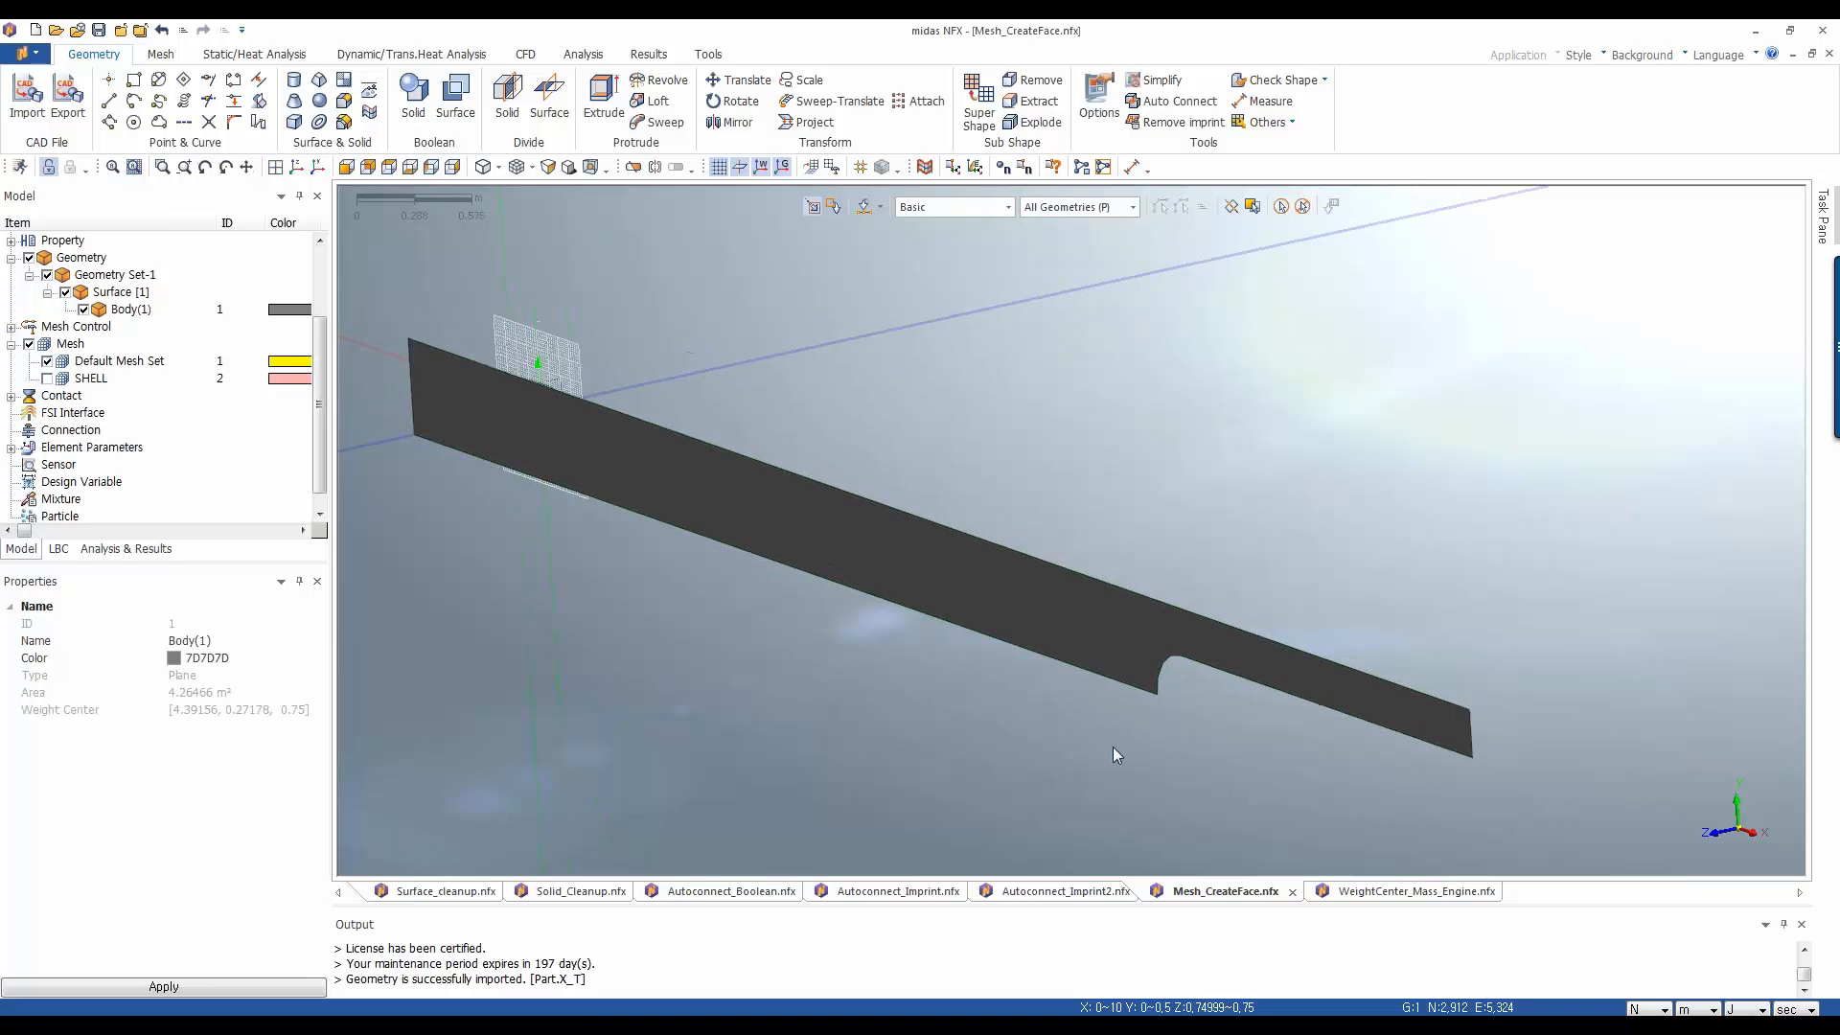
scroll(1112, 745, "up", 1)
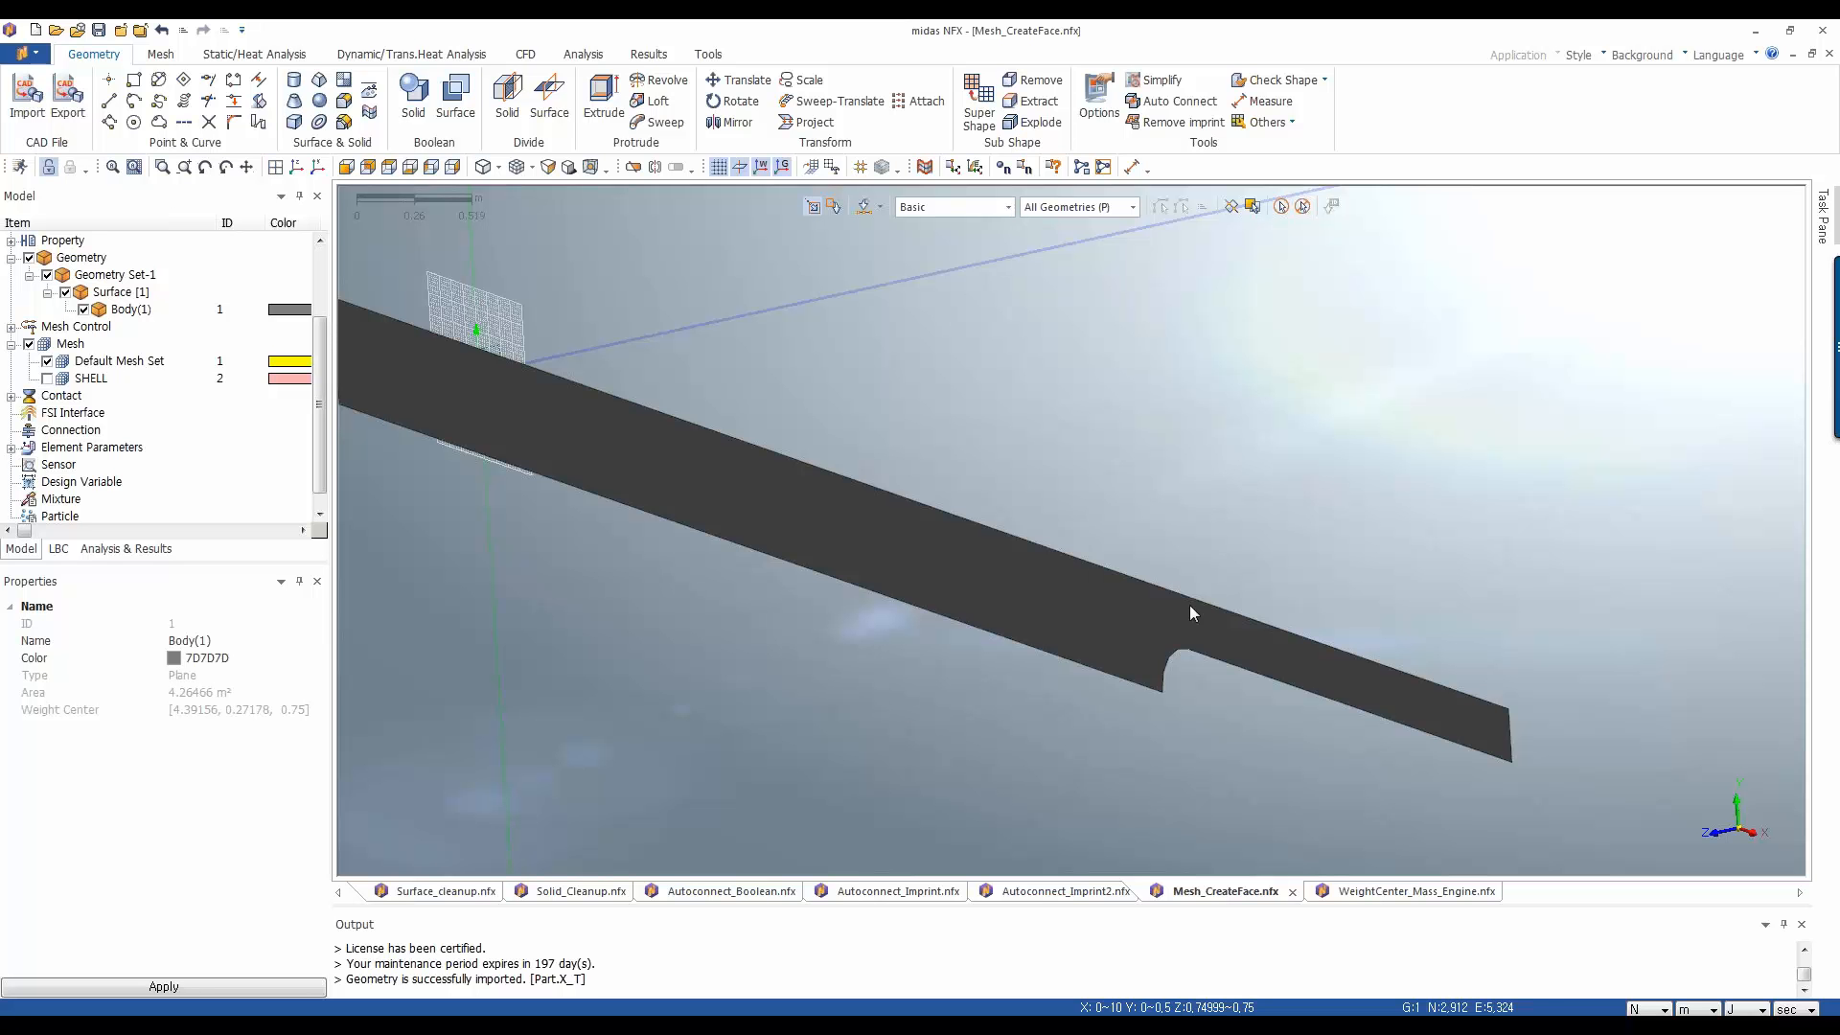
scroll(998, 654, "up", 1)
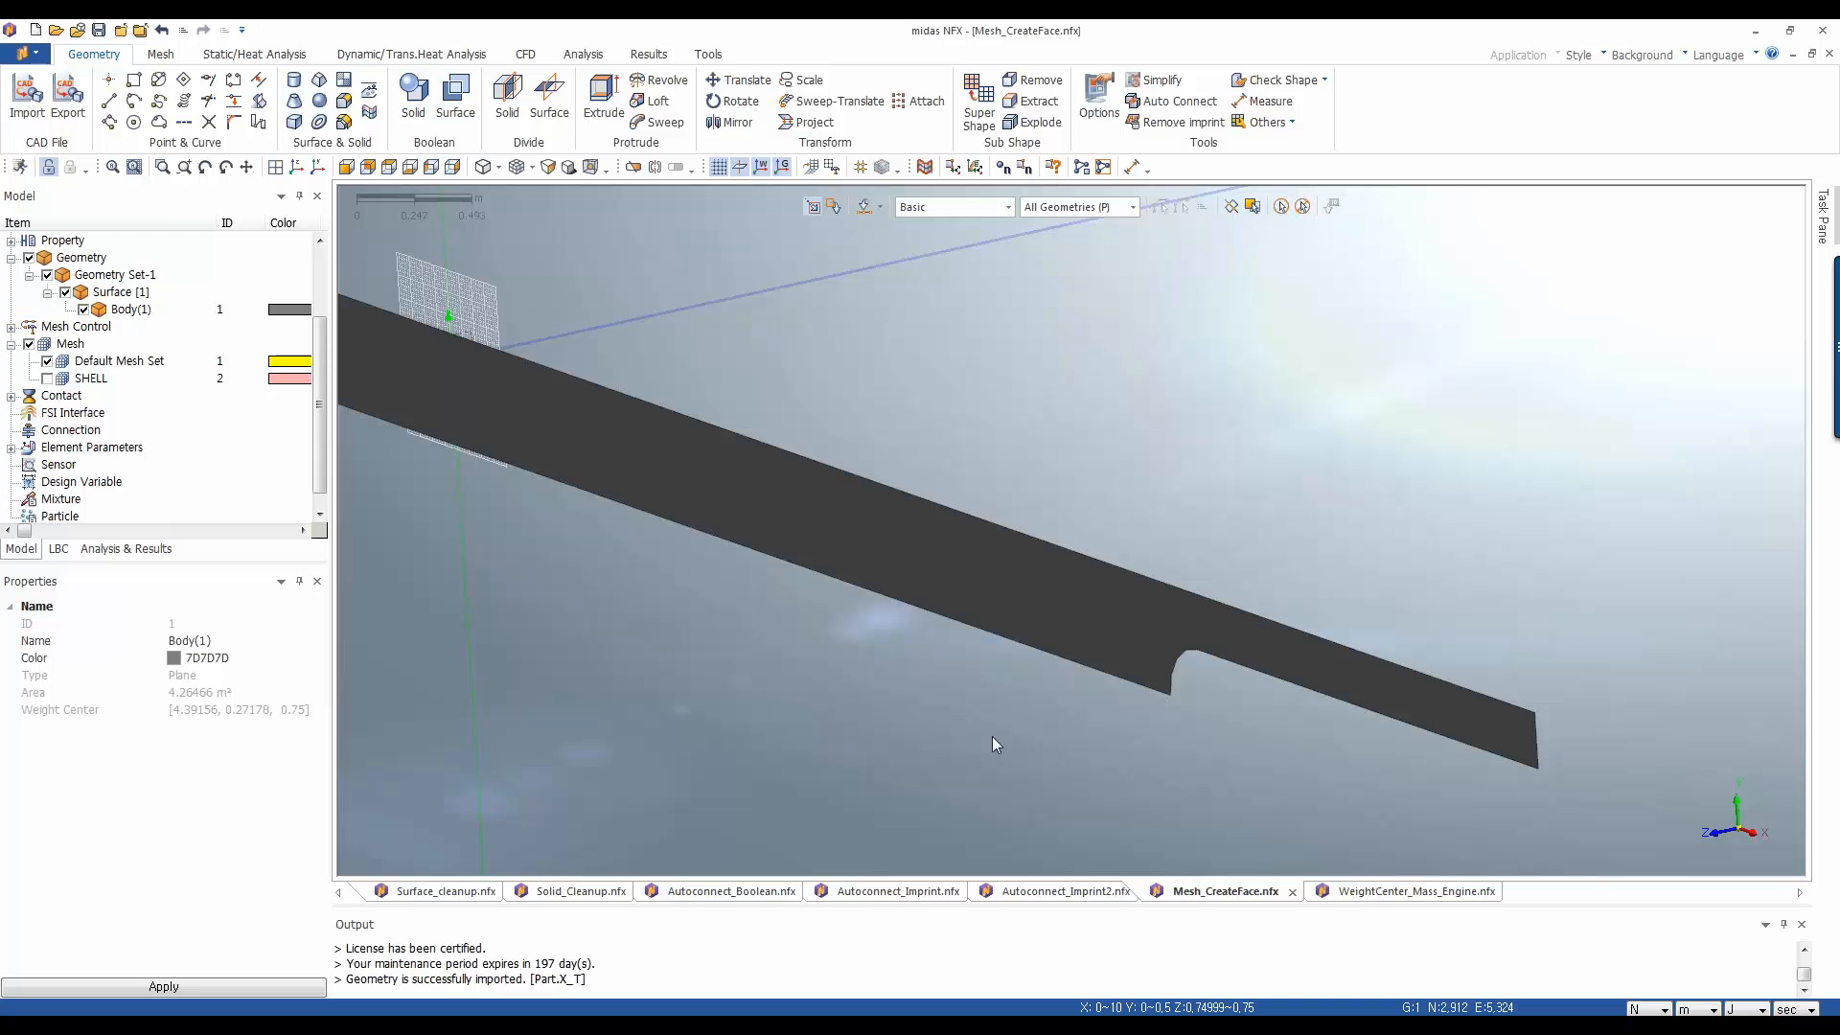
scroll(1228, 661, "up", 6)
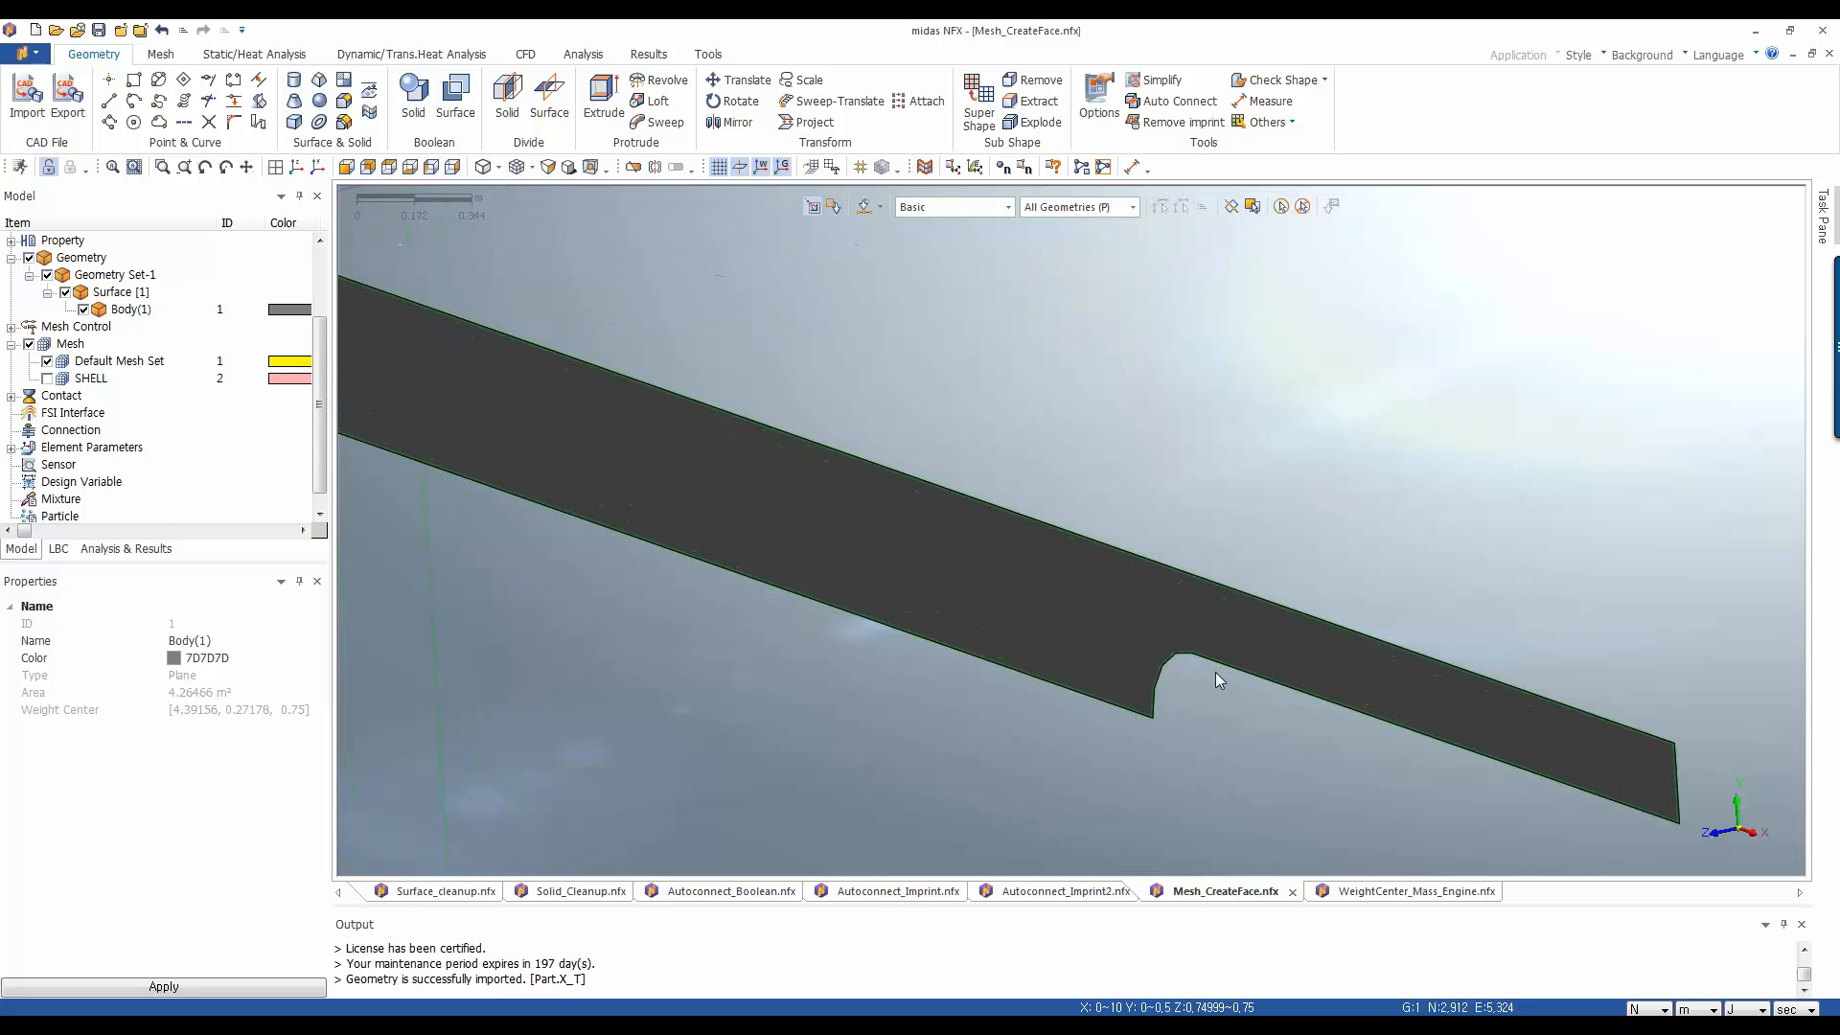
scroll(1209, 675, "down", 6)
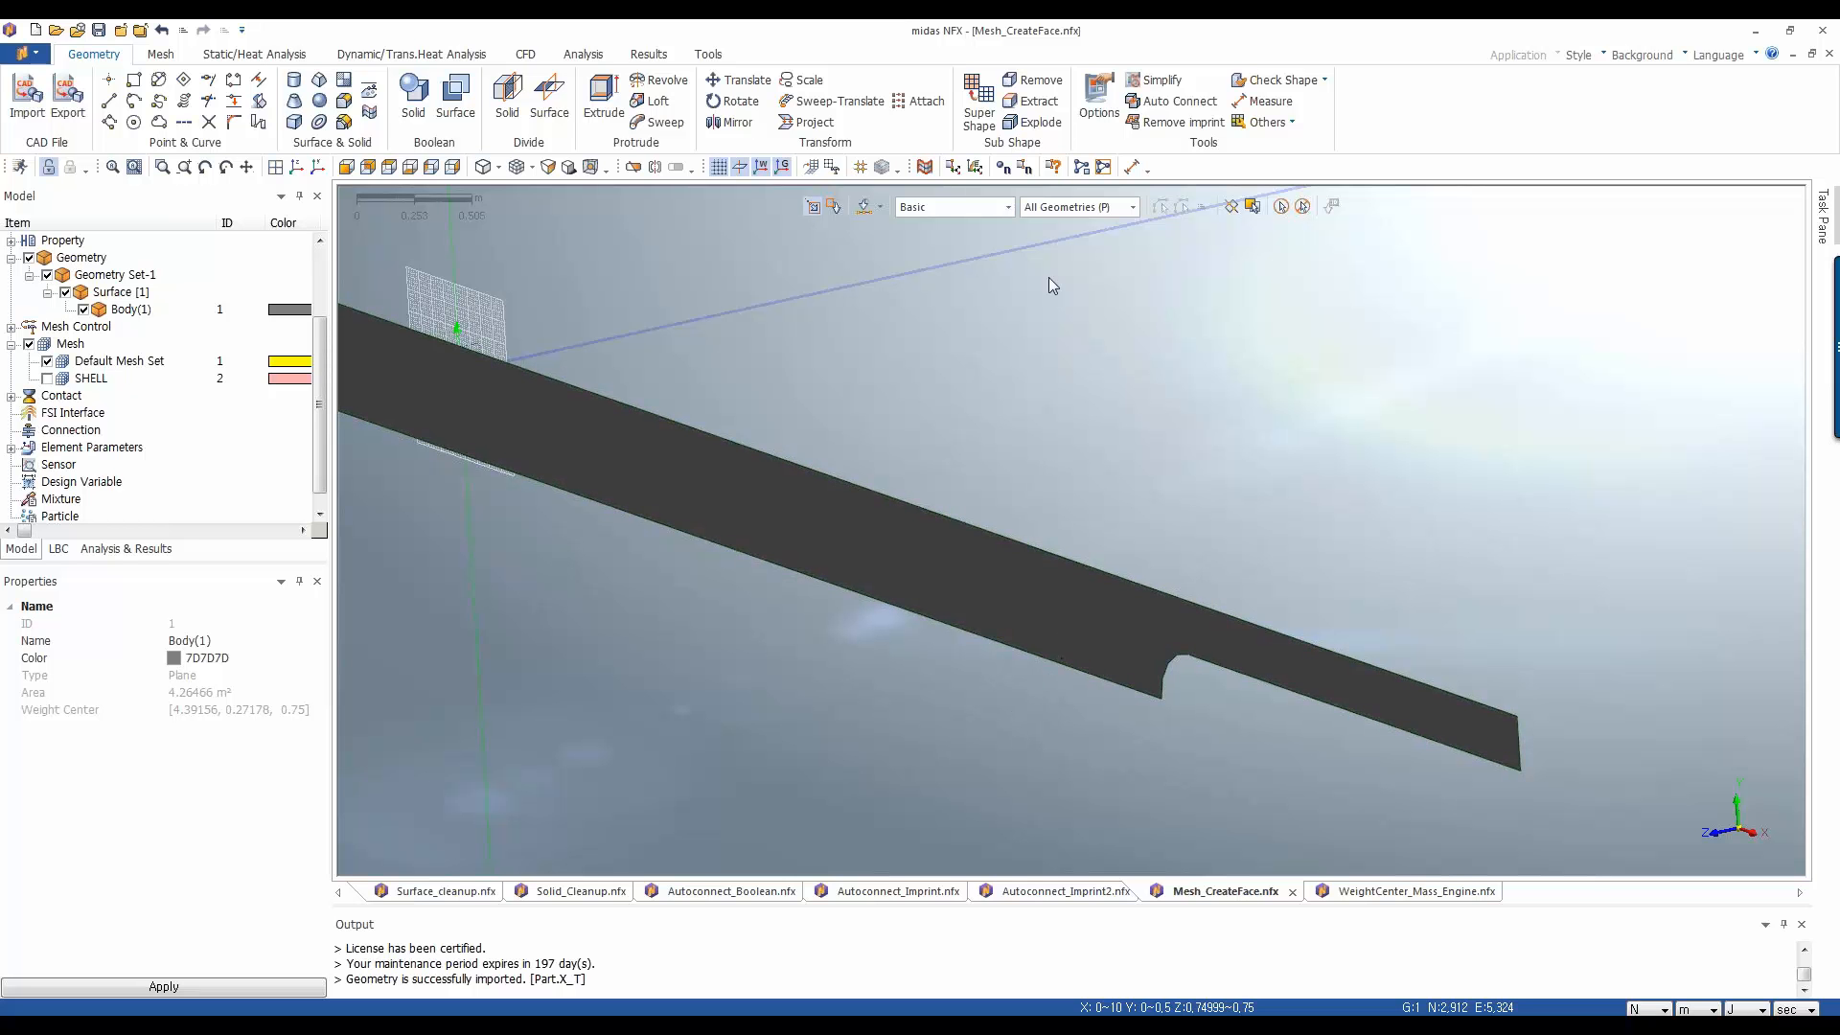
Explode the fused plate surface to Edge level in Geometry Set-1, keeping the original surface
left_click(1042, 124)
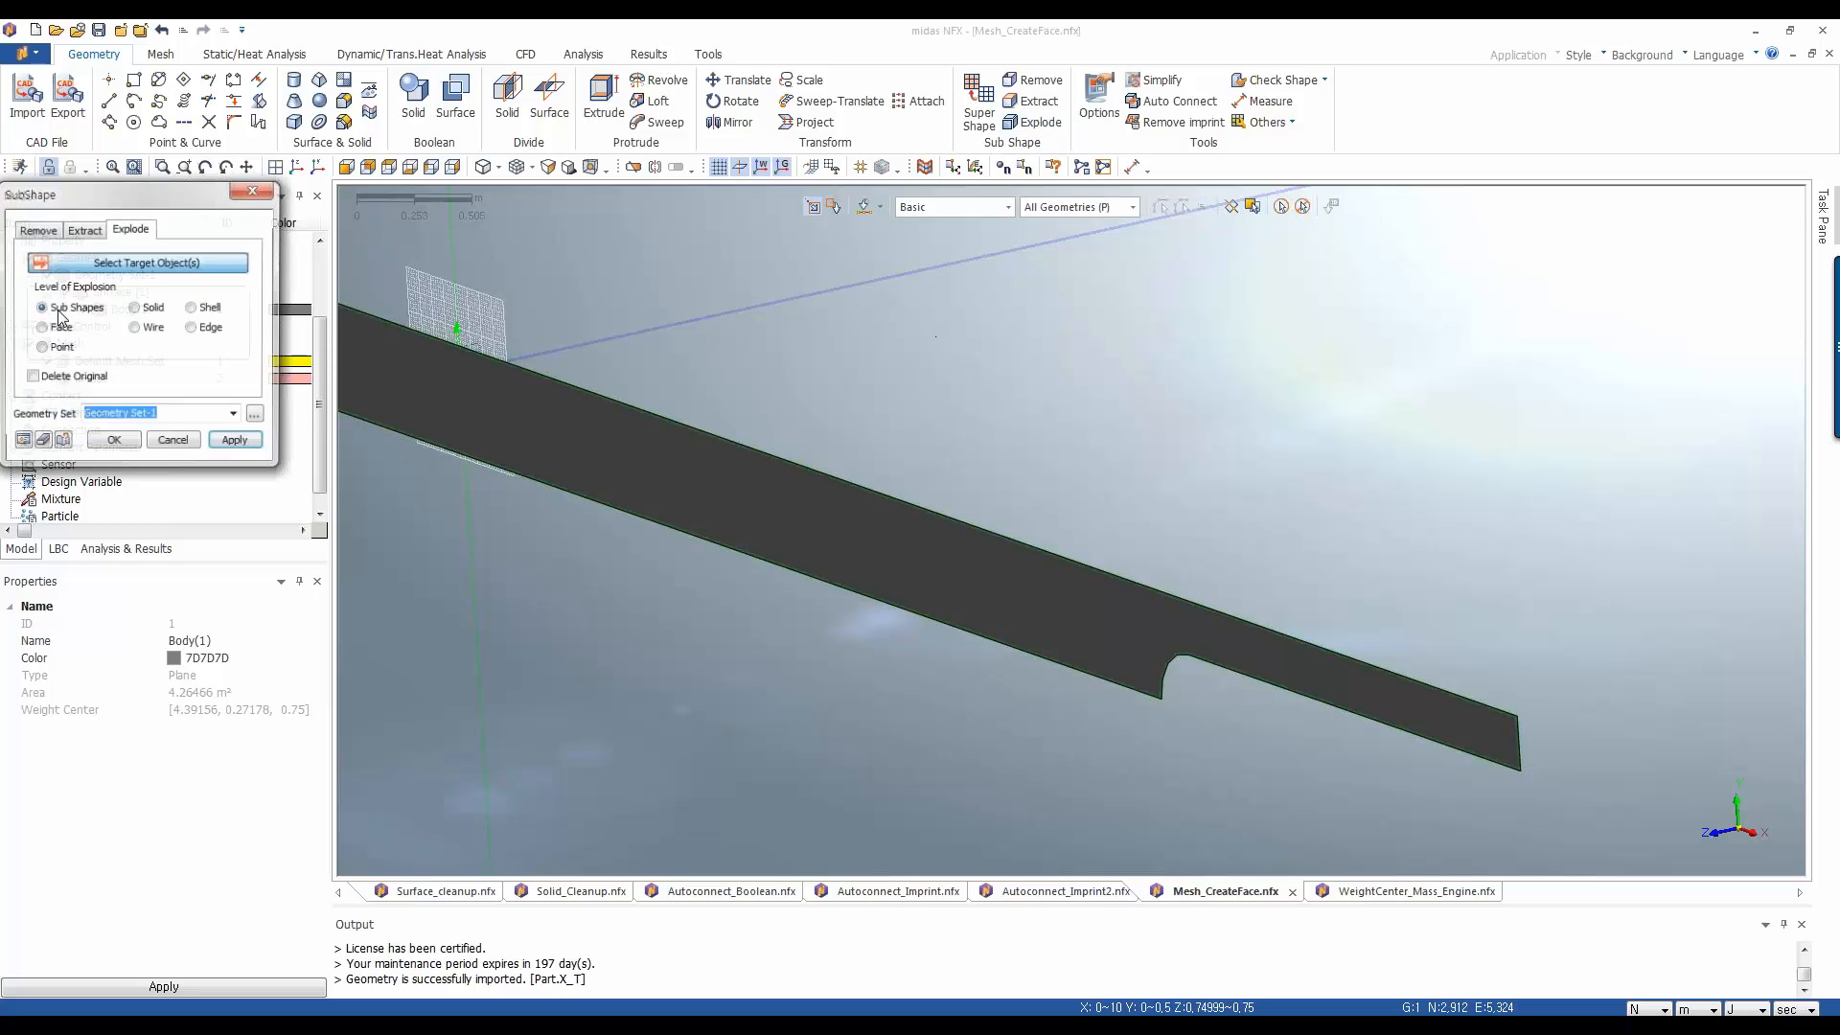
left_click_drag(50, 198, 169, 206)
left_click(912, 552)
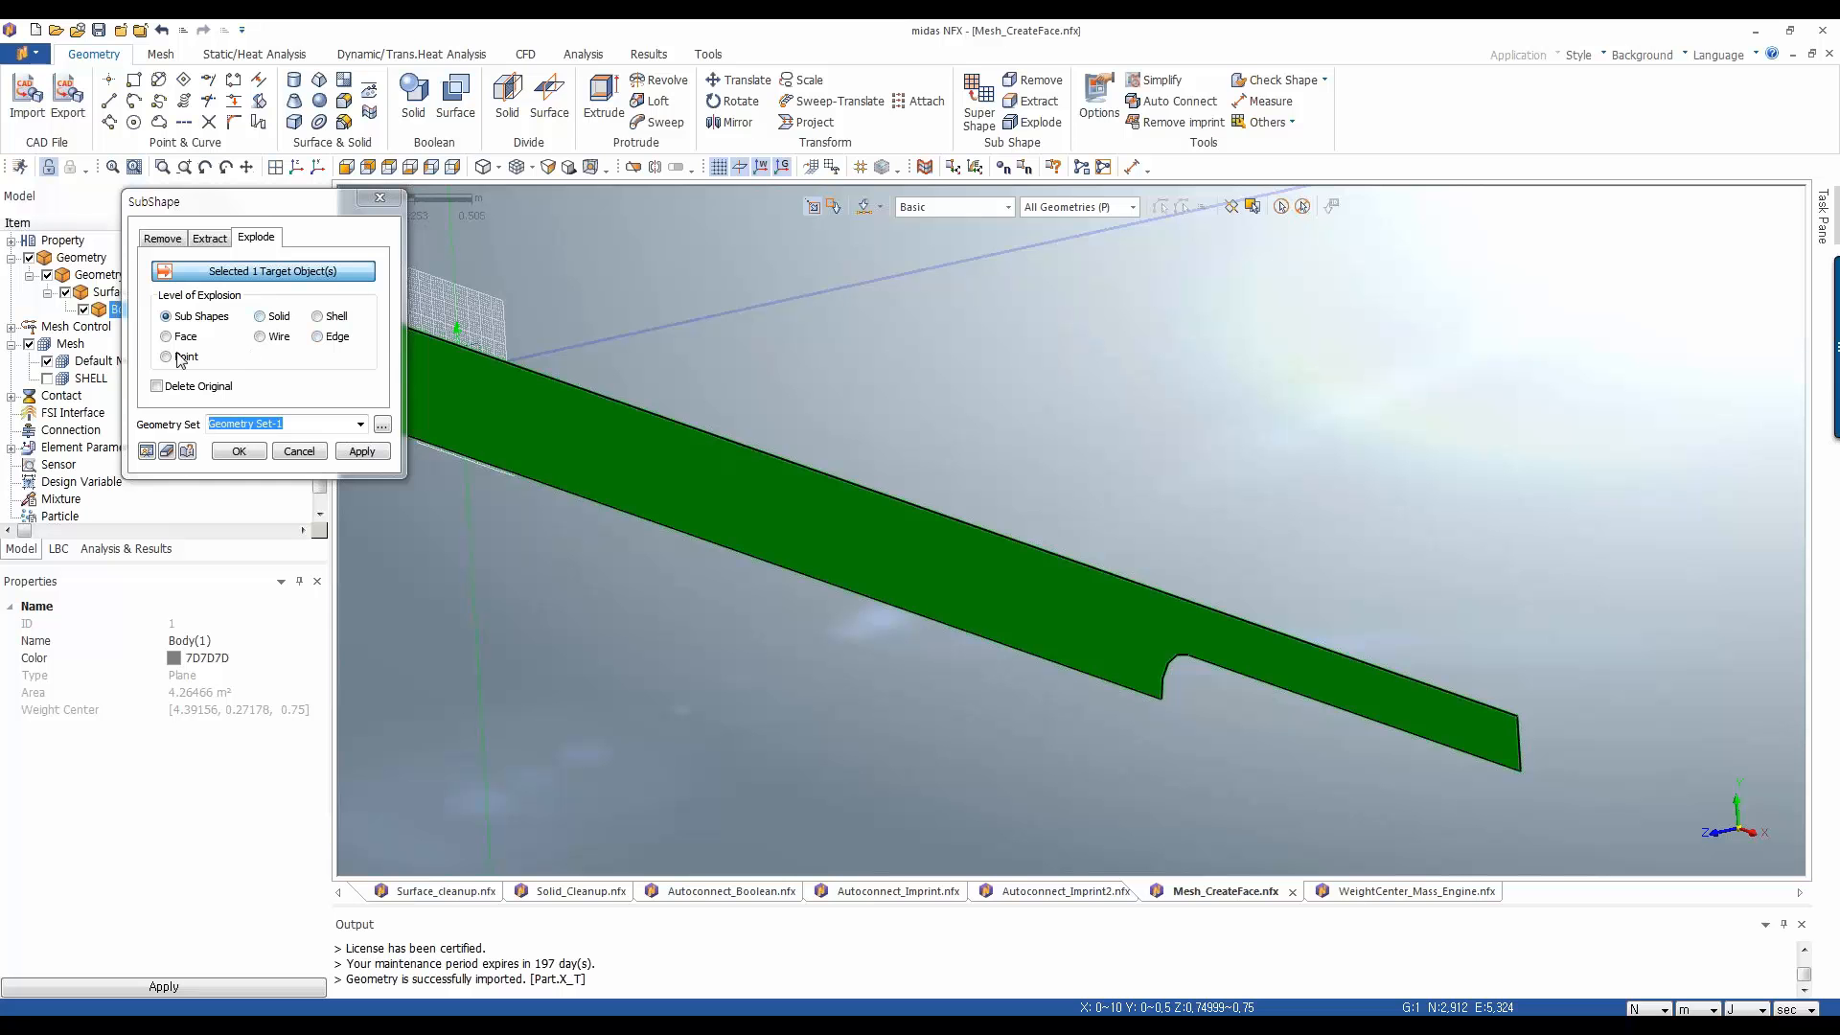
left_click(338, 339)
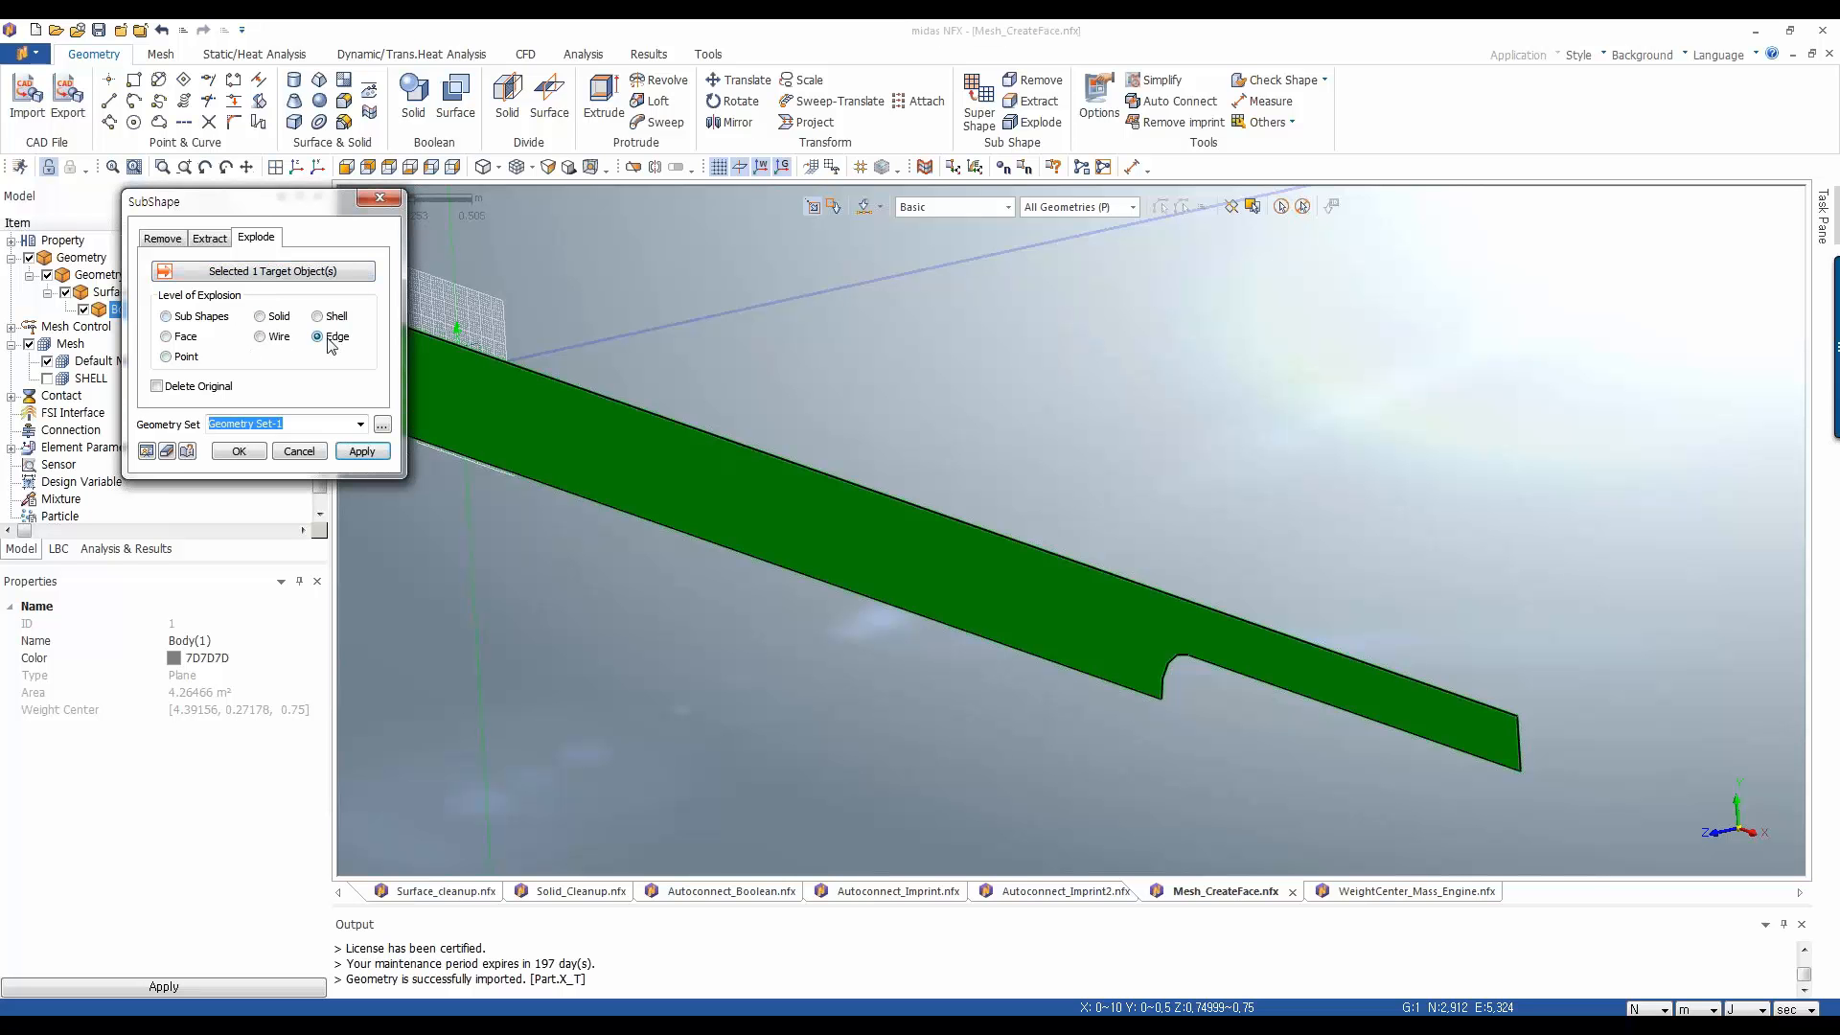
left_click(240, 450)
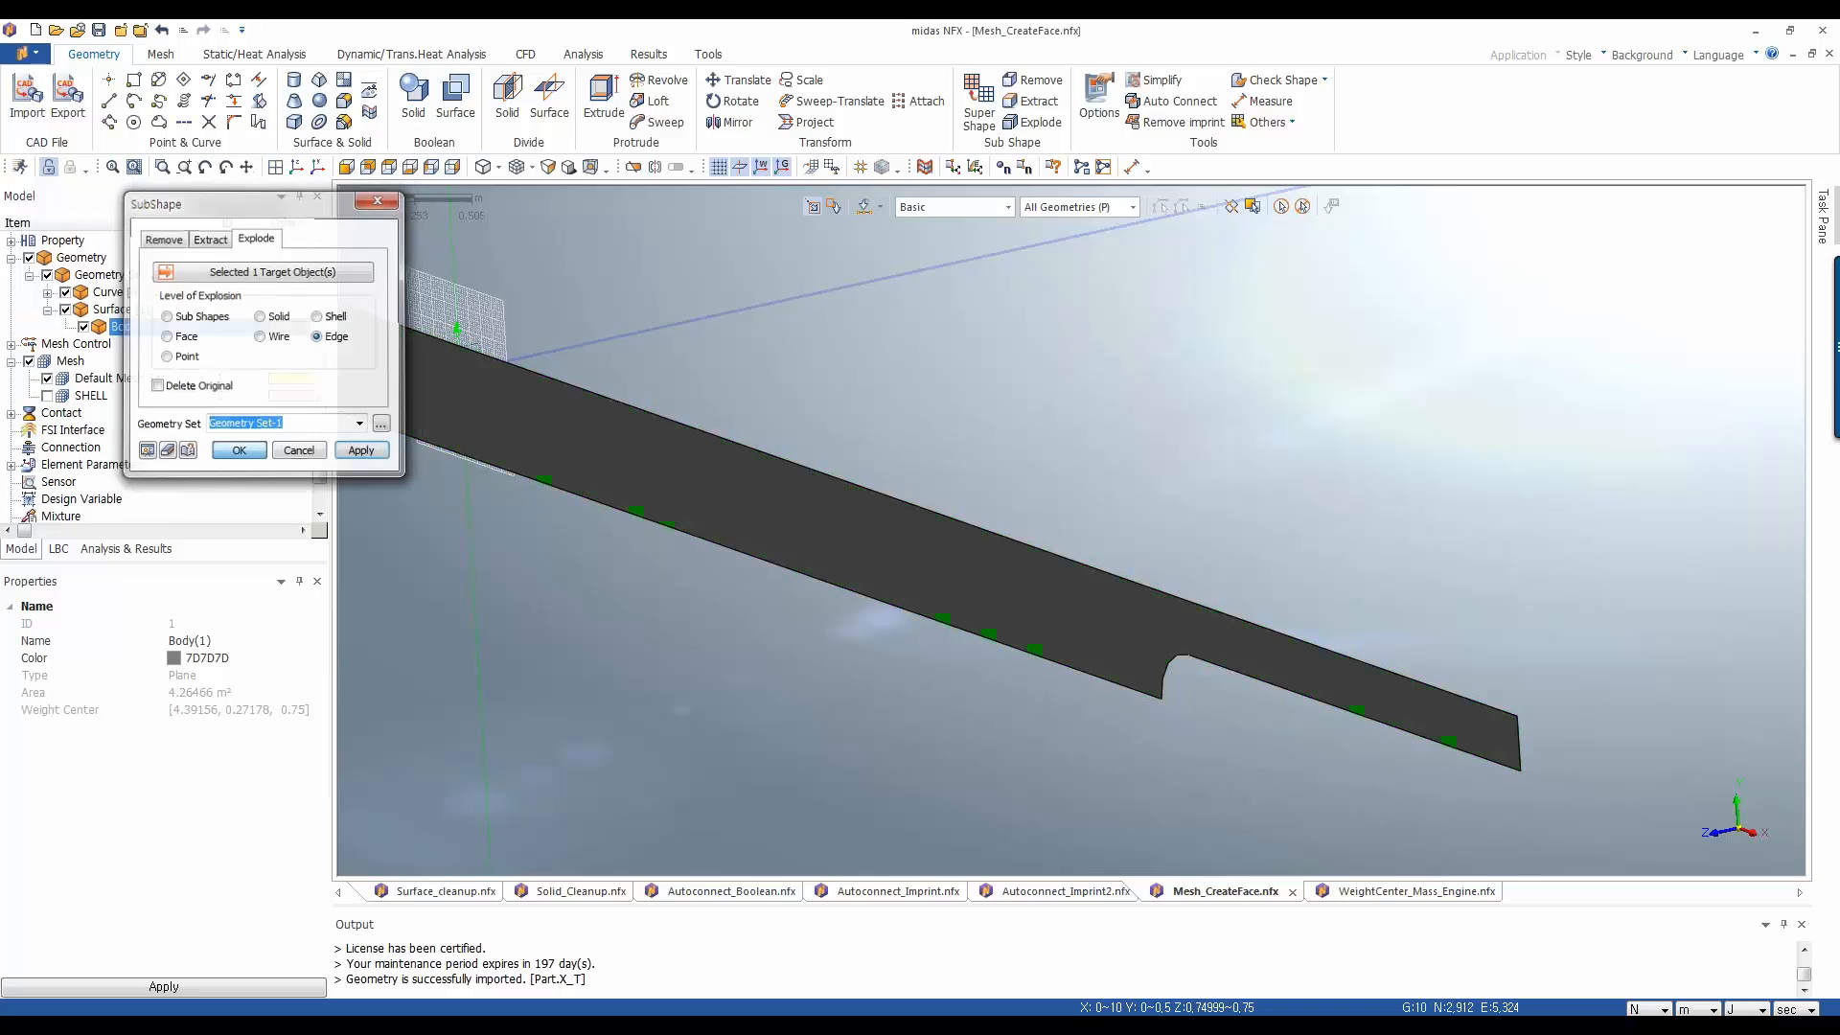
Hide the Surface group and inspect the extracted outline curves, particularly the segments around the notch
left_click(65, 309)
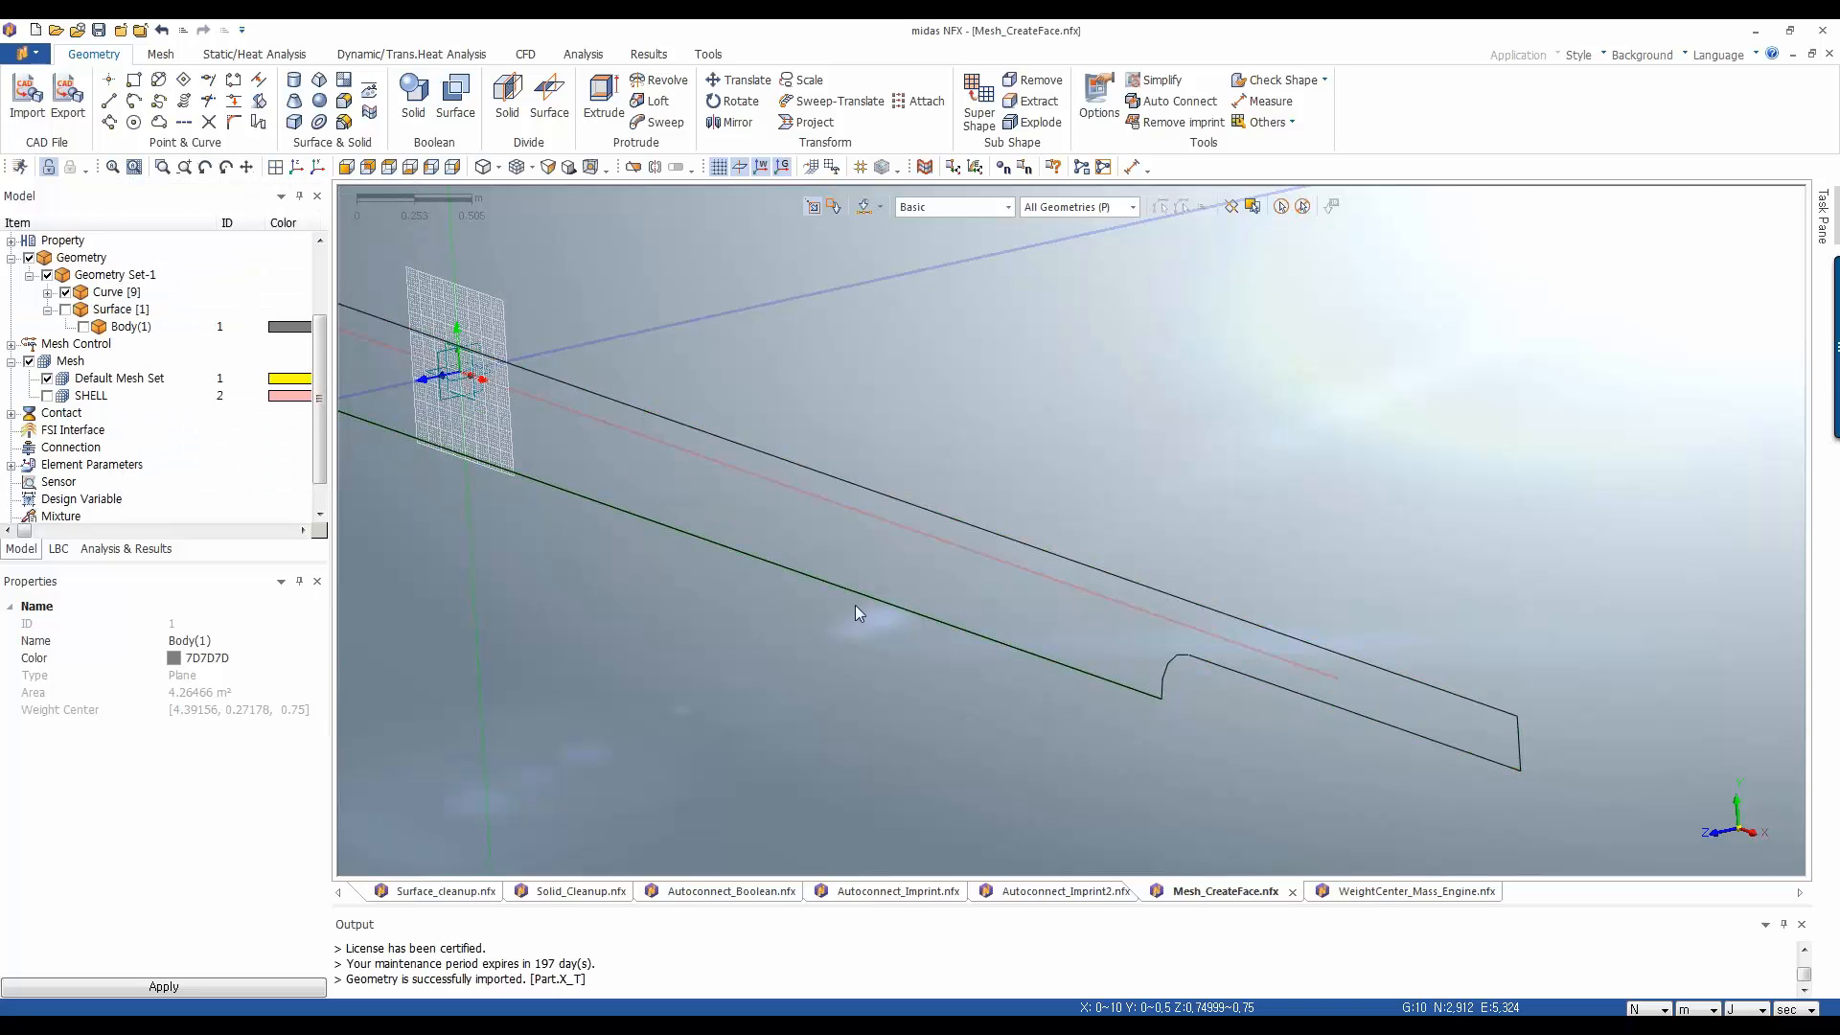
scroll(855, 606, "down", 2)
scroll(1284, 613, "up", 2)
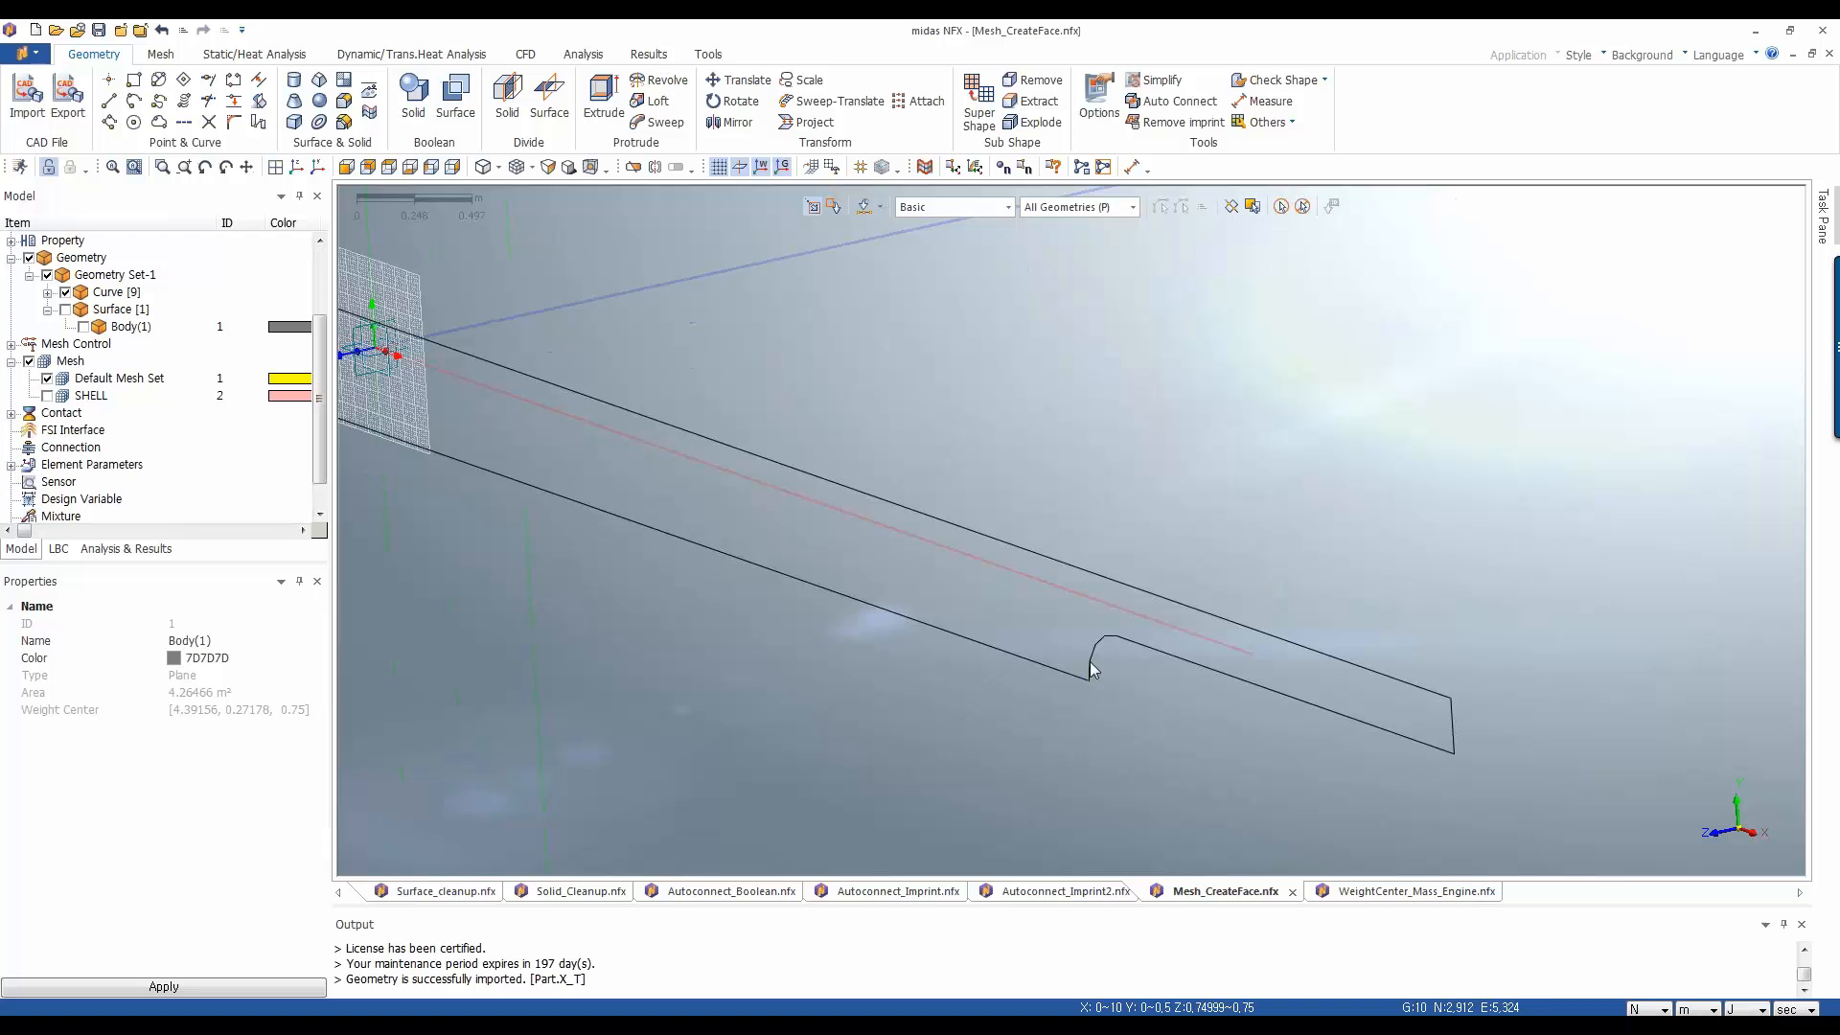
scroll(1100, 652, "up", 2)
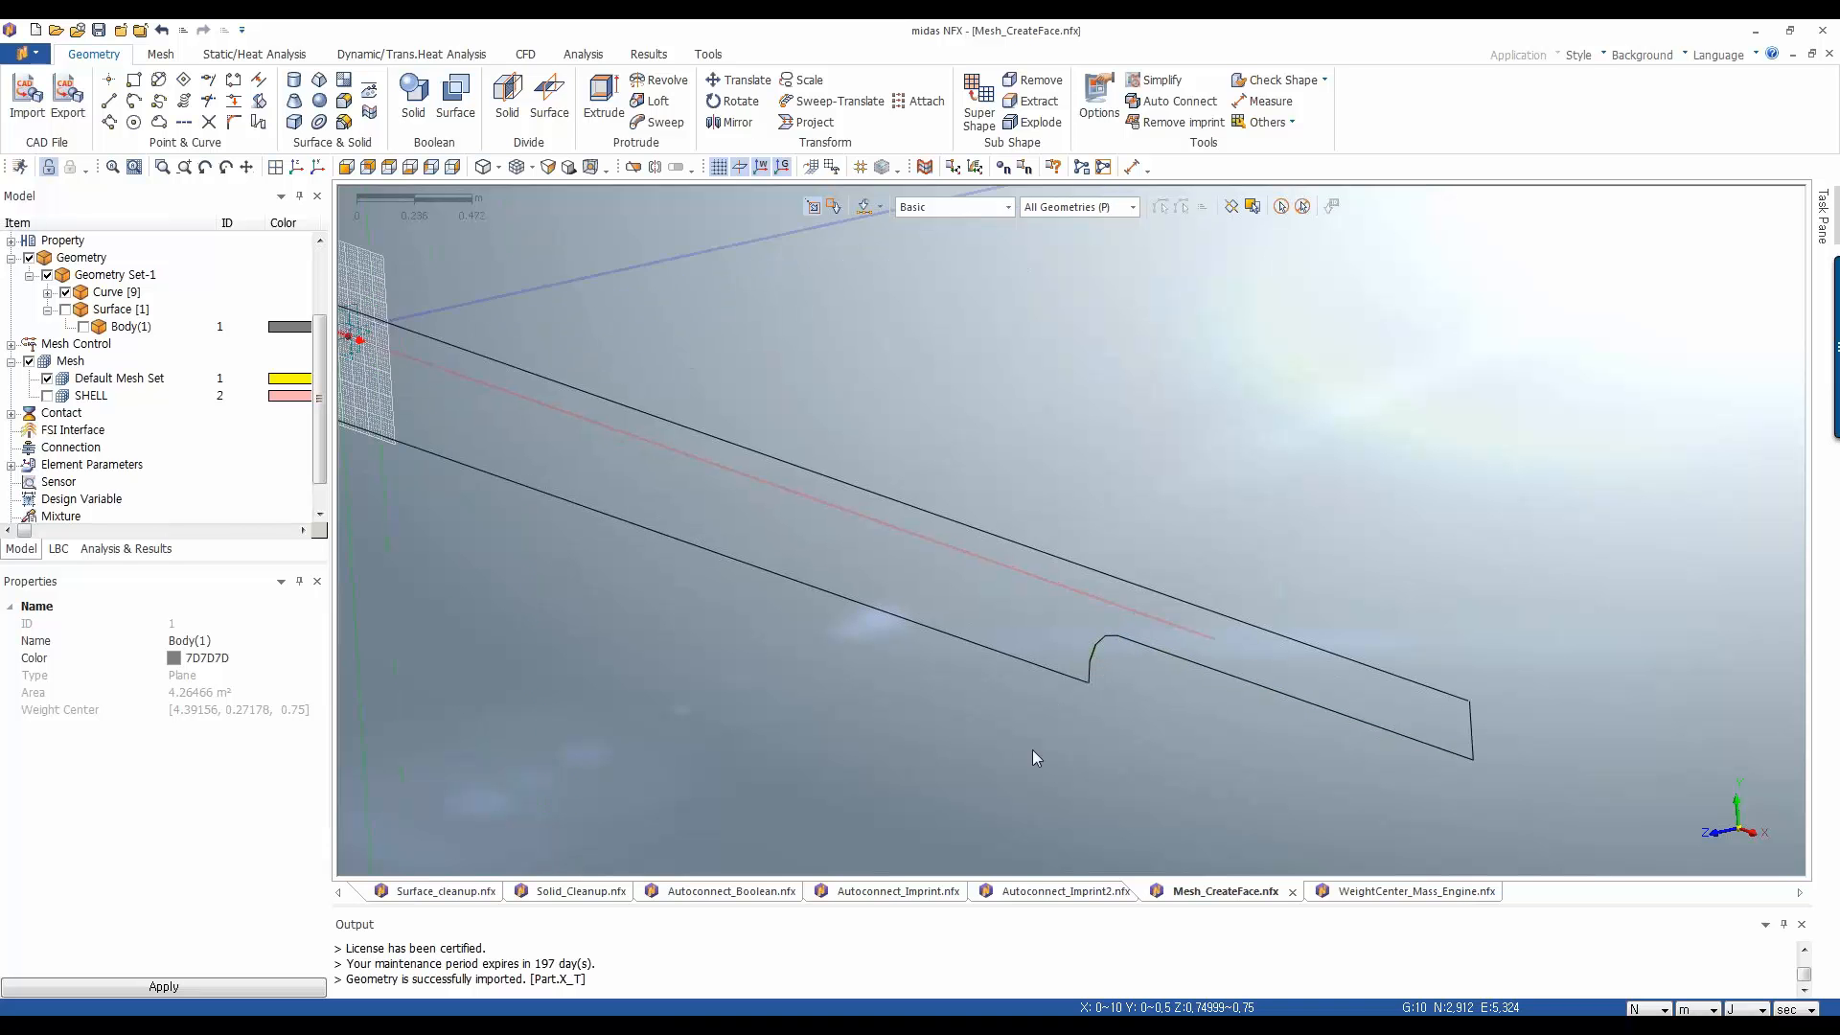
scroll(1137, 627, "up", 2)
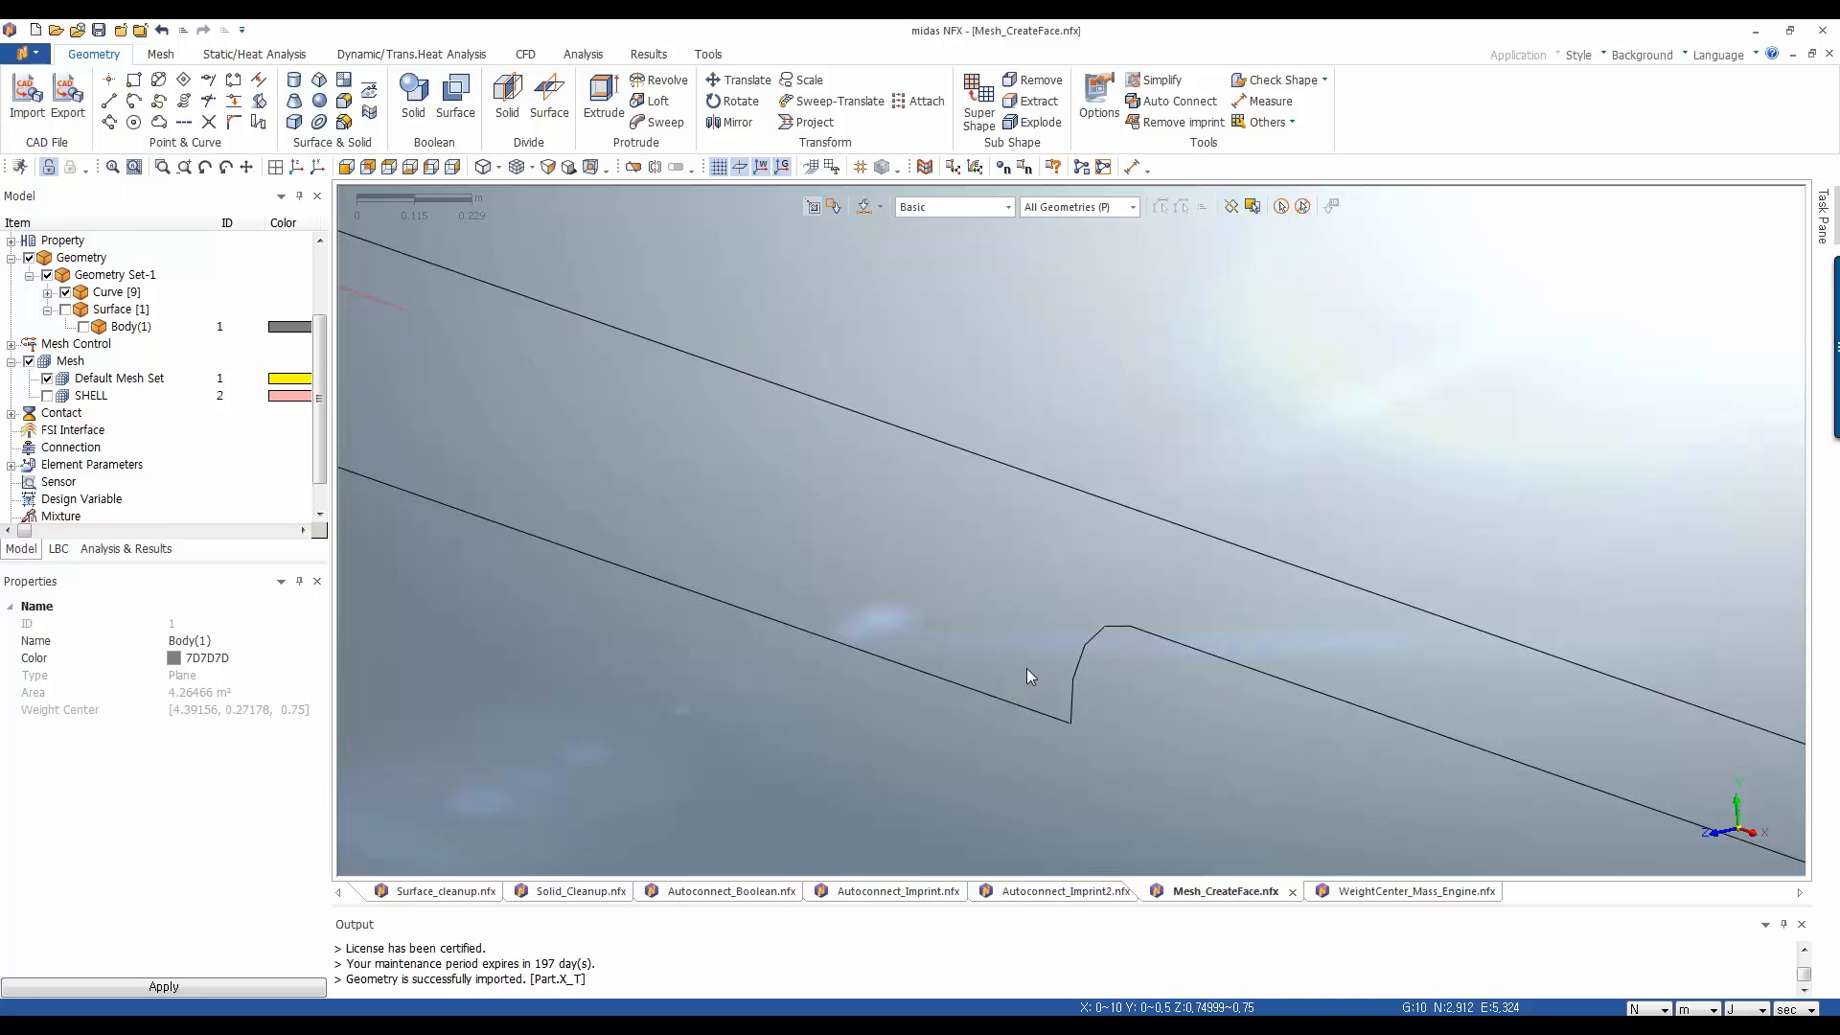
scroll(1026, 669, "down", 5)
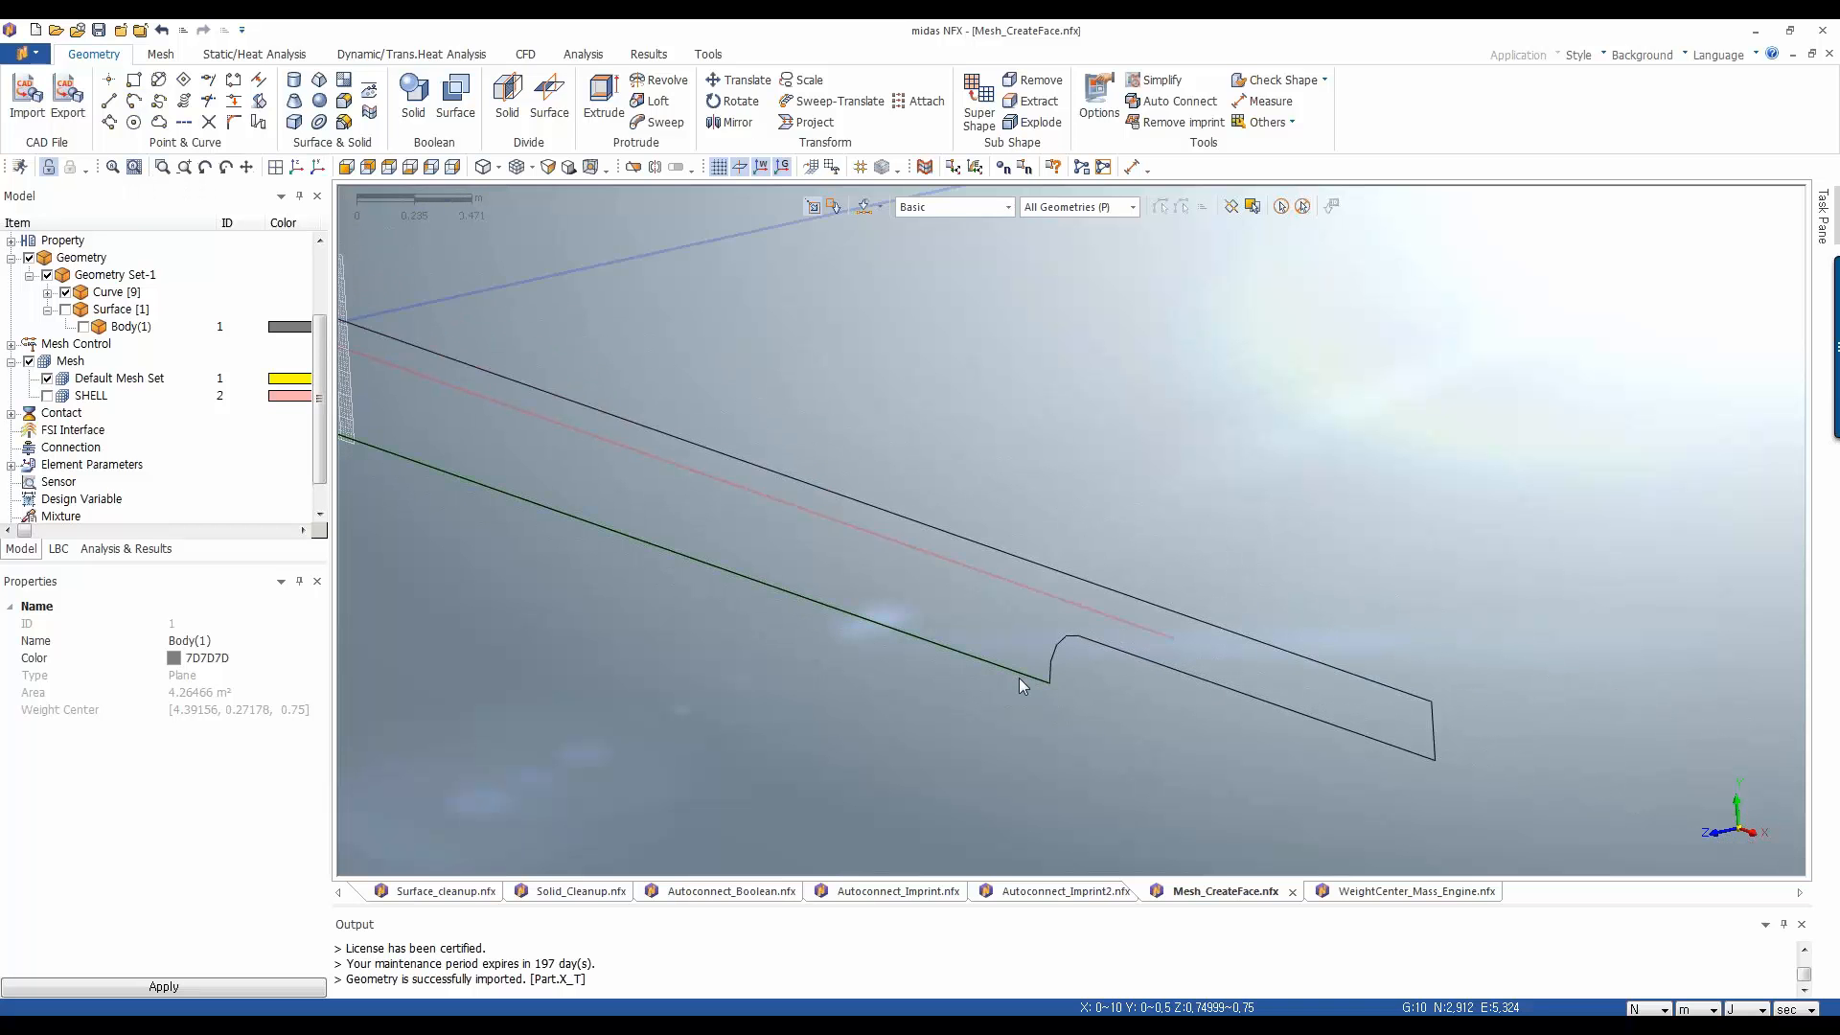
scroll(1019, 676, "down", 2)
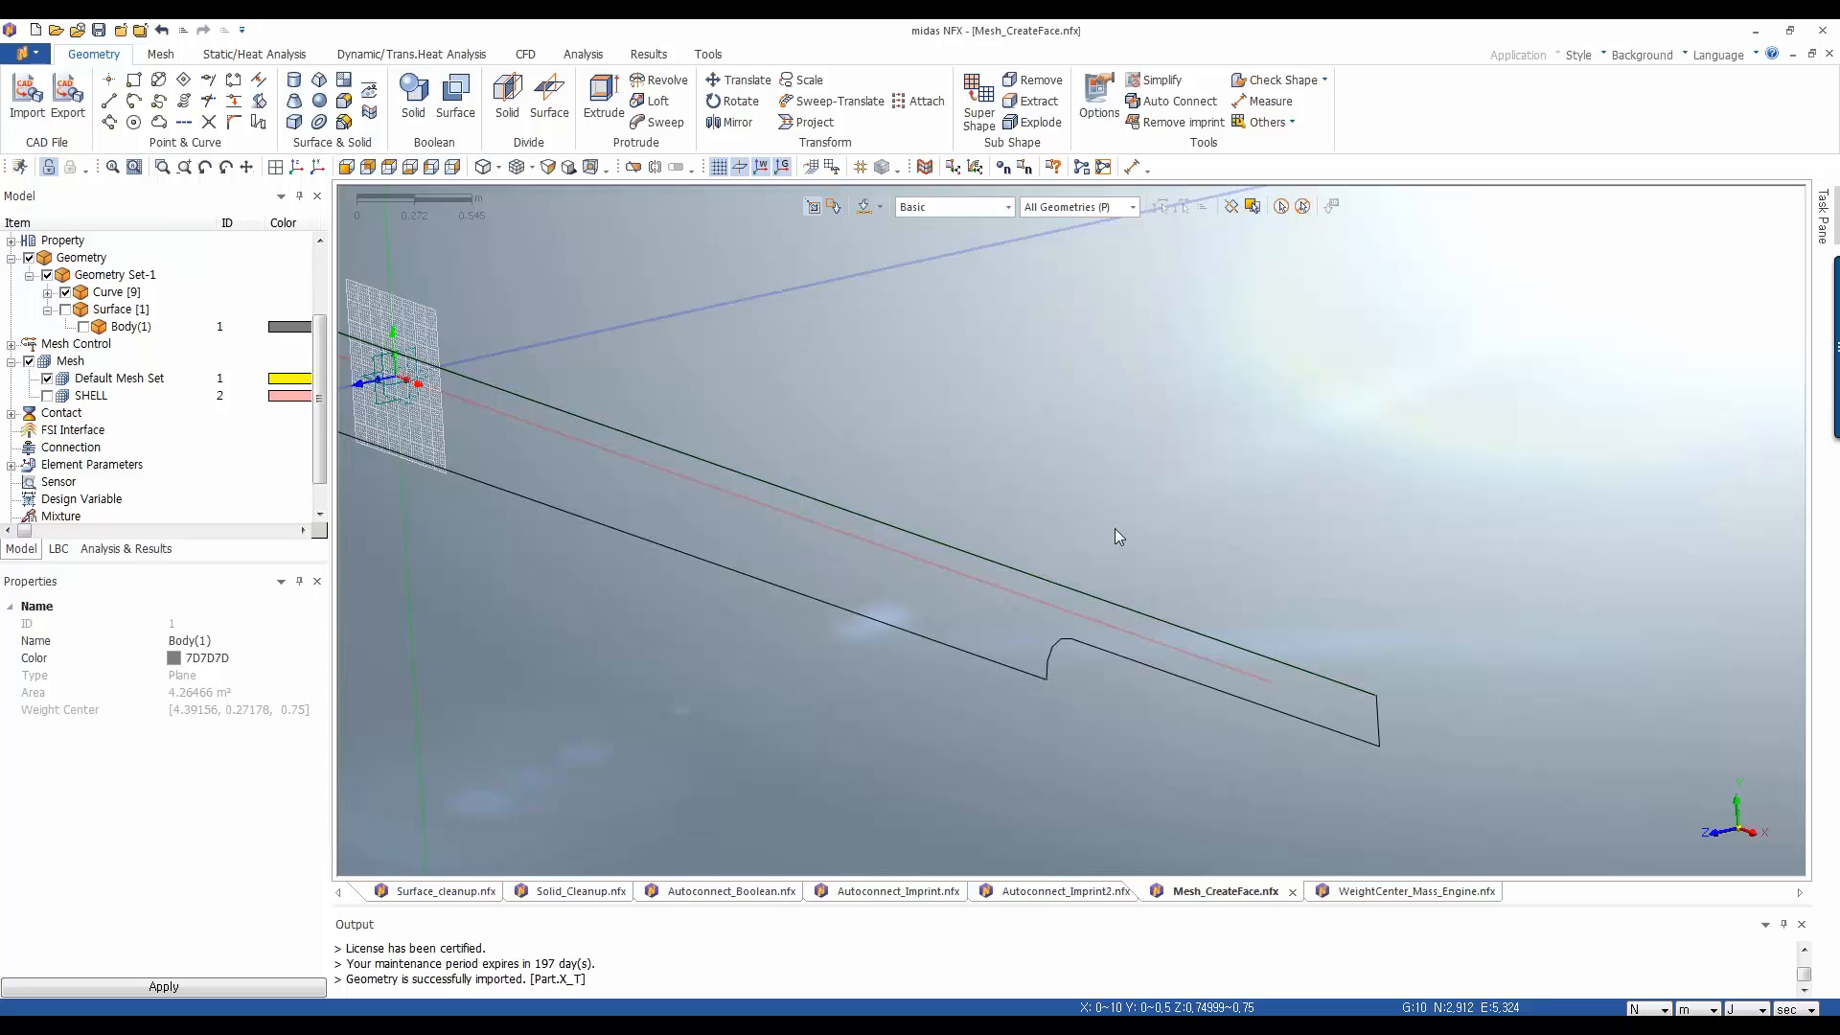
Switch to the WeightCenter_Mass_Engine.nfx document and examine the engine block with its supporting frame from several angles
left_click(1384, 891)
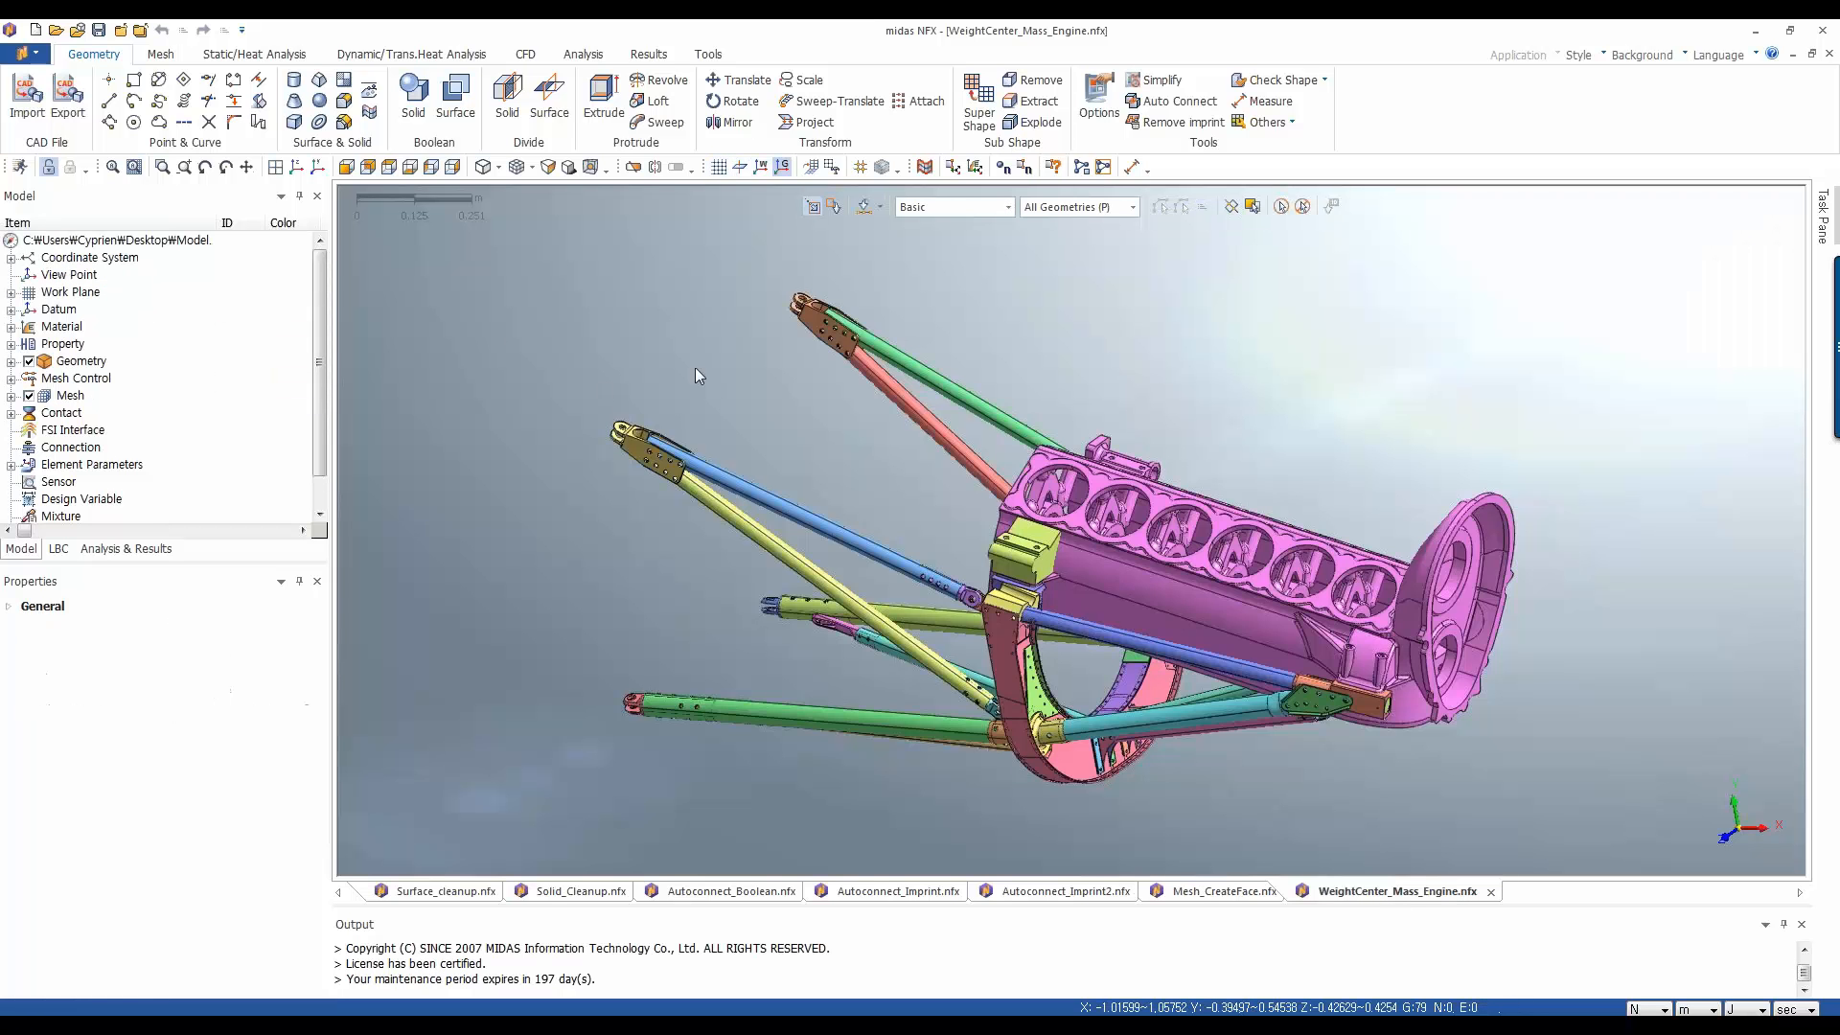
mouse_move(699, 347)
middle_mouse_down()
mouse_move(666, 372)
mouse_move(699, 345)
mouse_move(687, 361)
middle_mouse_up()
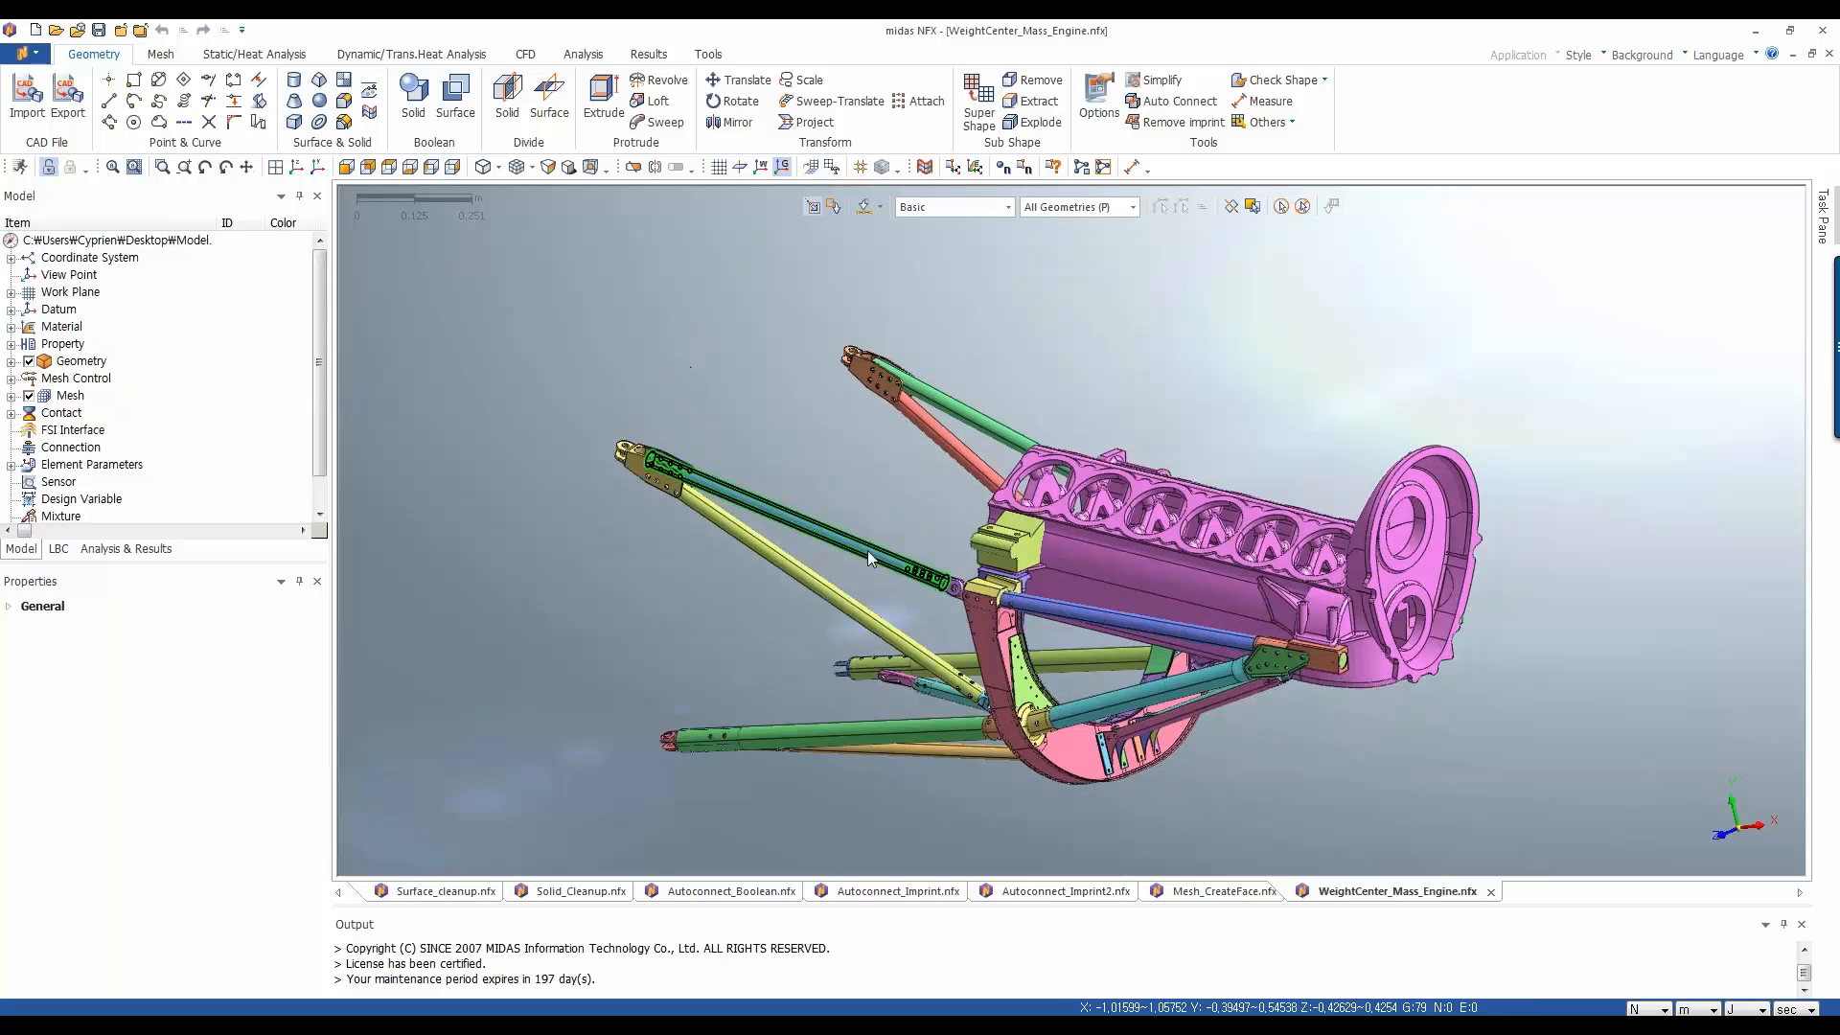
scroll(1169, 776, "up", 1)
scroll(1351, 736, "up", 1)
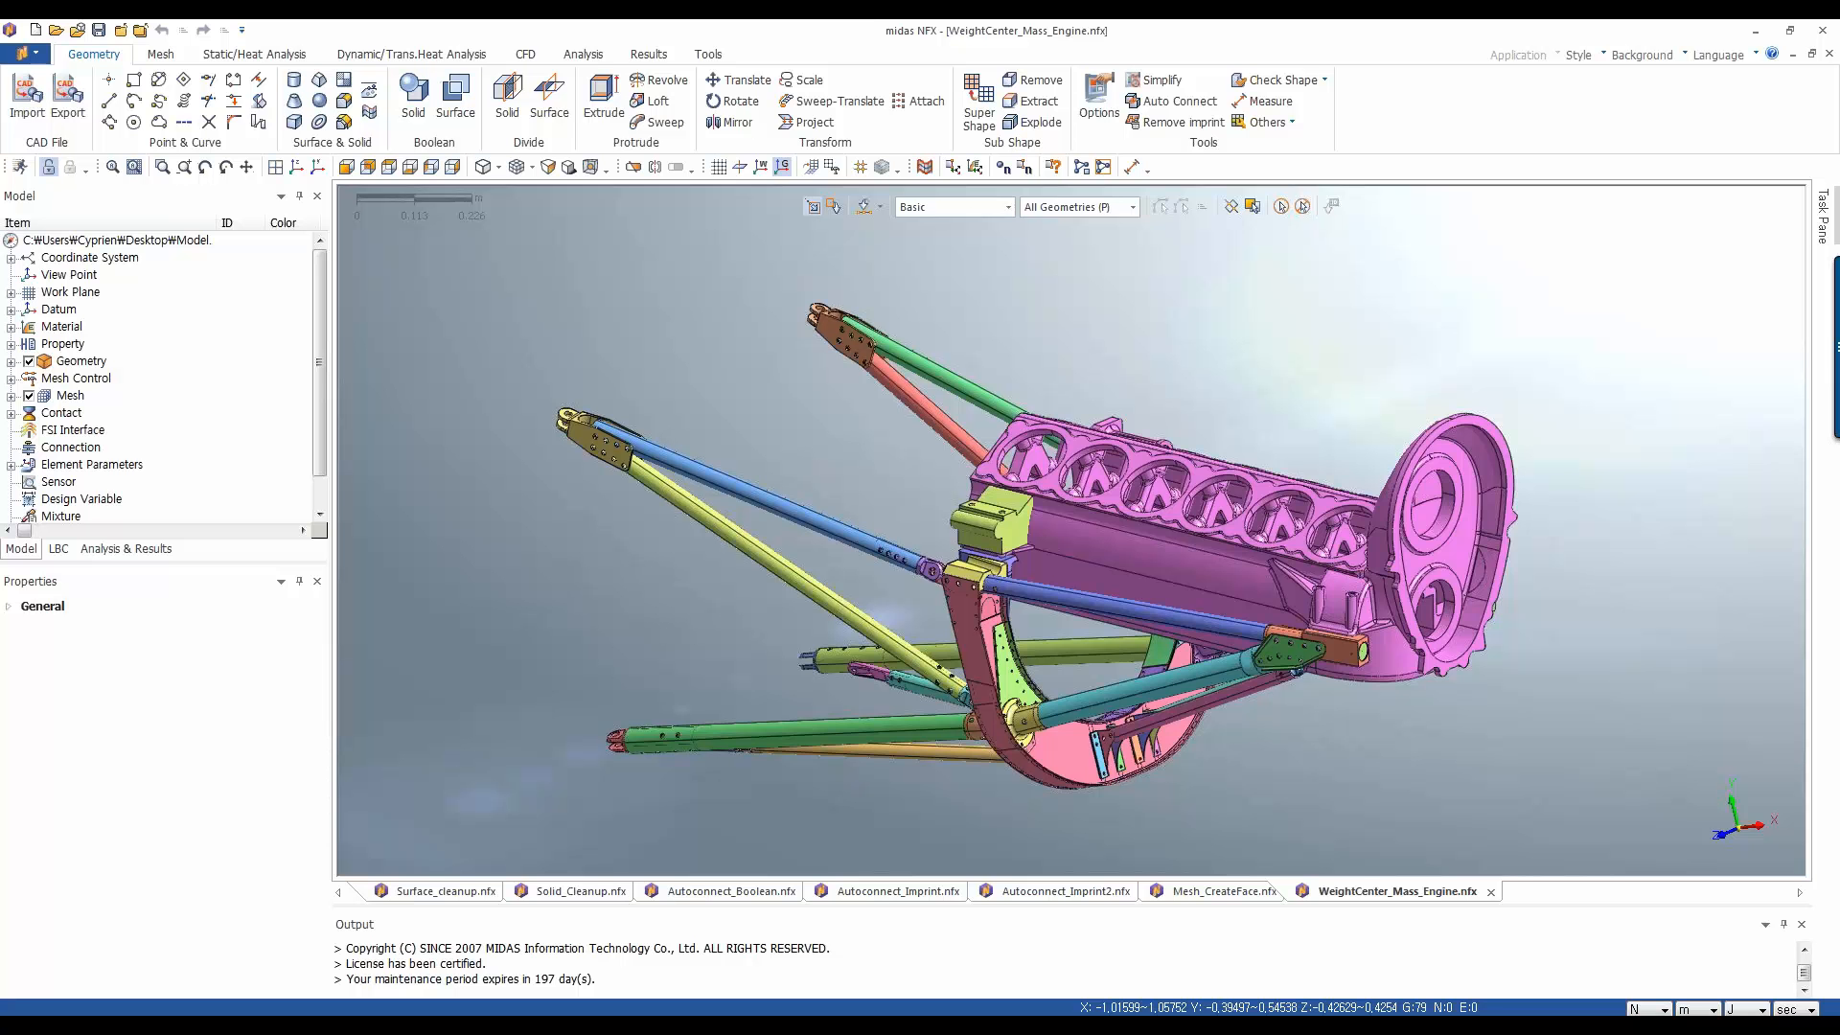
middle_click_drag(687, 327, 1315, 399)
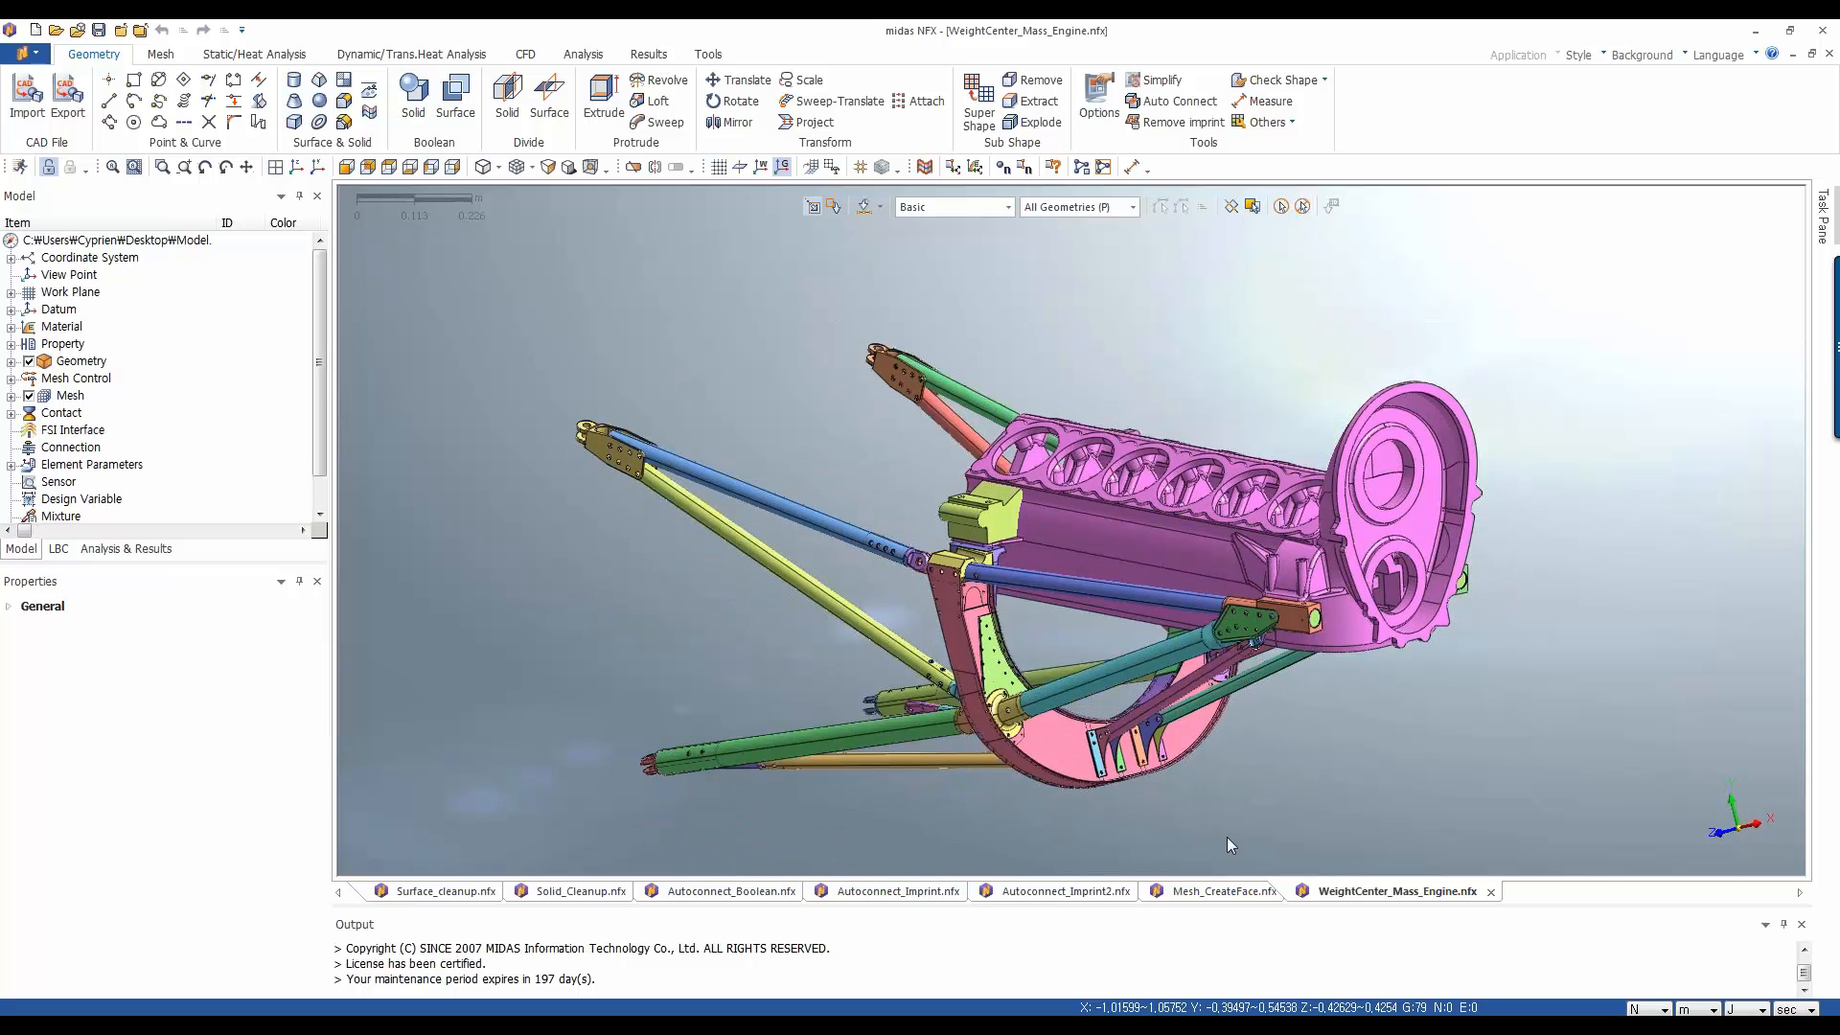
Start defining a static Remote Load on the engine model, keeping the model tree accessible
scroll(1267, 867, "up", 1)
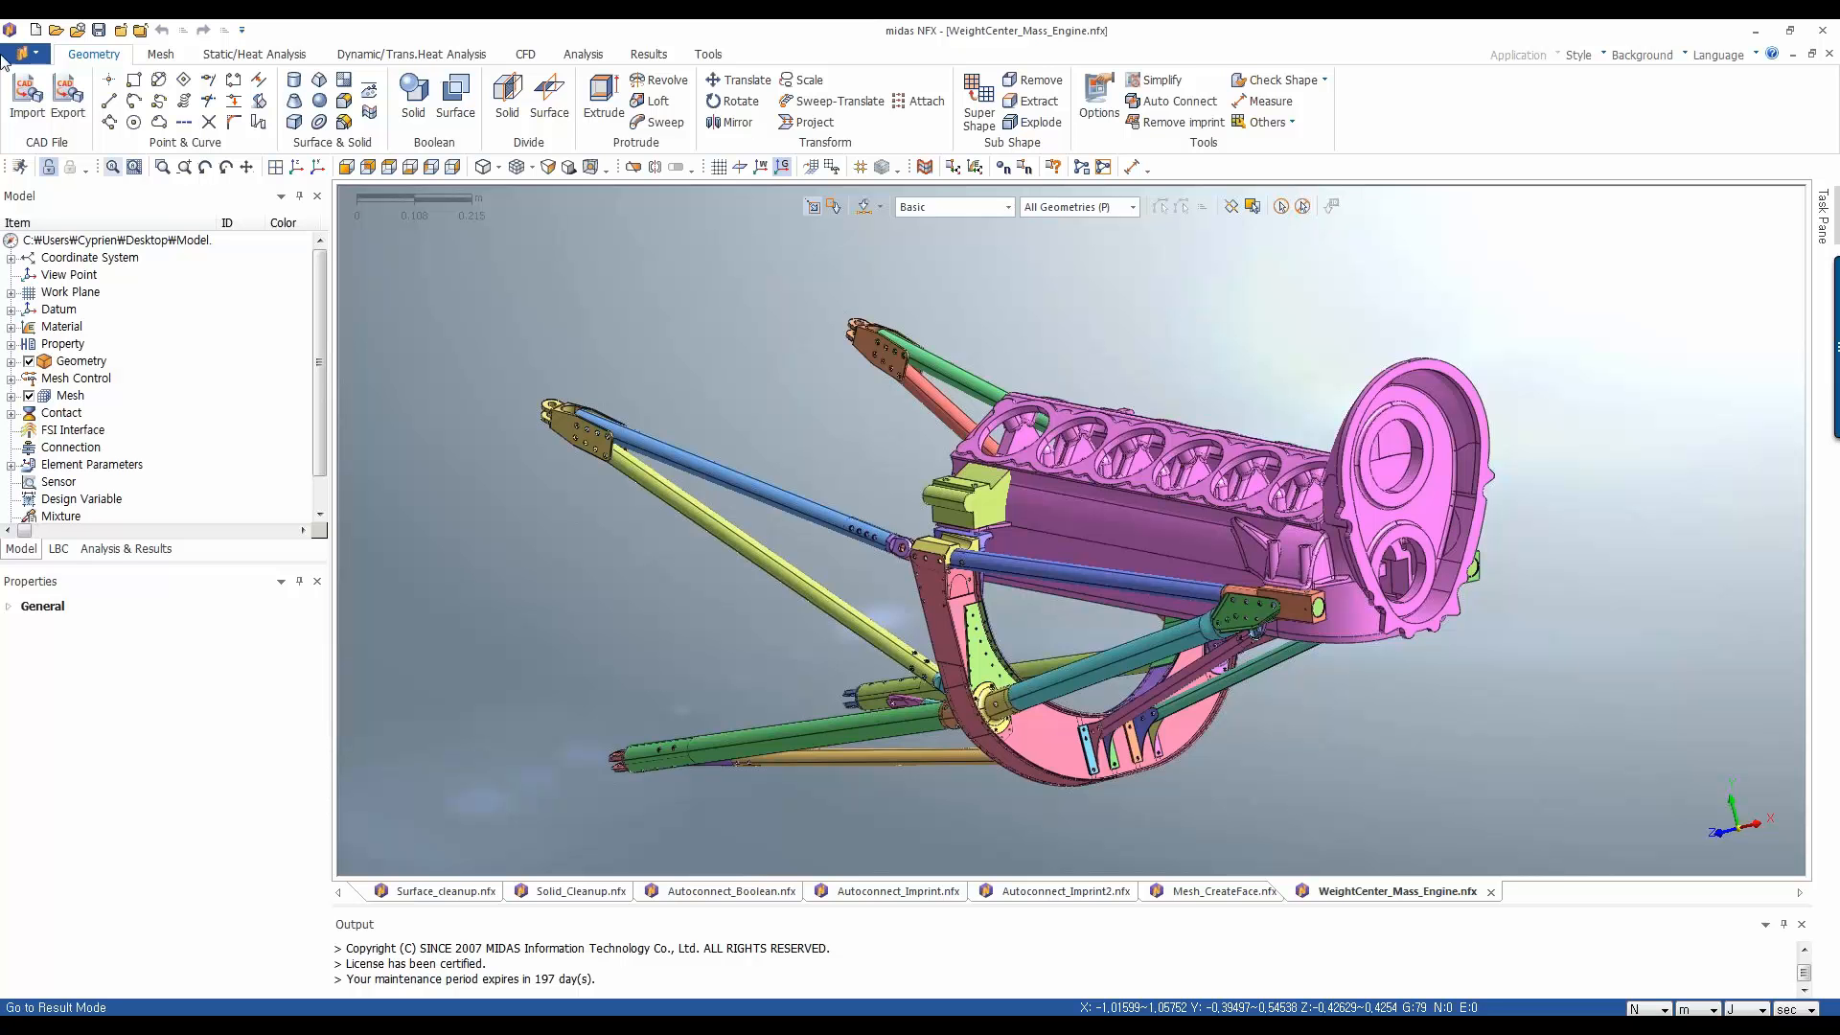
left_click(273, 58)
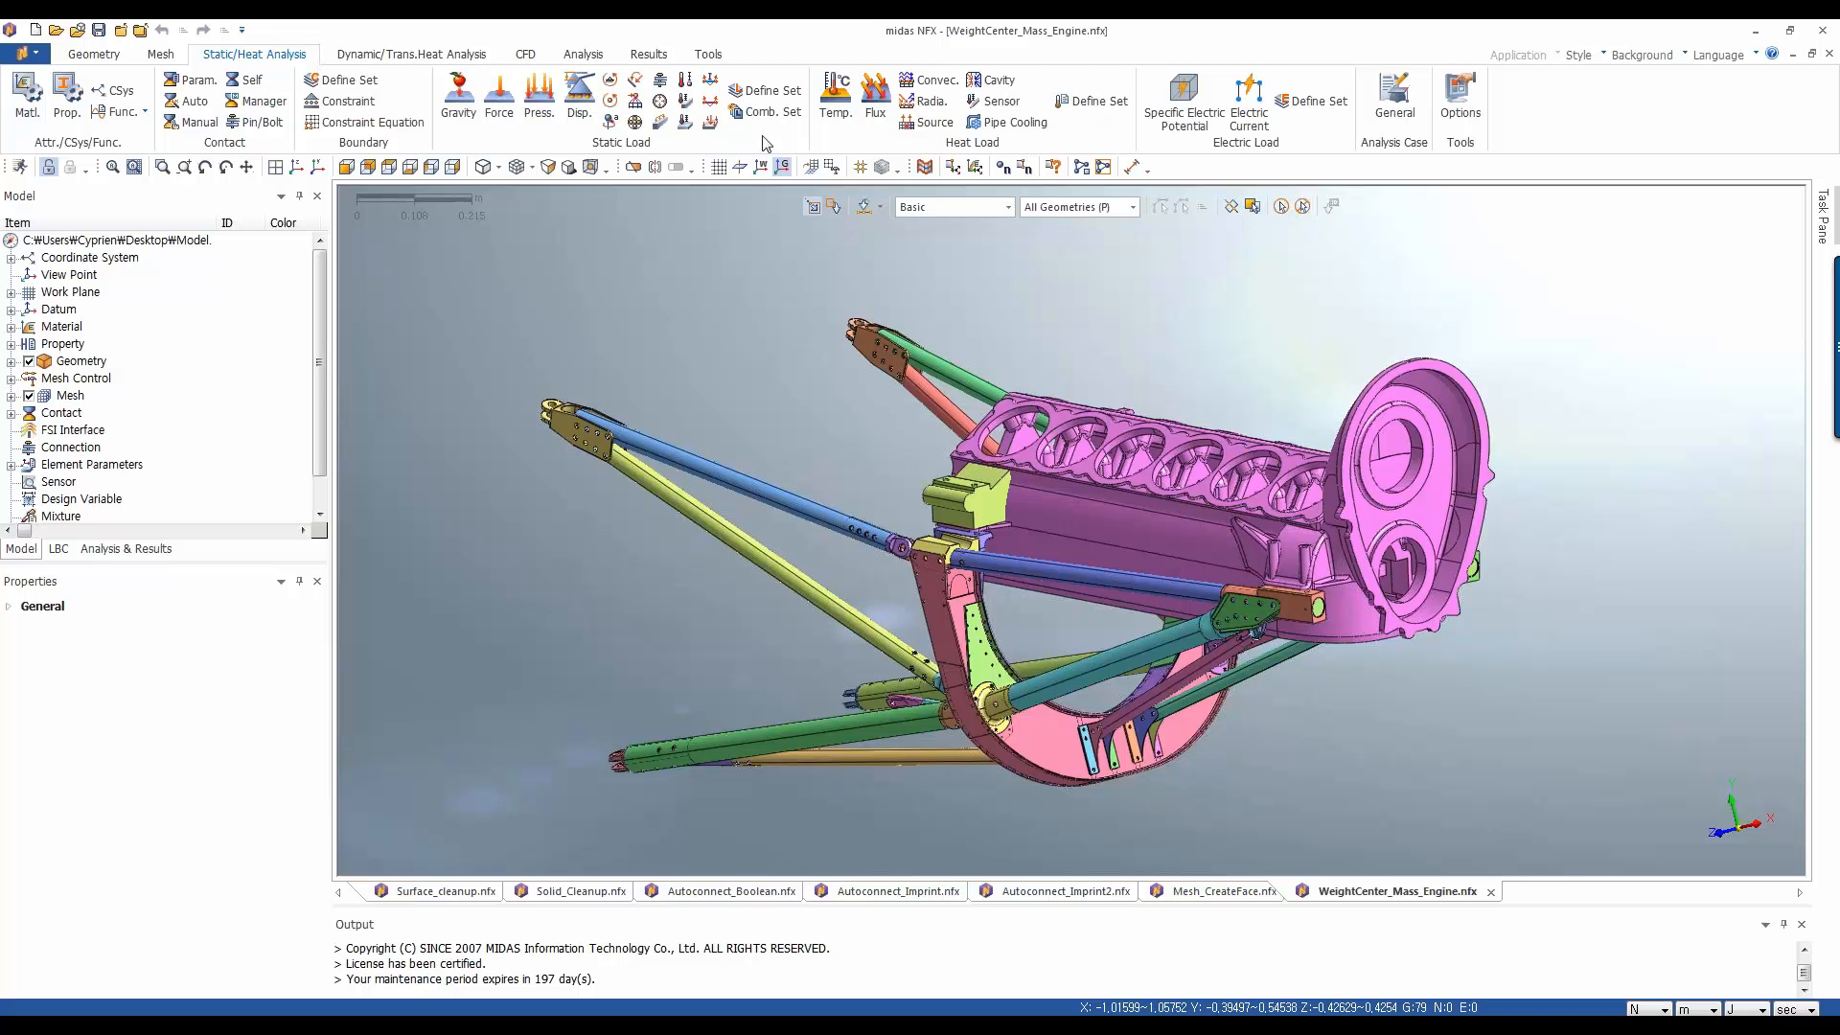
left_click(636, 101)
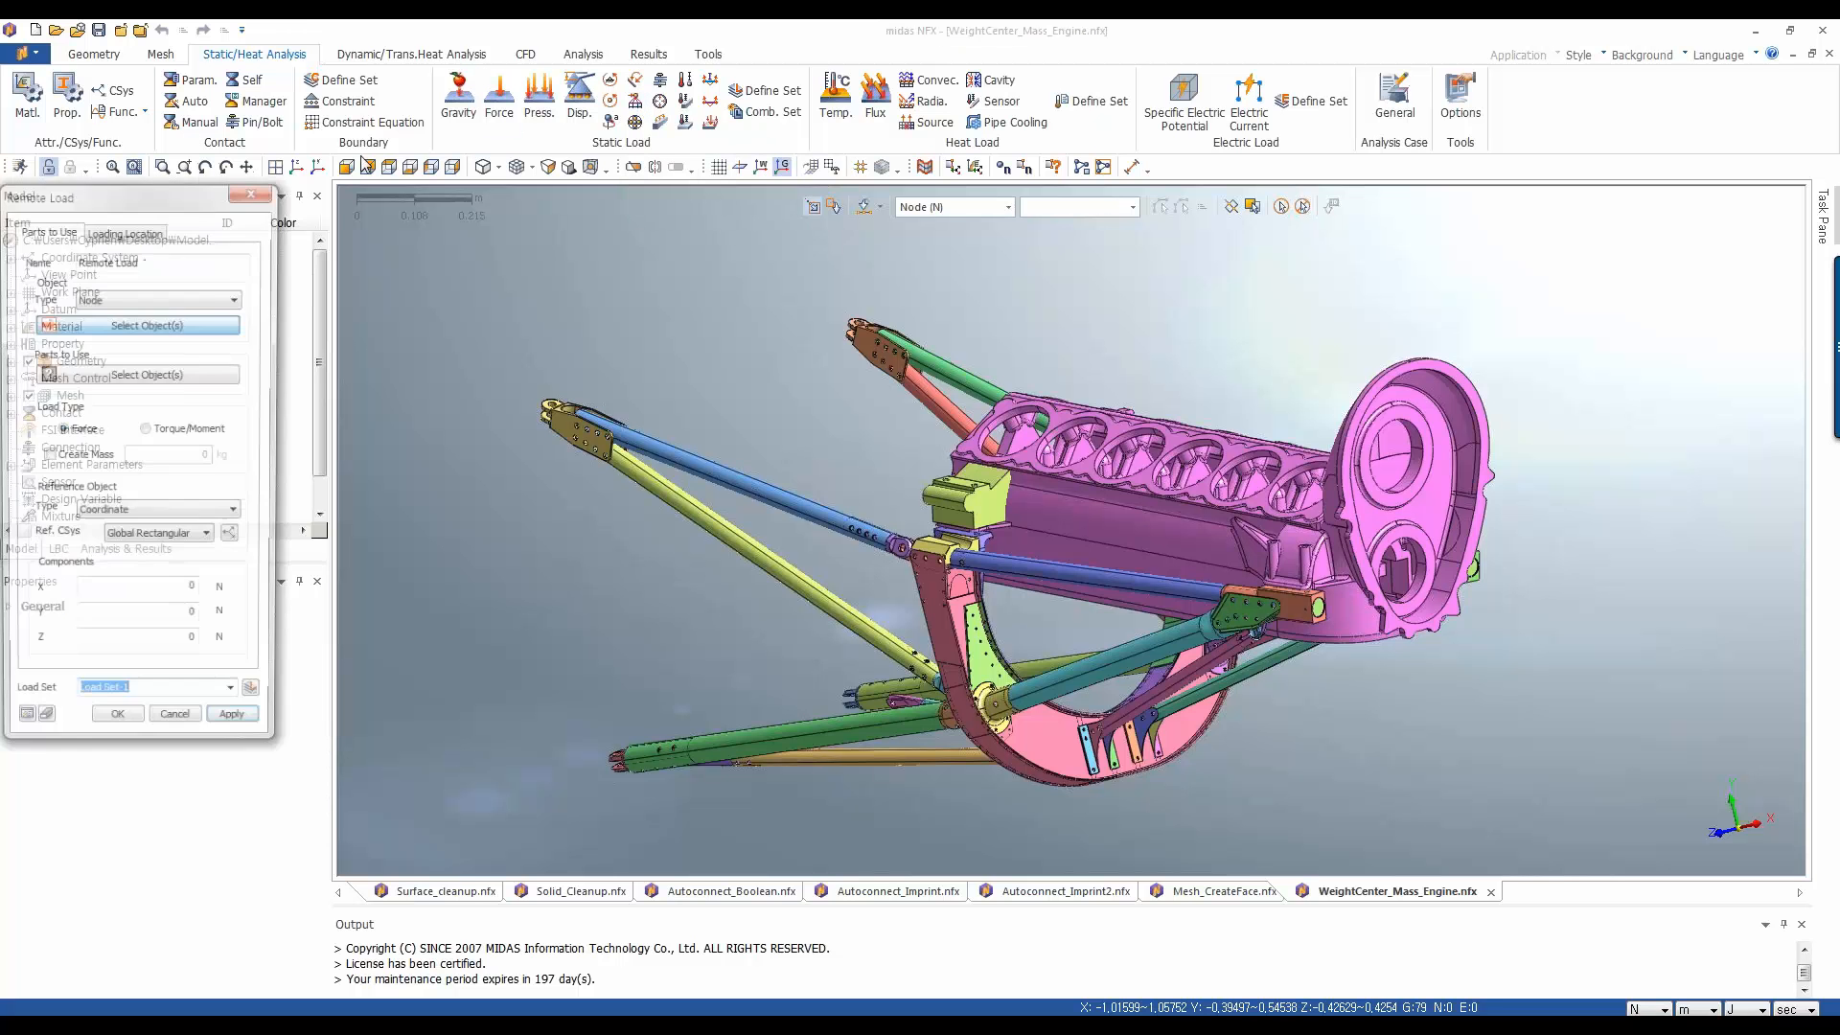
left_click_drag(109, 196, 445, 200)
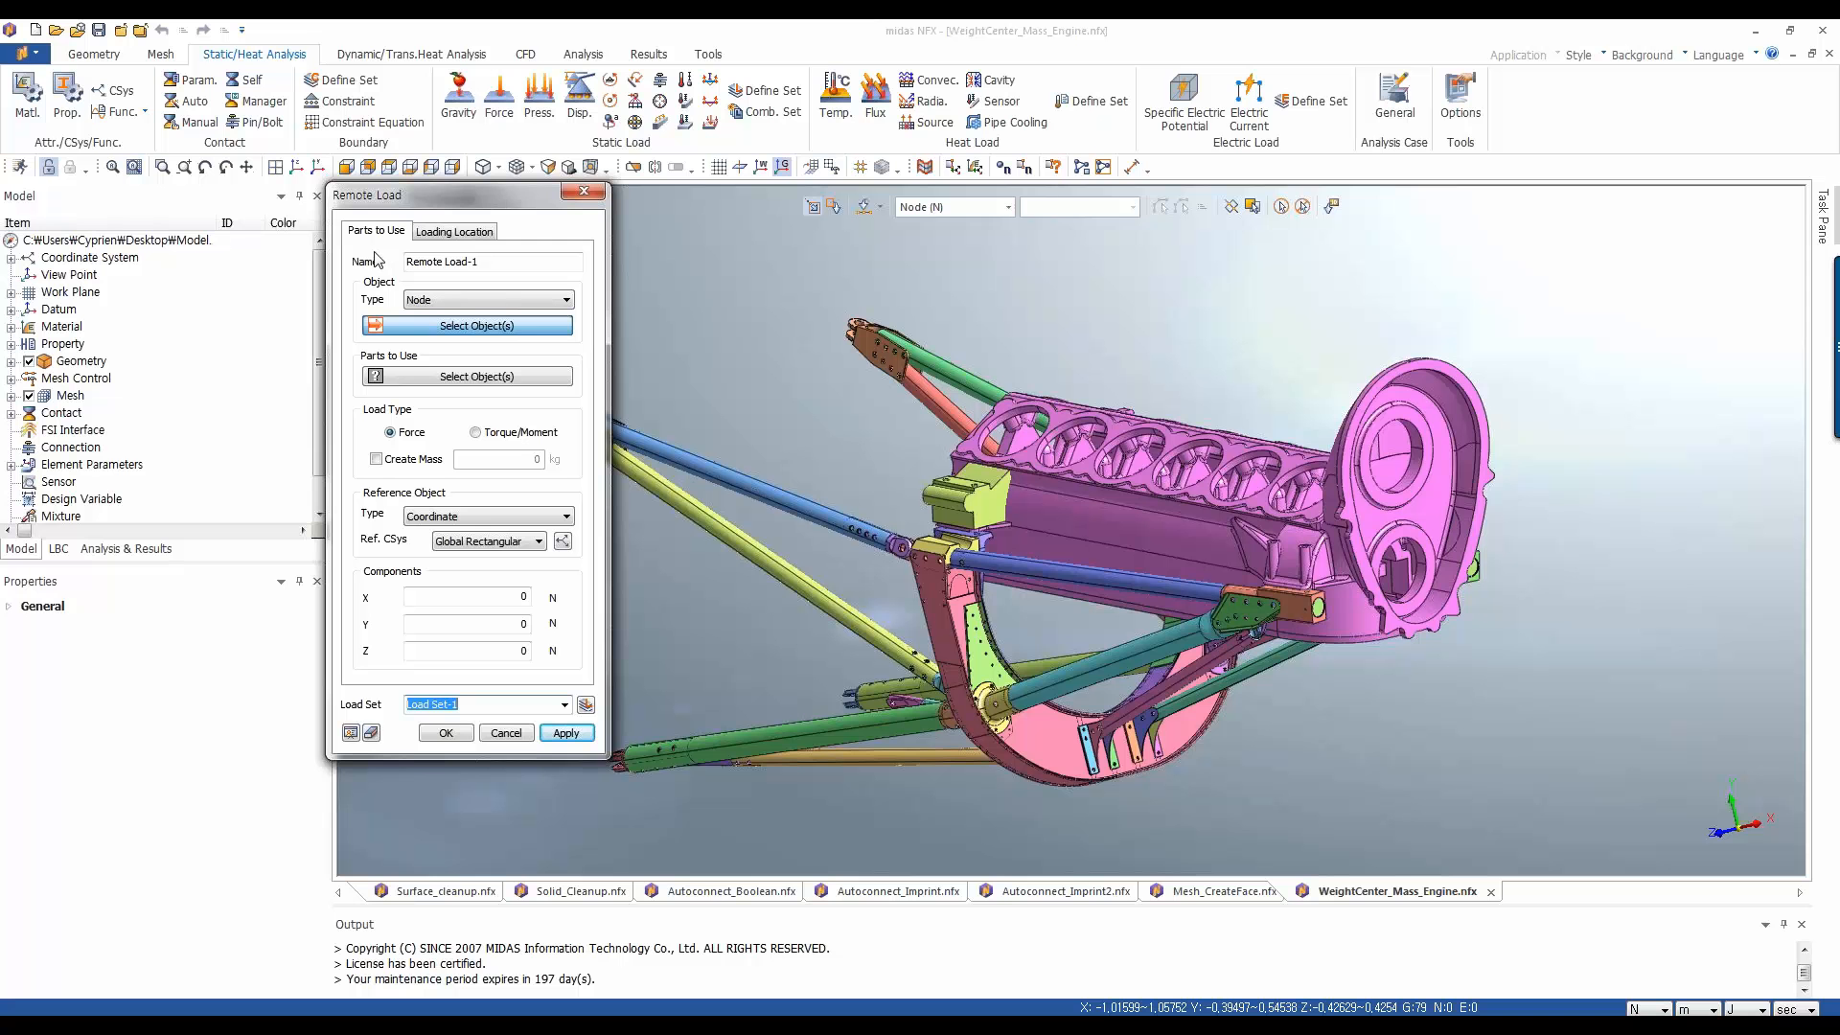
Hide the Engine solid in Geometry Set-1 to expose the supporting frame's mounting faces
left_click(11, 362)
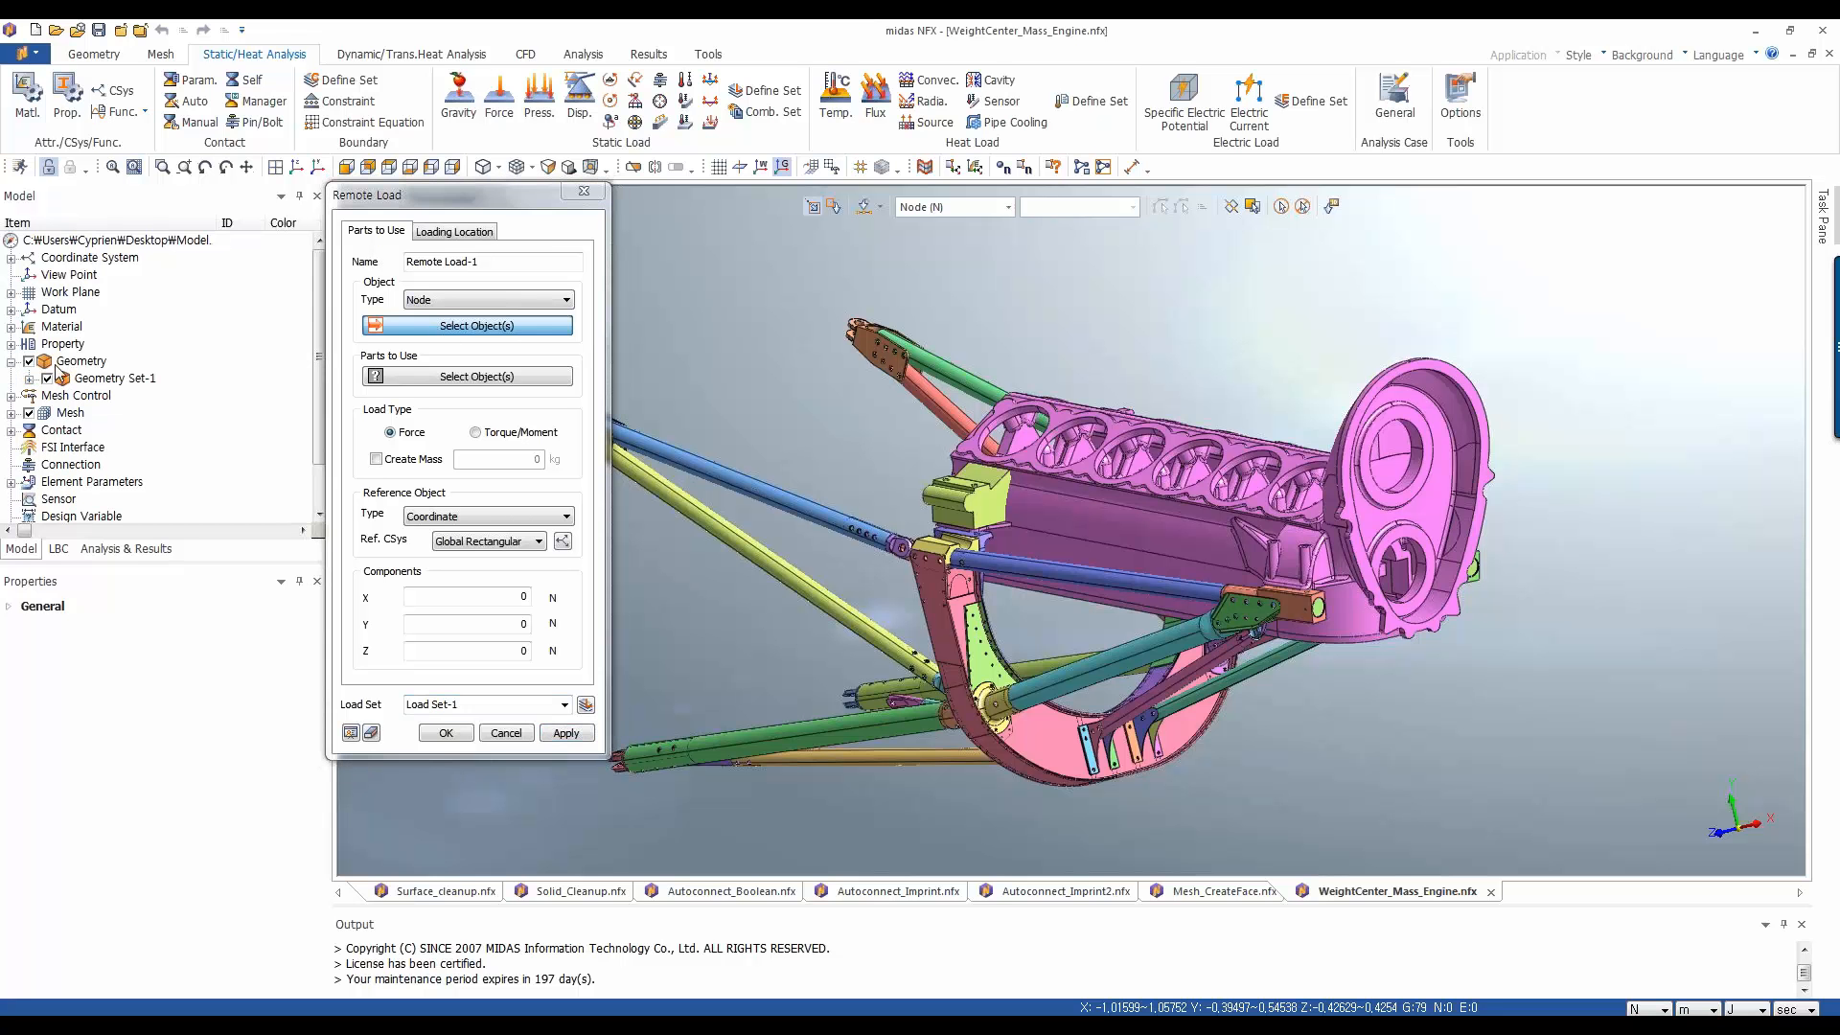
left_click(31, 381)
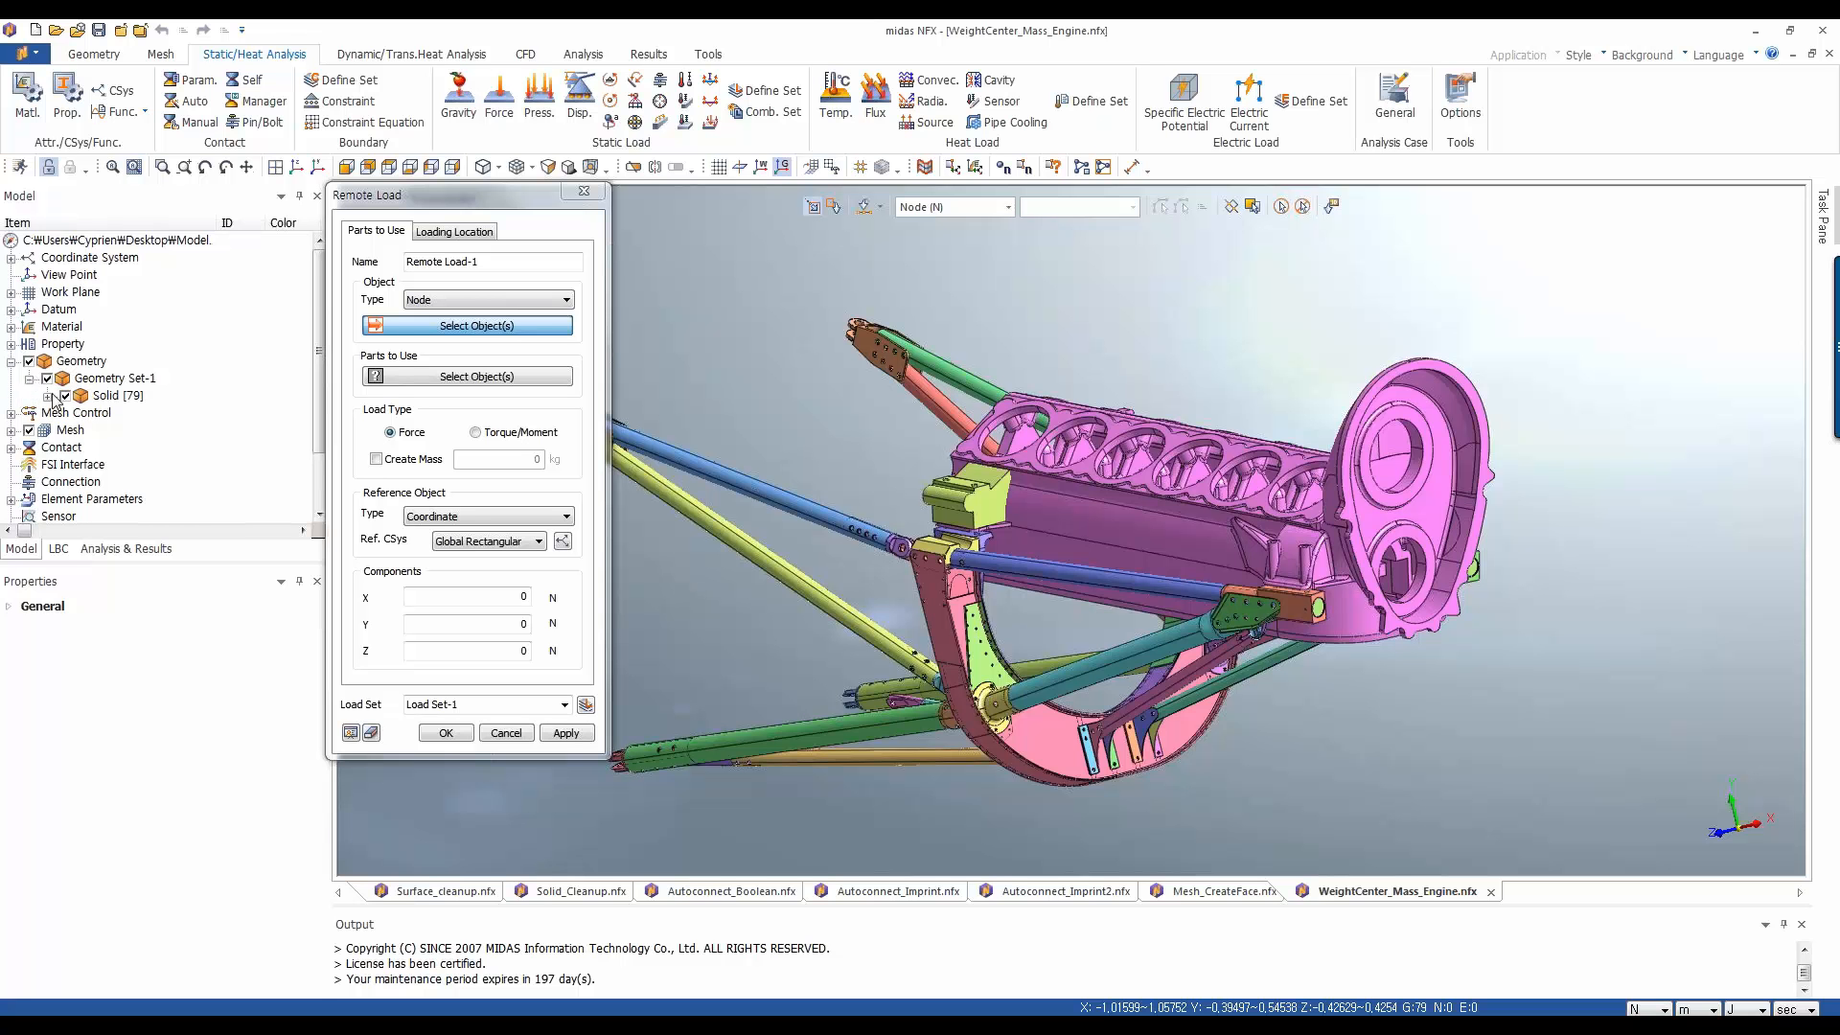
left_click(47, 396)
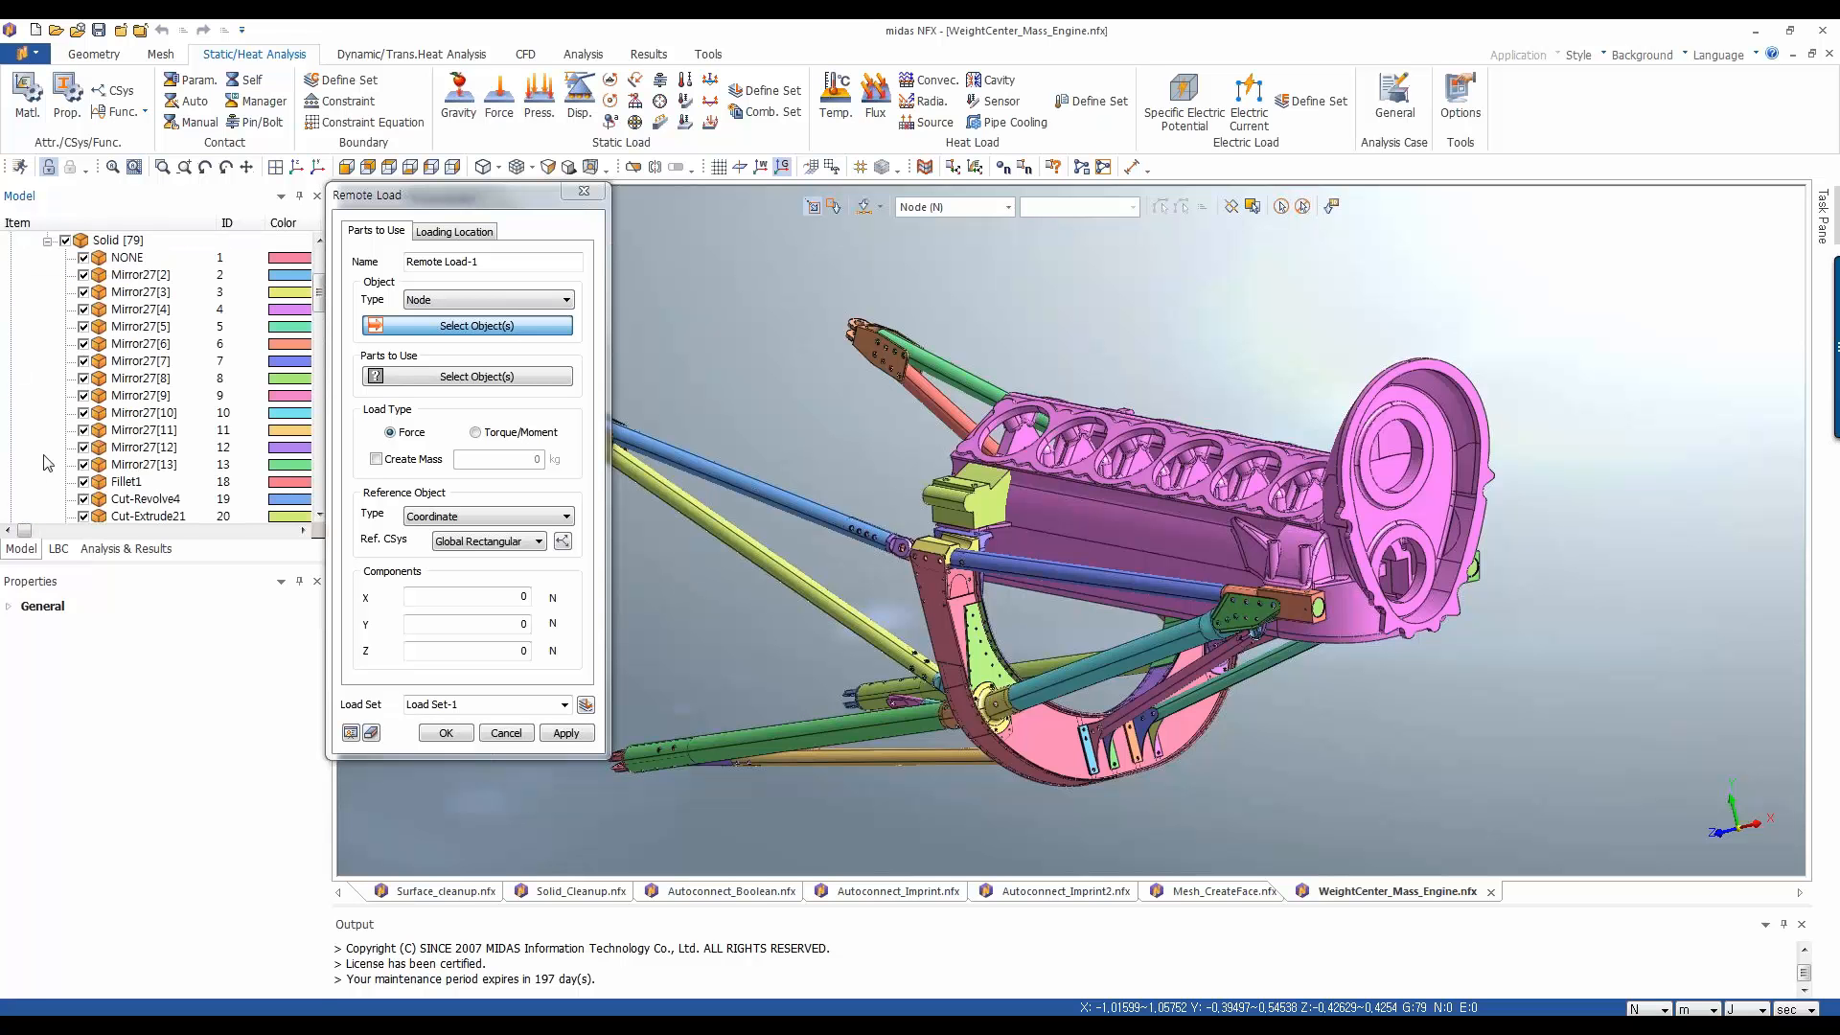
left_click(53, 428)
scroll(53, 425, "down", 2)
scroll(55, 425, "down", 1)
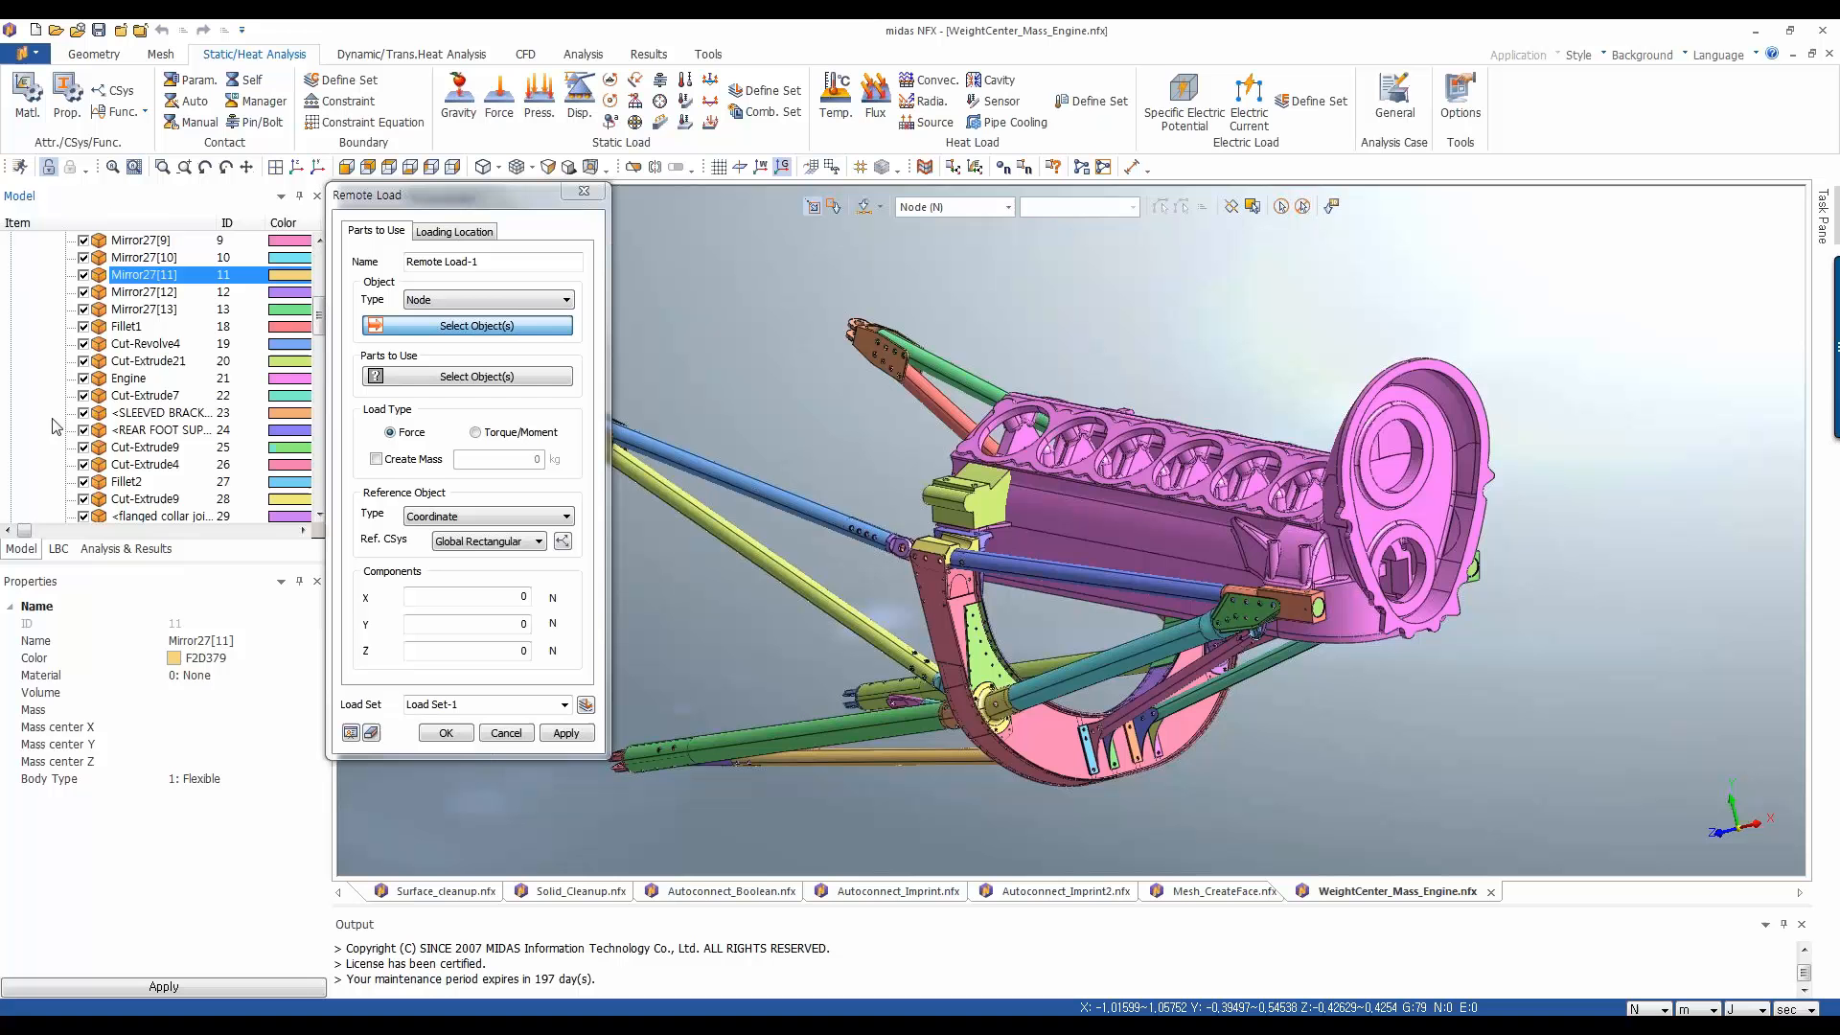
left_click(84, 378)
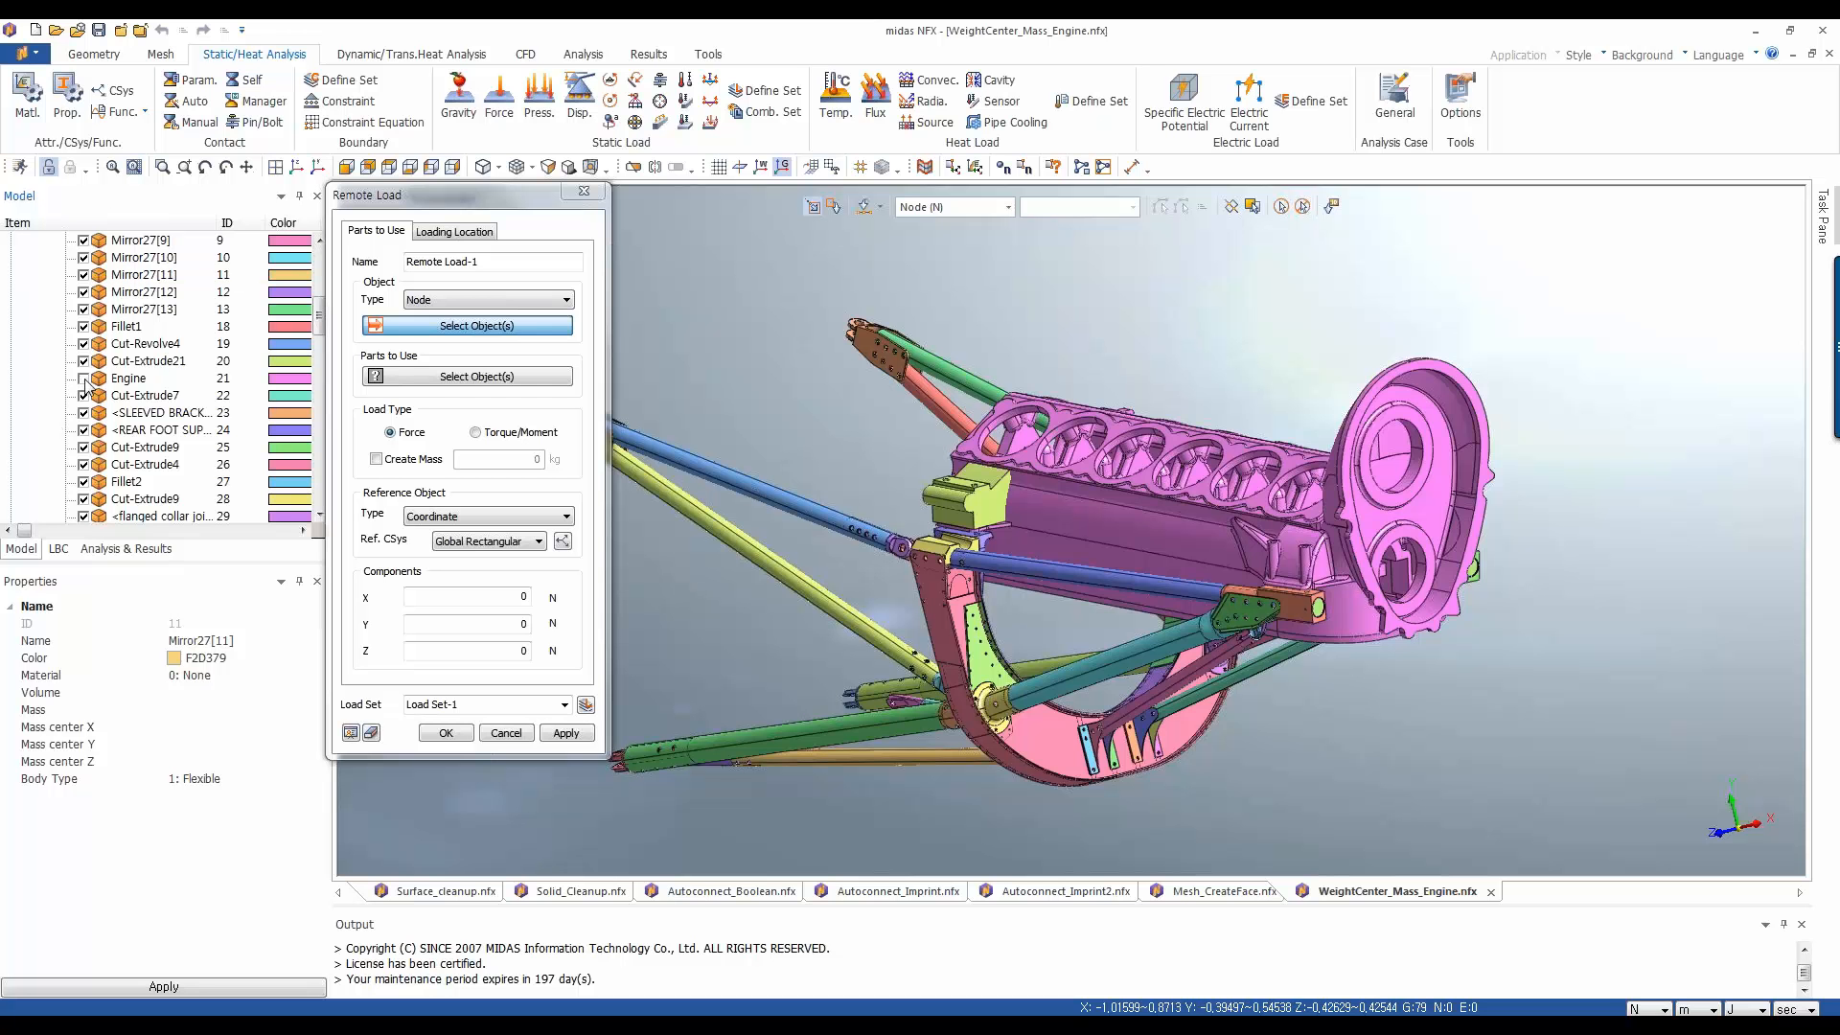
middle_click_drag(1274, 358, 1266, 361)
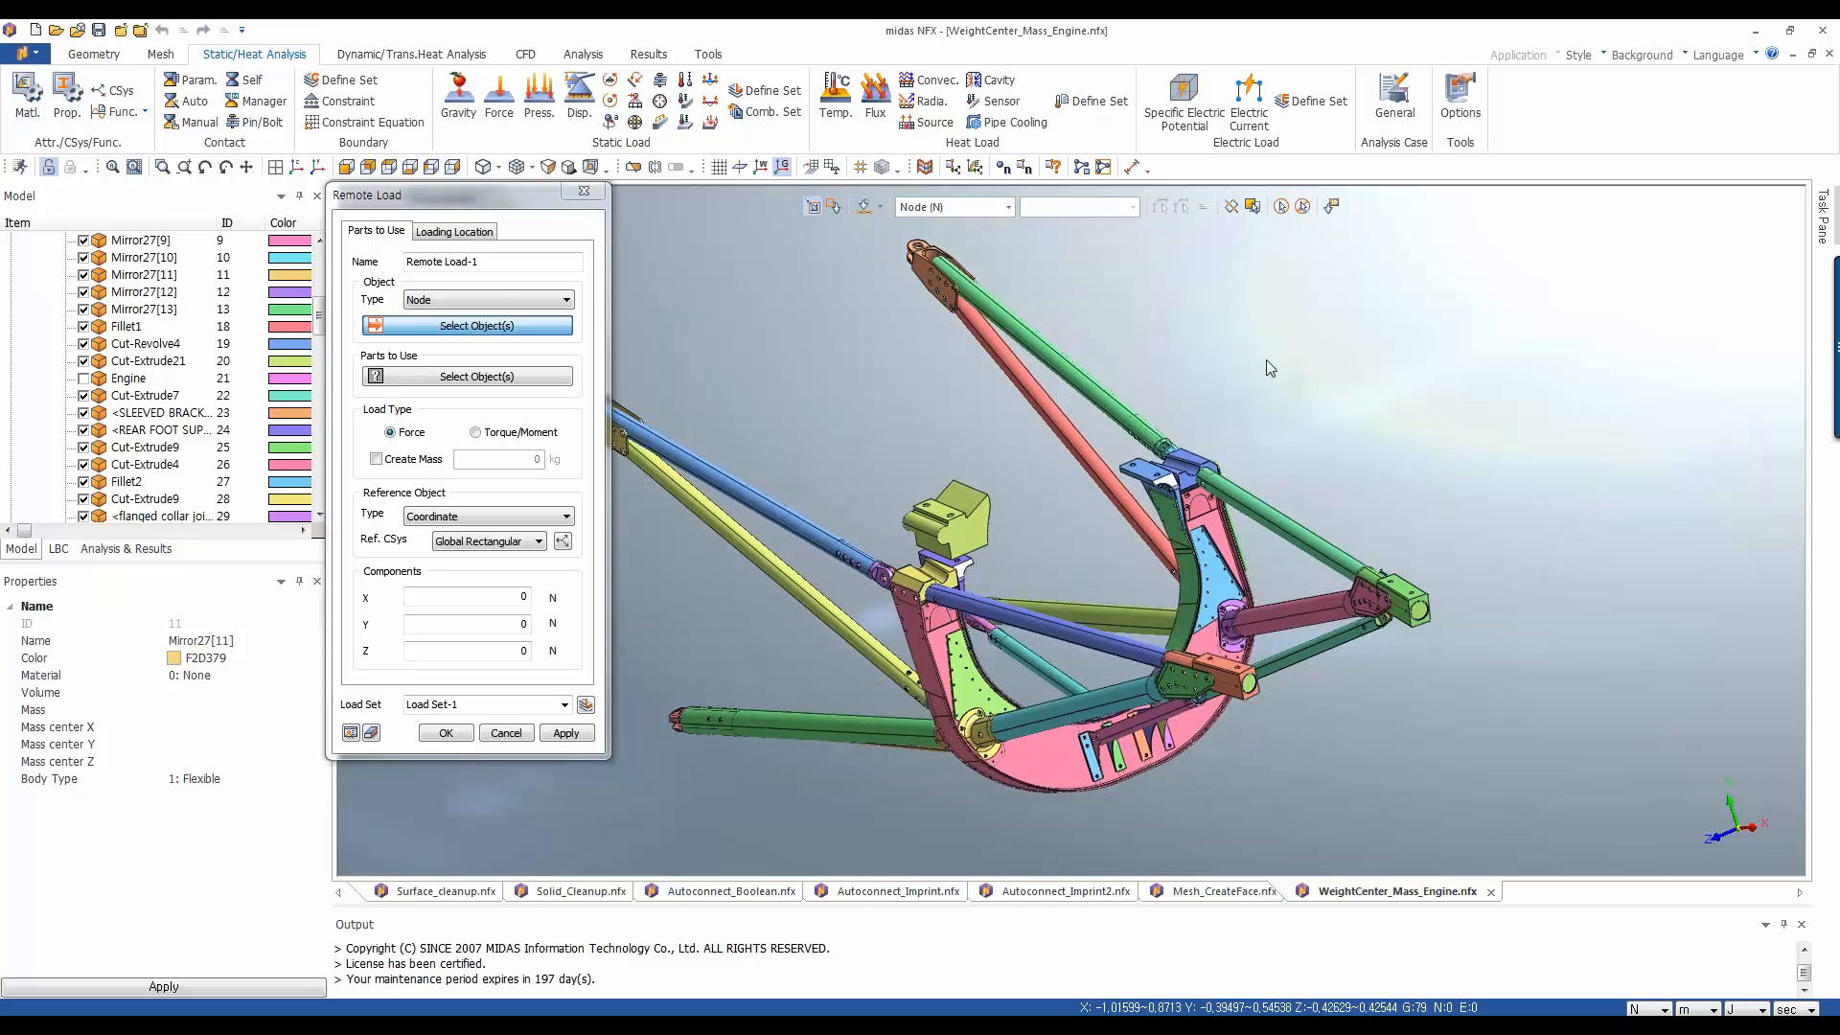
Set the remote load's object type to Face and select the four flat mounting faces on the frame supports
left_click(477, 301)
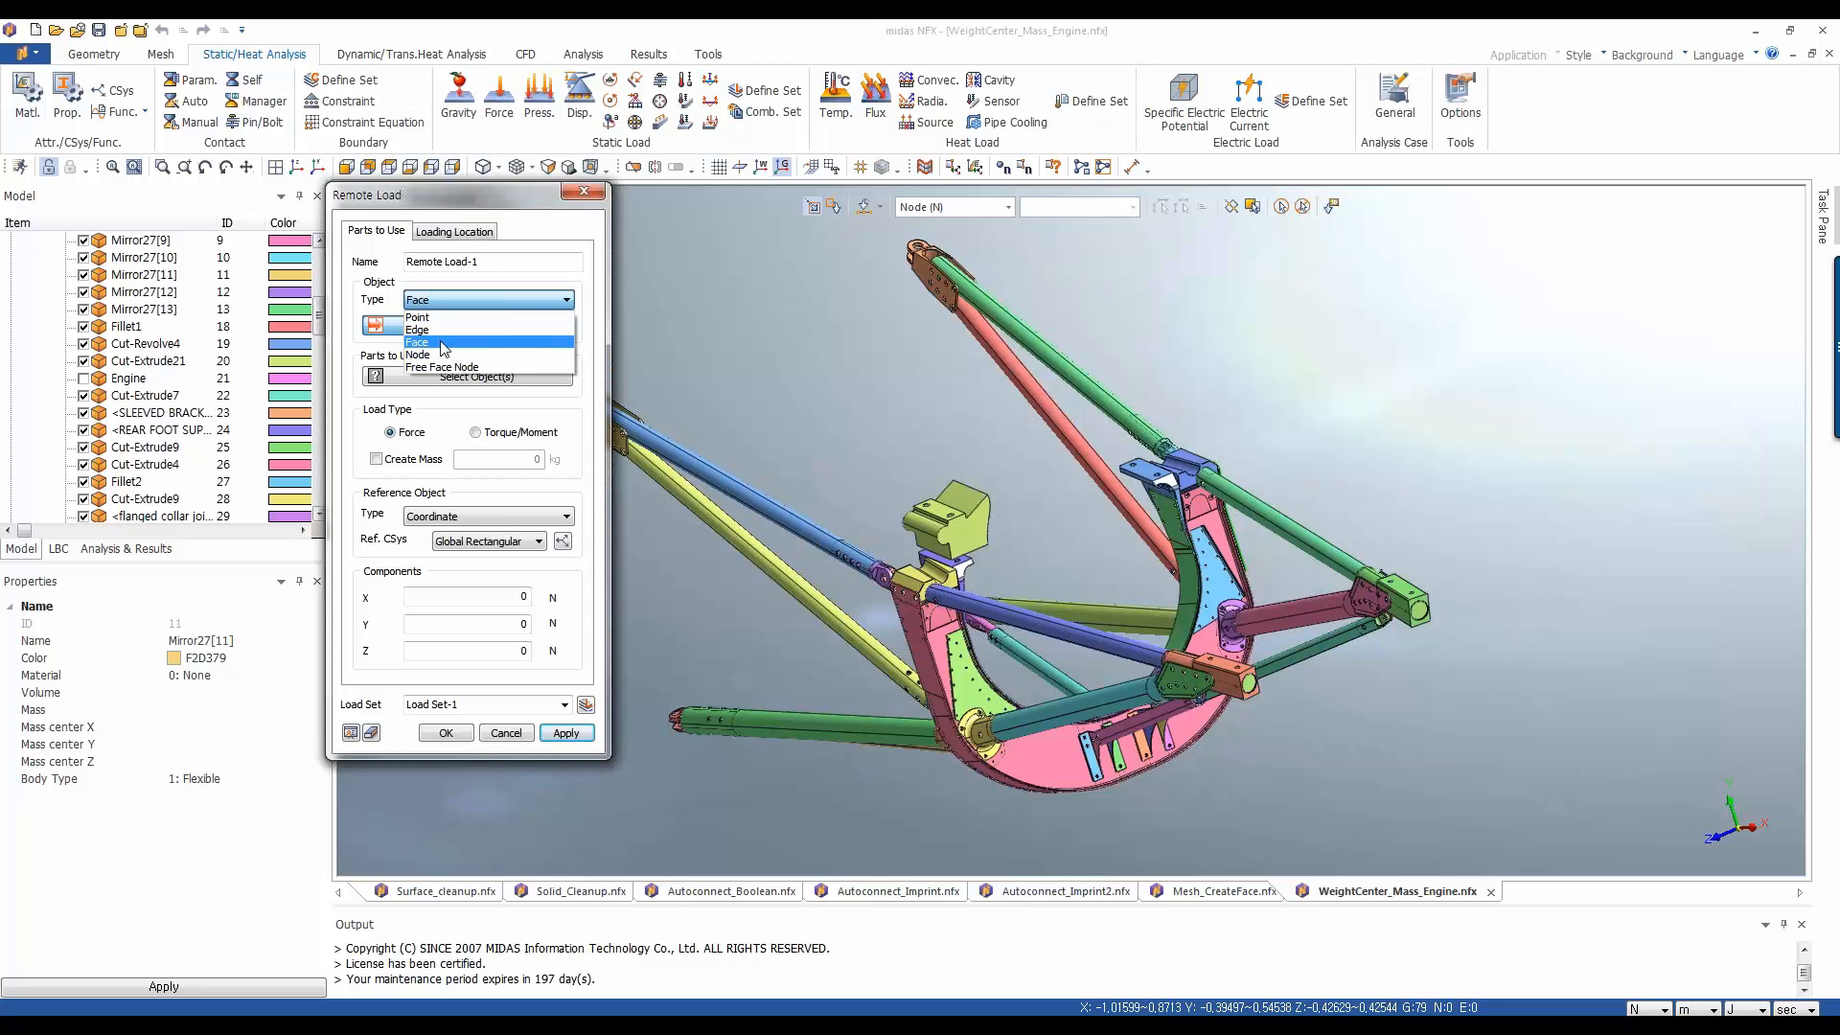
left_click(444, 343)
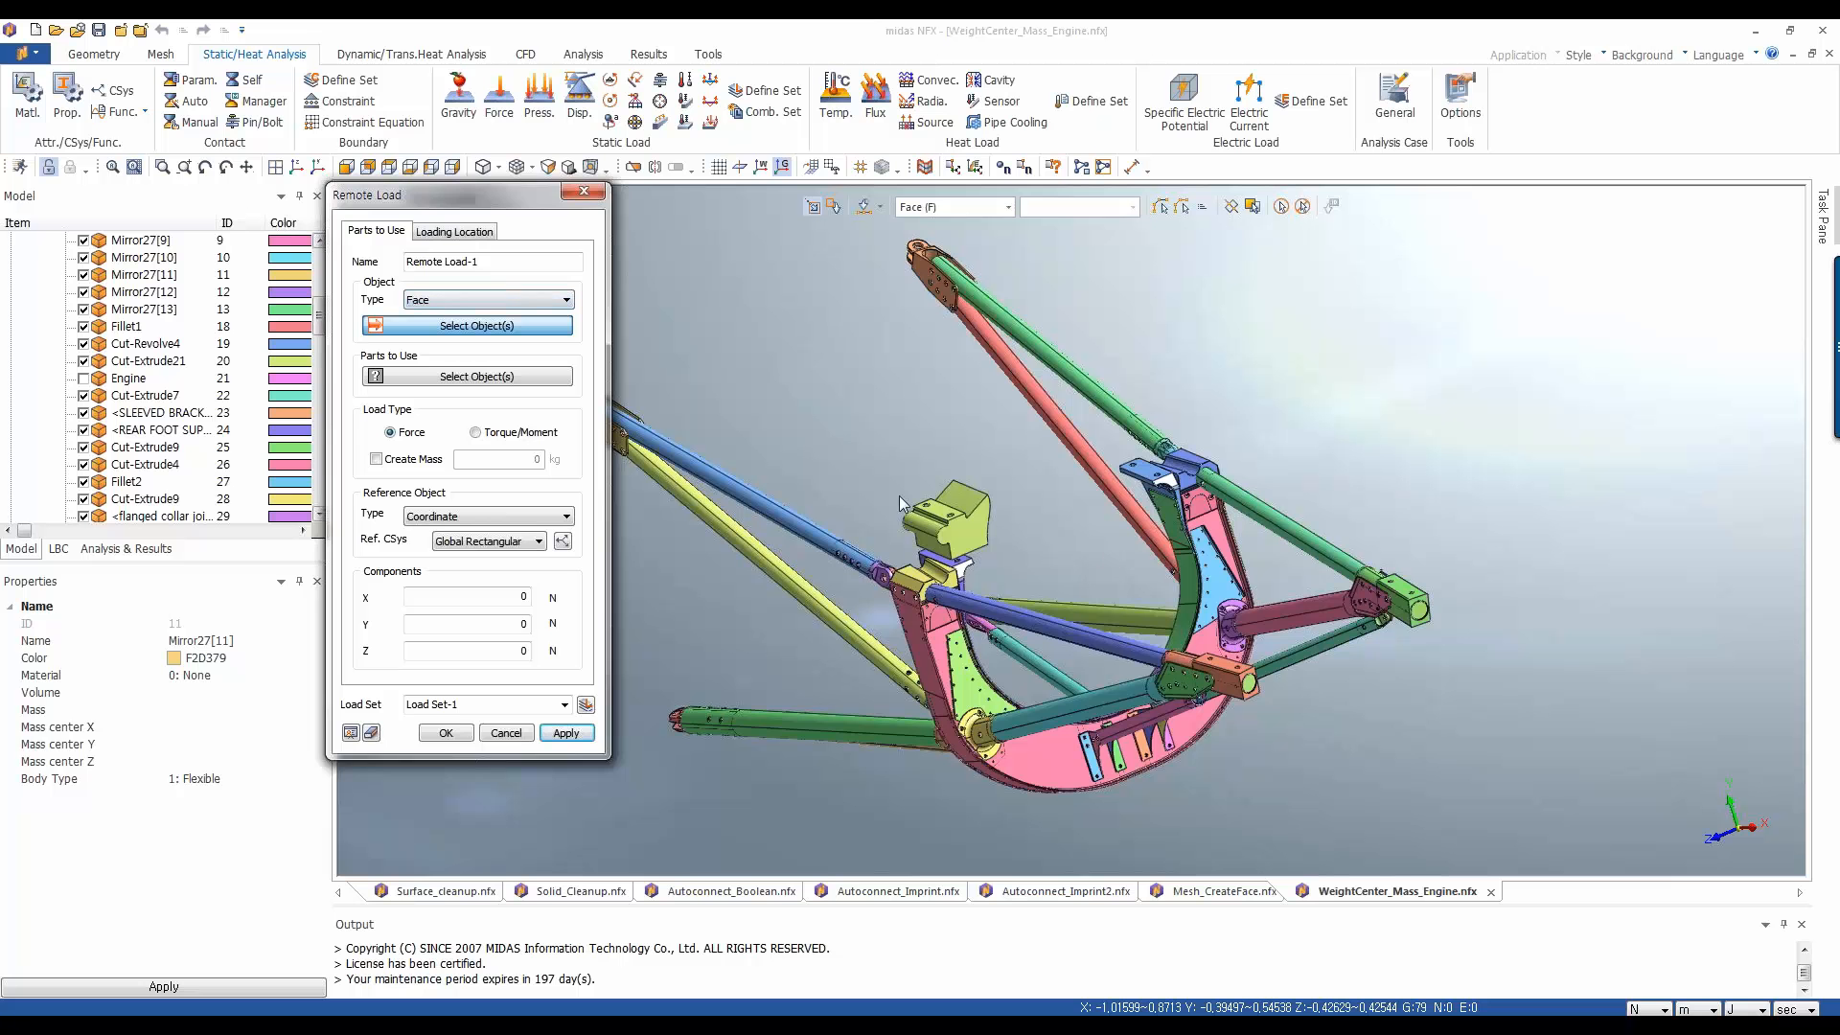
left_click(939, 518)
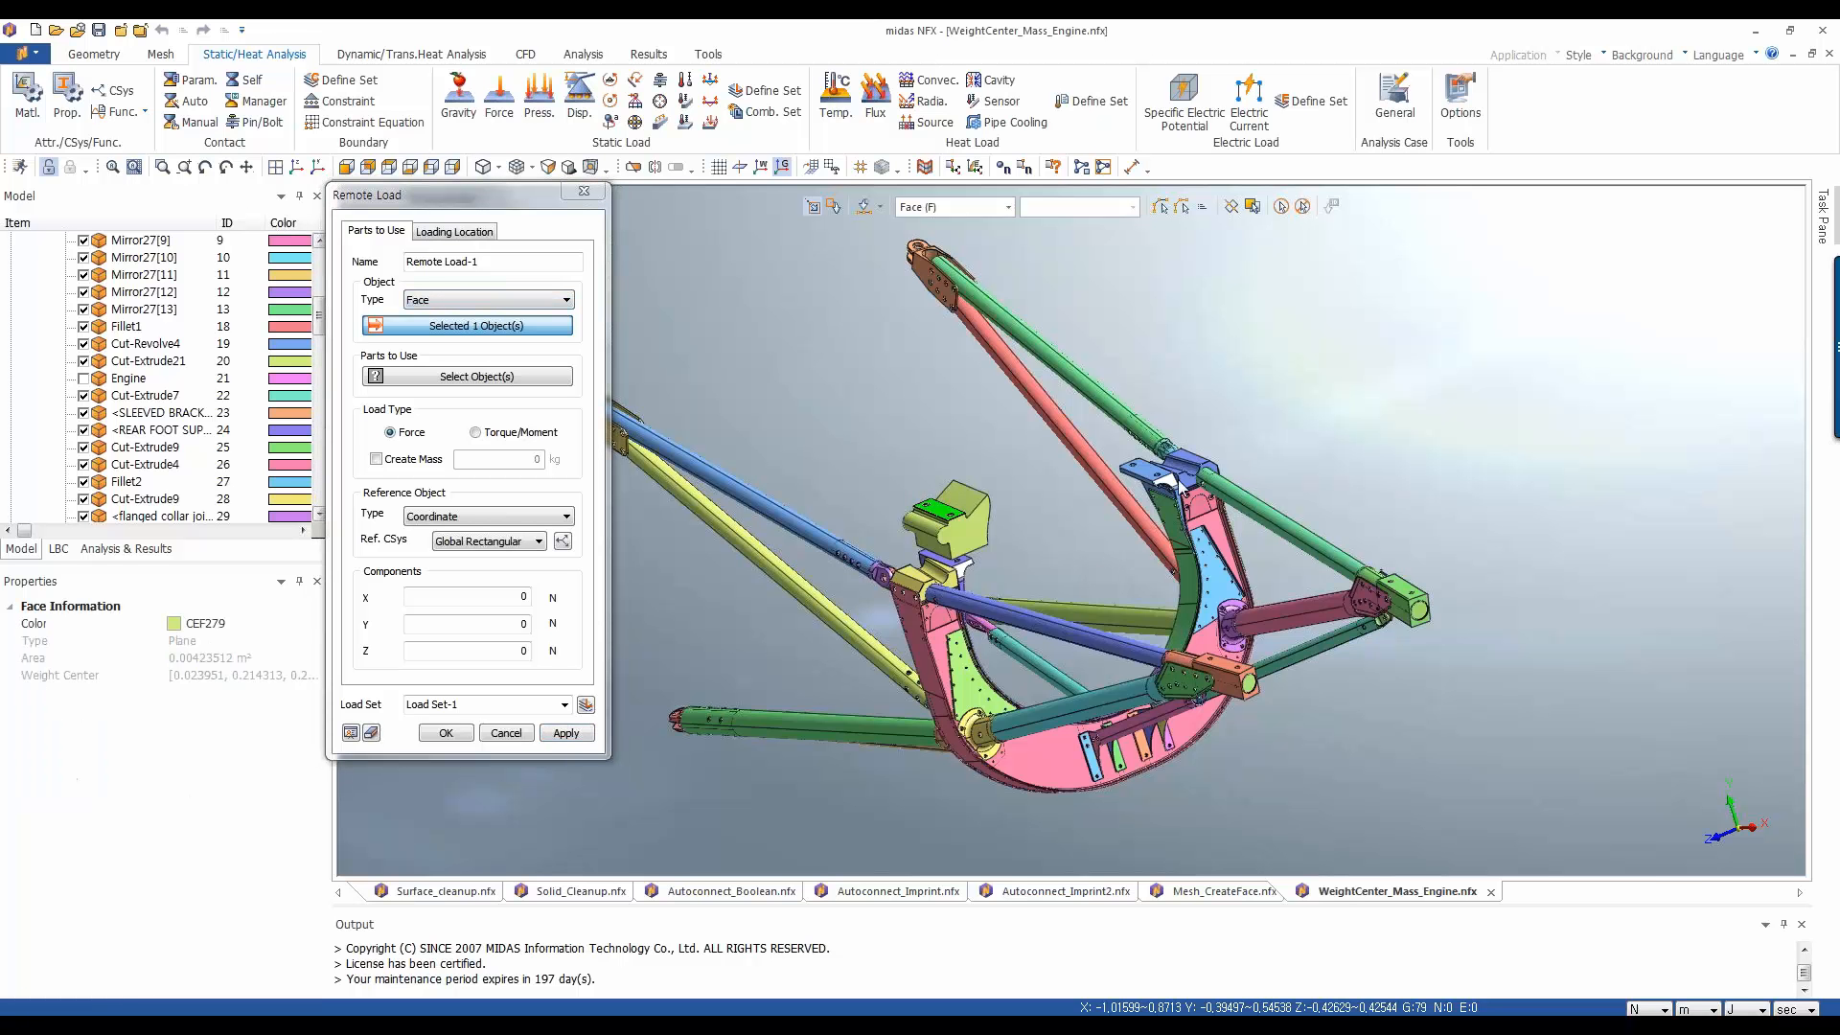
left_click(1153, 479)
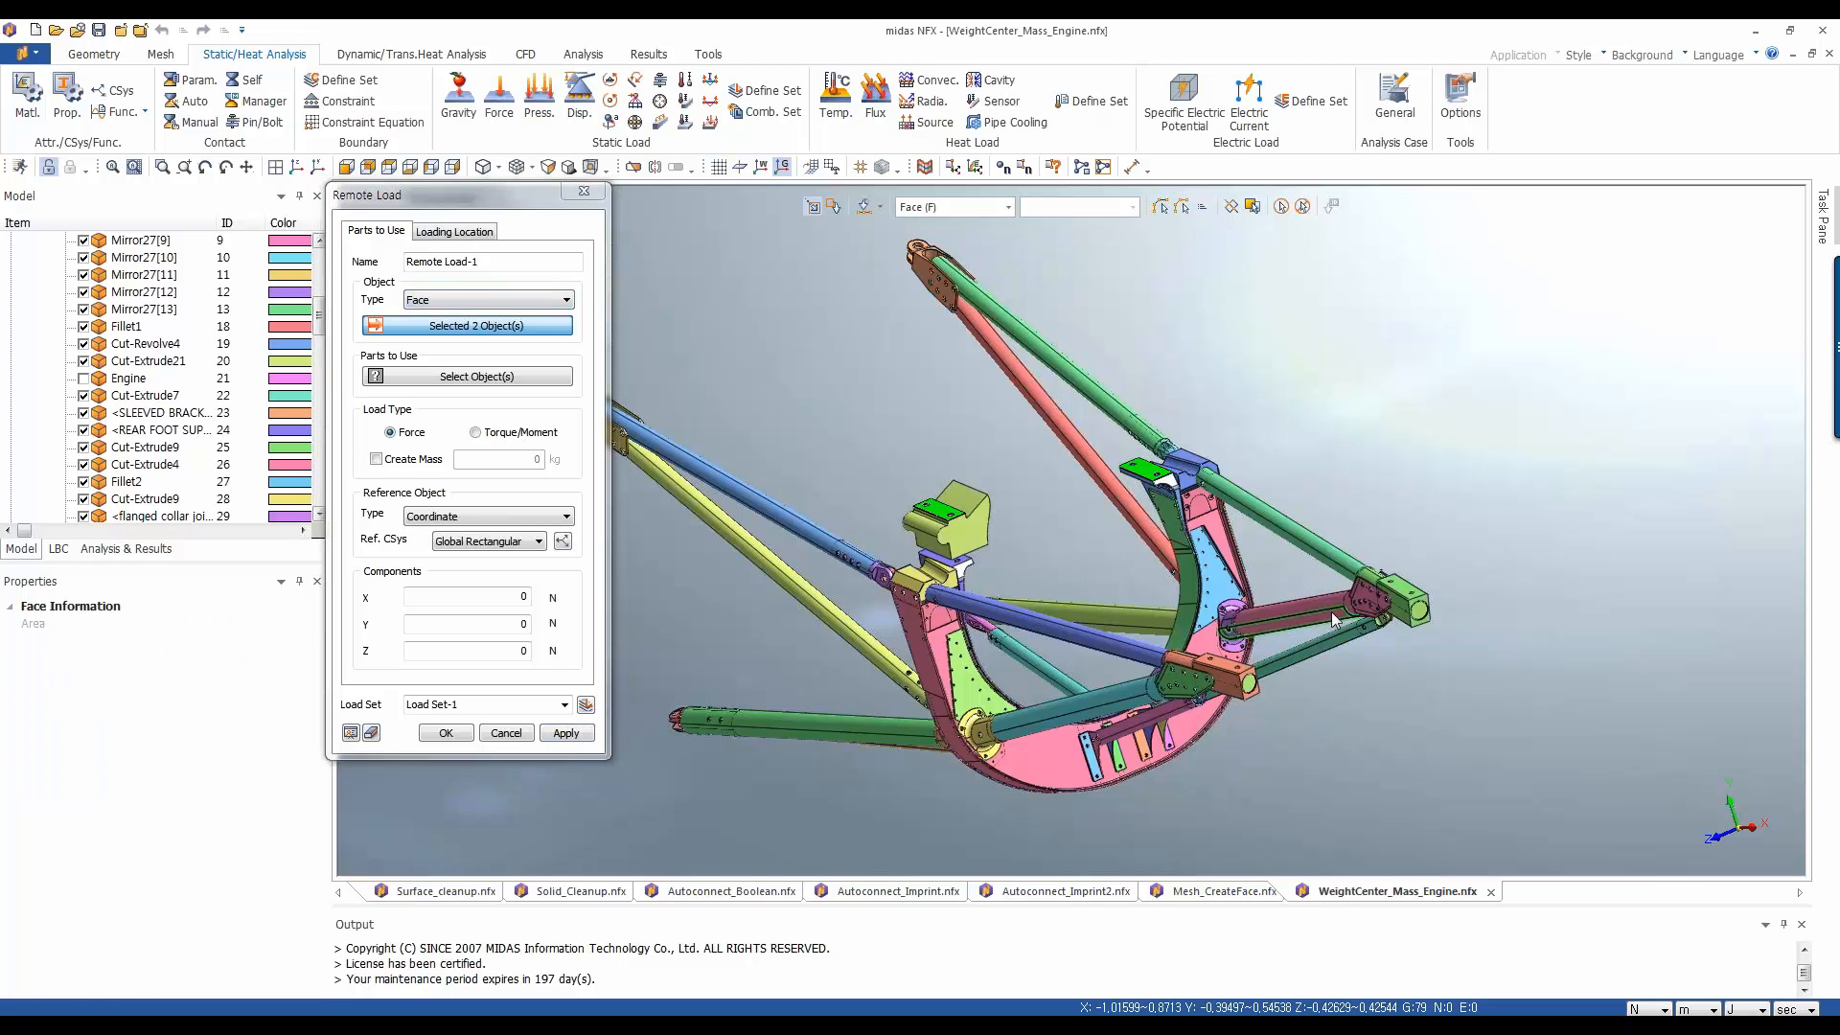
left_click(1411, 601)
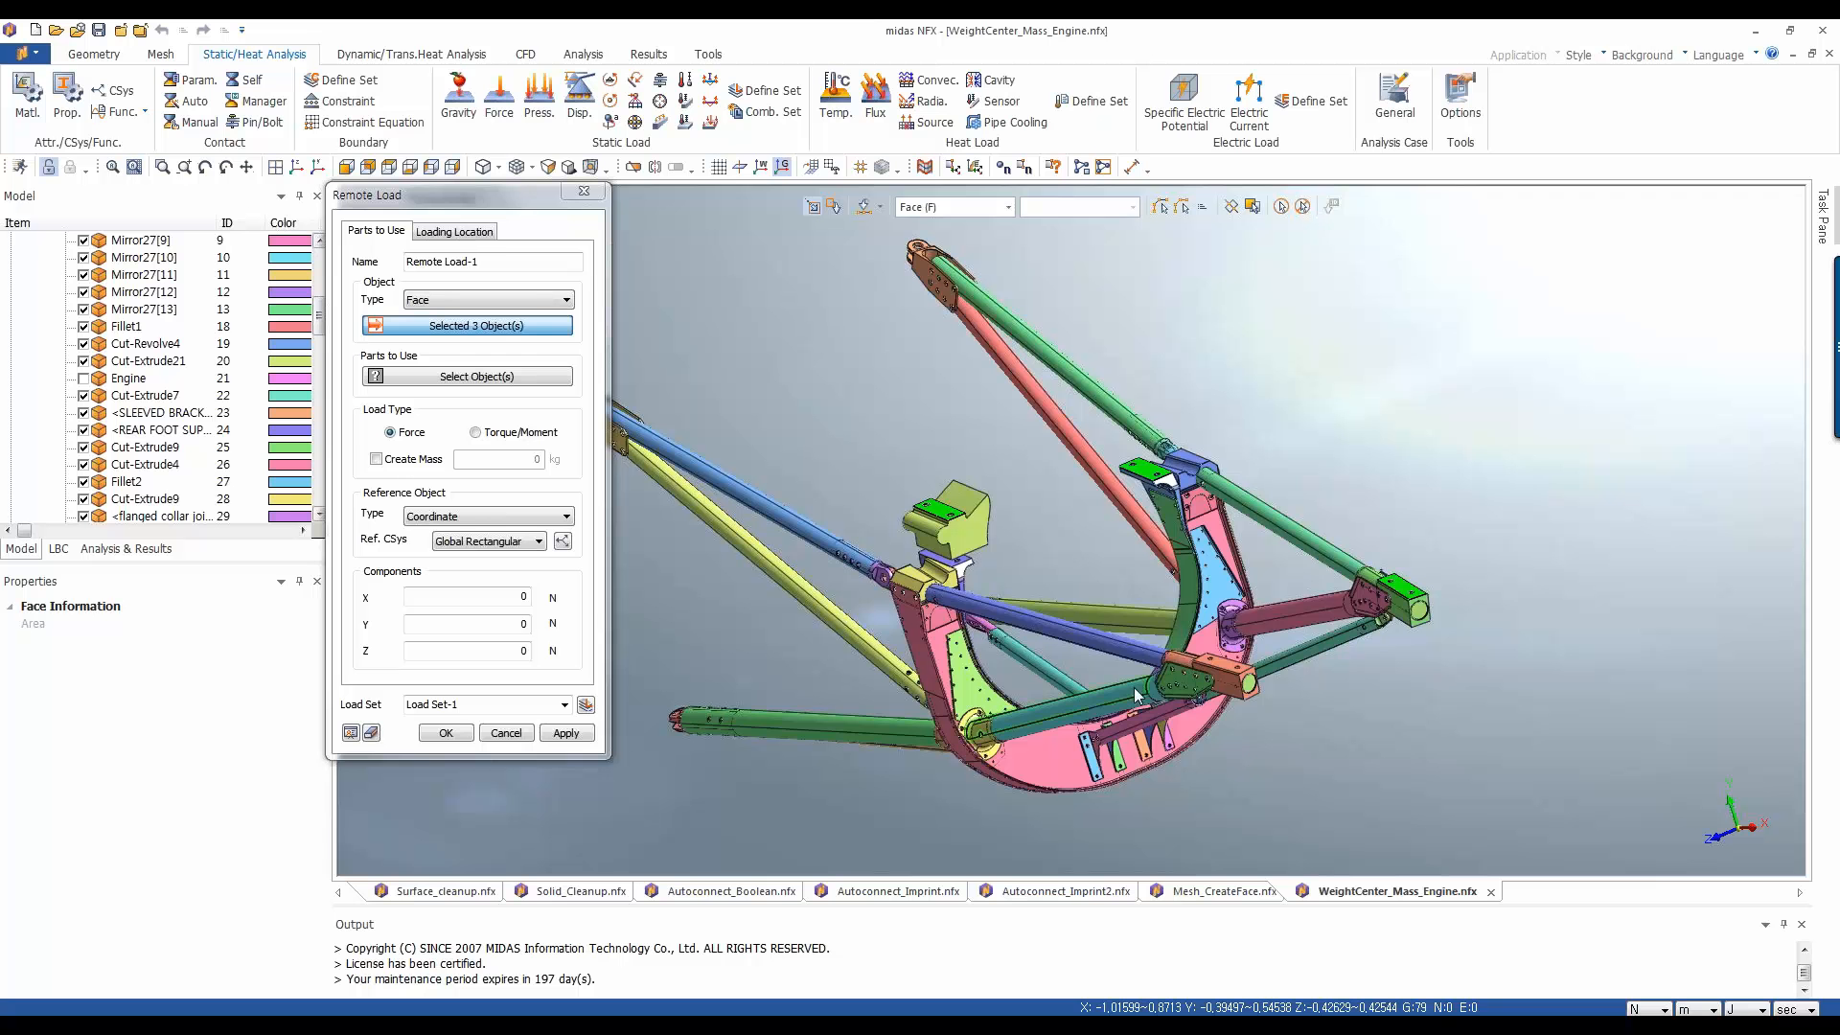
left_click(1215, 660)
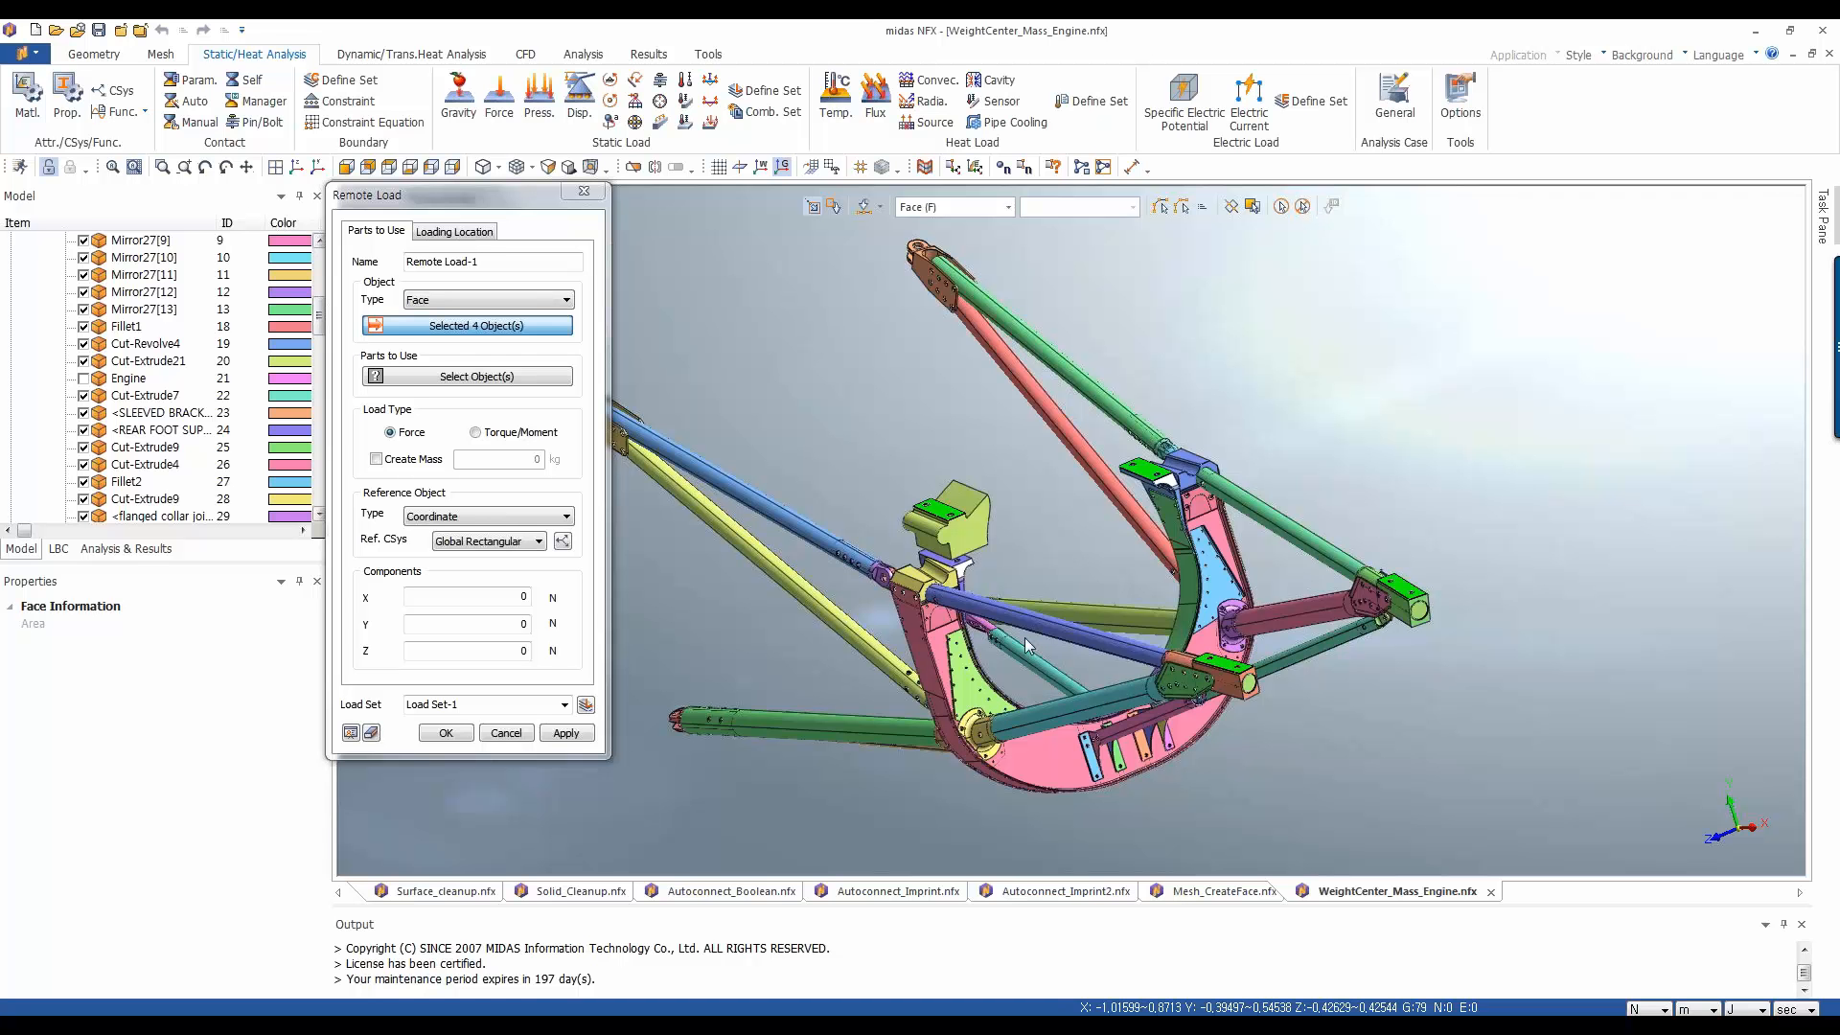
Show the Engine solid again and select it as the part to use for the remote load
left_click(412, 377)
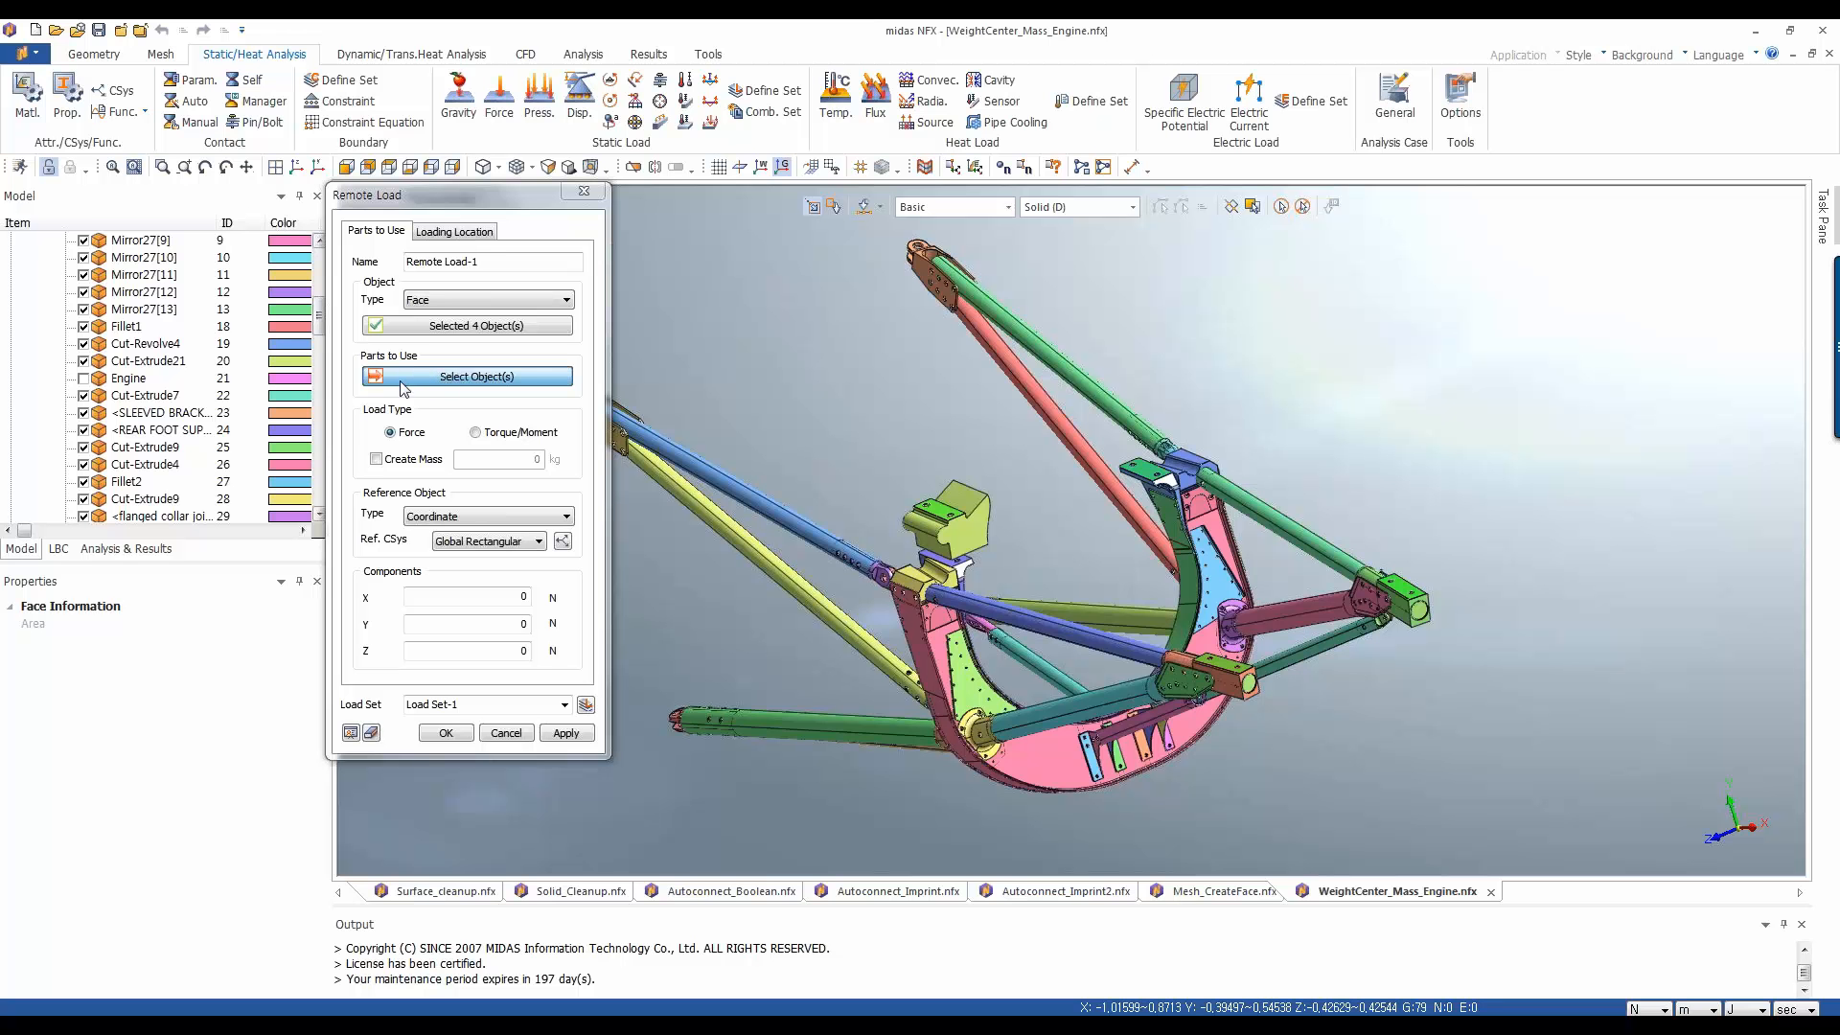
left_click(83, 378)
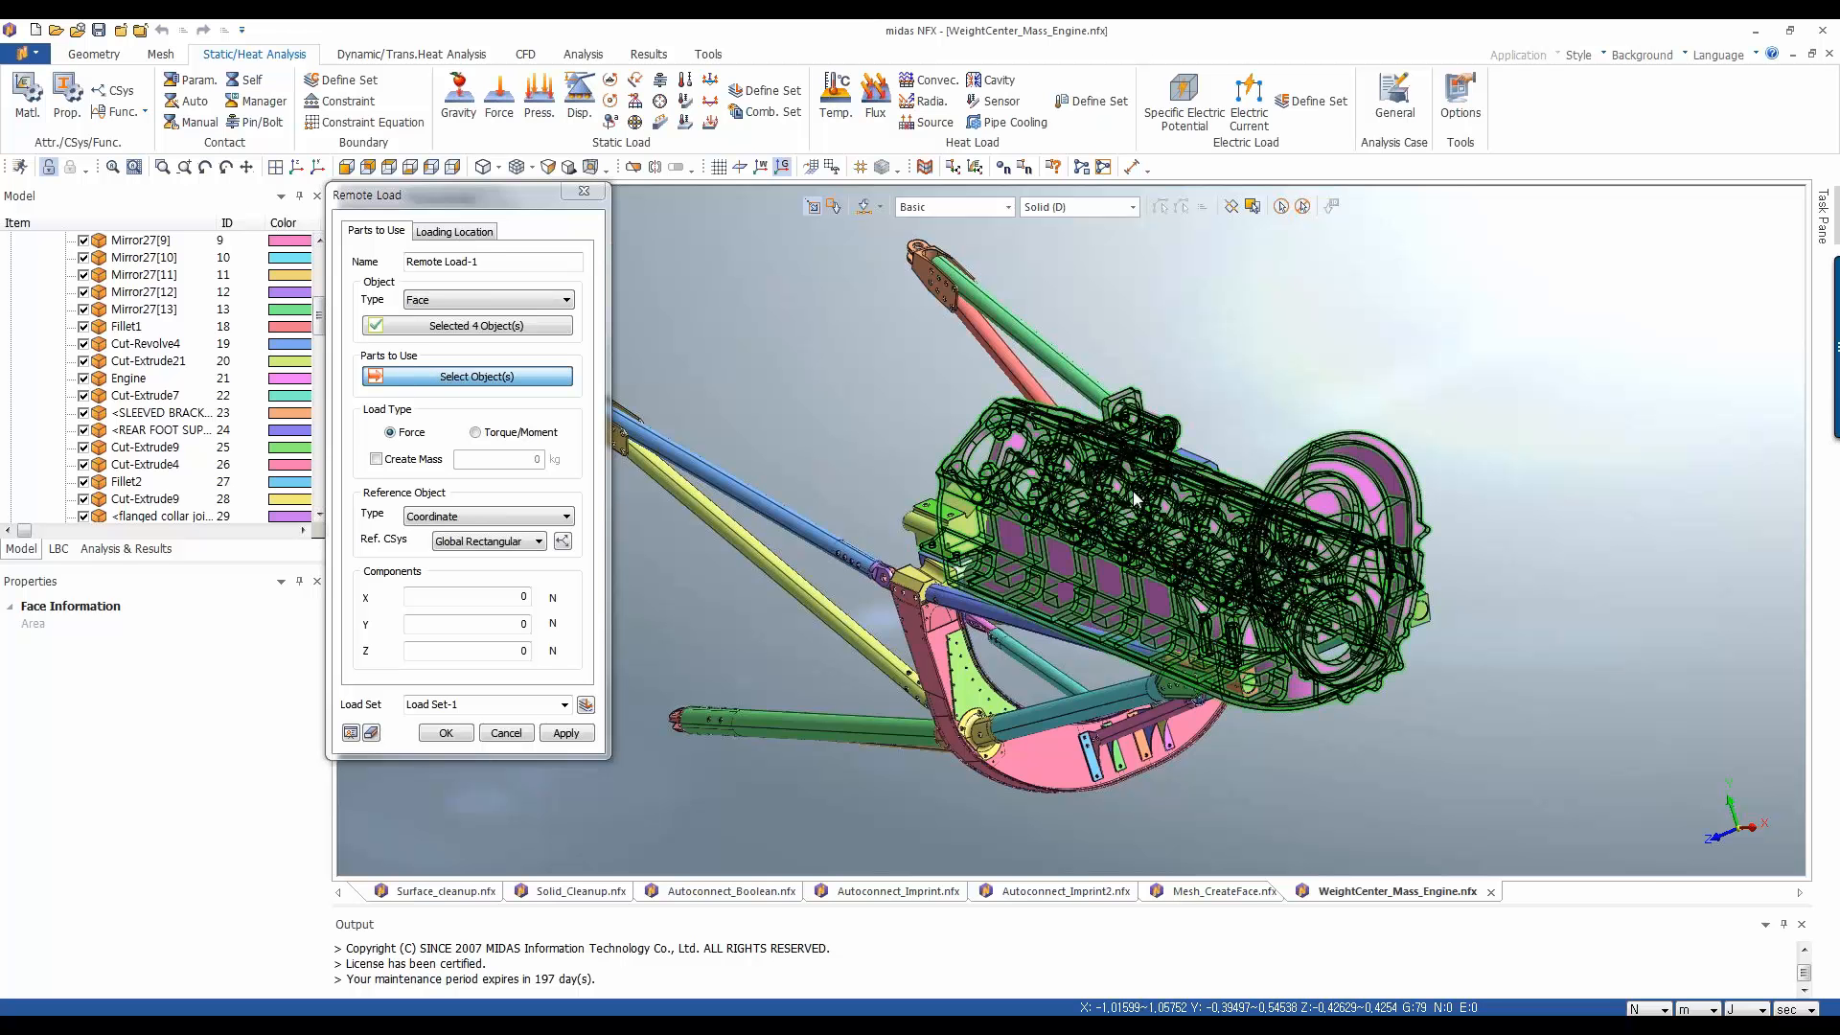
left_click(1203, 494)
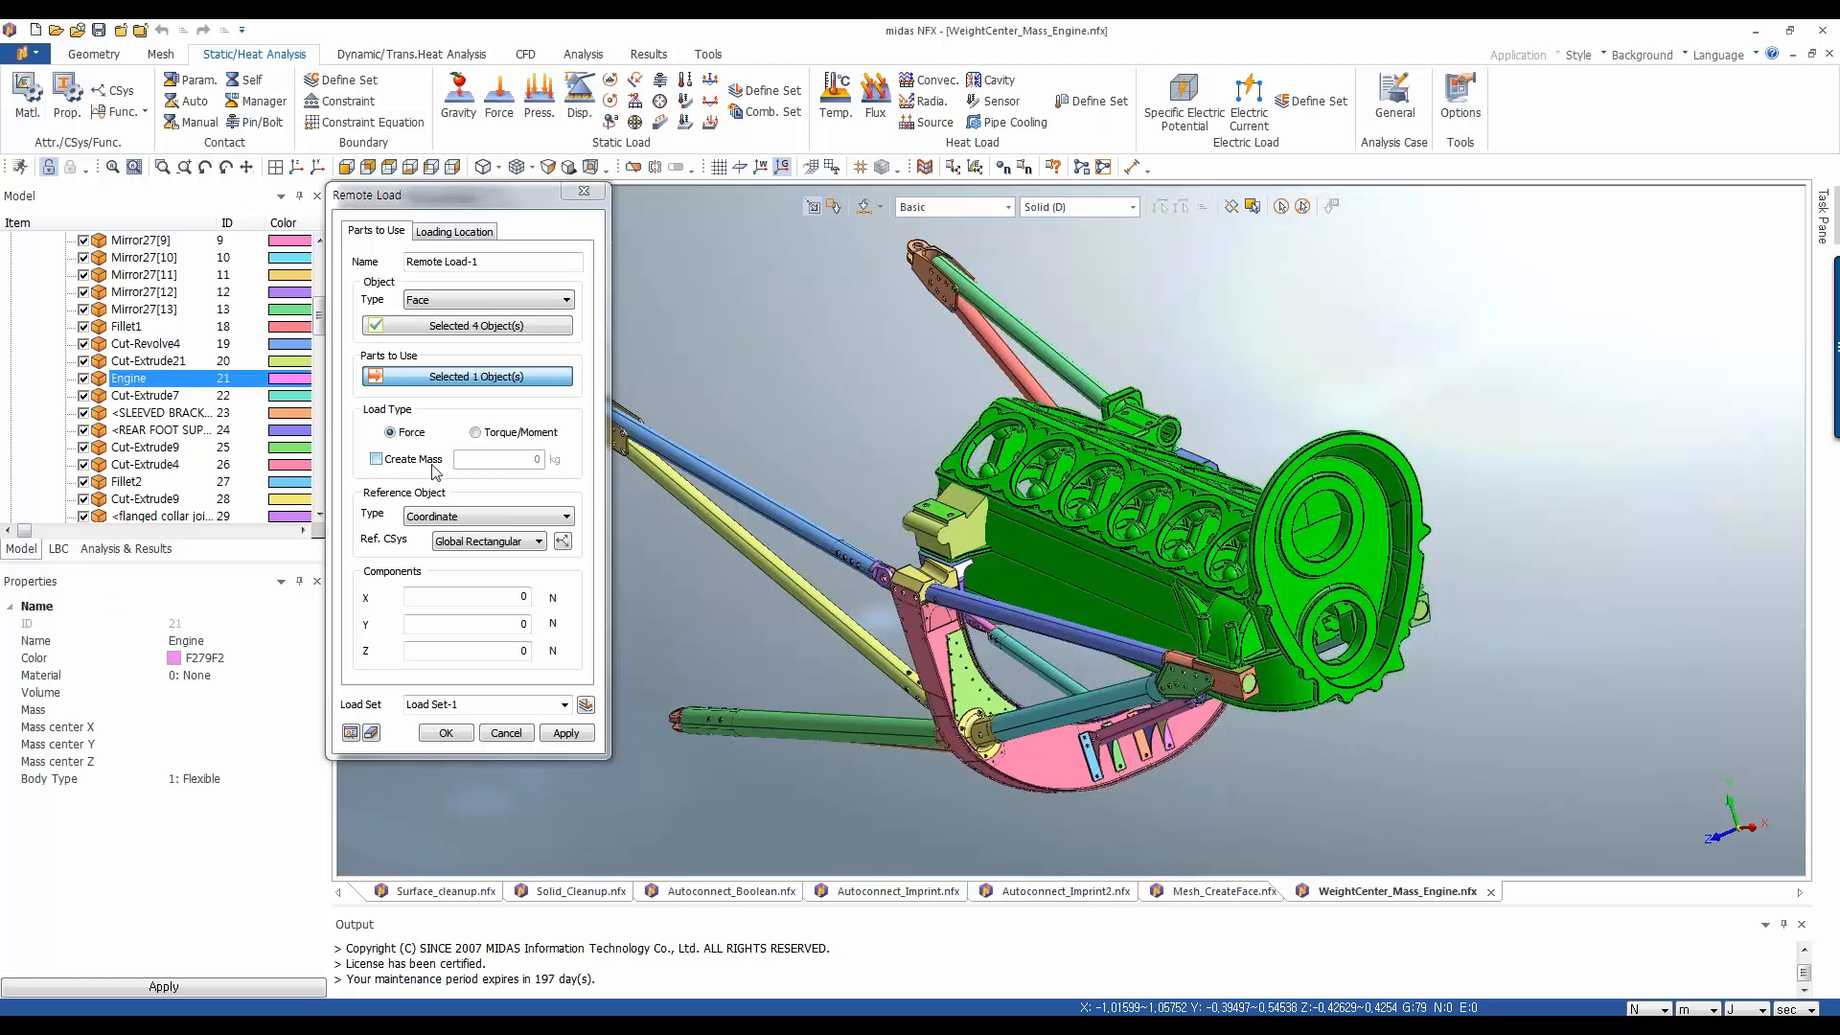
Enable mass creation with a mass of 1 kg and create the force-type remote load Remote Load-1
left_click(377, 459)
left_click(377, 459)
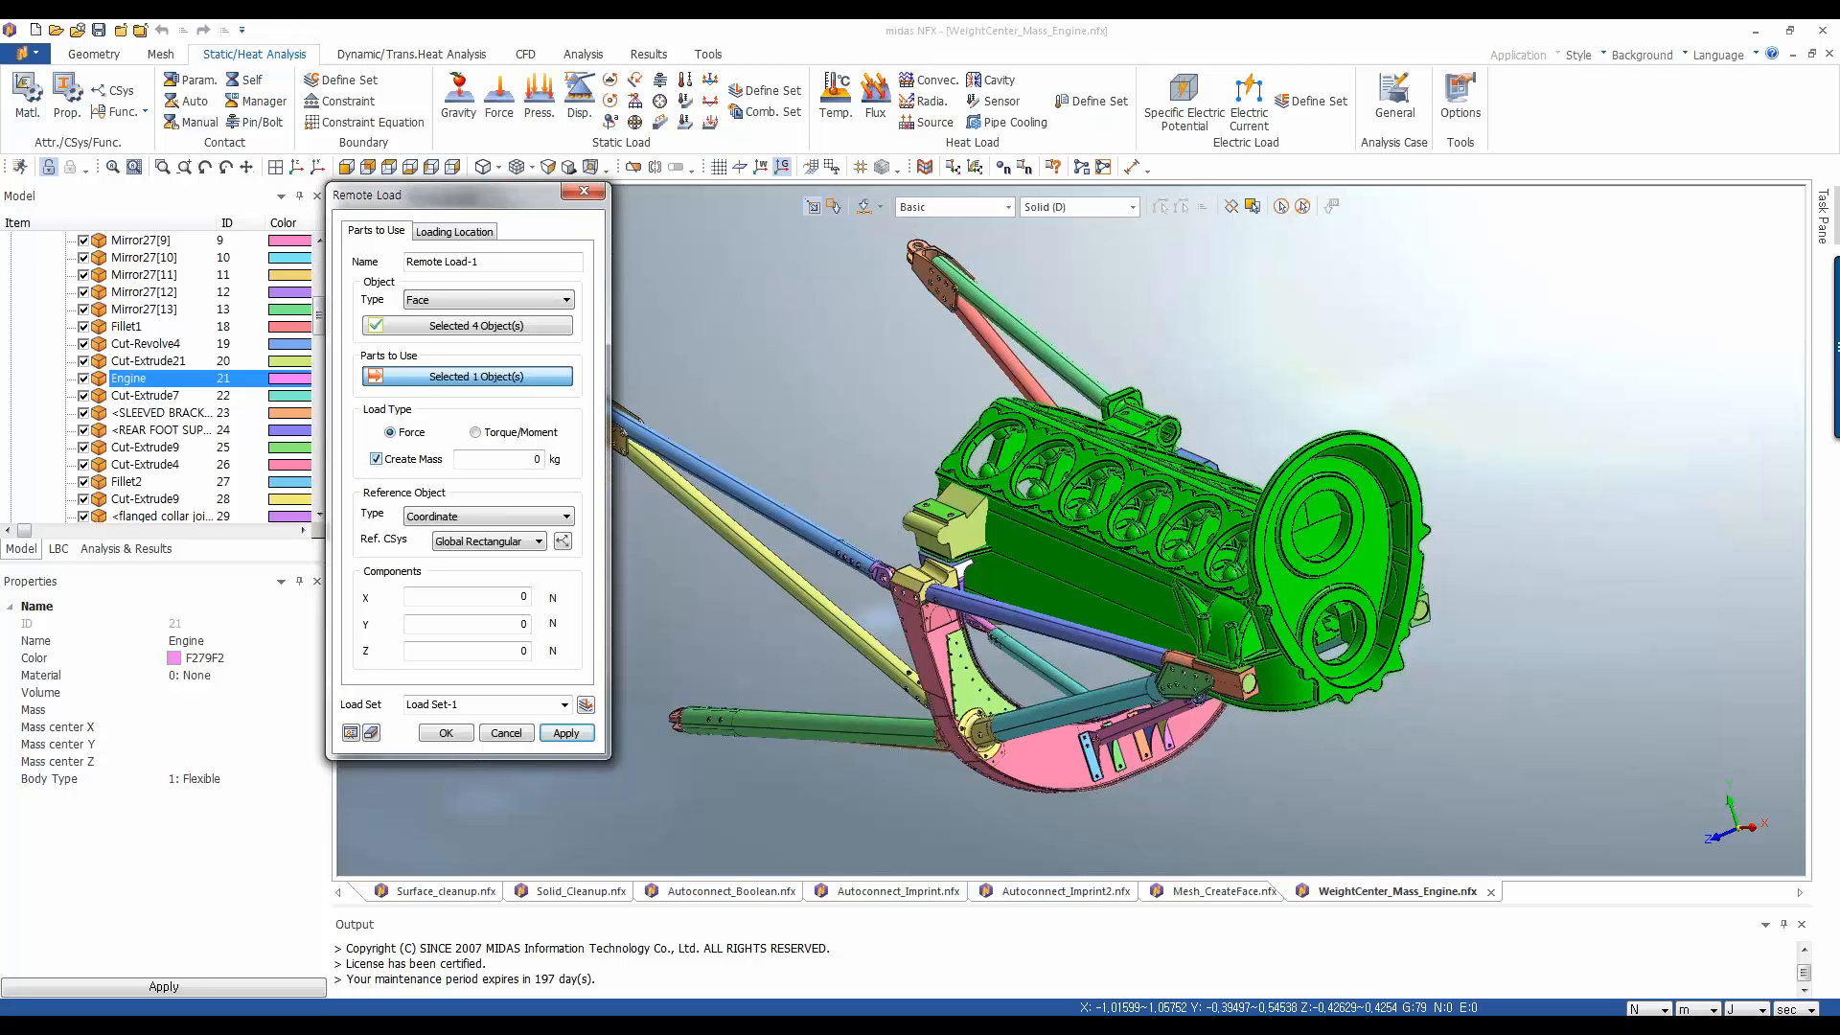
left_click_drag(521, 200, 568, 229)
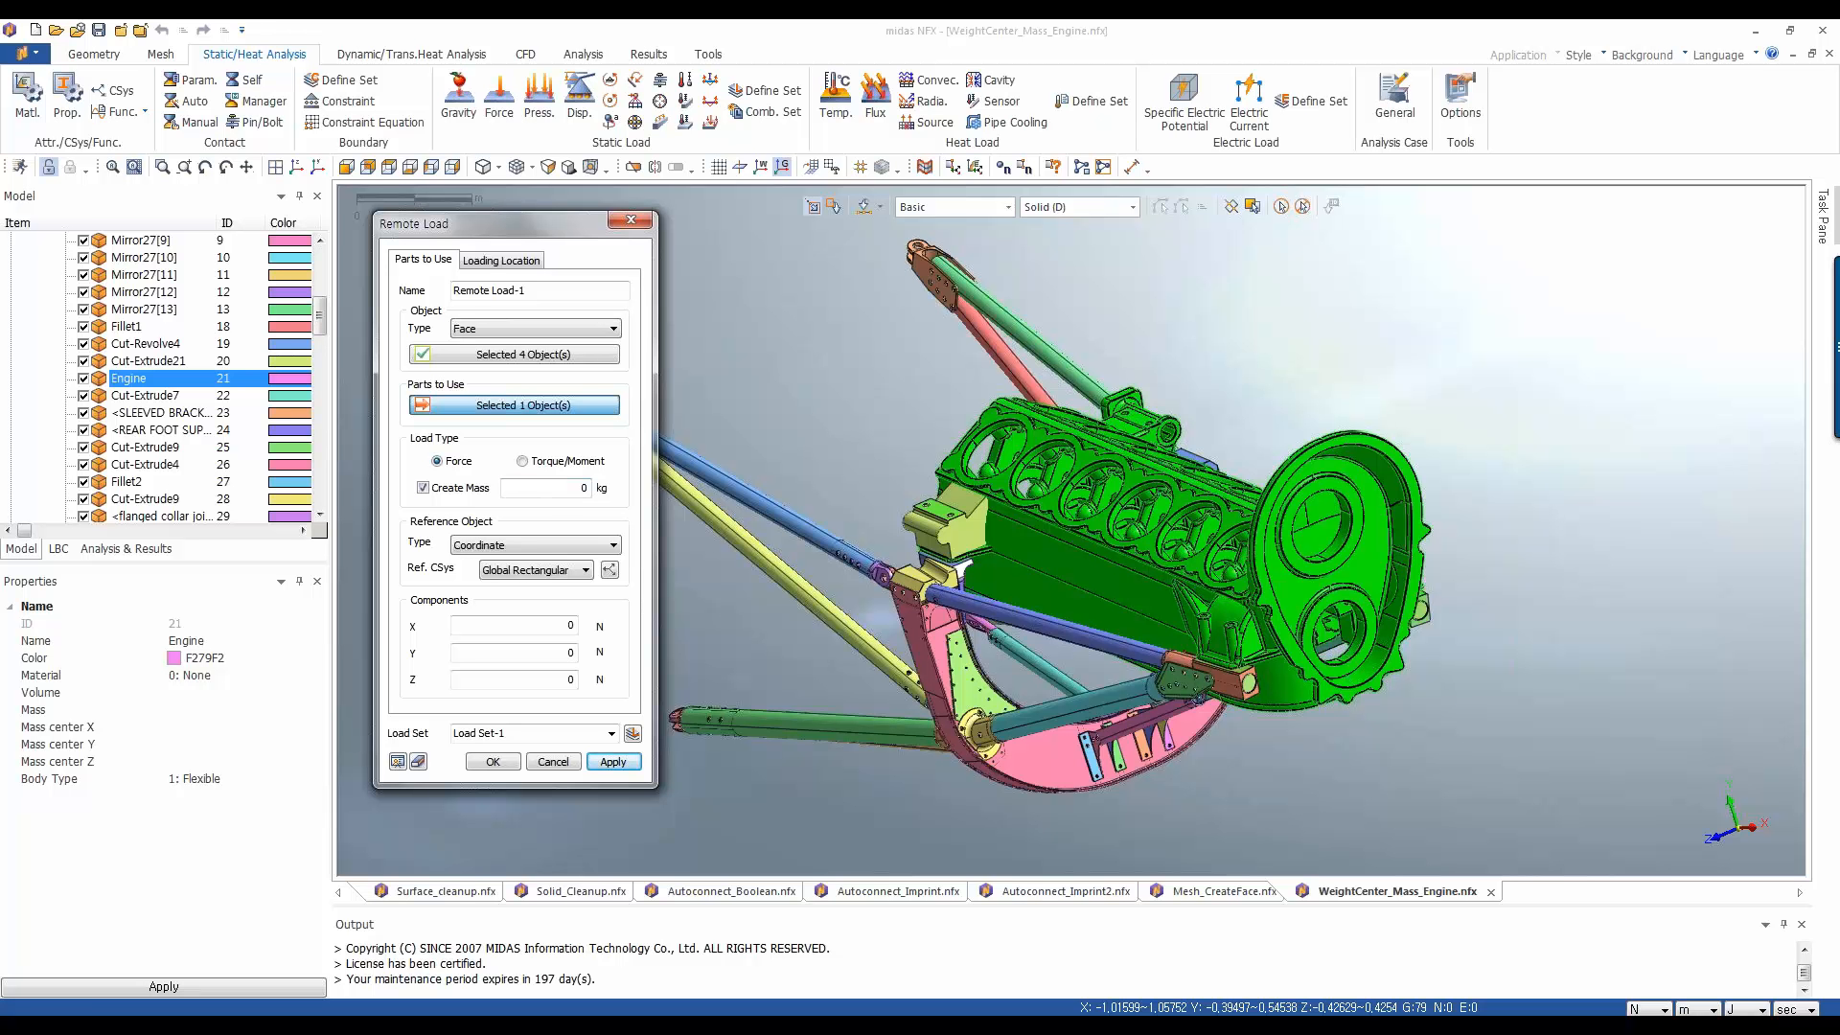
double_click(575, 495)
left_click(495, 761)
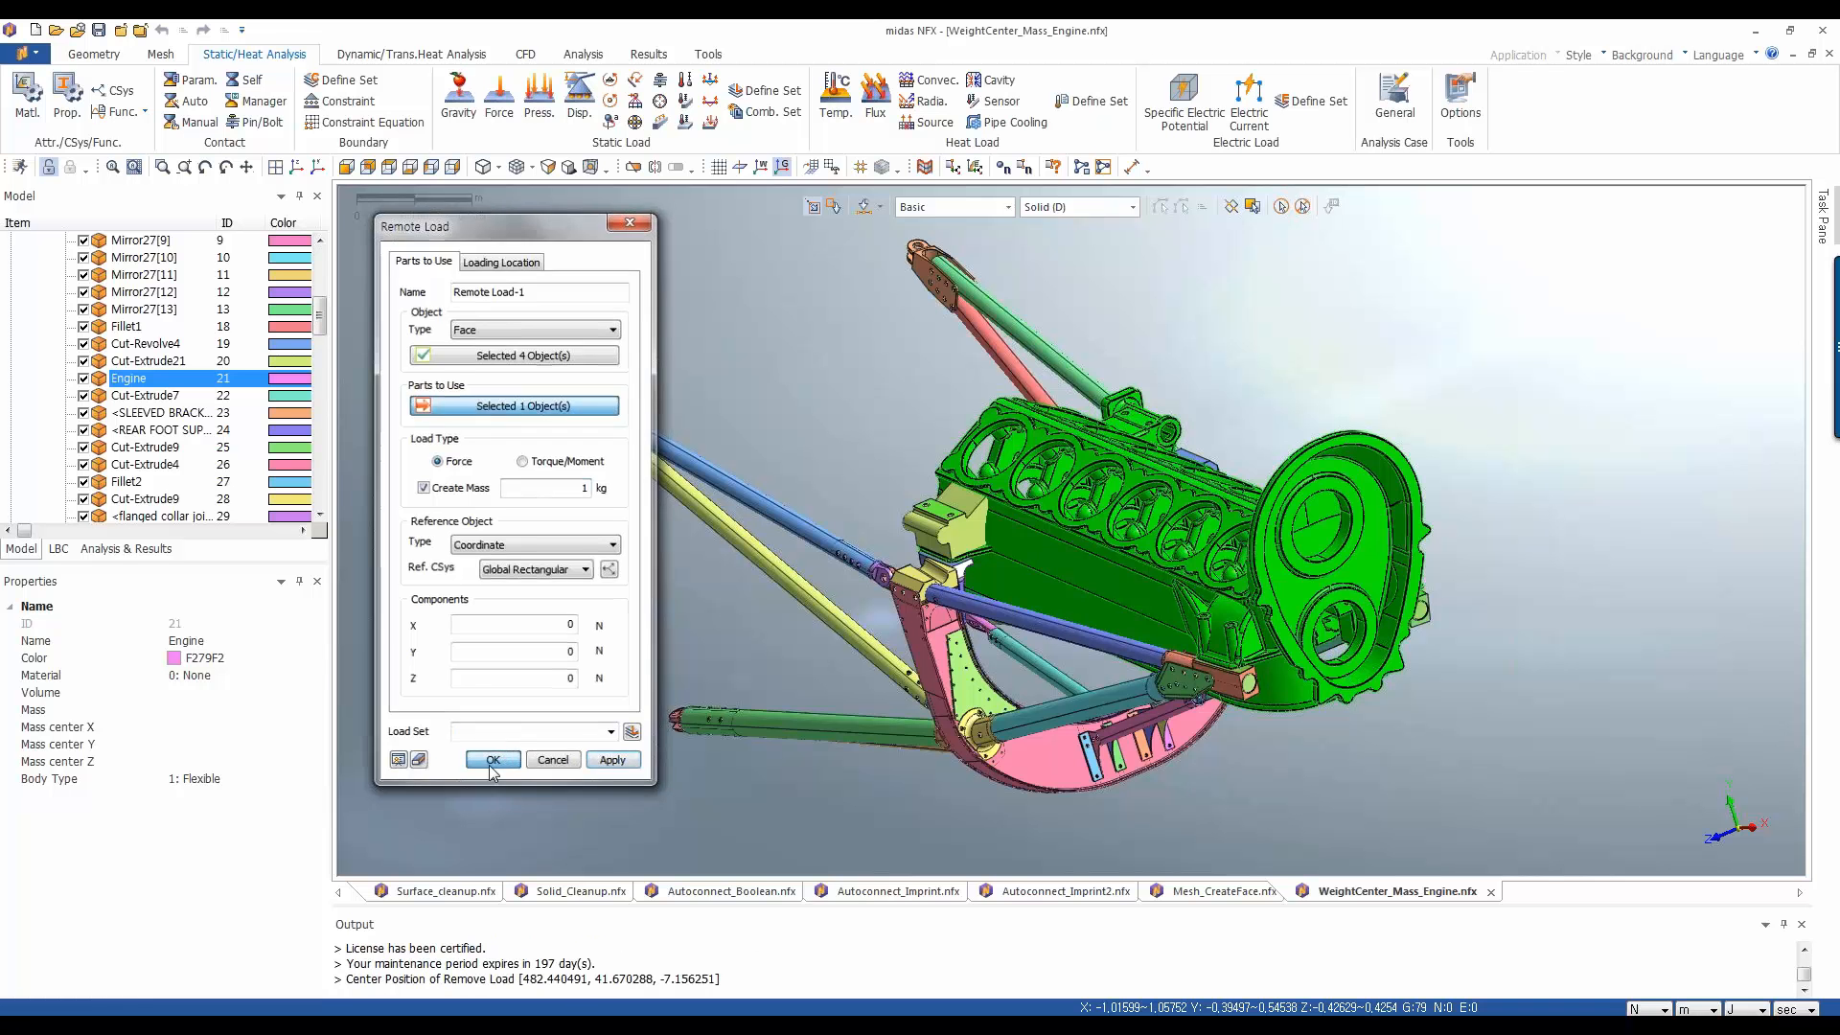
Hide the Engine solid and inspect the links from the remote load point to the four mounting faces
left_click(83, 379)
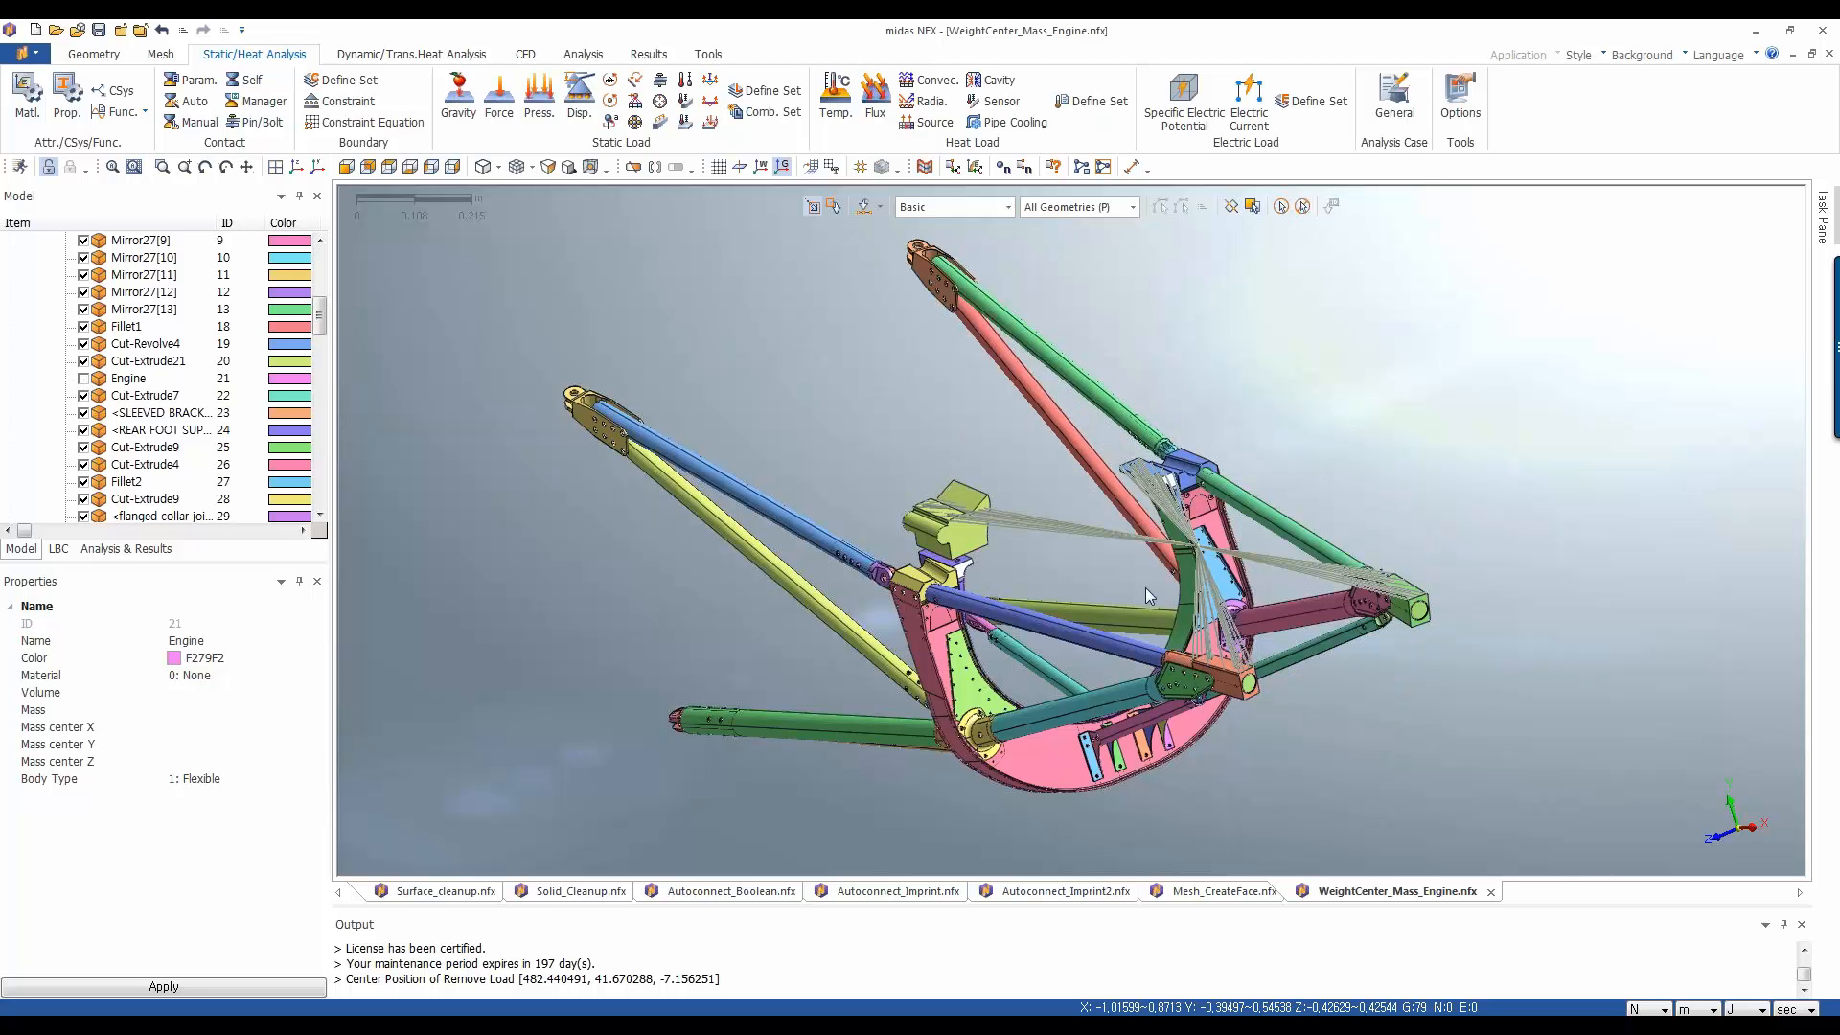
middle_click_drag(1237, 510, 1279, 330)
scroll(1275, 336, "up", 1)
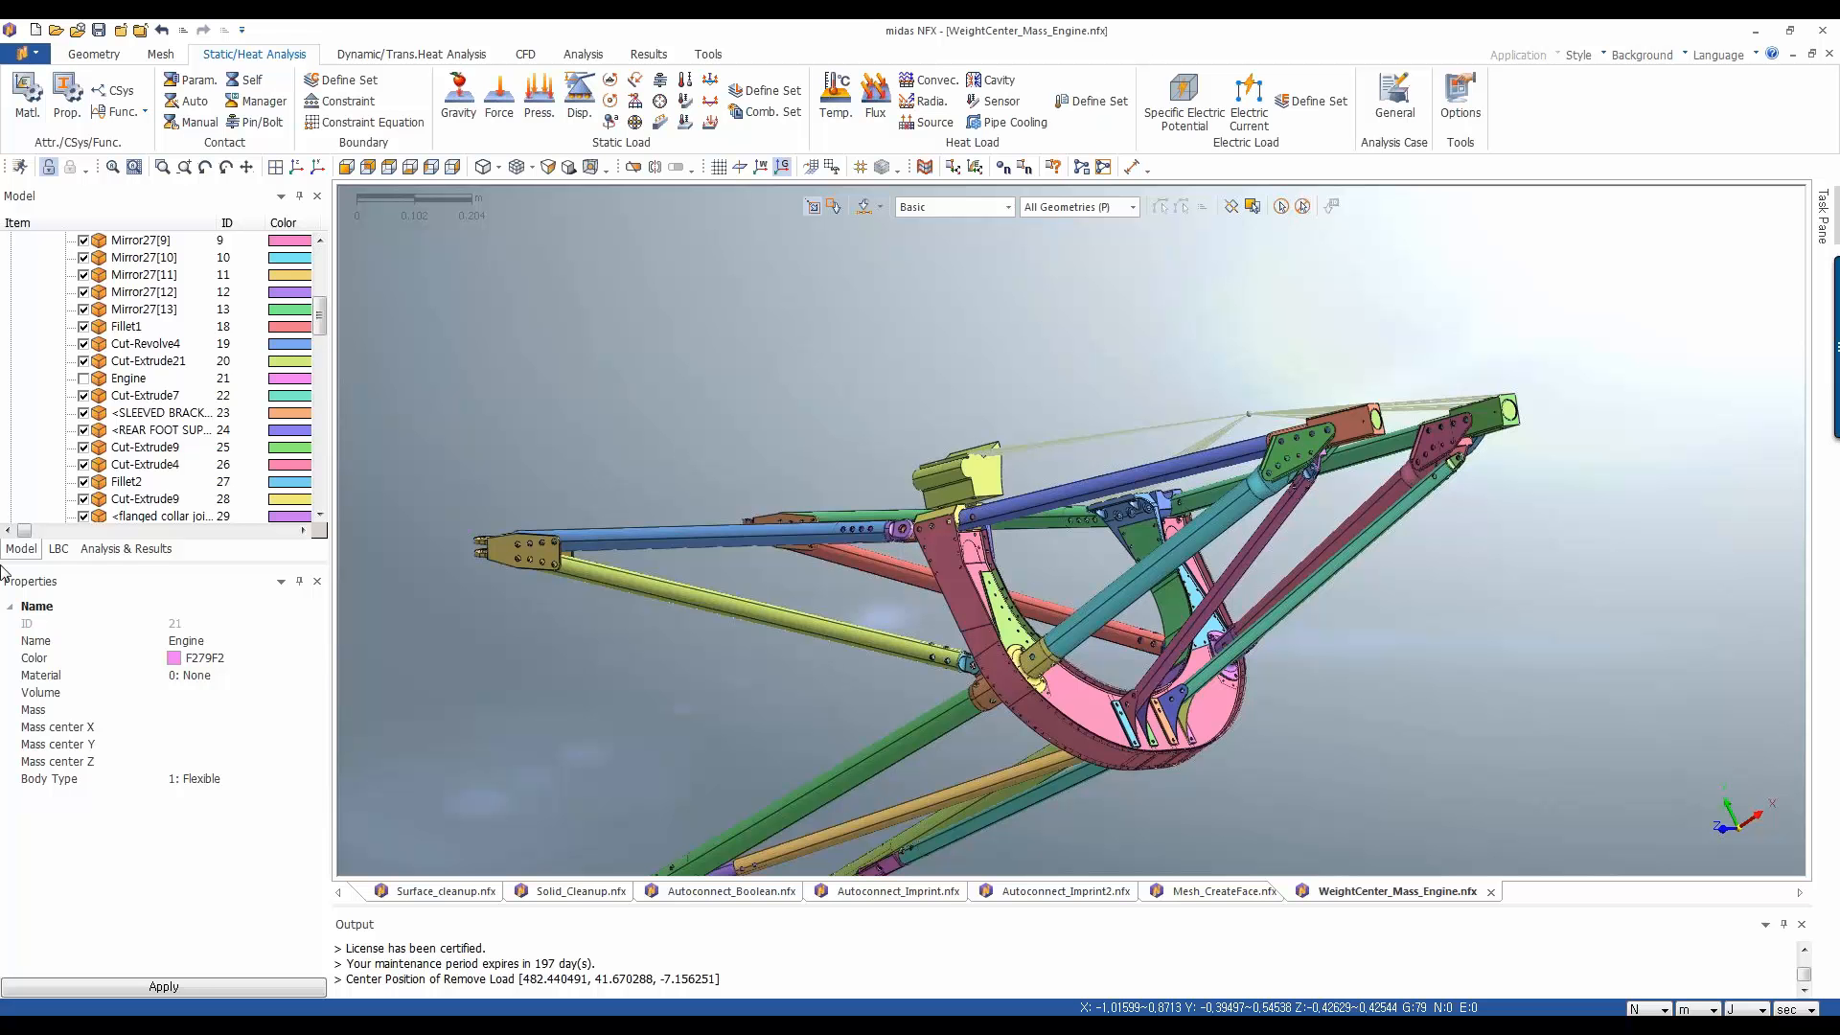
Show only the Engine solid and bring it into close view
right_click(140, 381)
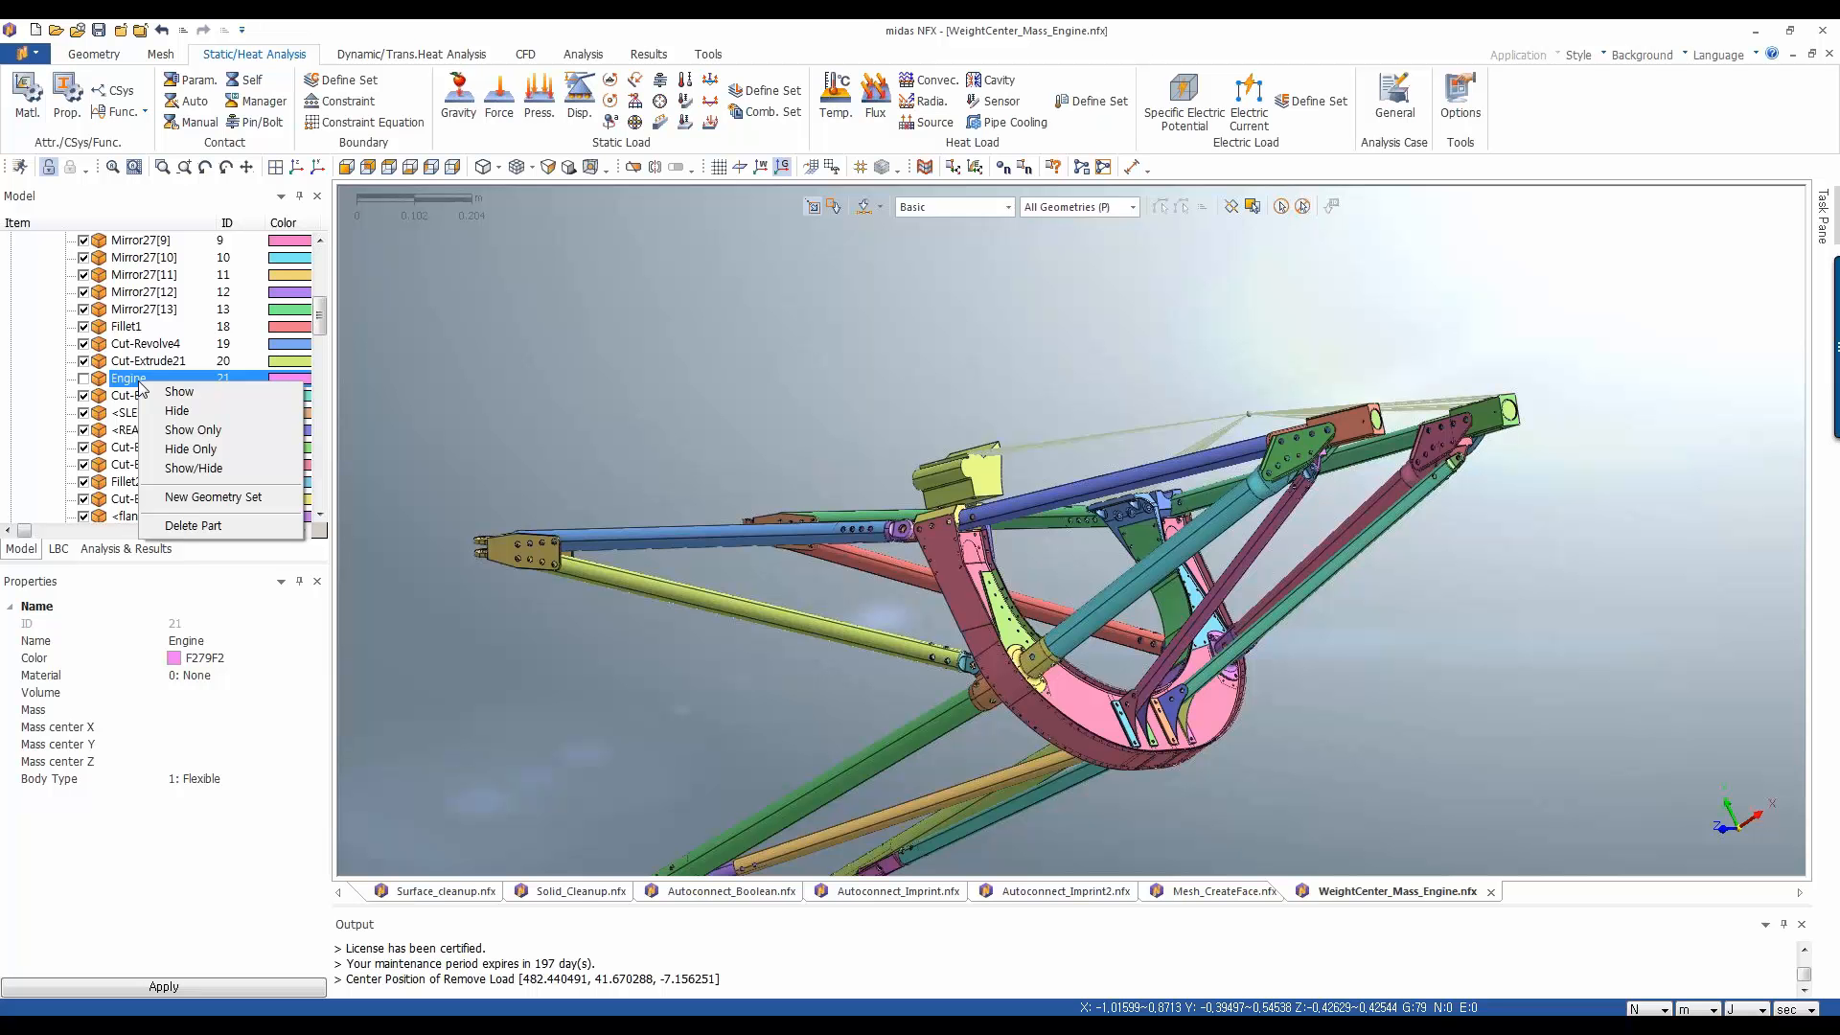
left_click(221, 429)
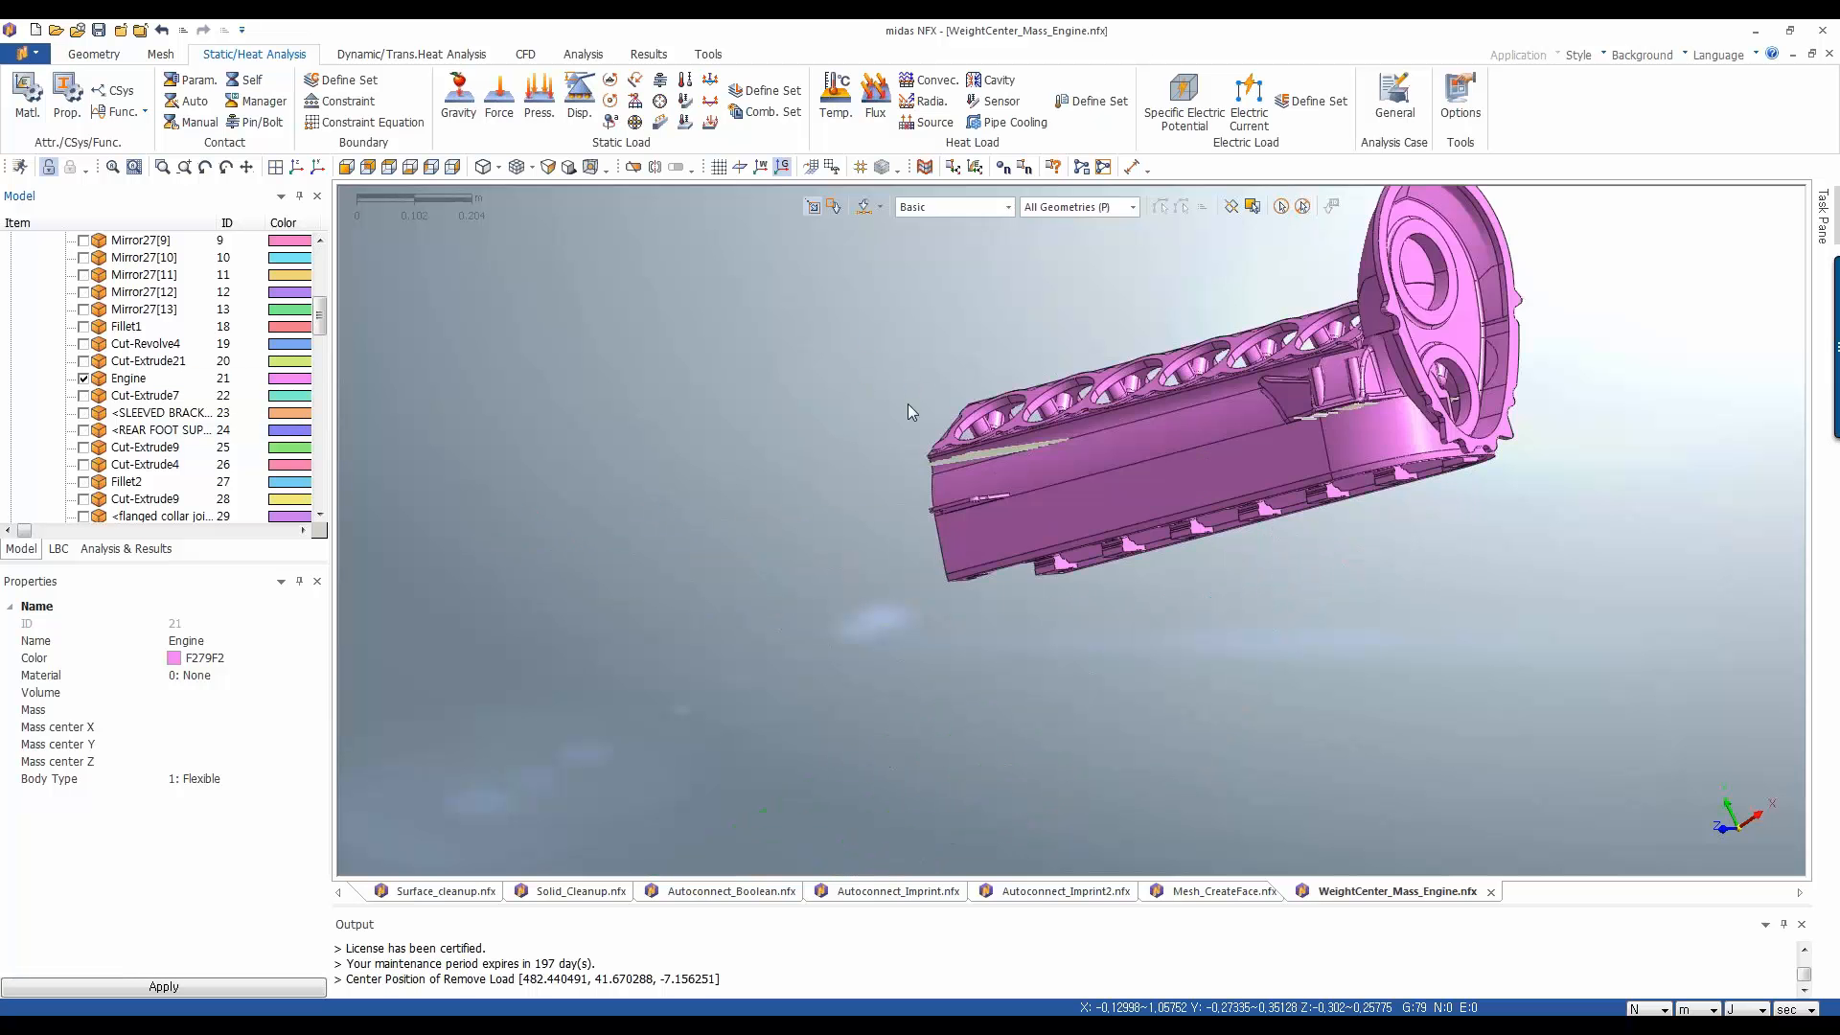
scroll(962, 669, "down", 2)
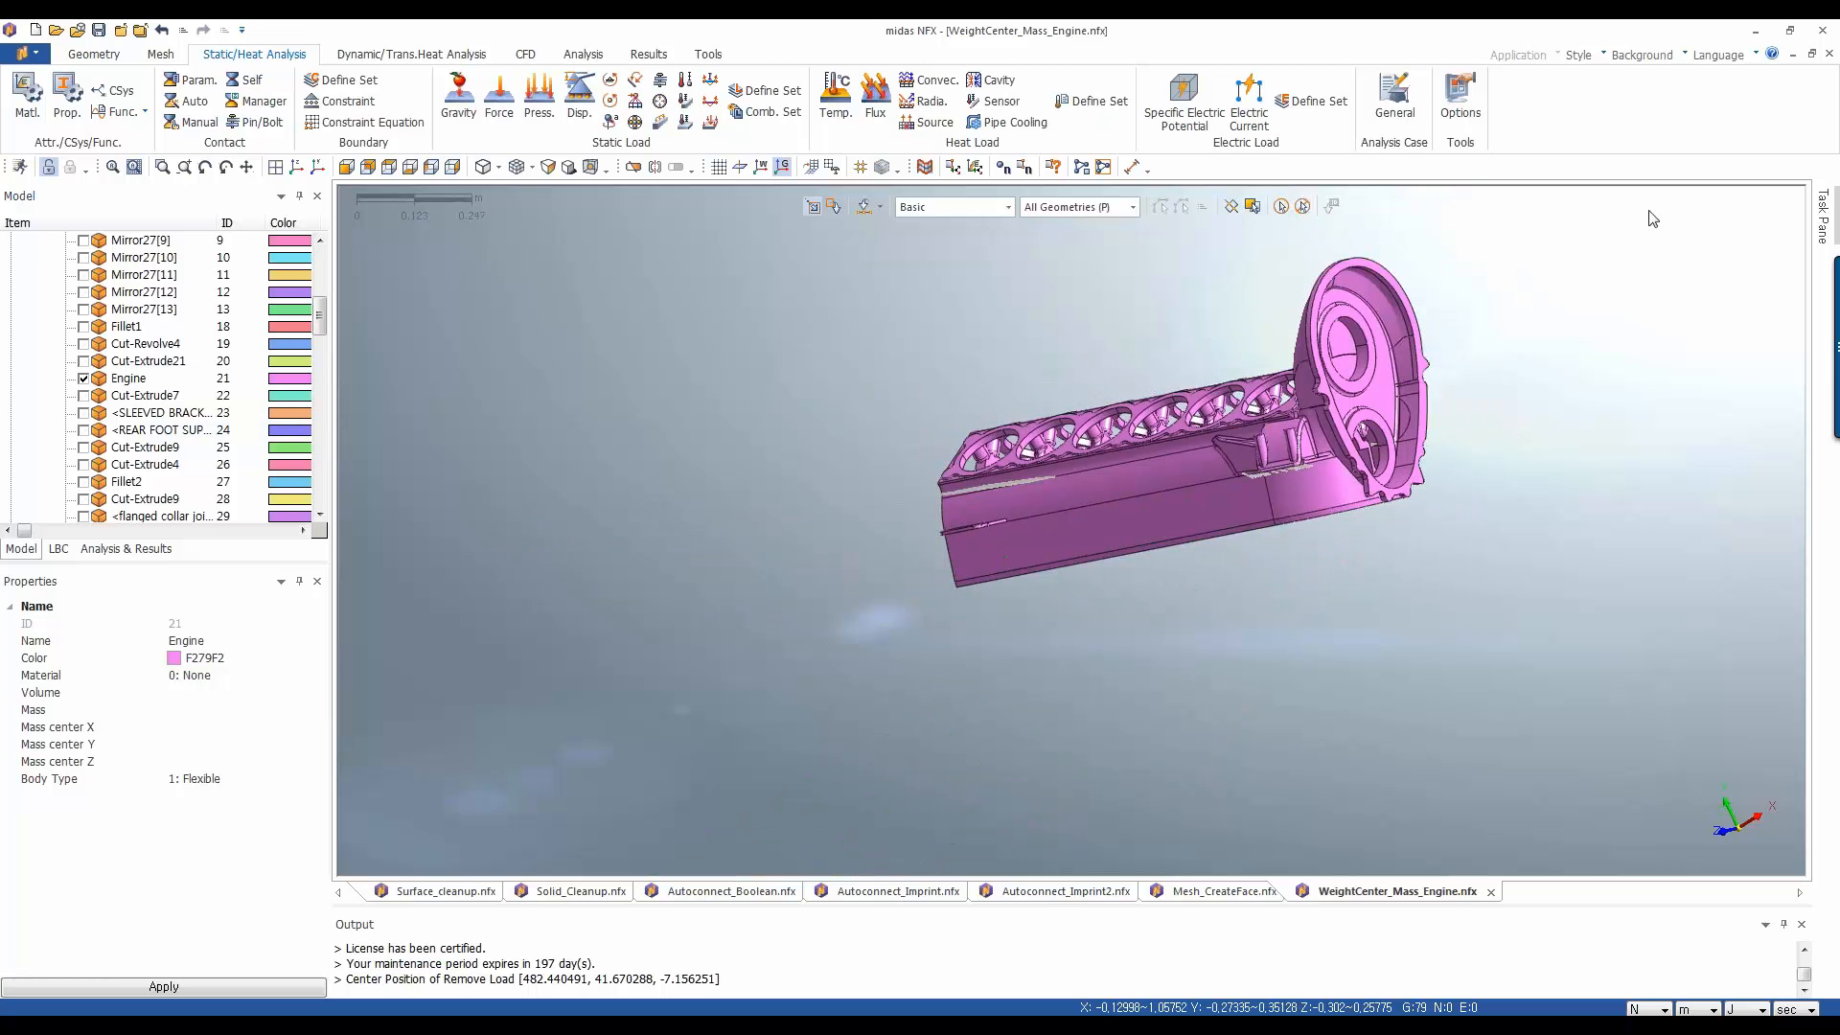
scroll(1437, 281, "up", 4)
scroll(1390, 336, "up", 3)
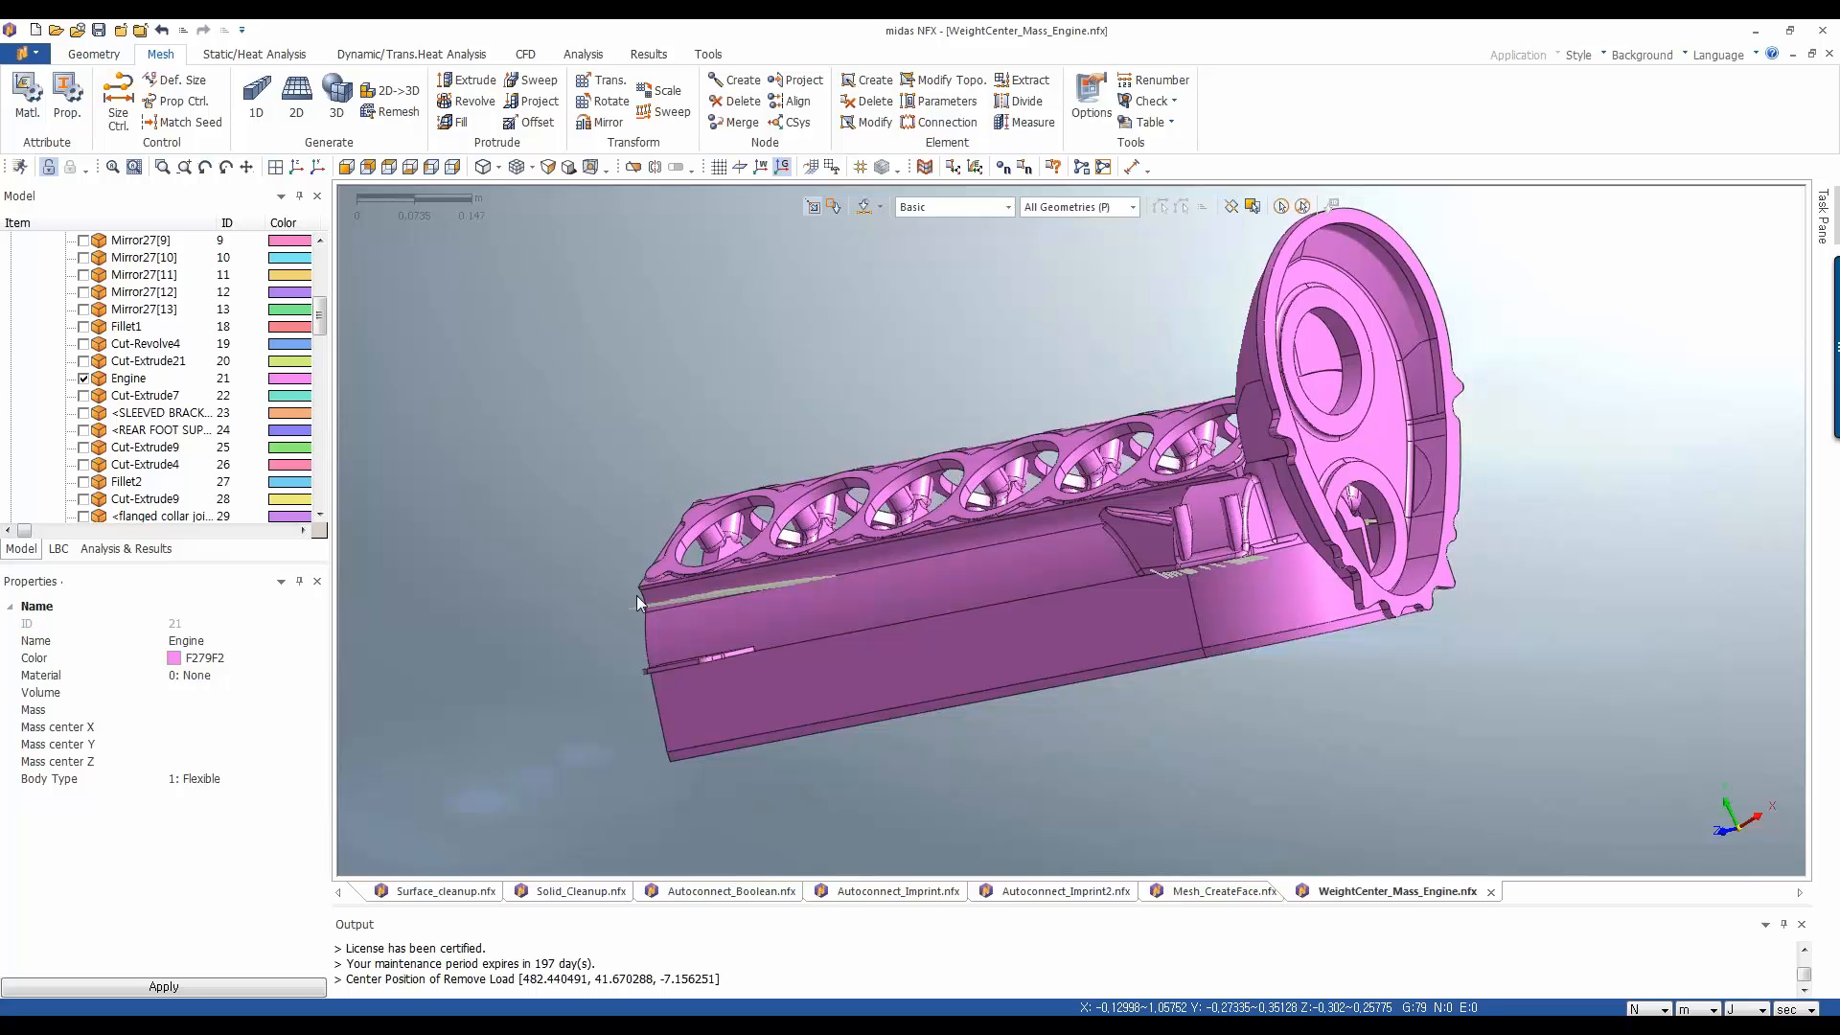
Select the Engine solid and check which existing materials can be assigned to it
left_click(1033, 632)
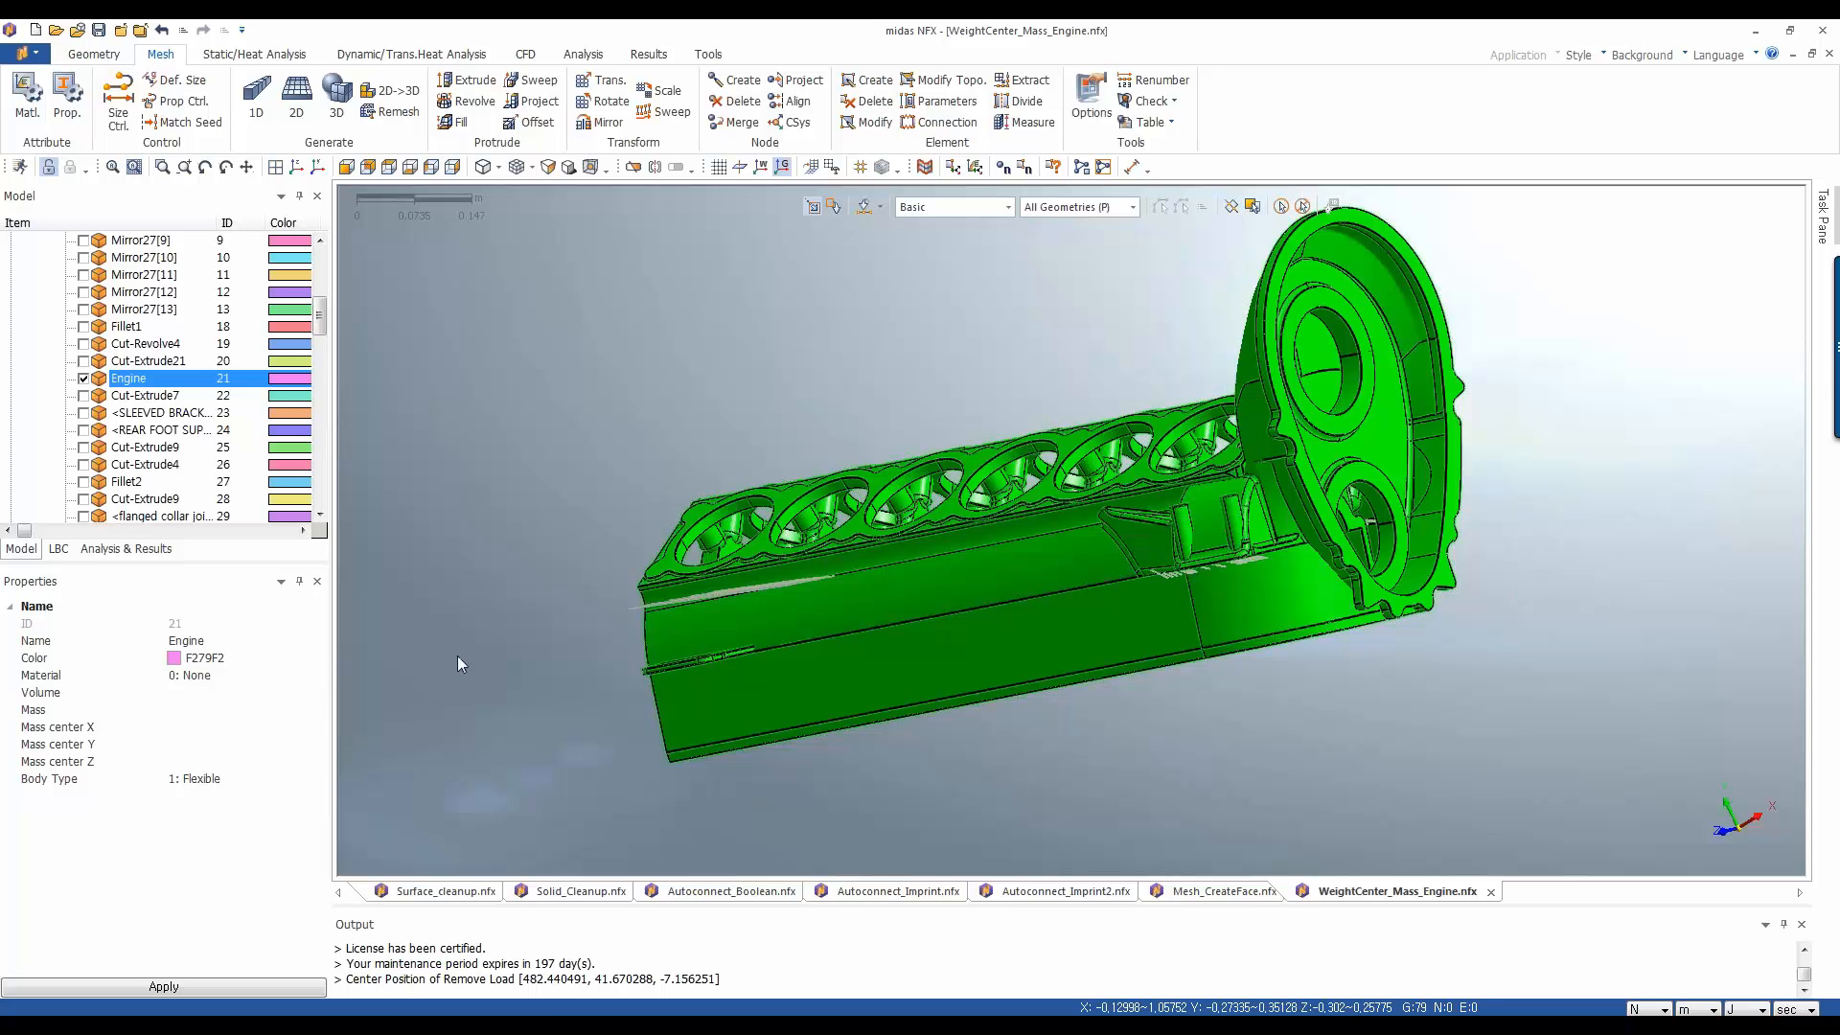
left_click(314, 680)
left_click(317, 676)
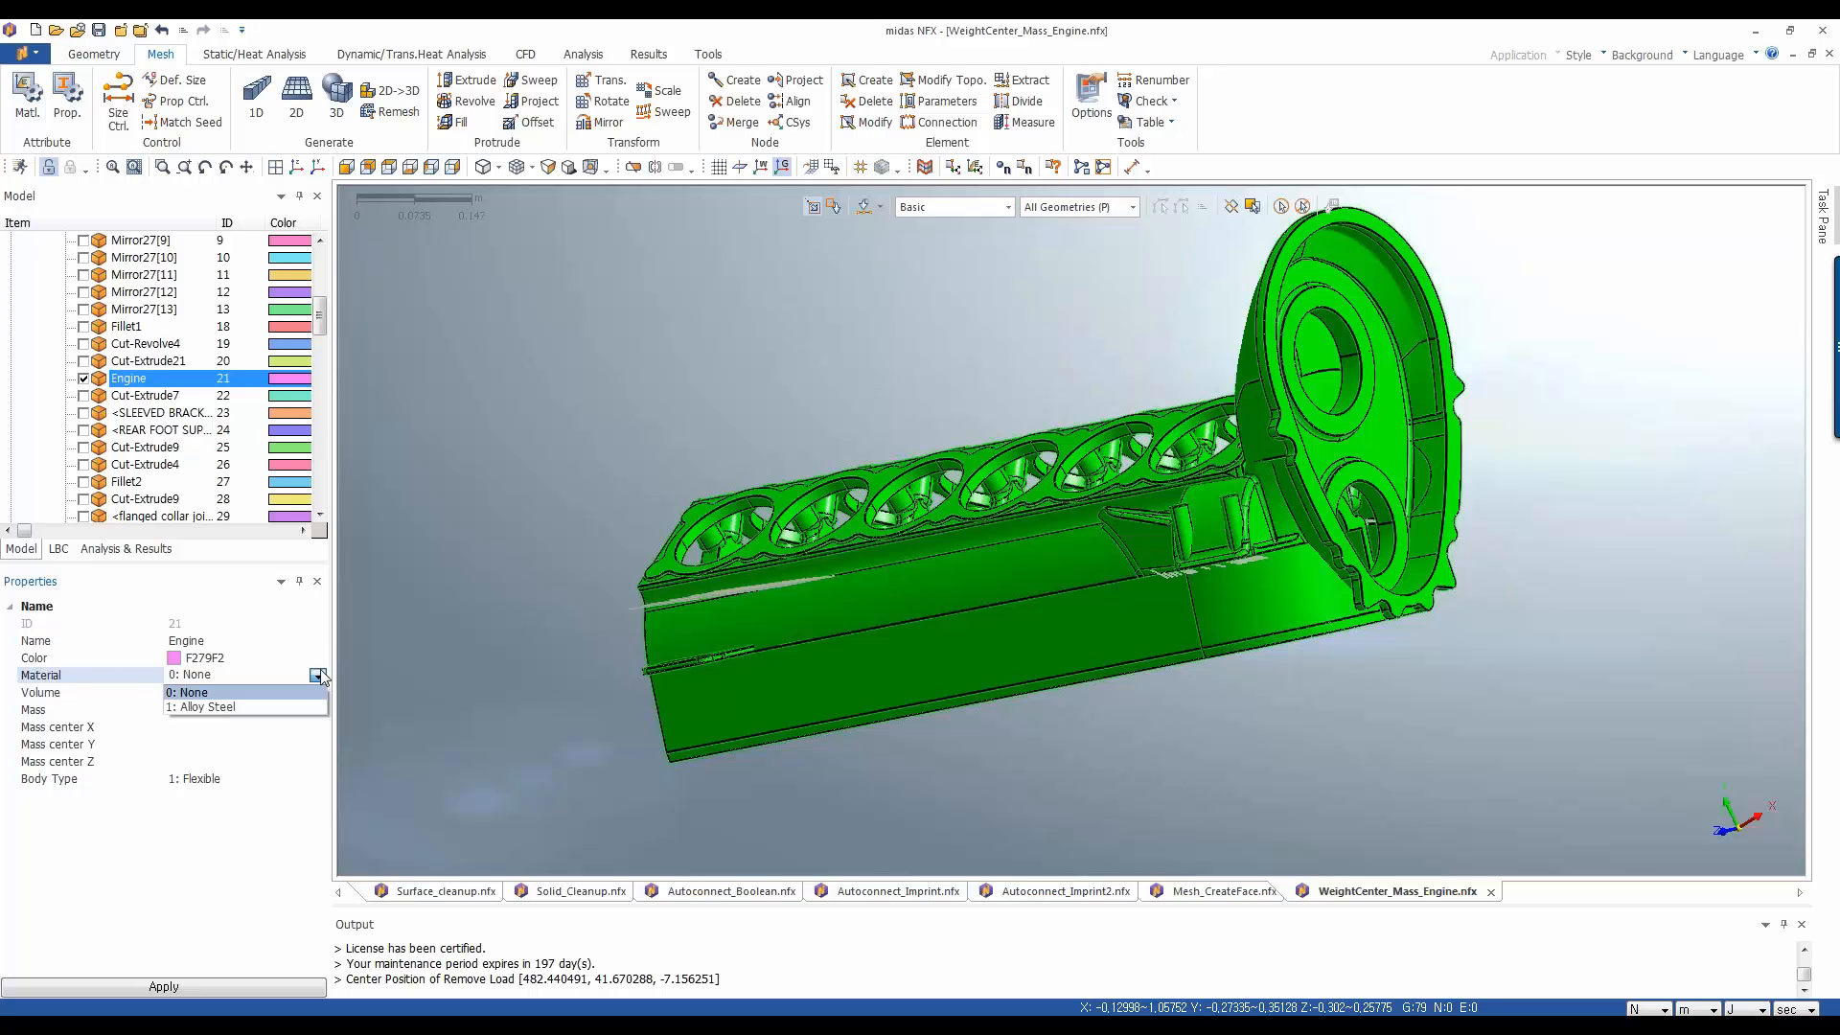
left_click(315, 676)
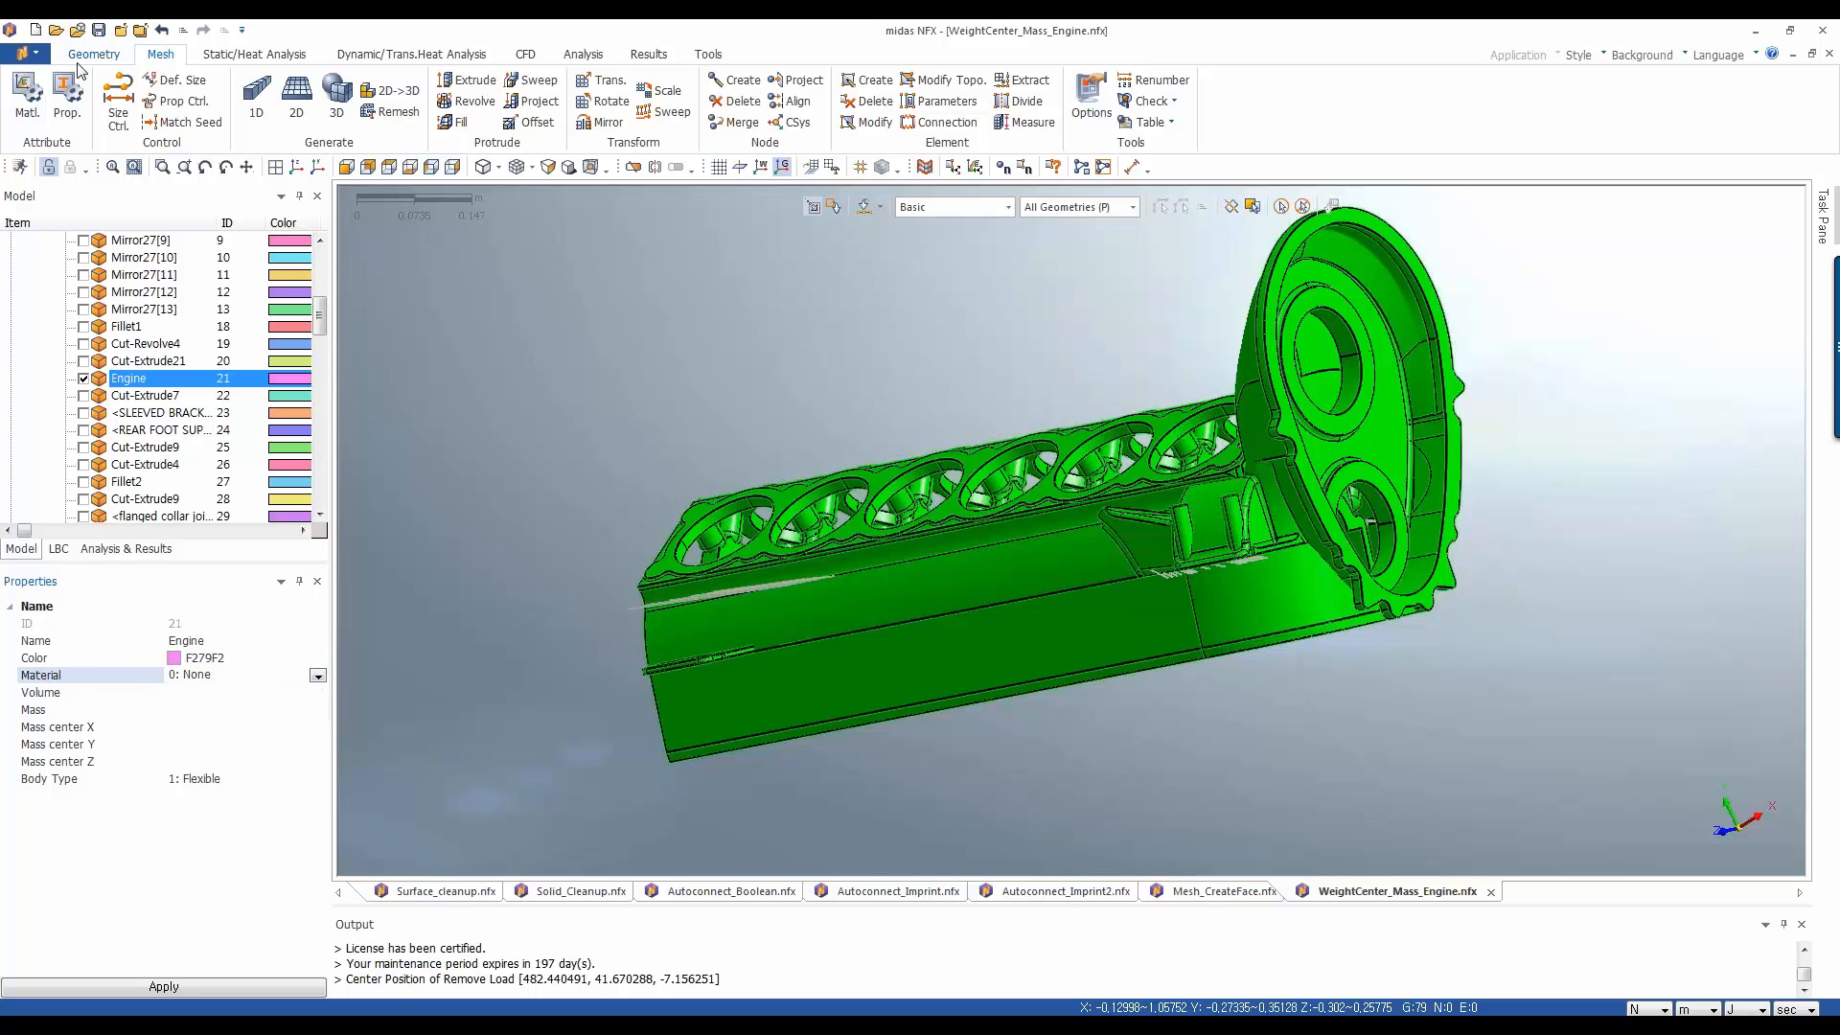
Create an isotropic material from the 1060 Alloy entry of the Aluminum Alloys library
left_click(27, 91)
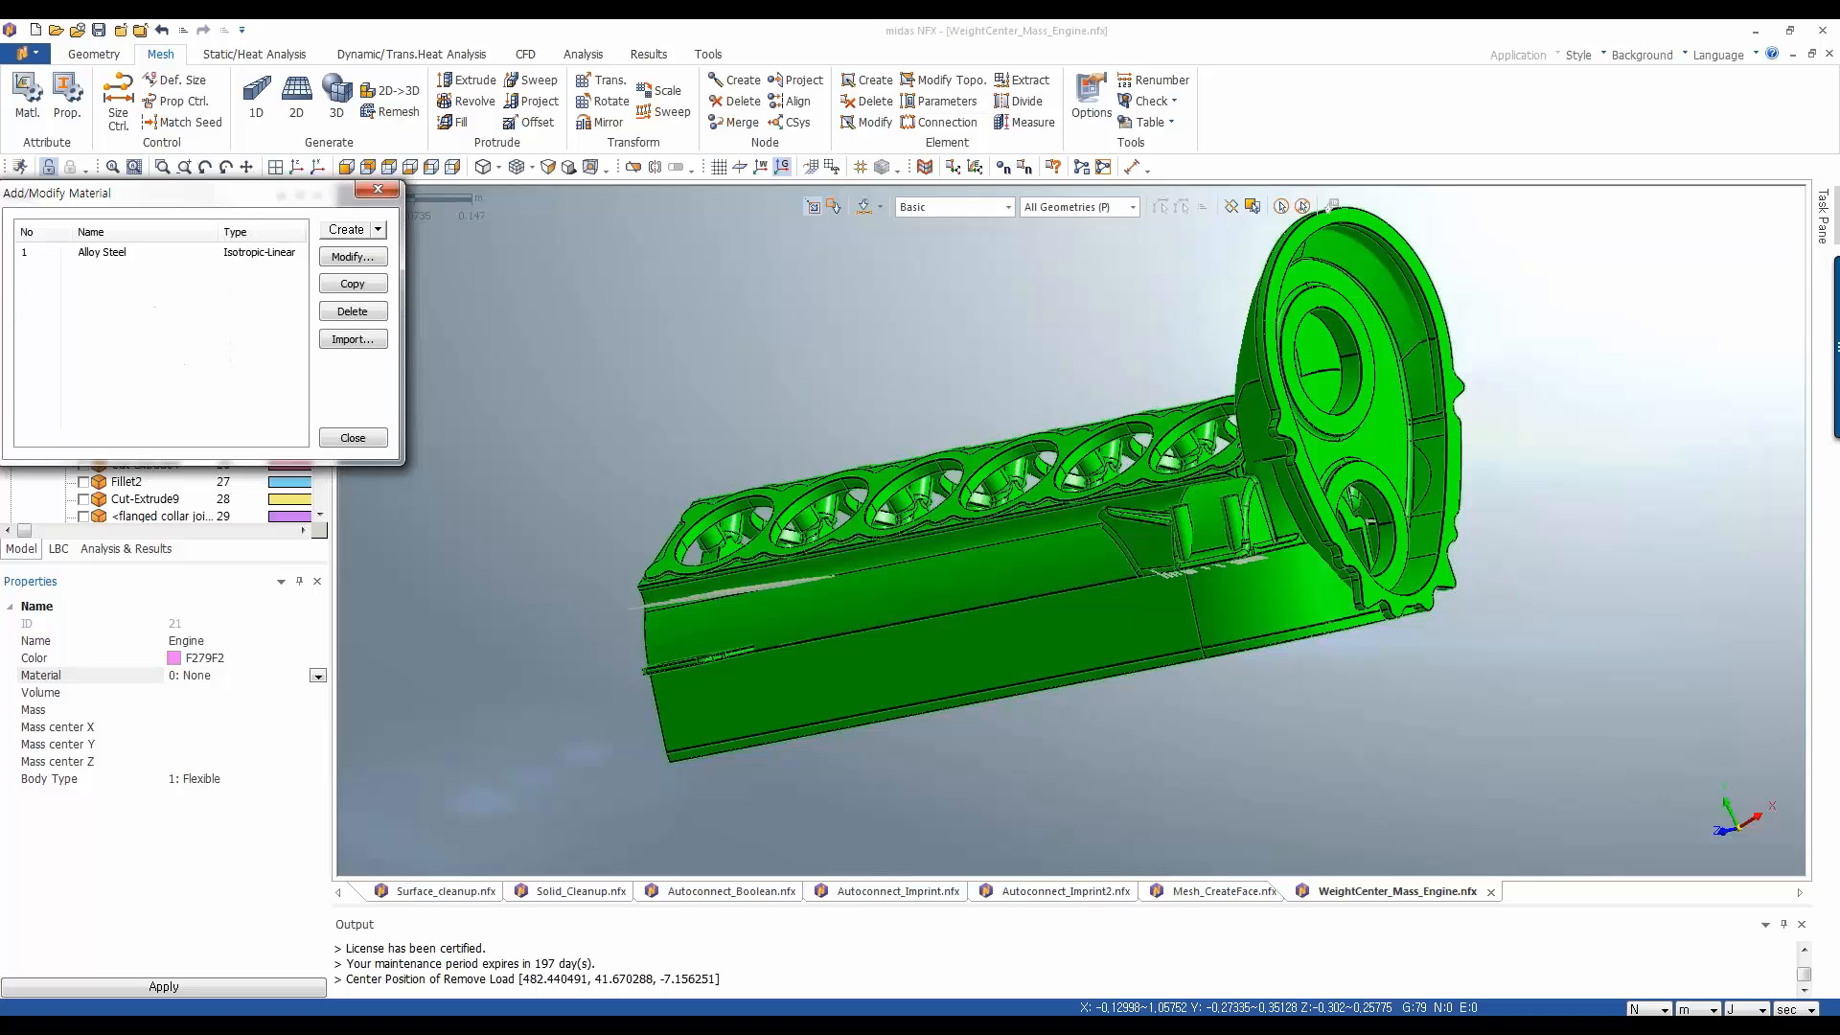
left_click(376, 230)
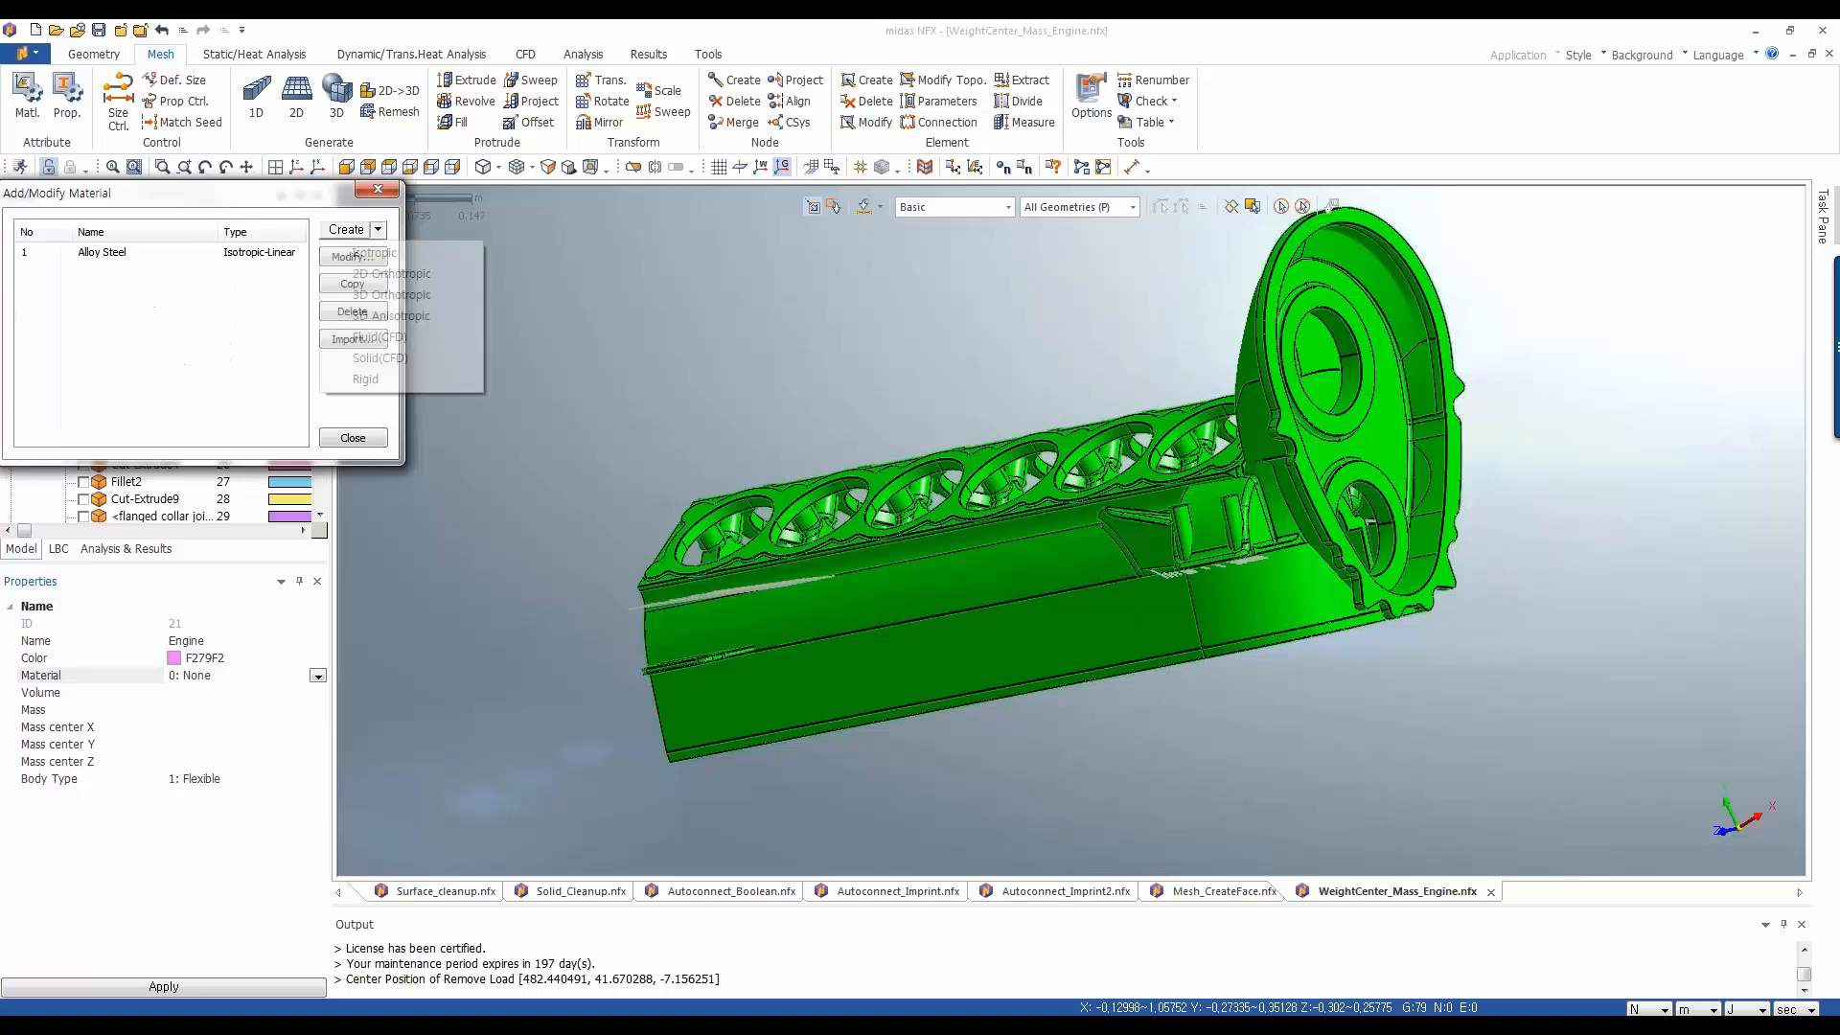
left_click(365, 254)
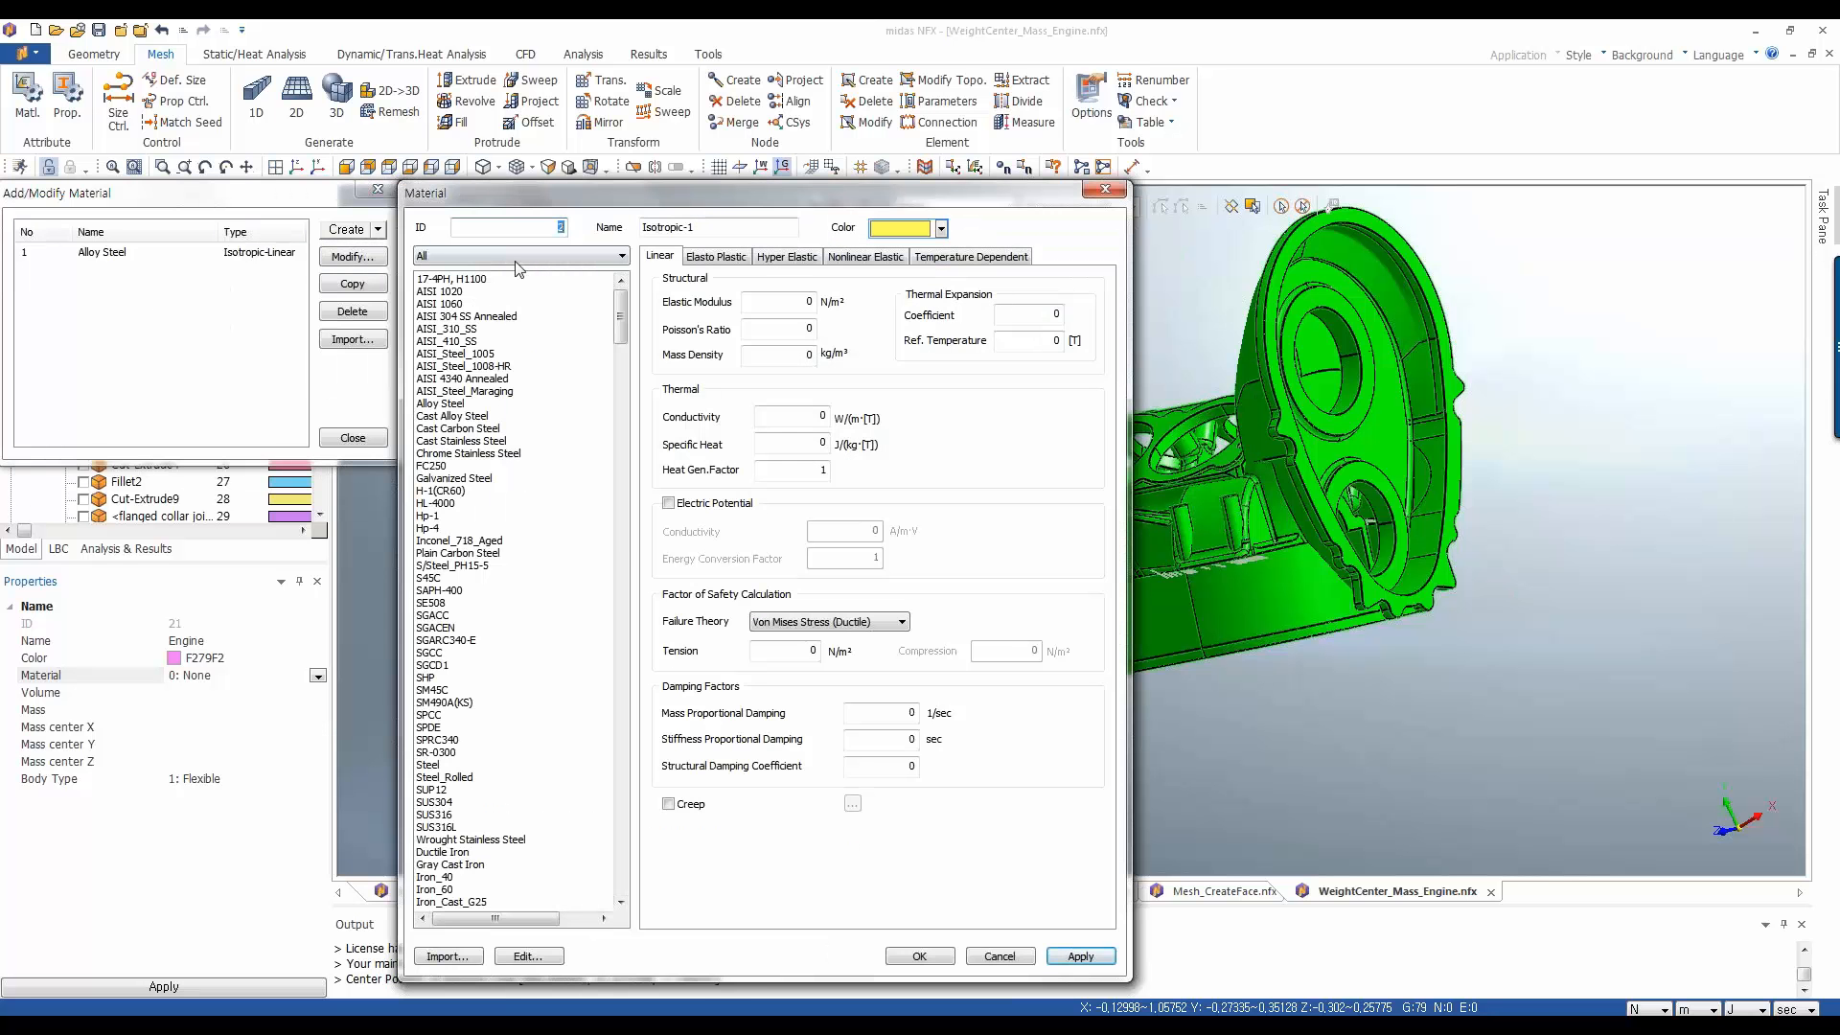
left_click(516, 255)
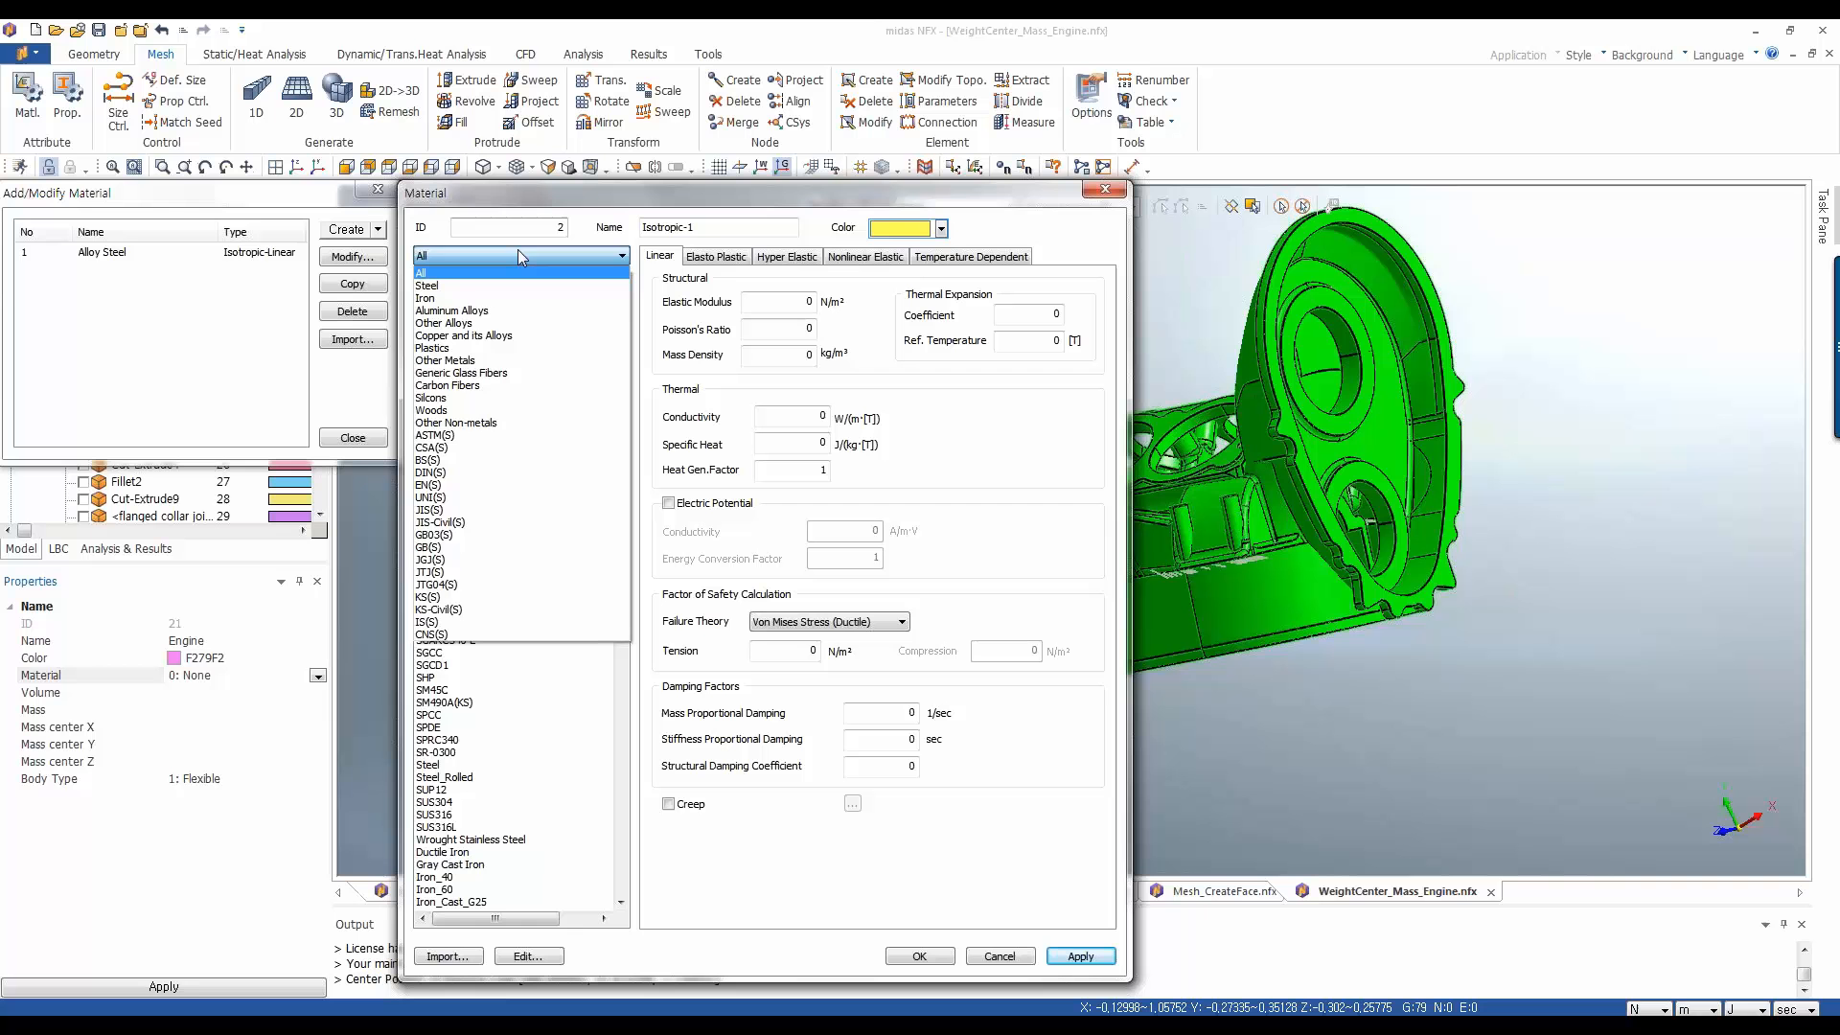
left_click(492, 312)
left_click(458, 279)
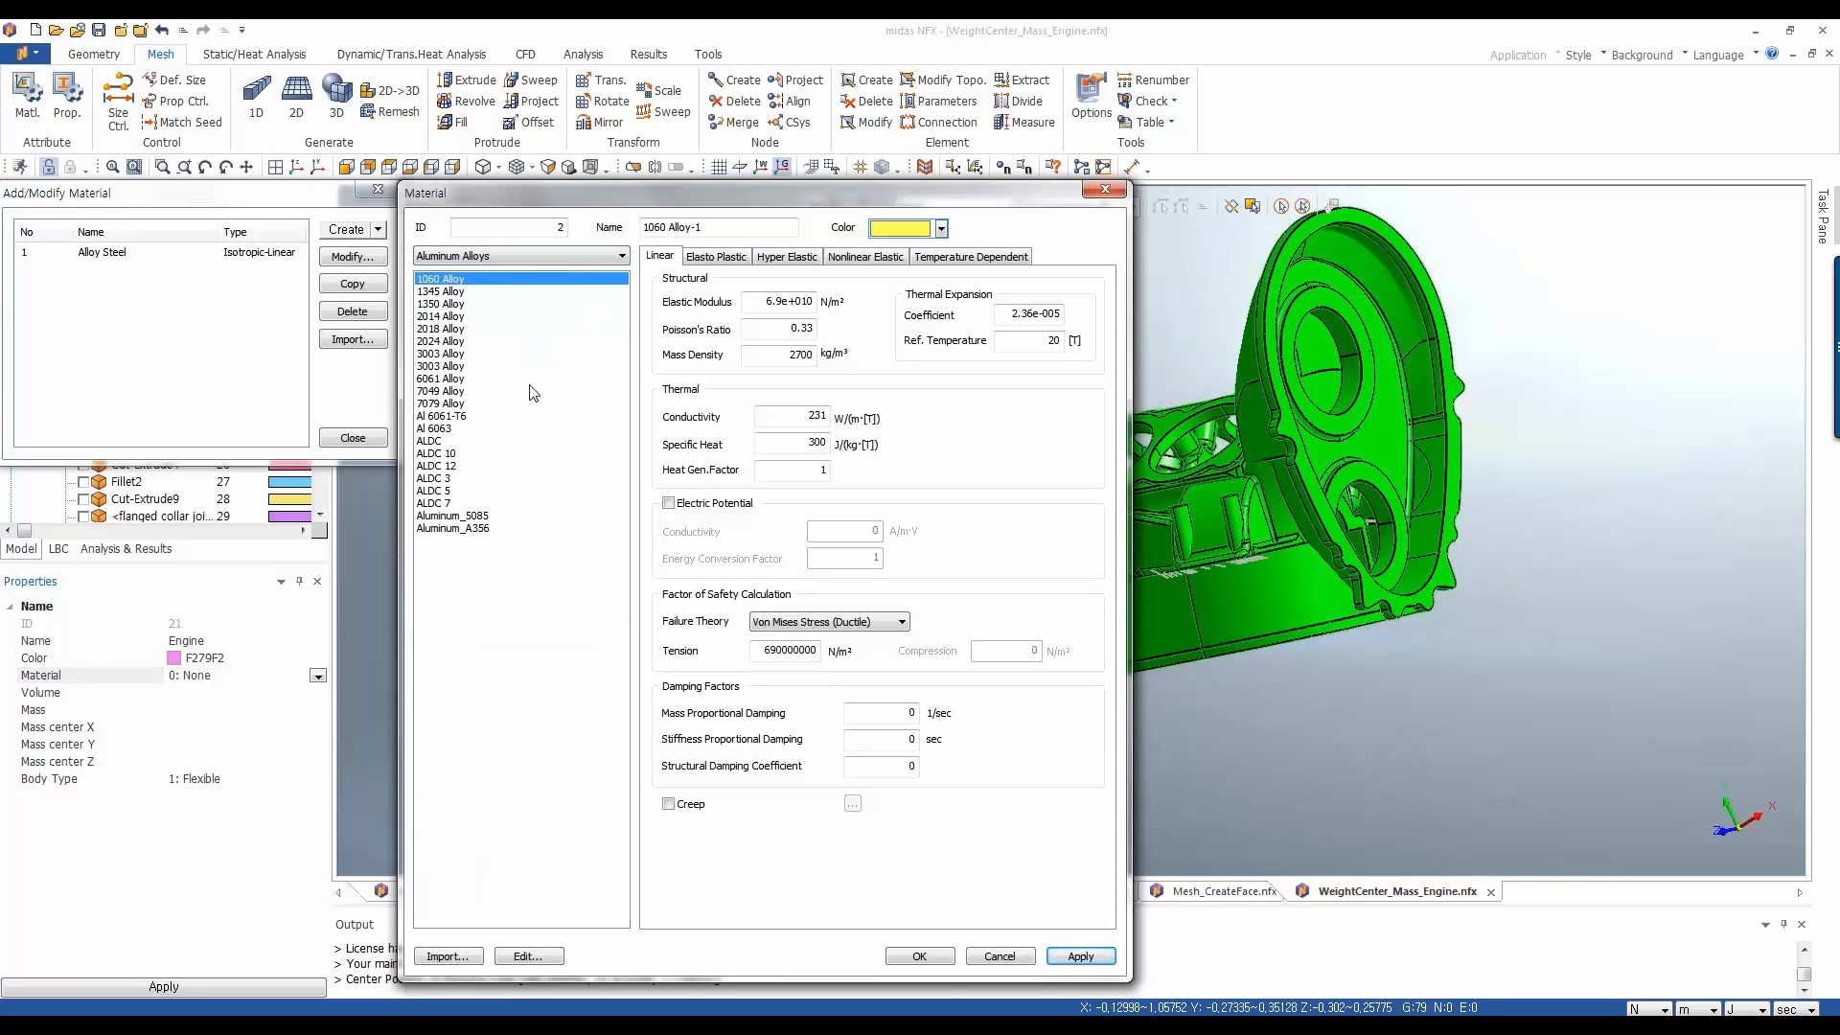
left_click(920, 955)
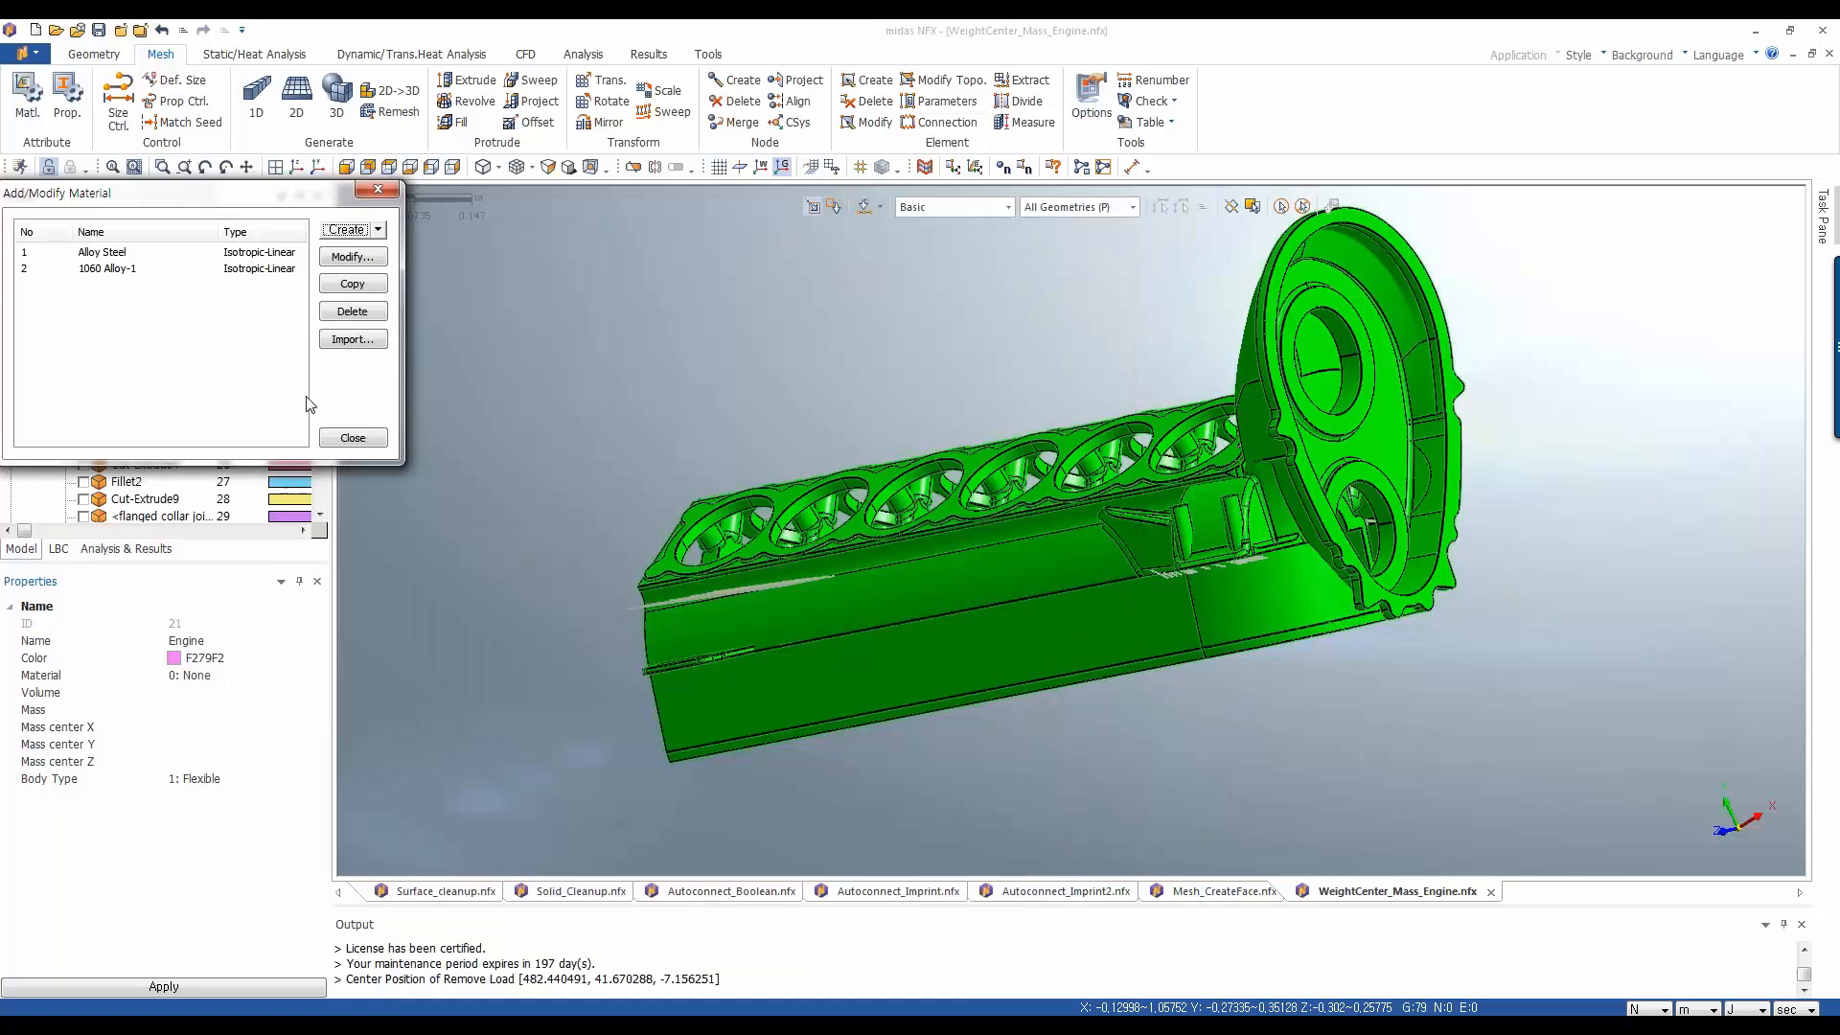
left_click(366, 441)
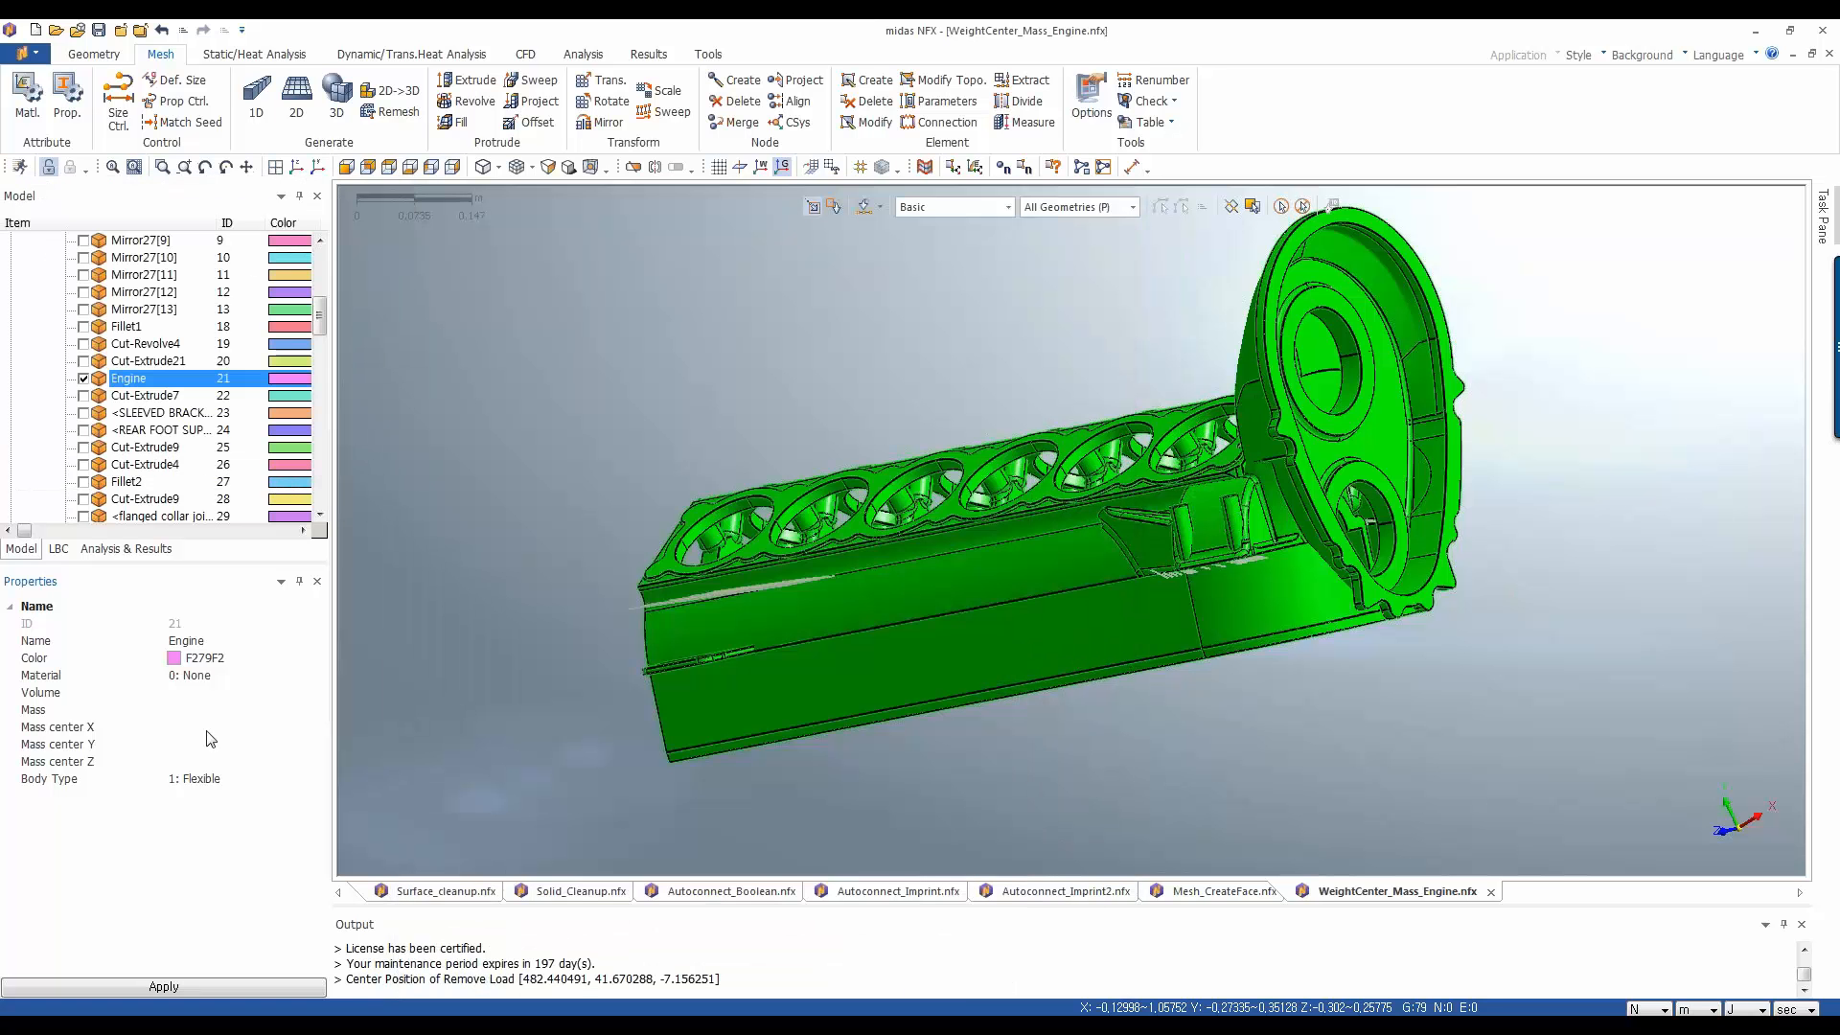
Assign the 1060 Alloy-1 material to the Engine solid and check its computed mass
left_click(317, 676)
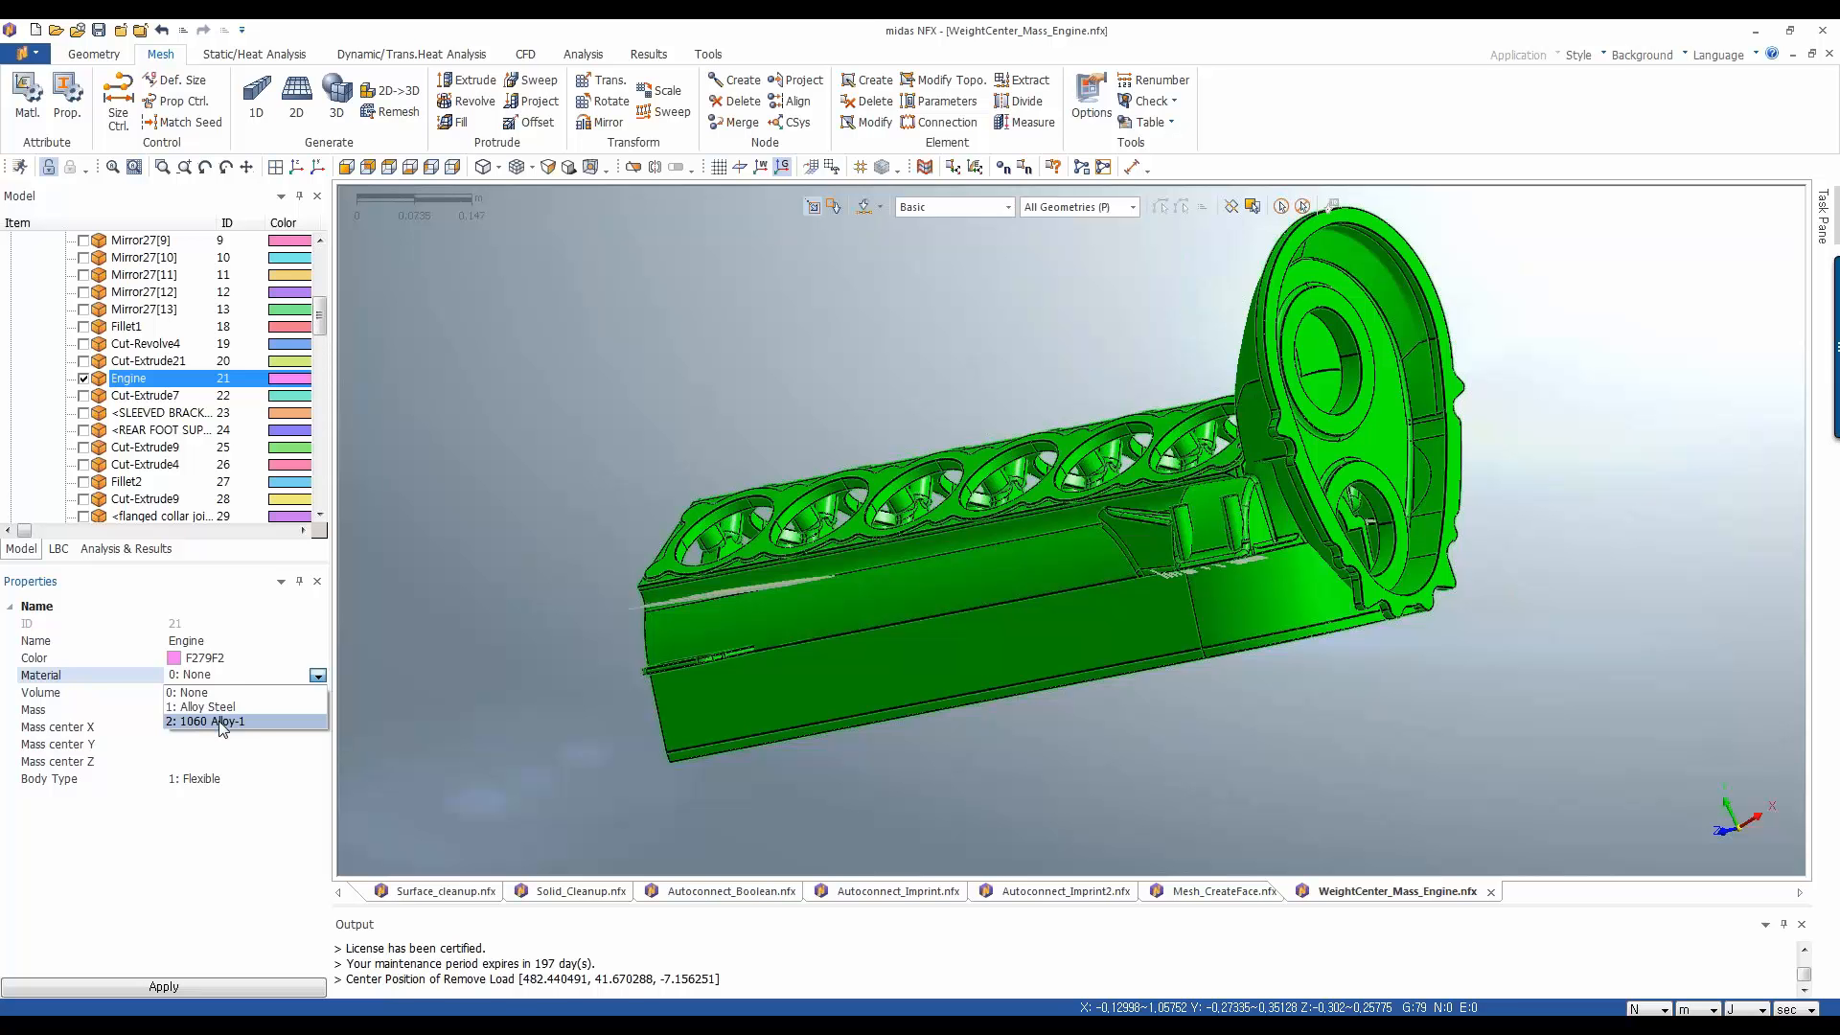
left_click(222, 723)
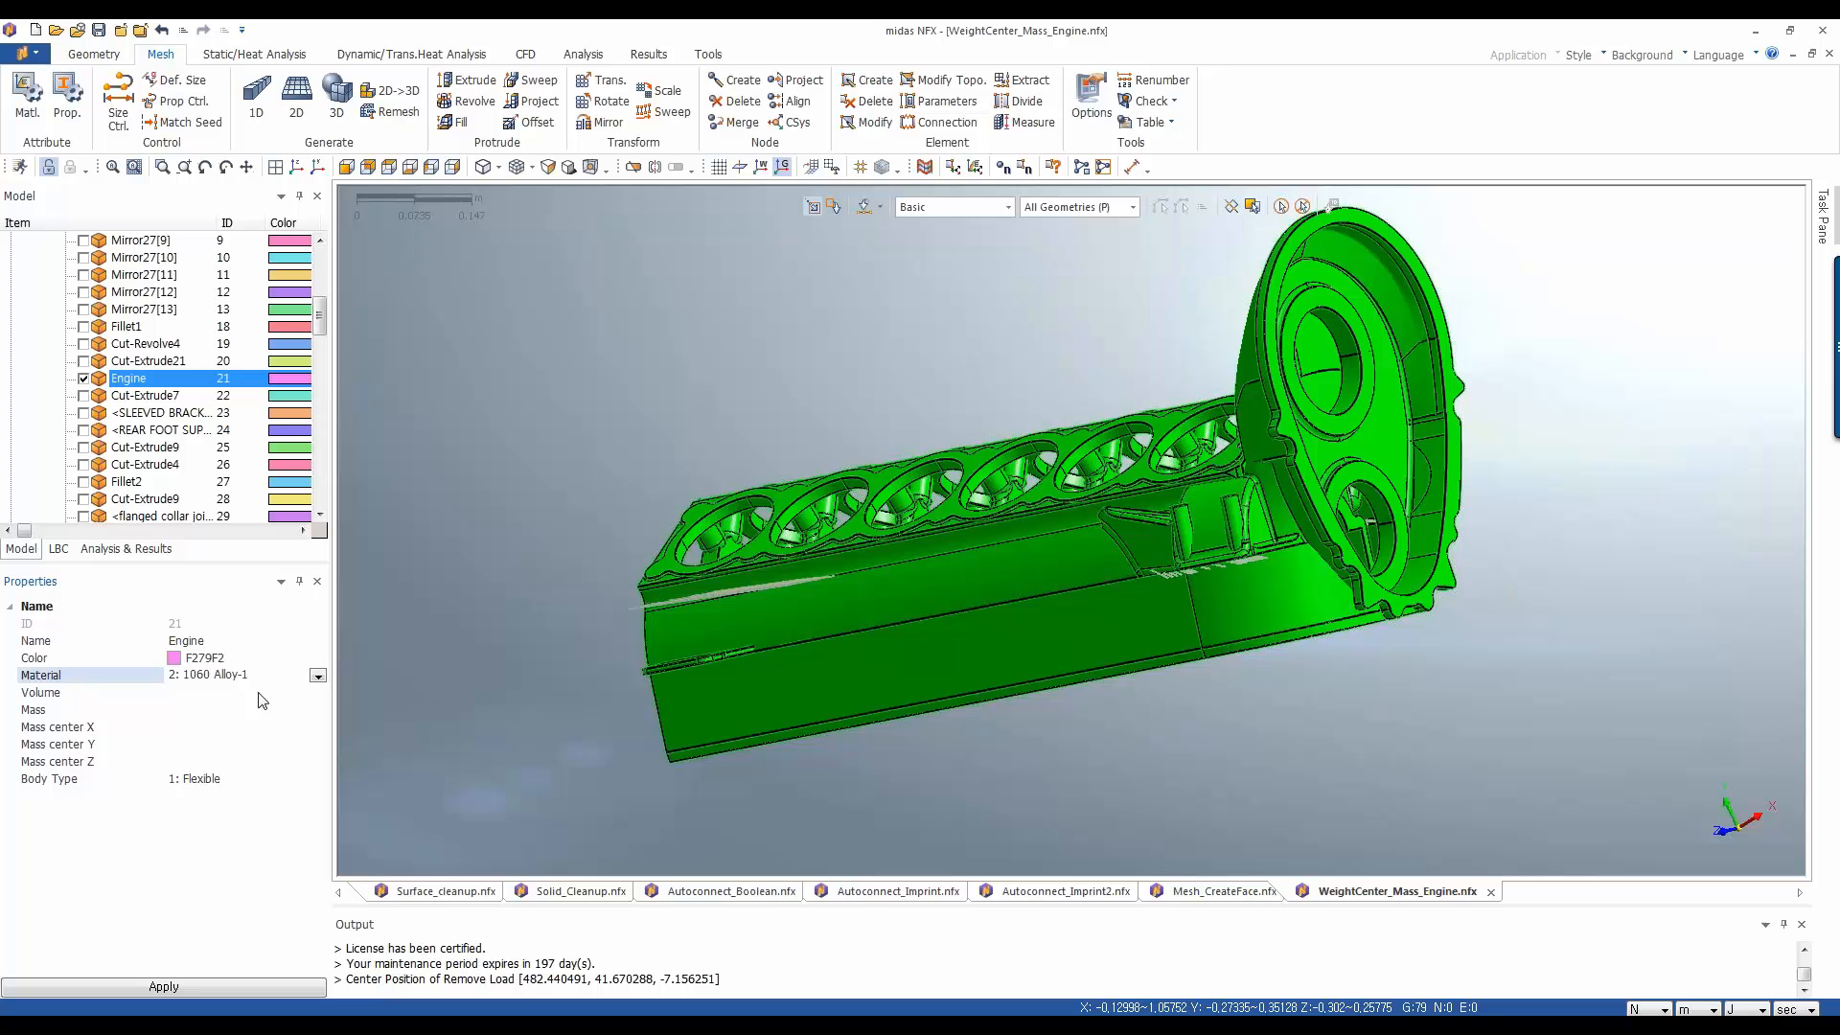
left_click(161, 985)
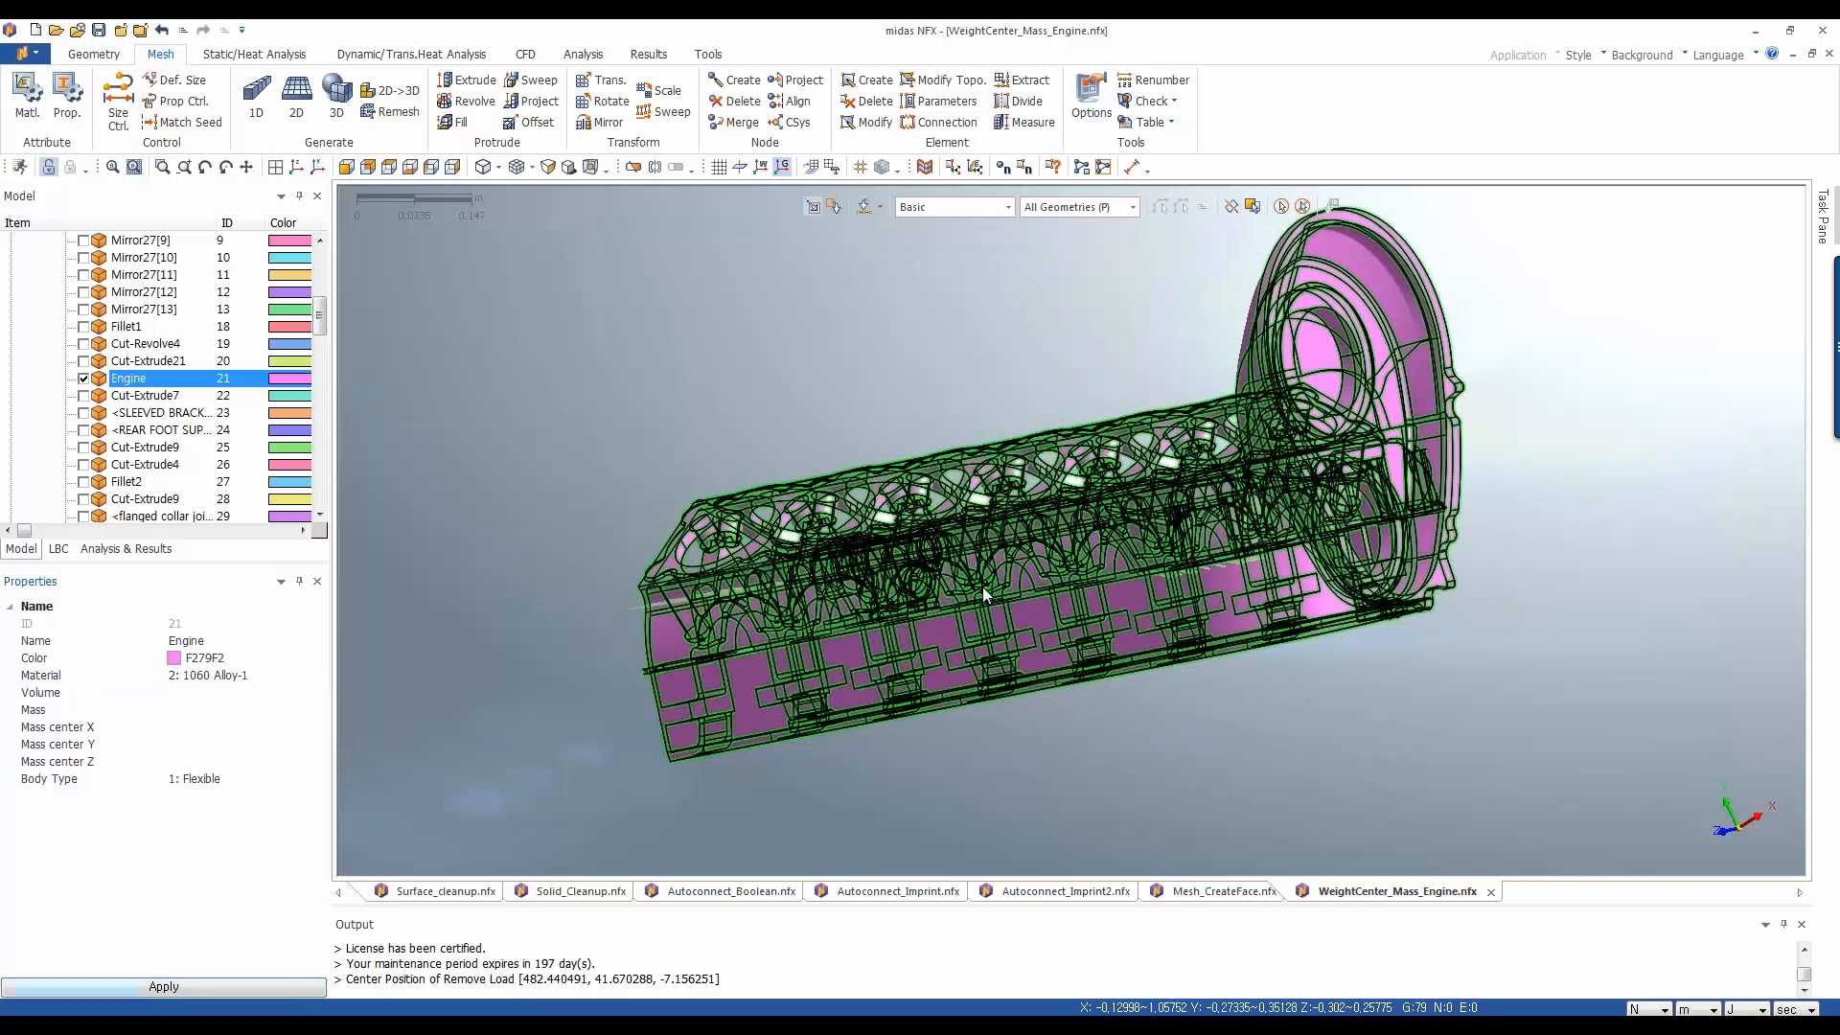
left_click(195, 709)
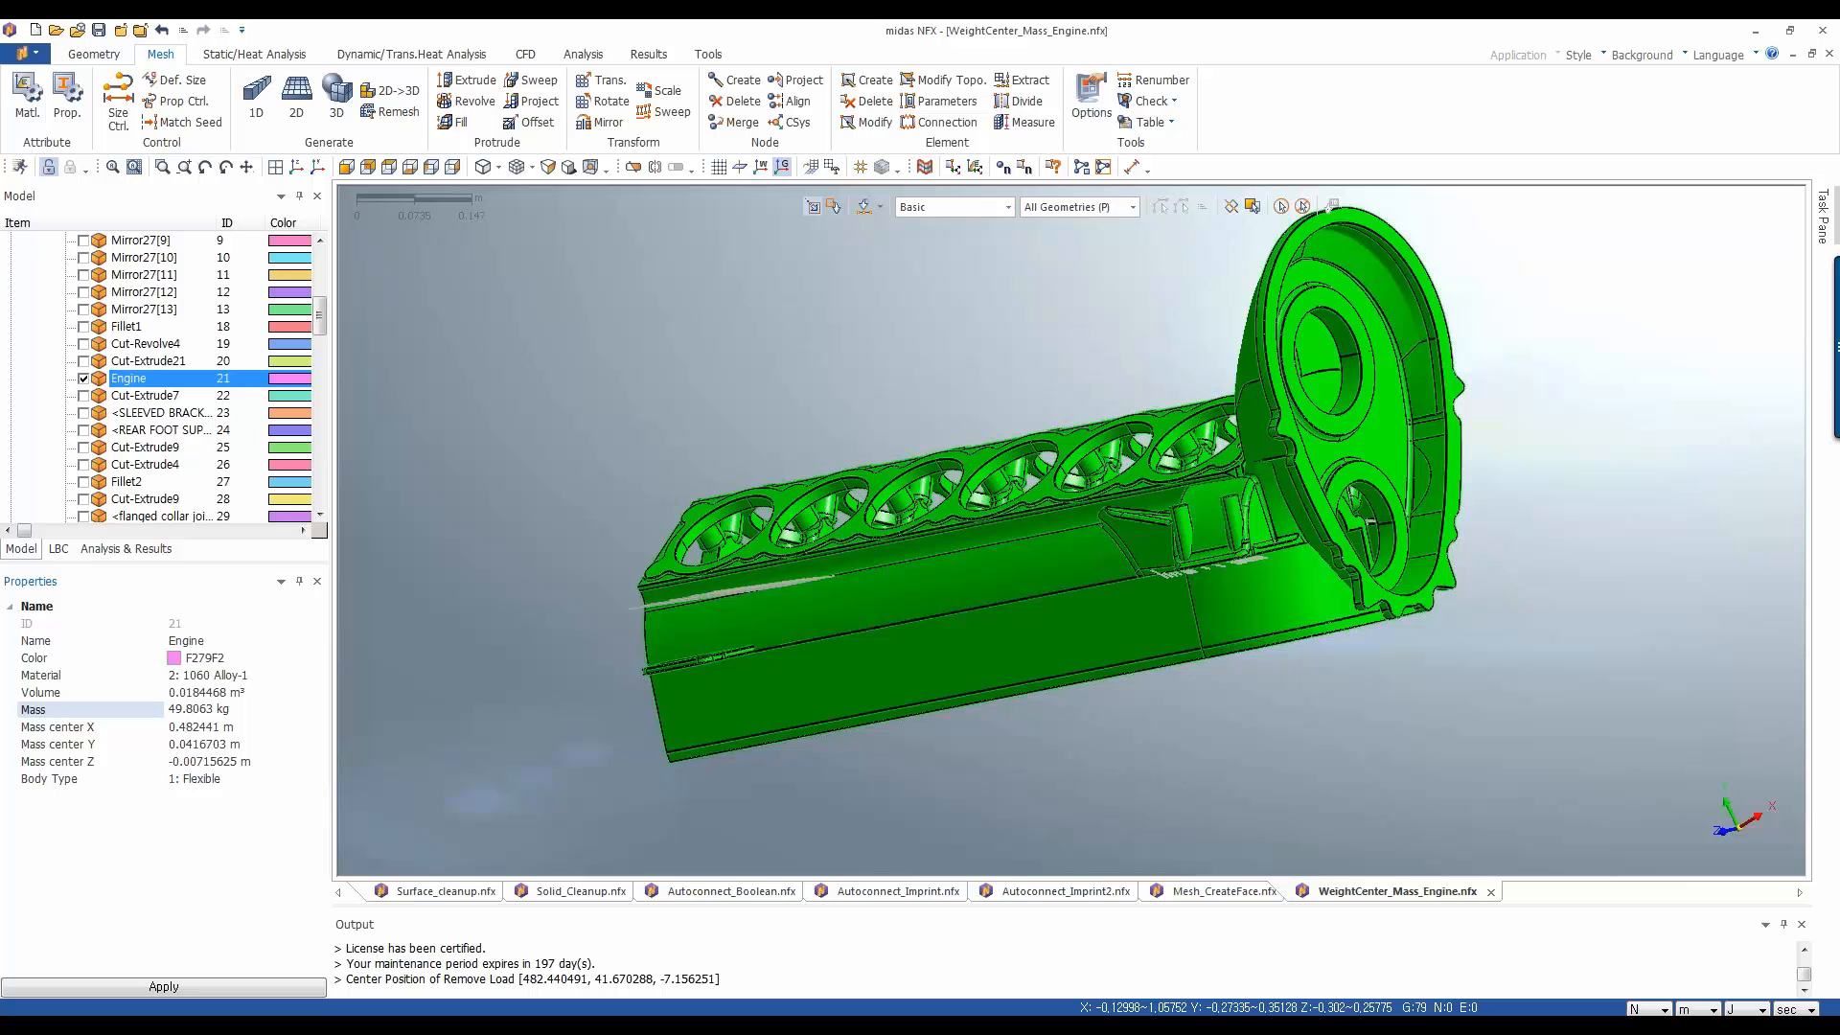
left_click_drag(169, 711, 241, 711)
Edit Remote Load-1 in the static Load Set-1 and set its created mass to 45 kg
left_click(58, 550)
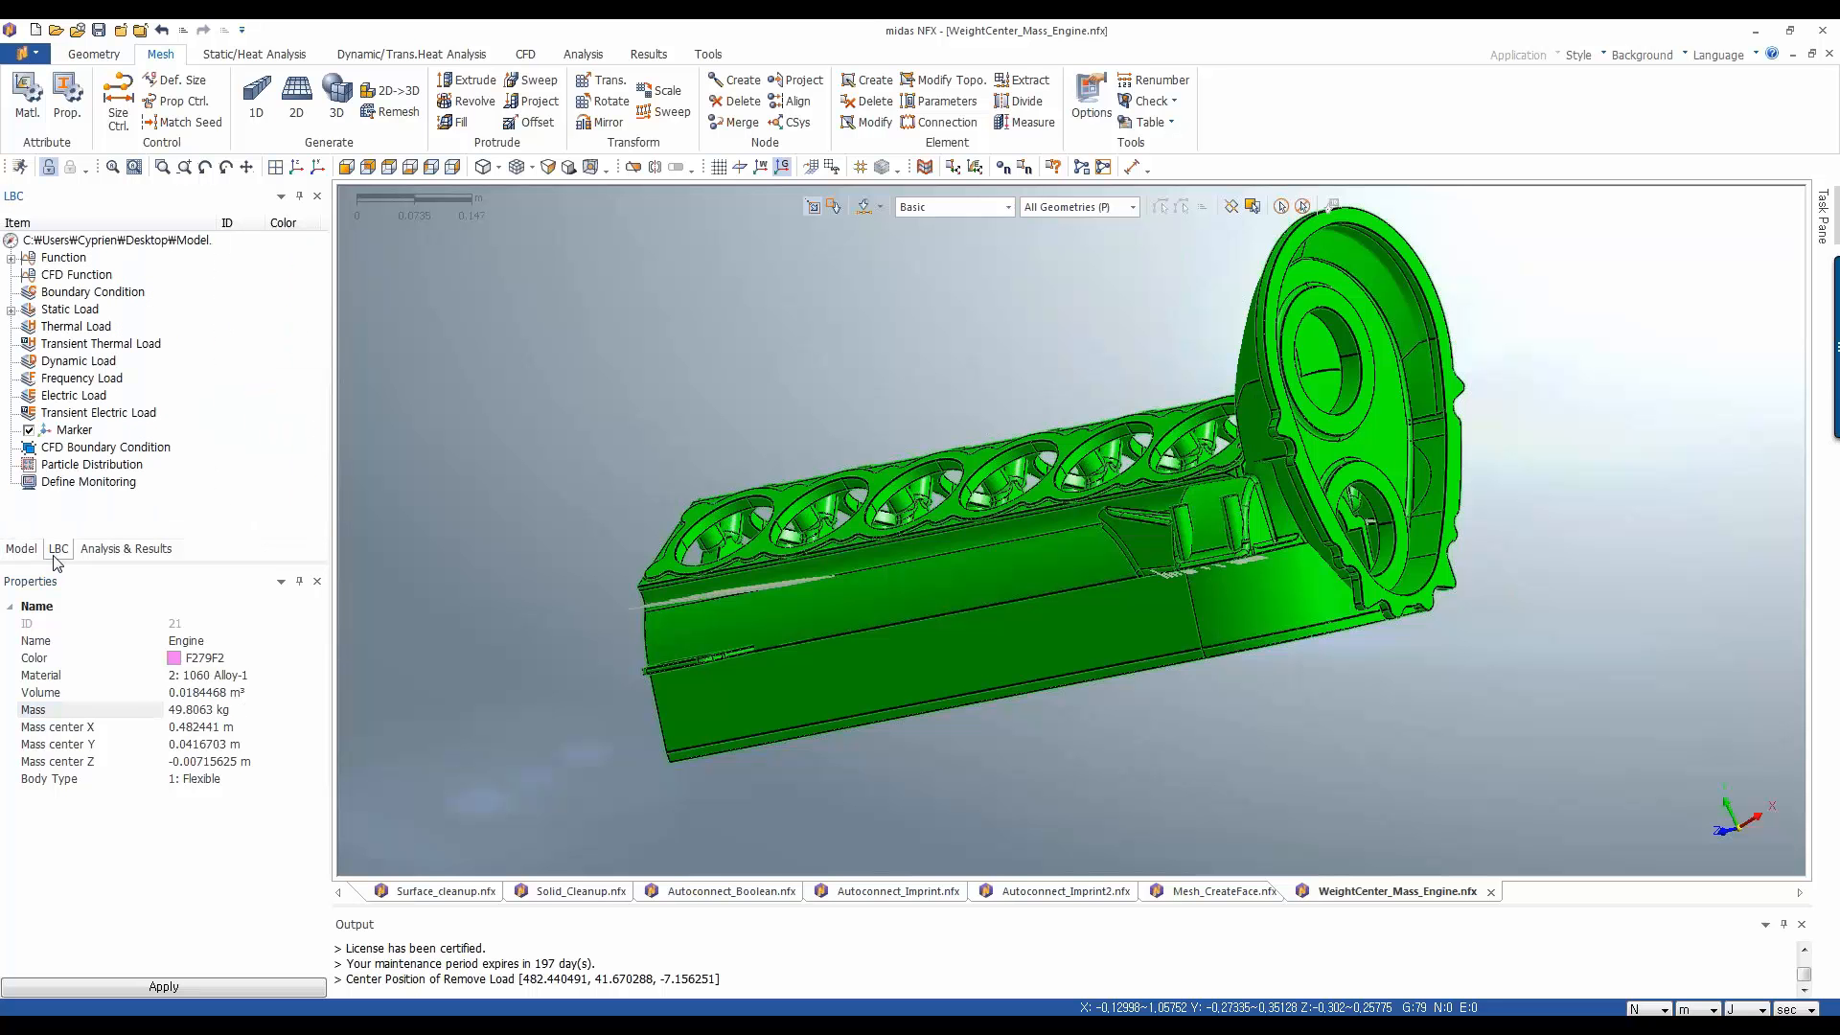
left_click(13, 310)
left_click(29, 327)
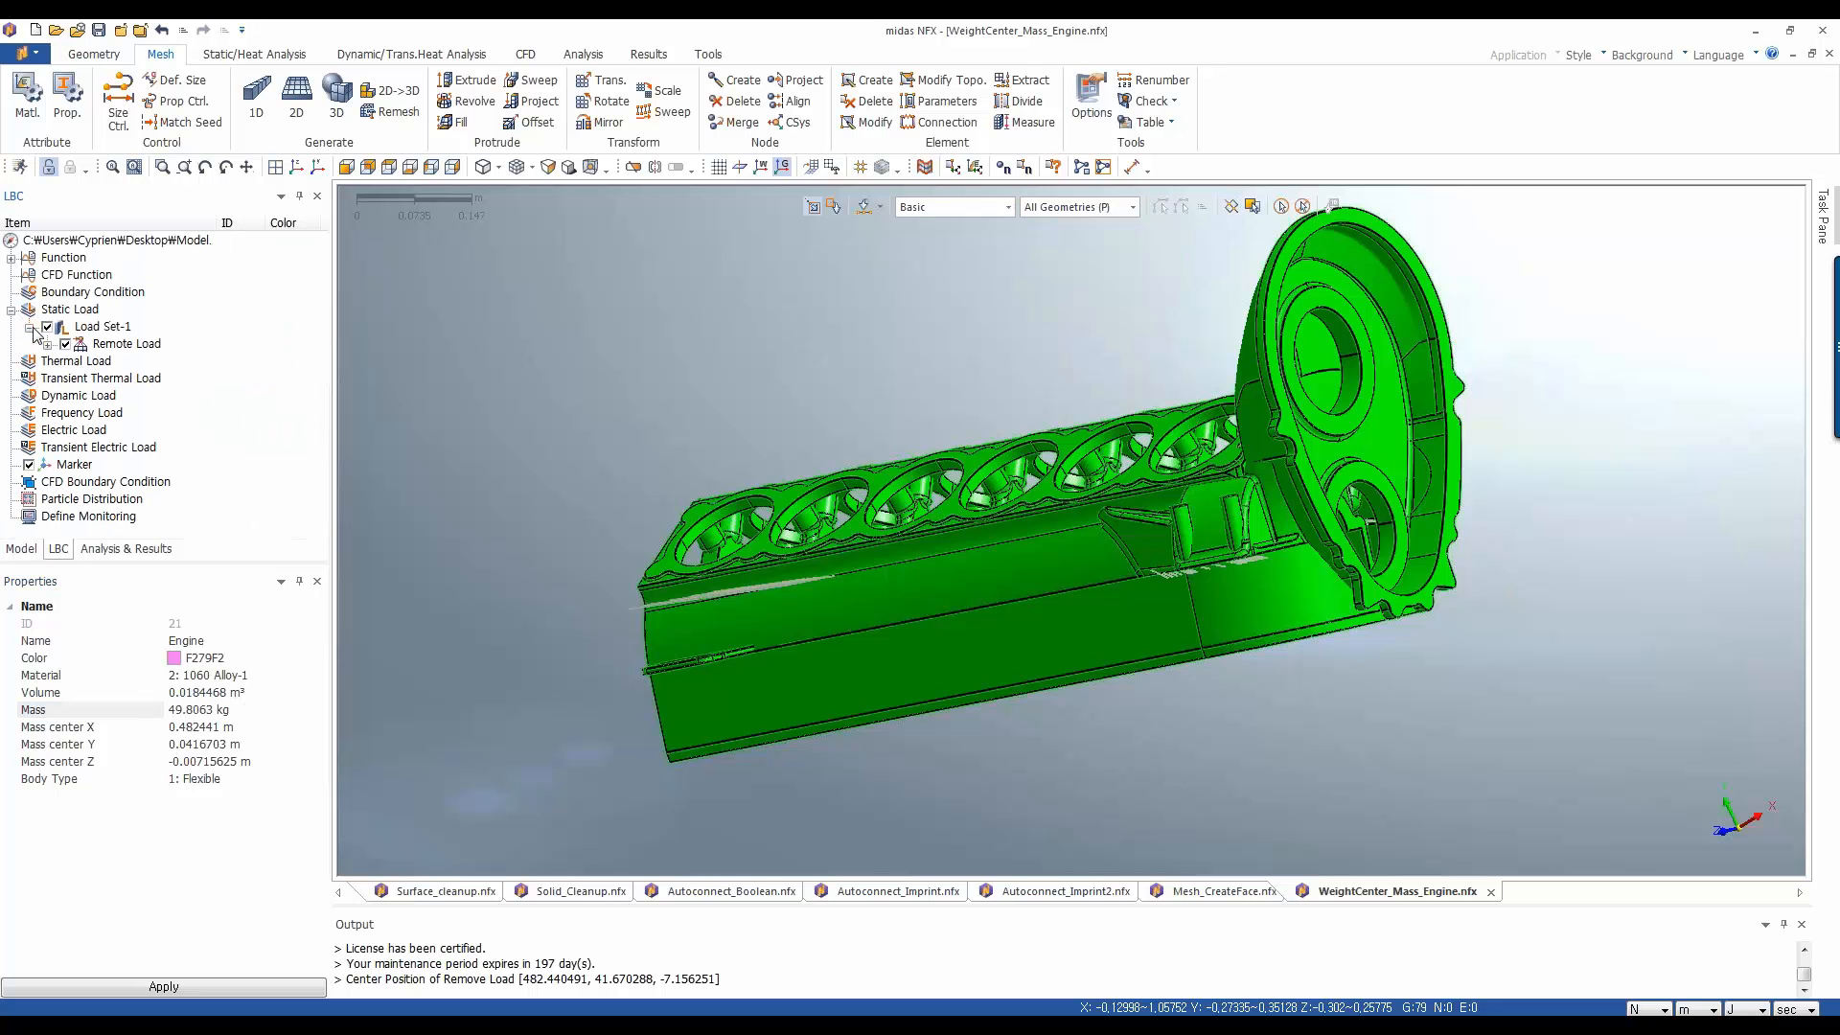
left_click(43, 355)
left_click(48, 344)
left_click(145, 361)
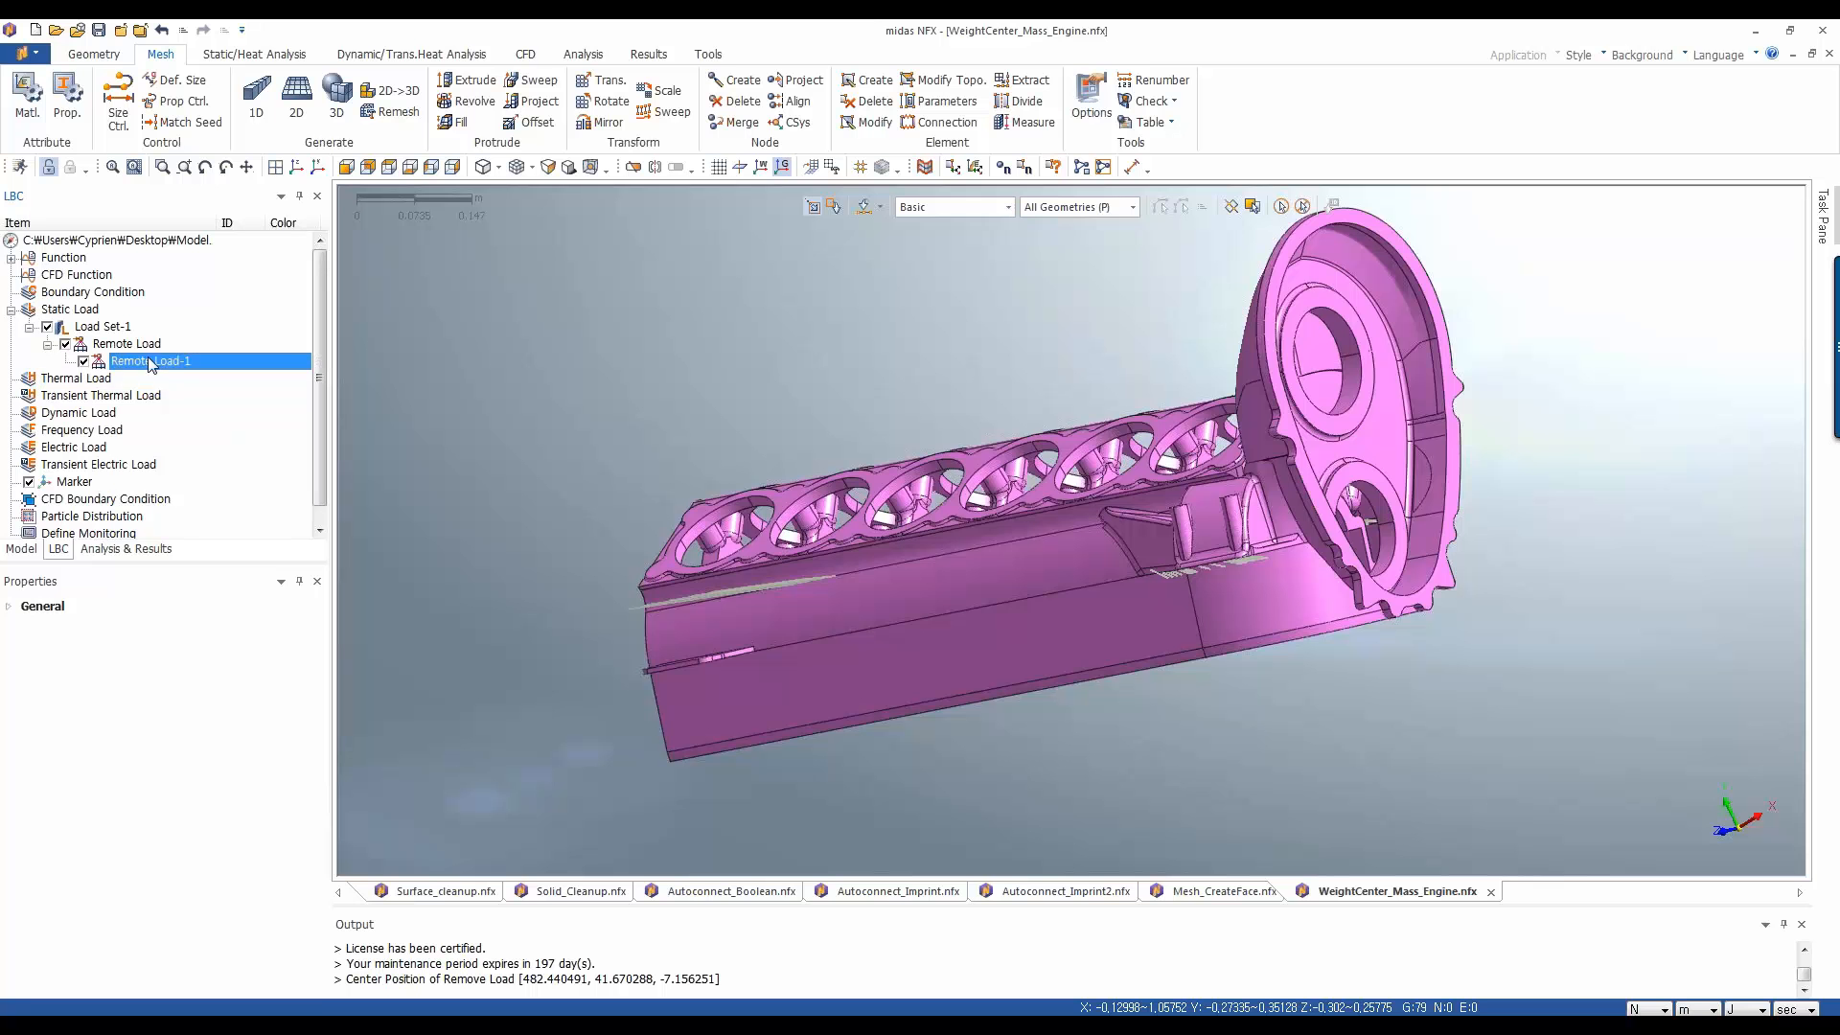
right_click(149, 361)
left_click(187, 396)
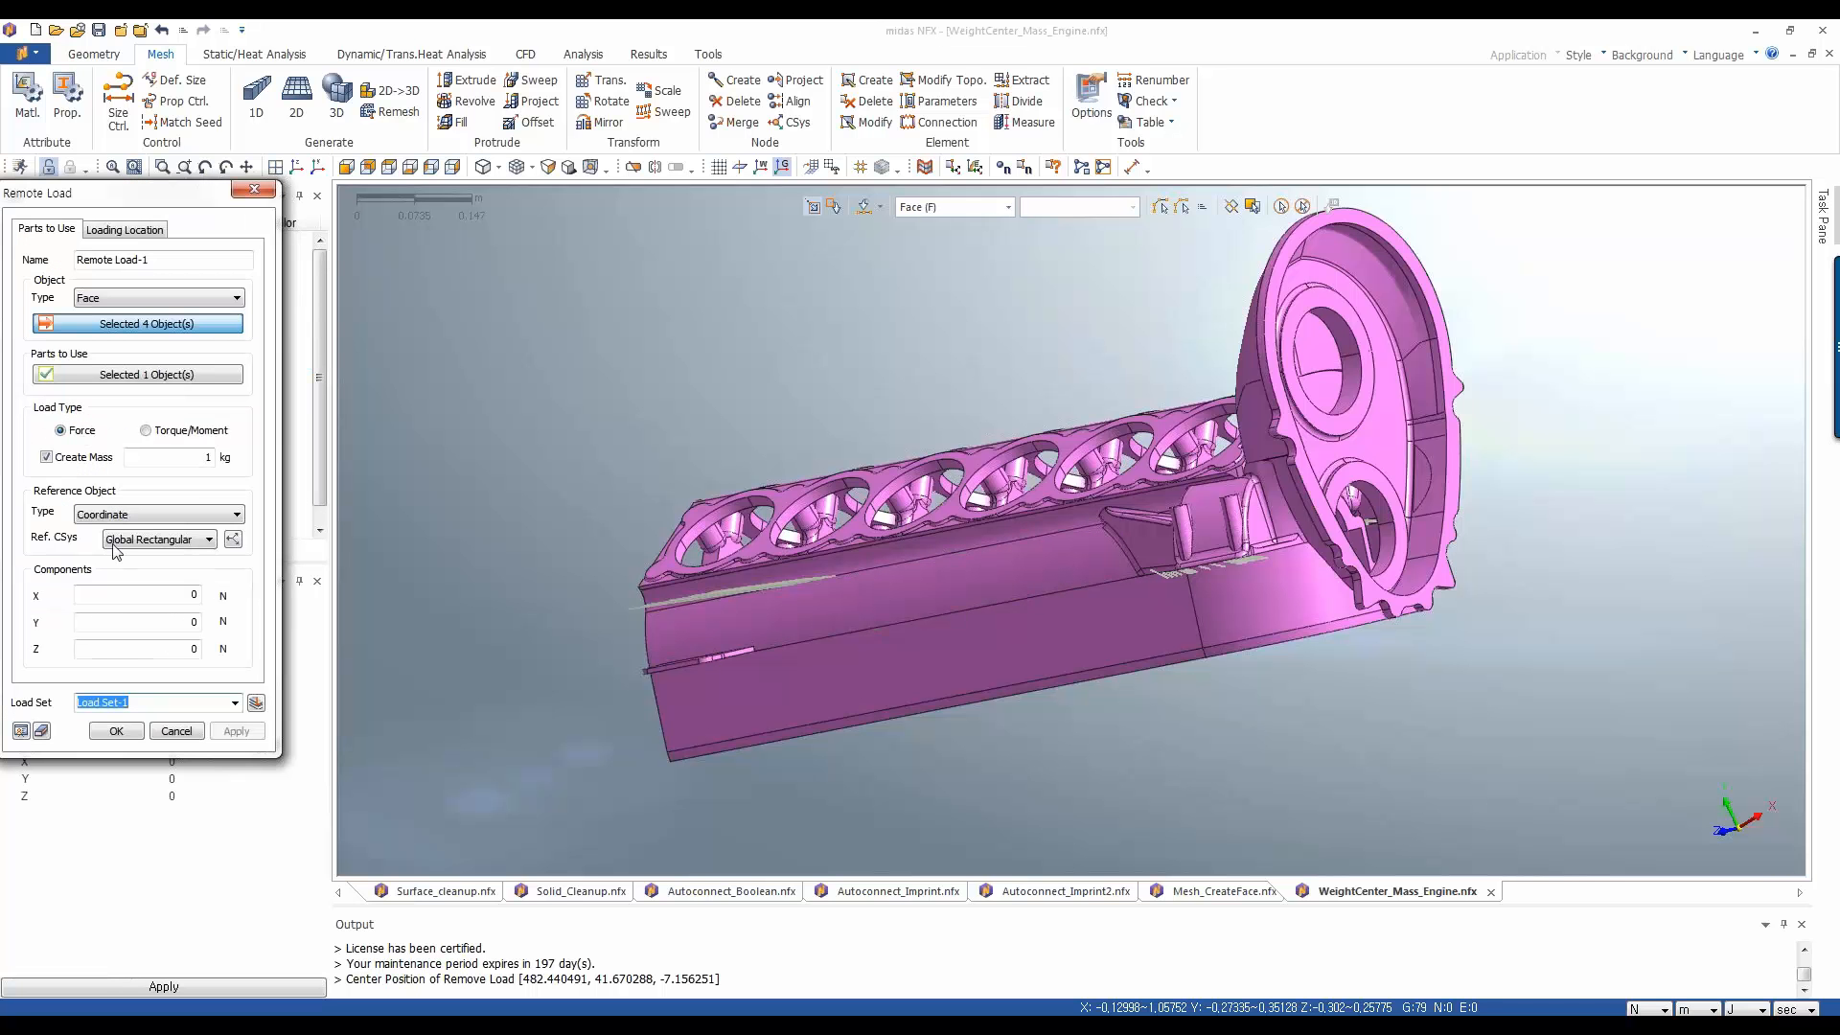
double_click(207, 458)
type("45")
left_click(117, 732)
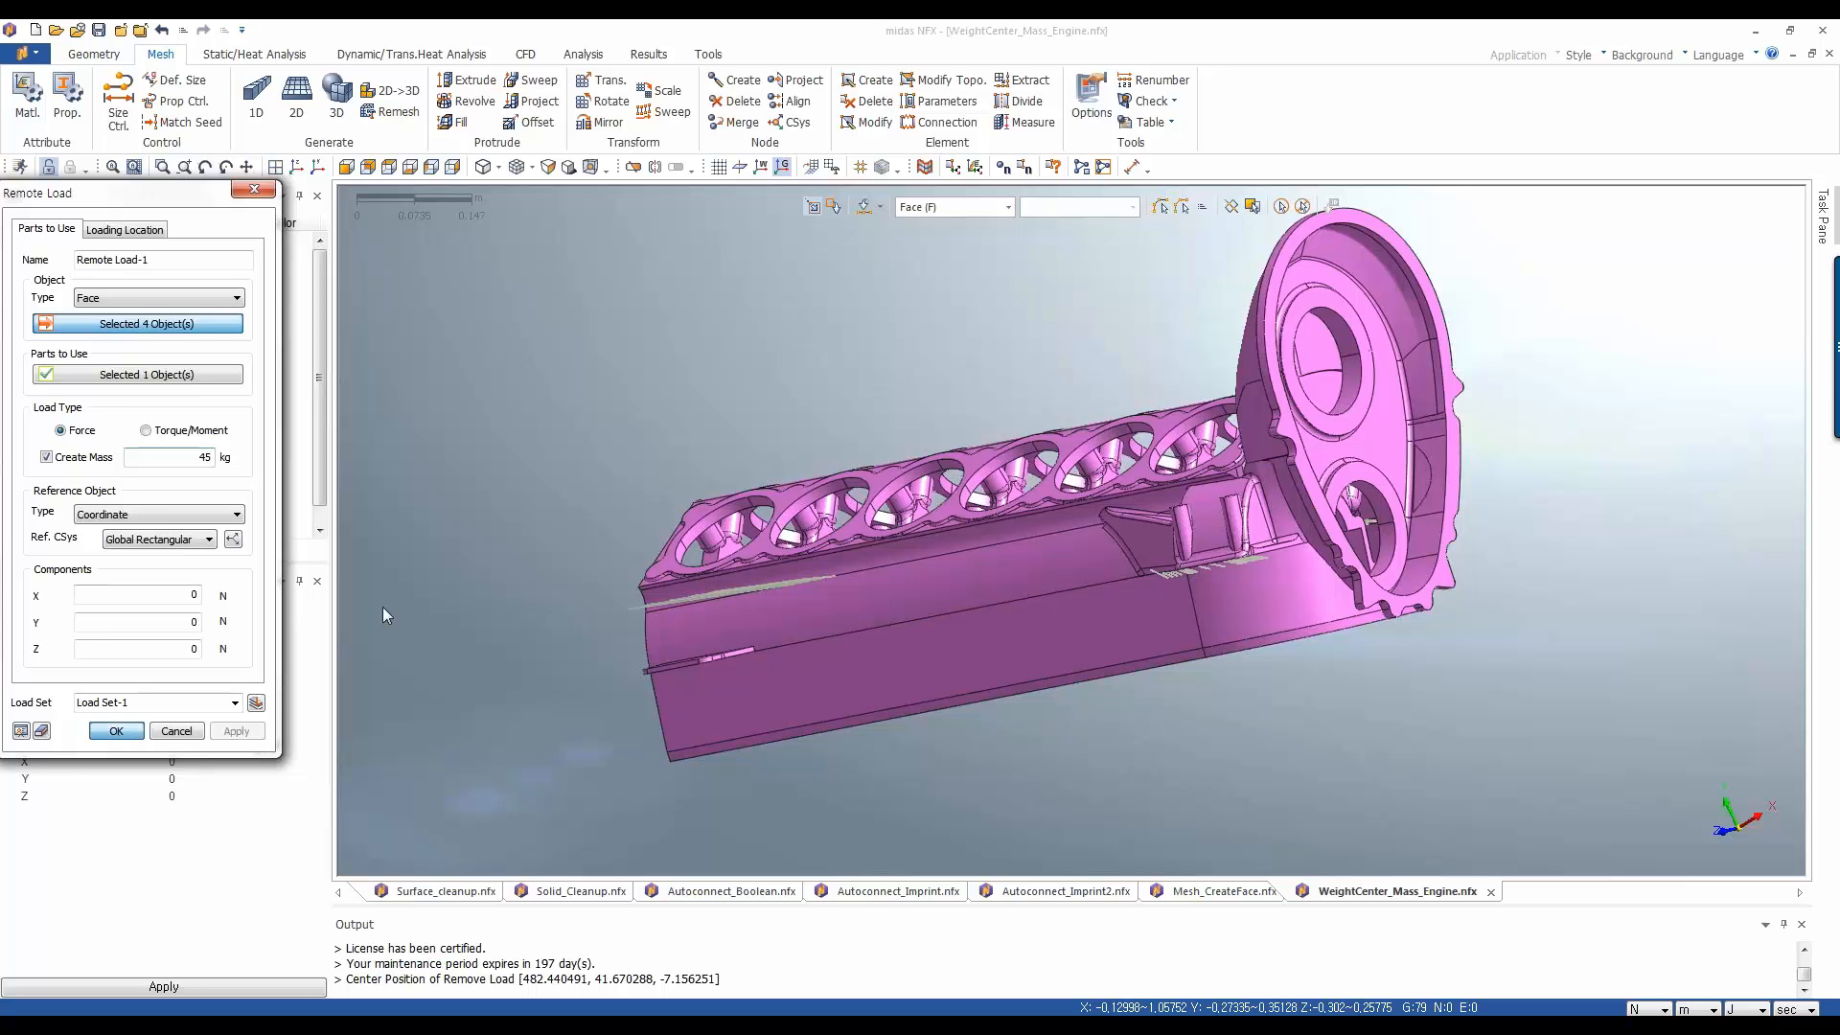